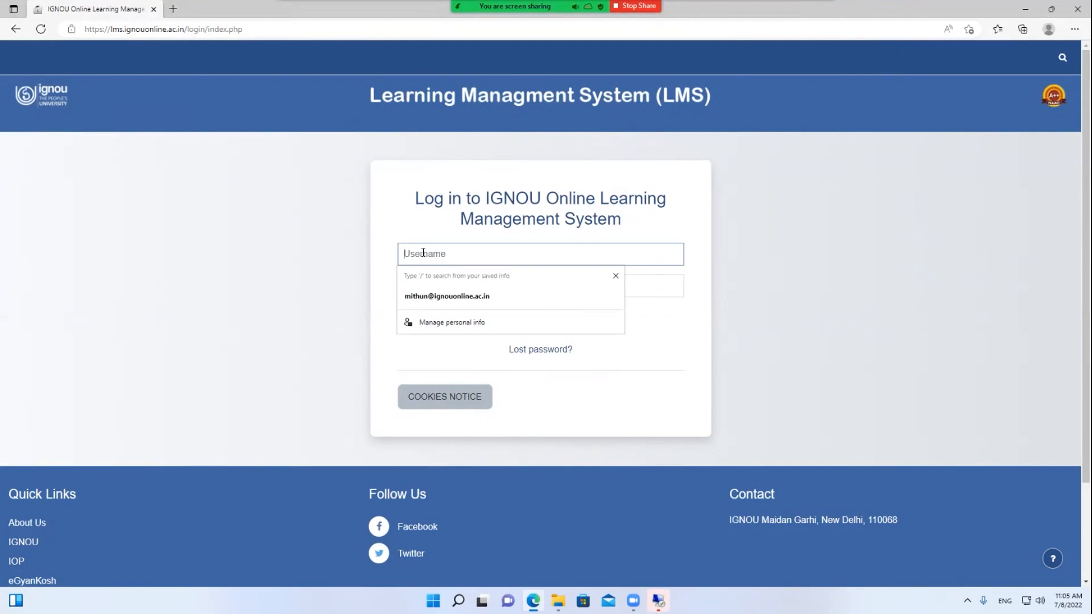
Sign in to the IGNOU LMS with the RC demo account's username and password, dismissing Edge's prompts
{"action": "type", "text": "adm"}
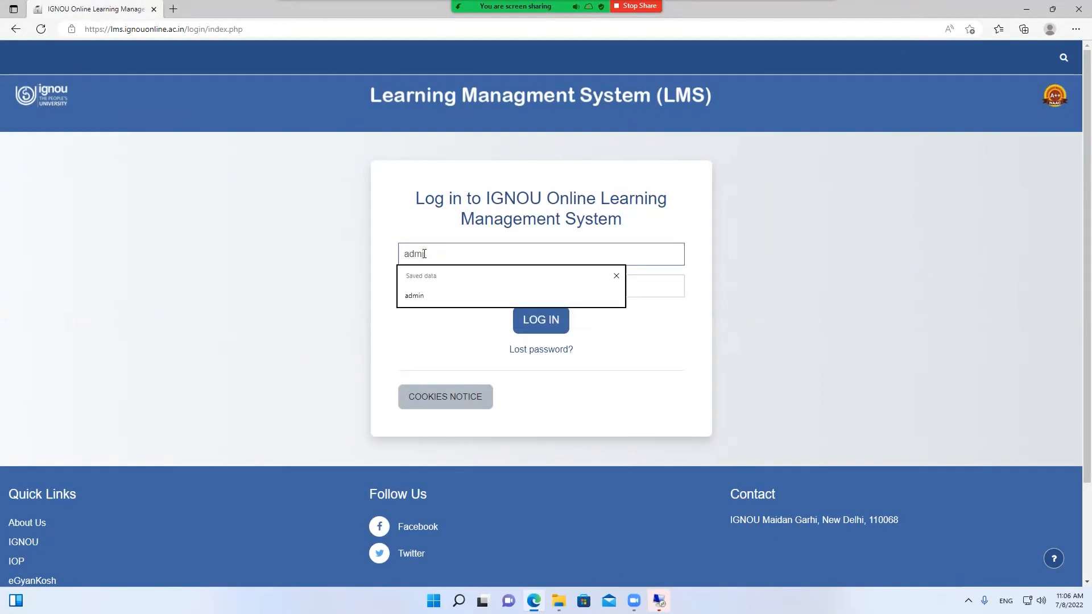
{"action": "type", "text": "in"}
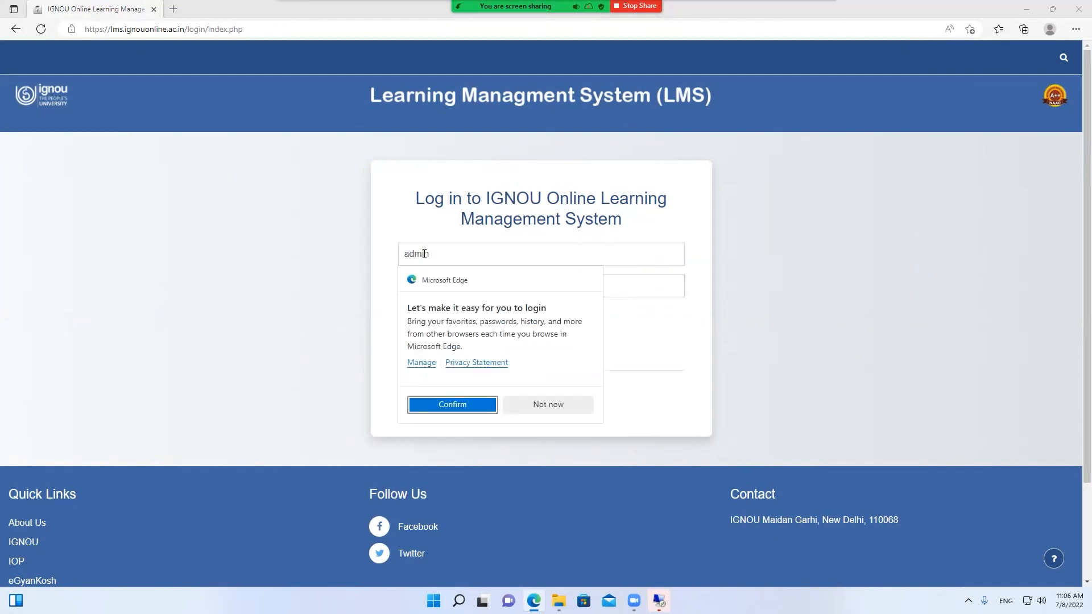
{"action": "left_click", "coordinate": [425, 254]}
{"action": "double_click", "coordinate": [446, 256]}
{"action": "type", "text": "r"}
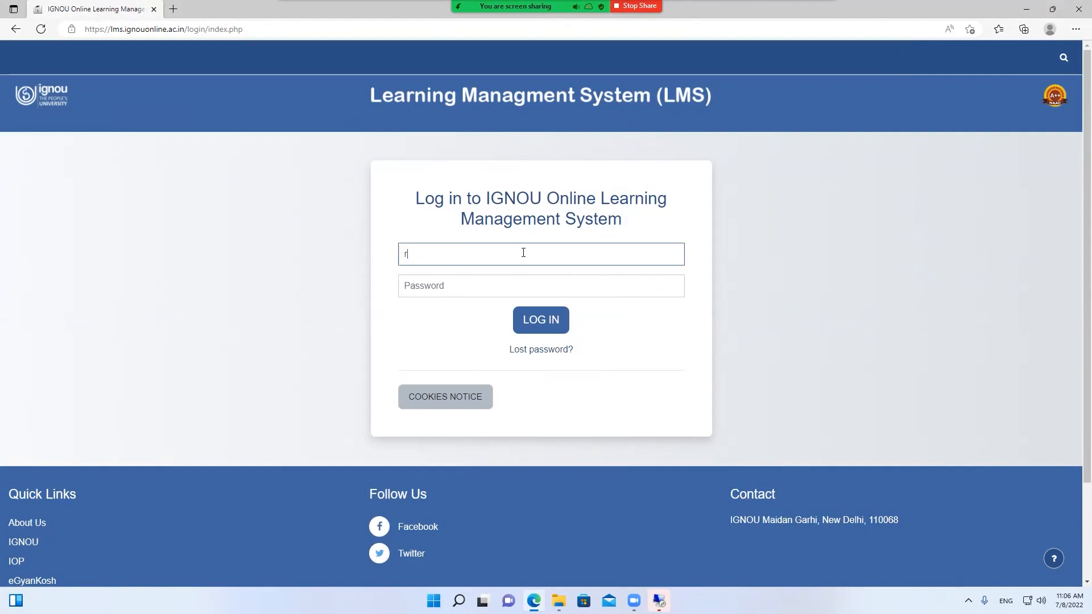
{"action": "type", "text": "cd"}
{"action": "key", "text": "BackSpace"}
{"action": "key", "text": "BackSpace"}
{"action": "key", "text": "BackSpace"}
{"action": "type", "text": "demo"}
{"action": "type", "text": "rc"}
{"action": "key", "text": "Tab"}
{"action": "type", "text": "dem"}
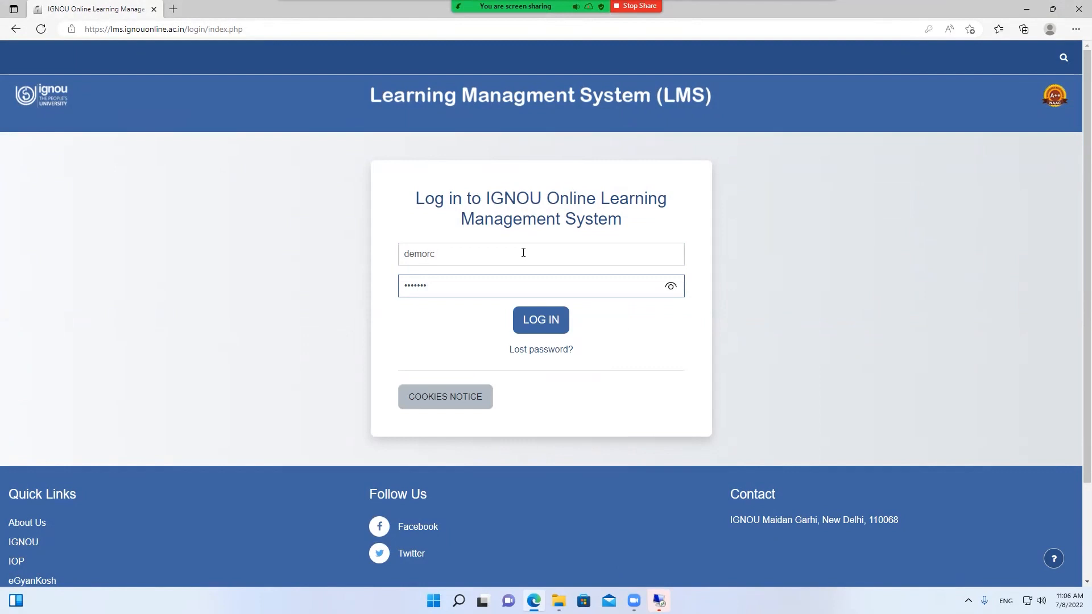
{"action": "key", "text": "Return"}
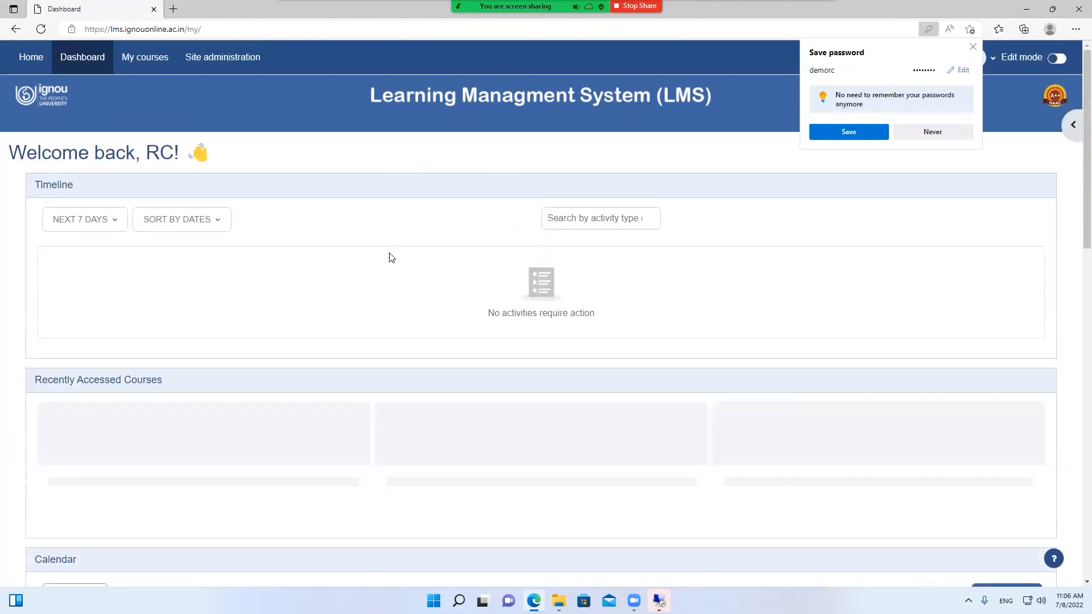
{"action": "left_click", "coordinate": [866, 130]}
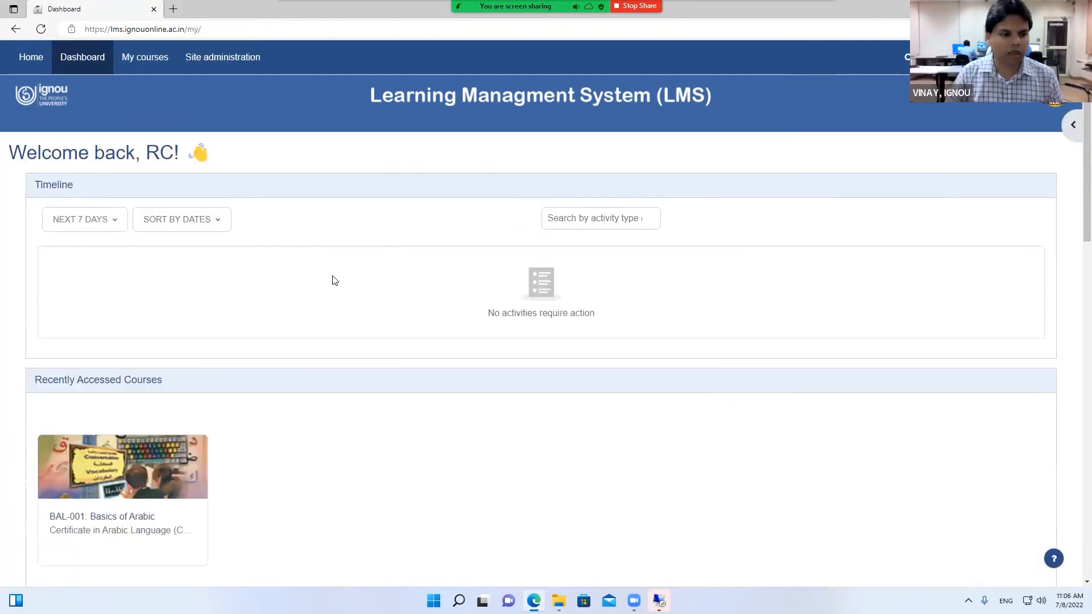
Open Demo Course from My courses and again from the Dashboard, then switch on edit mode
{"action": "left_click", "coordinate": [155, 67]}
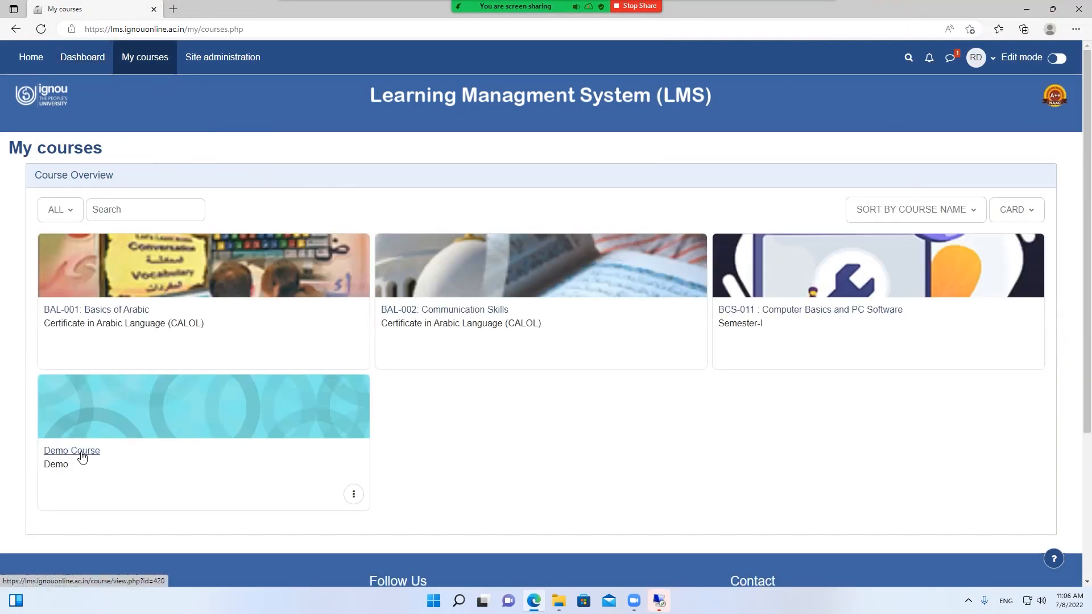
{"action": "left_click", "coordinate": [82, 456]}
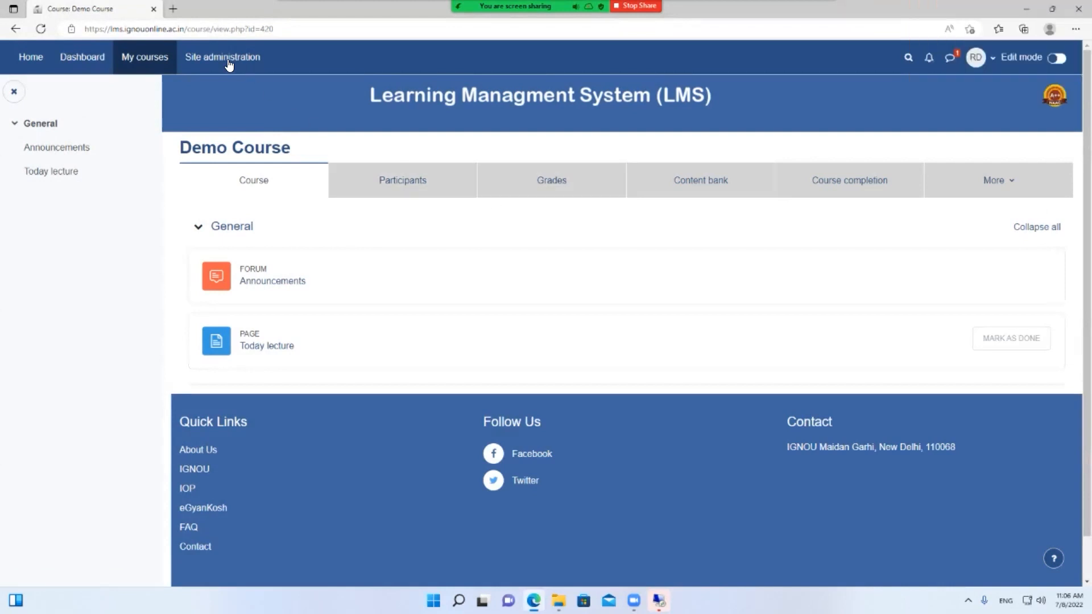
{"action": "left_click", "coordinate": [87, 61]}
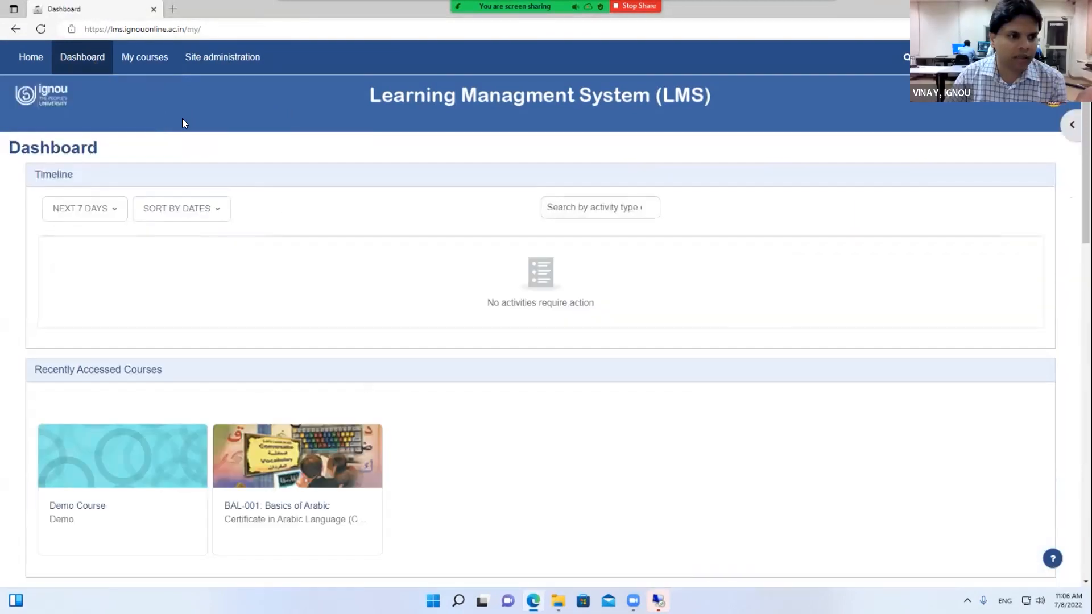
{"action": "left_click", "coordinate": [68, 506]}
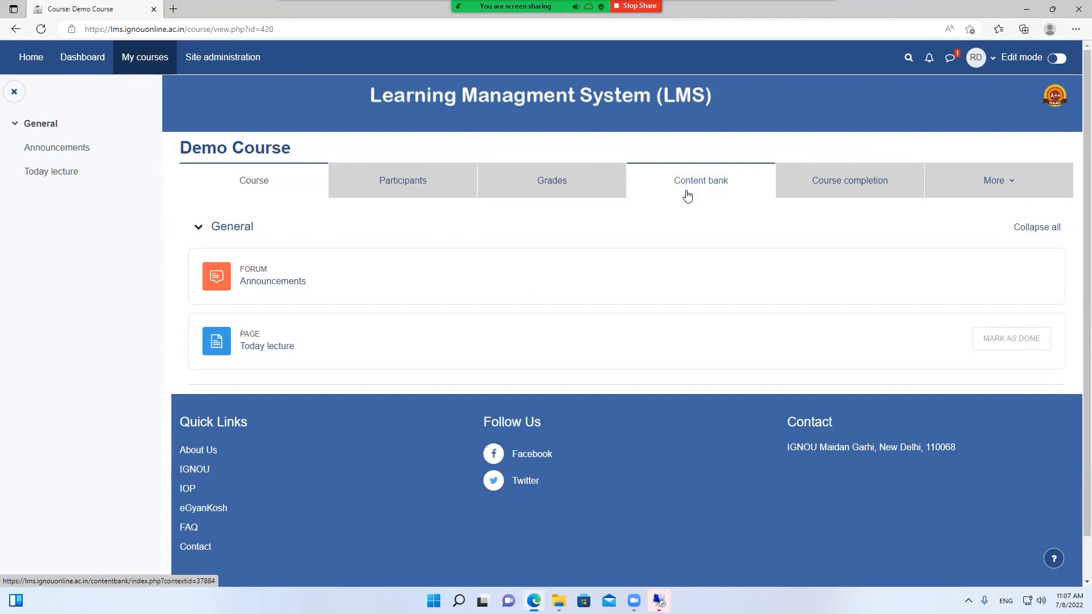
{"action": "left_click", "coordinate": [982, 183]}
{"action": "left_click", "coordinate": [539, 367]}
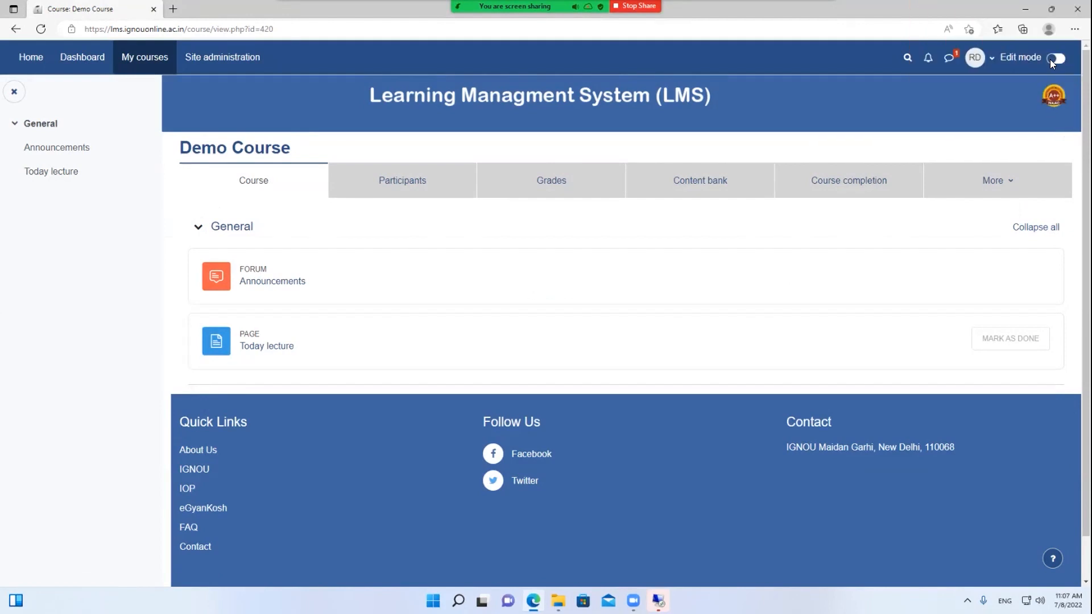
{"action": "left_click", "coordinate": [1056, 58]}
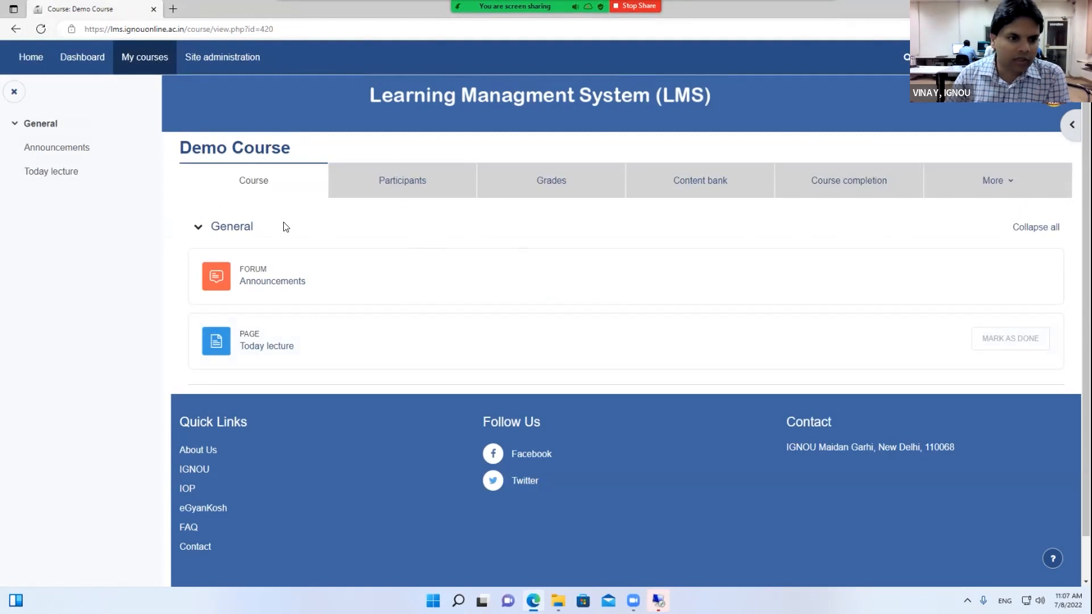
Browse the Demo Course participants list, then open the Announcements forum from the course page
{"action": "left_click", "coordinate": [371, 186]}
{"action": "scroll", "coordinate": [431, 364], "scroll_direction": "down", "scroll_amount": 6}
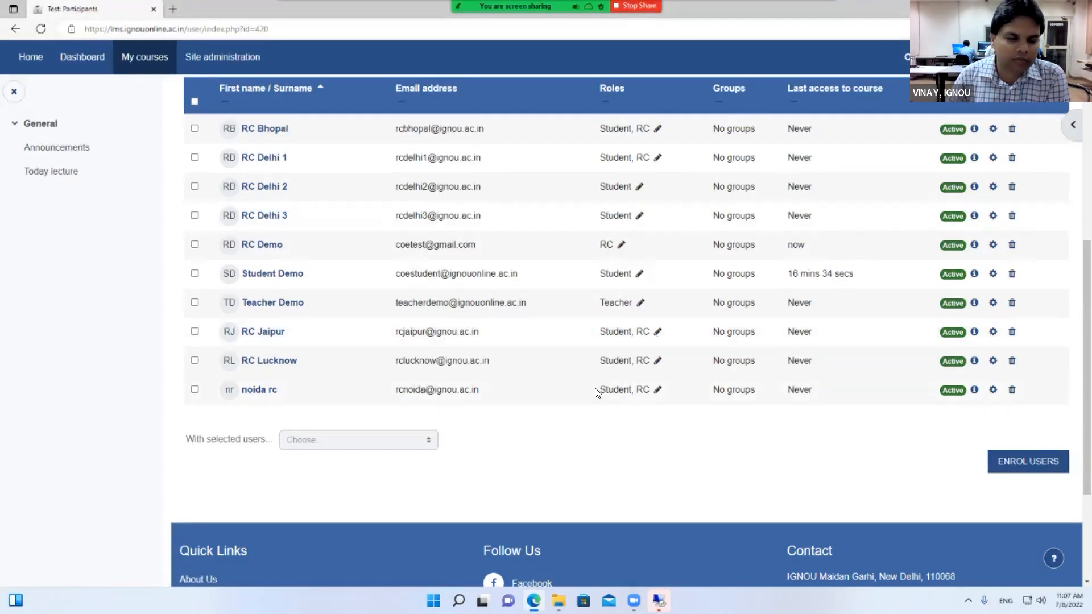
{"action": "scroll", "coordinate": [595, 388], "scroll_direction": "up", "scroll_amount": 7}
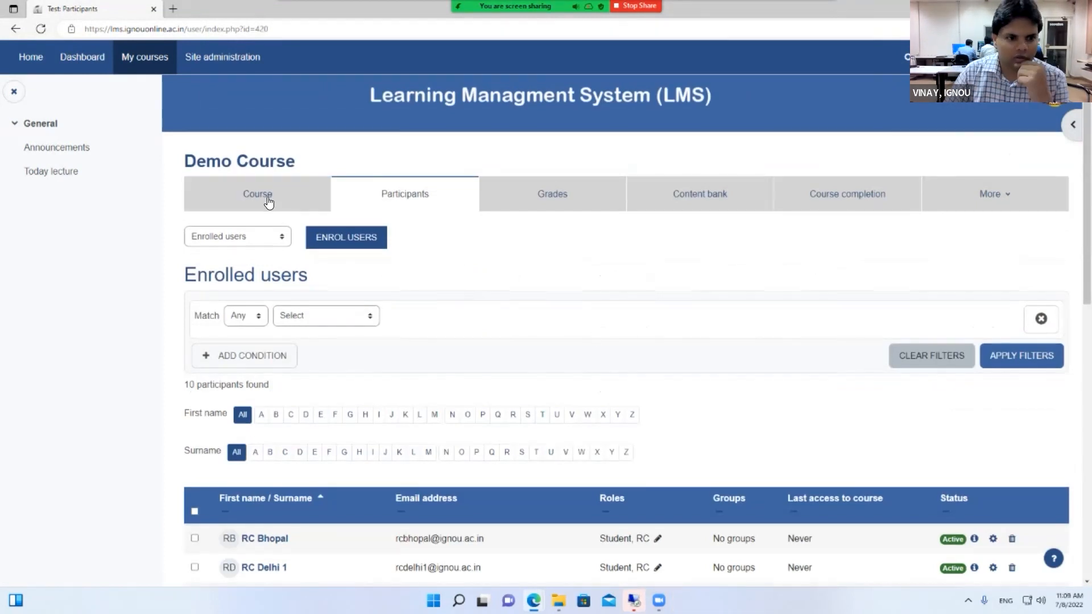
{"action": "left_click", "coordinate": [268, 203]}
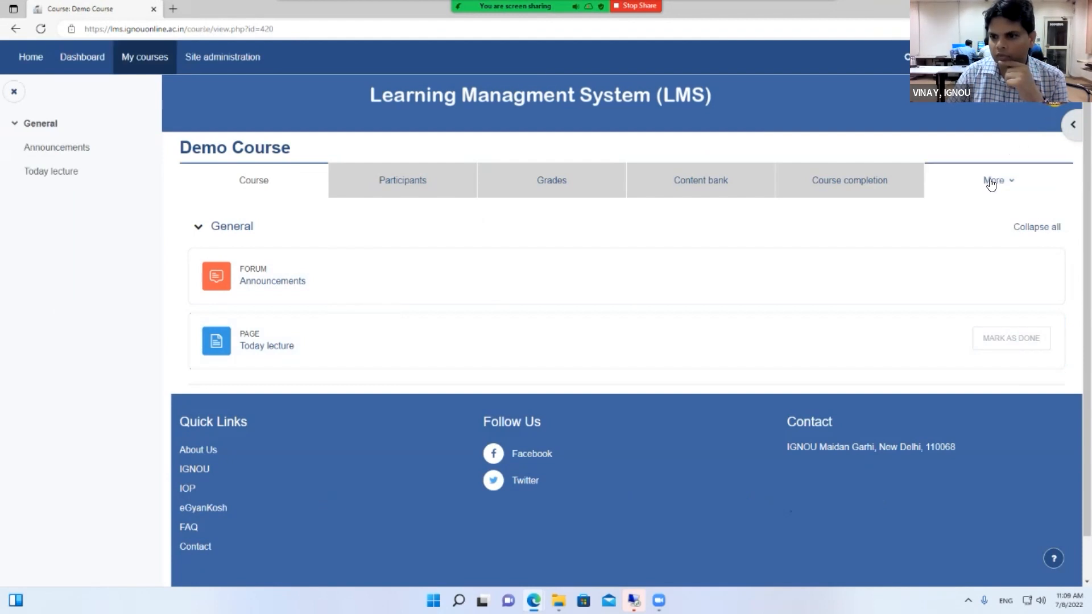
{"action": "left_click", "coordinate": [296, 282]}
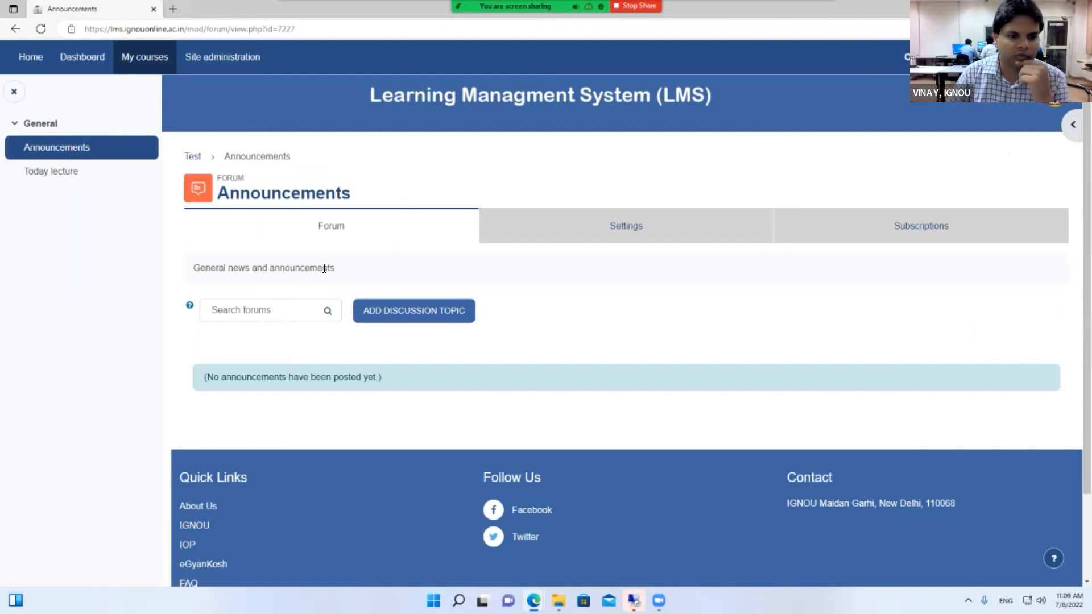
Return to Demo Course, reopen Announcements and start a new discussion topic
{"action": "left_click", "coordinate": [197, 158]}
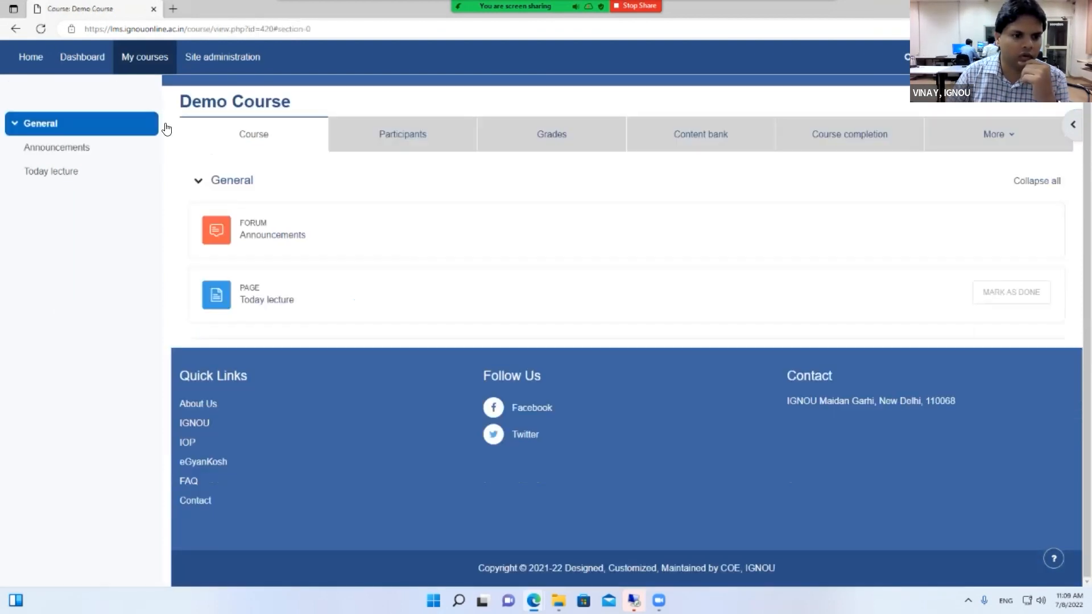
{"action": "left_click", "coordinate": [283, 237]}
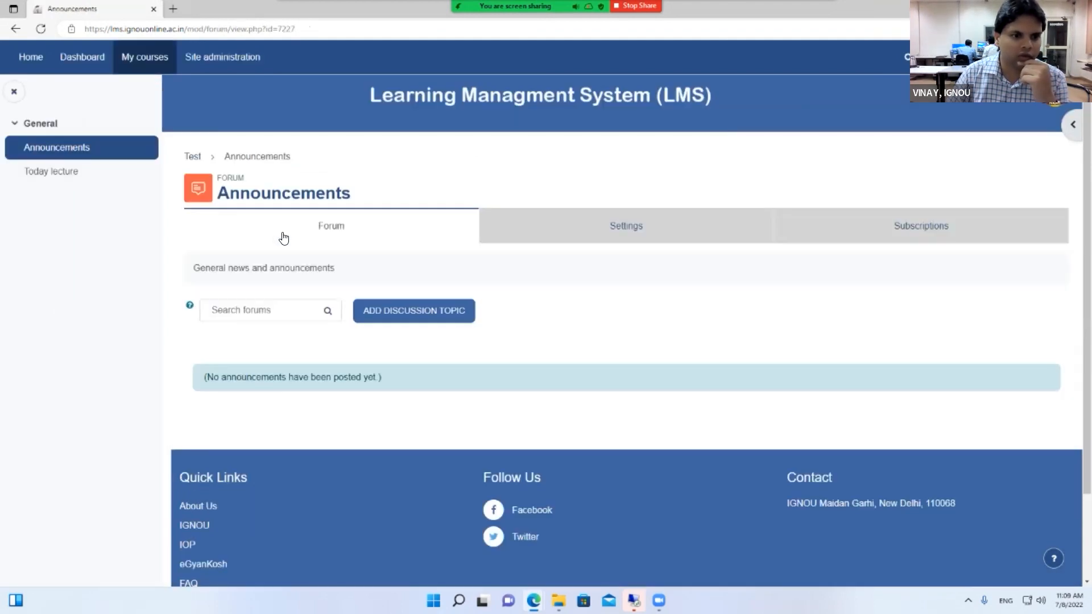
{"action": "left_click", "coordinate": [417, 317]}
{"action": "scroll", "coordinate": [439, 180], "scroll_direction": "down", "scroll_amount": 3}
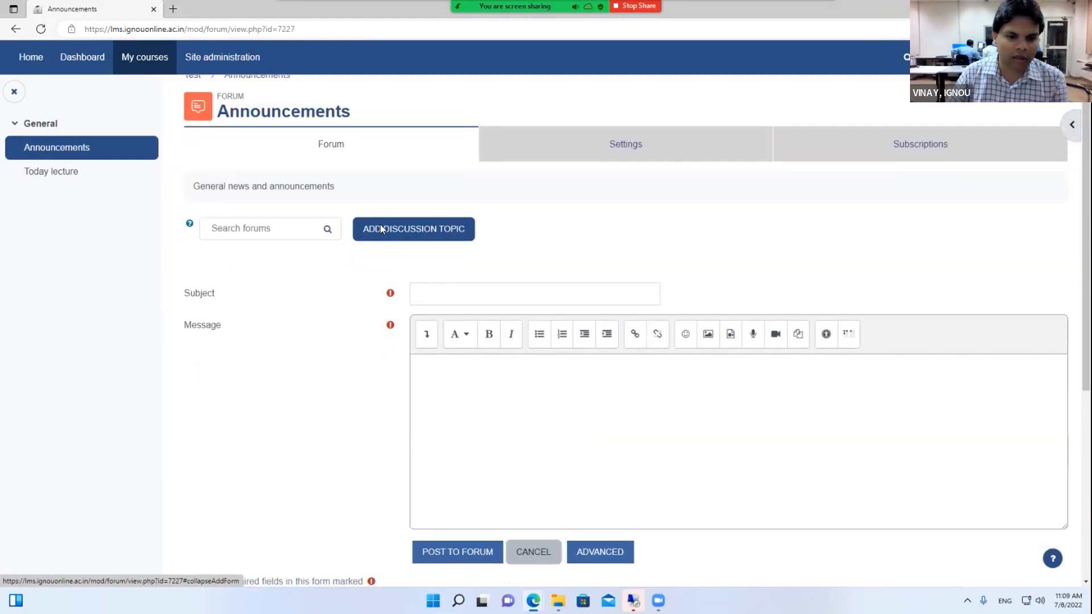
Focus the empty Subject field, select the forum's description text, and minimise the browser
{"action": "left_click", "coordinate": [436, 219]}
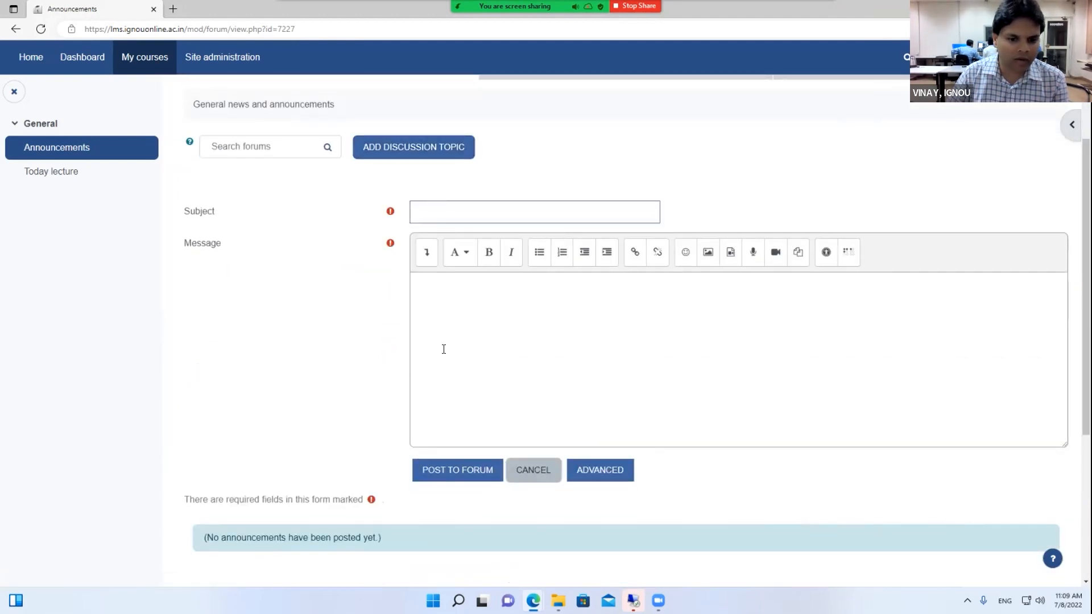
{"action": "scroll", "coordinate": [444, 348], "scroll_direction": "down", "scroll_amount": 2}
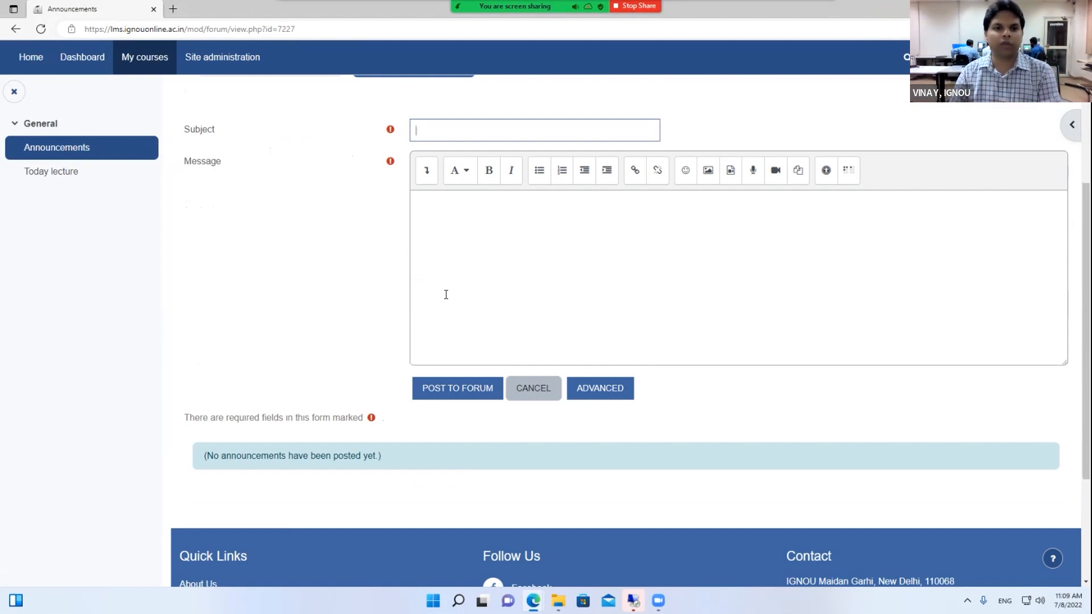
{"action": "scroll", "coordinate": [442, 307], "scroll_direction": "up", "scroll_amount": 5}
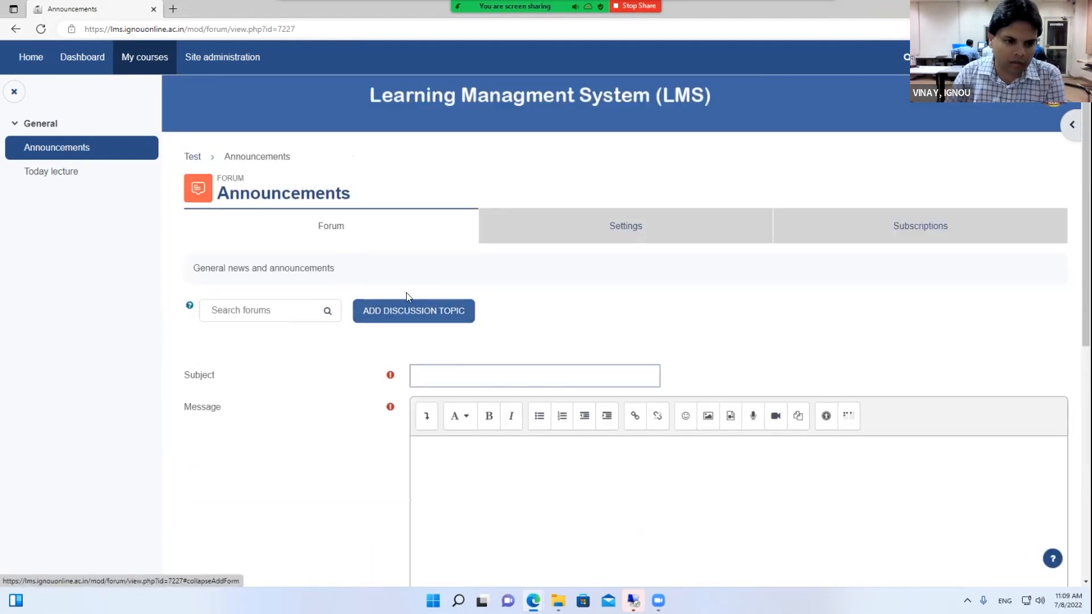
{"action": "left_click_drag", "start_coordinate": [367, 270], "coordinate": [178, 266]}
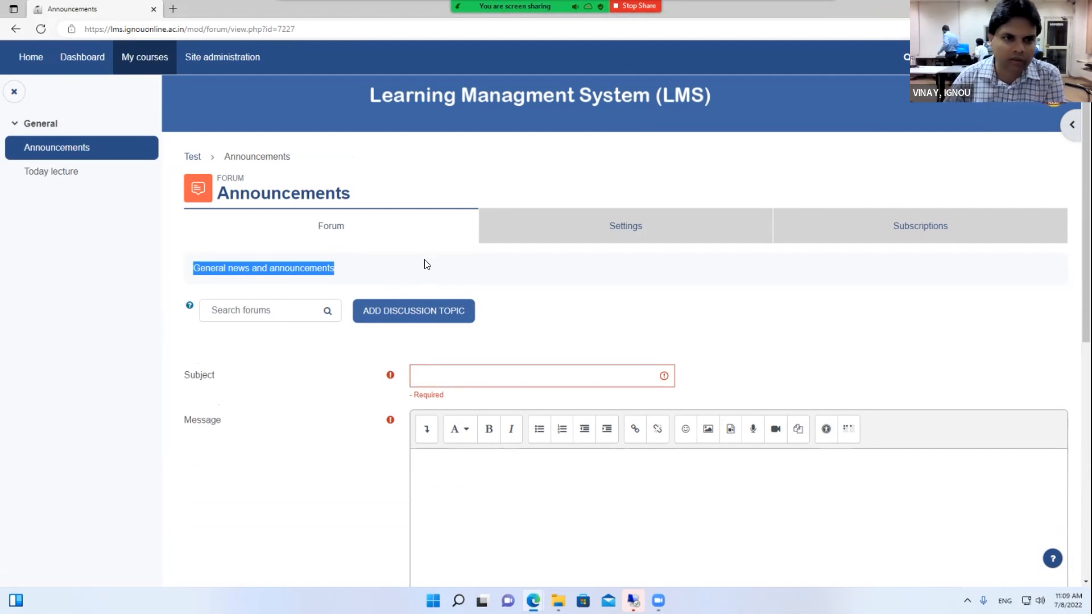
{"action": "key", "text": "super+d"}
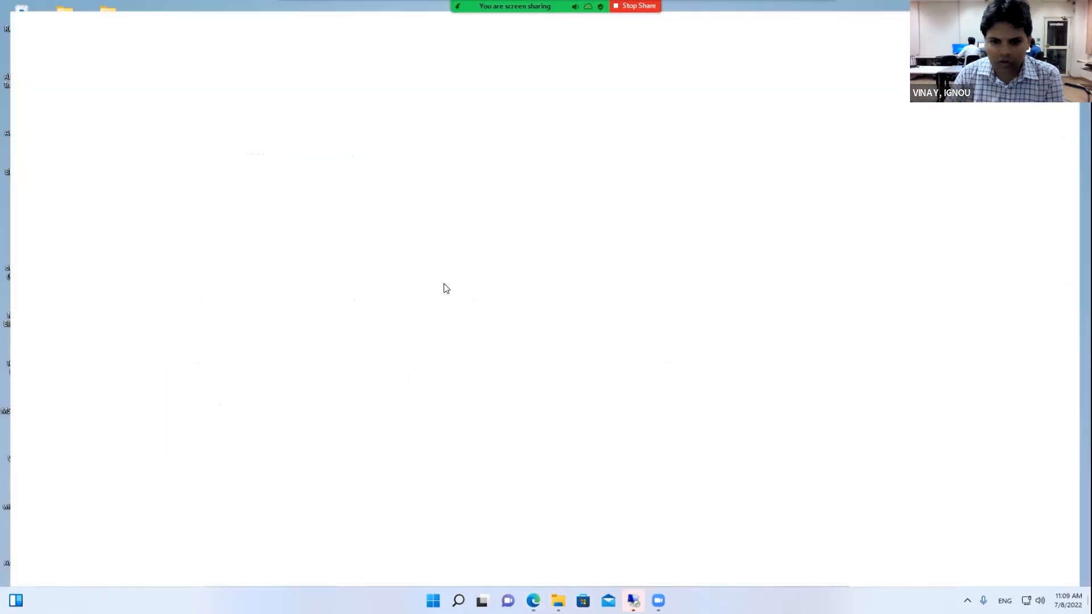
Launch Chrome and load the lms.ignouonline.ac.in login page
{"action": "double_click", "coordinate": [70, 203]}
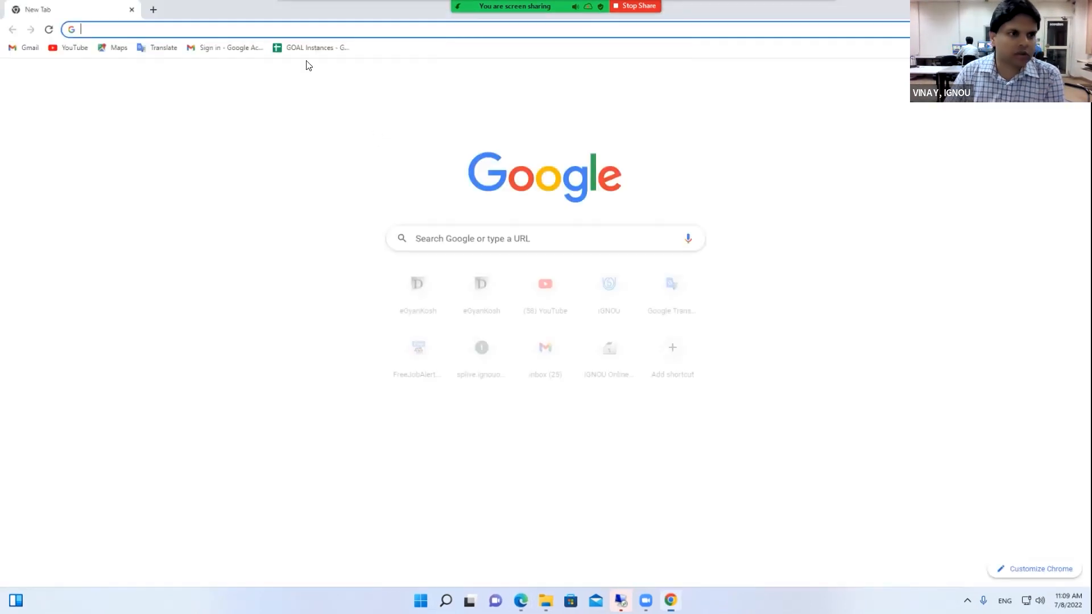
{"action": "type", "text": "lms"}
{"action": "key", "text": "Return"}
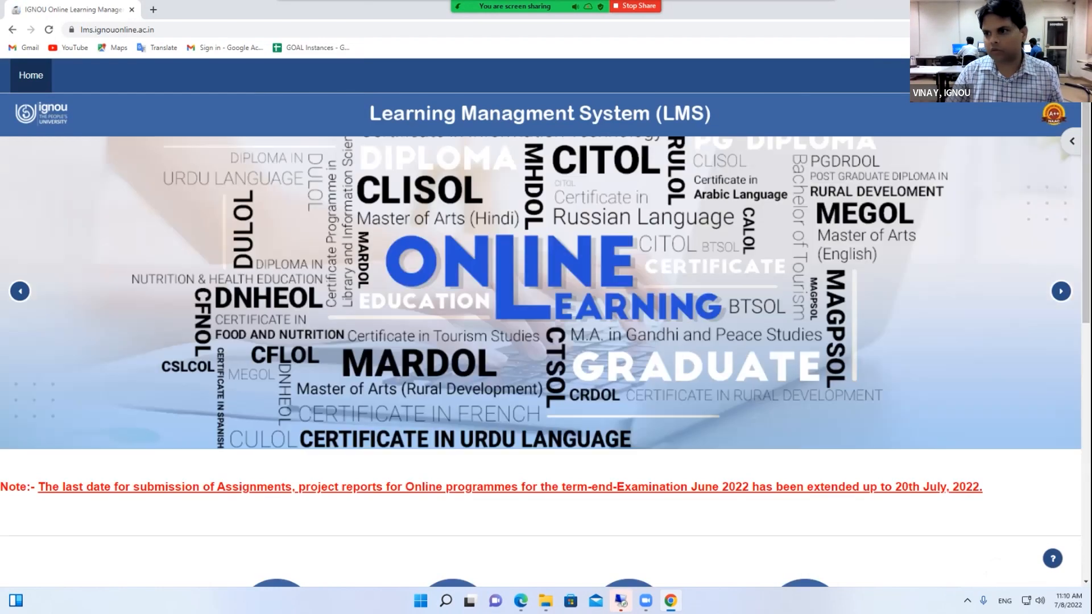
{"action": "left_click", "coordinate": [368, 243]}
Log in with the demo teacher's username and password, then go to My courses
{"action": "left_click", "coordinate": [420, 272]}
{"action": "type", "text": "denoteacher"}
{"action": "key", "text": "Tab"}
{"action": "type", "text": "••••"}
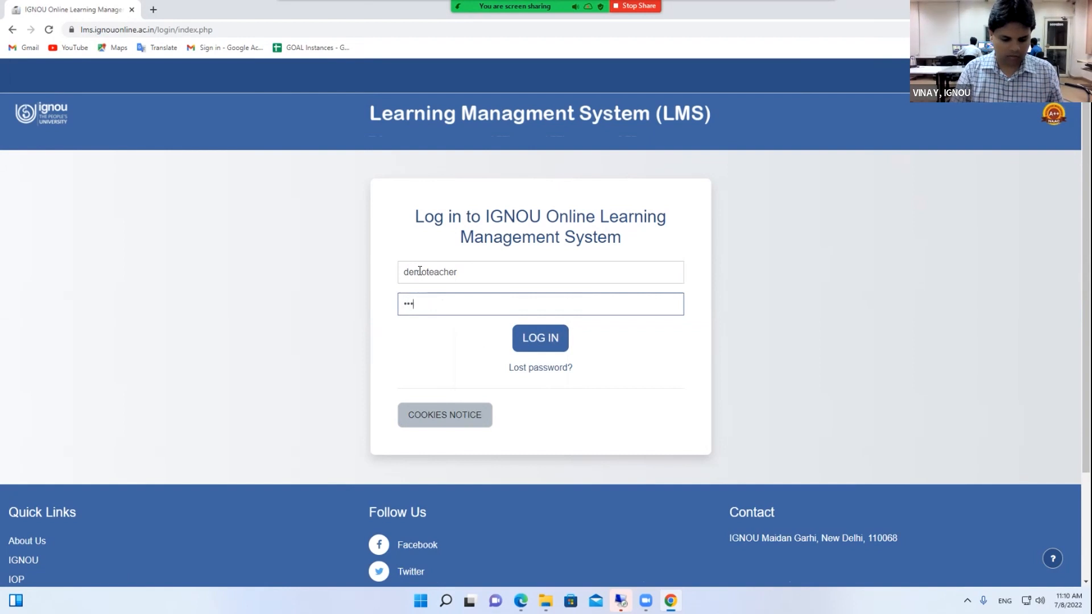
{"action": "type", "text": "••"}
{"action": "key", "text": "Return"}
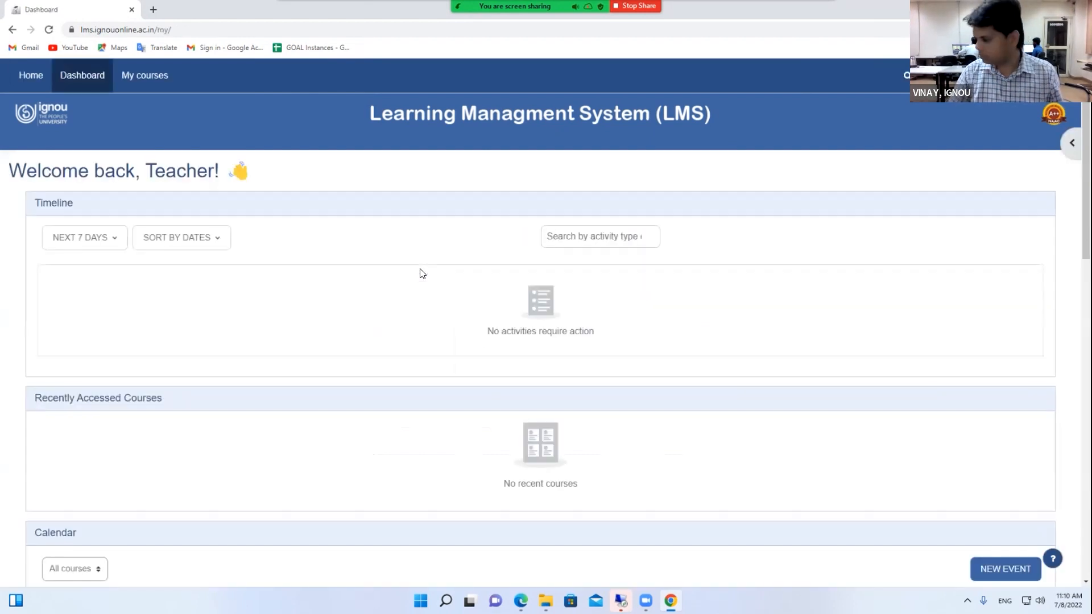
{"action": "left_click", "coordinate": [144, 75]}
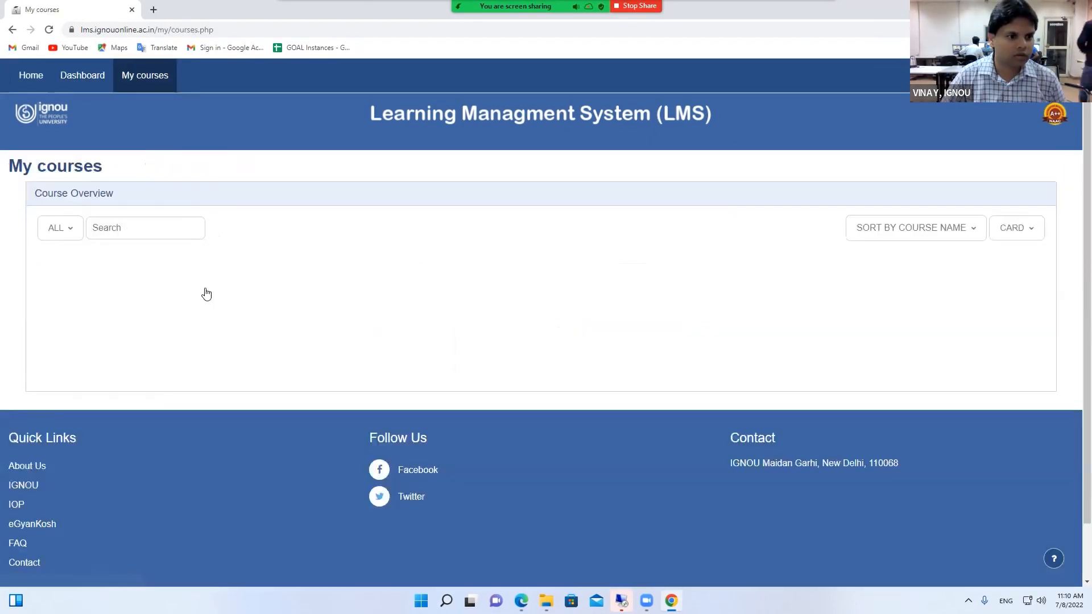
Open Demo Course, enable editing, and bring up Add an activity or resource under General
{"action": "left_click", "coordinate": [78, 330]}
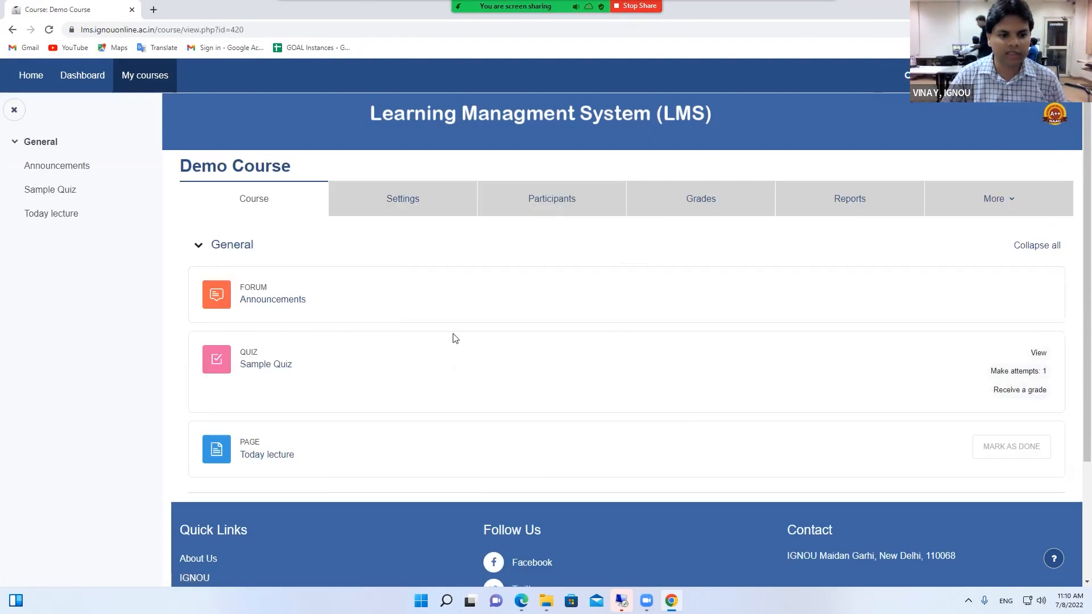
{"action": "left_click", "coordinate": [1063, 75]}
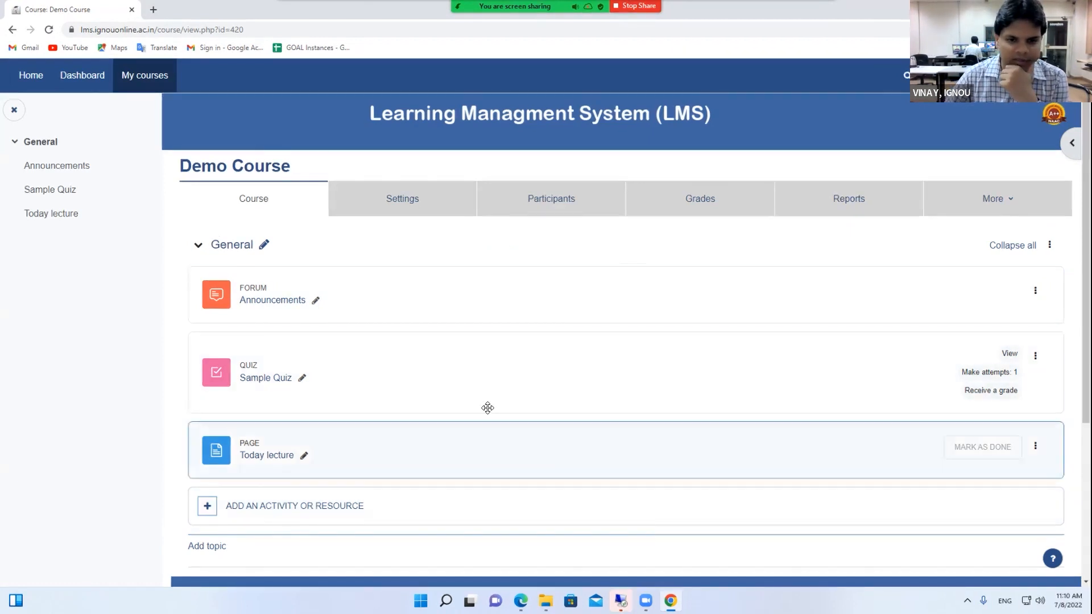
{"action": "scroll", "coordinate": [487, 407], "scroll_direction": "down", "scroll_amount": 1}
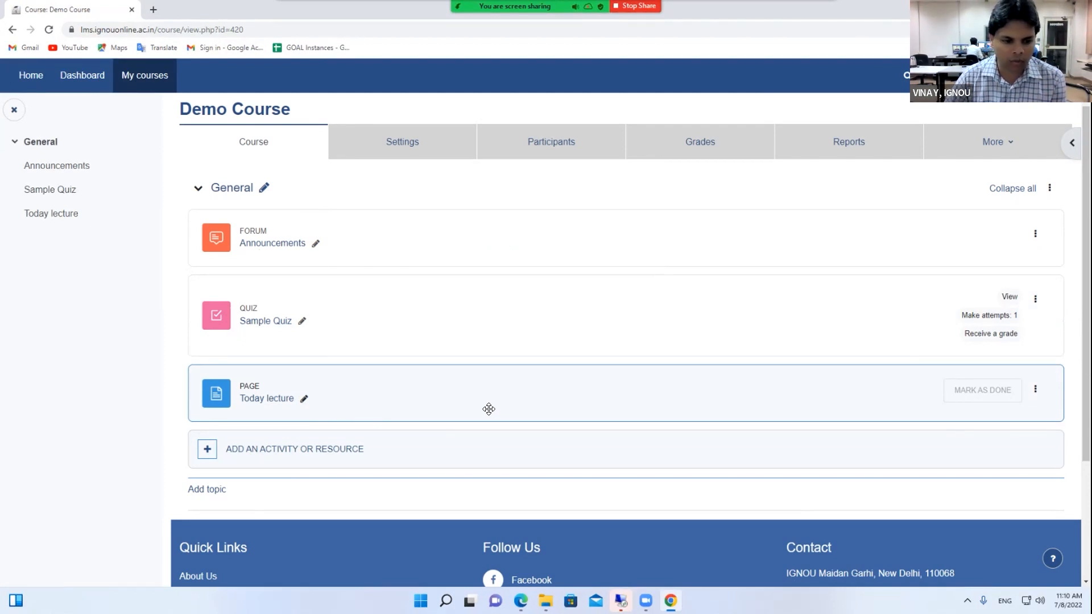
{"action": "left_click", "coordinate": [320, 450]}
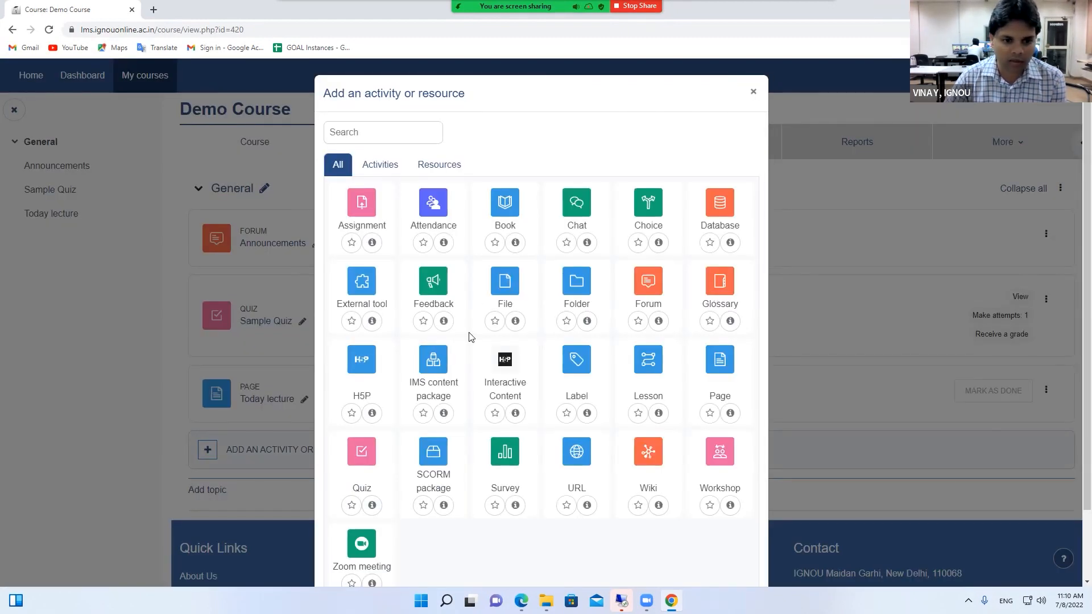
Read the Workshop activity's description, go back to the list, and close the chooser
{"action": "scroll", "coordinate": [497, 410], "scroll_direction": "down", "scroll_amount": 2}
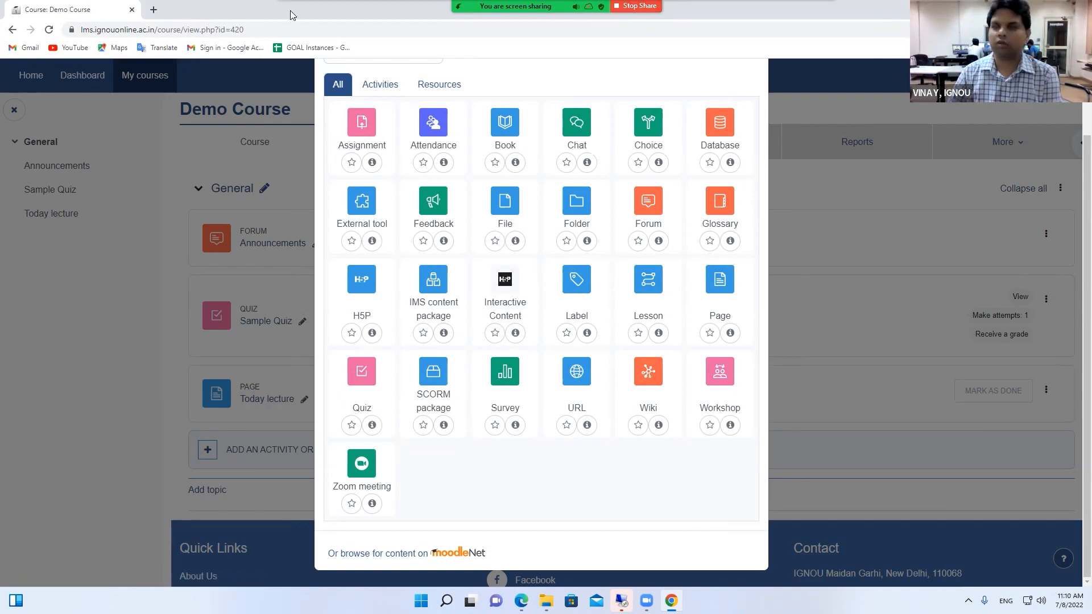
{"action": "mouse_move", "coordinate": [292, 15]}
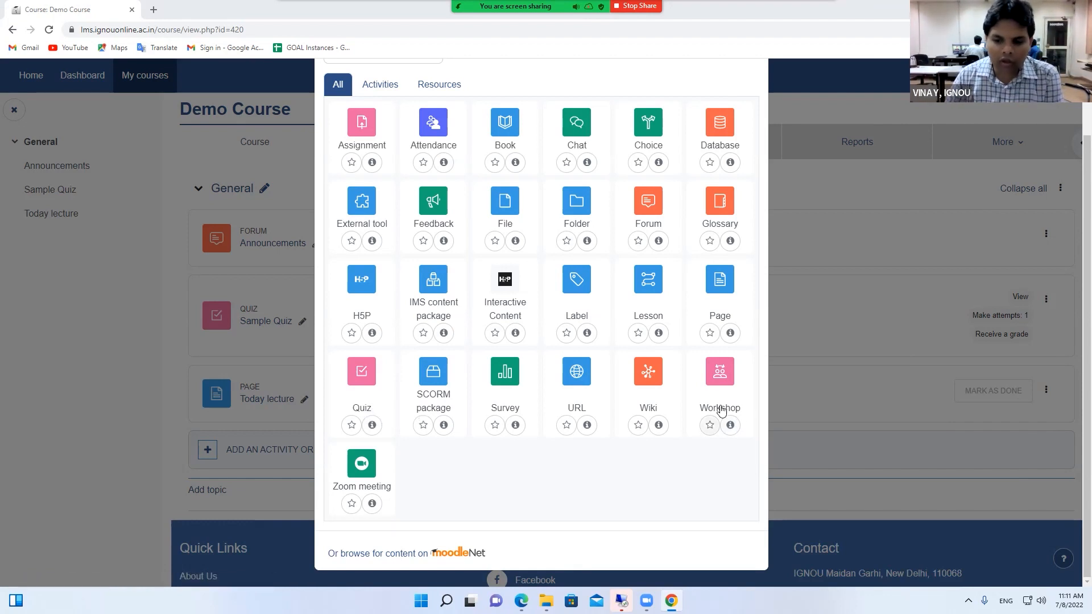
{"action": "left_click", "coordinate": [730, 425]}
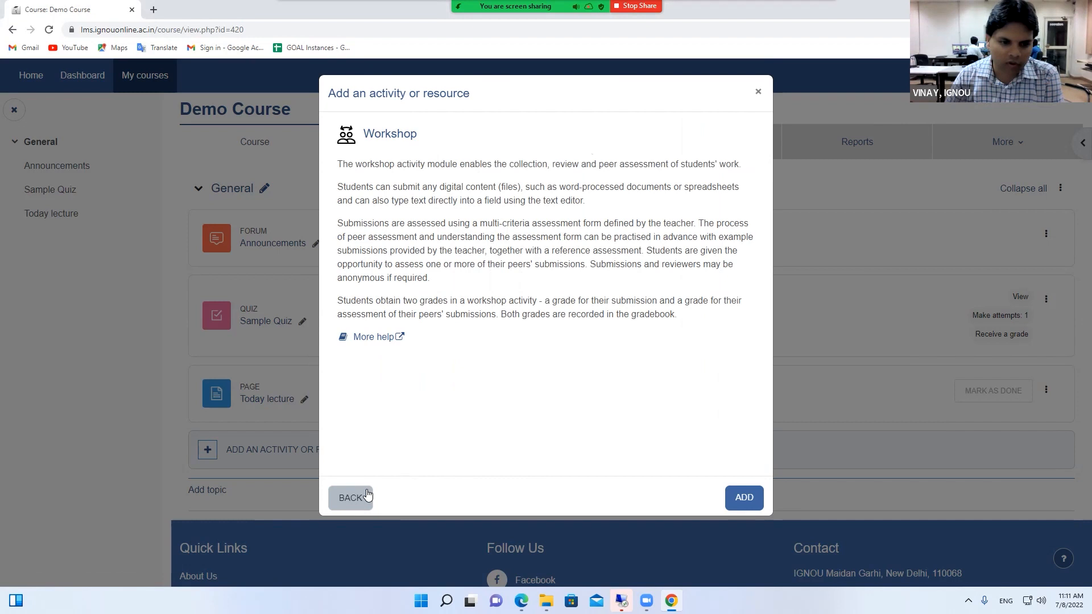
{"action": "left_click", "coordinate": [351, 498]}
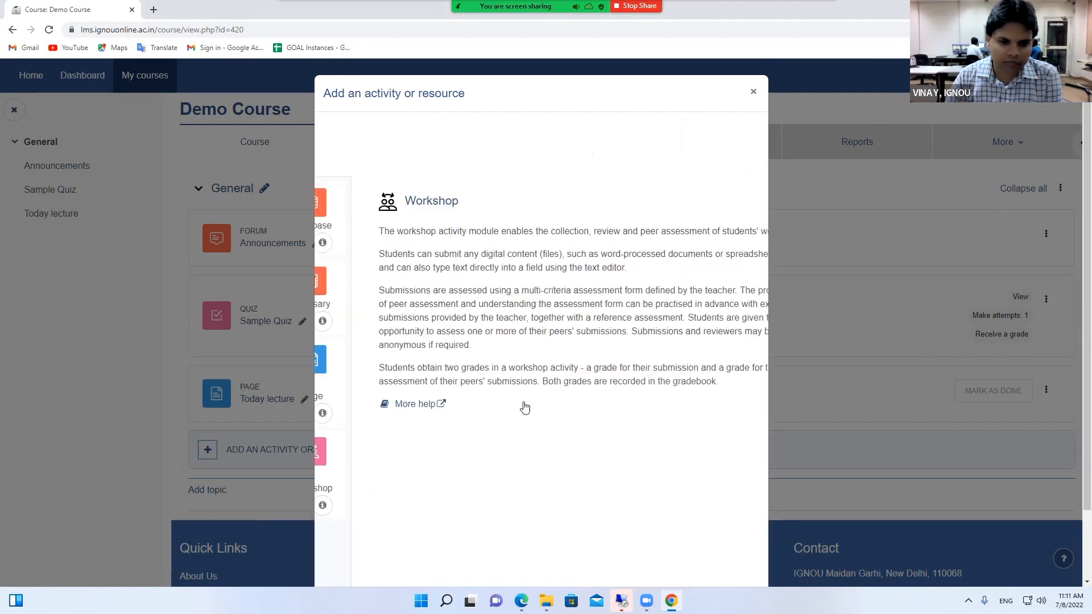
{"action": "left_click", "coordinate": [753, 92]}
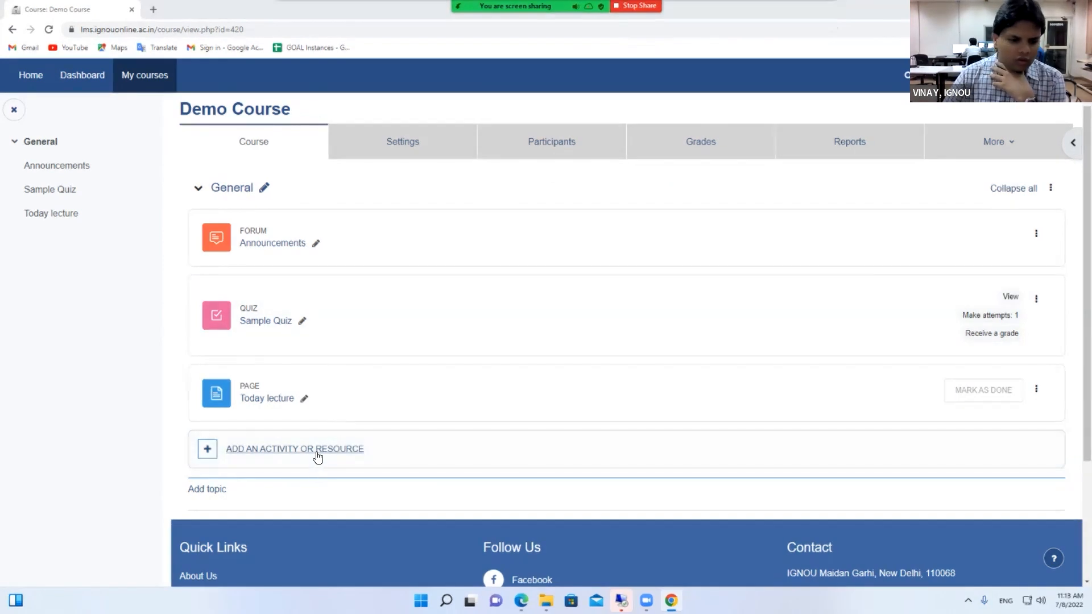
Close the activity chooser and reopen Demo Course from My courses
{"action": "left_click", "coordinate": [319, 452]}
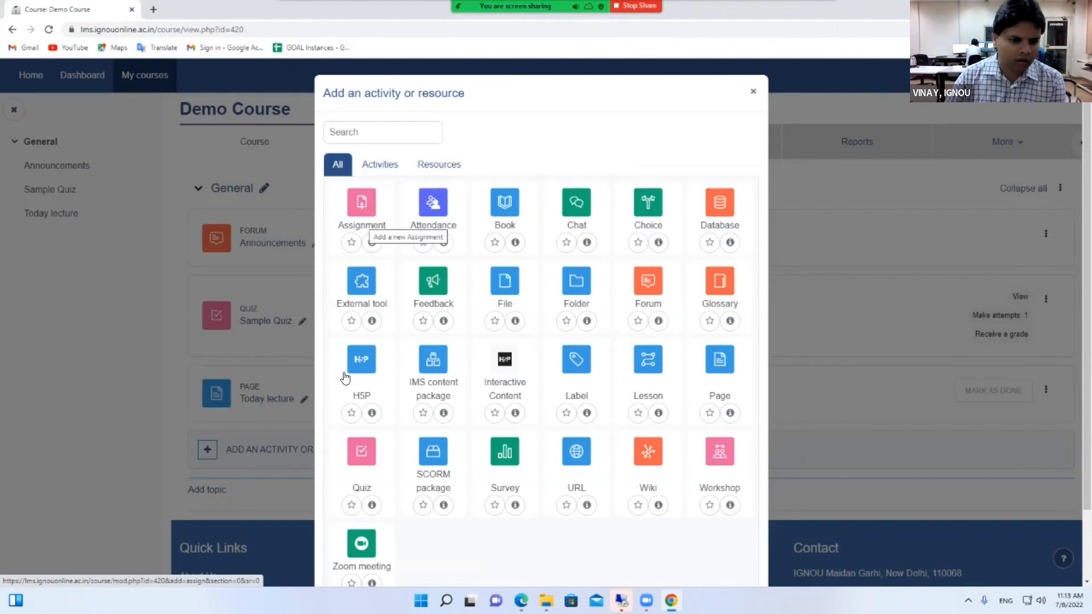
{"action": "left_click", "coordinate": [750, 94]}
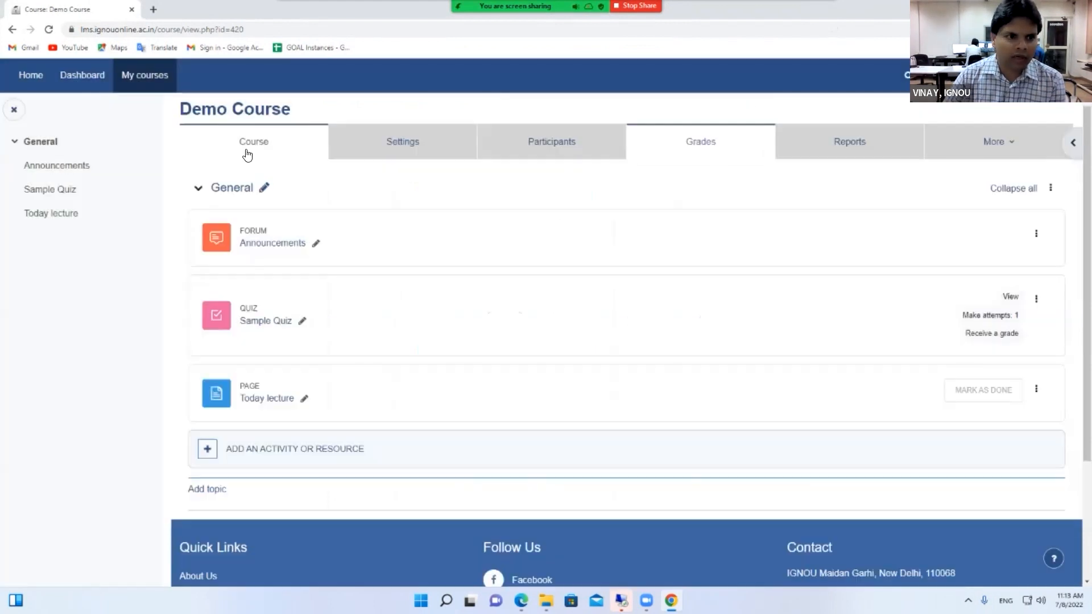
{"action": "left_click", "coordinate": [149, 77]}
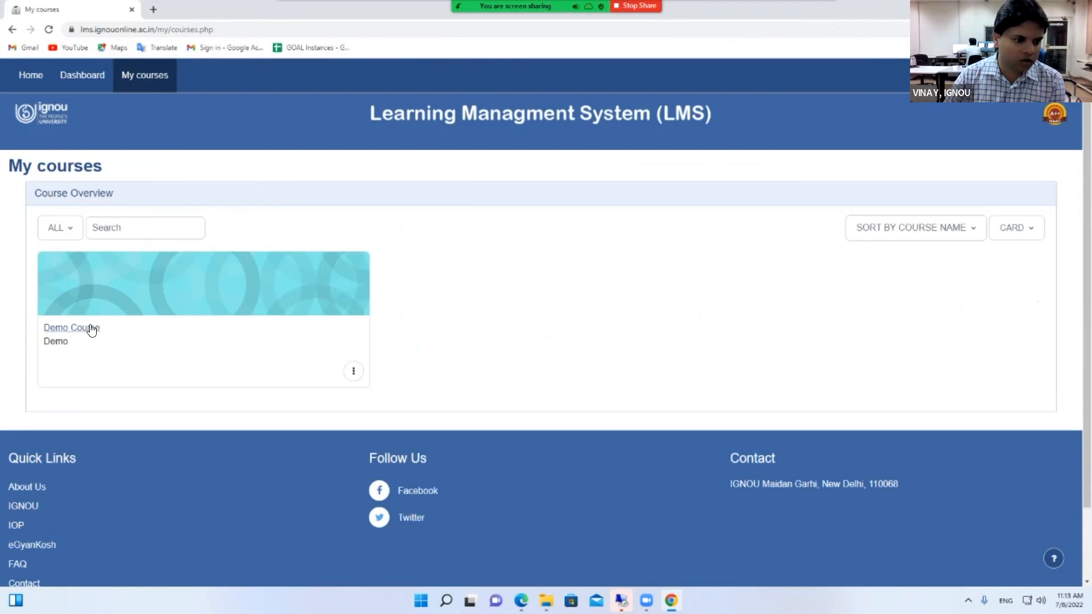
{"action": "left_click", "coordinate": [88, 326]}
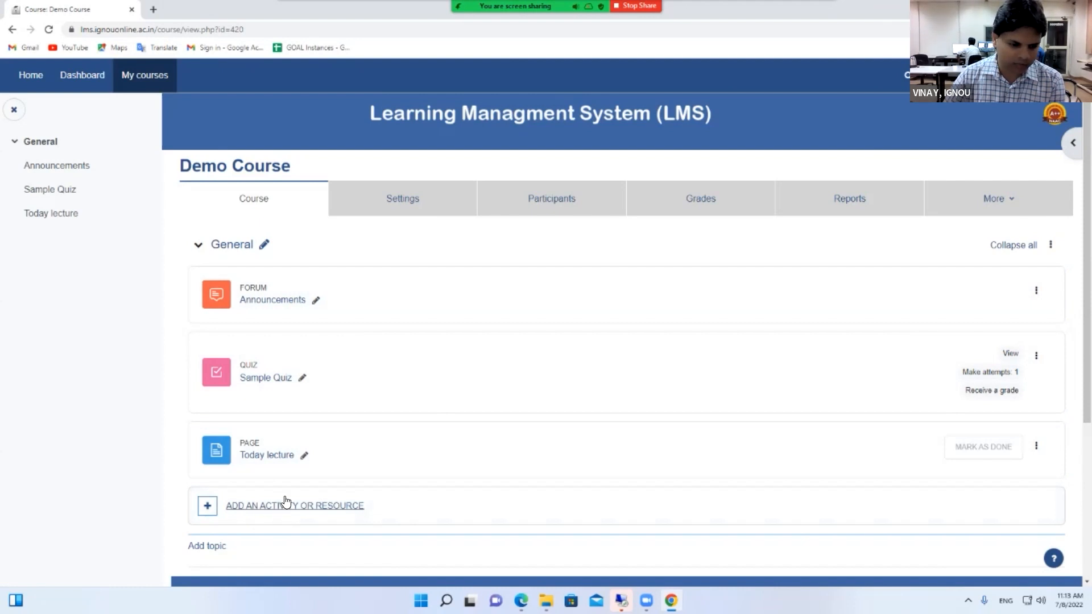
Add a new topic section to Demo Course and rename it 'Assignment'
{"action": "scroll", "coordinate": [273, 500], "scroll_direction": "down", "scroll_amount": 2}
{"action": "left_click", "coordinate": [211, 490]}
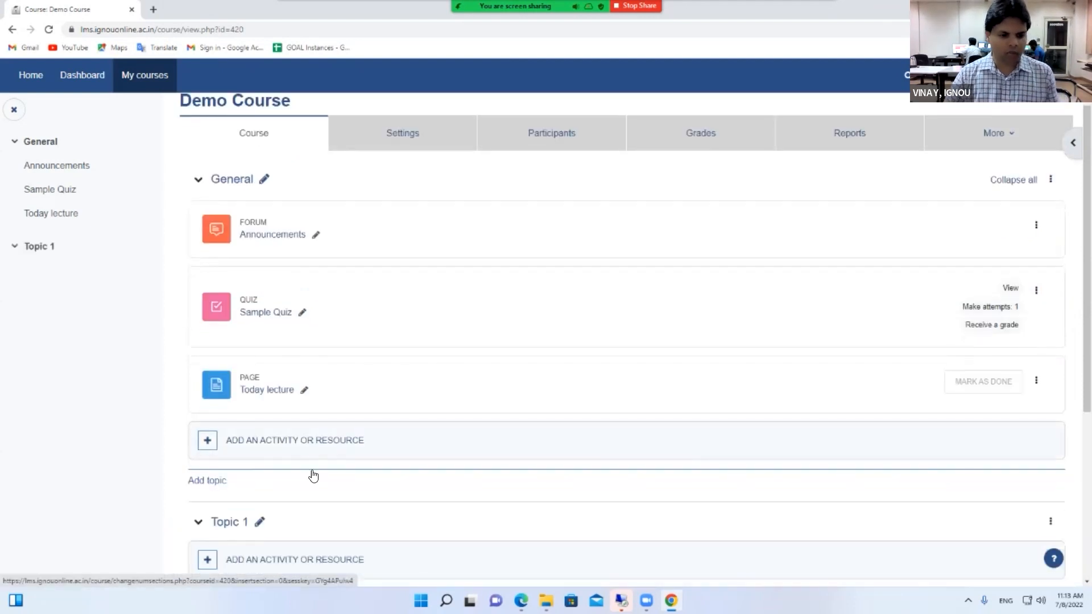
{"action": "scroll", "coordinate": [285, 449], "scroll_direction": "down", "scroll_amount": 2}
{"action": "left_click", "coordinate": [259, 418]}
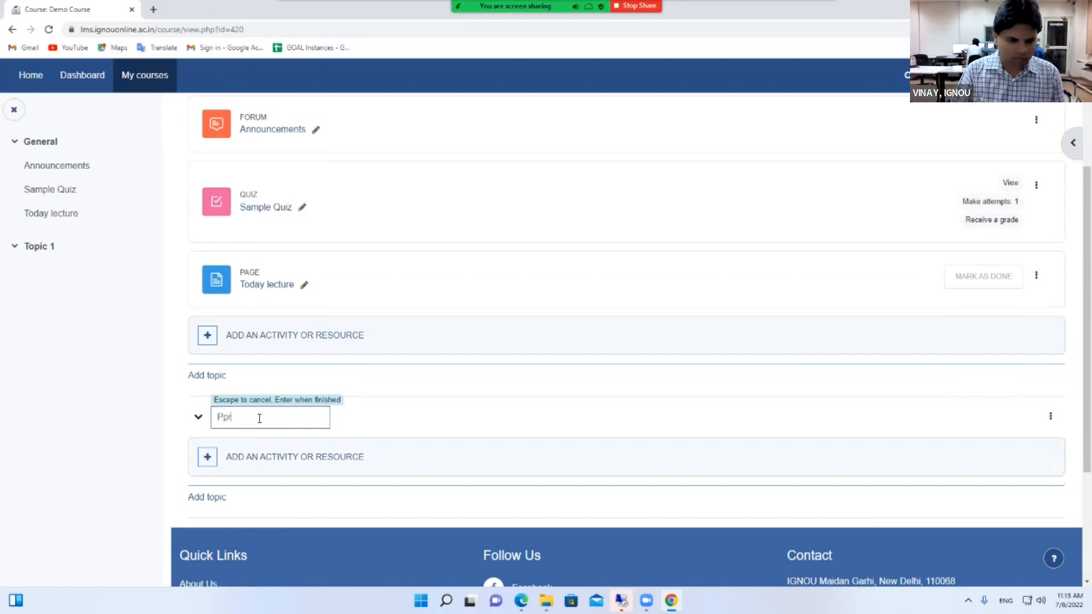
{"action": "type", "text": "Assignment"}
{"action": "key", "text": "Return"}
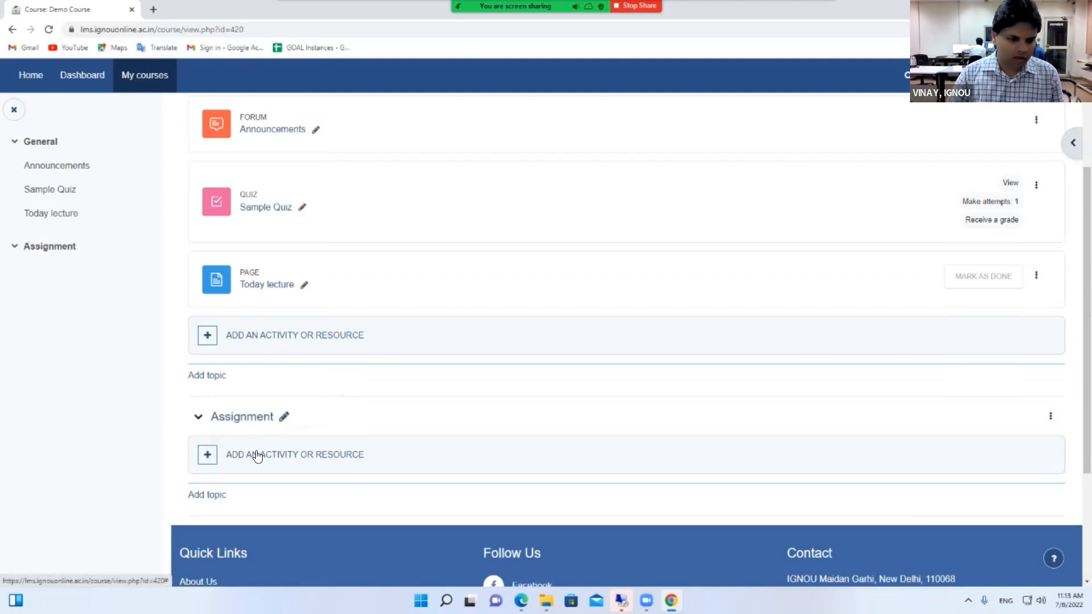
Start a new Assignment activity in the Assignment section and focus its name field
{"action": "left_click", "coordinate": [259, 455]}
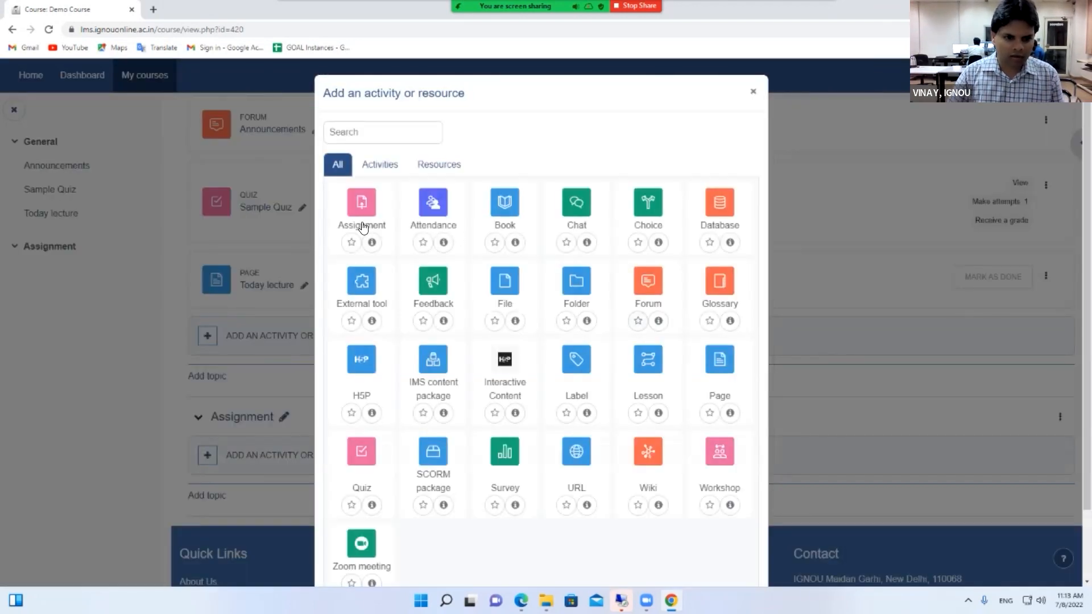
{"action": "left_click", "coordinate": [362, 227]}
{"action": "scroll", "coordinate": [476, 263], "scroll_direction": "down", "scroll_amount": 2}
{"action": "left_click", "coordinate": [465, 220]}
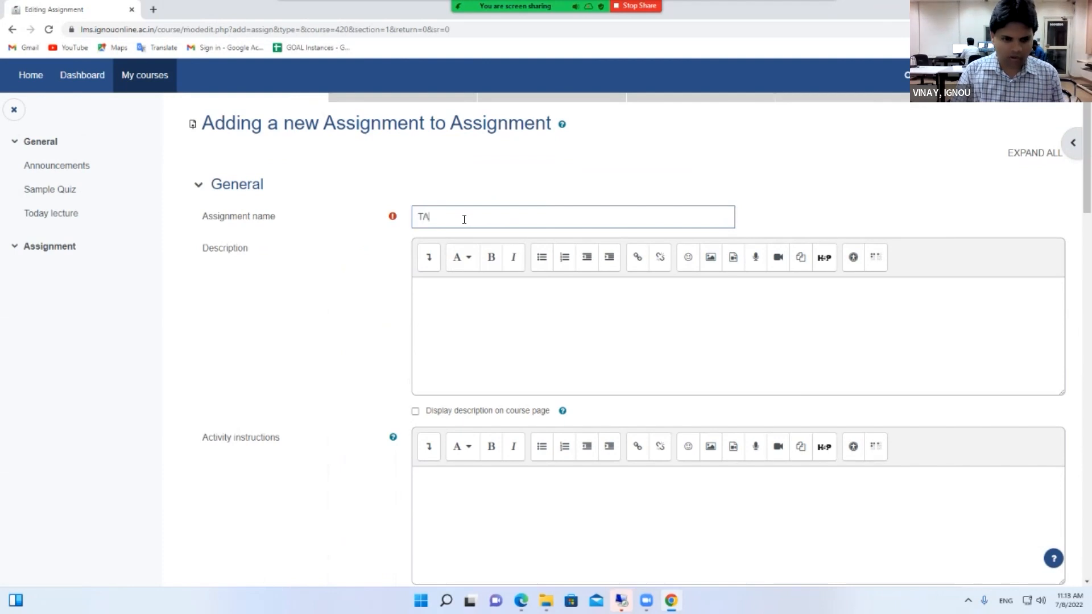
Enter 'TMA for June 2022' as the assignment name and open the Additional files picker
{"action": "type", "text": "TMA "}
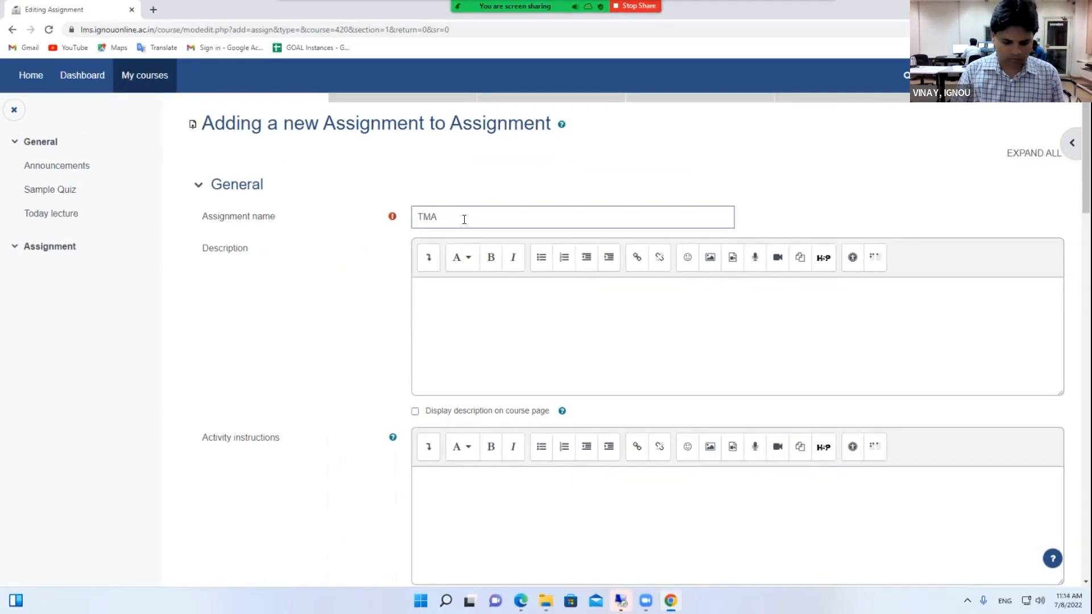
{"action": "type", "text": "for June 2022"}
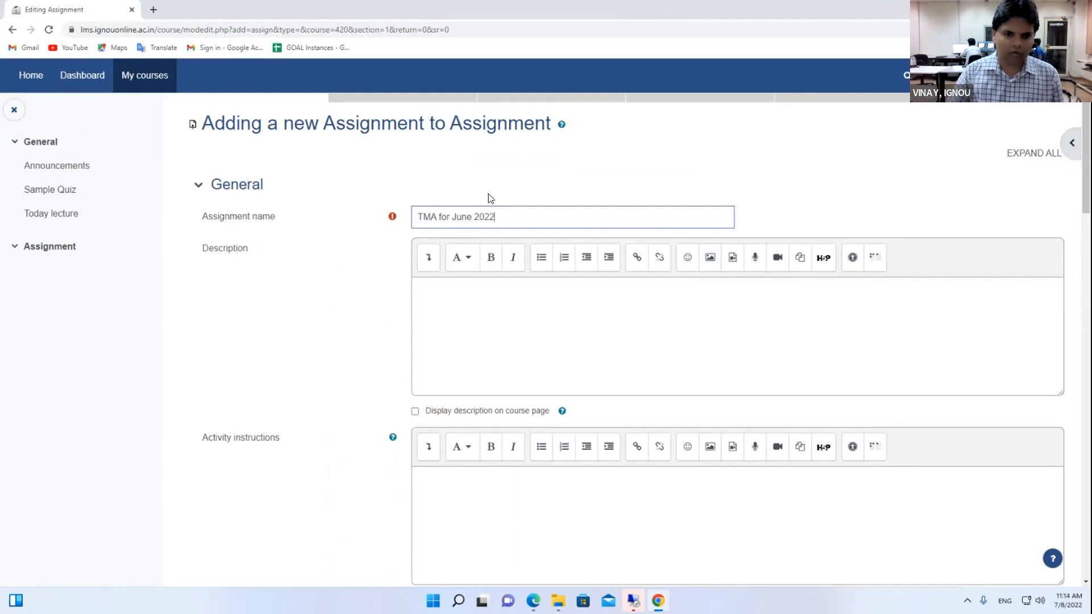
{"action": "left_click", "coordinate": [487, 330]}
{"action": "scroll", "coordinate": [491, 338], "scroll_direction": "down", "scroll_amount": 3}
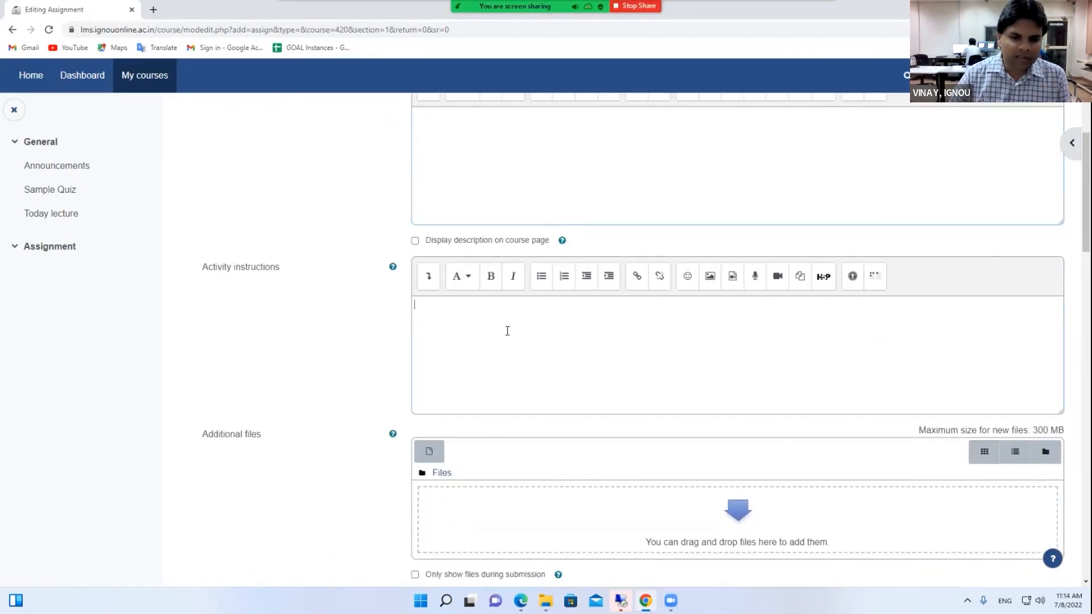
{"action": "scroll", "coordinate": [508, 331], "scroll_direction": "down", "scroll_amount": 1}
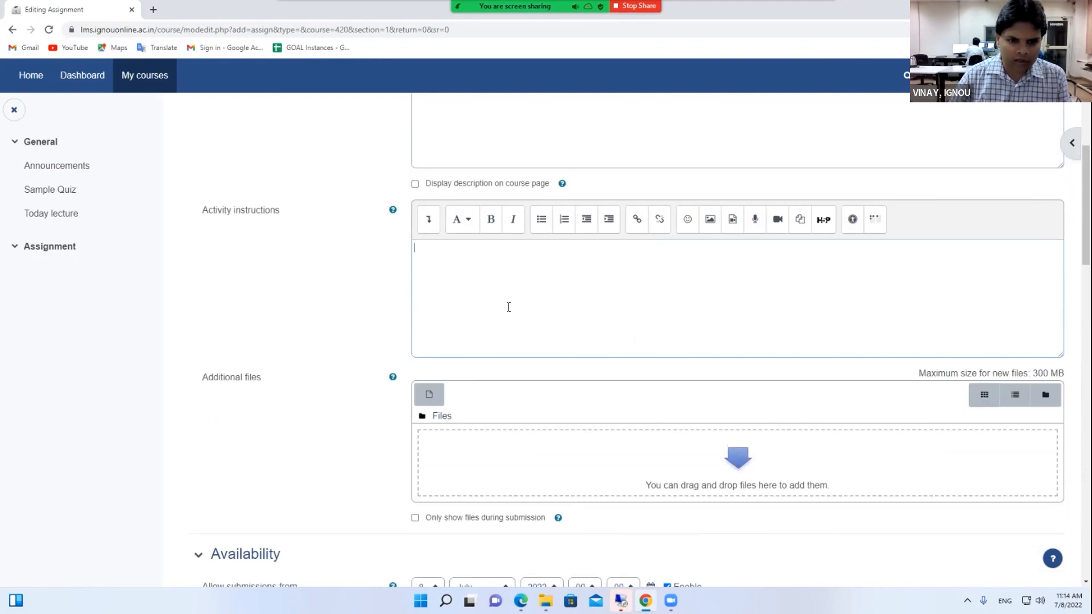
{"action": "scroll", "coordinate": [472, 364], "scroll_direction": "down", "scroll_amount": 1}
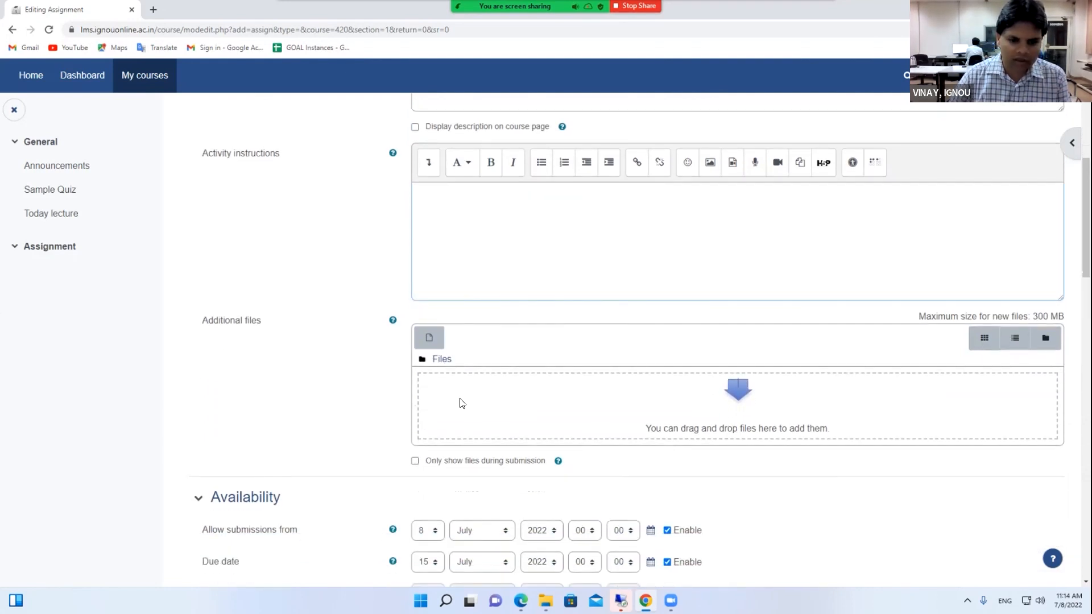
{"action": "left_click", "coordinate": [458, 405]}
Upload Block-4.pdf from the computer as an additional file, then scroll to the Availability settings
{"action": "left_click", "coordinate": [358, 290]}
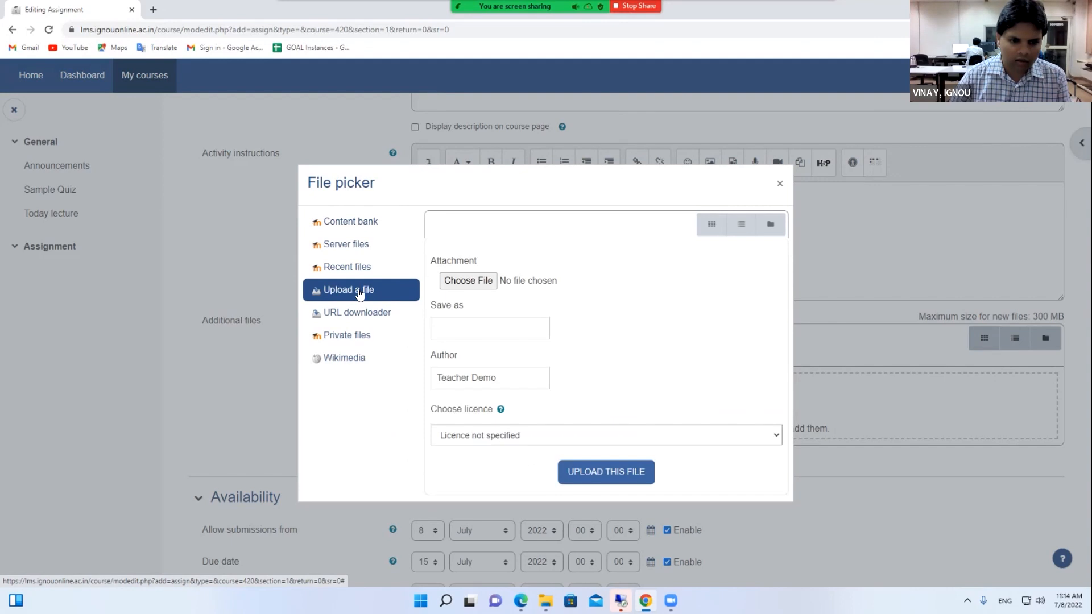
{"action": "left_click", "coordinate": [455, 281]}
{"action": "left_click", "coordinate": [134, 94]}
{"action": "double_click", "coordinate": [134, 94]}
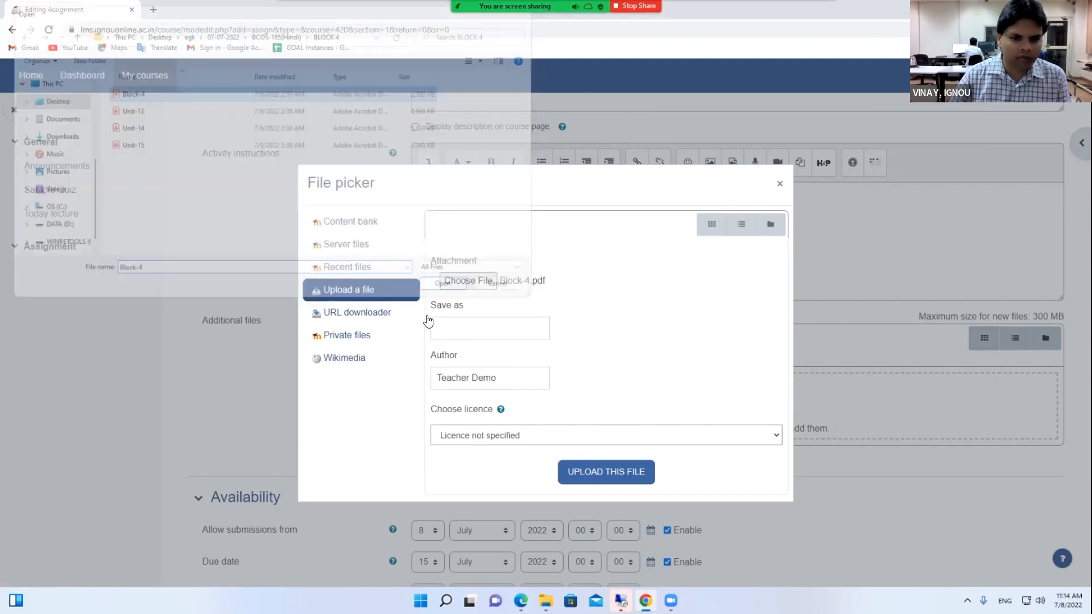
{"action": "left_click", "coordinate": [631, 479]}
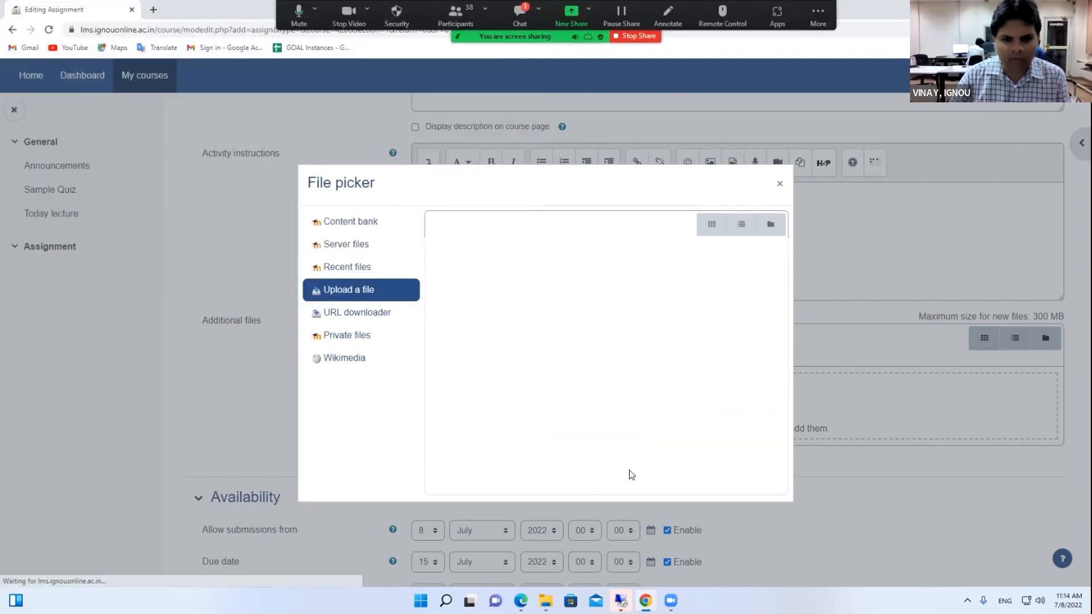
{"action": "scroll", "coordinate": [612, 412], "scroll_direction": "down", "scroll_amount": 2}
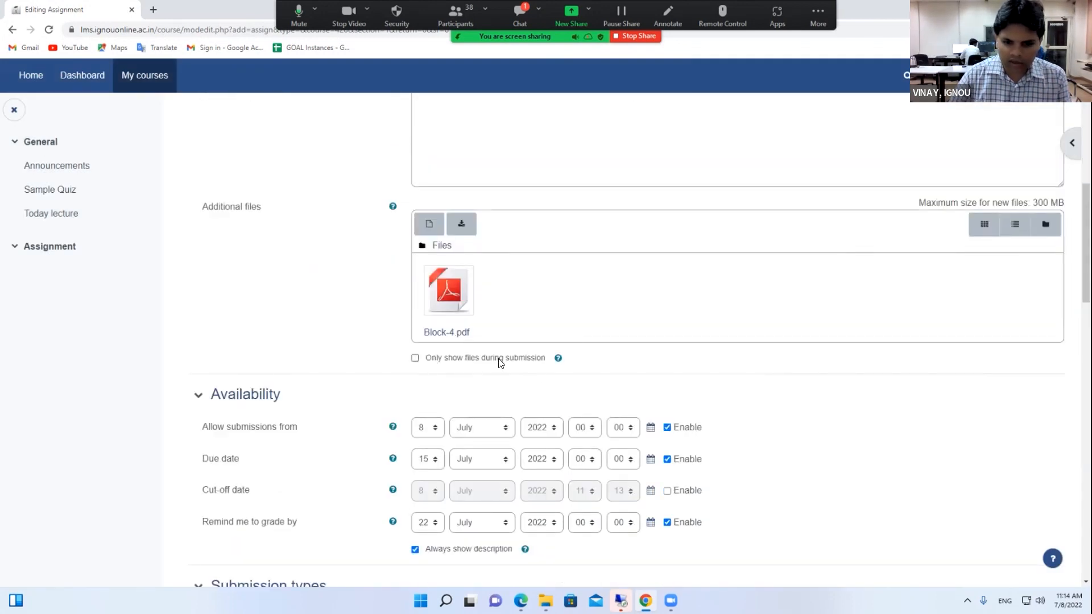
{"action": "scroll", "coordinate": [546, 367], "scroll_direction": "down", "scroll_amount": 1}
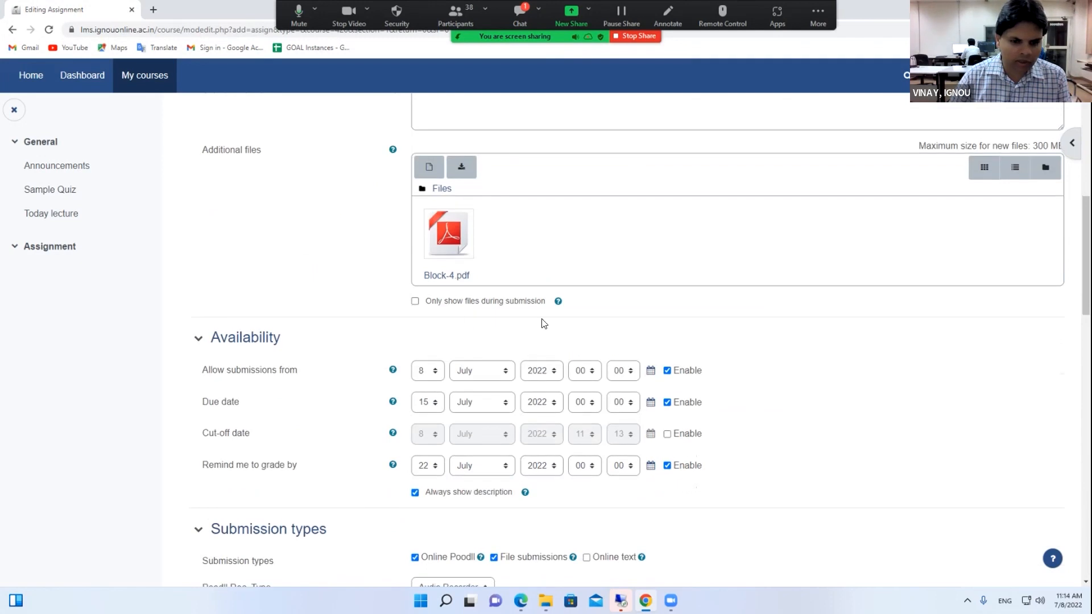
{"action": "scroll", "coordinate": [418, 329], "scroll_direction": "down", "scroll_amount": 1}
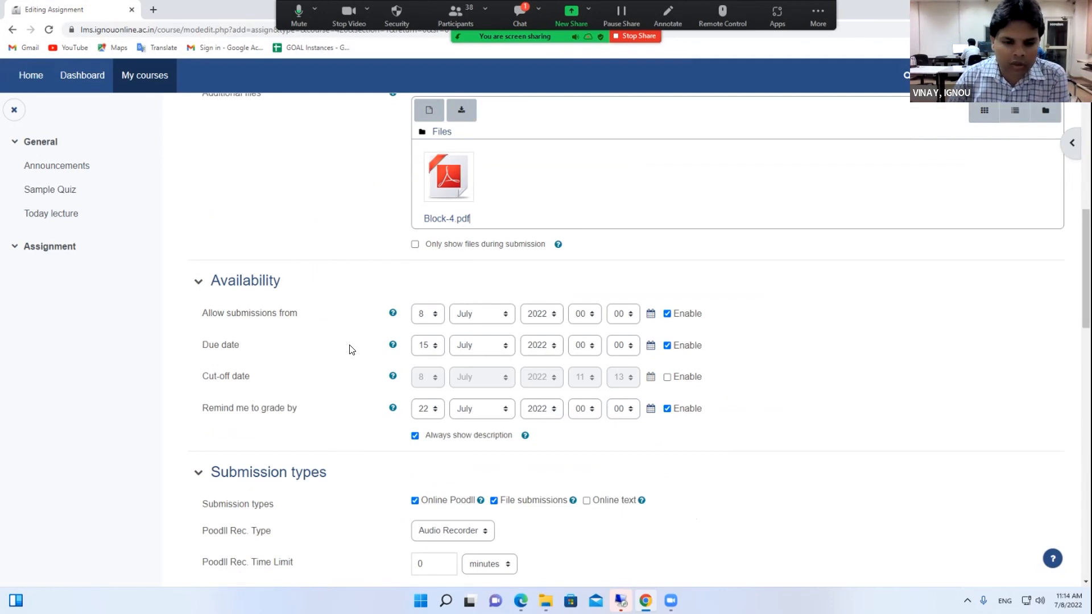
{"action": "scroll", "coordinate": [351, 349], "scroll_direction": "down", "scroll_amount": 2}
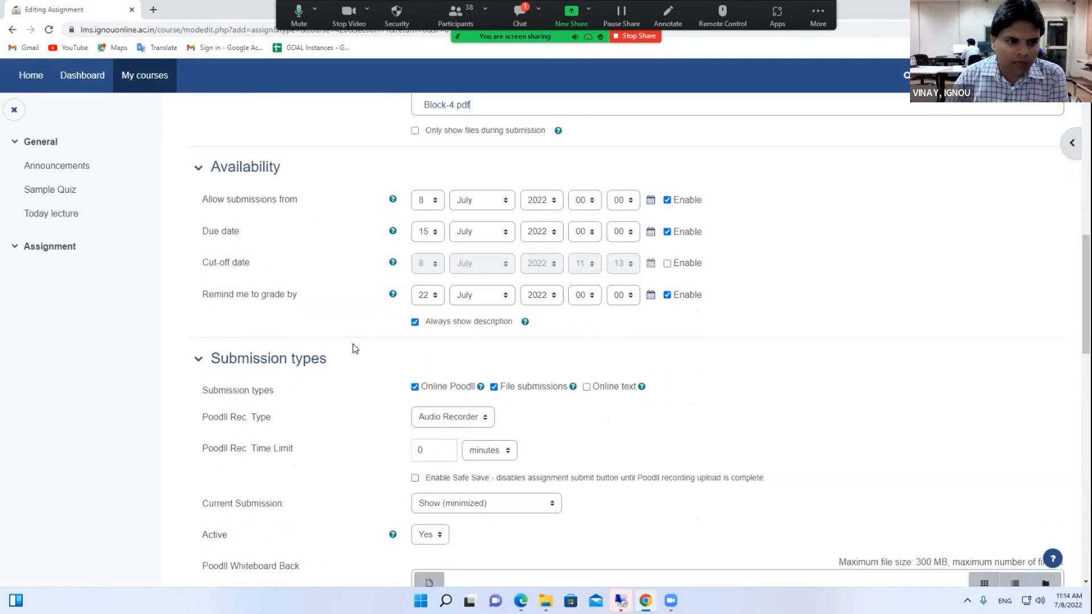
Keep the submission start day at 8, review the due and cut-off dates, and disable 'Remind me to grade by'
{"action": "left_click", "coordinate": [428, 200]}
{"action": "left_click", "coordinate": [427, 200]}
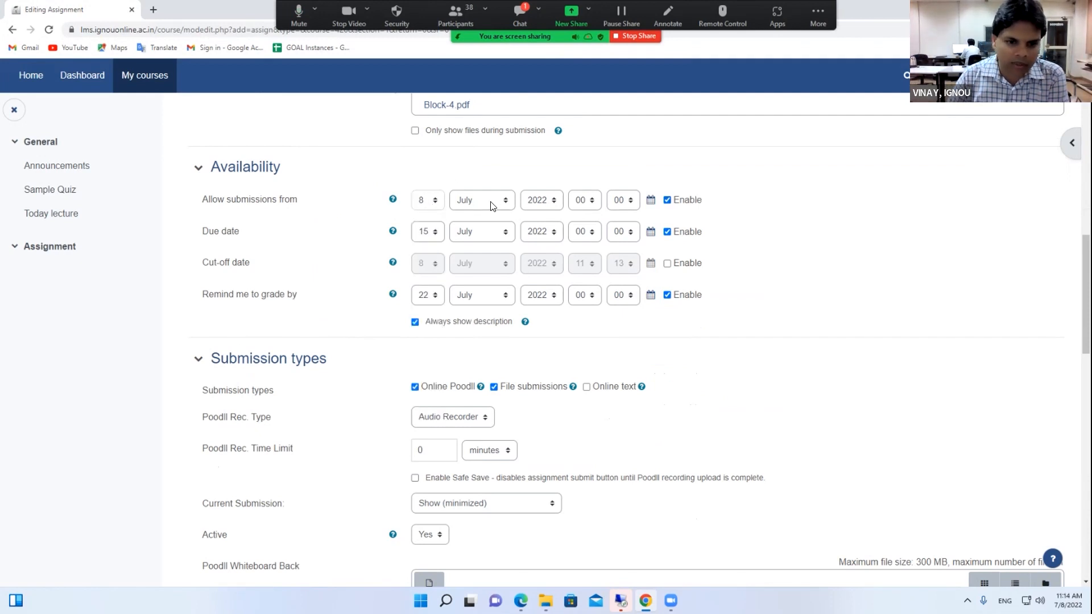
{"action": "left_click_drag", "start_coordinate": [196, 231], "coordinate": [255, 227]}
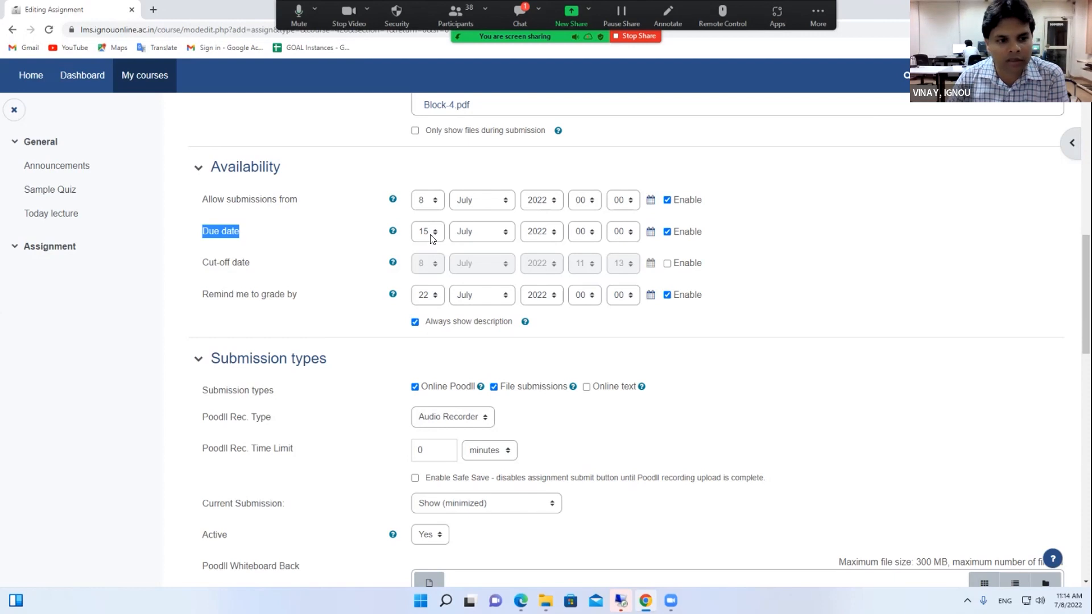
{"action": "left_click_drag", "start_coordinate": [198, 263], "coordinate": [273, 263]}
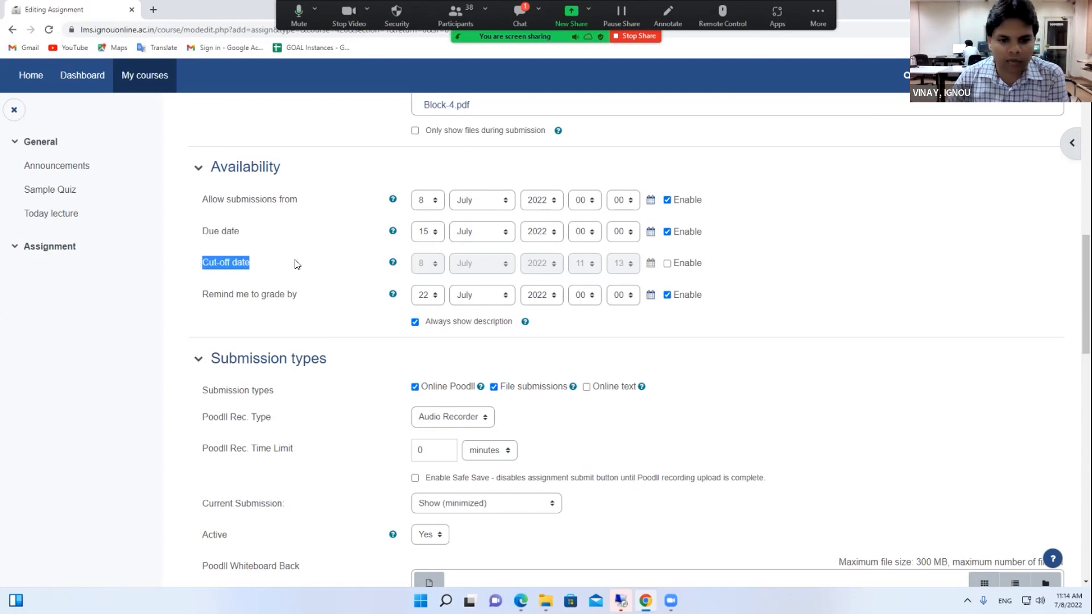
{"action": "scroll", "coordinate": [295, 264], "scroll_direction": "down", "scroll_amount": 1}
{"action": "left_click_drag", "start_coordinate": [203, 242], "coordinate": [320, 242]}
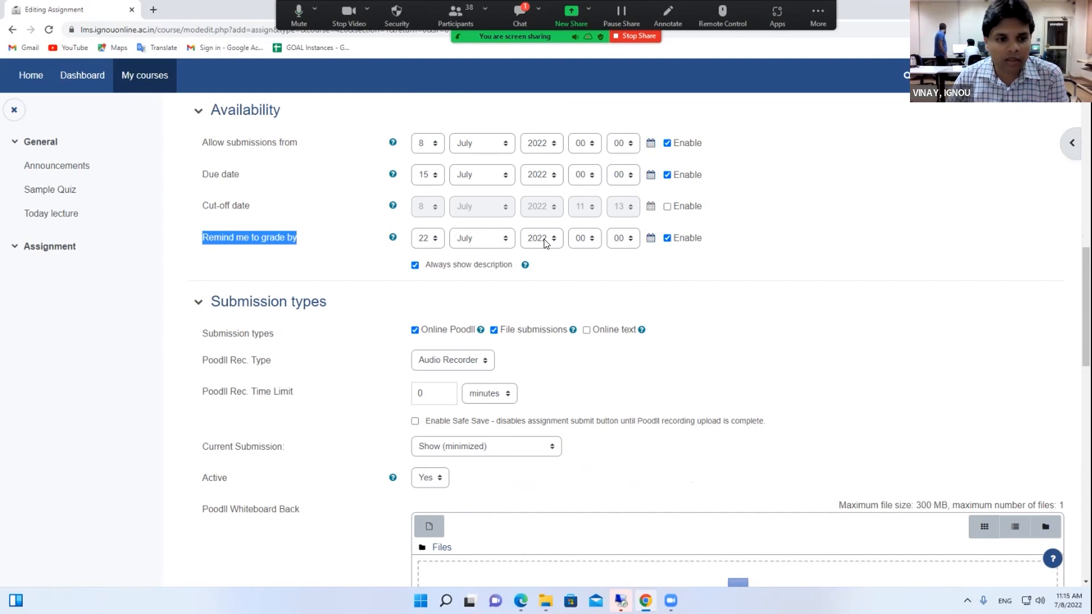
{"action": "left_click", "coordinate": [669, 238]}
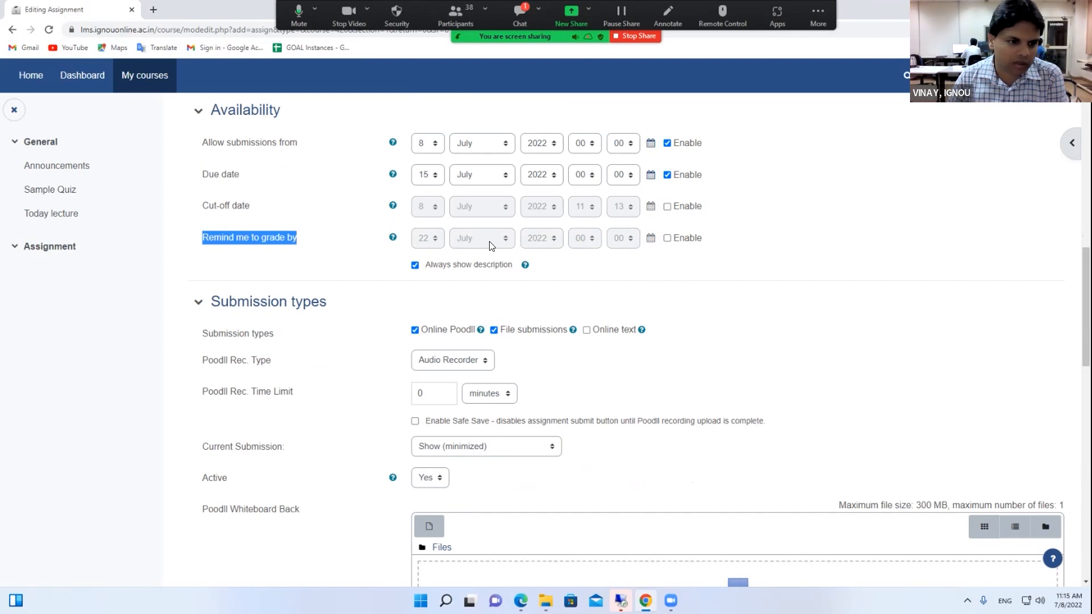
{"action": "scroll", "coordinate": [430, 206], "scroll_direction": "down", "scroll_amount": 2}
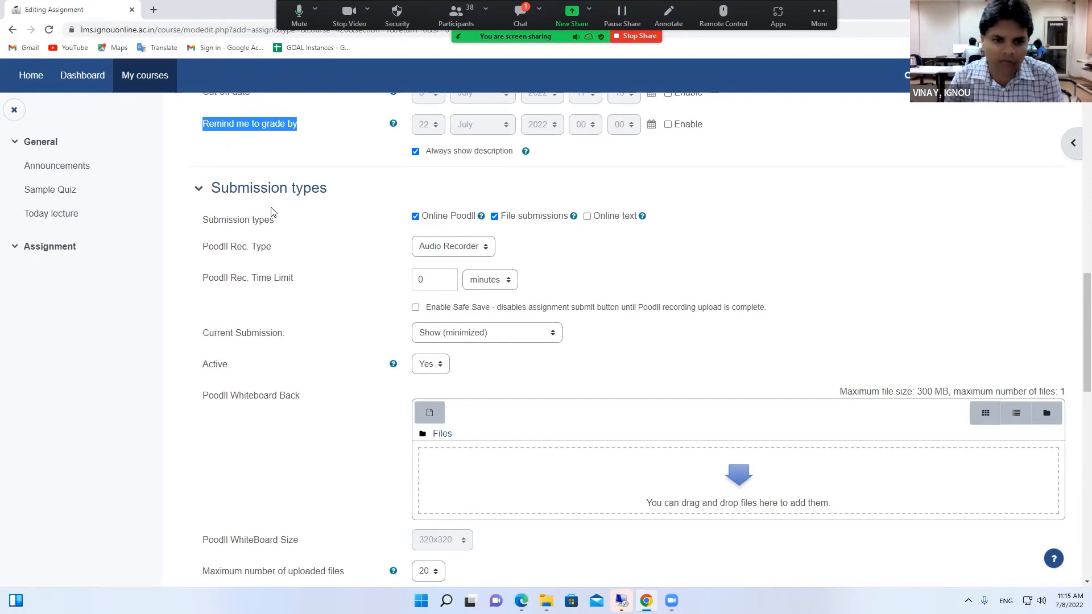
Stop accepting Online PoodLL submissions and limit uploaded files to 1
{"action": "left_click", "coordinate": [415, 216]}
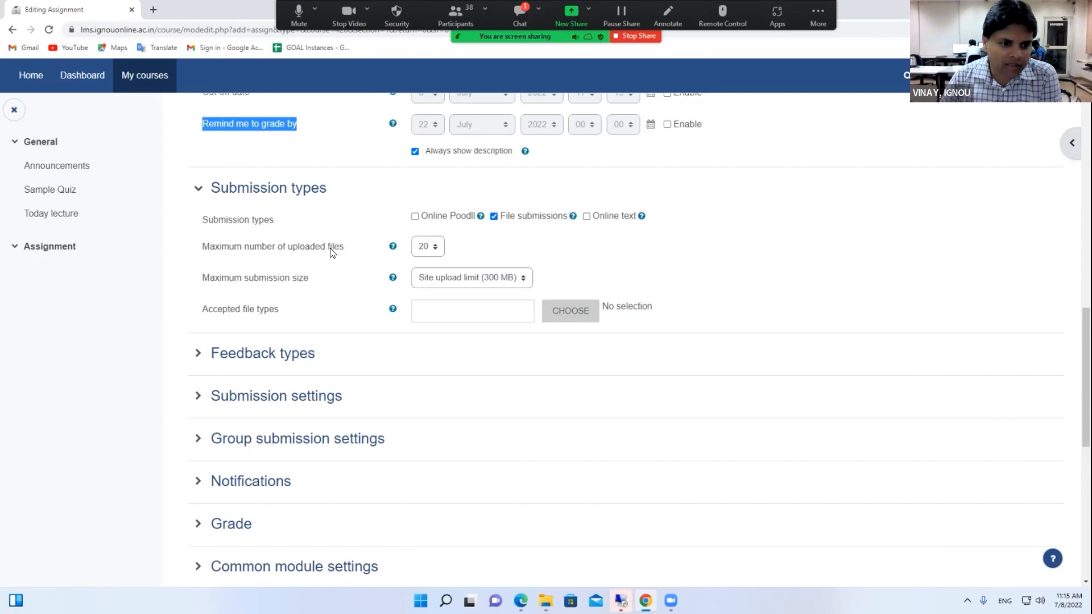
{"action": "left_click", "coordinate": [423, 248]}
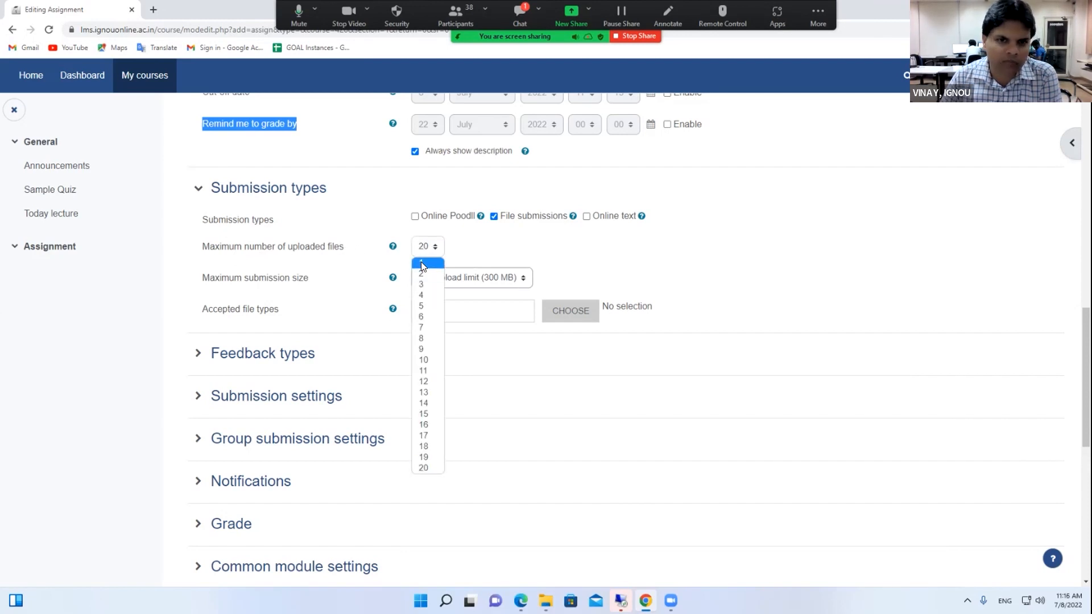
{"action": "left_click", "coordinate": [496, 254]}
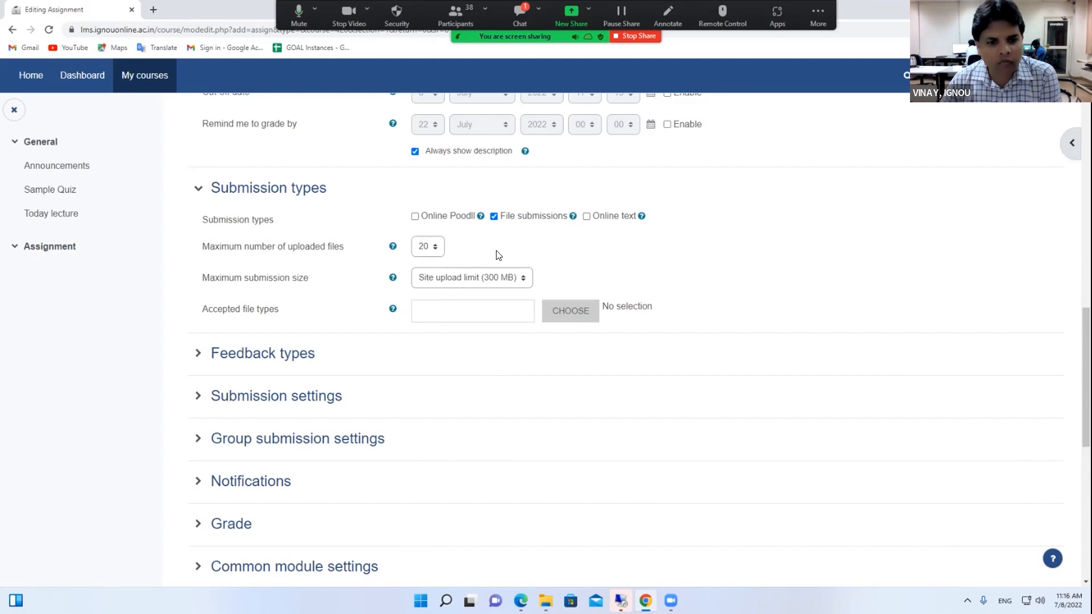
{"action": "left_click", "coordinate": [503, 278]}
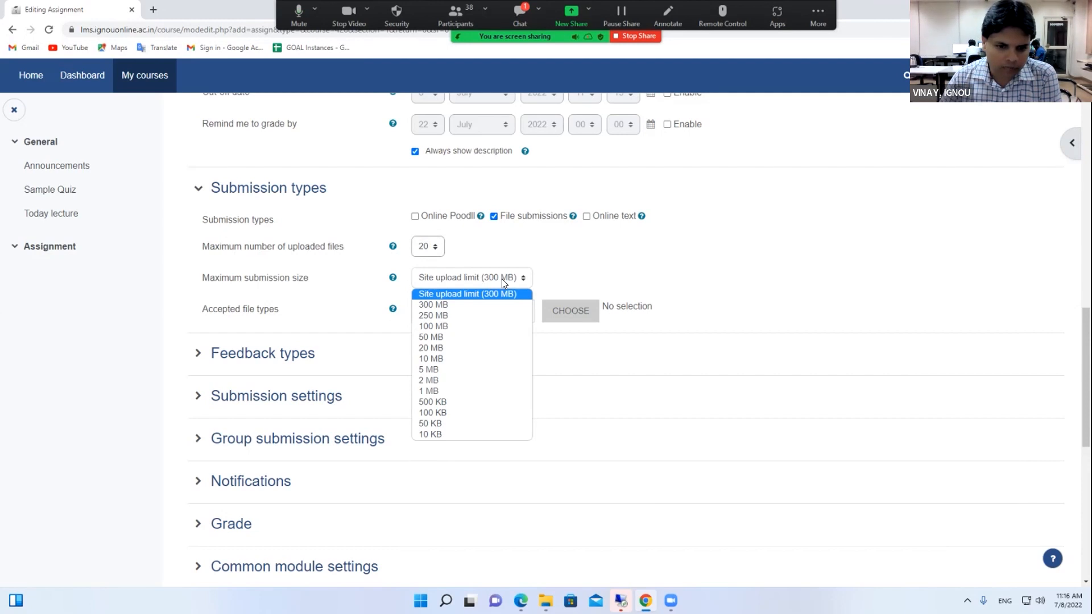
{"action": "left_click", "coordinate": [499, 258]}
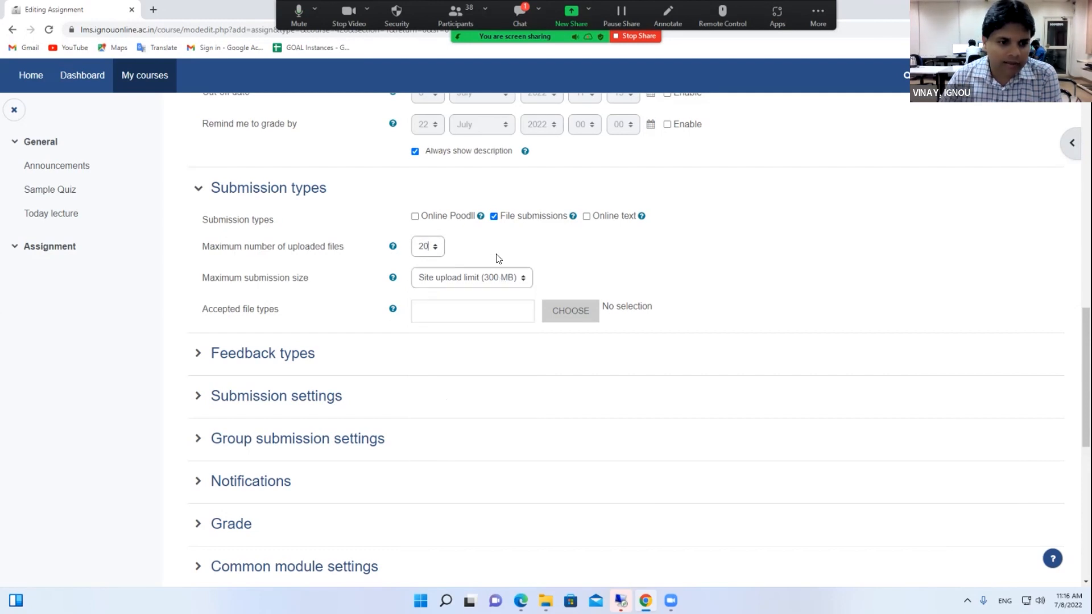
{"action": "left_click", "coordinate": [430, 247]}
{"action": "left_click", "coordinate": [427, 263]}
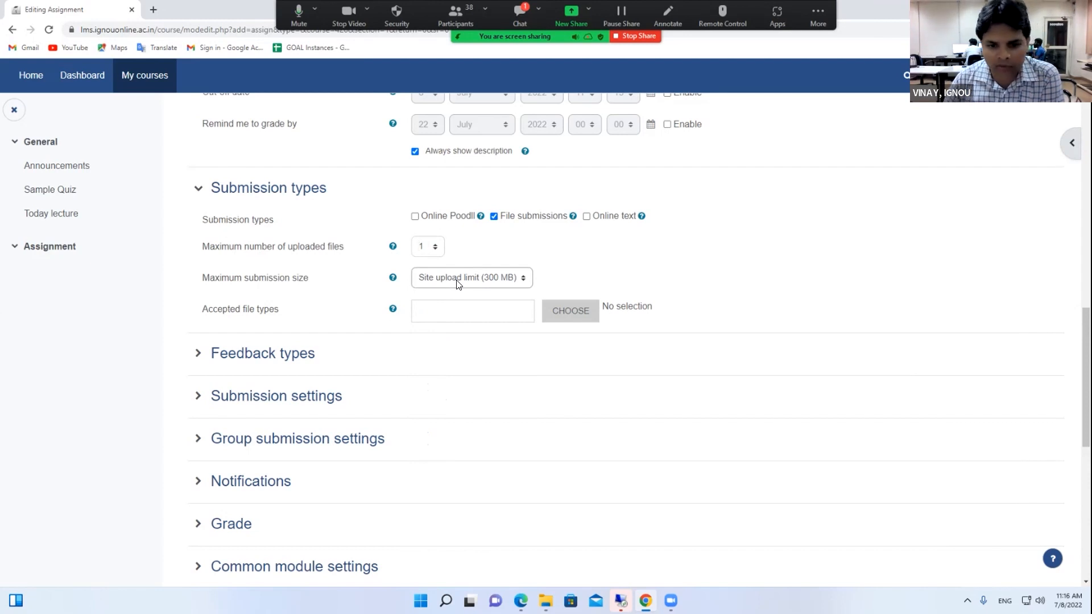
Briefly try a 2-file limit, then set Maximum number of uploaded files back to 1
{"action": "left_click", "coordinate": [434, 247]}
{"action": "left_click", "coordinate": [420, 273]}
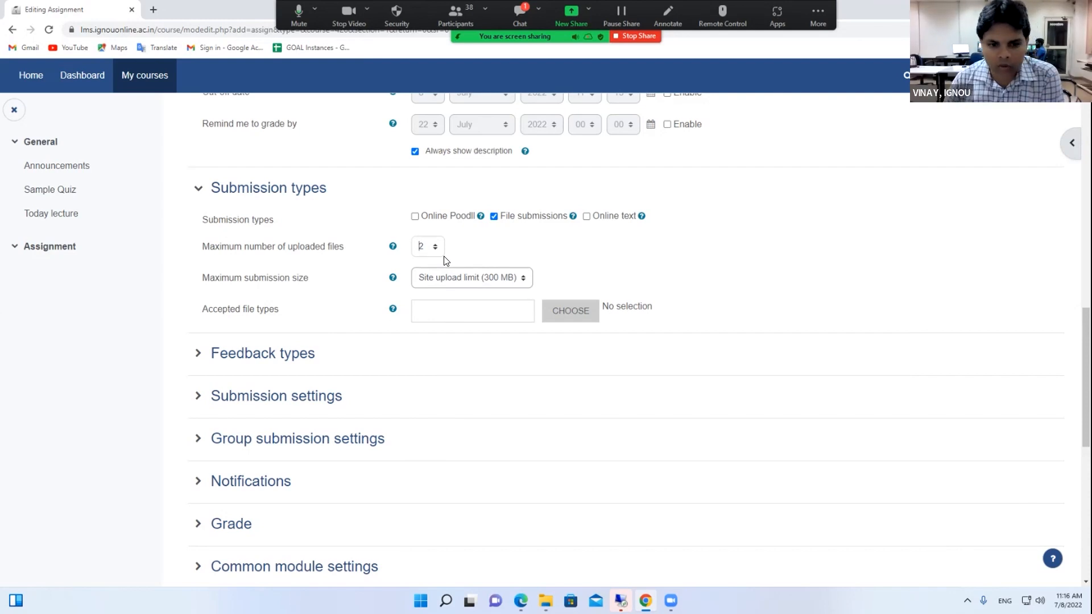
{"action": "left_click_drag", "start_coordinate": [204, 249], "coordinate": [345, 248]}
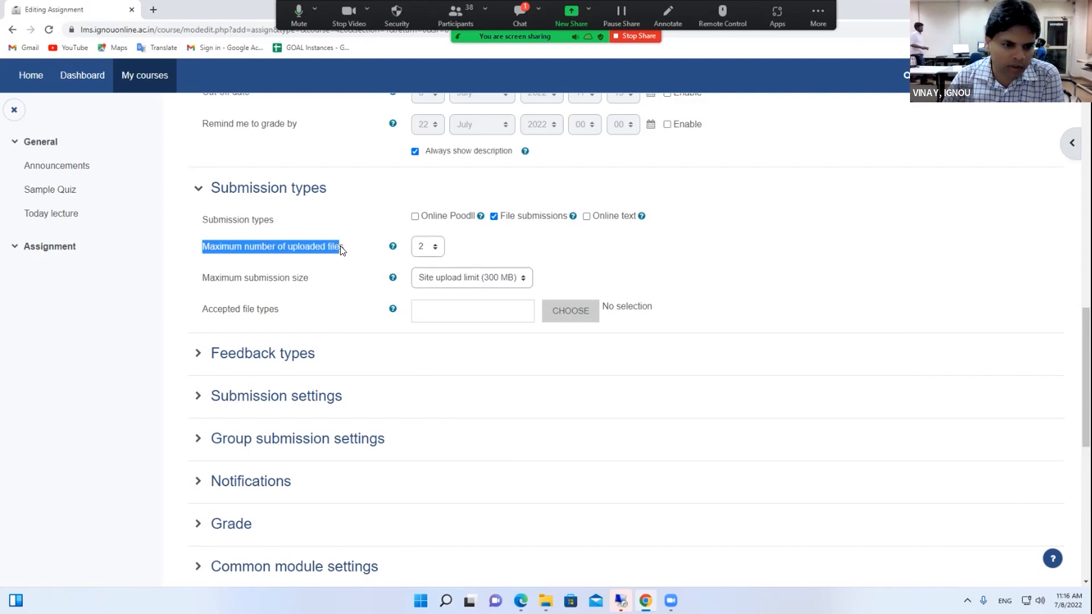
{"action": "left_click", "coordinate": [421, 247]}
{"action": "left_click", "coordinate": [419, 257]}
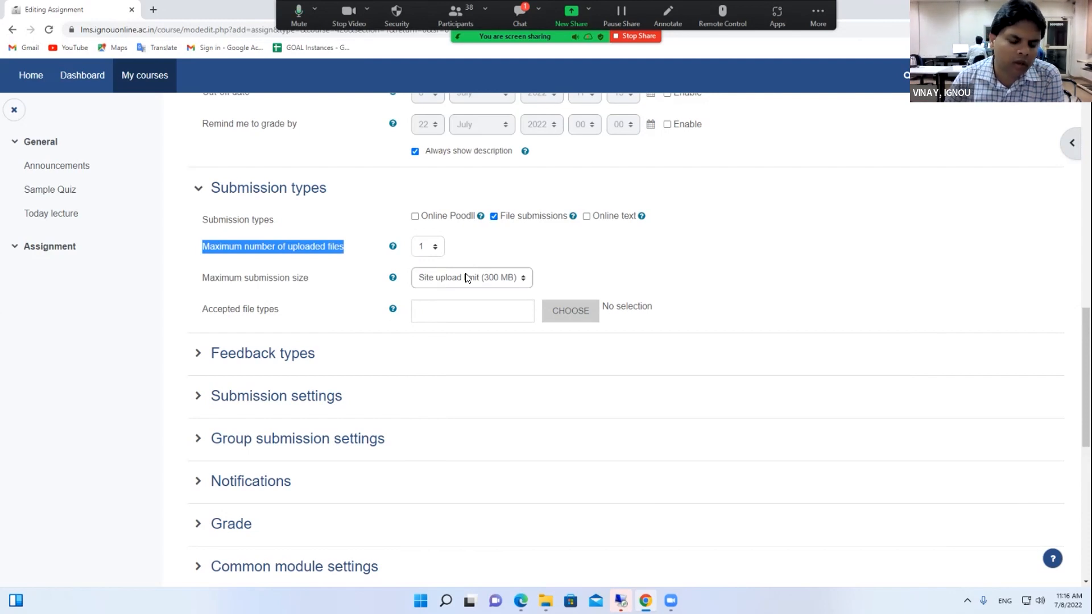
{"action": "left_click", "coordinate": [435, 310]}
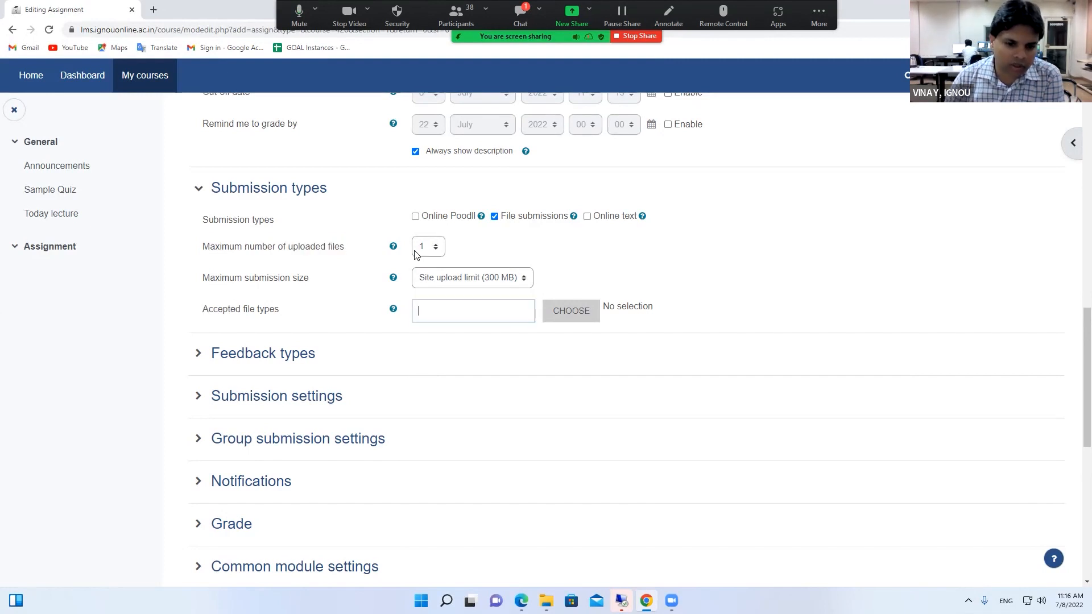
{"action": "left_click", "coordinate": [456, 277]}
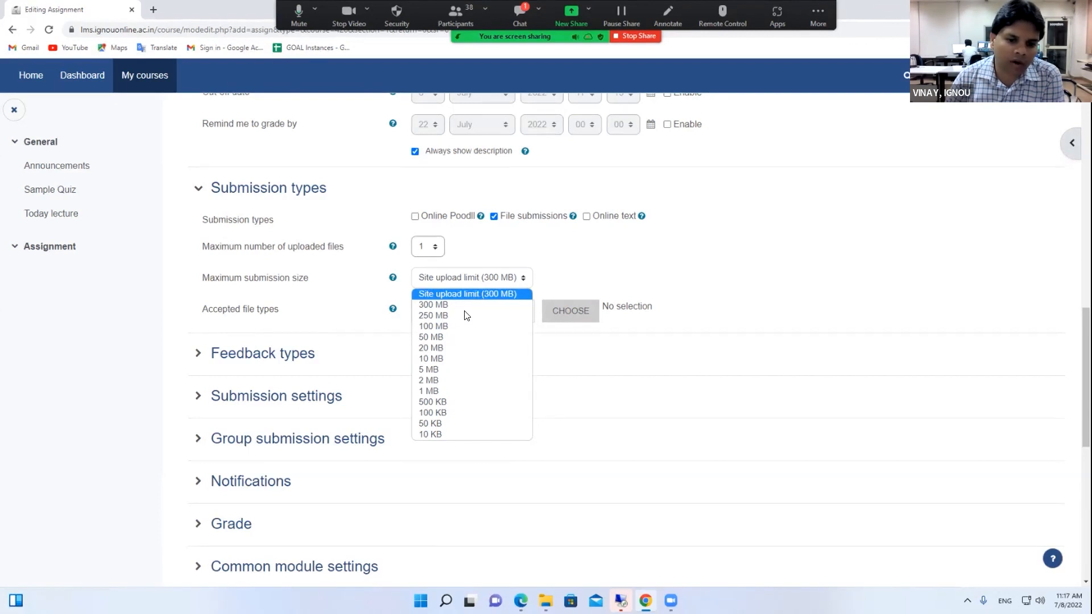
Choose 100 MB as the Maximum submission size and confirm it stays selected
{"action": "left_click", "coordinate": [454, 326]}
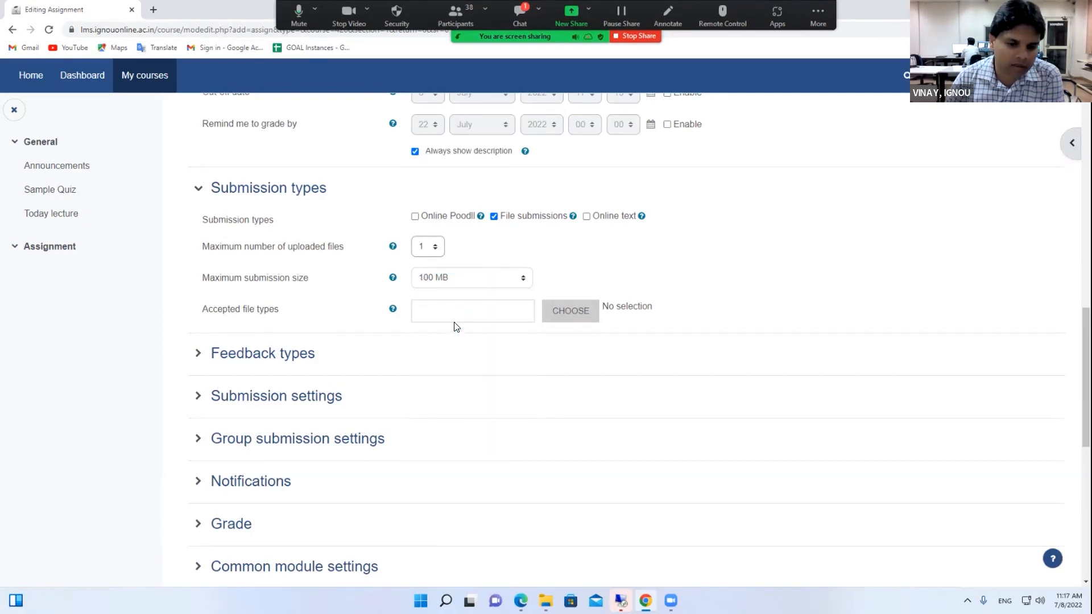
{"action": "left_click", "coordinate": [463, 284]}
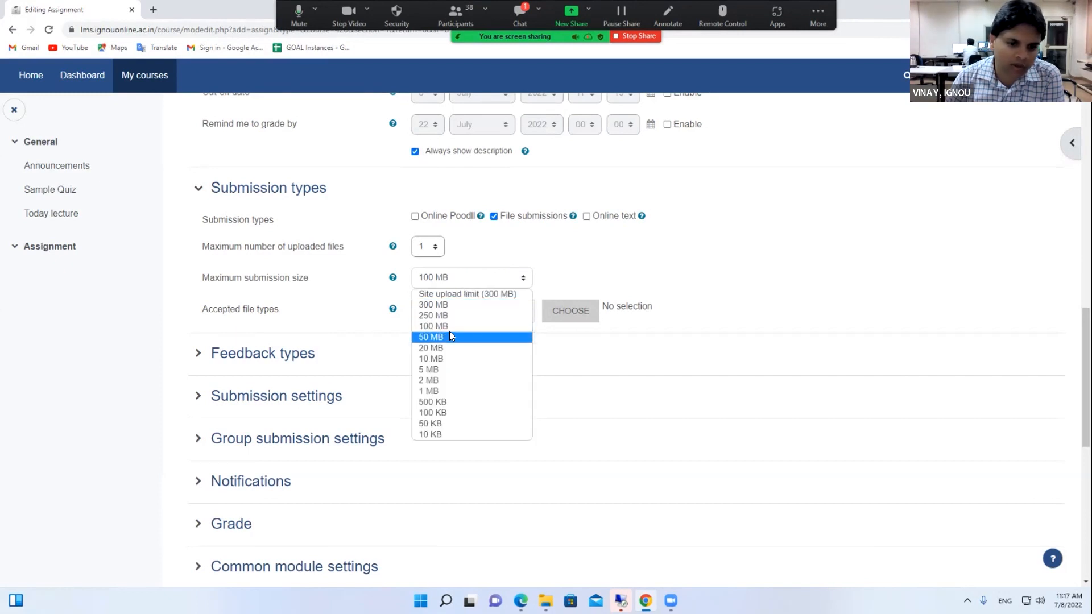
{"action": "left_click", "coordinate": [449, 327]}
{"action": "left_click", "coordinate": [452, 278]}
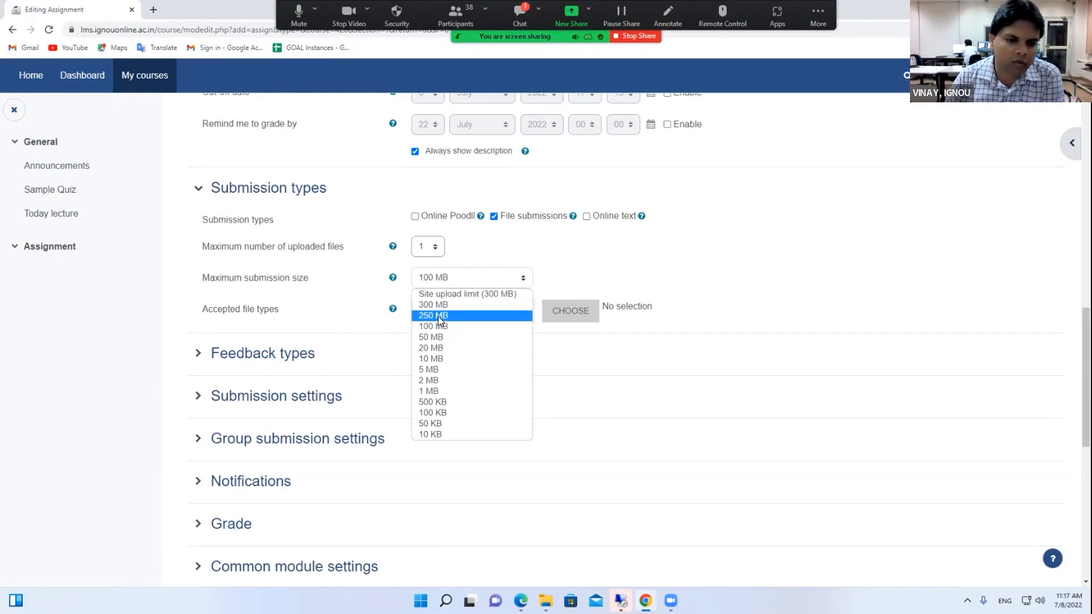
{"action": "left_click", "coordinate": [566, 264]}
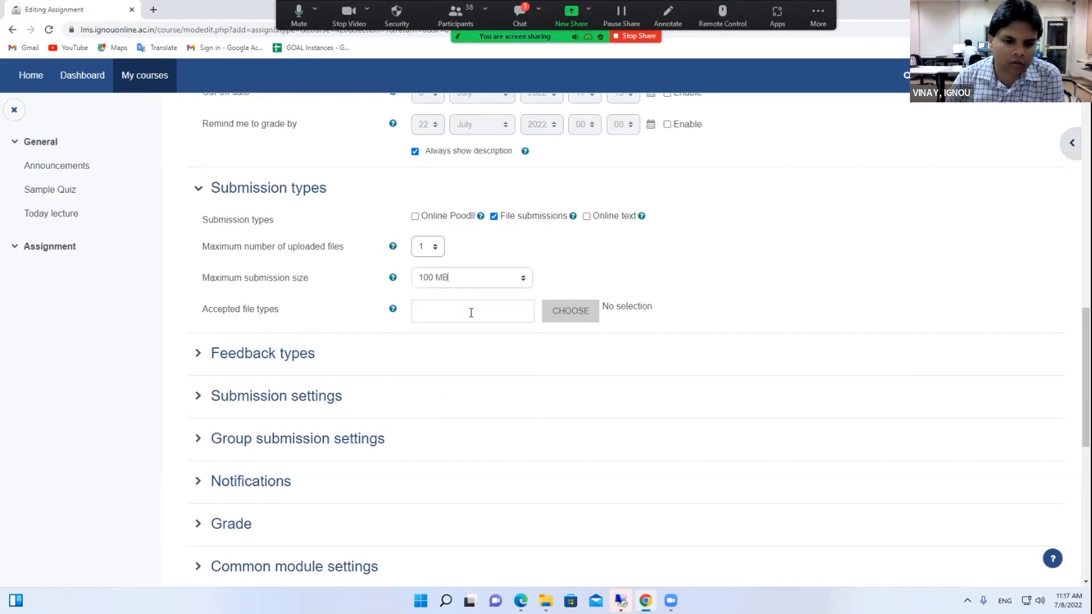
{"action": "left_click_drag", "start_coordinate": [278, 318], "coordinate": [282, 320]}
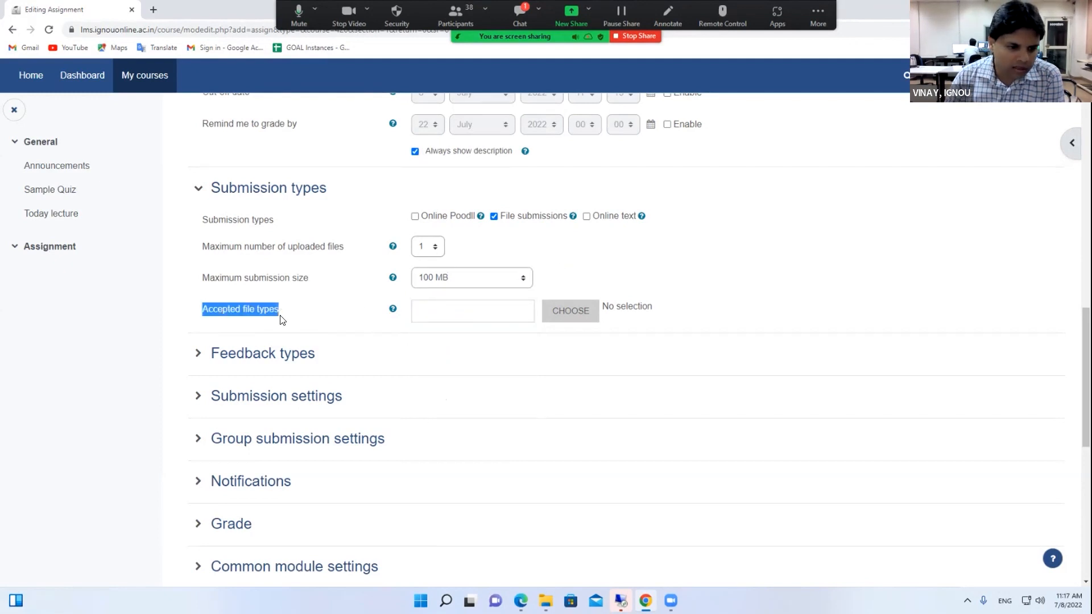
Enter .pdf in Accepted file types and bring up the full file type list
{"action": "scroll", "coordinate": [279, 319], "scroll_direction": "down", "scroll_amount": 1}
{"action": "left_click", "coordinate": [481, 252]}
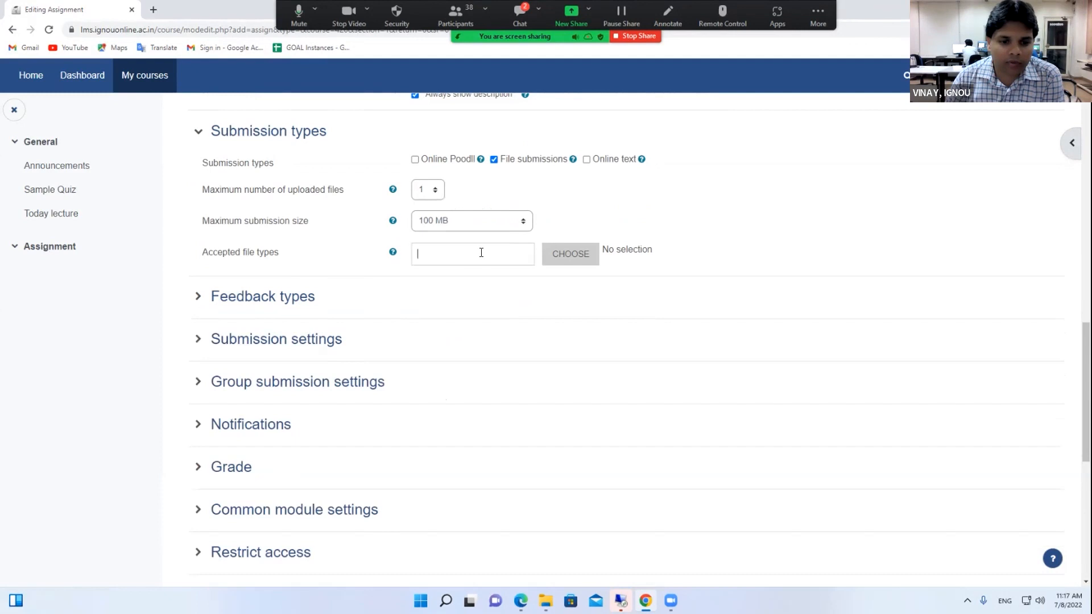
{"action": "type", "text": ".pdf"}
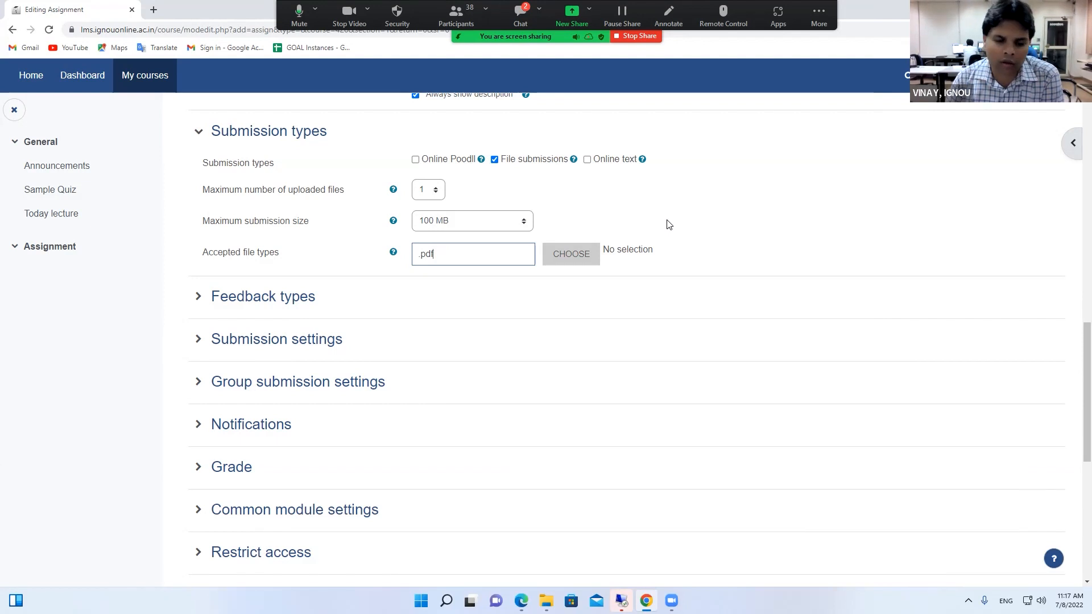
{"action": "left_click_drag", "start_coordinate": [434, 254], "coordinate": [415, 255]}
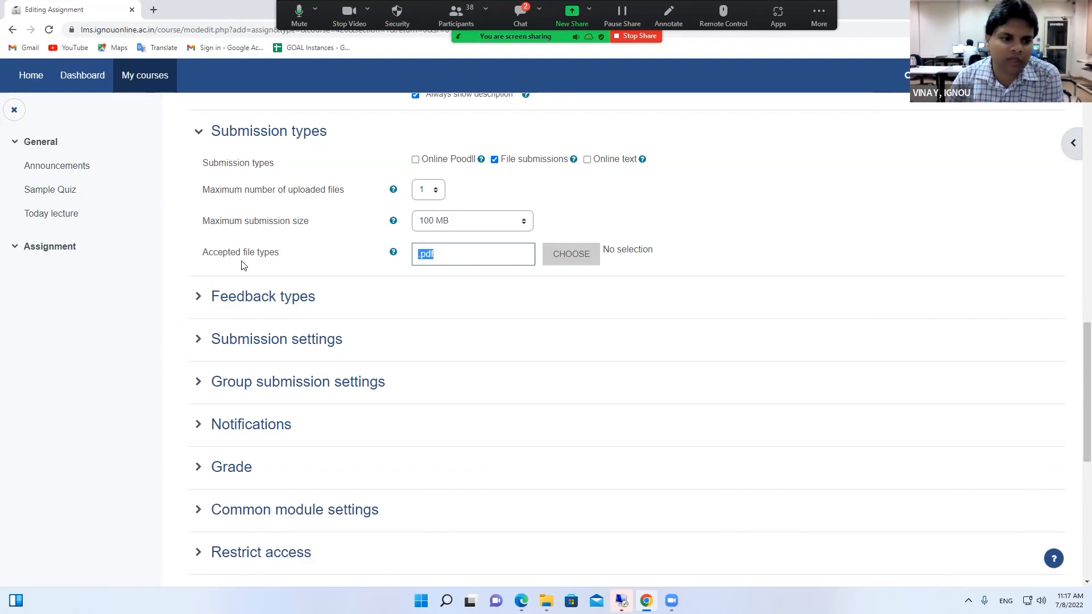
{"action": "left_click", "coordinate": [431, 256]}
{"action": "double_click", "coordinate": [437, 258]}
{"action": "left_click", "coordinate": [435, 257]}
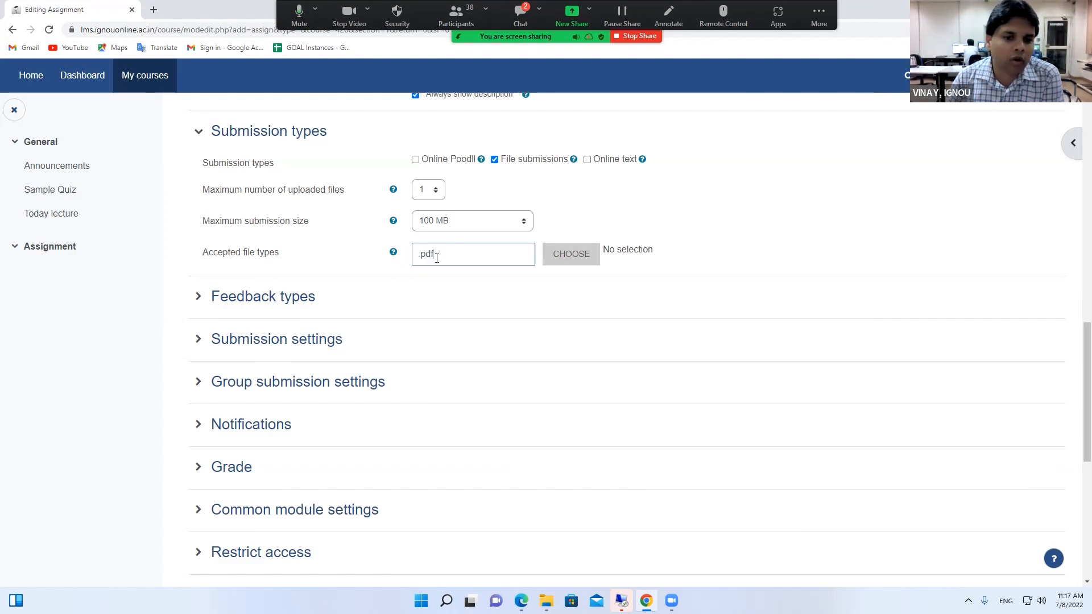
{"action": "left_click_drag", "start_coordinate": [417, 254], "coordinate": [436, 255]}
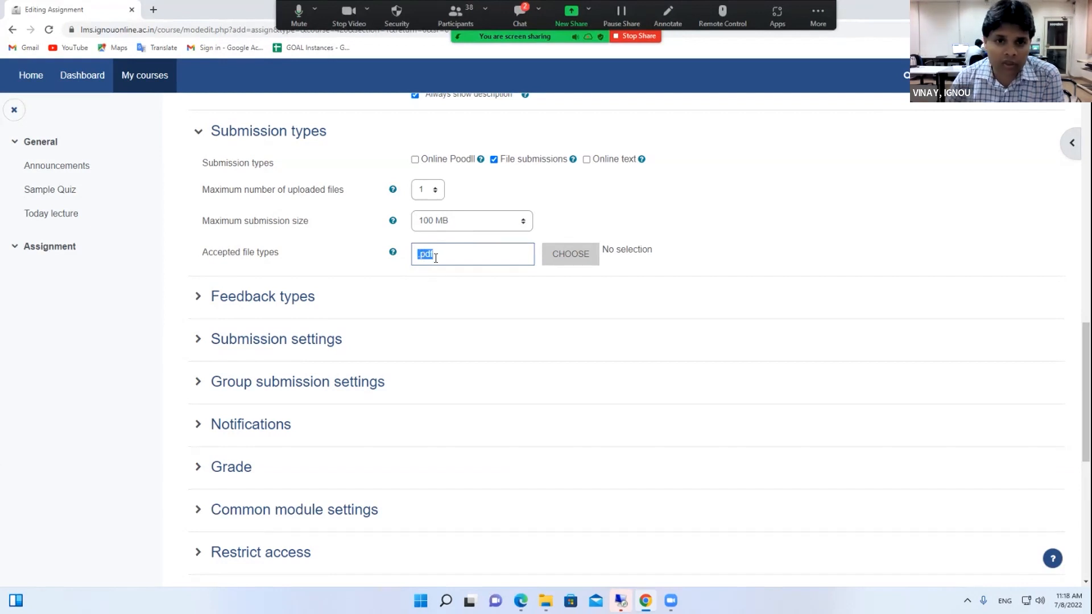
{"action": "left_click", "coordinate": [522, 11]}
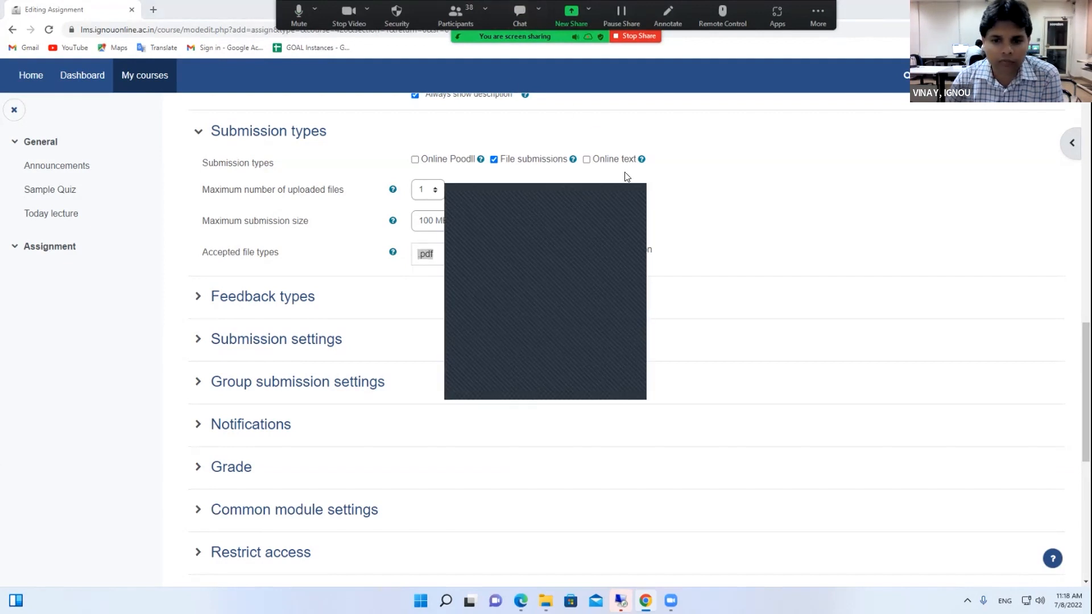
{"action": "left_click", "coordinate": [616, 191]}
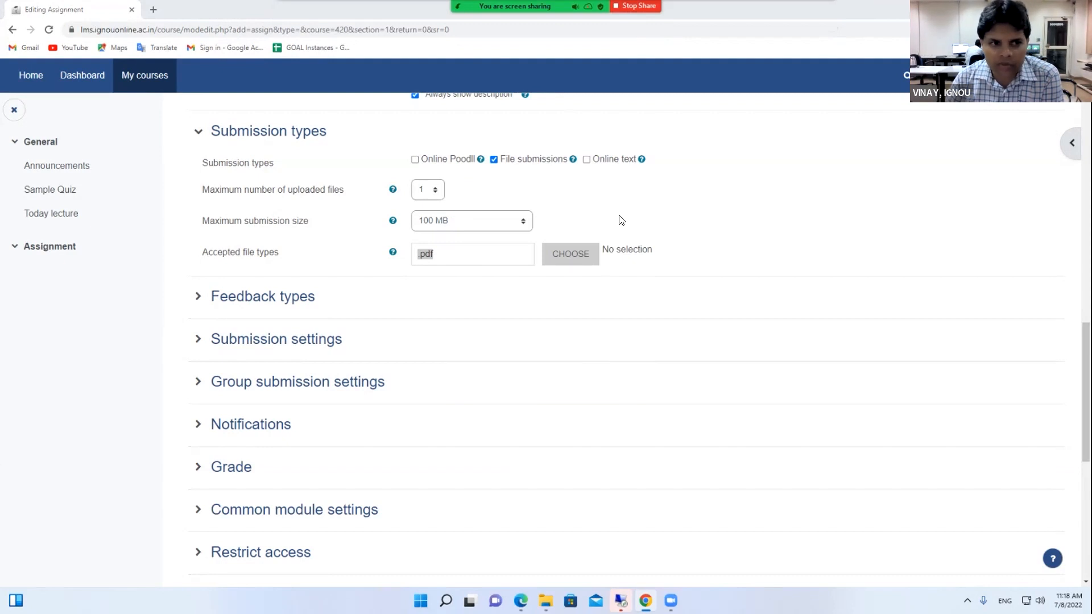
{"action": "left_click", "coordinate": [591, 257]}
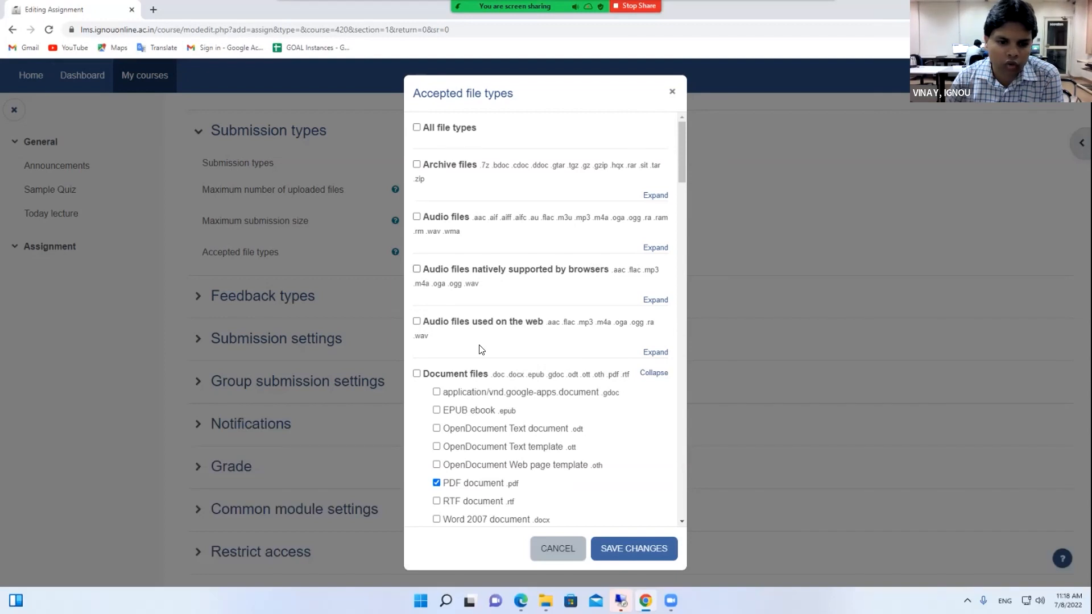
Scroll through the file type list, then cancel it so only .pdf remains accepted
{"action": "scroll", "coordinate": [479, 349], "scroll_direction": "down", "scroll_amount": 1}
{"action": "scroll", "coordinate": [480, 350], "scroll_direction": "down", "scroll_amount": 5}
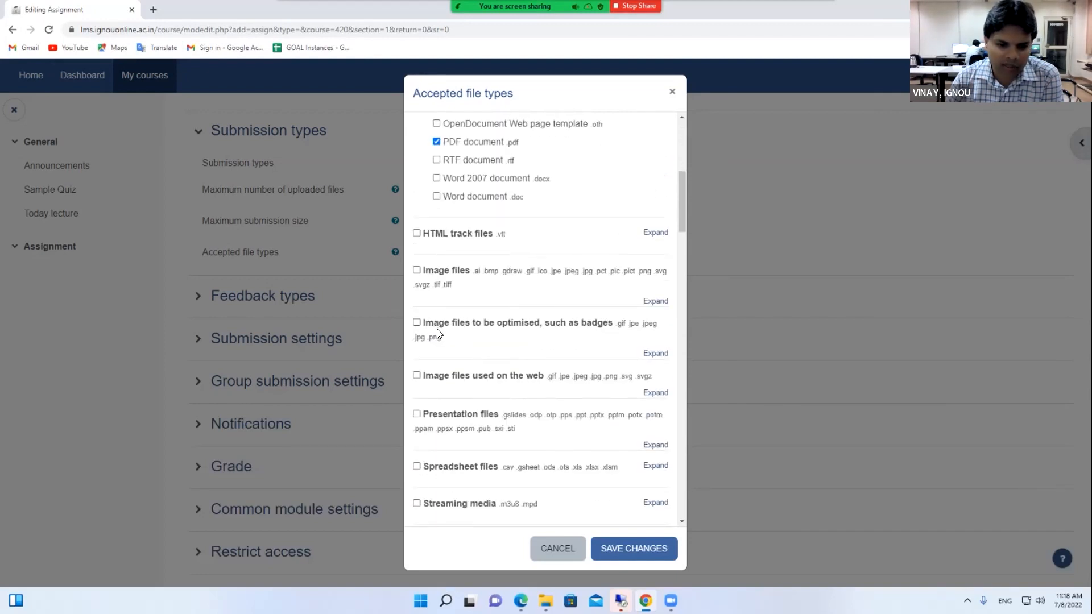
{"action": "scroll", "coordinate": [442, 355], "scroll_direction": "down", "scroll_amount": 2}
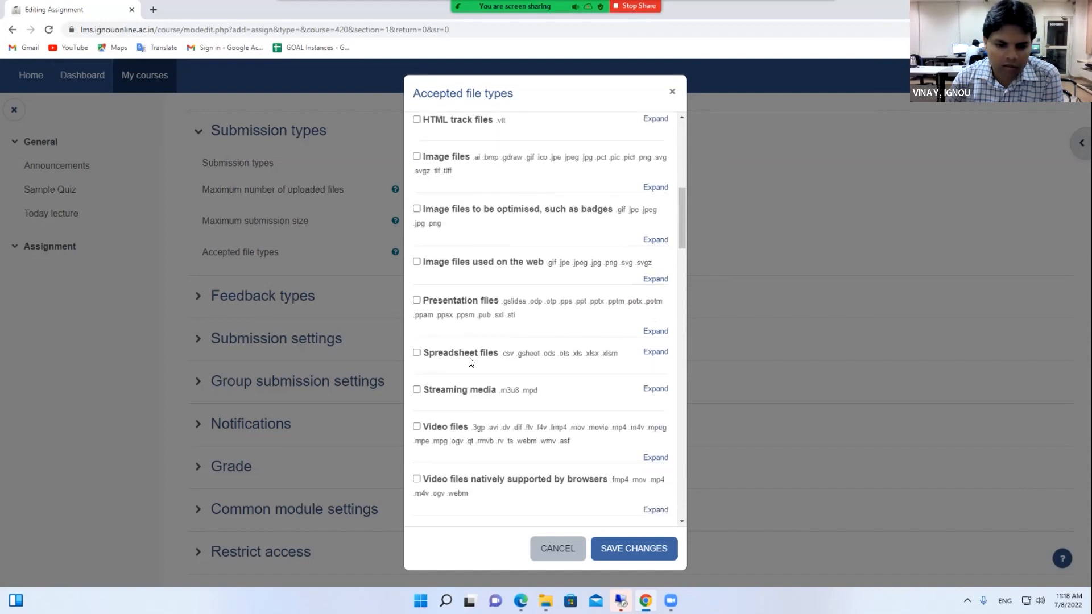
{"action": "scroll", "coordinate": [473, 398], "scroll_direction": "down", "scroll_amount": 1}
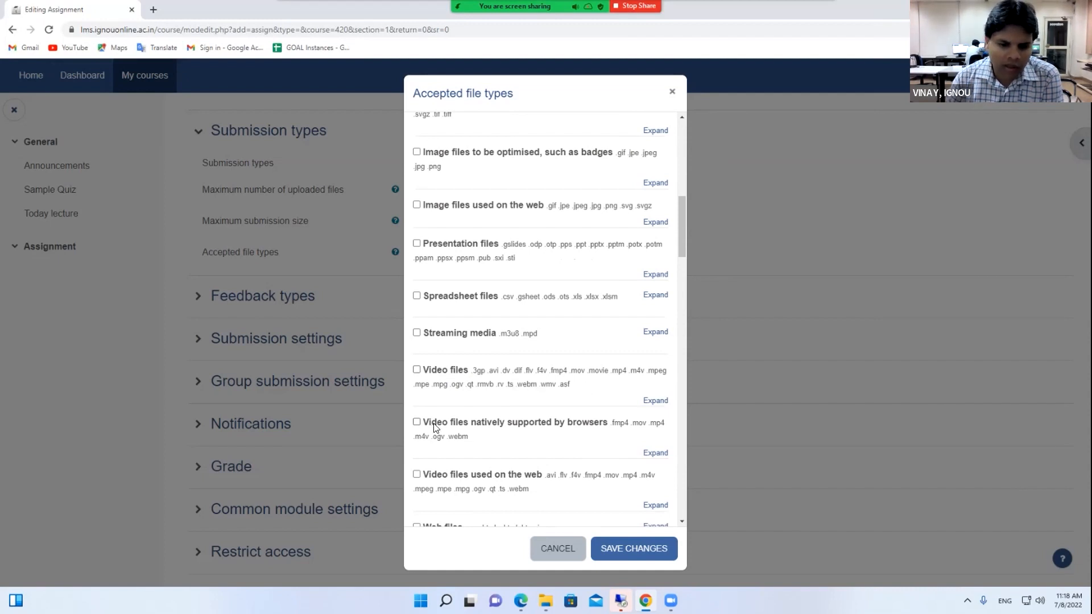
{"action": "scroll", "coordinate": [441, 431], "scroll_direction": "down", "scroll_amount": 4}
{"action": "scroll", "coordinate": [502, 357], "scroll_direction": "down", "scroll_amount": 6}
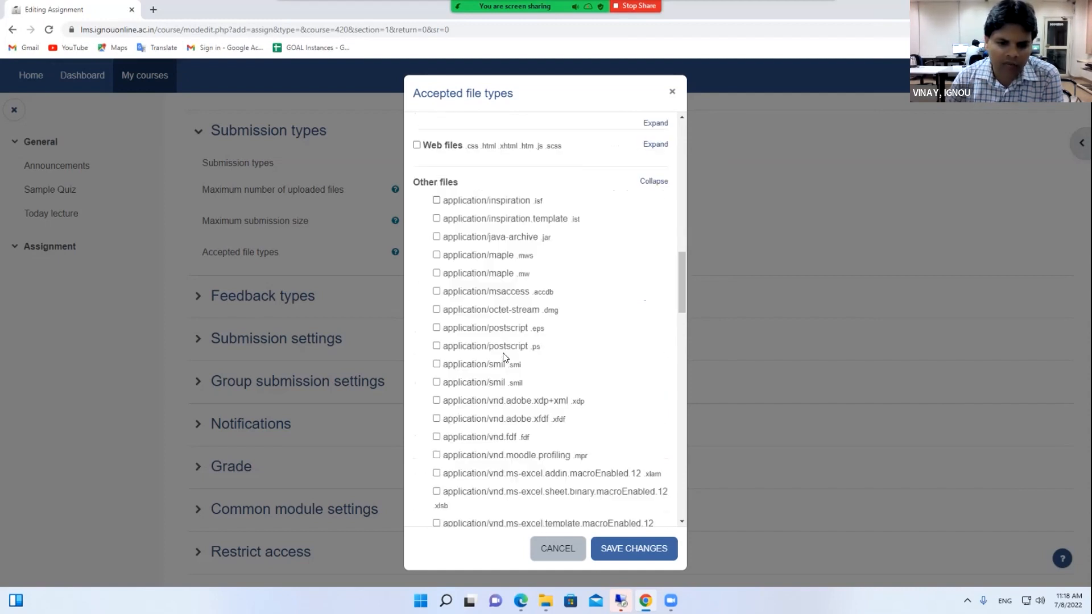
{"action": "scroll", "coordinate": [503, 358], "scroll_direction": "down", "scroll_amount": 10}
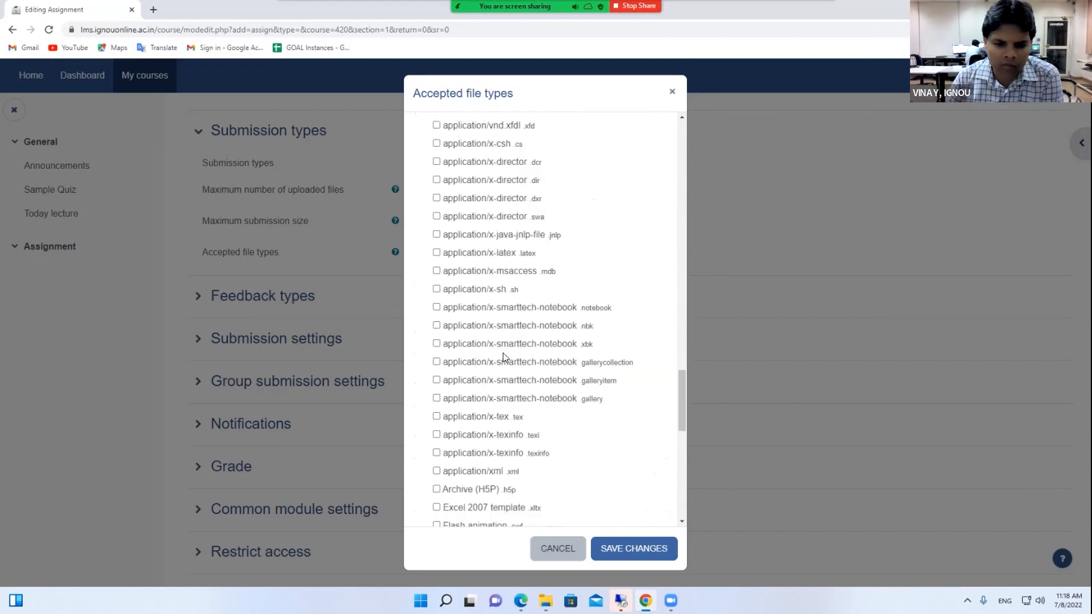
{"action": "scroll", "coordinate": [503, 357], "scroll_direction": "down", "scroll_amount": 7}
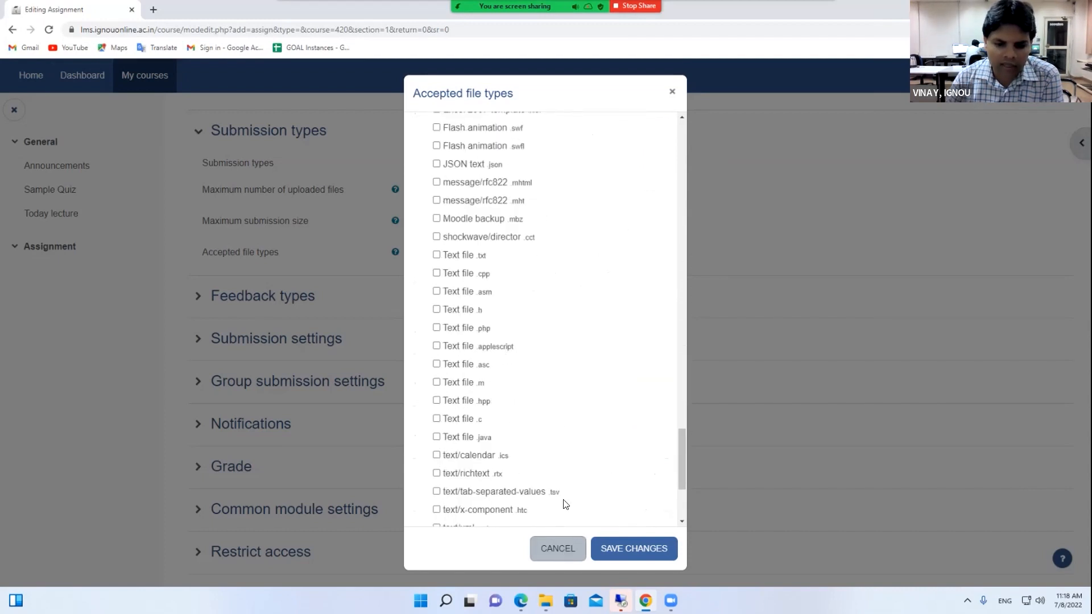
{"action": "scroll", "coordinate": [494, 245], "scroll_direction": "up", "scroll_amount": 2}
{"action": "scroll", "coordinate": [494, 246], "scroll_direction": "up", "scroll_amount": 10}
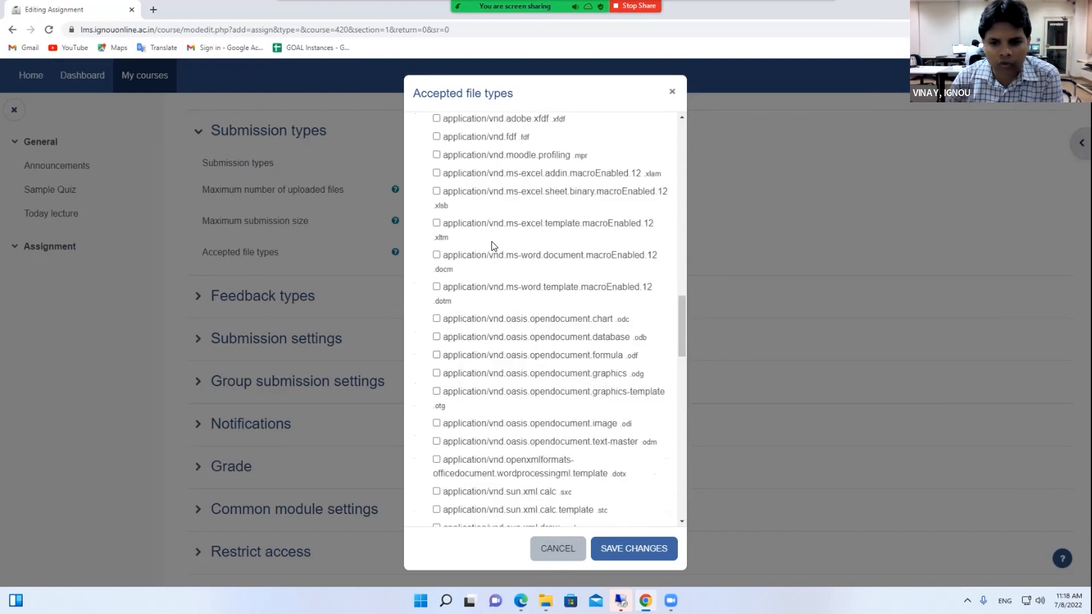
{"action": "left_click", "coordinate": [546, 553]}
Expand Submission settings and Feedback types, and set Comment inline to Yes
{"action": "scroll", "coordinate": [478, 256], "scroll_direction": "up", "scroll_amount": 4}
{"action": "scroll", "coordinate": [533, 363], "scroll_direction": "up", "scroll_amount": 5}
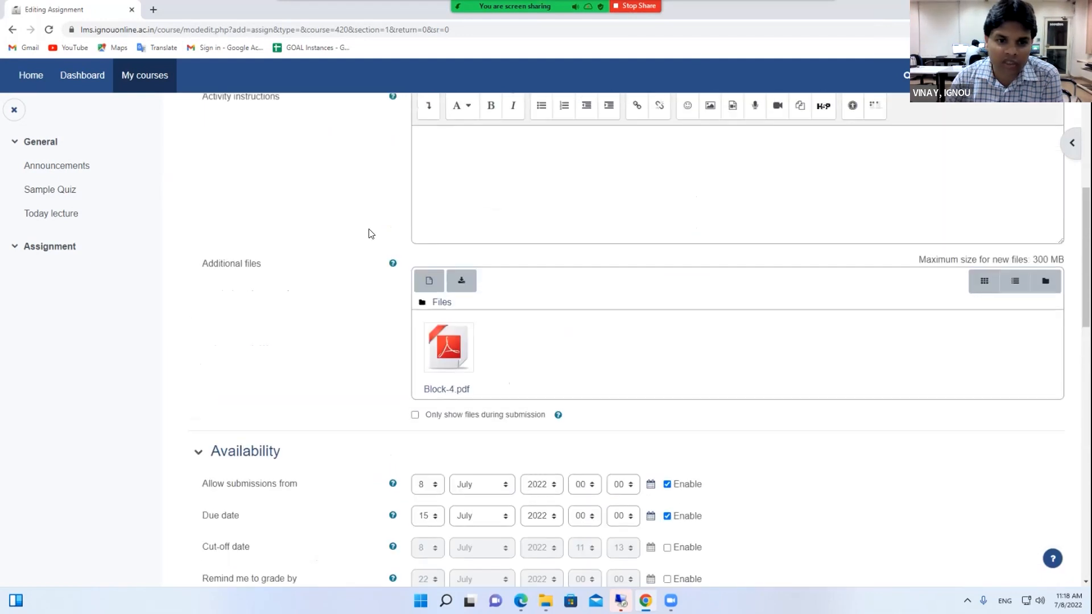
{"action": "scroll", "coordinate": [529, 360], "scroll_direction": "down", "scroll_amount": 5}
{"action": "scroll", "coordinate": [535, 341], "scroll_direction": "down", "scroll_amount": 2}
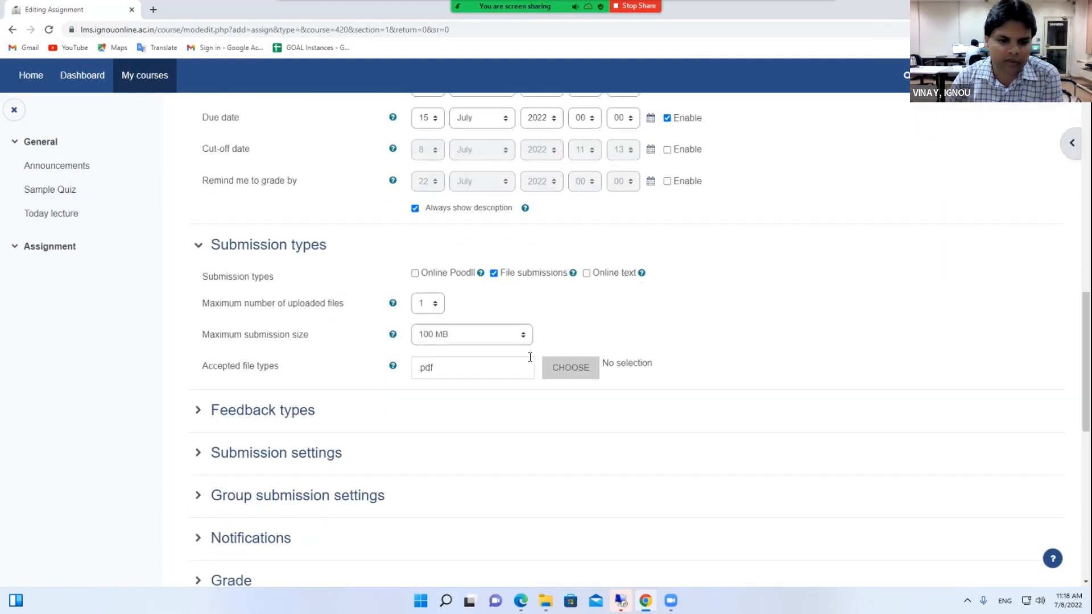
{"action": "scroll", "coordinate": [438, 336], "scroll_direction": "down", "scroll_amount": 2}
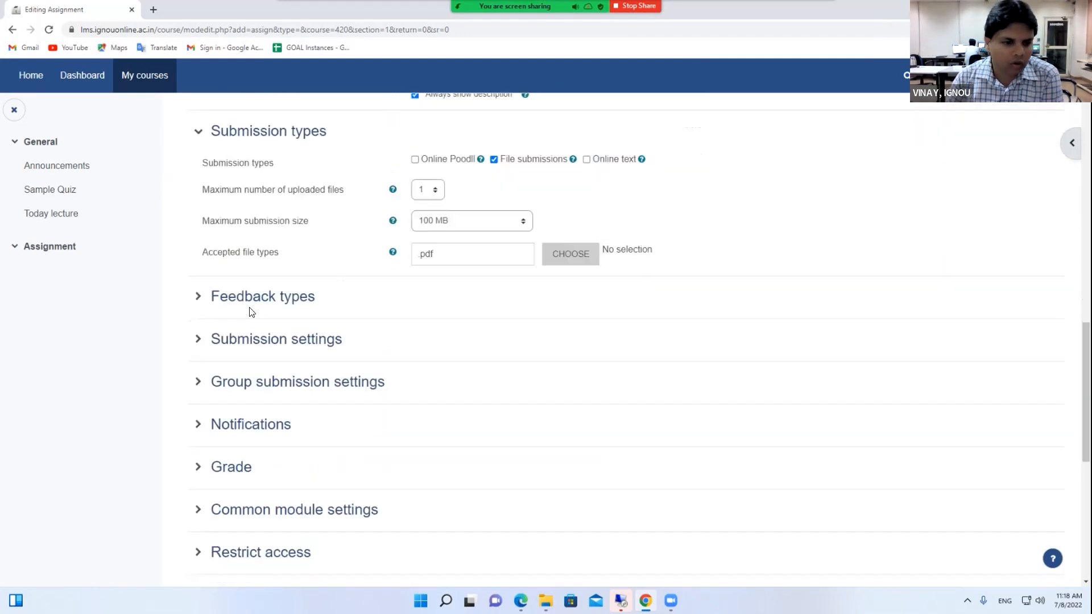
{"action": "left_click", "coordinate": [261, 348]}
{"action": "scroll", "coordinate": [261, 234], "scroll_direction": "down", "scroll_amount": 1}
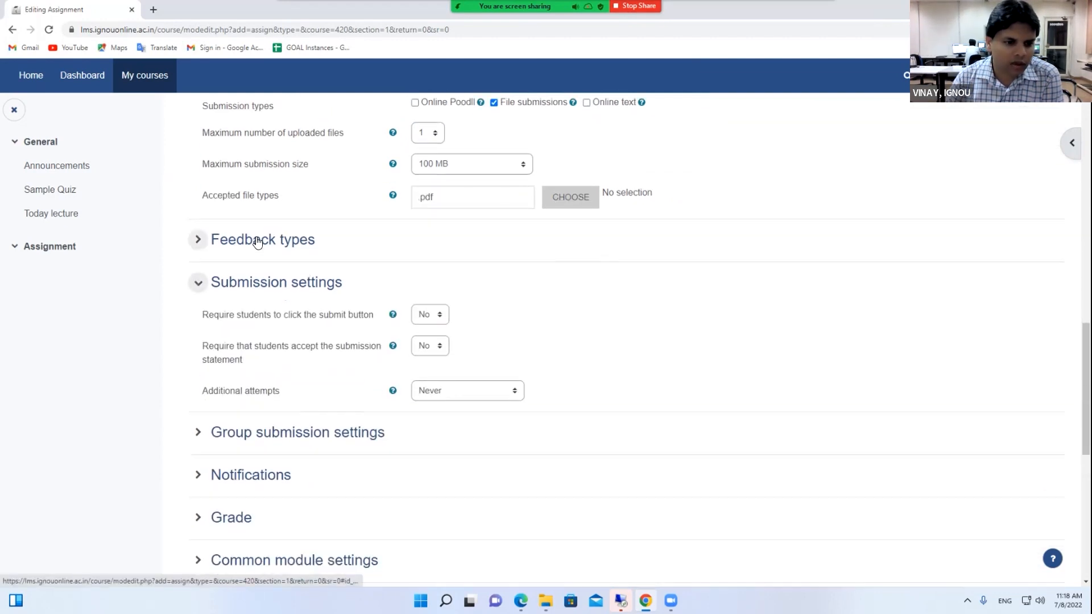
{"action": "left_click", "coordinate": [253, 240]}
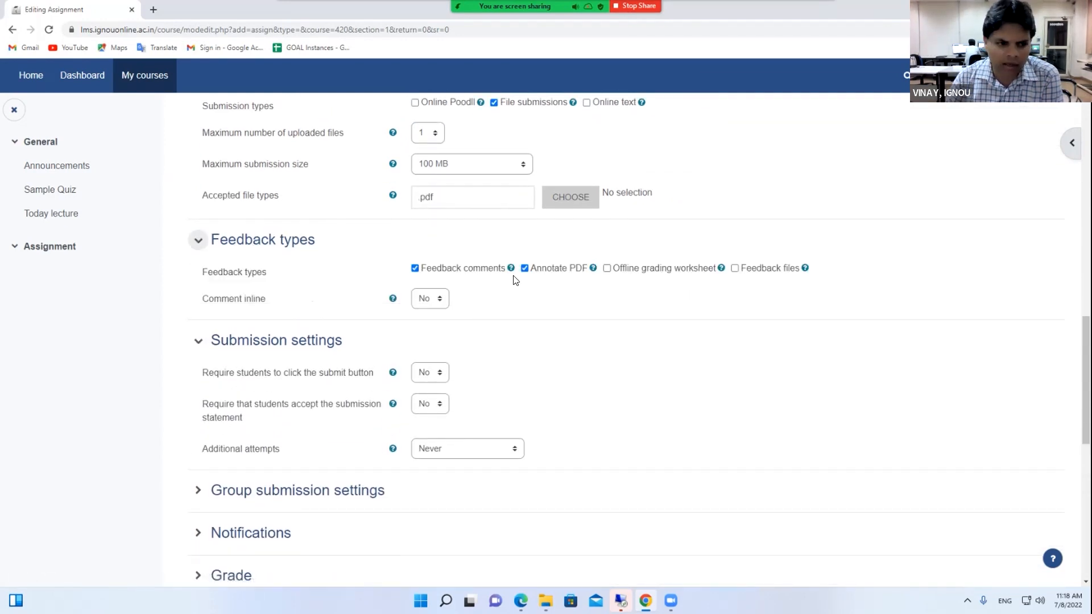
{"action": "left_click", "coordinate": [433, 300]}
{"action": "scroll", "coordinate": [471, 320], "scroll_direction": "down", "scroll_amount": 1}
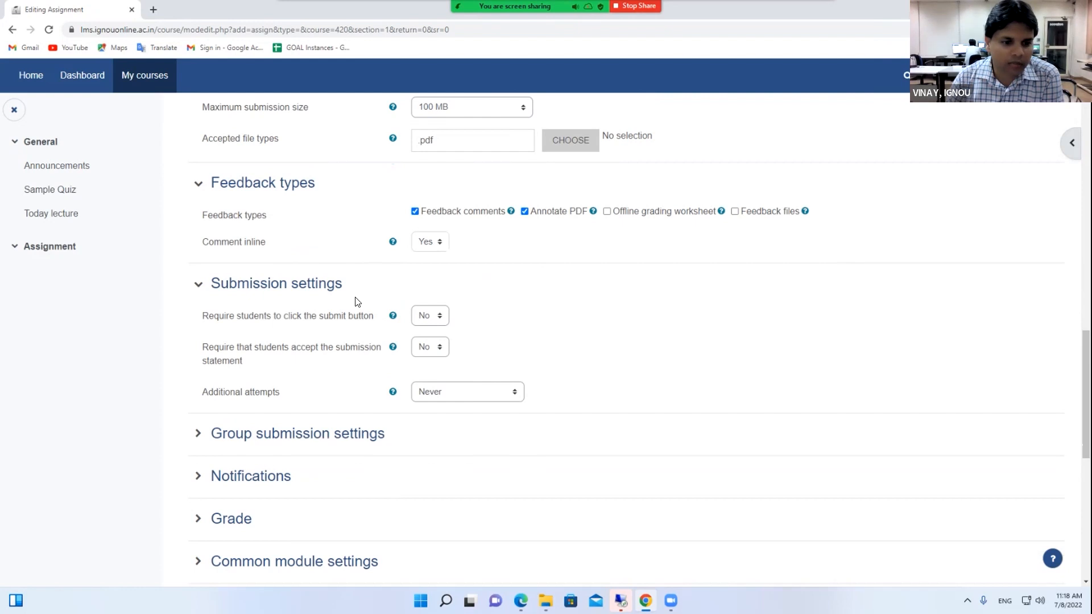
{"action": "scroll", "coordinate": [367, 310], "scroll_direction": "down", "scroll_amount": 2}
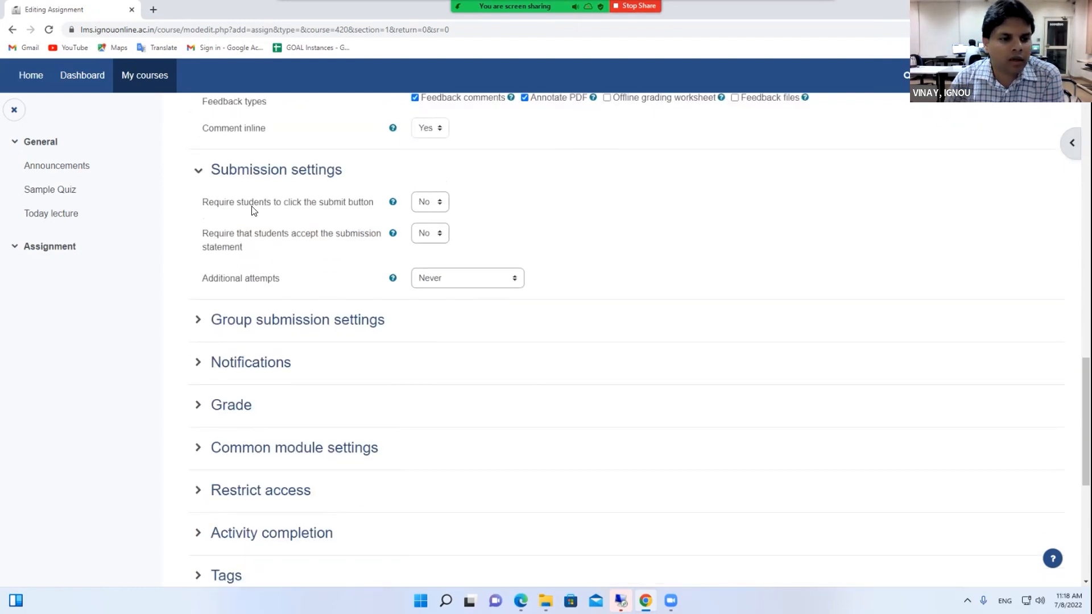
{"action": "left_click", "coordinate": [430, 202]}
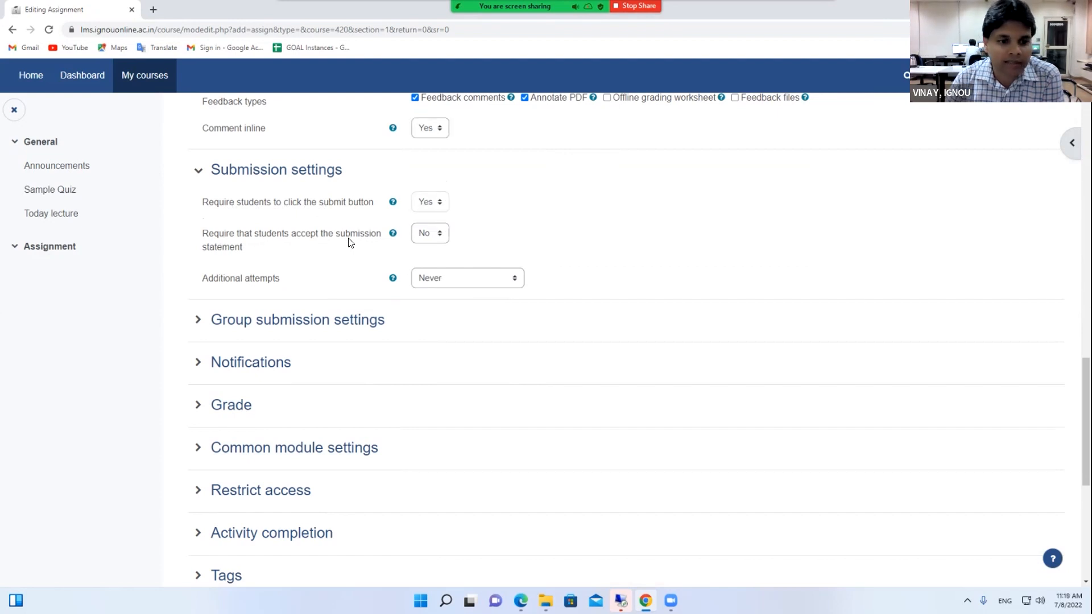
Require accepting the submission statement; try Additional attempts Manually, then revert it to Never
{"action": "left_click", "coordinate": [437, 233]}
{"action": "left_click", "coordinate": [426, 260]}
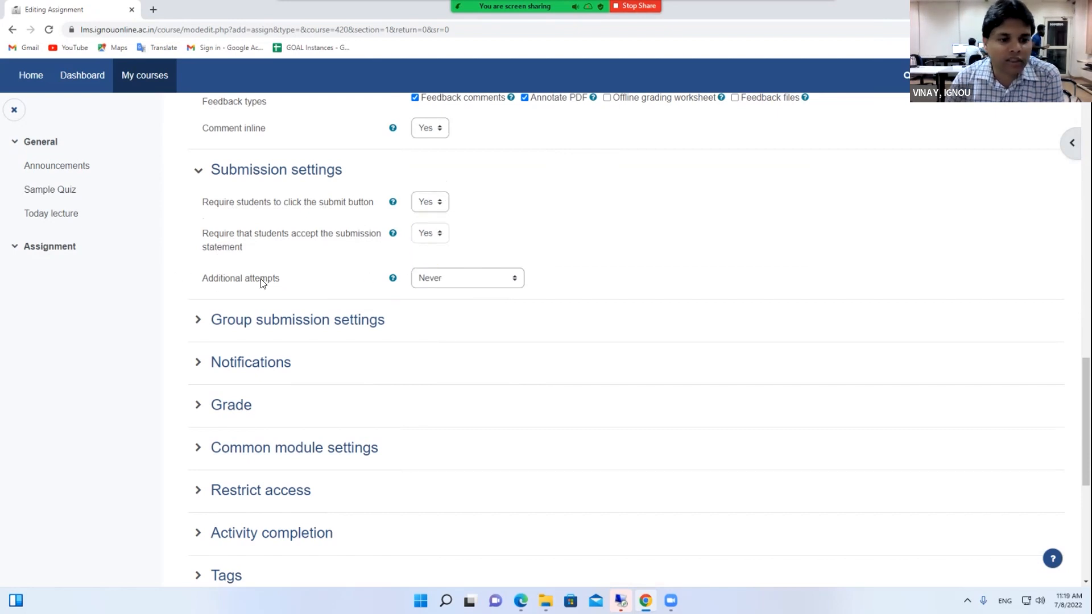
{"action": "left_click", "coordinate": [428, 284]}
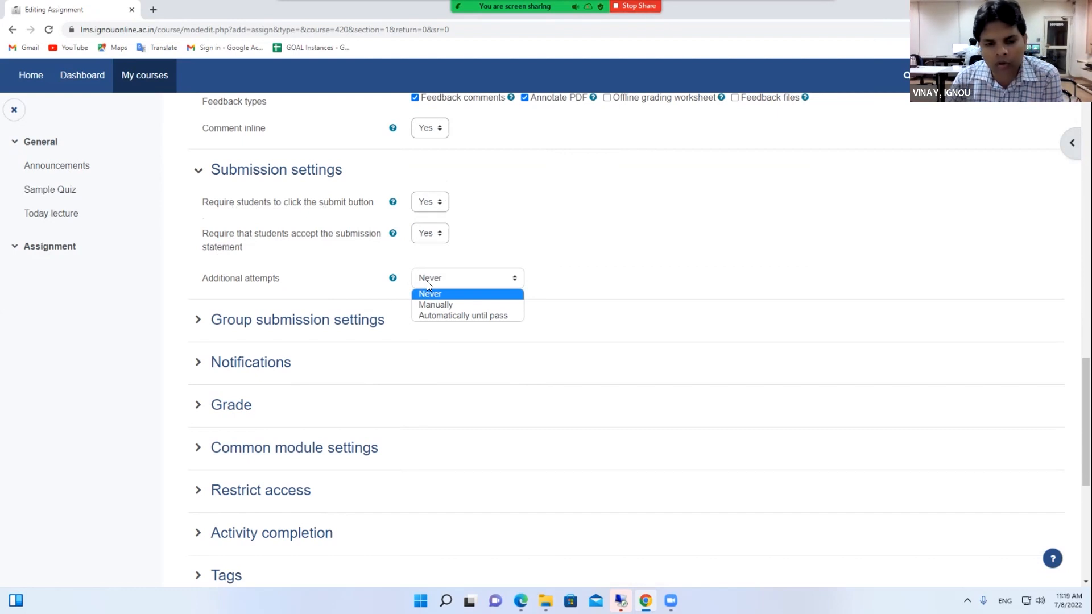
{"action": "left_click", "coordinate": [430, 304]}
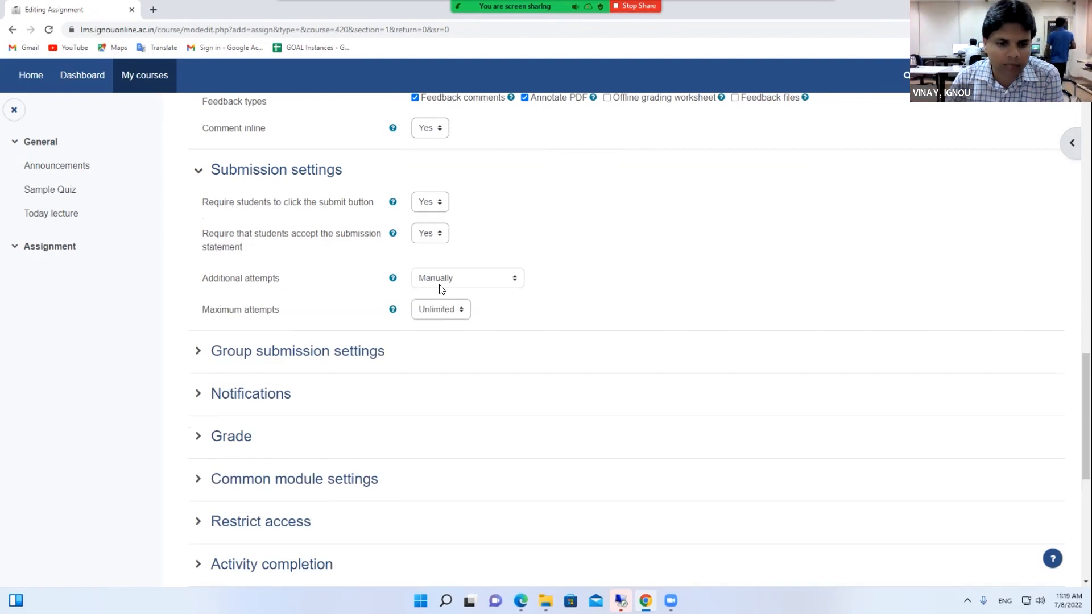
{"action": "left_click", "coordinate": [431, 306]}
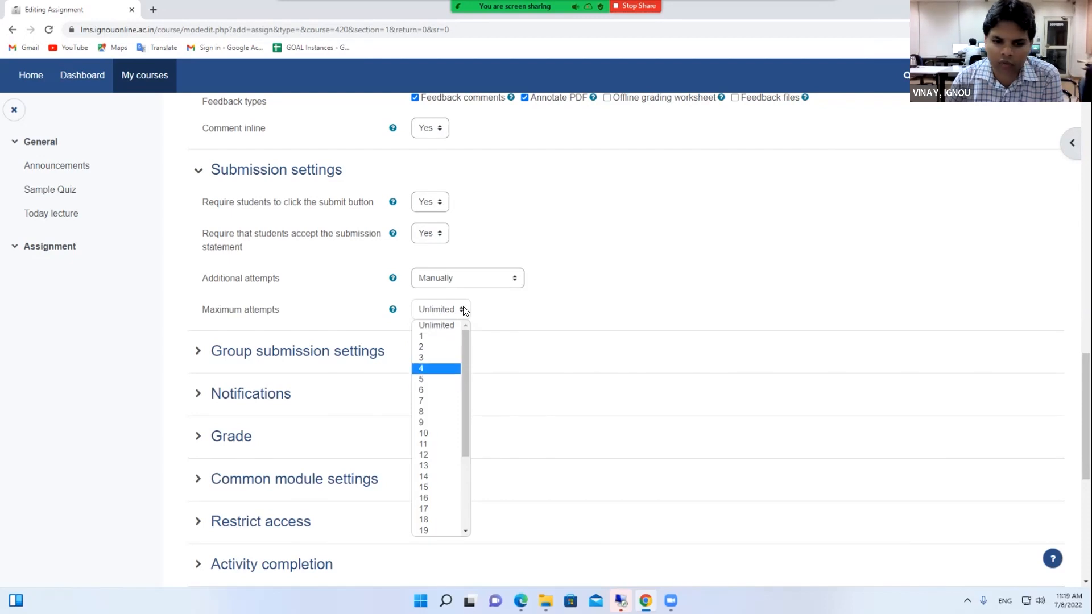
{"action": "left_click", "coordinate": [481, 284]}
{"action": "left_click", "coordinate": [478, 281]}
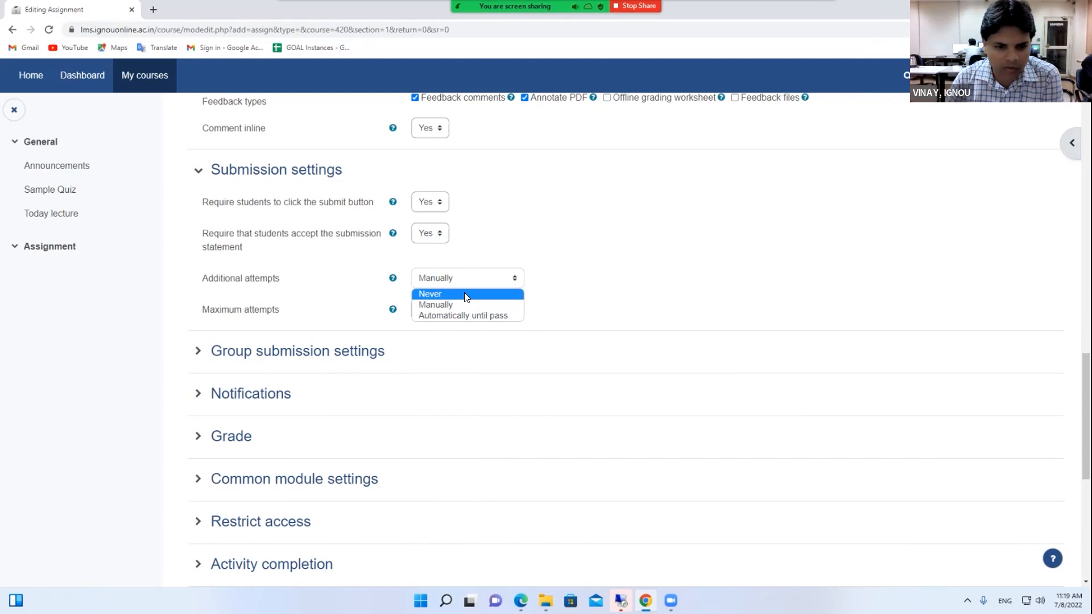
{"action": "left_click", "coordinate": [464, 293]}
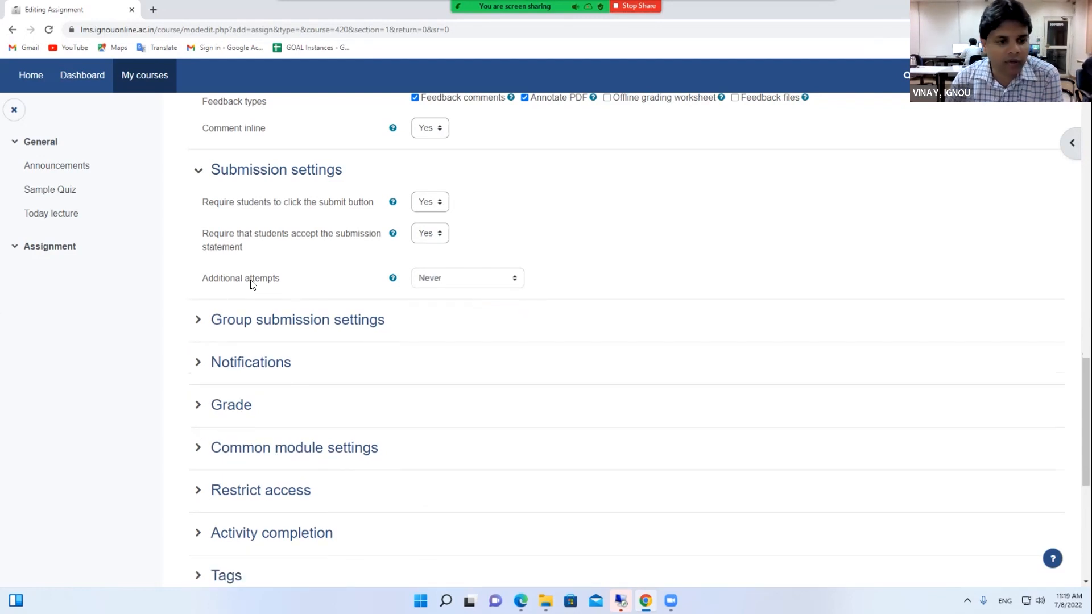
{"action": "left_click_drag", "start_coordinate": [196, 279], "coordinate": [287, 277]}
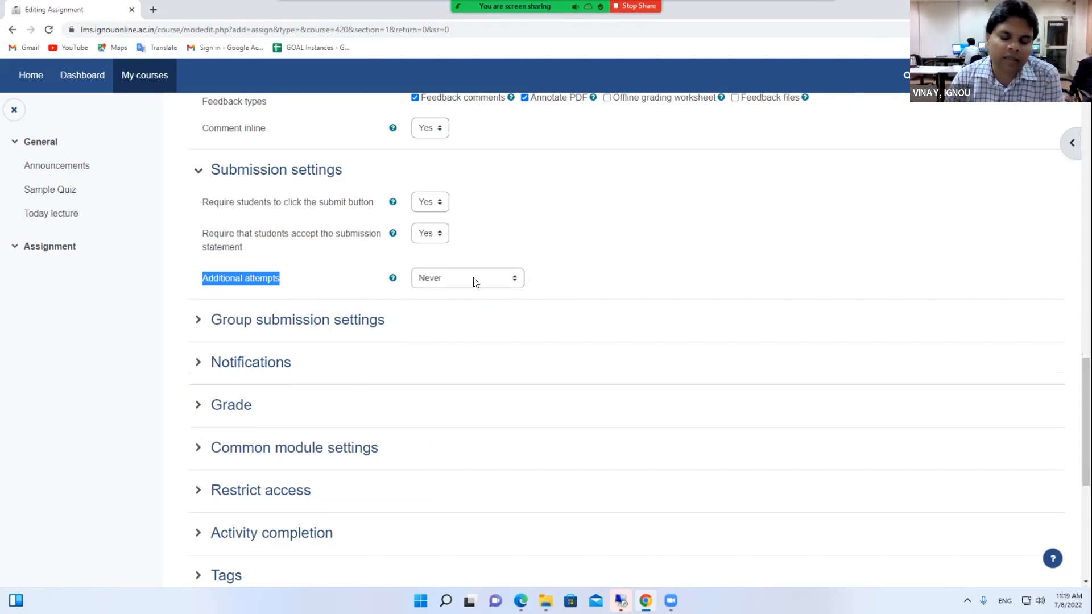
{"action": "scroll", "coordinate": [332, 248], "scroll_direction": "down", "scroll_amount": 1}
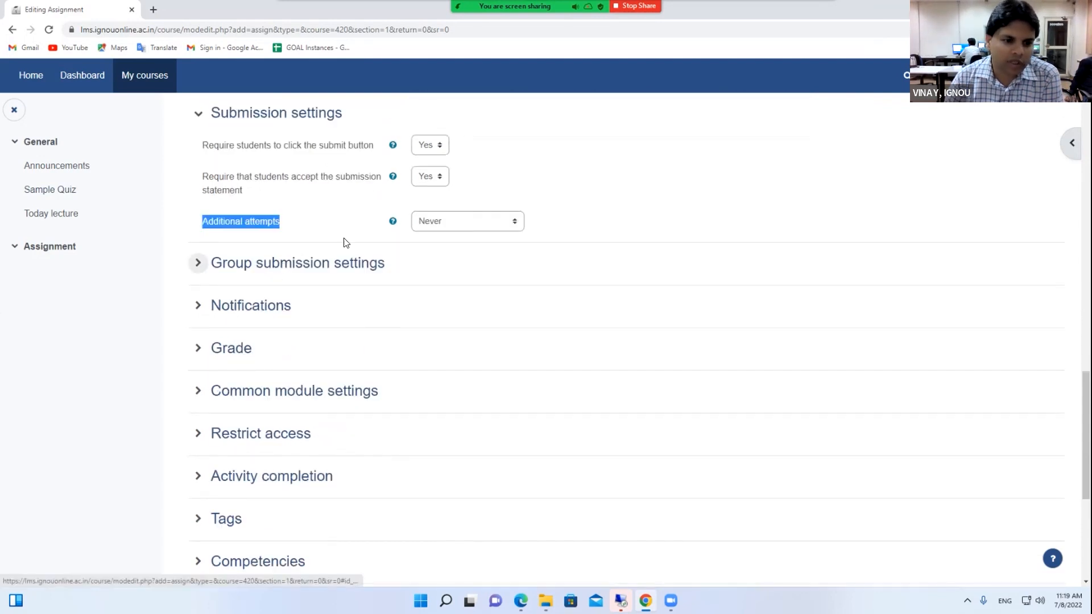
Set 'Students submit in groups' to Yes with Grouping left at None, then collapse the section
{"action": "left_click", "coordinate": [291, 270]}
{"action": "scroll", "coordinate": [291, 270], "scroll_direction": "down", "scroll_amount": 1}
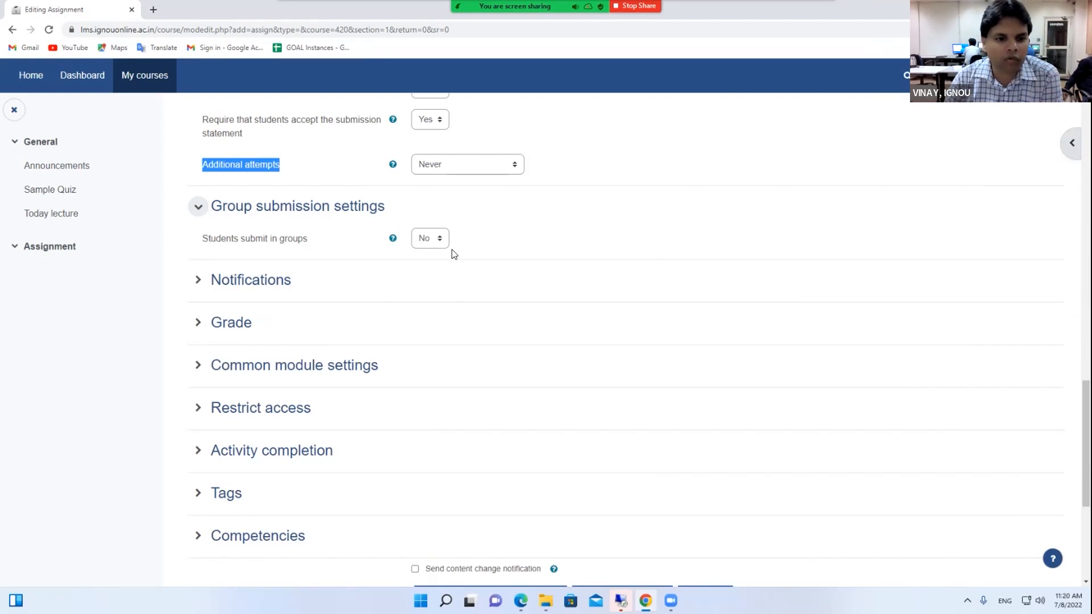
{"action": "left_click", "coordinate": [425, 238]}
{"action": "left_click", "coordinate": [432, 265]}
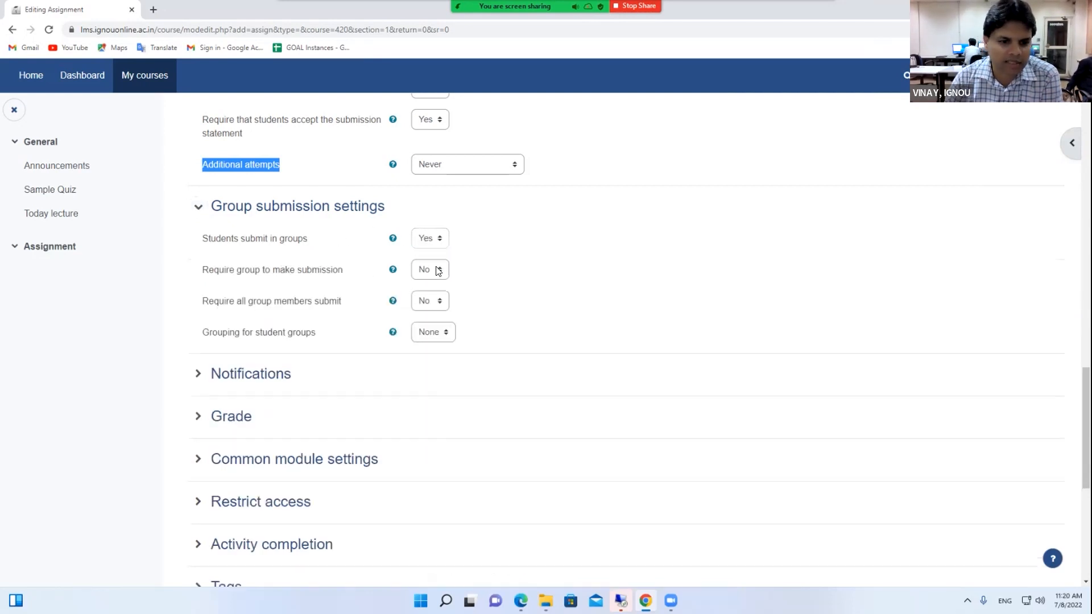
{"action": "left_click", "coordinate": [430, 336]}
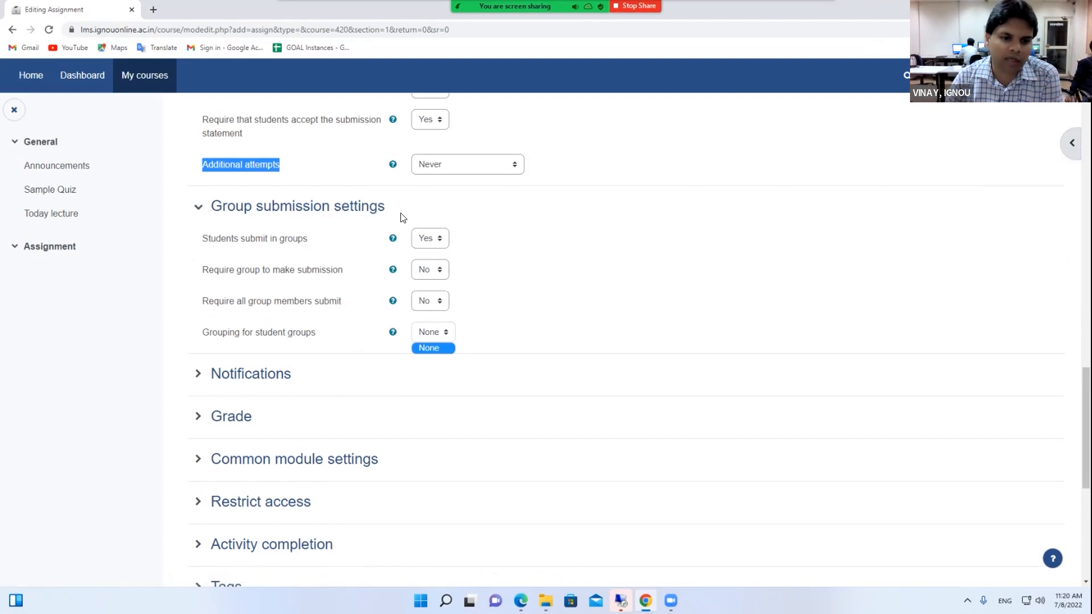
{"action": "left_click", "coordinate": [358, 230]}
{"action": "left_click", "coordinate": [353, 207]}
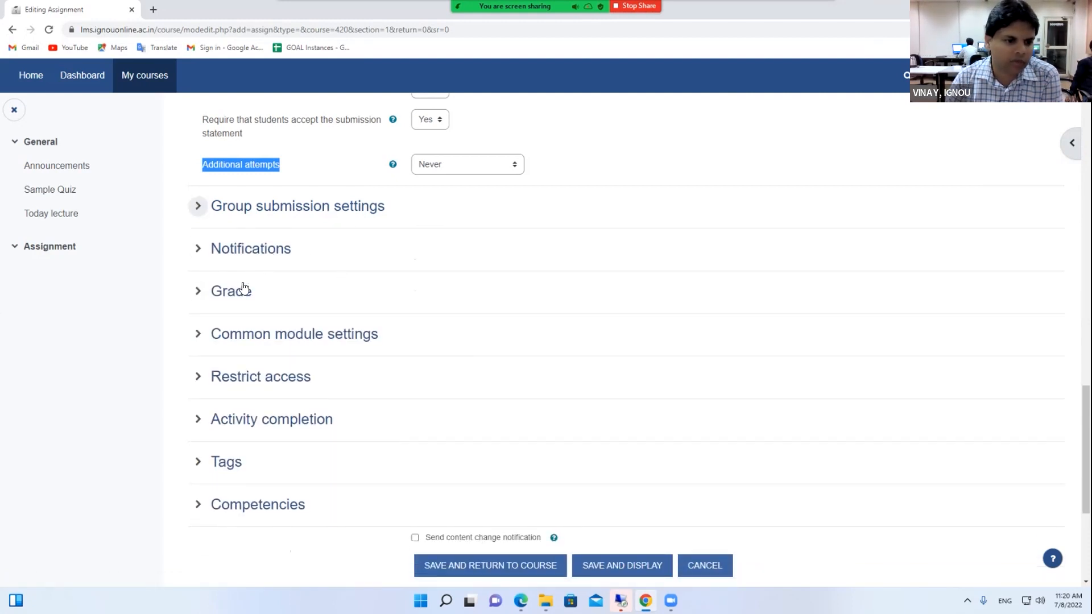
{"action": "scroll", "coordinate": [279, 239], "scroll_direction": "down", "scroll_amount": 1}
Expand Notifications and set 'Notify graders about submissions' to Yes
{"action": "left_click", "coordinate": [267, 195]}
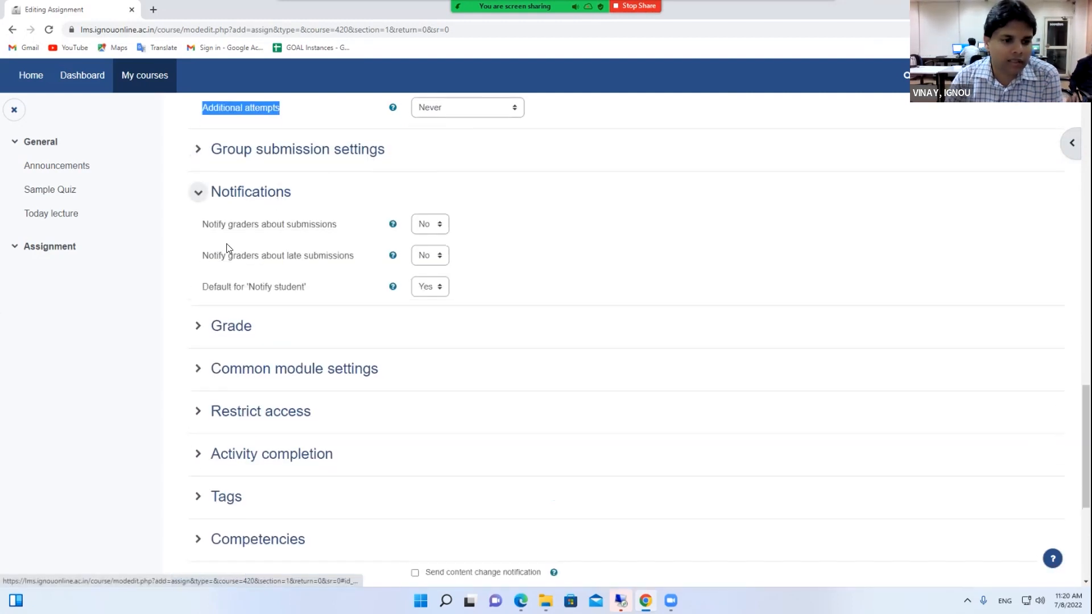
{"action": "left_click_drag", "start_coordinate": [203, 226], "coordinate": [358, 290]}
{"action": "left_click", "coordinate": [357, 290]}
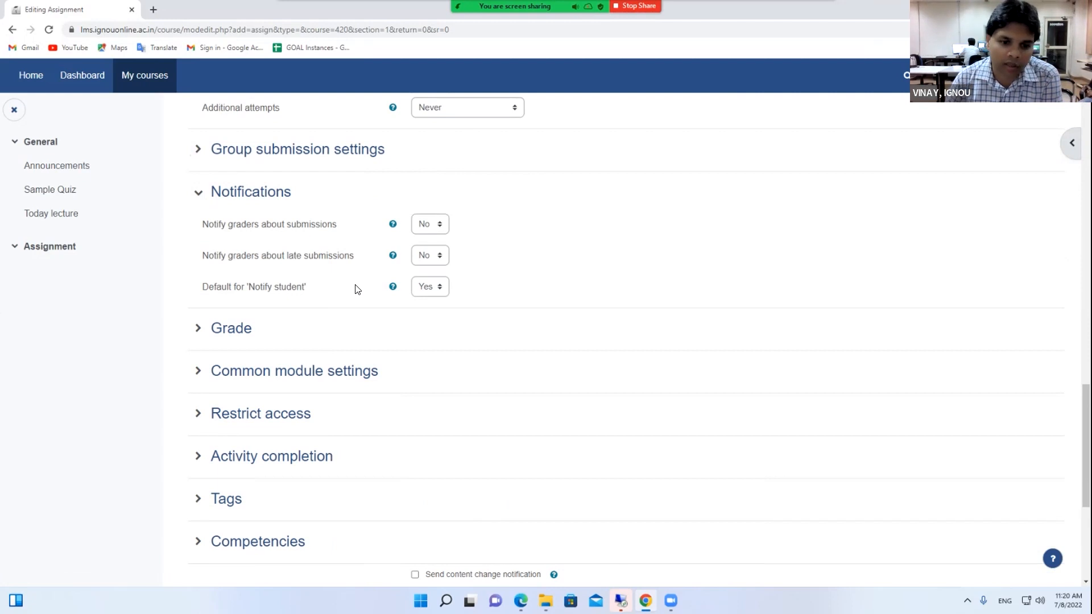
{"action": "left_click", "coordinate": [430, 224]}
{"action": "left_click", "coordinate": [426, 250]}
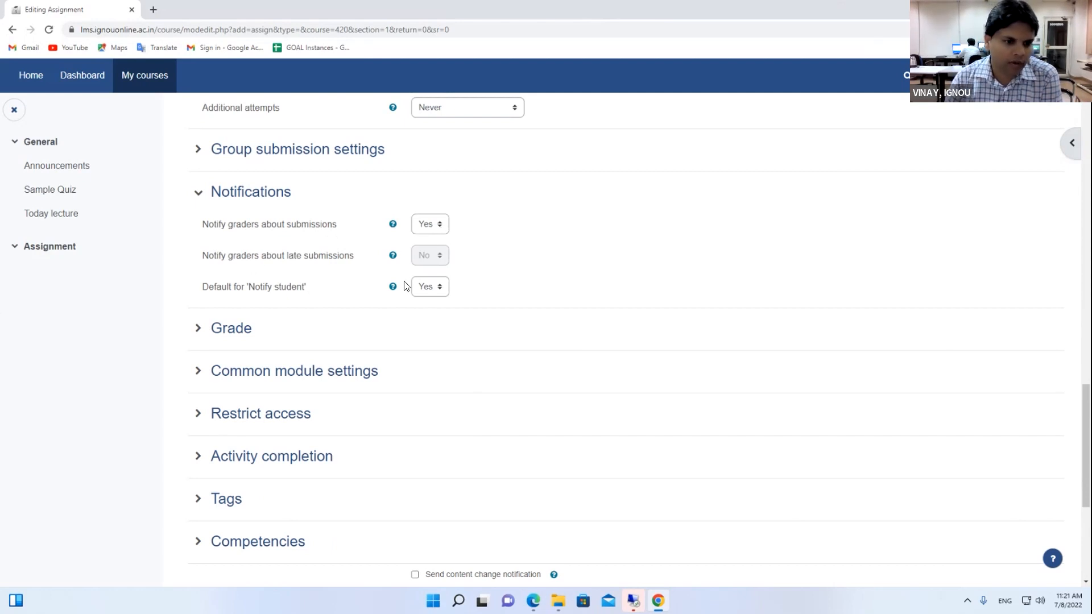
Keep the 'Notify student' default at Yes and expand the Grade section
{"action": "left_click_drag", "start_coordinate": [202, 288], "coordinate": [330, 290]}
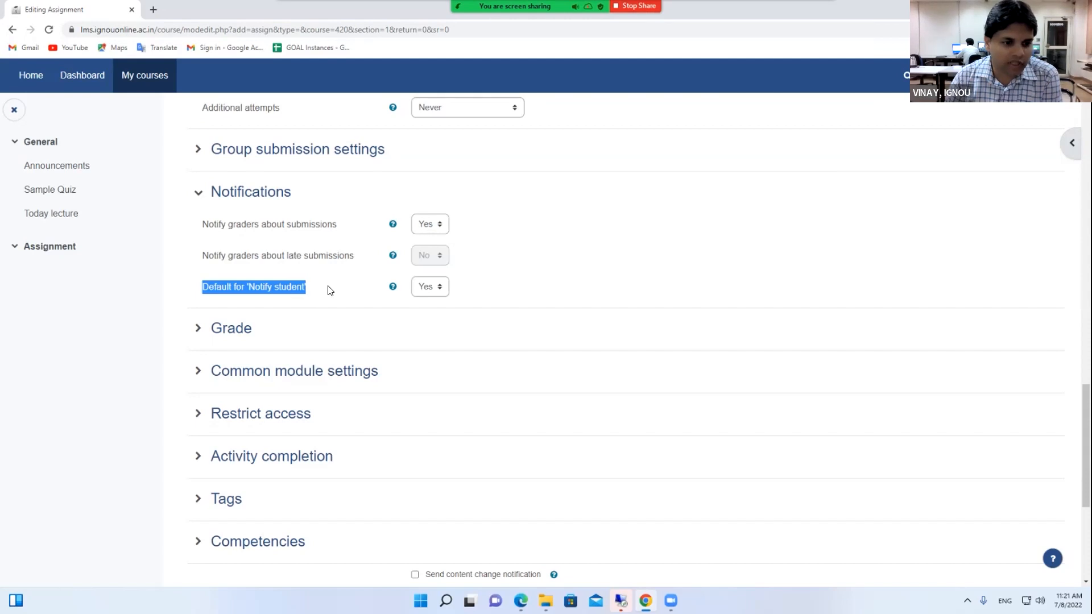
{"action": "left_click", "coordinate": [443, 292]}
{"action": "left_click", "coordinate": [495, 285]}
{"action": "scroll", "coordinate": [493, 284], "scroll_direction": "down", "scroll_amount": 2}
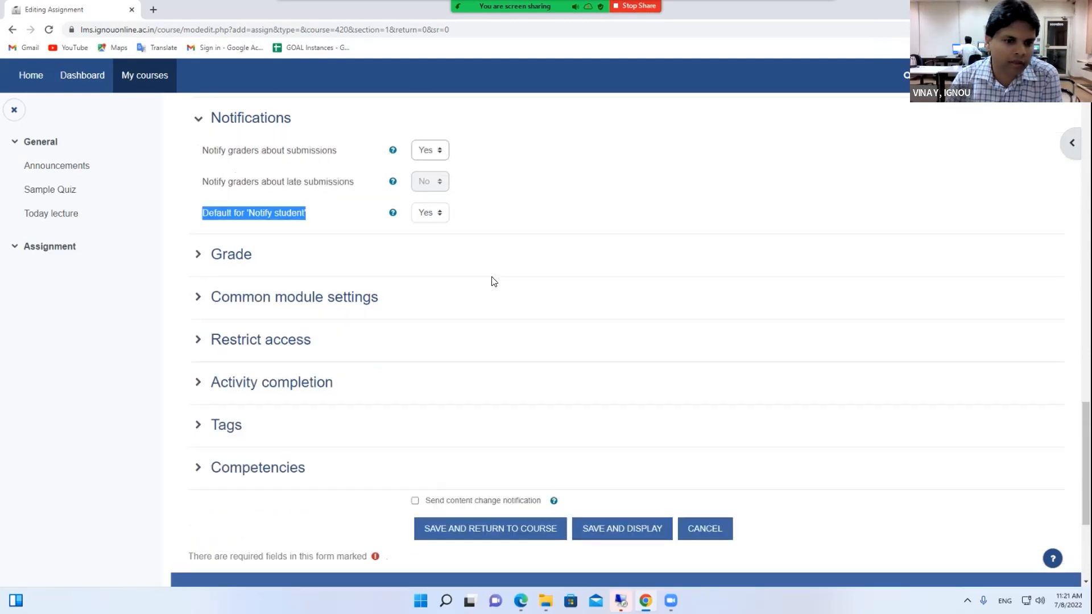
{"action": "left_click", "coordinate": [233, 225]}
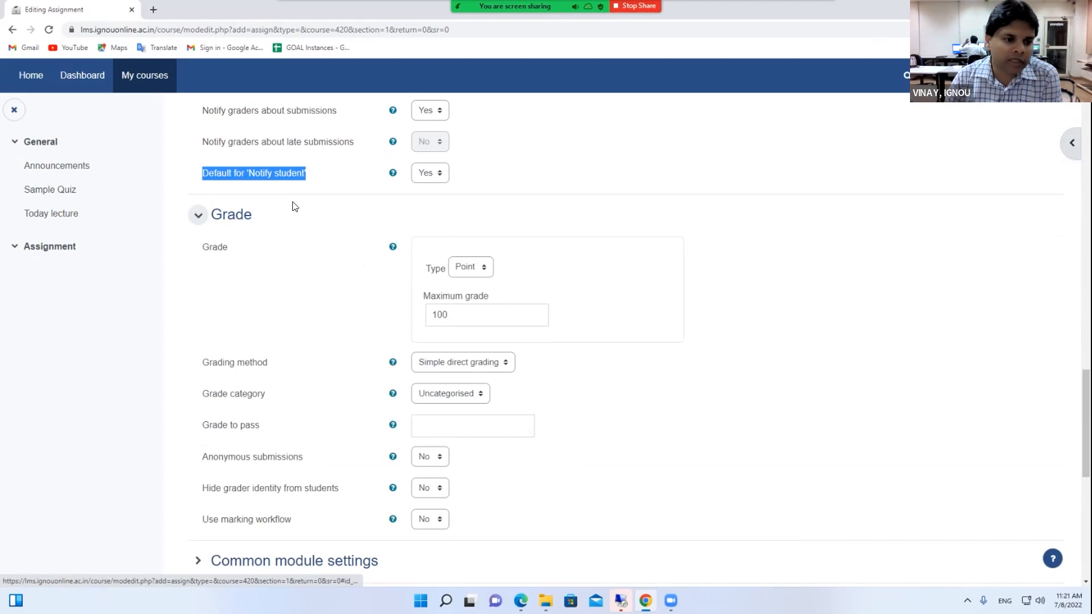
Change grade Type from Point (max 100) to Scale using the Default competence scale
{"action": "scroll", "coordinate": [263, 254], "scroll_direction": "down", "scroll_amount": 1}
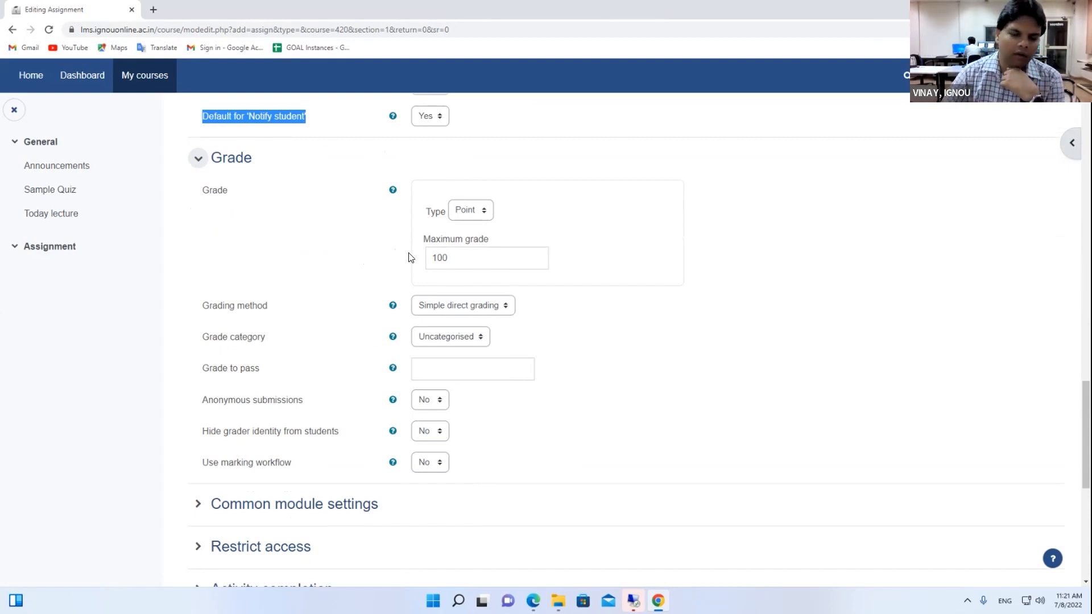
{"action": "key", "text": "Tab"}
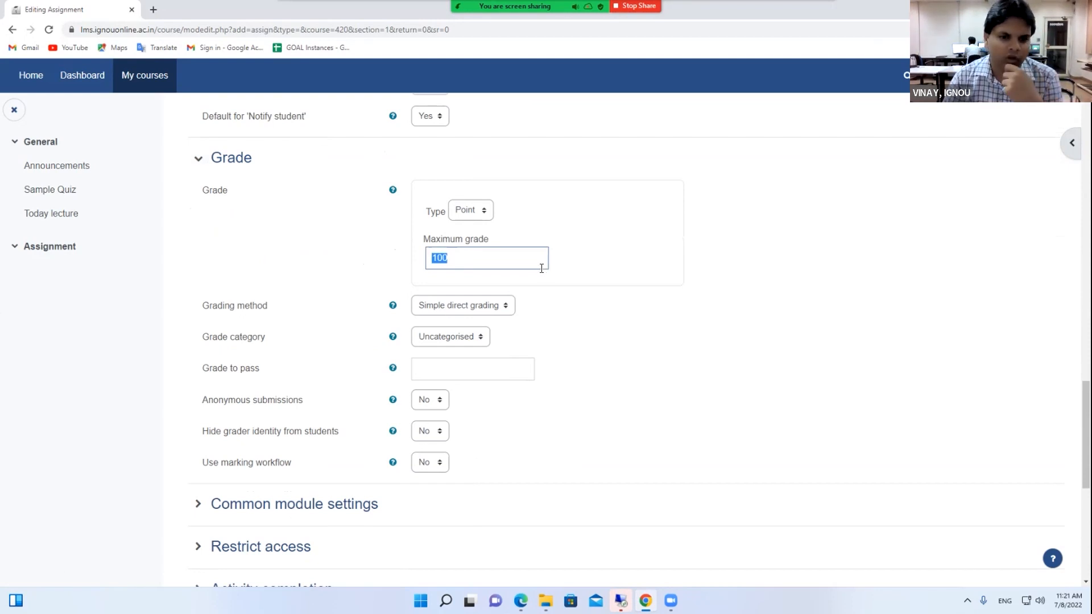
{"action": "left_click", "coordinate": [483, 214]}
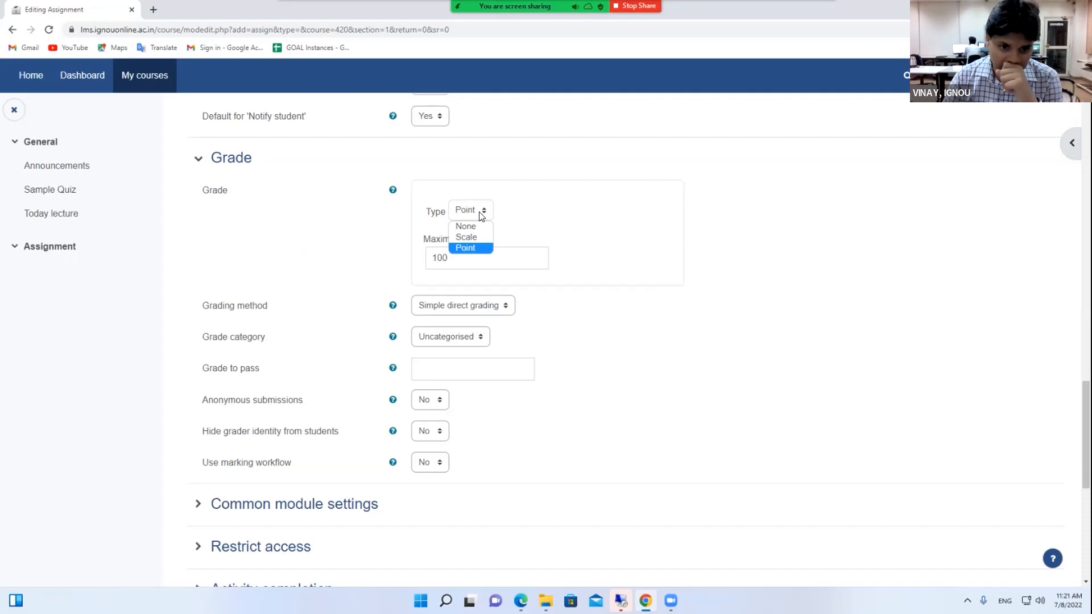
{"action": "left_click", "coordinate": [463, 237]}
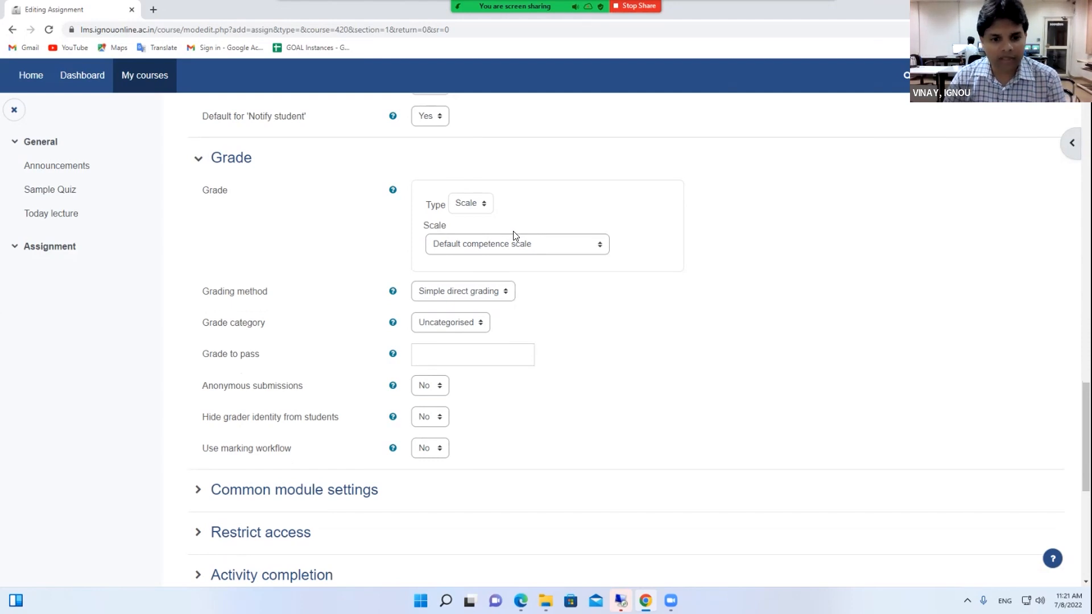
{"action": "left_click", "coordinate": [506, 246]}
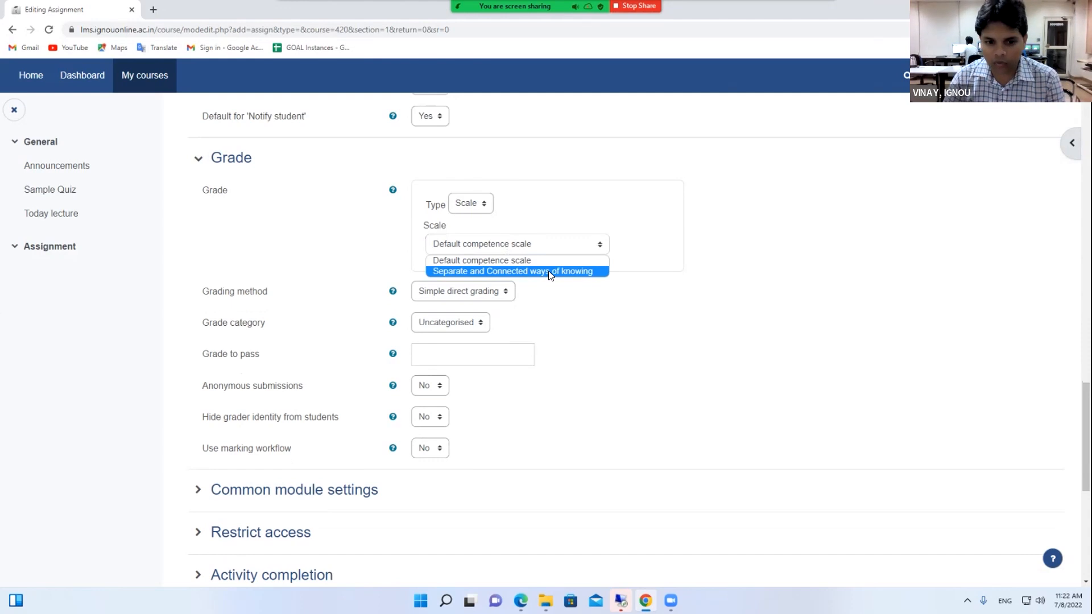
{"action": "left_click", "coordinate": [548, 271]}
{"action": "left_click", "coordinate": [538, 246]}
{"action": "left_click", "coordinate": [526, 261]}
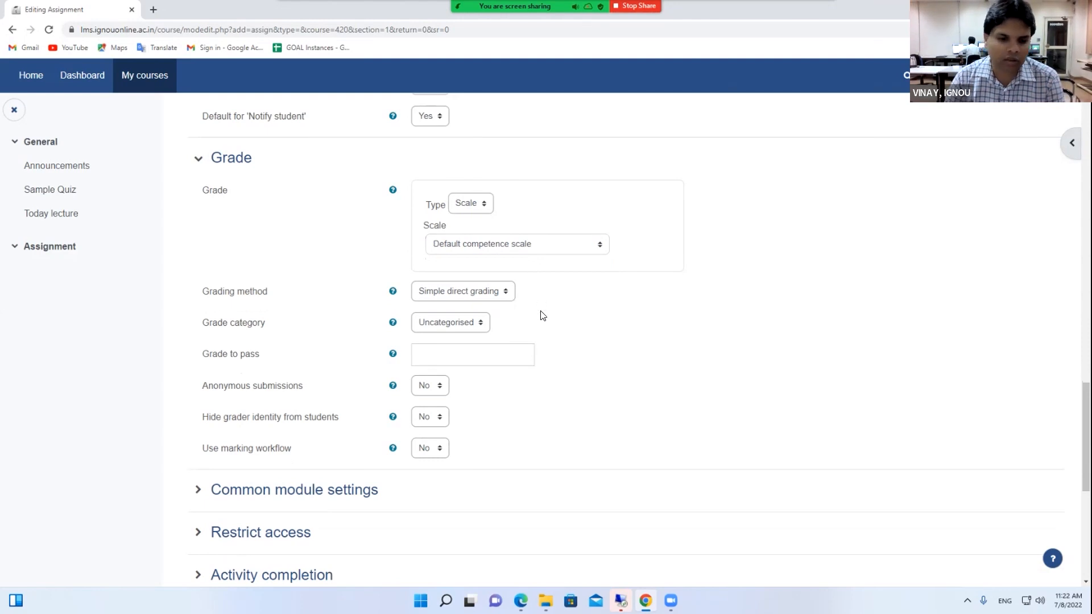
{"action": "scroll", "coordinate": [541, 314], "scroll_direction": "down", "scroll_amount": 1}
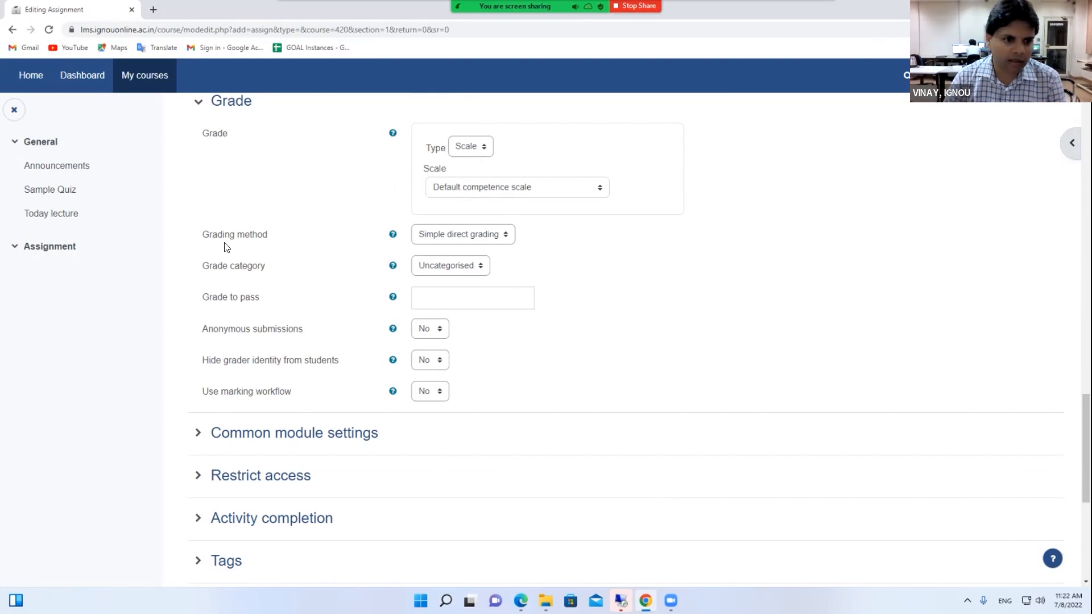
Try Rubric grading, then revert to Simple direct grading with a scale grade type
{"action": "left_click", "coordinate": [446, 238]}
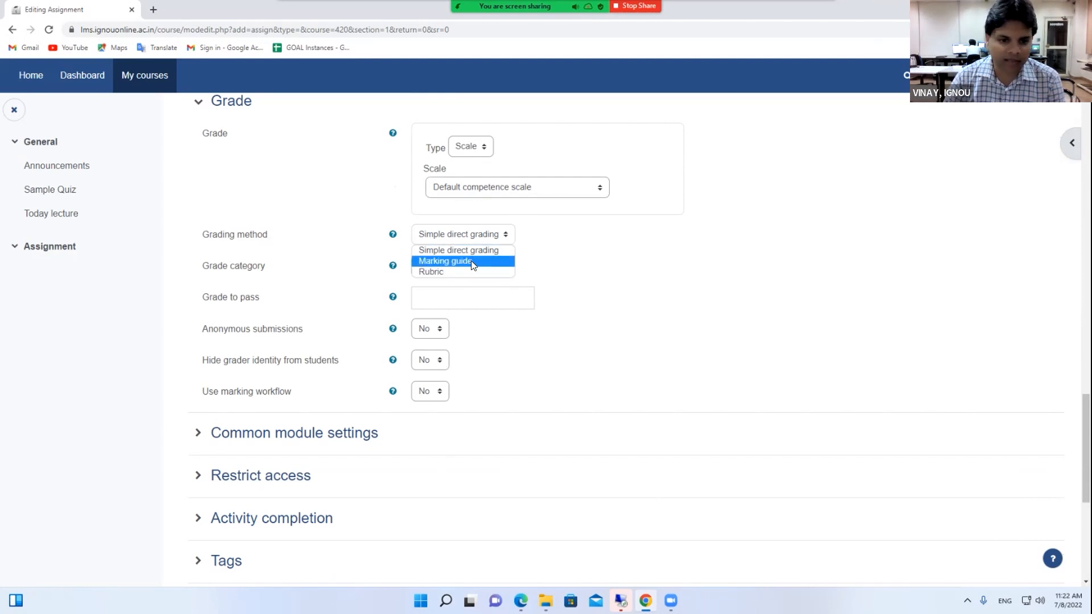
{"action": "left_click", "coordinate": [461, 271]}
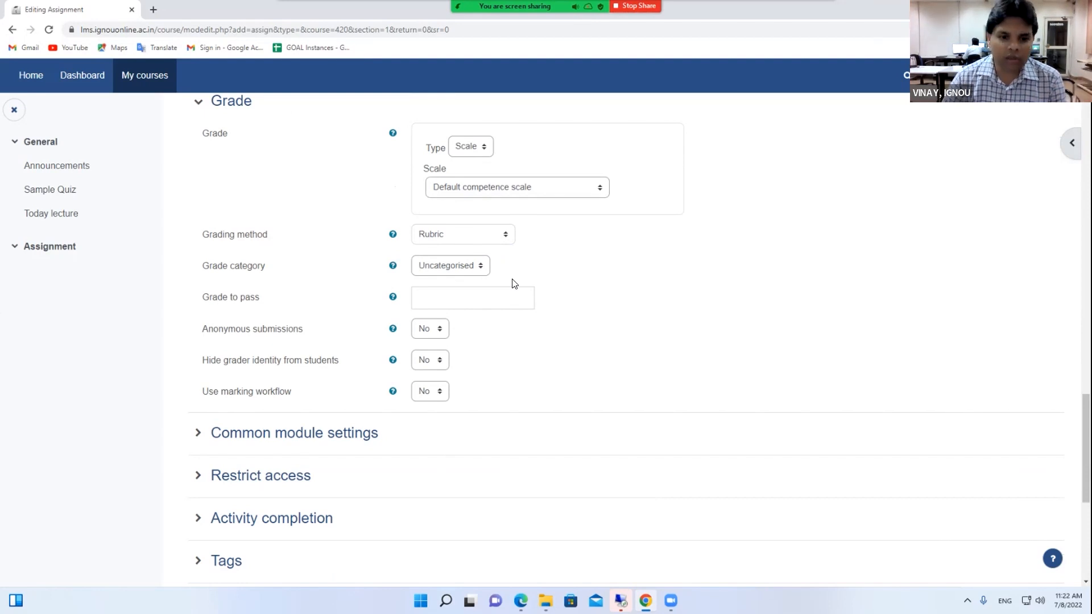
{"action": "left_click", "coordinate": [484, 147]}
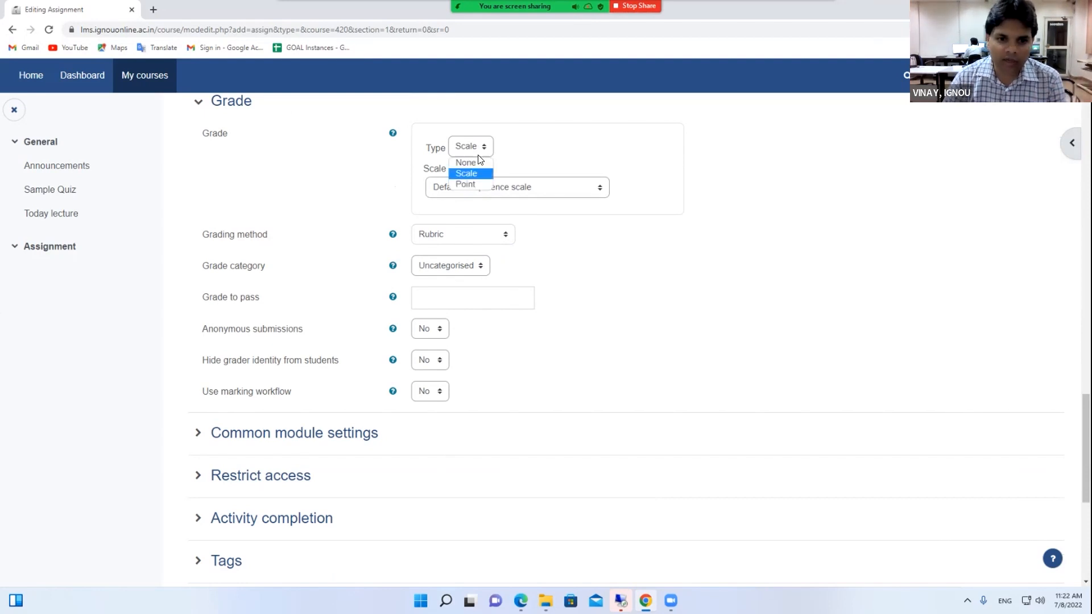
{"action": "left_click", "coordinate": [474, 184]}
{"action": "double_click", "coordinate": [463, 200]}
{"action": "left_click", "coordinate": [457, 252]}
{"action": "left_click", "coordinate": [450, 265]}
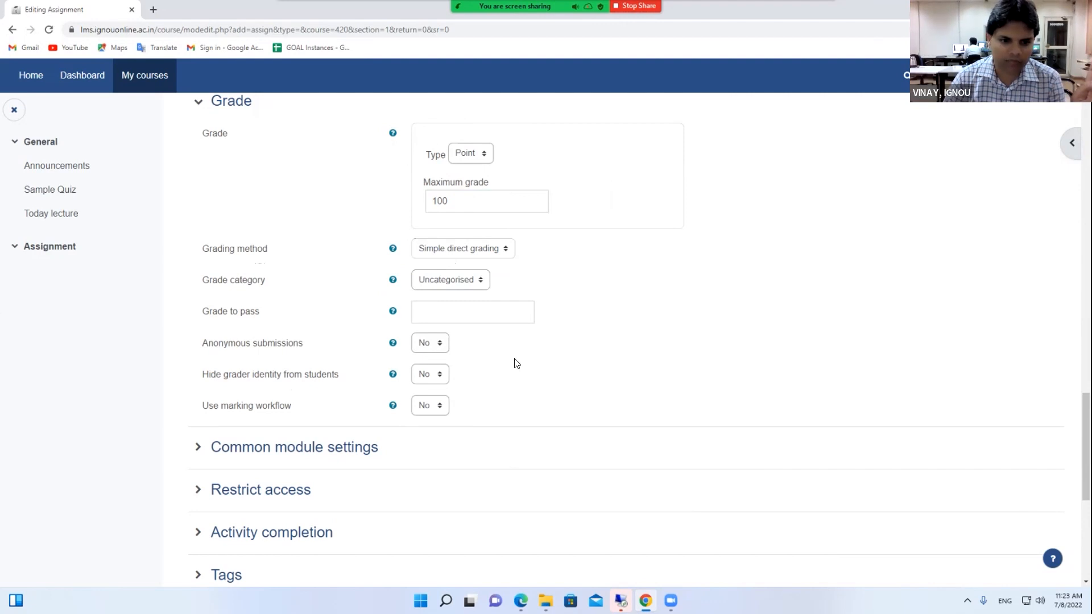
{"action": "left_click", "coordinate": [475, 153]}
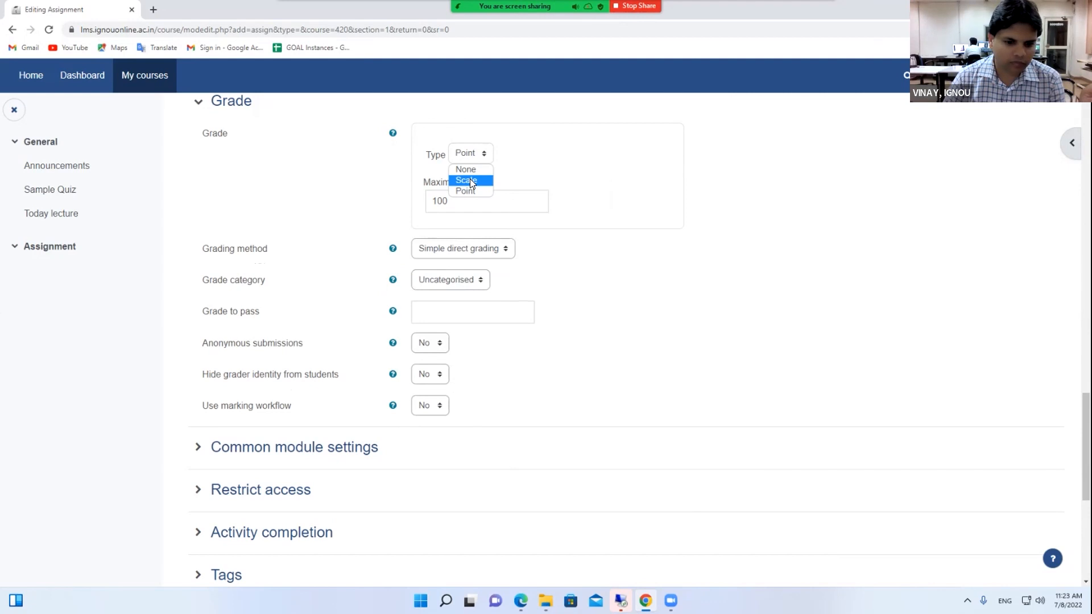
{"action": "left_click", "coordinate": [532, 157]}
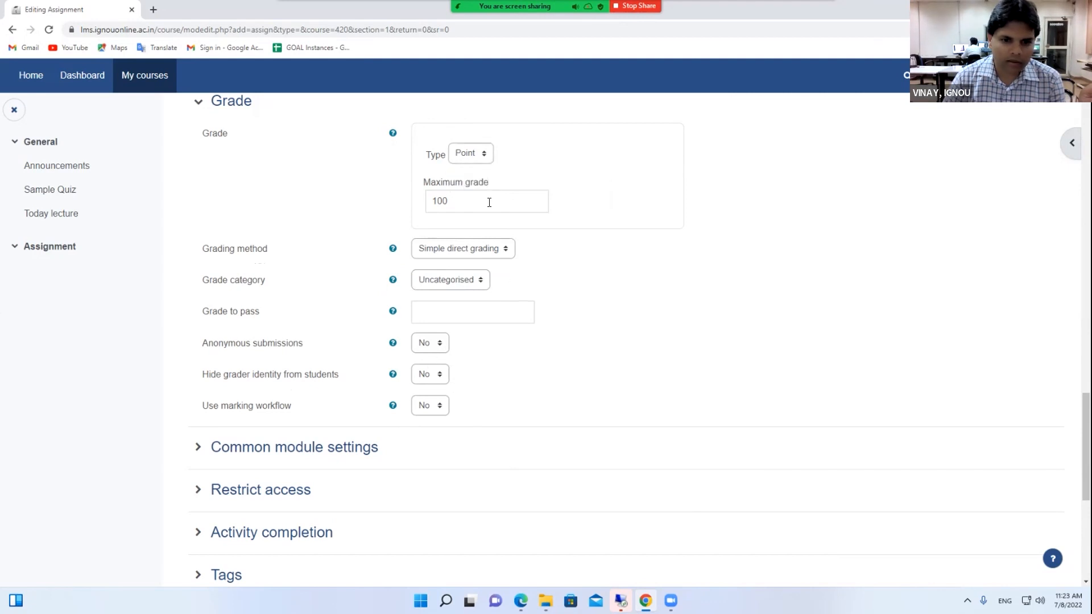
{"action": "left_click", "coordinate": [466, 180]}
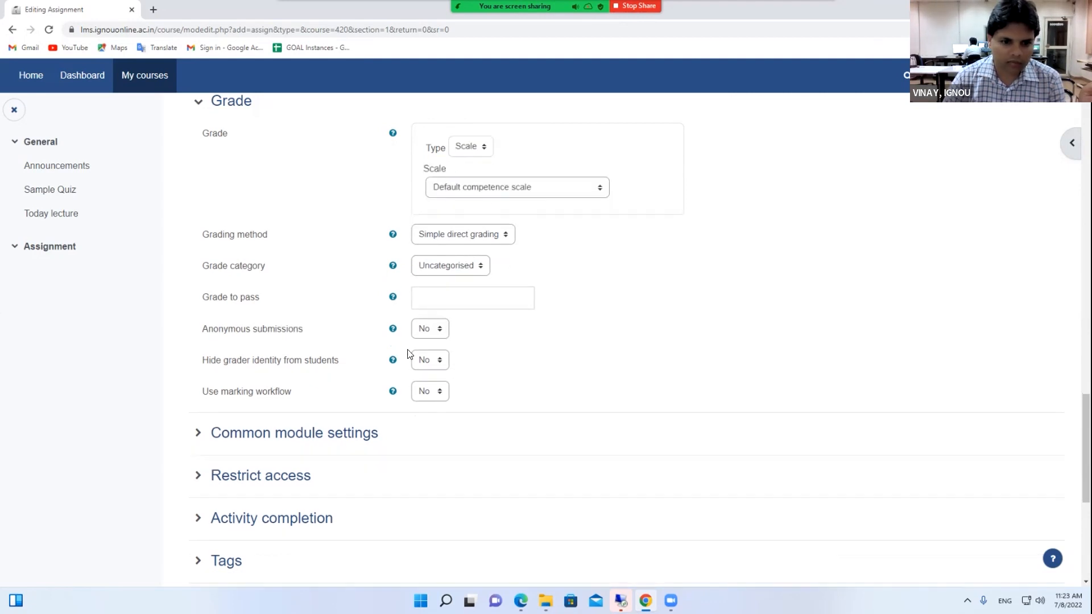
Keep grade category Uncategorised, anonymous submissions off and grader identity visible
{"action": "left_click", "coordinate": [469, 268]}
{"action": "left_click", "coordinate": [463, 282]}
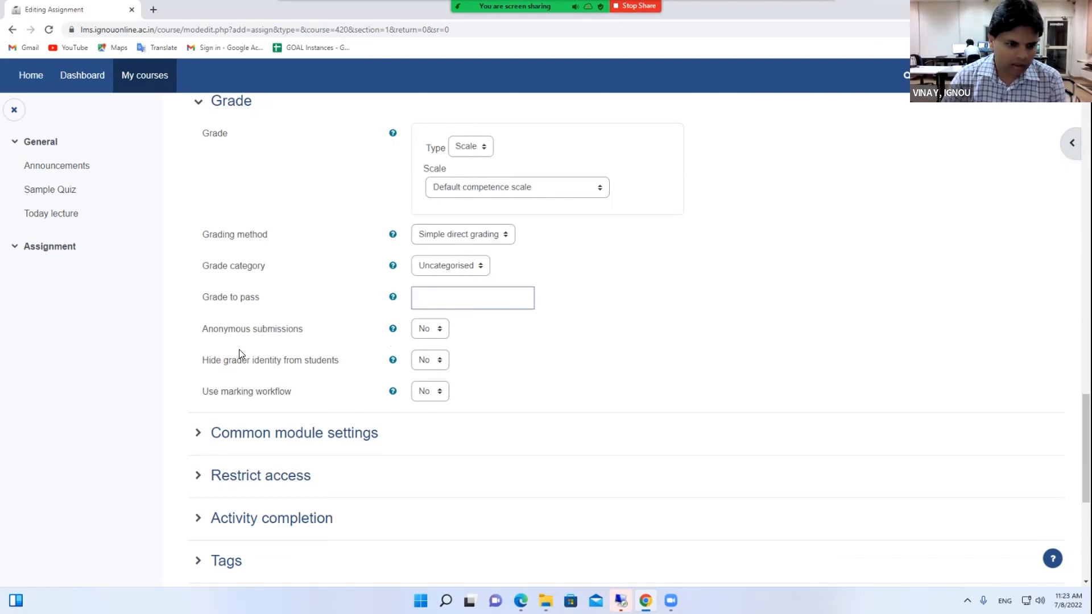
{"action": "left_click", "coordinate": [440, 331]}
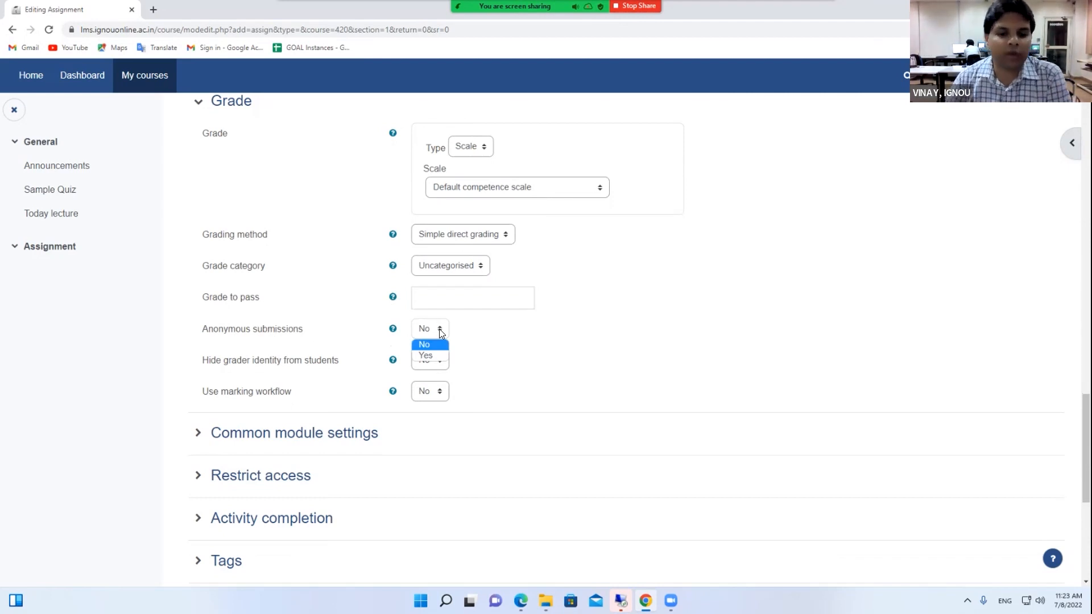
{"action": "left_click", "coordinate": [475, 339]}
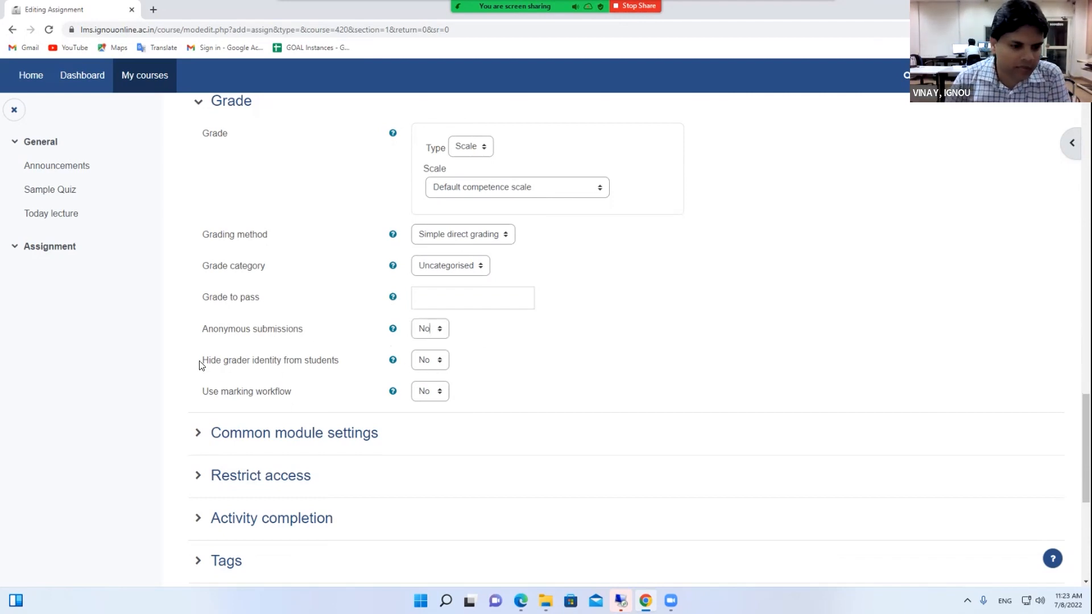
{"action": "left_click_drag", "start_coordinate": [200, 362], "coordinate": [351, 364]}
{"action": "left_click", "coordinate": [428, 359]}
{"action": "left_click", "coordinate": [455, 368]}
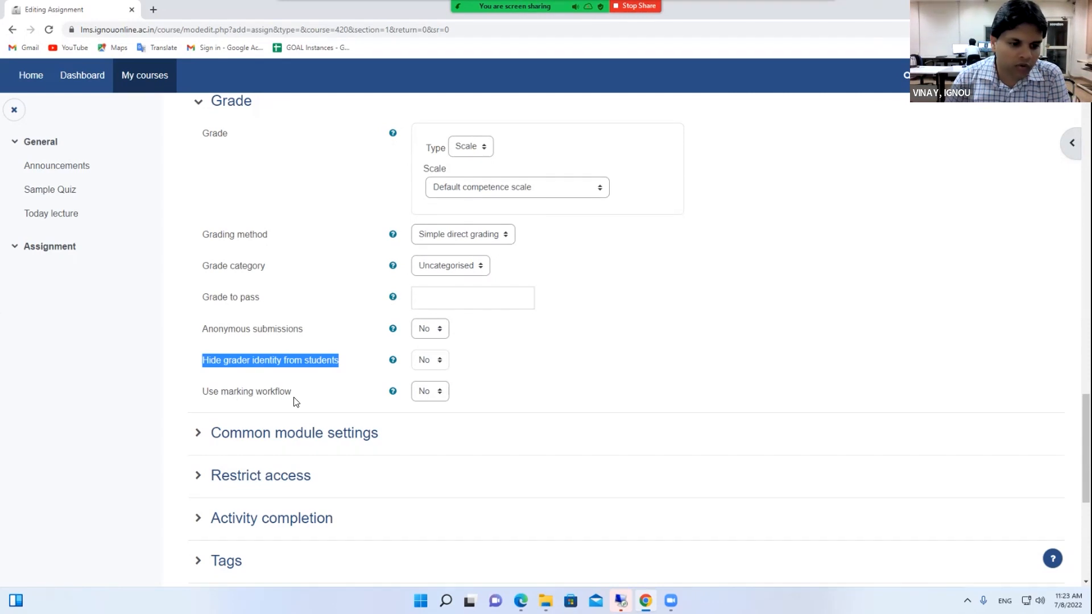
Set Use marking workflow and Use marking allocation both to Yes
{"action": "left_click_drag", "start_coordinate": [291, 393], "coordinate": [204, 397]}
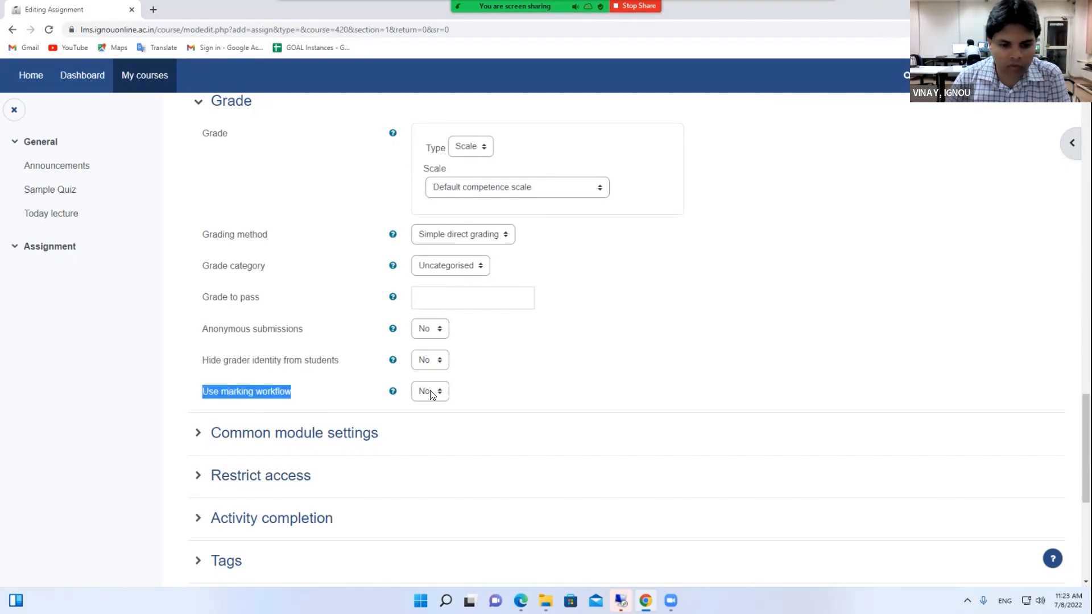
{"action": "left_click", "coordinate": [424, 418]}
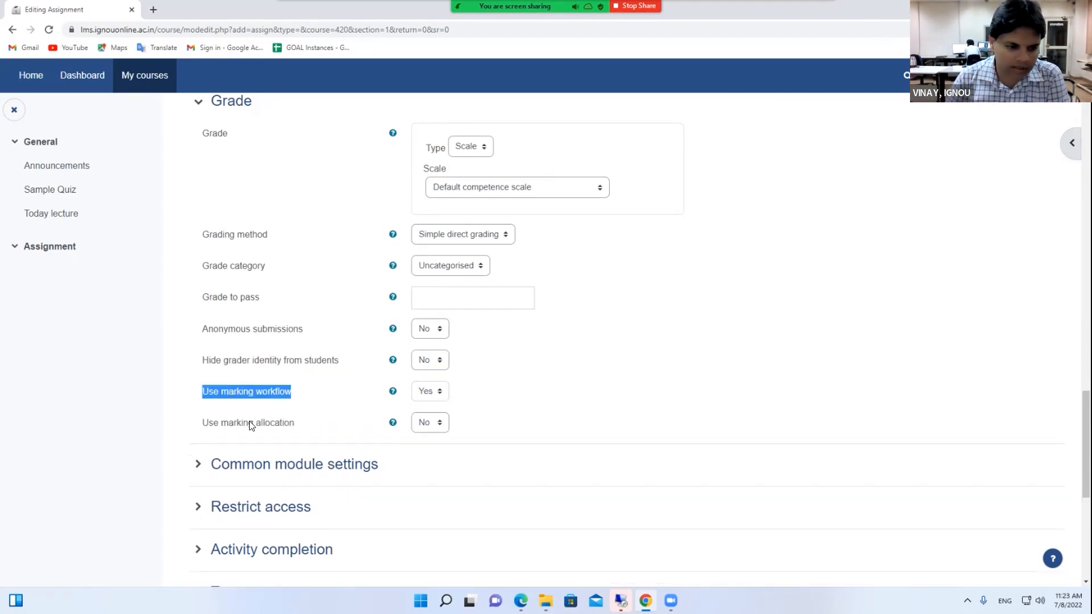
{"action": "left_click_drag", "start_coordinate": [207, 427], "coordinate": [302, 429]}
{"action": "left_click", "coordinate": [421, 422]}
{"action": "left_click", "coordinate": [432, 449]}
{"action": "left_click", "coordinate": [488, 417]}
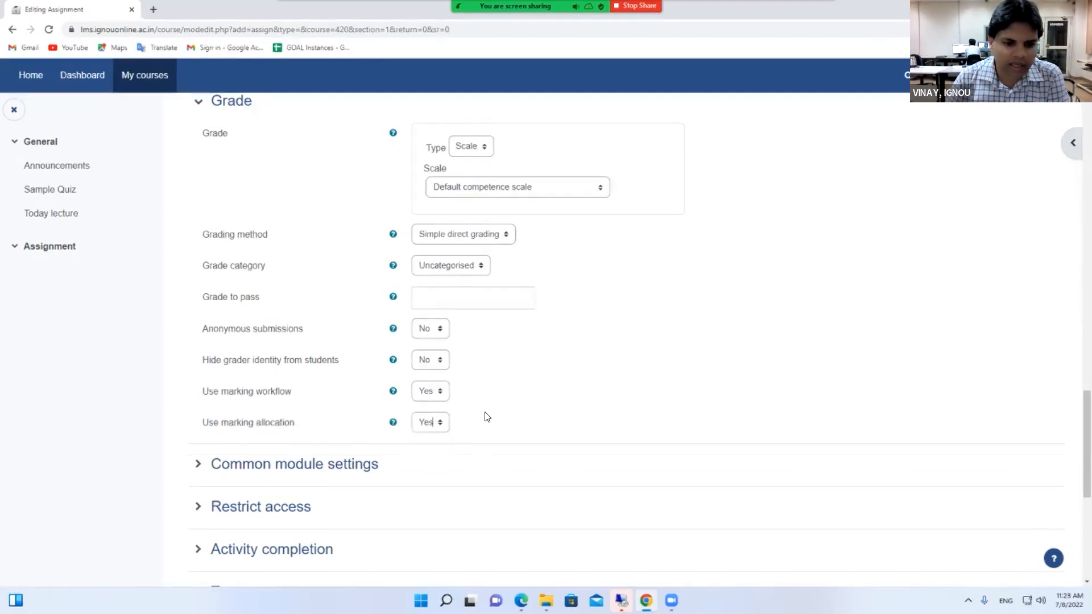
Choose Rubric as the assignment's grading method
{"action": "left_click", "coordinate": [470, 234]}
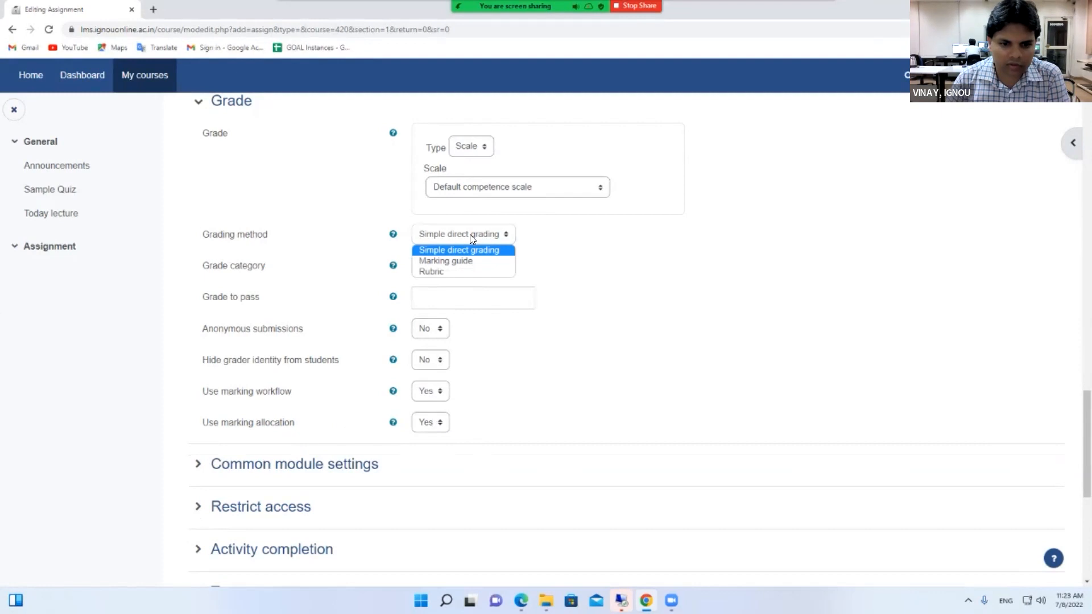
{"action": "left_click", "coordinate": [453, 271]}
{"action": "scroll", "coordinate": [446, 429], "scroll_direction": "down", "scroll_amount": 2}
{"action": "scroll", "coordinate": [332, 355], "scroll_direction": "up", "scroll_amount": 2}
{"action": "scroll", "coordinate": [331, 361], "scroll_direction": "down", "scroll_amount": 2}
Expand Common module settings and Restrict access, then cancel Add restriction without adding any
{"action": "left_click", "coordinate": [281, 351]}
{"action": "scroll", "coordinate": [438, 368], "scroll_direction": "down", "scroll_amount": 2}
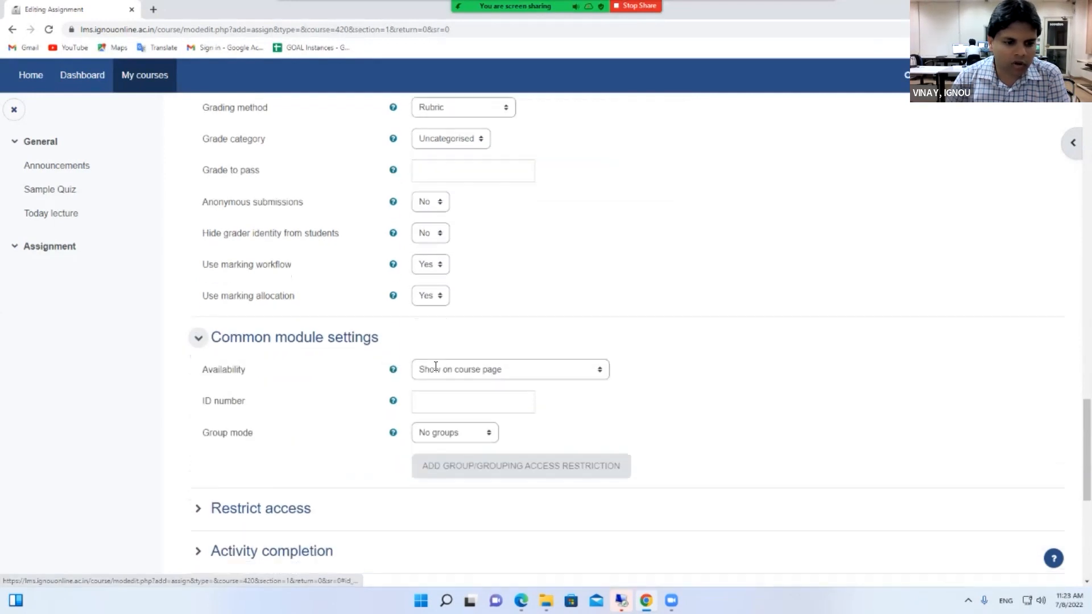
{"action": "left_click", "coordinate": [266, 412]}
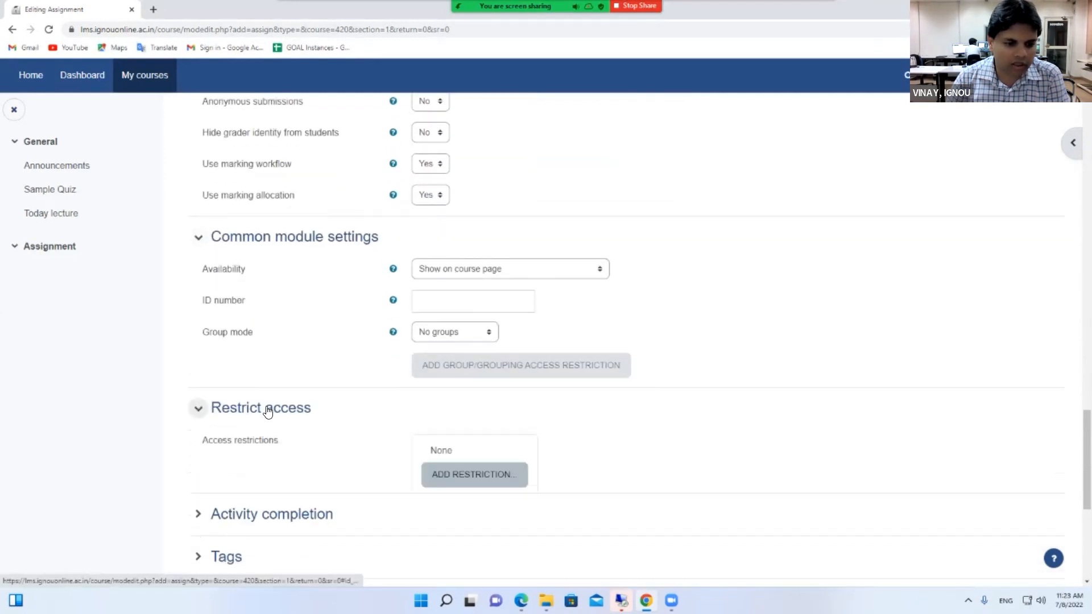
{"action": "scroll", "coordinate": [268, 409], "scroll_direction": "down", "scroll_amount": 2}
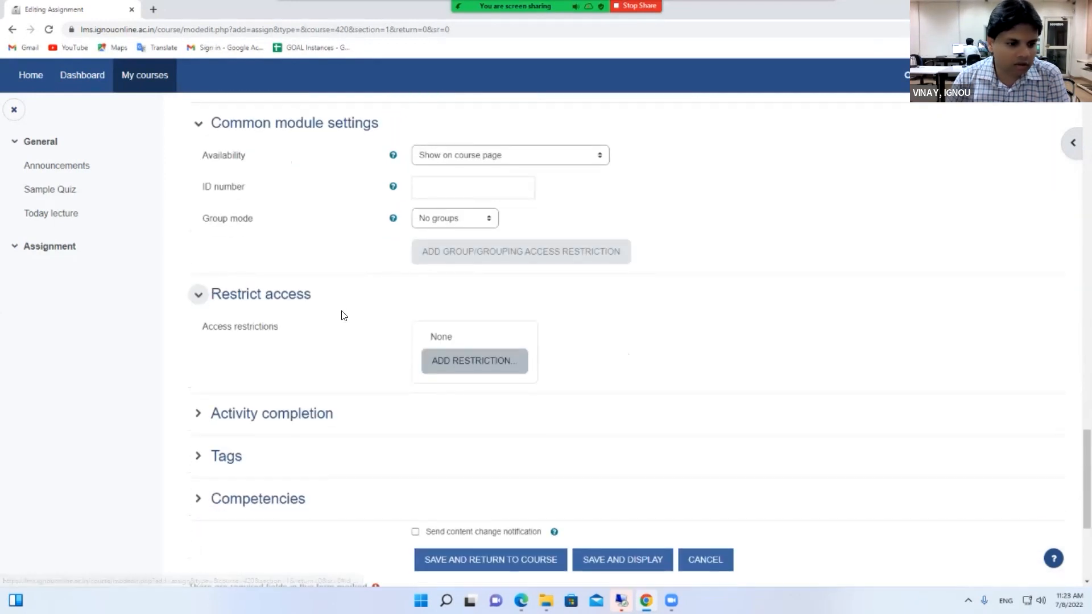
{"action": "left_click", "coordinate": [435, 361]}
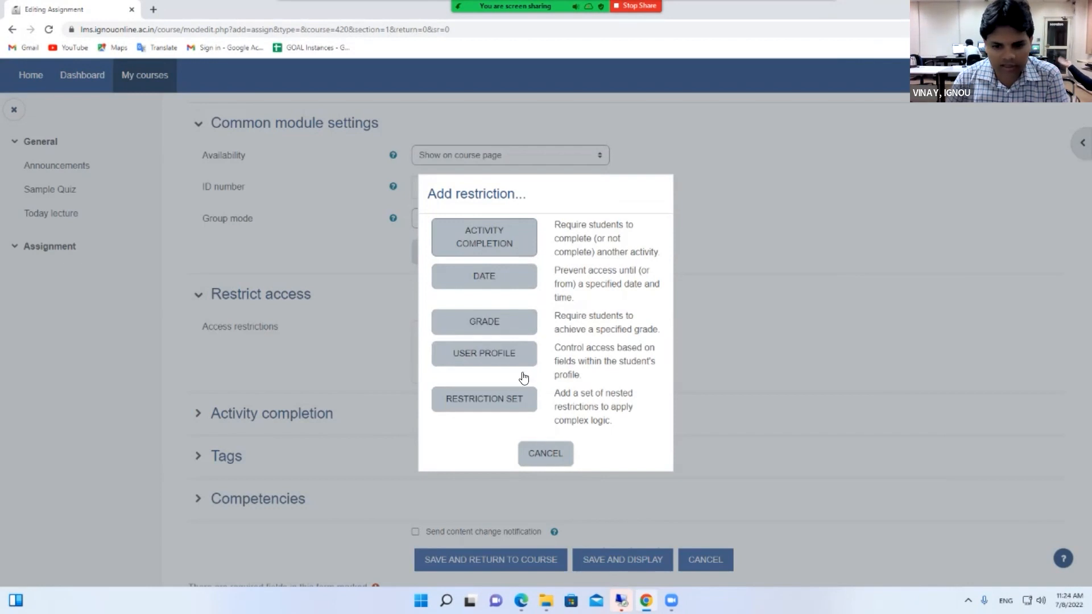
{"action": "left_click", "coordinate": [558, 451]}
{"action": "scroll", "coordinate": [534, 394], "scroll_direction": "down", "scroll_amount": 1}
{"action": "left_click", "coordinate": [296, 367]}
Set completion tracking to 'Show activity as complete when conditions are met' and require a grade
{"action": "scroll", "coordinate": [298, 367], "scroll_direction": "down", "scroll_amount": 1}
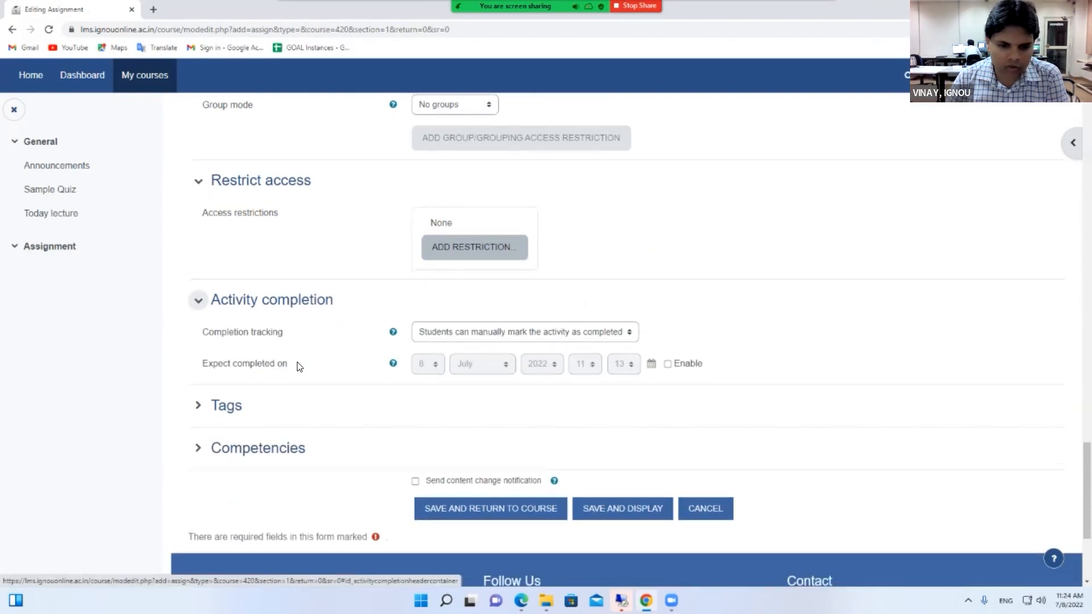
{"action": "left_click", "coordinate": [518, 336]}
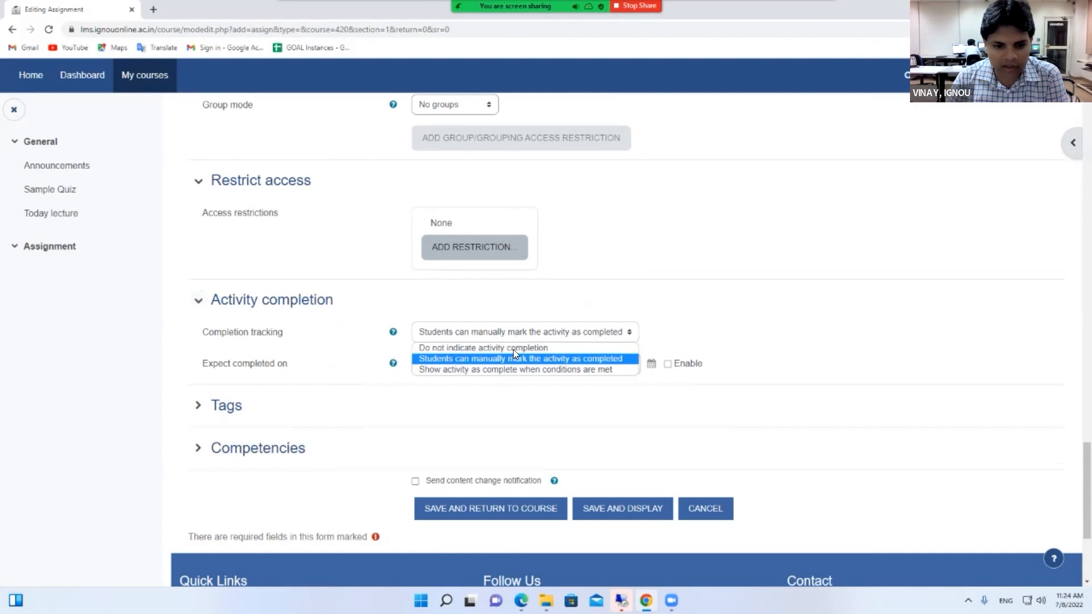
{"action": "left_click", "coordinate": [478, 369]}
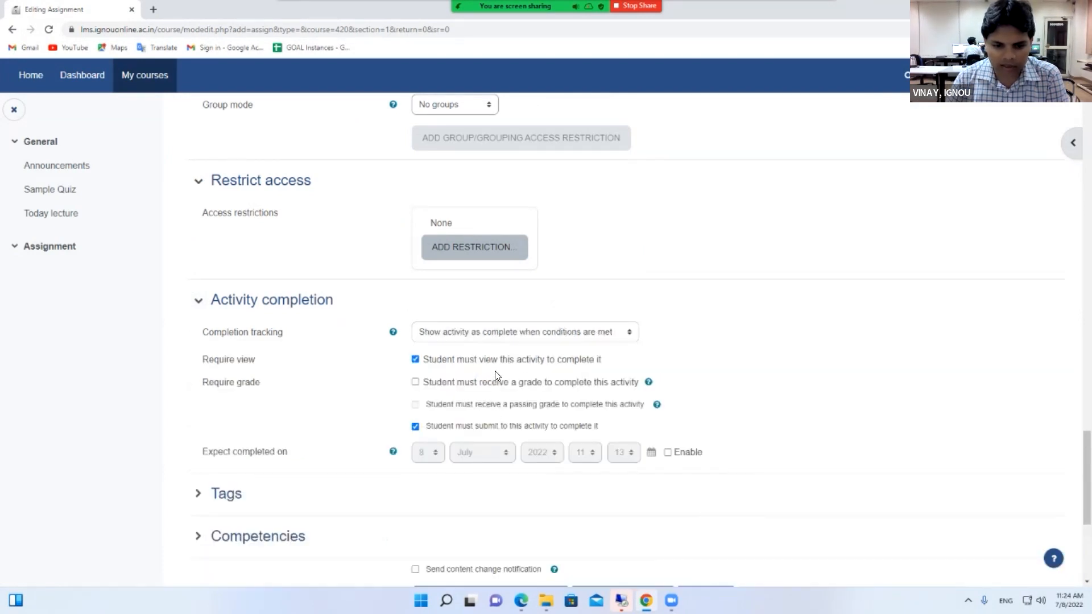
{"action": "scroll", "coordinate": [495, 373], "scroll_direction": "down", "scroll_amount": 1}
{"action": "scroll", "coordinate": [496, 375], "scroll_direction": "down", "scroll_amount": 1}
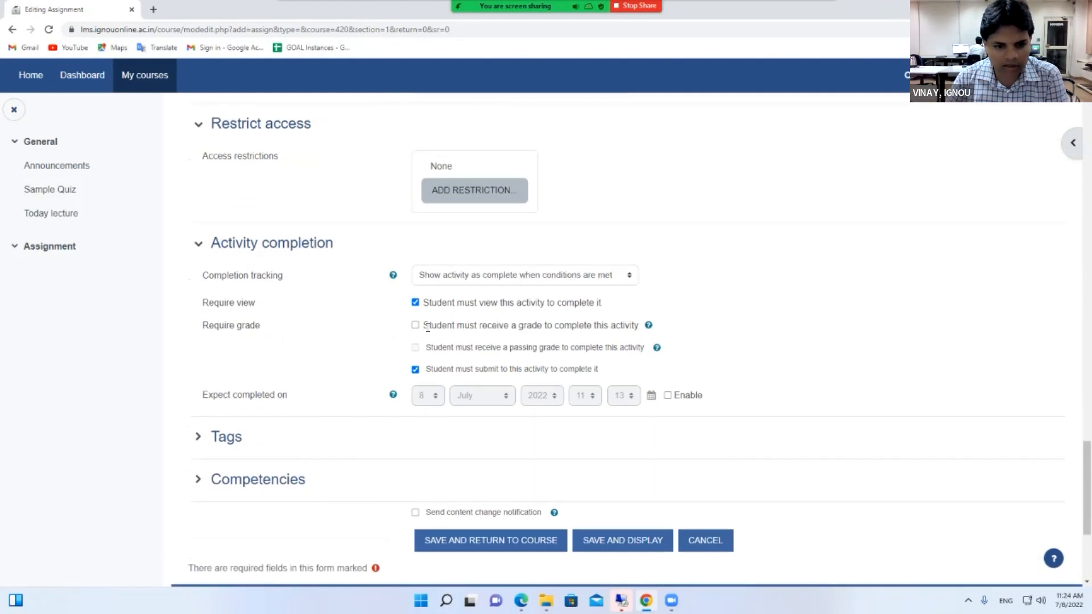
{"action": "left_click", "coordinate": [416, 325]}
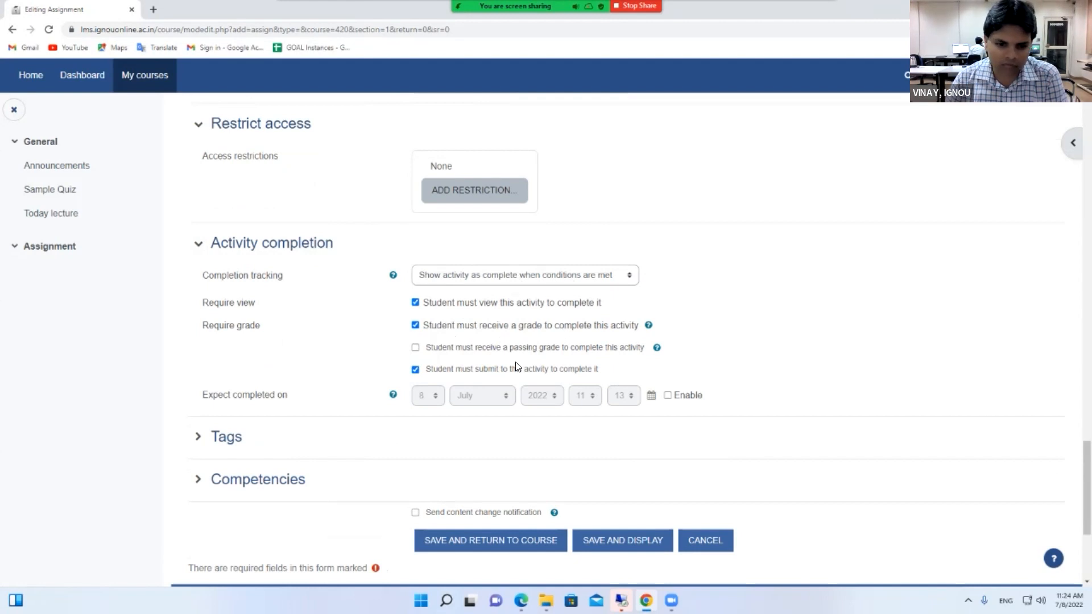
Expand and collapse the Tags and Competencies sections without changes
{"action": "scroll", "coordinate": [446, 365], "scroll_direction": "down", "scroll_amount": 2}
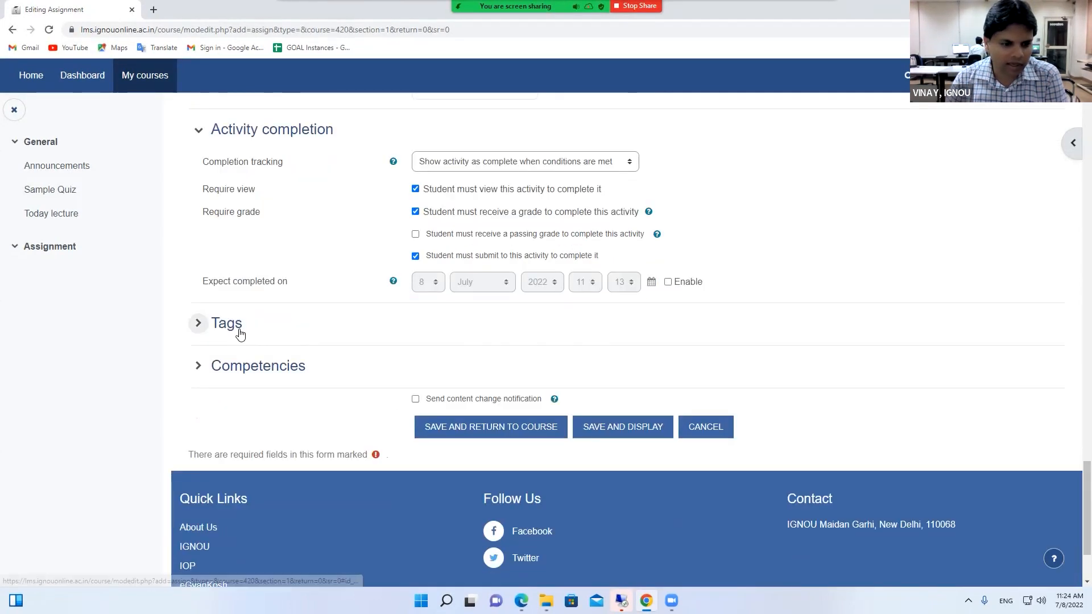
{"action": "left_click", "coordinate": [240, 335]}
{"action": "left_click", "coordinate": [240, 336]}
{"action": "left_click", "coordinate": [257, 372]}
{"action": "left_click", "coordinate": [257, 372]}
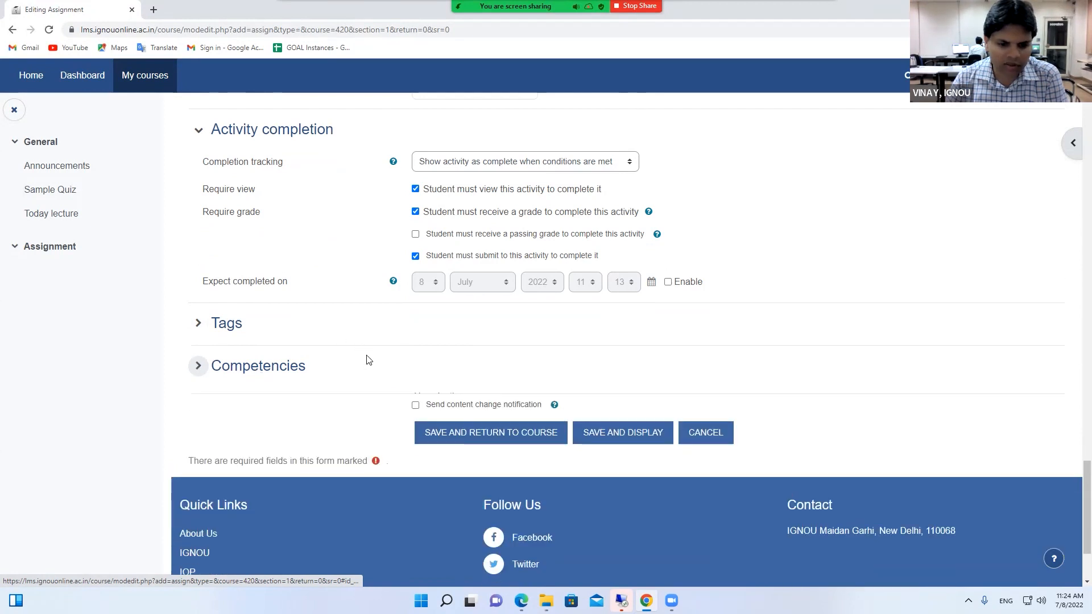
Save and display the TMA for June 2022 settings, then return to its overview page
{"action": "left_click", "coordinate": [630, 428]}
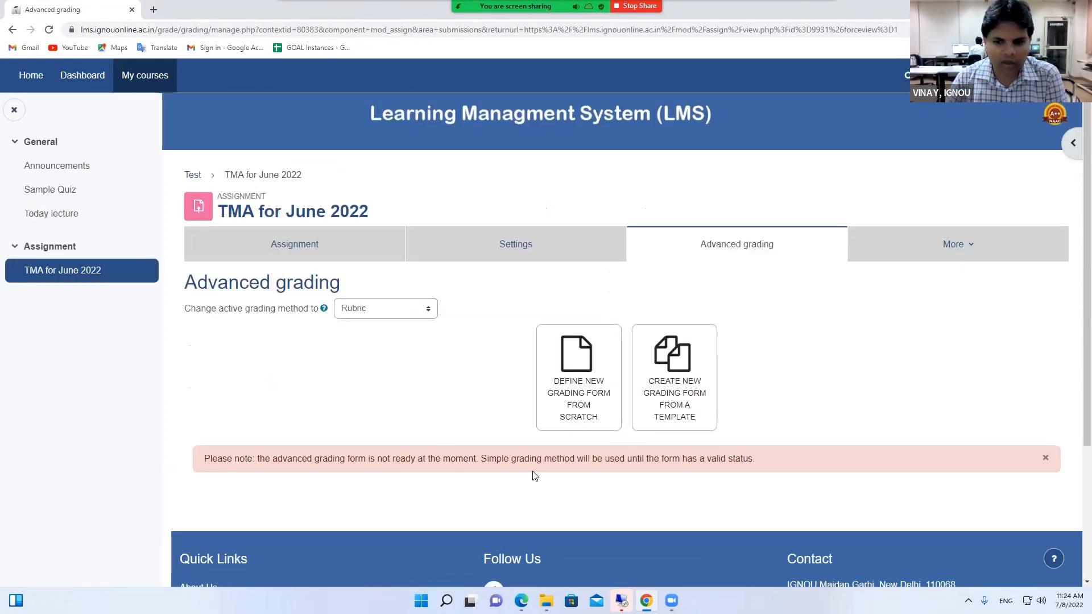
{"action": "scroll", "coordinate": [525, 472], "scroll_direction": "down", "scroll_amount": 1}
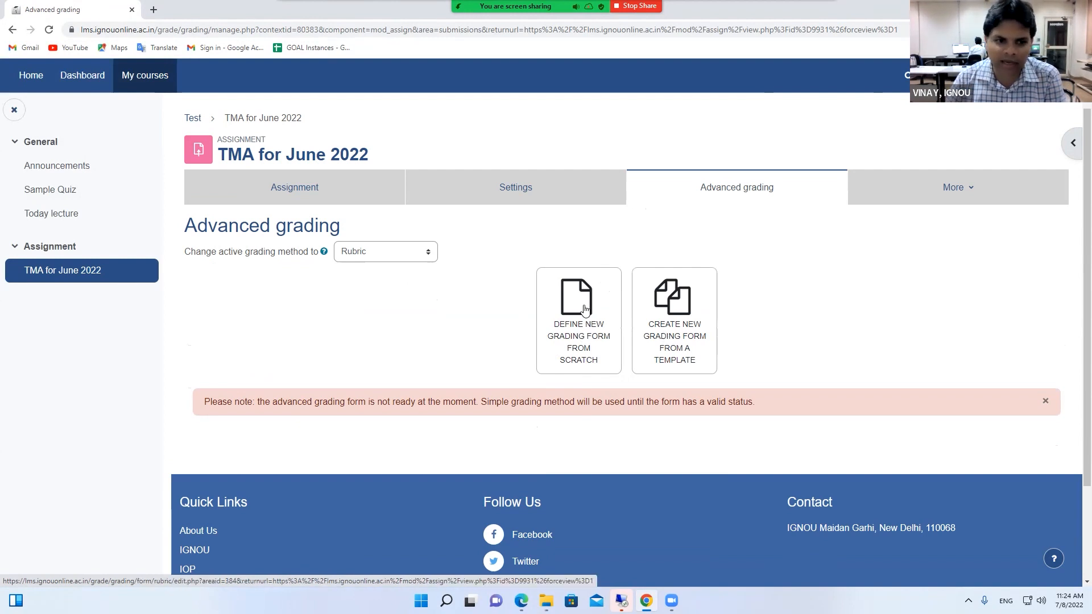
{"action": "left_click", "coordinate": [261, 191]}
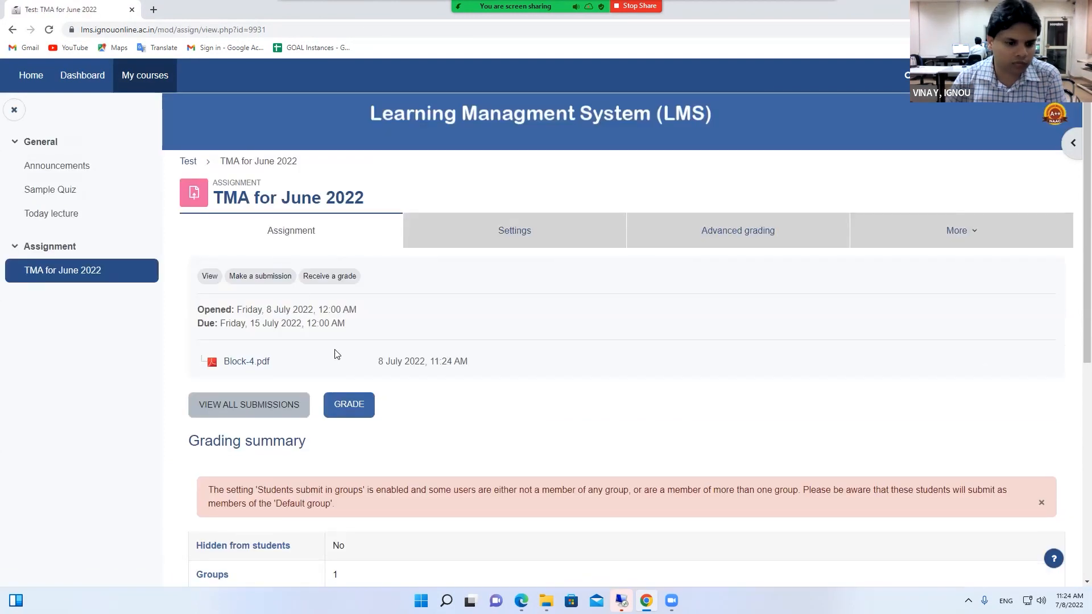
{"action": "scroll", "coordinate": [351, 337], "scroll_direction": "down", "scroll_amount": 3}
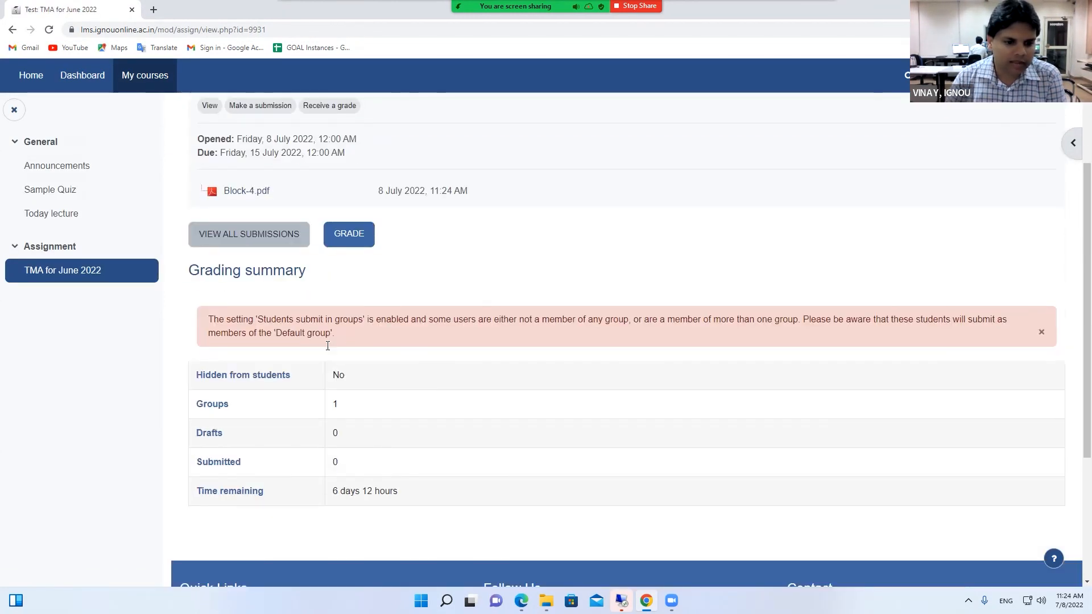
{"action": "scroll", "coordinate": [438, 353], "scroll_direction": "up", "scroll_amount": 2}
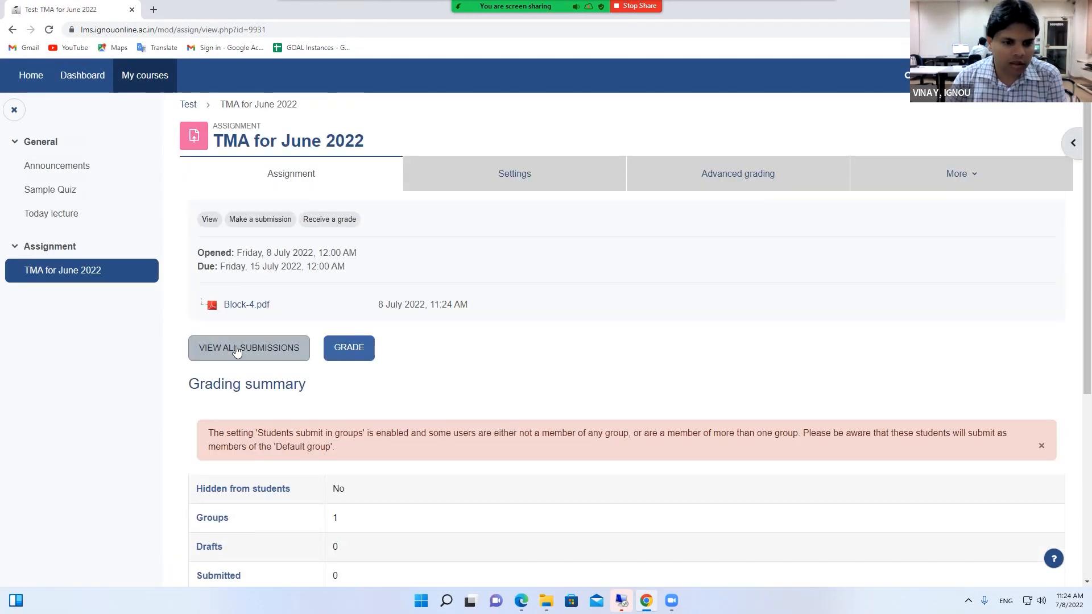
{"action": "scroll", "coordinate": [471, 344], "scroll_direction": "down", "scroll_amount": 1}
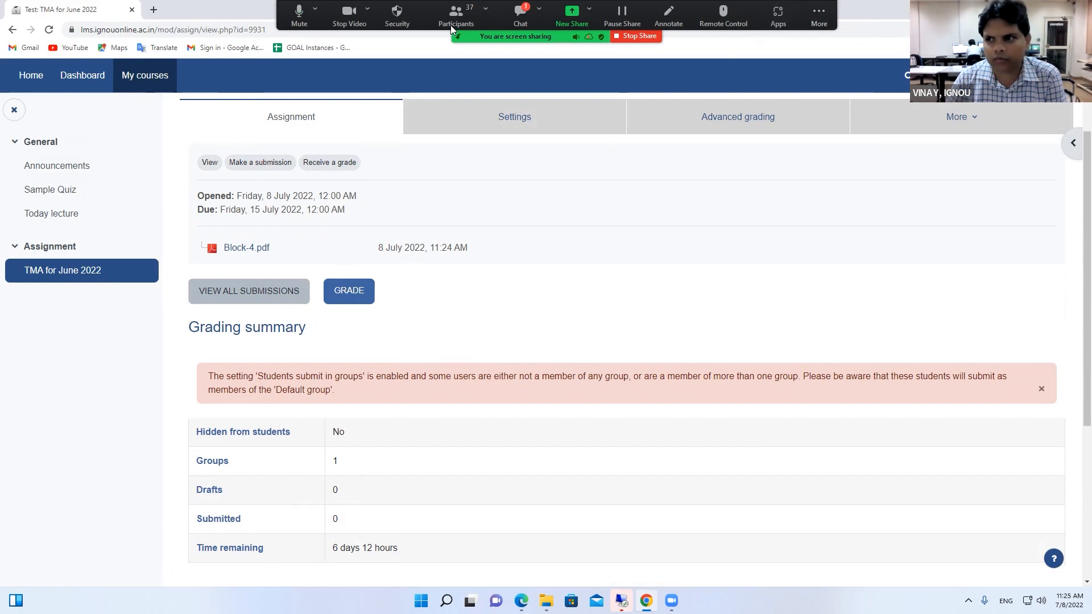
Stop sharing the screen
{"action": "left_click", "coordinate": [622, 38]}
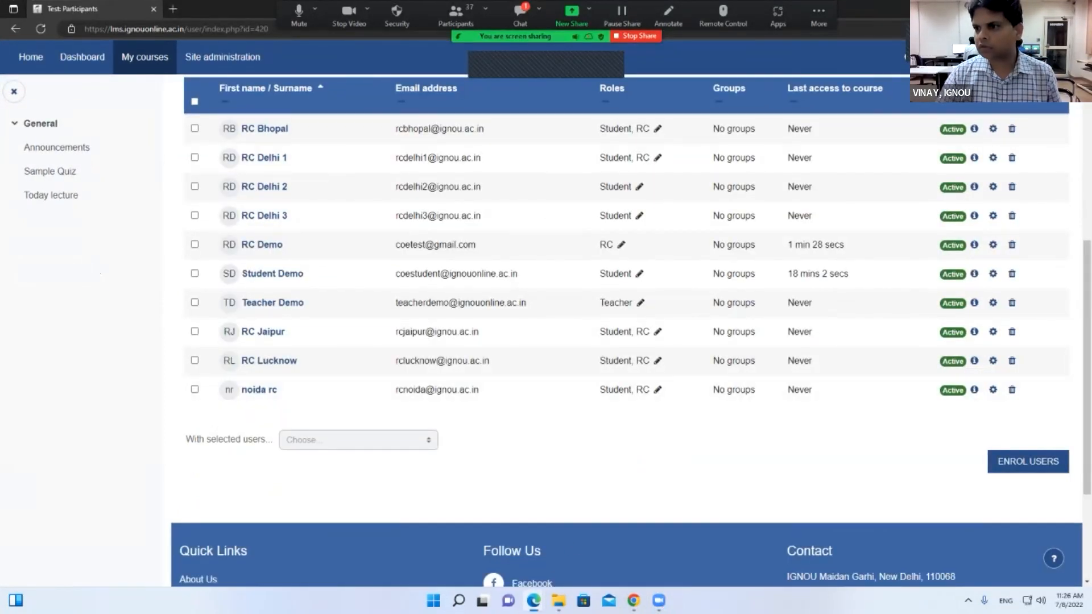
Go back to the Test course and open the TMA for June 2022 assignment
{"action": "left_click", "coordinate": [986, 58]}
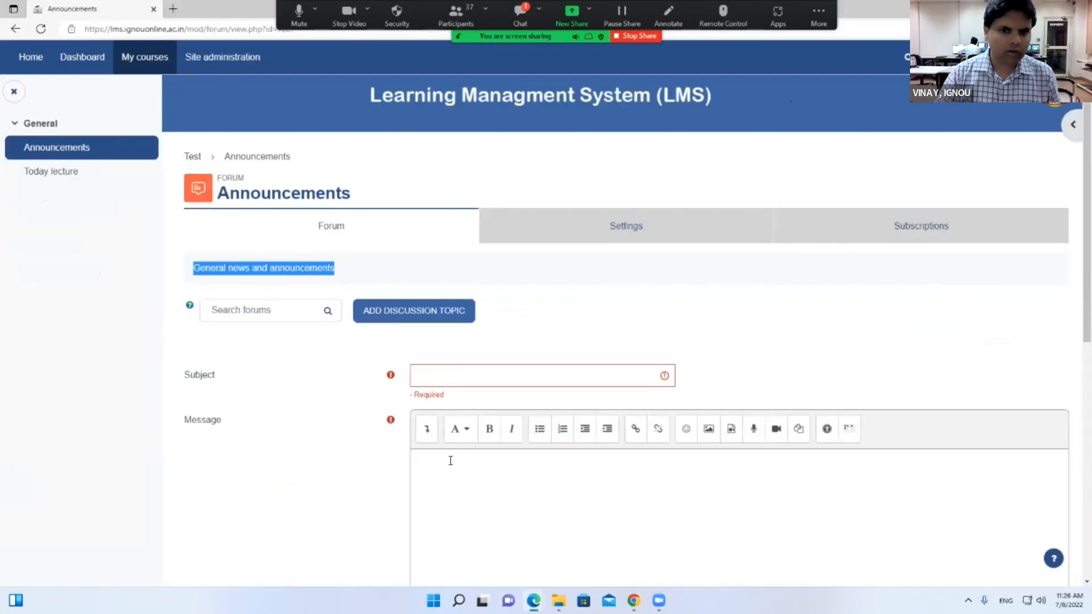
{"action": "left_click", "coordinate": [987, 57]}
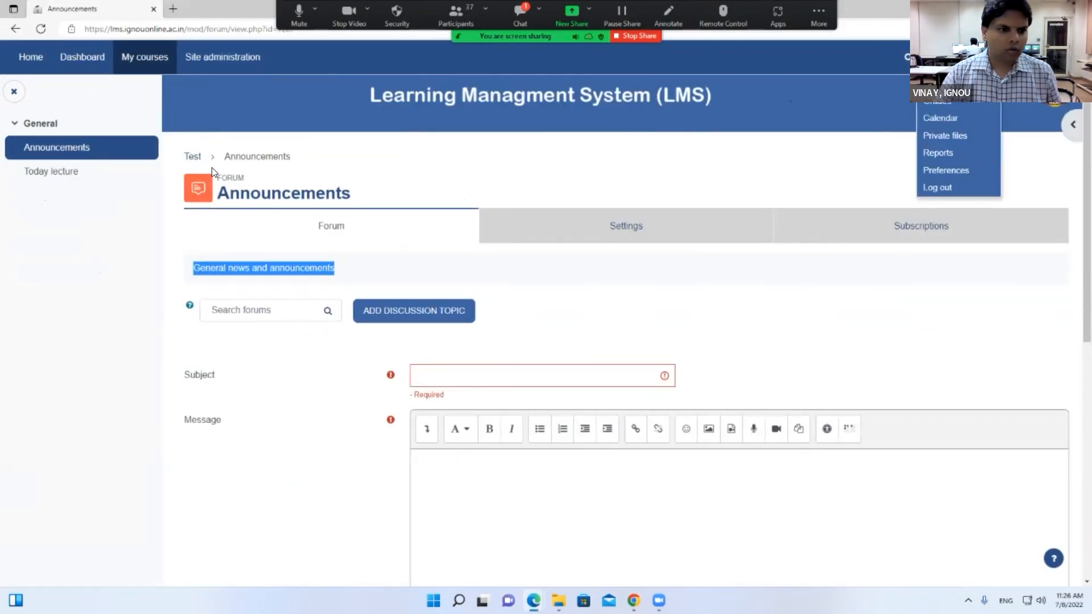
{"action": "left_click", "coordinate": [192, 157]}
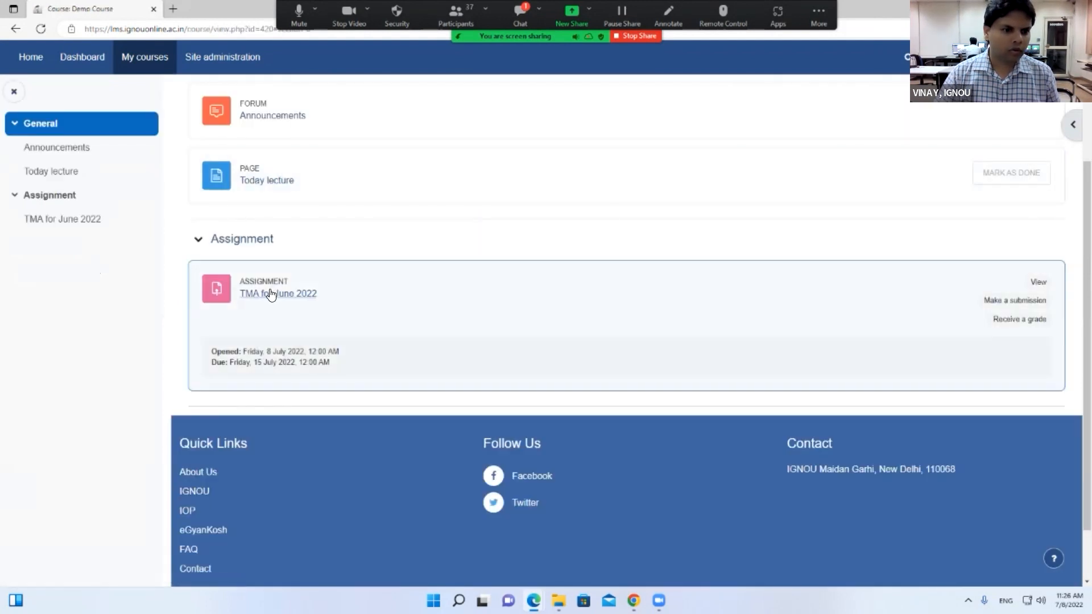
{"action": "left_click", "coordinate": [270, 294]}
{"action": "scroll", "coordinate": [360, 310], "scroll_direction": "down", "scroll_amount": 6}
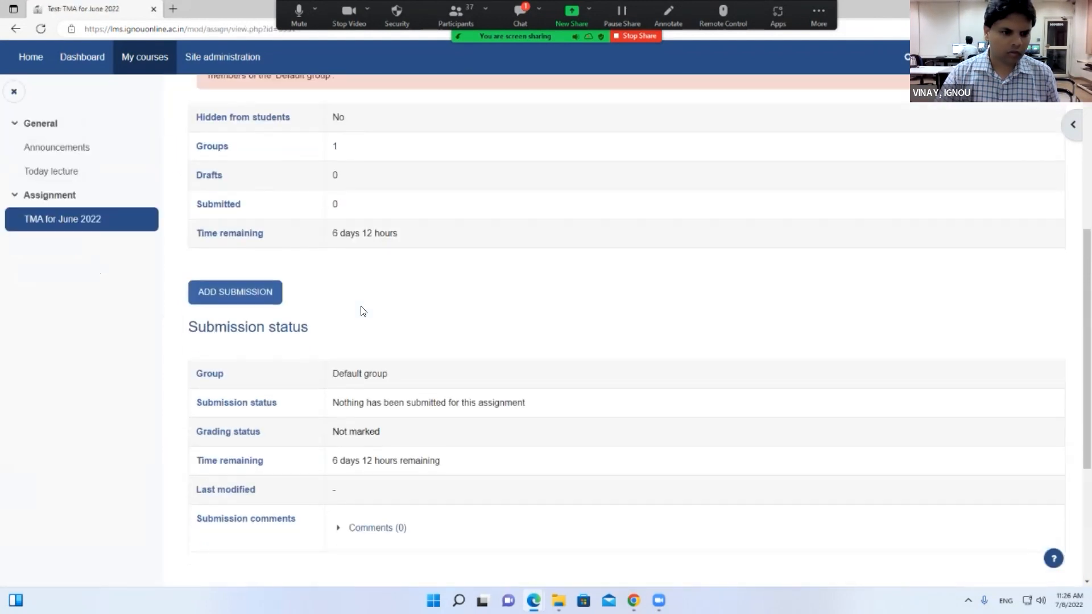
{"action": "scroll", "coordinate": [361, 309], "scroll_direction": "up", "scroll_amount": 4}
{"action": "scroll", "coordinate": [363, 308], "scroll_direction": "down", "scroll_amount": 6}
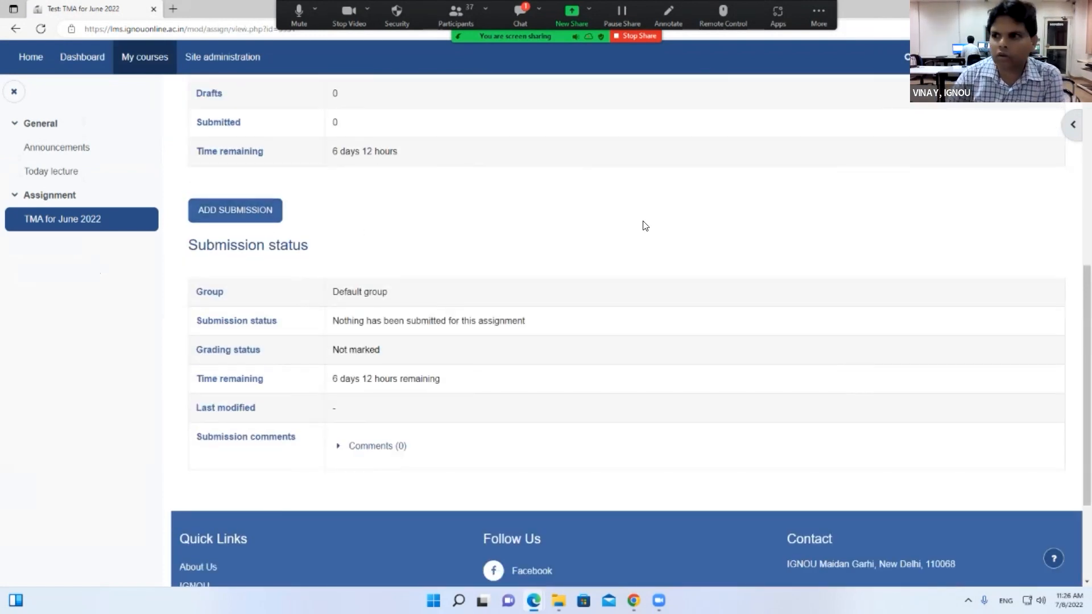
{"action": "scroll", "coordinate": [644, 225], "scroll_direction": "up", "scroll_amount": 6}
Visit the user profile page, then return to the assignment's submission status
{"action": "left_click", "coordinate": [987, 57]}
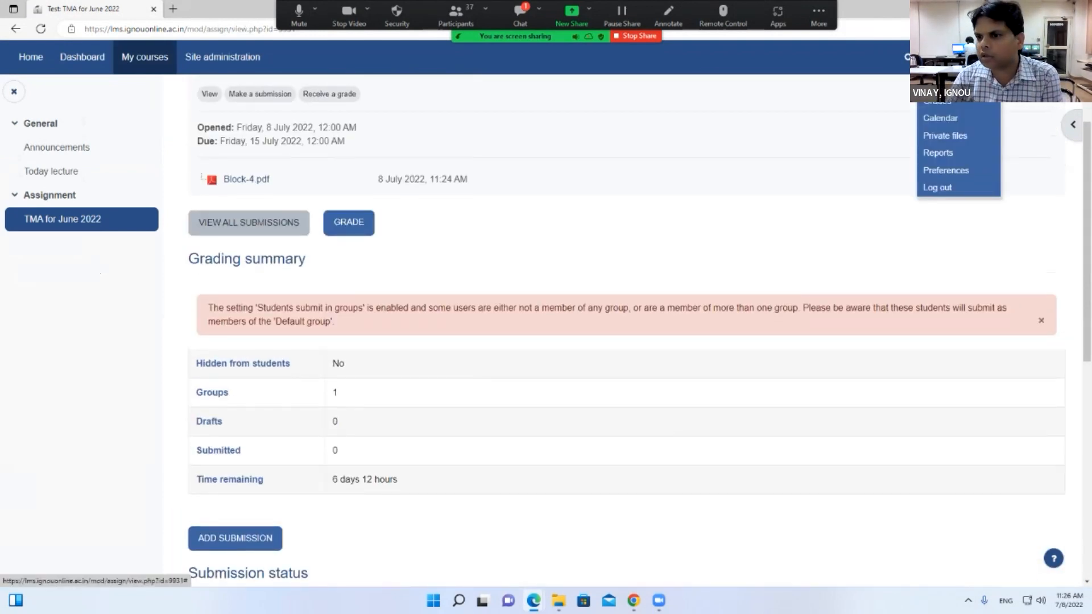
{"action": "left_click", "coordinate": [939, 83]}
{"action": "right_click", "coordinate": [617, 137]}
{"action": "left_click", "coordinate": [618, 136]}
{"action": "scroll", "coordinate": [312, 355], "scroll_direction": "down", "scroll_amount": 8}
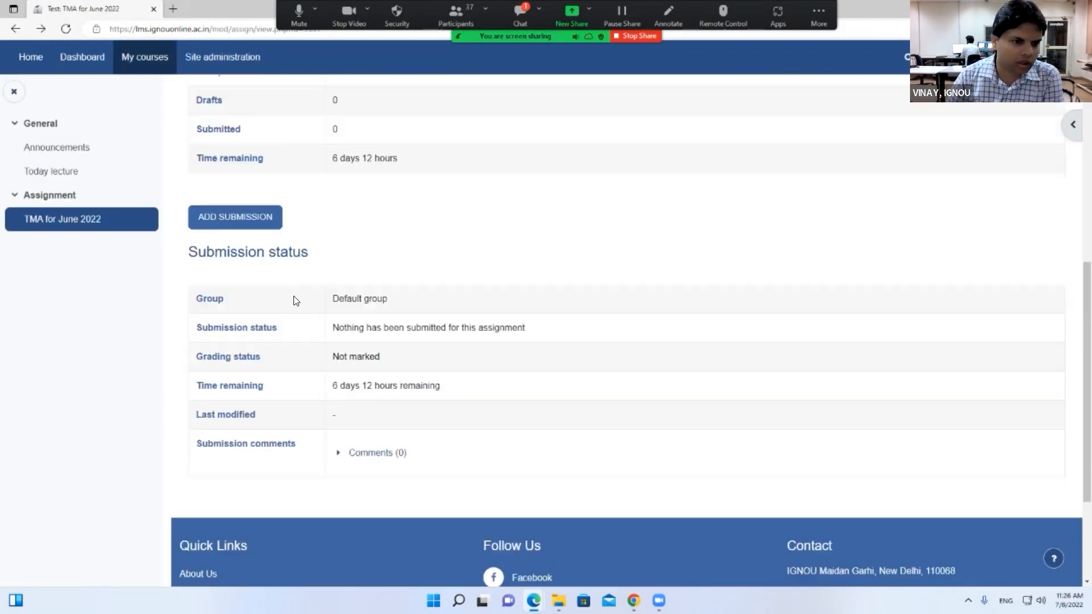
{"action": "scroll", "coordinate": [261, 174], "scroll_direction": "up", "scroll_amount": 2}
Start a submission, choose Upload a file, browse the Desktop, then close the Open dialog unused
{"action": "left_click", "coordinate": [273, 226]}
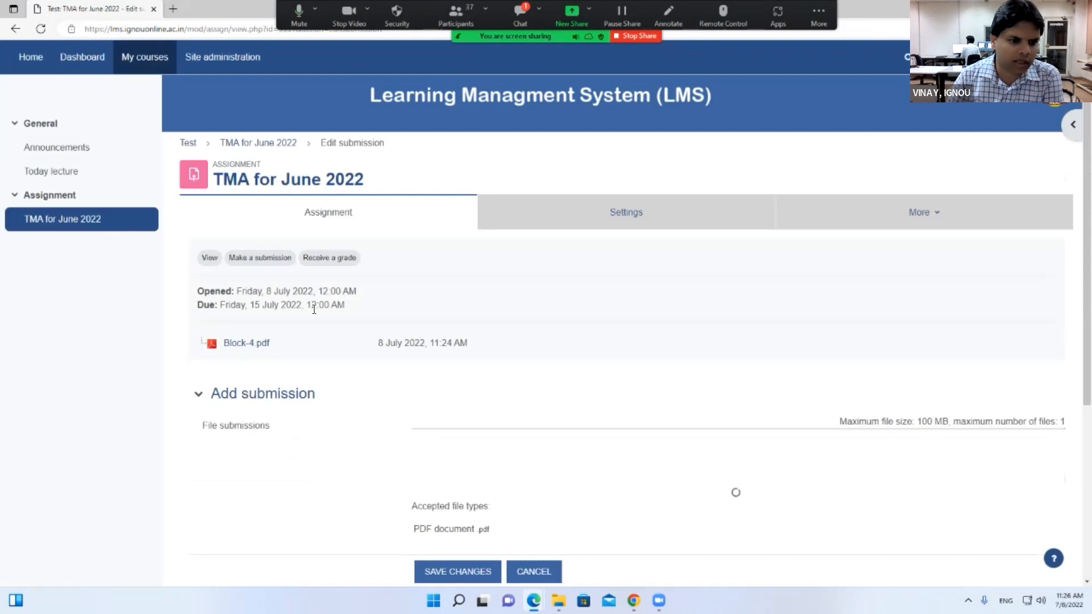
{"action": "scroll", "coordinate": [541, 258], "scroll_direction": "down", "scroll_amount": 4}
{"action": "left_click", "coordinate": [541, 260]}
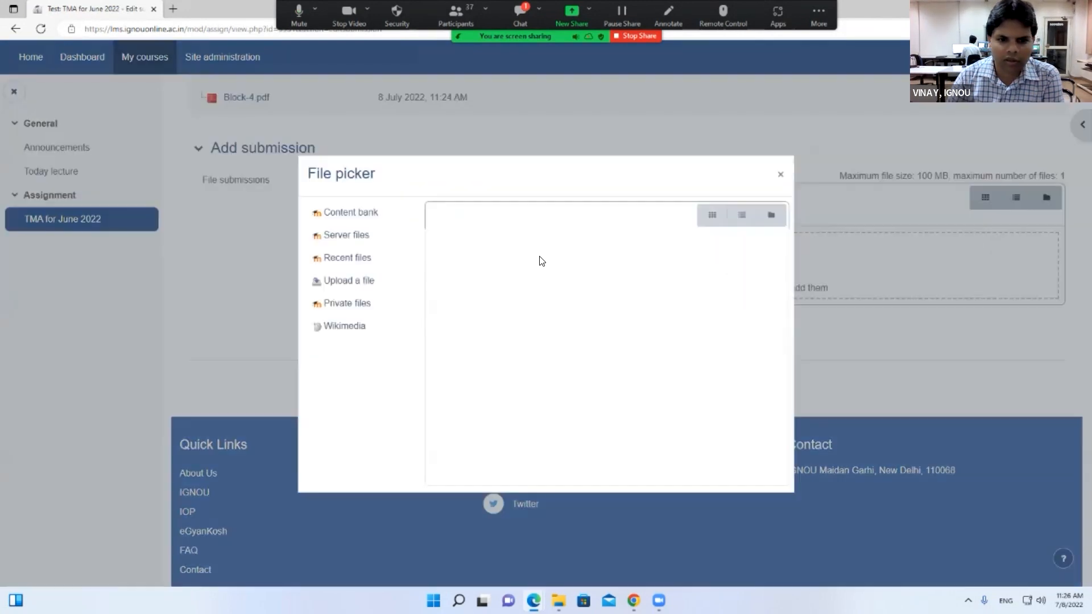
{"action": "left_click", "coordinate": [340, 281]}
{"action": "left_click", "coordinate": [454, 271]}
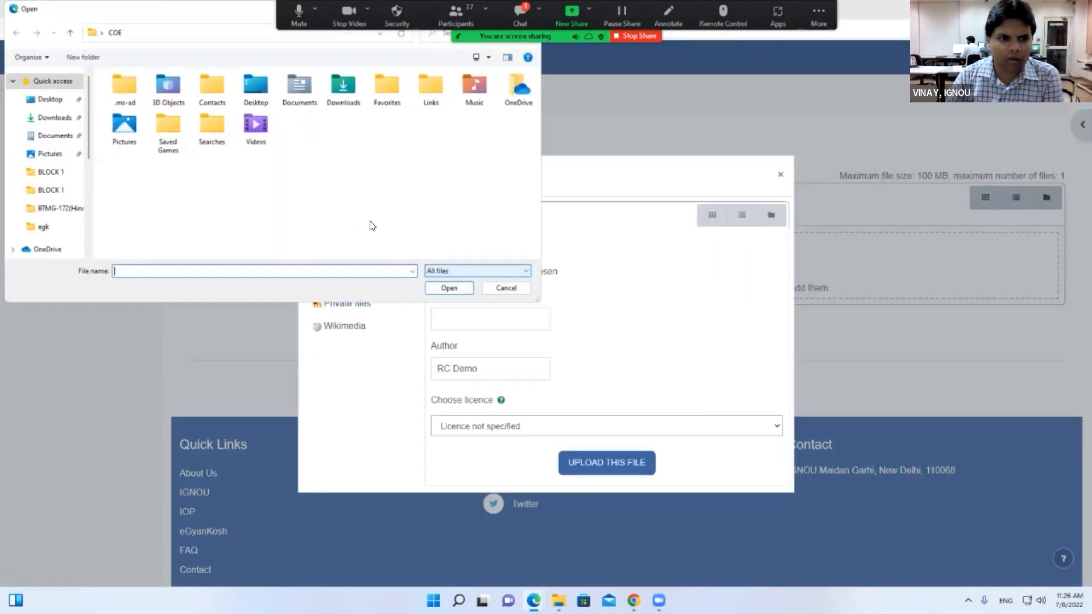
{"action": "double_click", "coordinate": [259, 97]}
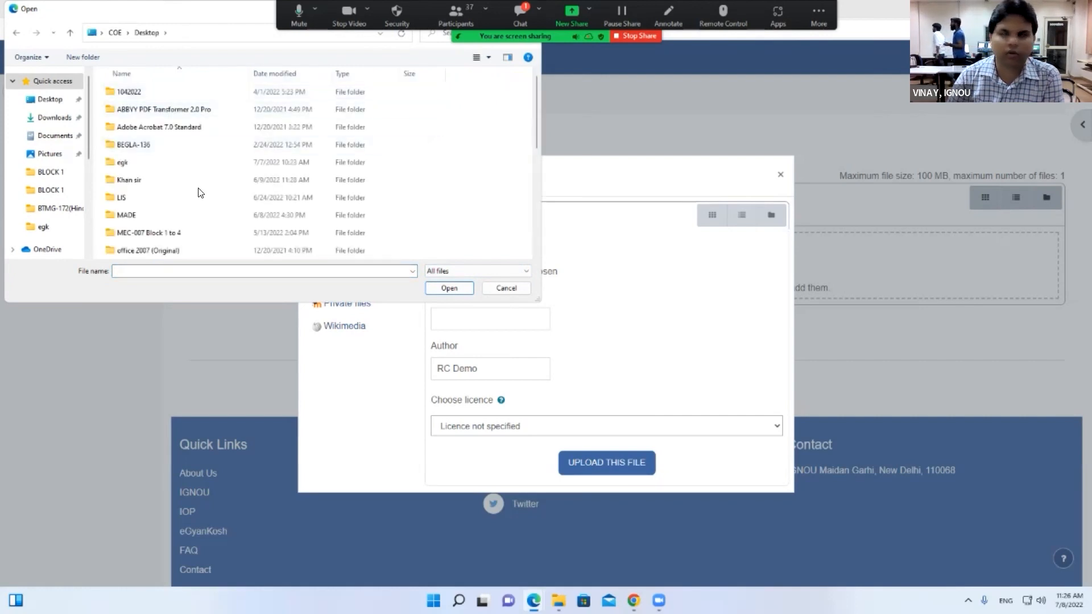
{"action": "scroll", "coordinate": [200, 196], "scroll_direction": "down", "scroll_amount": 5}
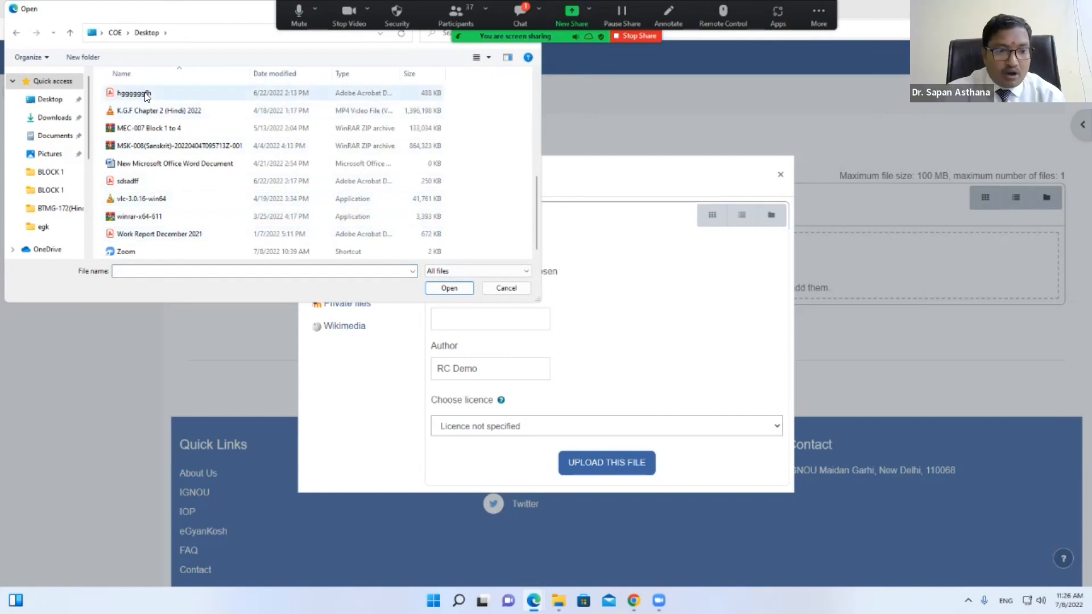
{"action": "left_click_drag", "start_coordinate": [190, 13], "coordinate": [234, 97]}
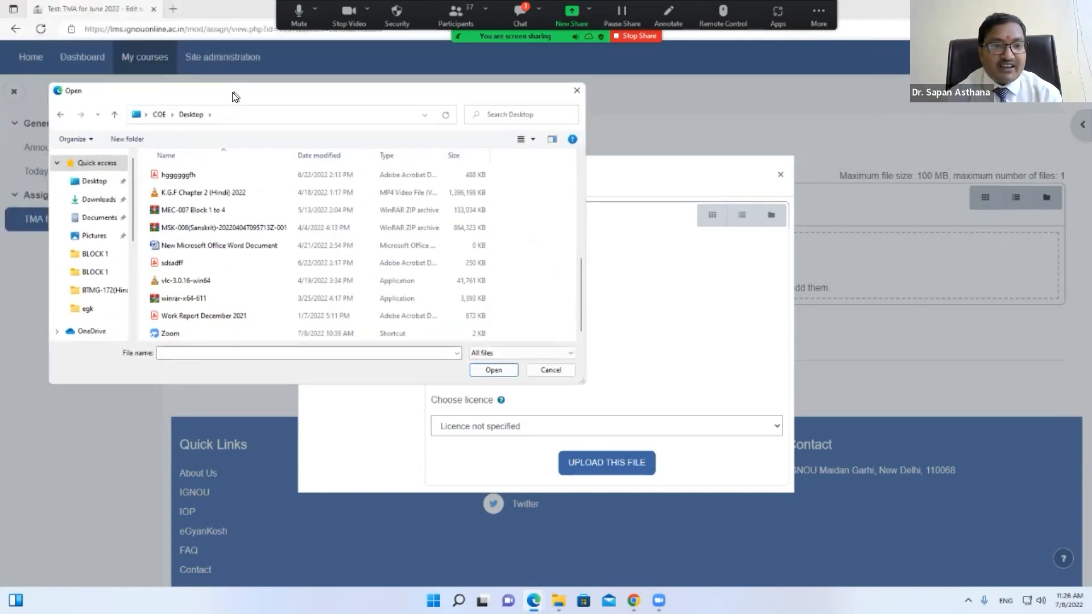
{"action": "left_click", "coordinate": [576, 94]}
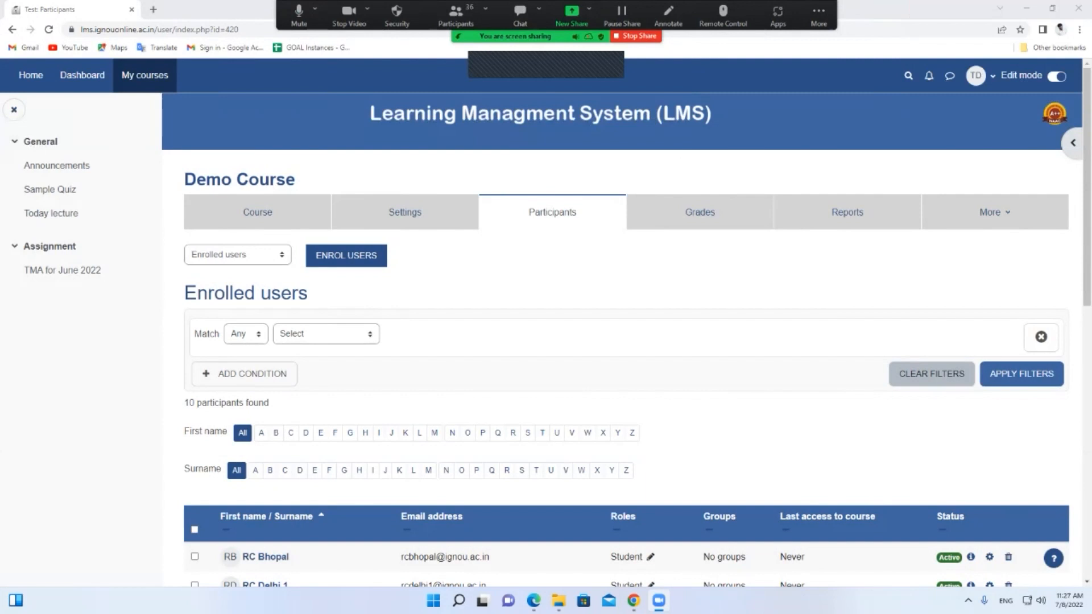
Raise the screen brightness to 100 and scroll through the Demo Course participants
{"action": "left_click", "coordinate": [1069, 601]}
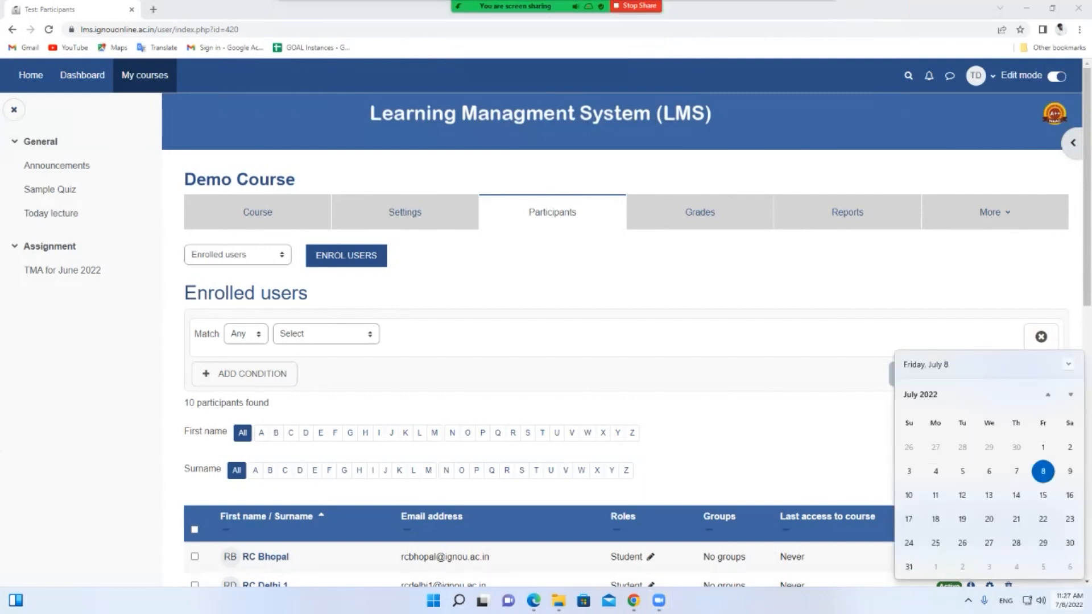
{"action": "left_click", "coordinate": [1034, 601]}
{"action": "left_click_drag", "start_coordinate": [1075, 499], "coordinate": [1051, 486]}
{"action": "left_click", "coordinate": [562, 149]}
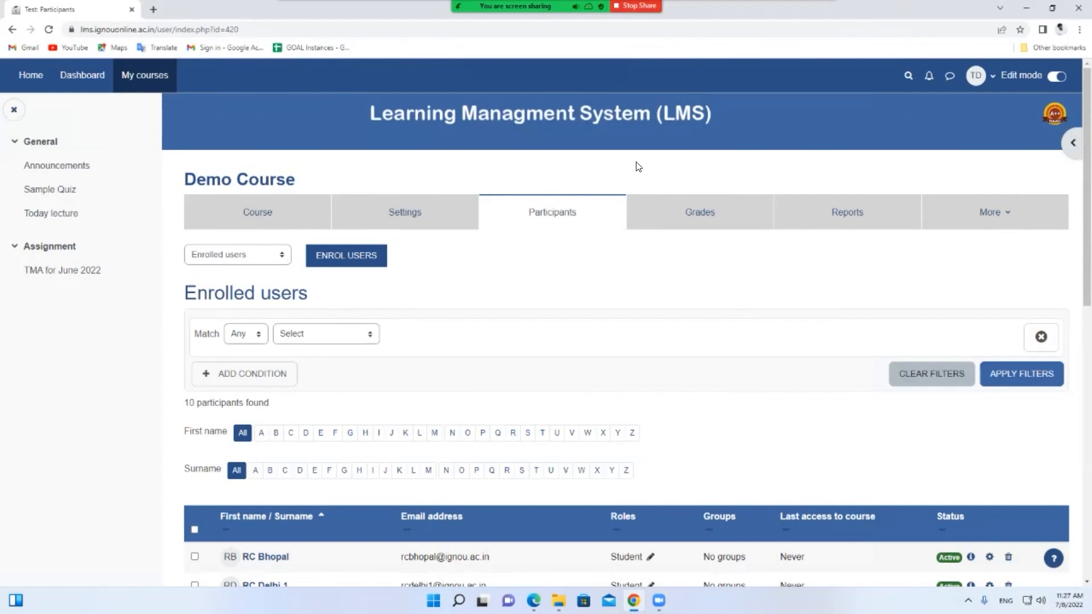
{"action": "scroll", "coordinate": [508, 313], "scroll_direction": "down", "scroll_amount": 4}
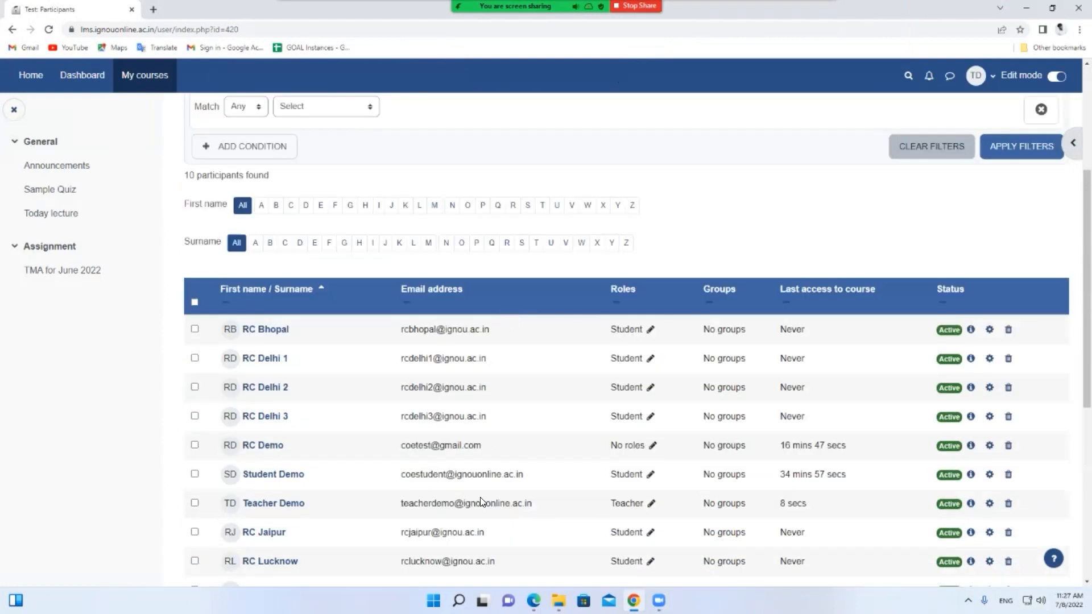
Close the file picker, leave the submission form and review the assignment's grading summary
{"action": "left_click", "coordinate": [470, 546]}
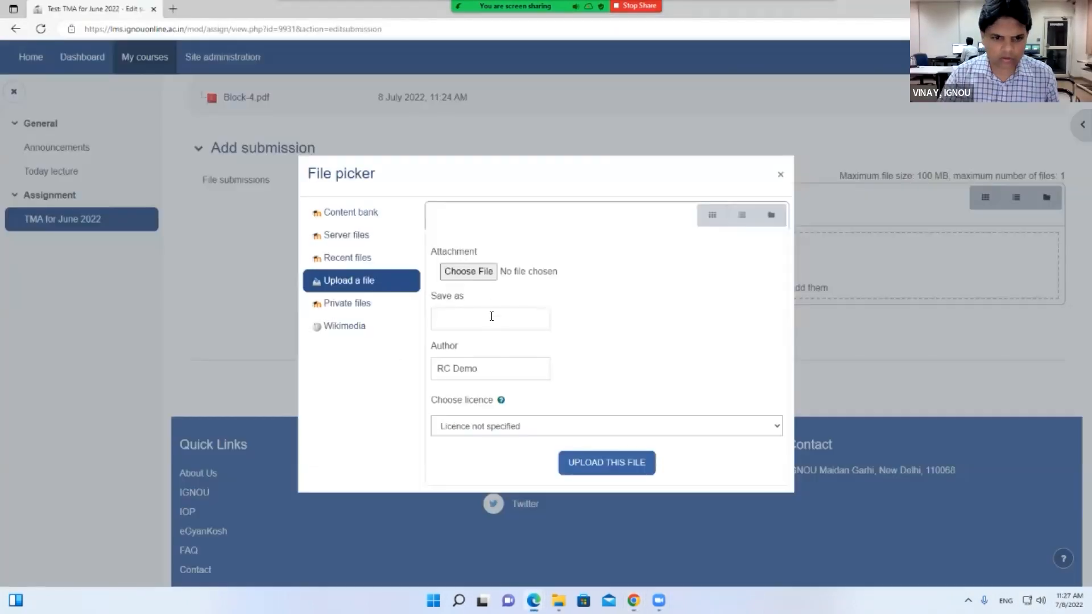
{"action": "left_click", "coordinate": [781, 176]}
{"action": "scroll", "coordinate": [392, 233], "scroll_direction": "up", "scroll_amount": 4}
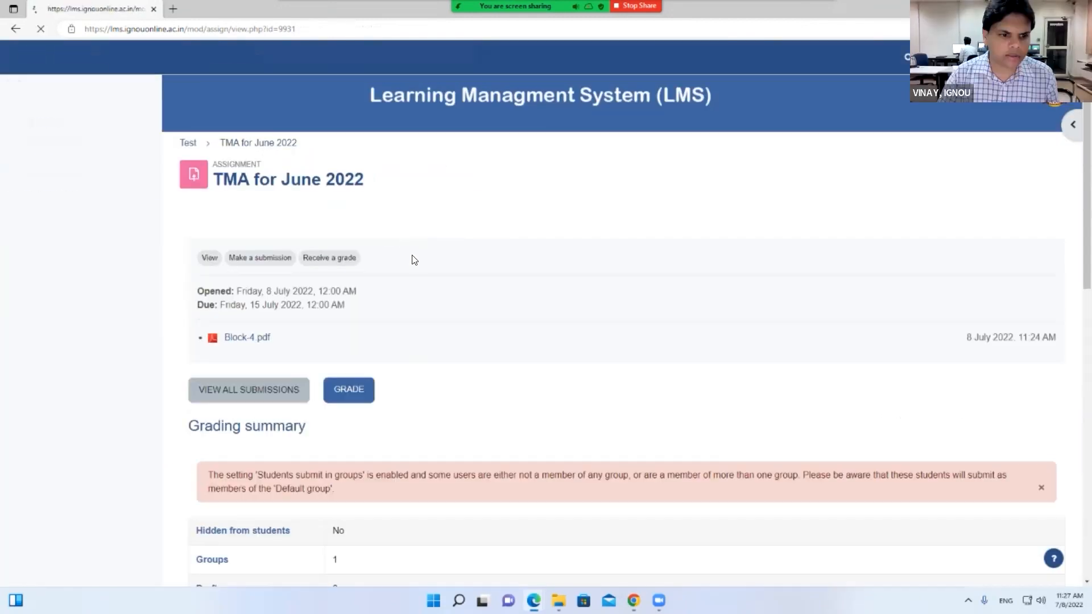
{"action": "scroll", "coordinate": [412, 258], "scroll_direction": "down", "scroll_amount": 3}
{"action": "scroll", "coordinate": [412, 261], "scroll_direction": "down", "scroll_amount": 3}
{"action": "scroll", "coordinate": [412, 263], "scroll_direction": "down", "scroll_amount": 3}
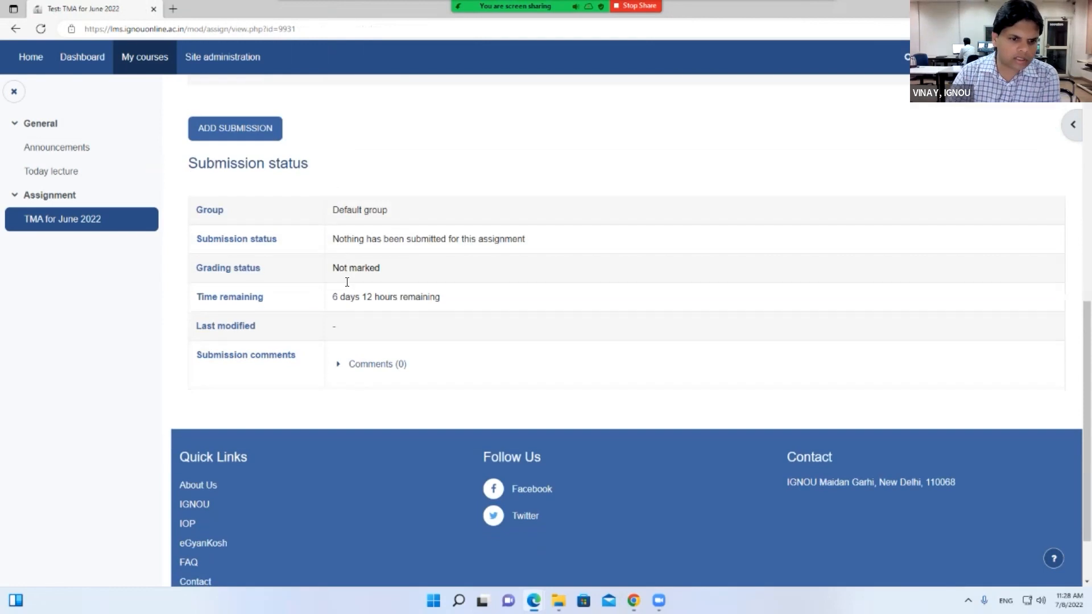
{"action": "scroll", "coordinate": [421, 273], "scroll_direction": "up", "scroll_amount": 8}
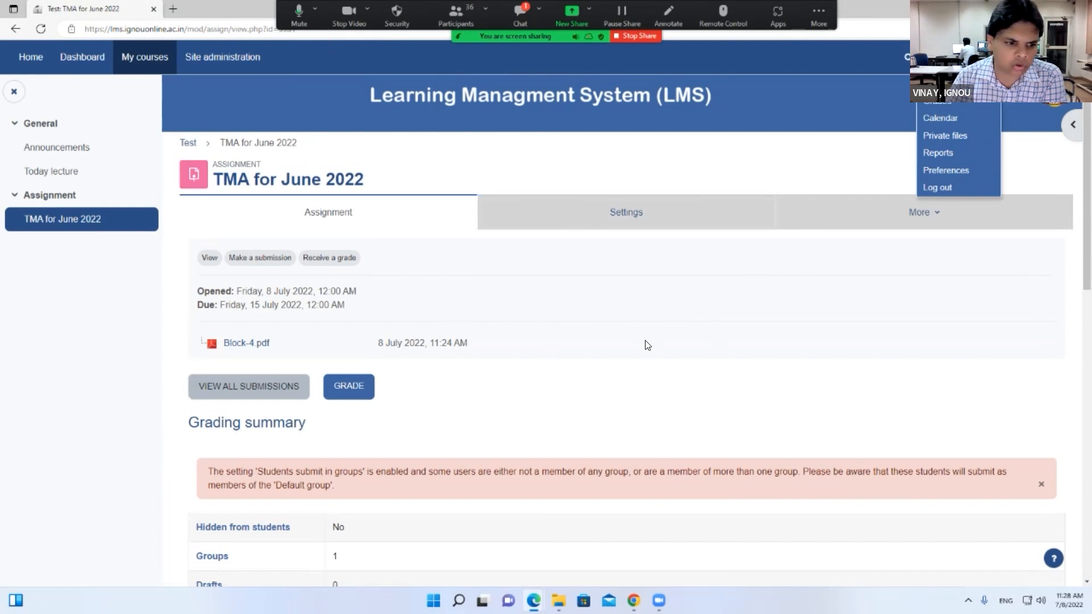
{"action": "scroll", "coordinate": [647, 344], "scroll_direction": "down", "scroll_amount": 3}
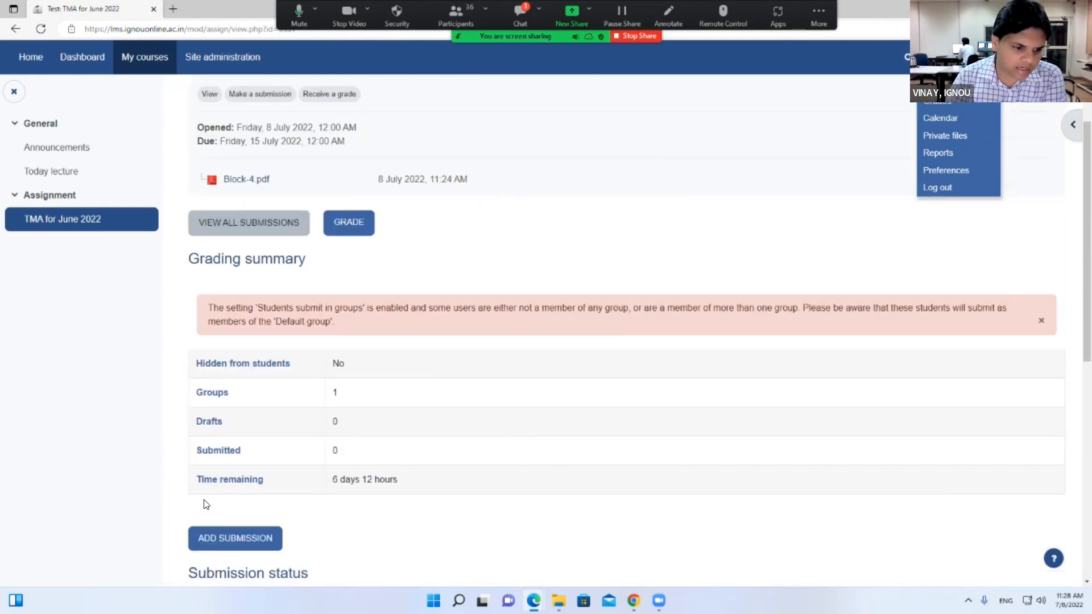
{"action": "left_click_drag", "start_coordinate": [187, 317], "coordinate": [346, 484]}
{"action": "left_click", "coordinate": [346, 484]}
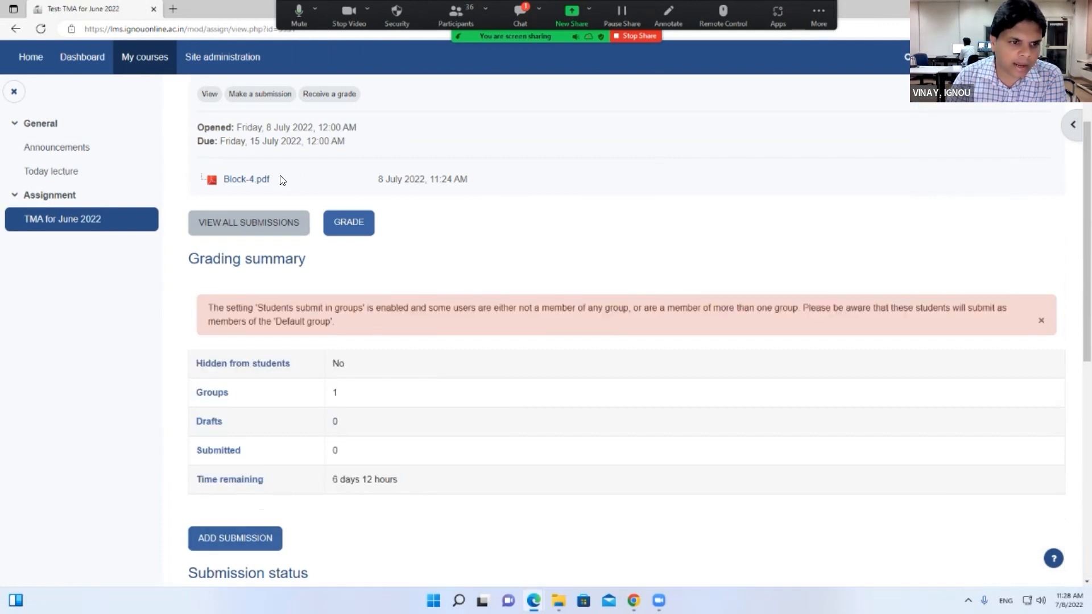
{"action": "scroll", "coordinate": [248, 188], "scroll_direction": "up", "scroll_amount": 1}
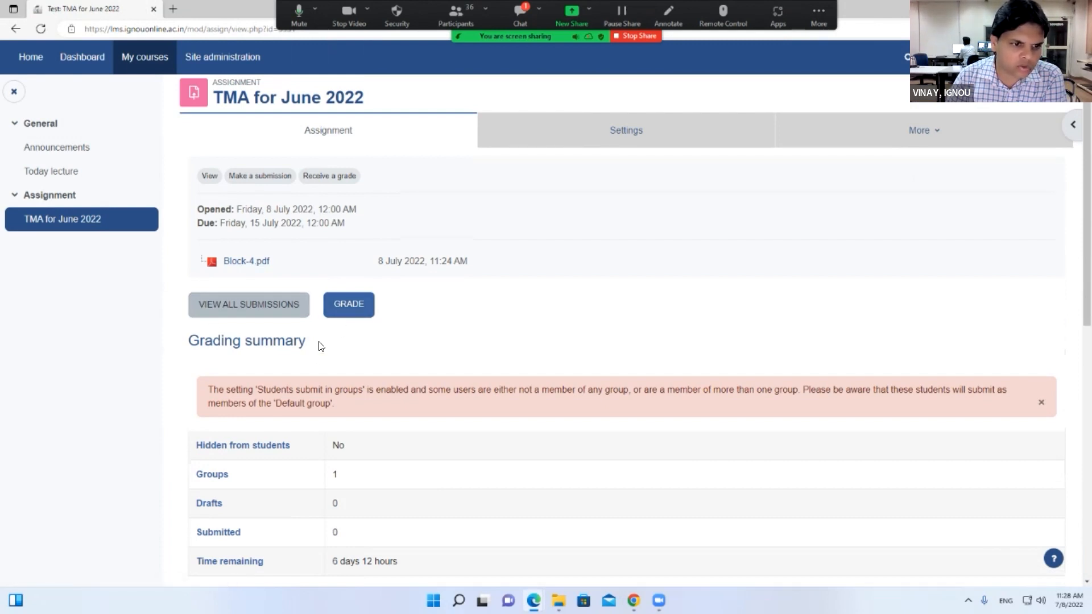
{"action": "scroll", "coordinate": [319, 346], "scroll_direction": "down", "scroll_amount": 3}
{"action": "scroll", "coordinate": [231, 377], "scroll_direction": "up", "scroll_amount": 3}
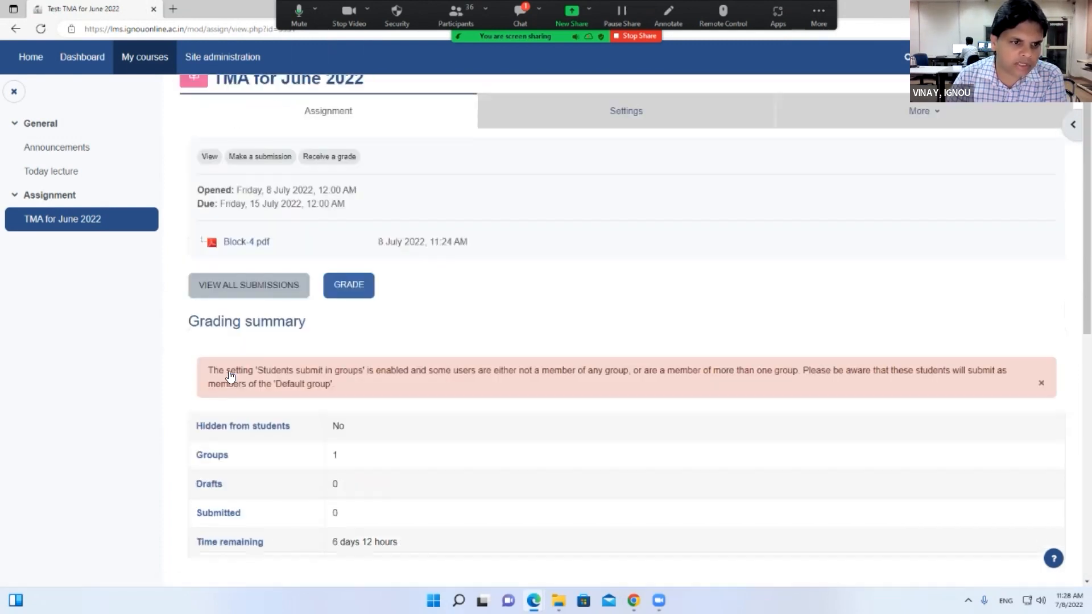
Download the Block-4.pdf brief and open the Add submission form
{"action": "left_click", "coordinate": [234, 261]}
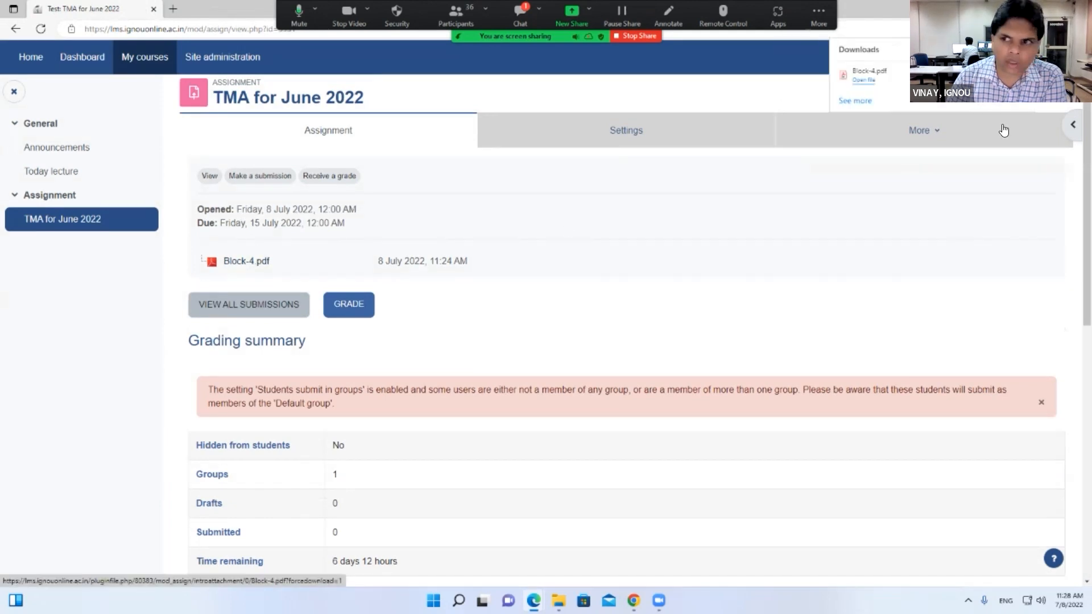
{"action": "scroll", "coordinate": [460, 424], "scroll_direction": "down", "scroll_amount": 6}
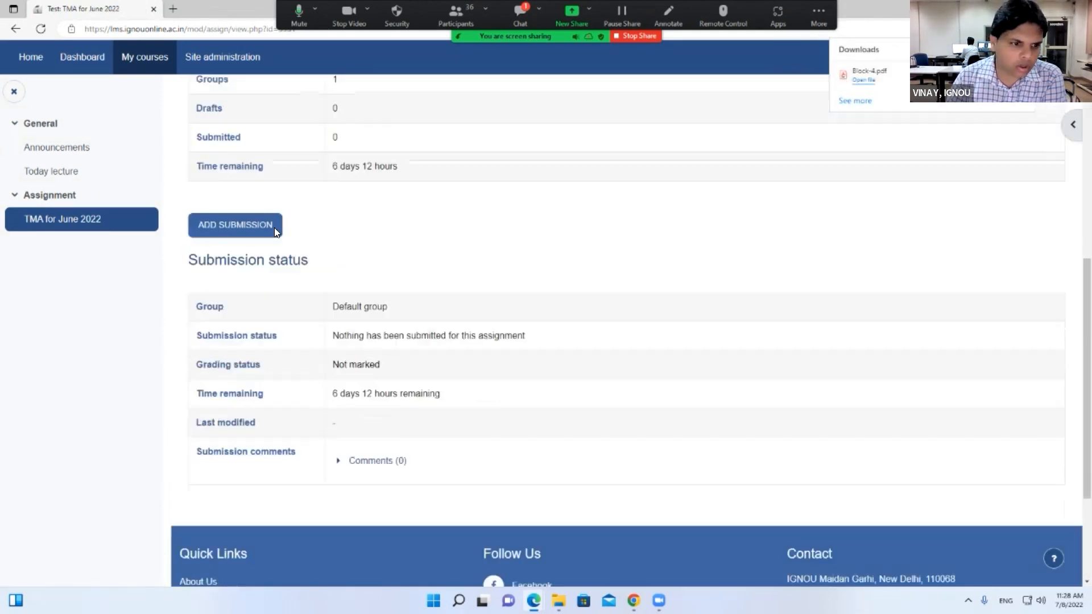
{"action": "left_click", "coordinate": [268, 211]}
{"action": "scroll", "coordinate": [510, 426], "scroll_direction": "down", "scroll_amount": 3}
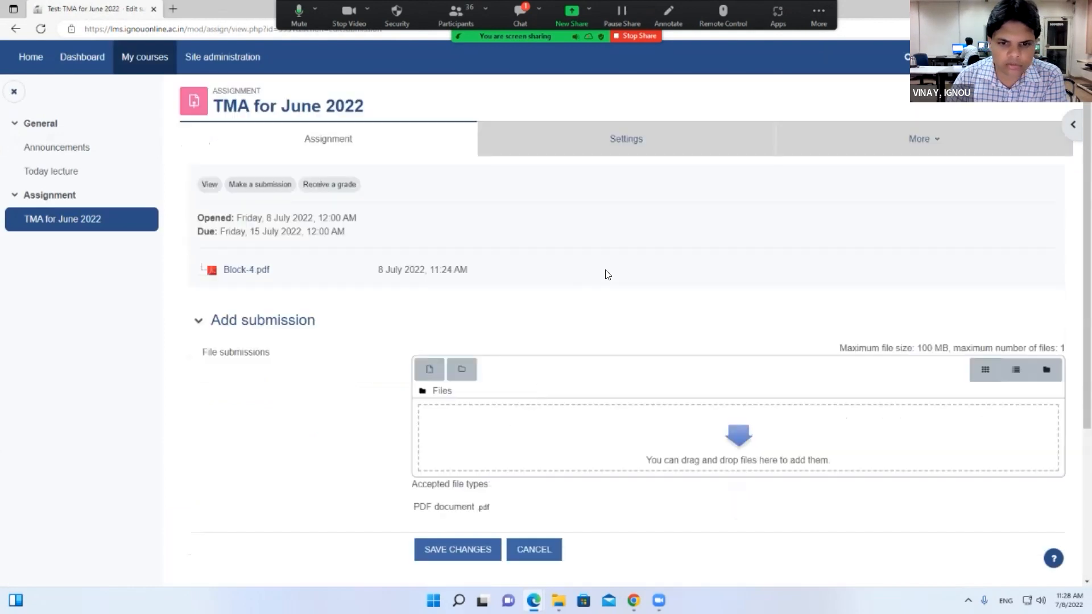
Open the file picker and close it again without attaching any file
{"action": "left_click", "coordinate": [430, 279]}
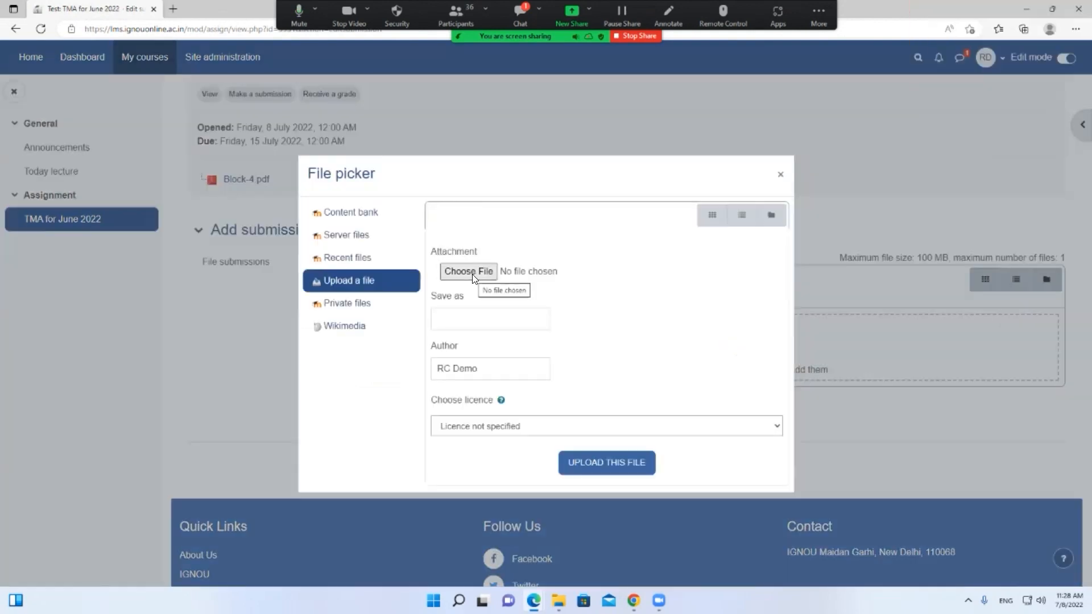
{"action": "left_click", "coordinate": [472, 272]}
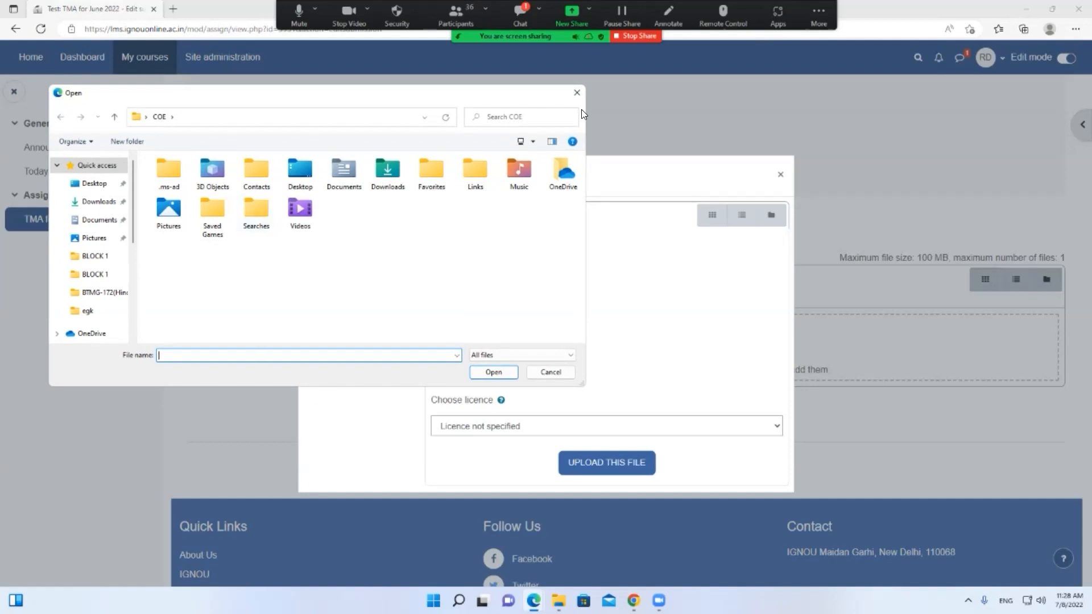
{"action": "left_click", "coordinate": [578, 92]}
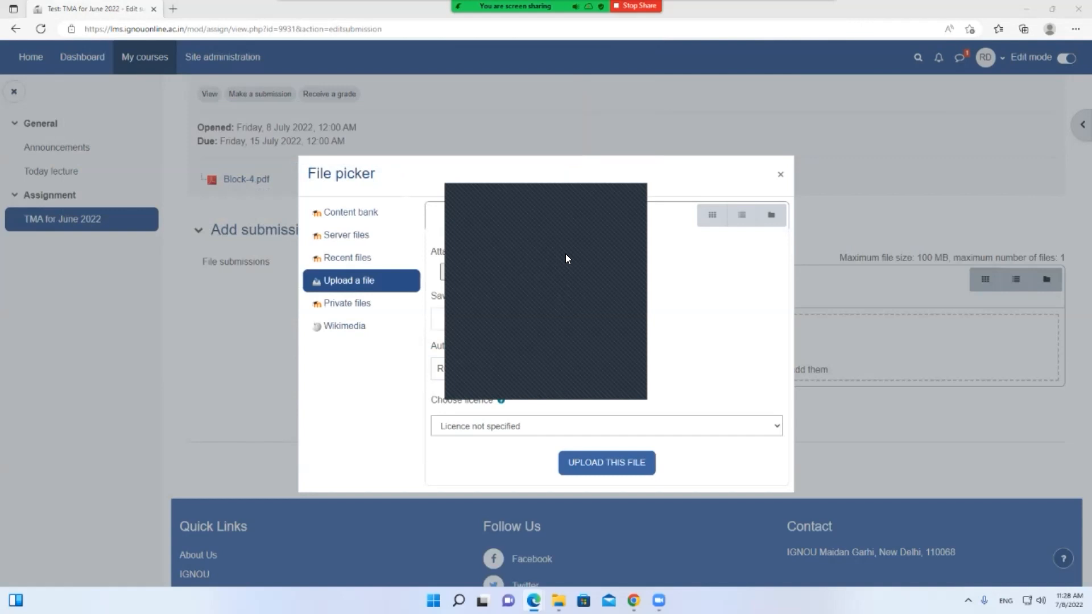
{"action": "left_click", "coordinate": [636, 194]}
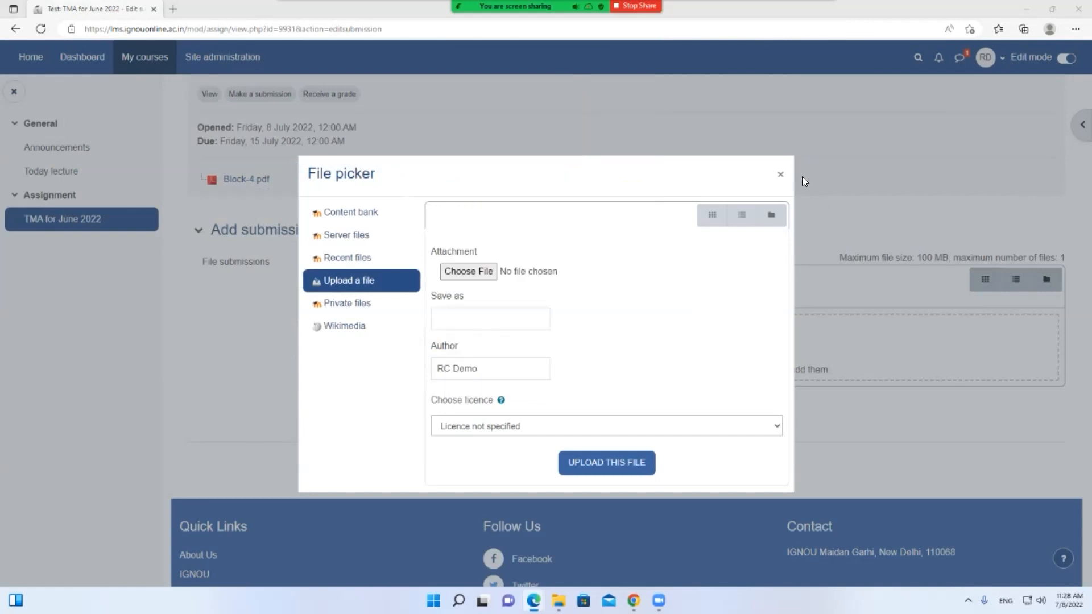
{"action": "left_click", "coordinate": [781, 176]}
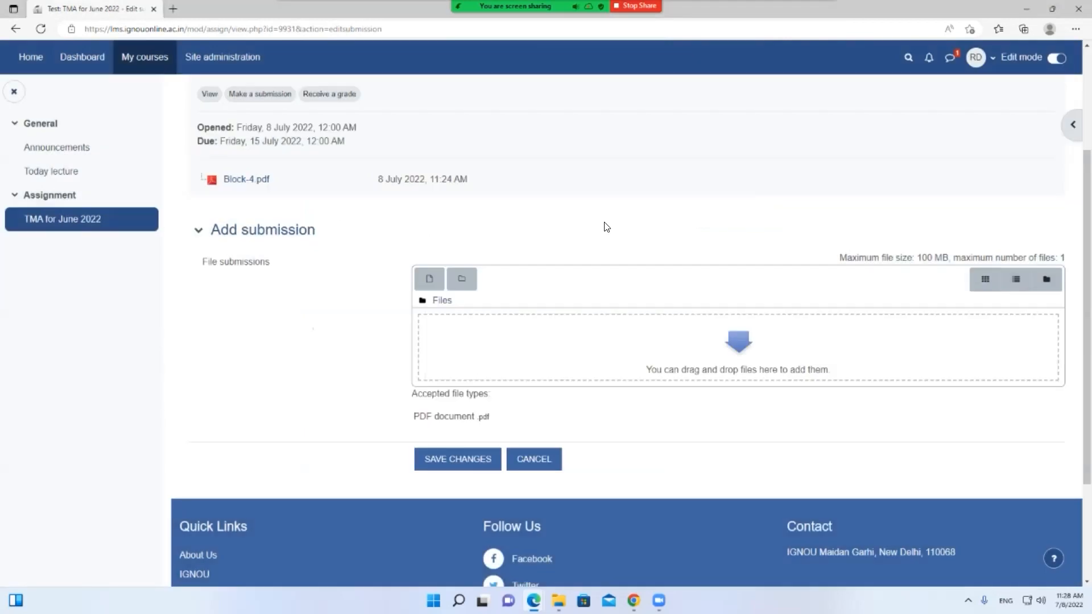
Zoom the page to 150%, check the meeting chat, and close the course index panel
{"action": "key", "text": "ctrl+plus"}
{"action": "key", "text": "ctrl+plus"}
{"action": "key", "text": "ctrl+plus"}
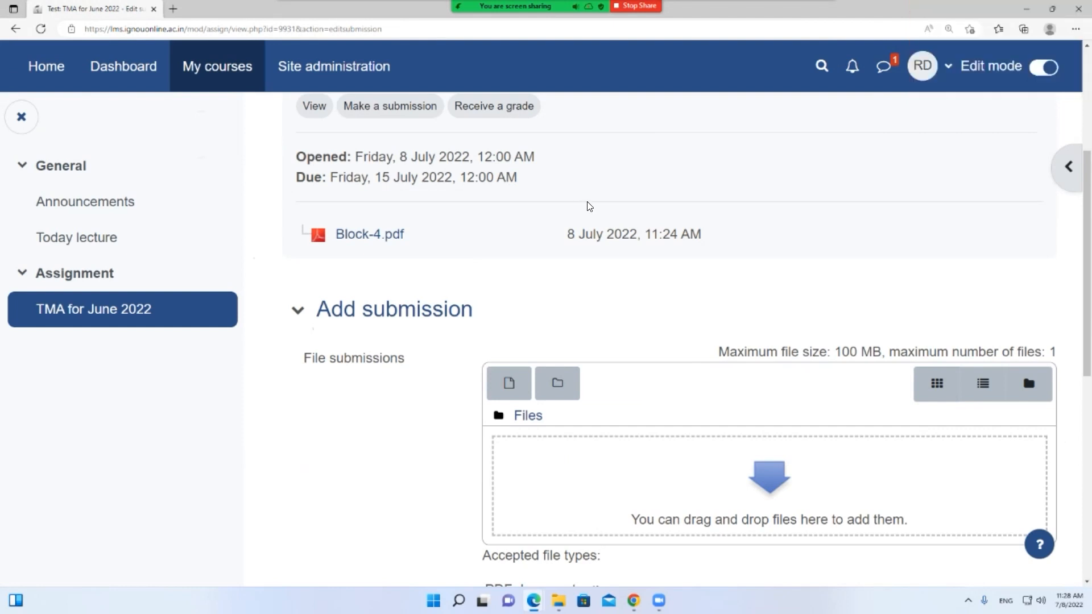
{"action": "scroll", "coordinate": [624, 221], "scroll_direction": "down", "scroll_amount": 2}
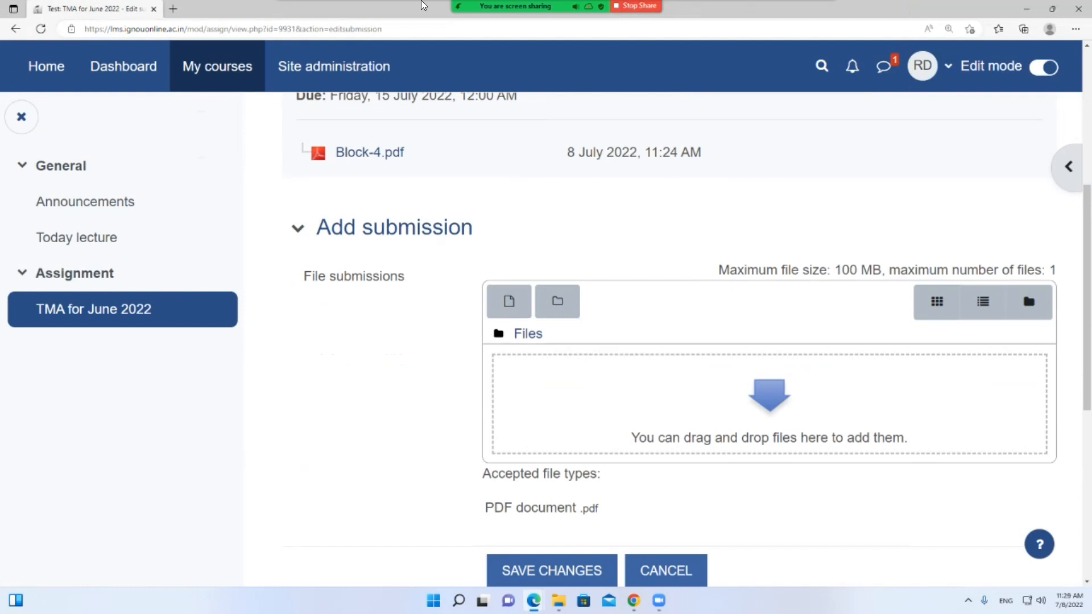
{"action": "mouse_move", "coordinate": [421, 5]}
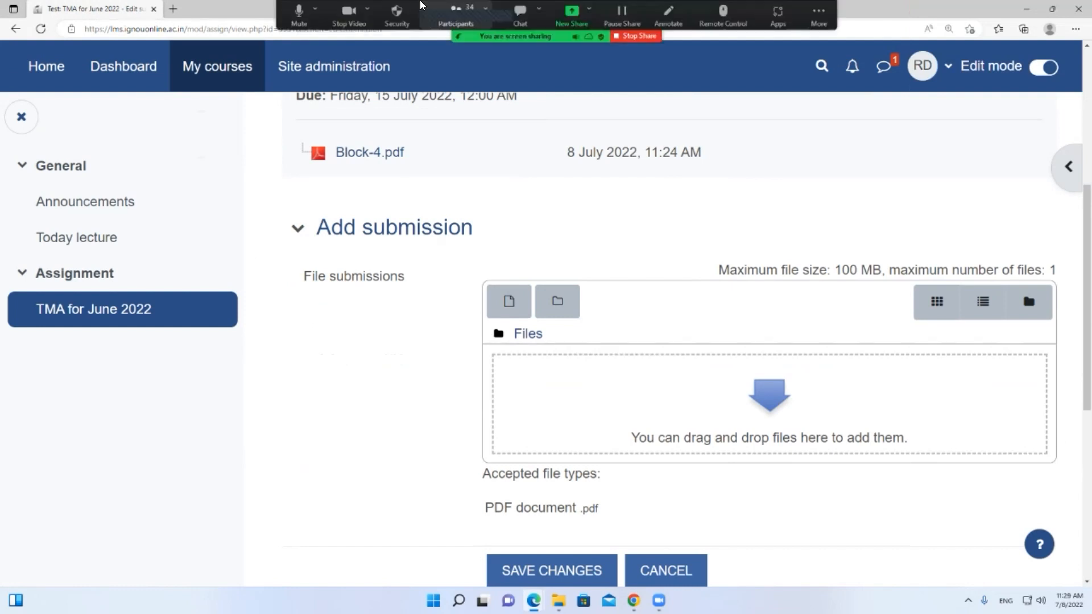
{"action": "left_click", "coordinate": [519, 15]}
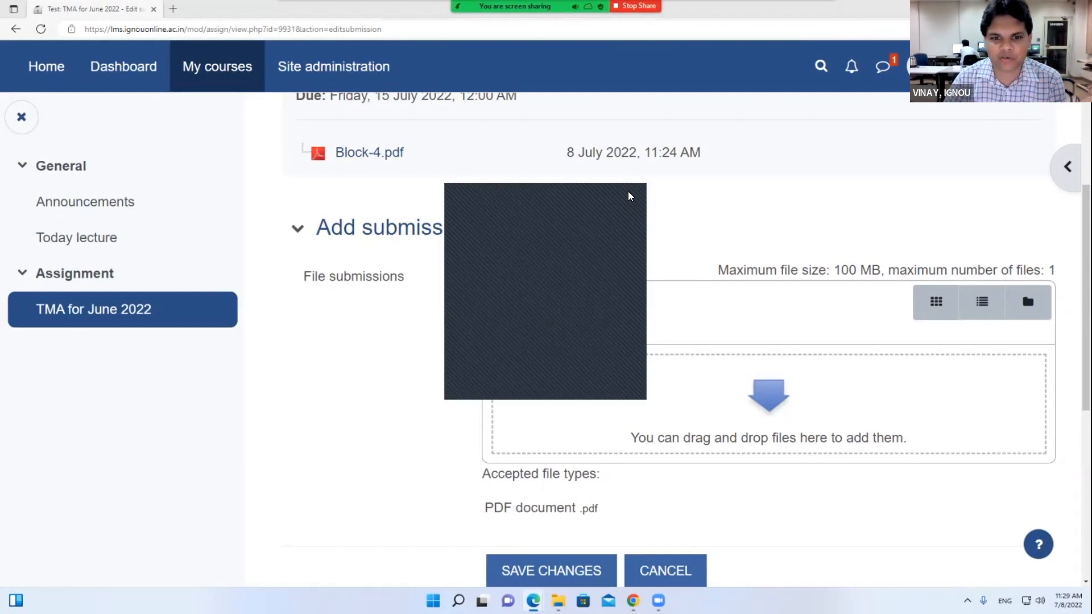
{"action": "scroll", "coordinate": [477, 218], "scroll_direction": "up", "scroll_amount": 4}
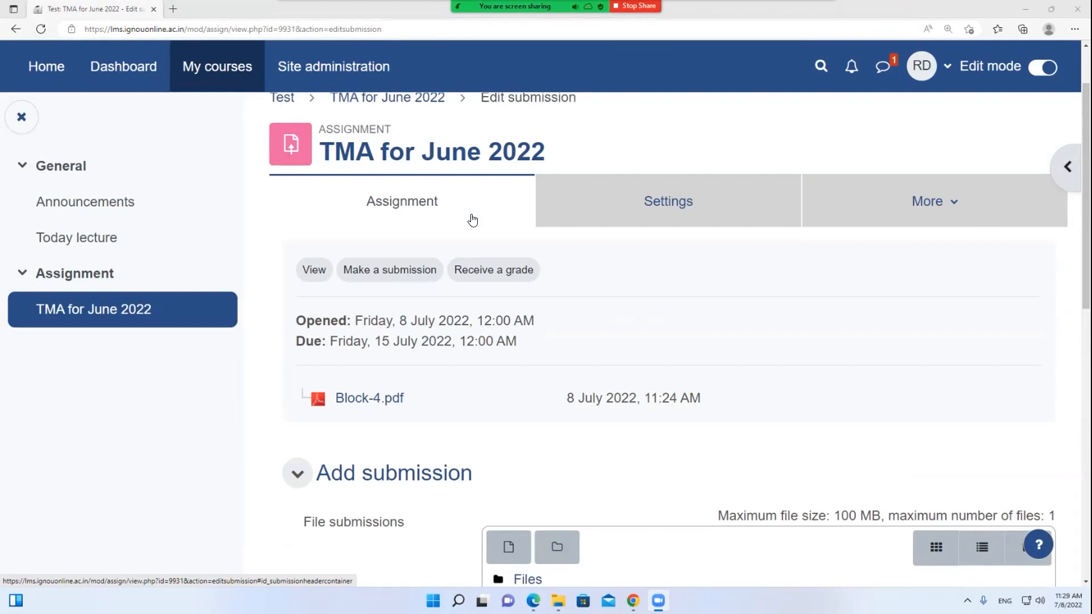
{"action": "scroll", "coordinate": [472, 219], "scroll_direction": "up", "scroll_amount": 2}
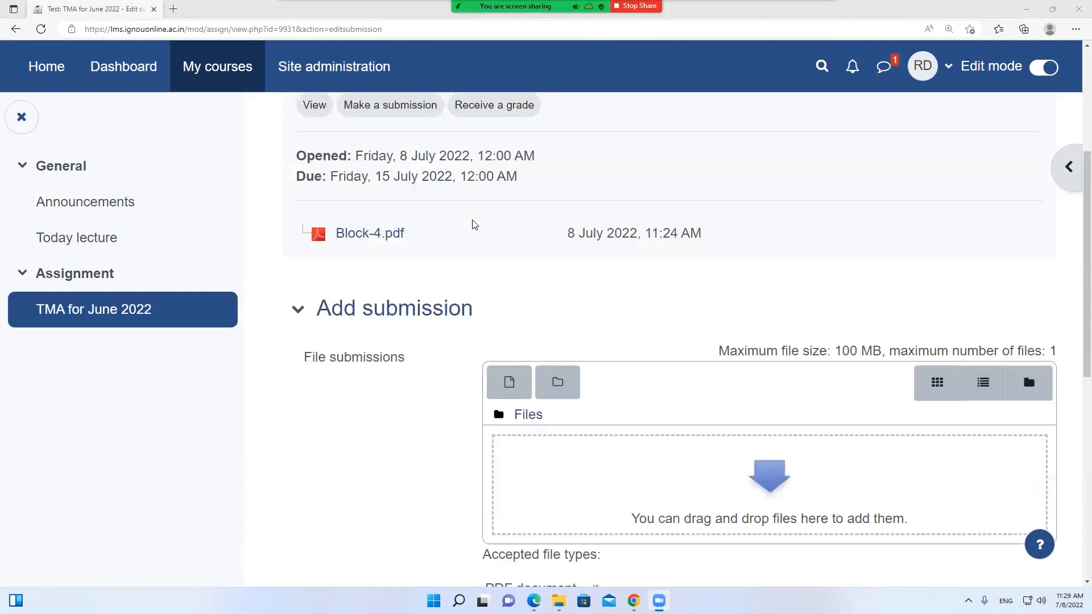
{"action": "scroll", "coordinate": [473, 221], "scroll_direction": "up", "scroll_amount": 4}
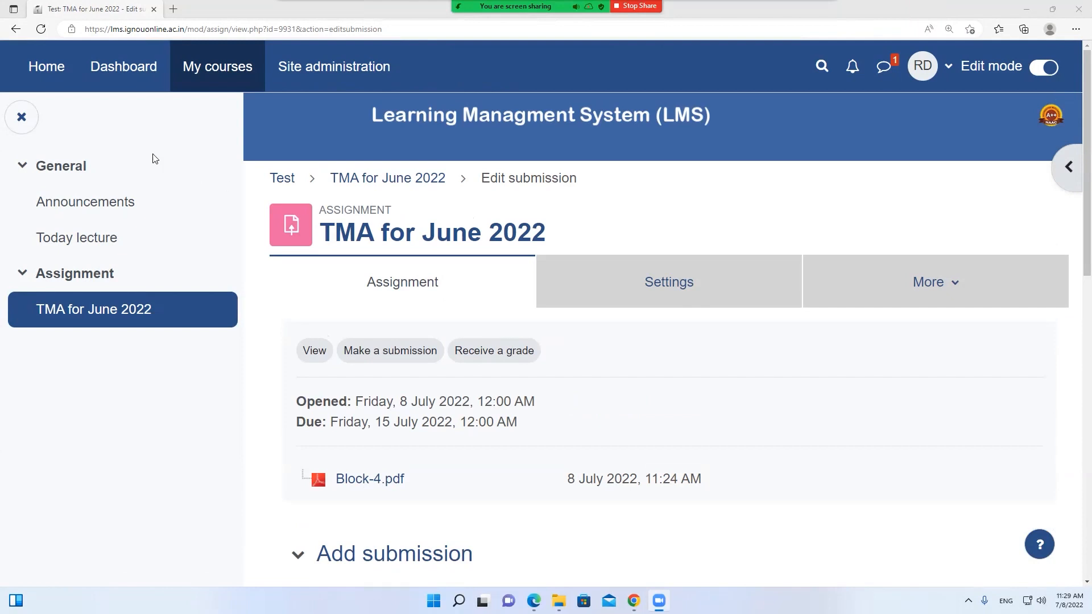
{"action": "left_click", "coordinate": [21, 118]}
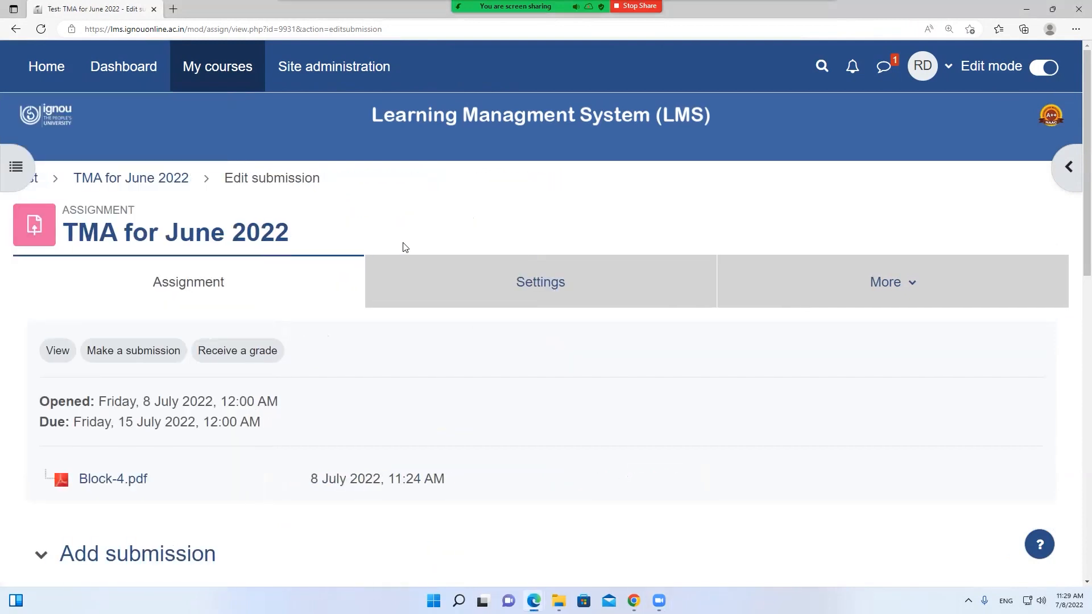
Attach cxjhgvfhxr.pdf to the TMA for June 2022 submission and save the changes
{"action": "scroll", "coordinate": [404, 248], "scroll_direction": "down", "scroll_amount": 5}
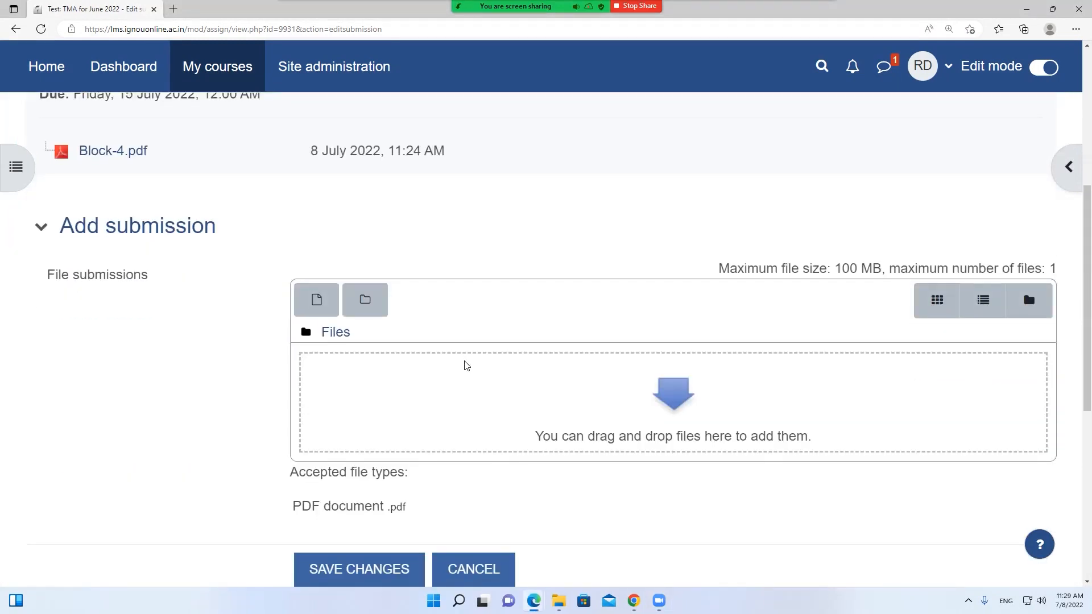
{"action": "left_click", "coordinate": [464, 364]}
{"action": "left_click", "coordinate": [455, 256]}
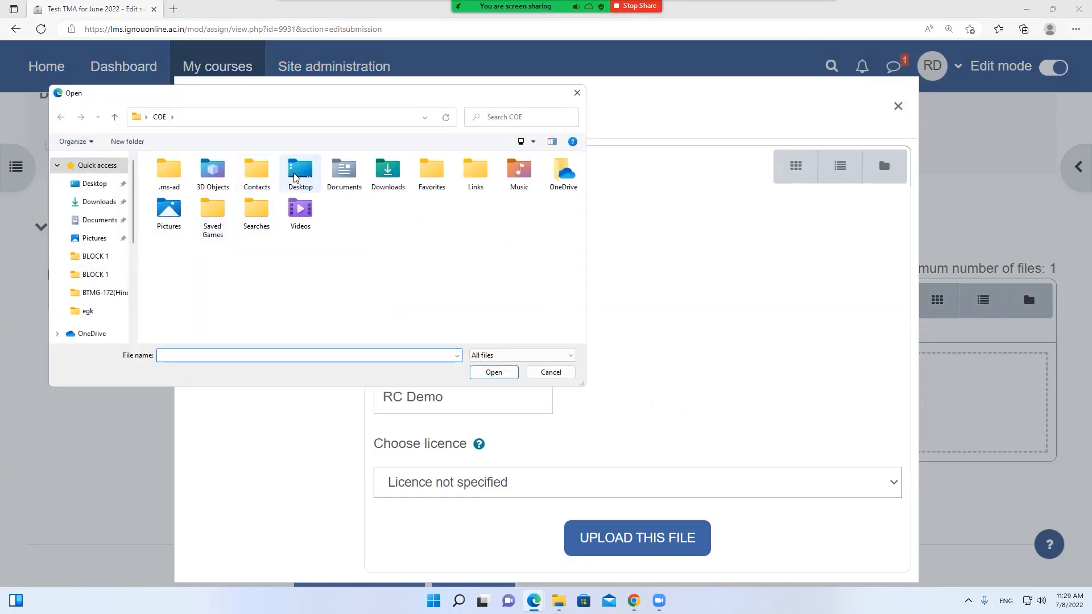
{"action": "scroll", "coordinate": [254, 268], "scroll_direction": "down", "scroll_amount": 5}
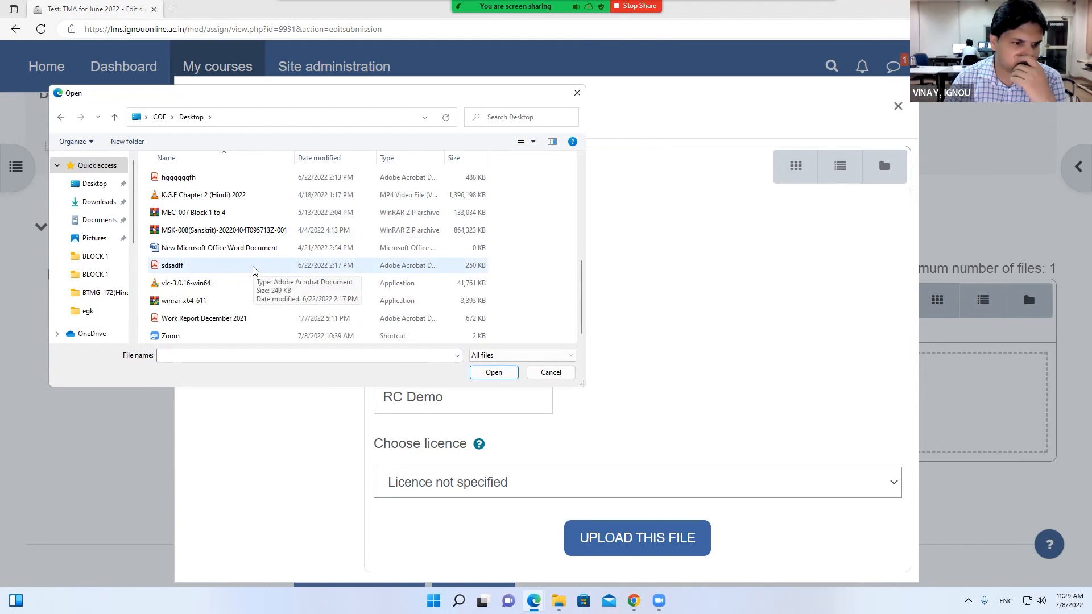
{"action": "scroll", "coordinate": [254, 272], "scroll_direction": "up", "scroll_amount": 3}
{"action": "scroll", "coordinate": [253, 269], "scroll_direction": "down", "scroll_amount": 2}
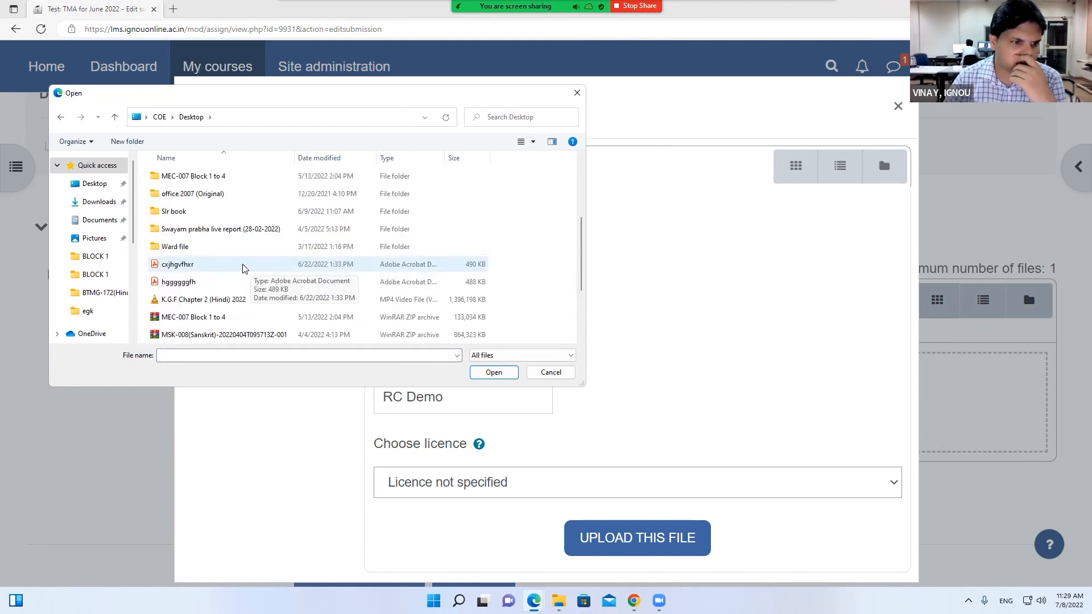
{"action": "double_click", "coordinate": [243, 266]}
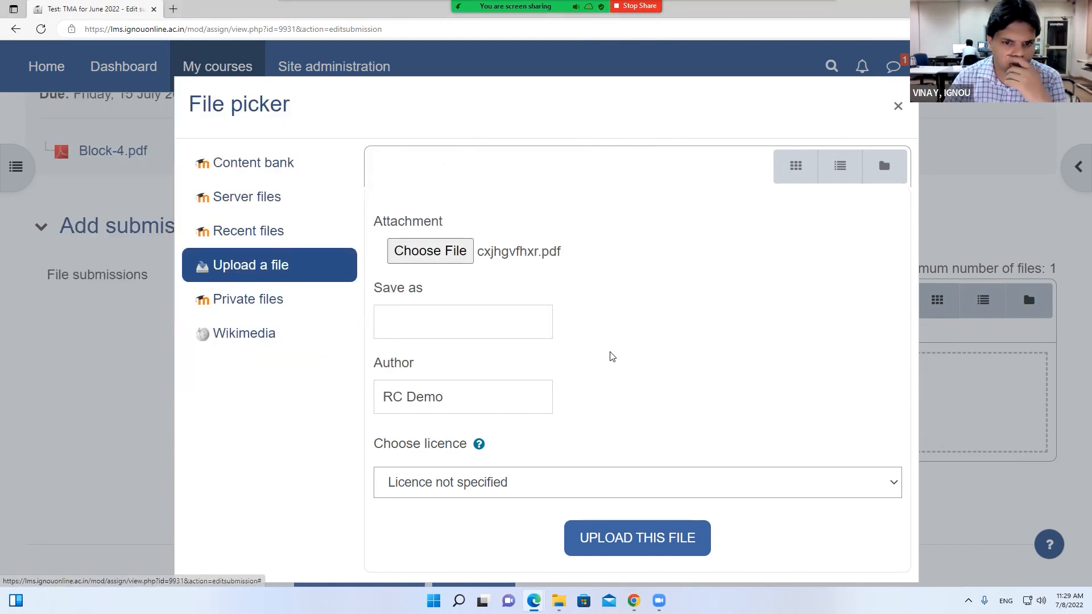
{"action": "left_click", "coordinate": [649, 555]}
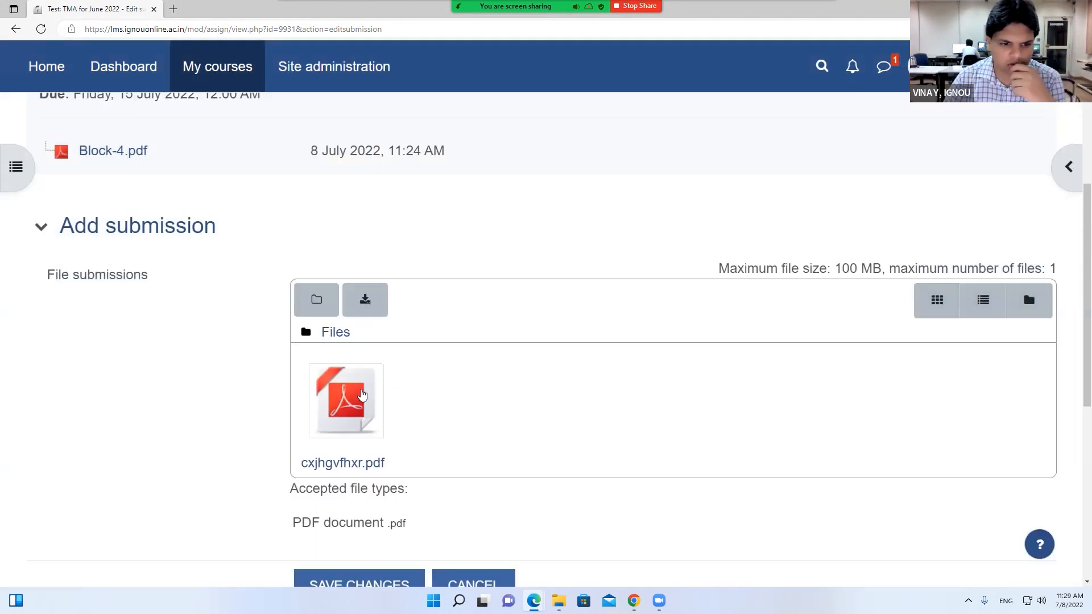
{"action": "scroll", "coordinate": [364, 396], "scroll_direction": "down", "scroll_amount": 3}
{"action": "scroll", "coordinate": [421, 370], "scroll_direction": "down", "scroll_amount": 1}
{"action": "left_click", "coordinate": [379, 354]}
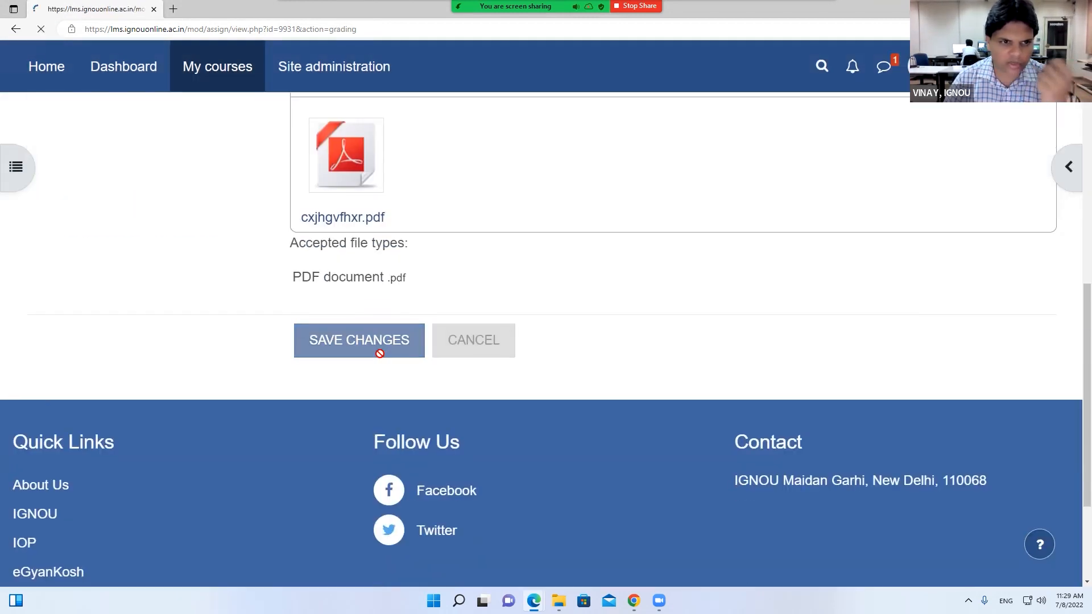
{"action": "scroll", "coordinate": [382, 359], "scroll_direction": "down", "scroll_amount": 10}
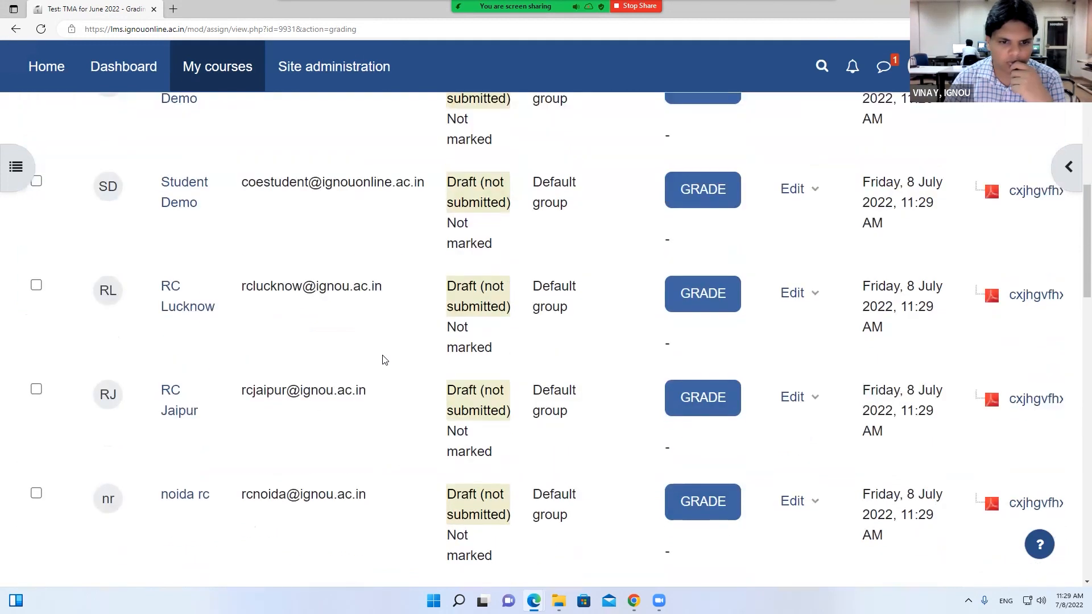
{"action": "scroll", "coordinate": [384, 359], "scroll_direction": "up", "scroll_amount": 10}
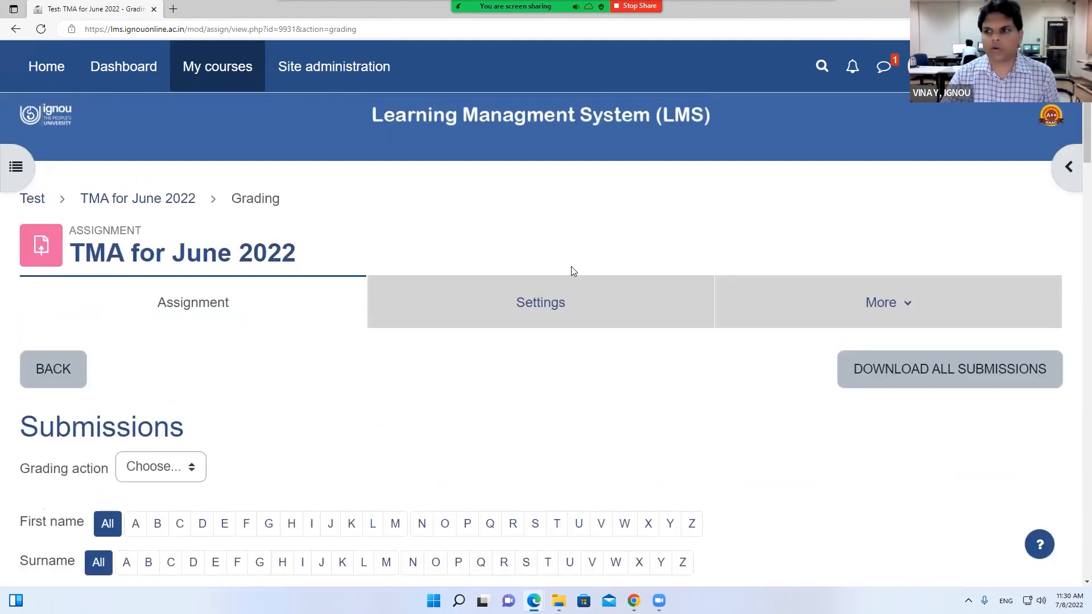
{"action": "scroll", "coordinate": [571, 265], "scroll_direction": "down", "scroll_amount": 1, "text": "ctrl"}
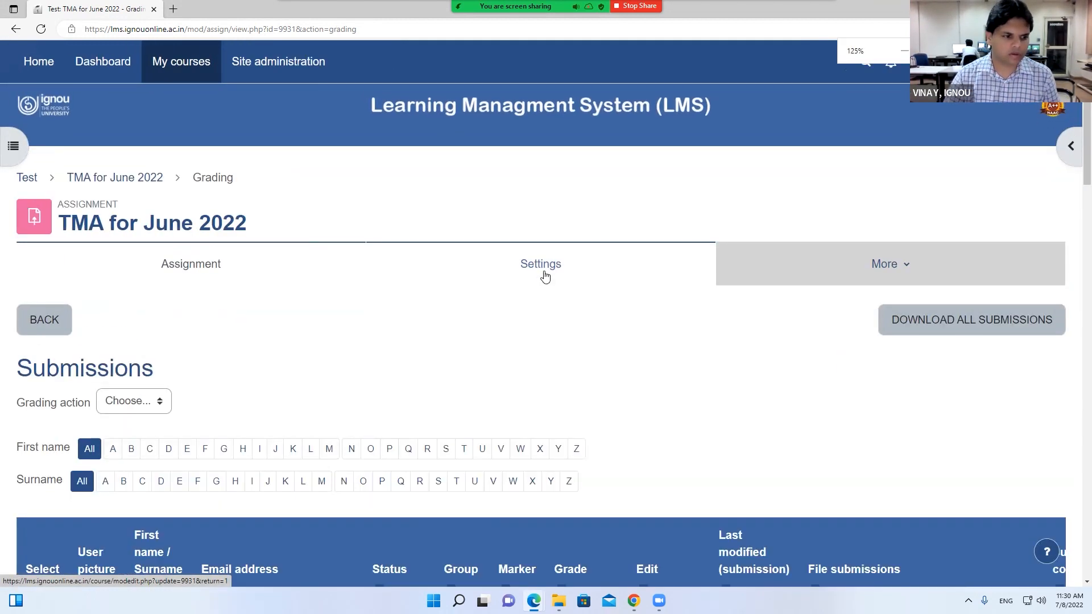
{"action": "scroll", "coordinate": [514, 290], "scroll_direction": "down", "scroll_amount": 5}
{"action": "scroll", "coordinate": [512, 288], "scroll_direction": "up", "scroll_amount": 5}
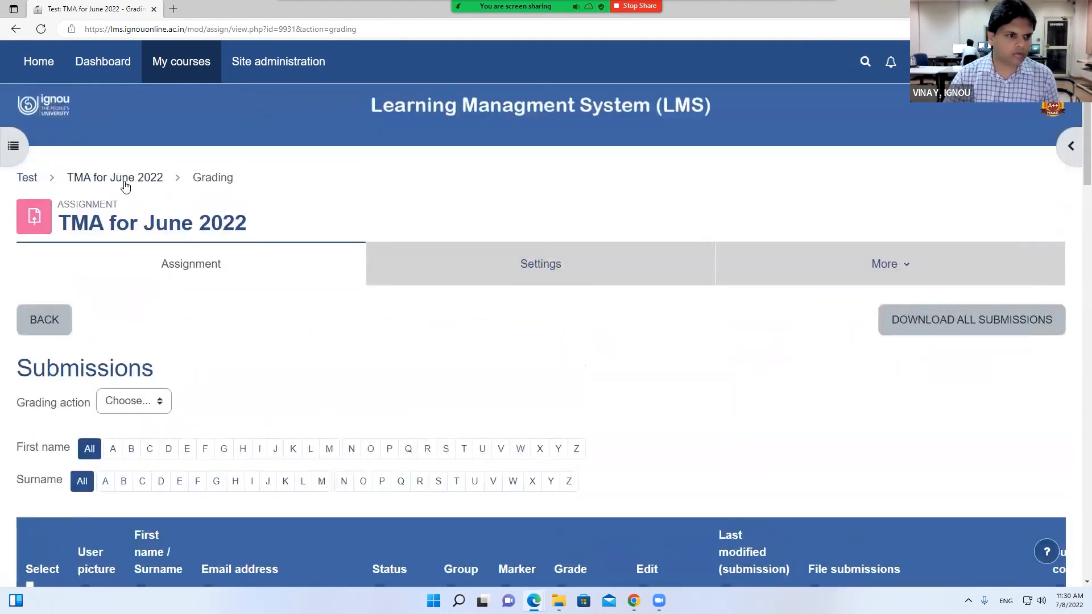
{"action": "left_click", "coordinate": [124, 178]}
{"action": "scroll", "coordinate": [402, 294], "scroll_direction": "down", "scroll_amount": 7}
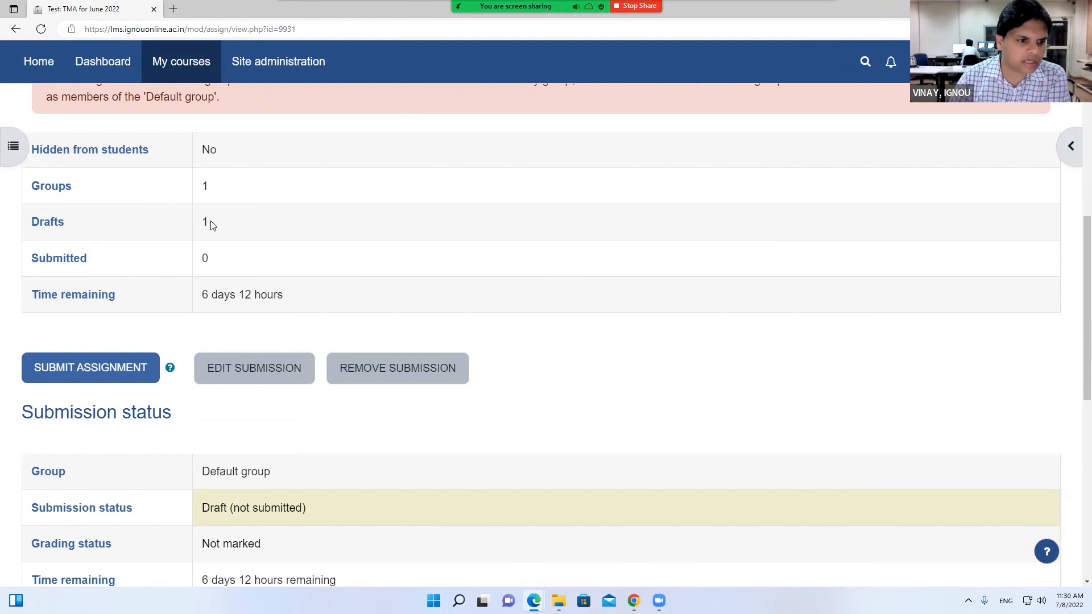
{"action": "scroll", "coordinate": [270, 238], "scroll_direction": "down", "scroll_amount": 5}
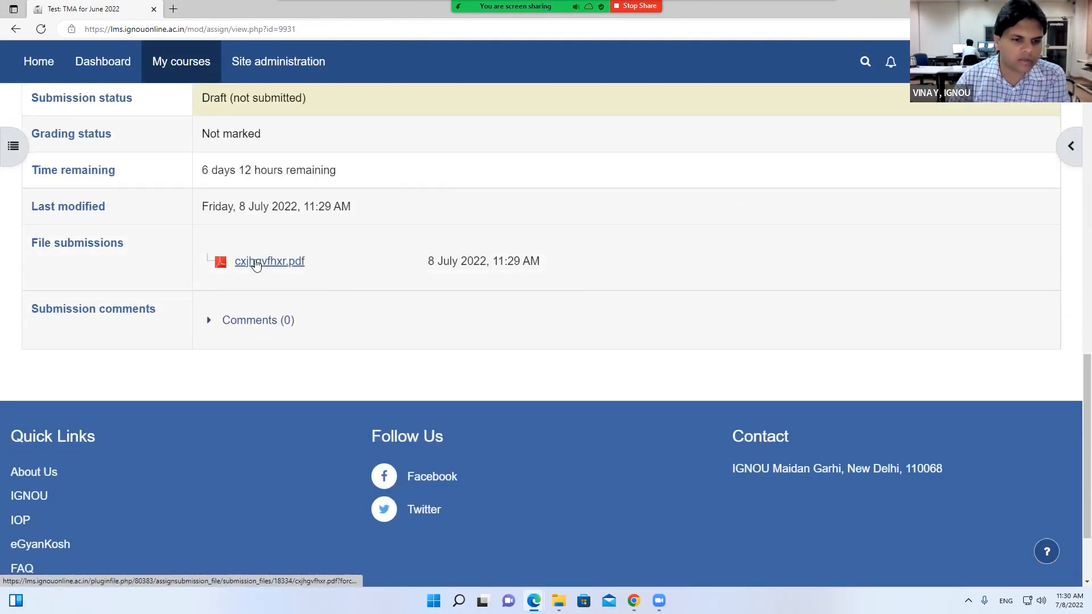
{"action": "scroll", "coordinate": [373, 261], "scroll_direction": "up", "scroll_amount": 8}
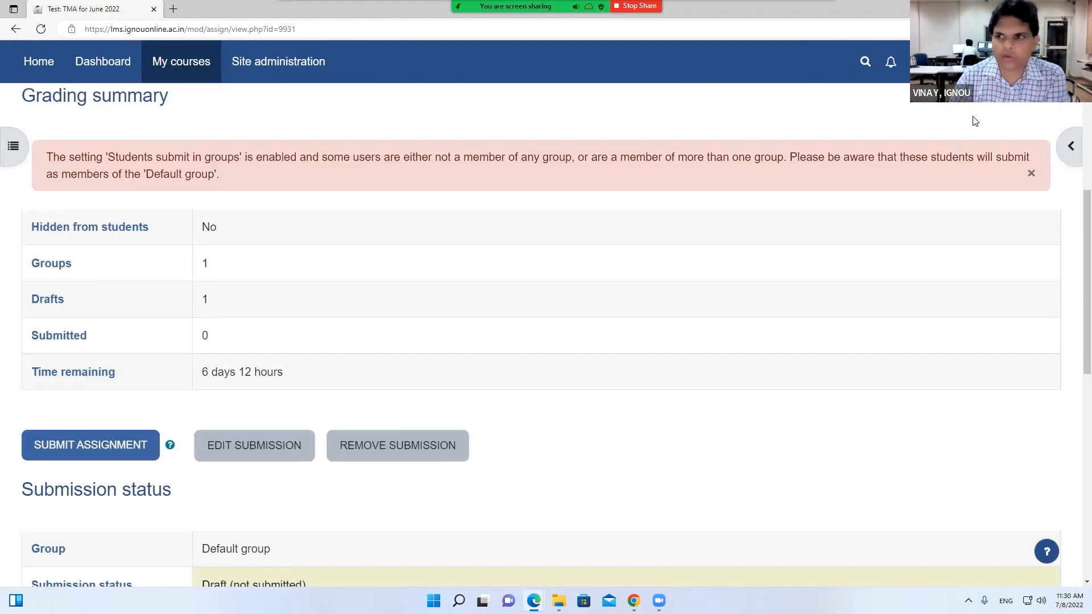
{"action": "scroll", "coordinate": [348, 293], "scroll_direction": "down", "scroll_amount": 10}
{"action": "scroll", "coordinate": [348, 293], "scroll_direction": "up", "scroll_amount": 5}
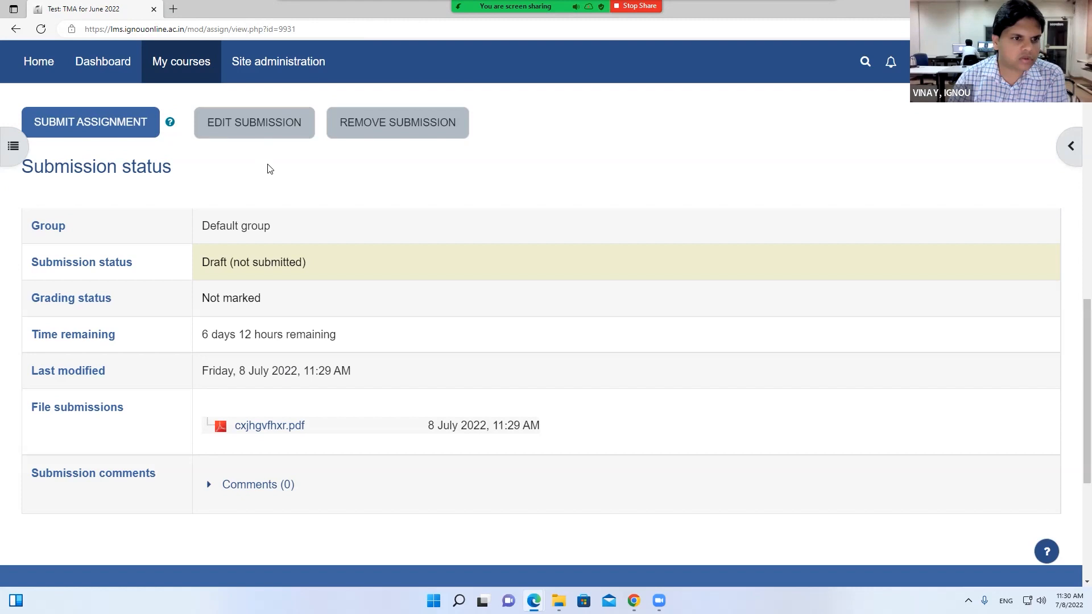
{"action": "scroll", "coordinate": [270, 169], "scroll_direction": "up", "scroll_amount": 2}
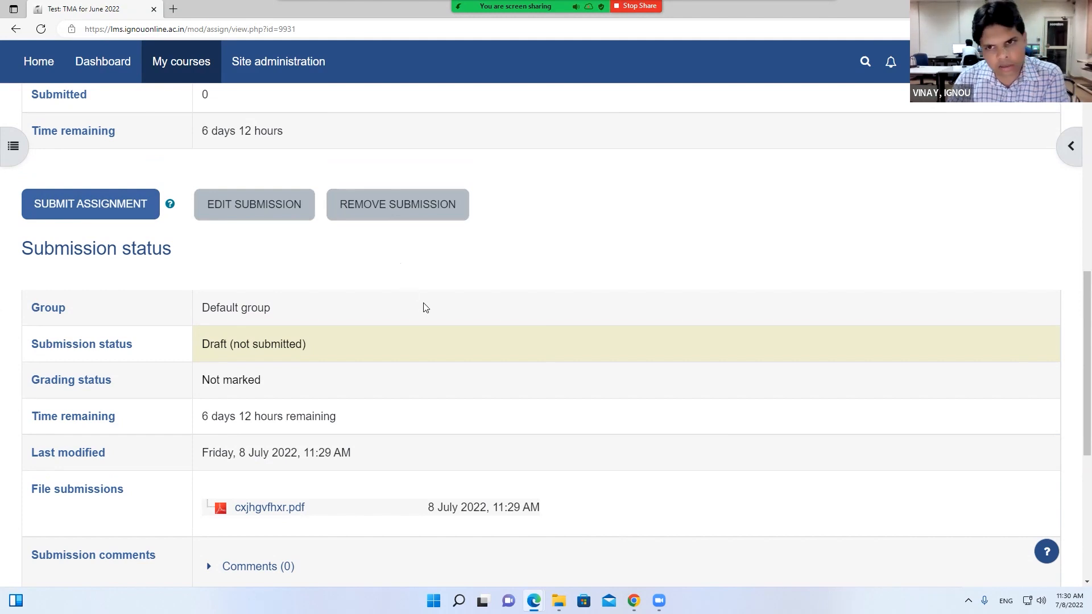
{"action": "scroll", "coordinate": [424, 308], "scroll_direction": "up", "scroll_amount": 6}
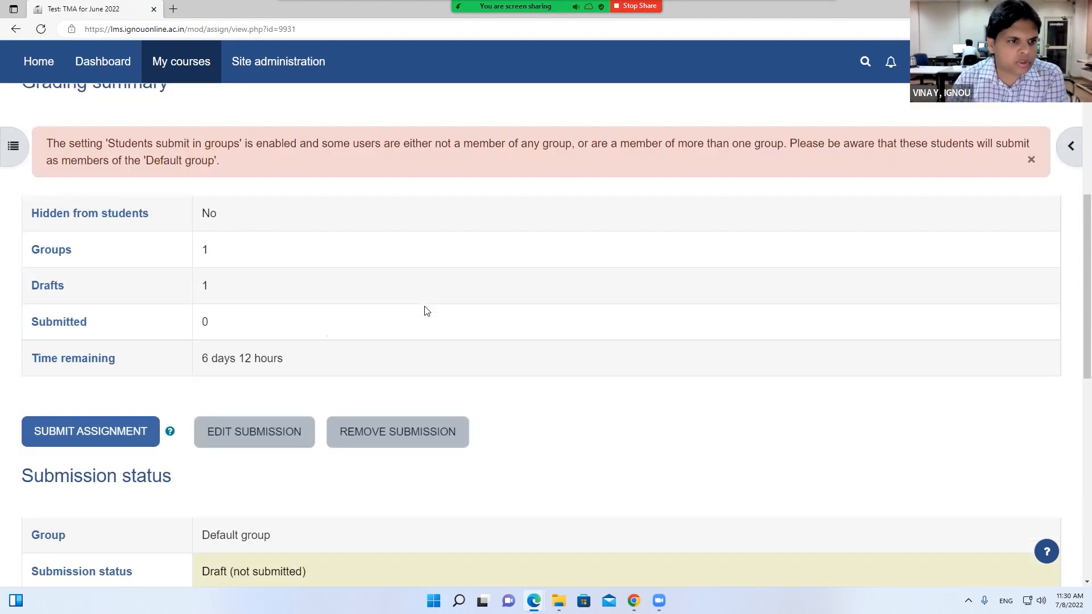
{"action": "scroll", "coordinate": [426, 312], "scroll_direction": "up", "scroll_amount": 3}
{"action": "scroll", "coordinate": [404, 305], "scroll_direction": "down", "scroll_amount": 4}
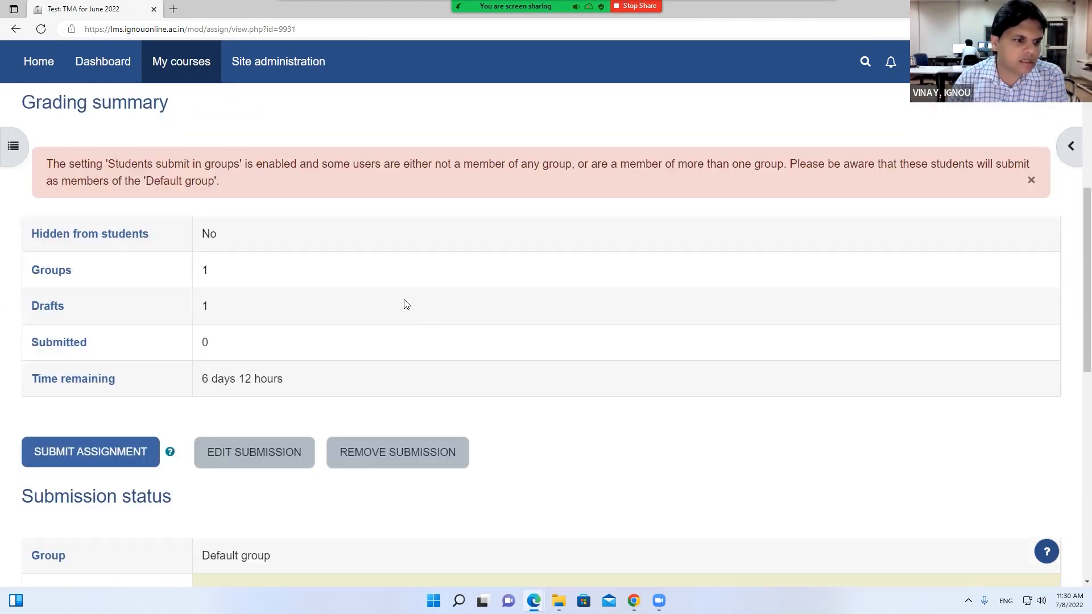
{"action": "scroll", "coordinate": [251, 317], "scroll_direction": "down", "scroll_amount": 6}
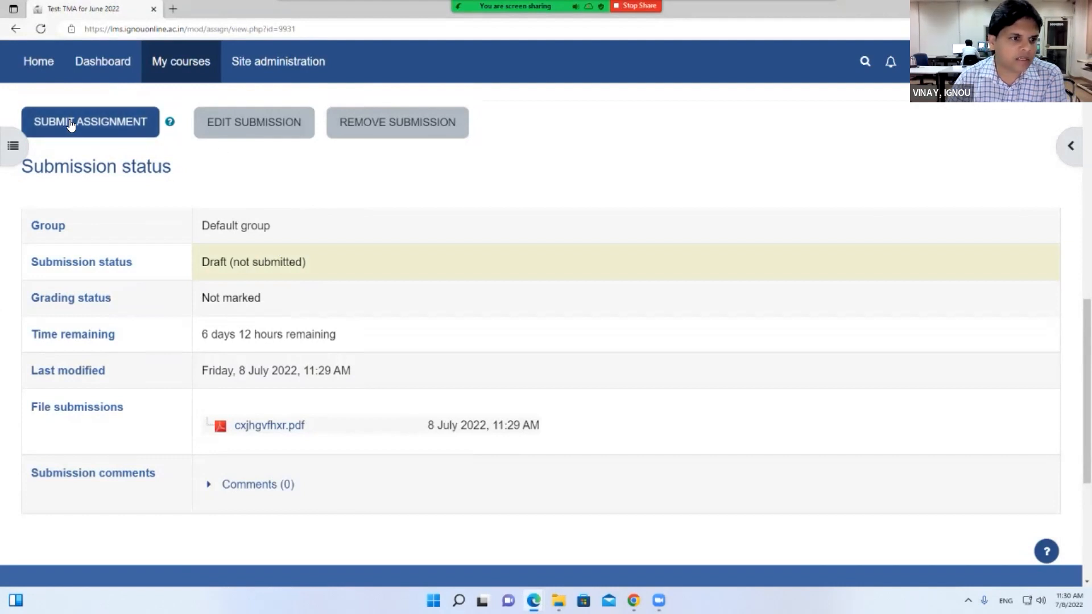
{"action": "scroll", "coordinate": [71, 125], "scroll_direction": "up", "scroll_amount": 3}
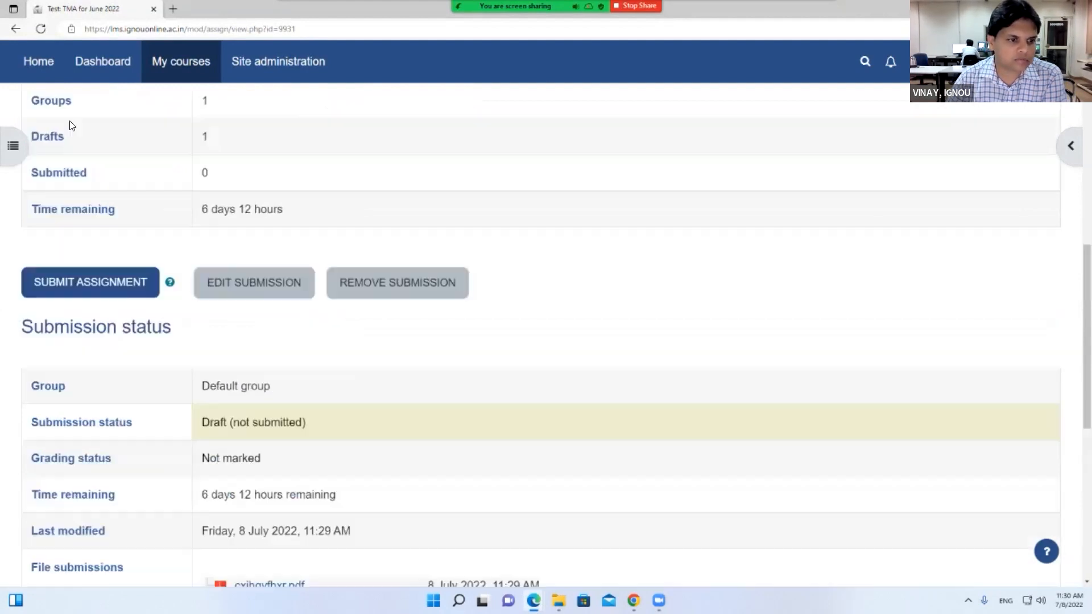
{"action": "left_click", "coordinate": [169, 285]}
{"action": "left_click_drag", "start_coordinate": [199, 274], "coordinate": [315, 267]}
{"action": "left_click", "coordinate": [170, 286]}
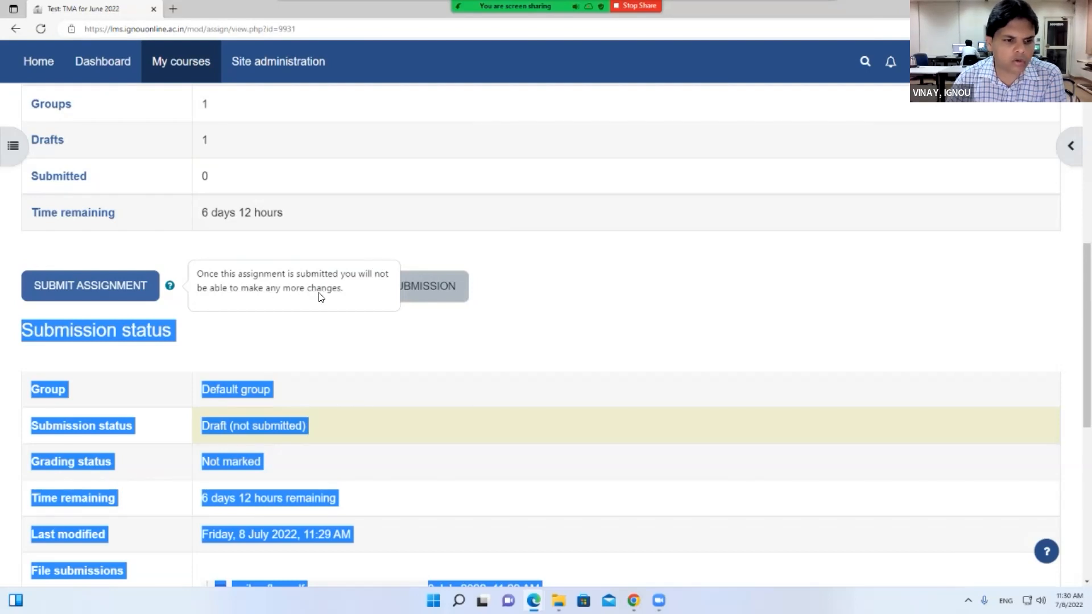
{"action": "left_click", "coordinate": [551, 247]}
{"action": "scroll", "coordinate": [295, 319], "scroll_direction": "up", "scroll_amount": 5}
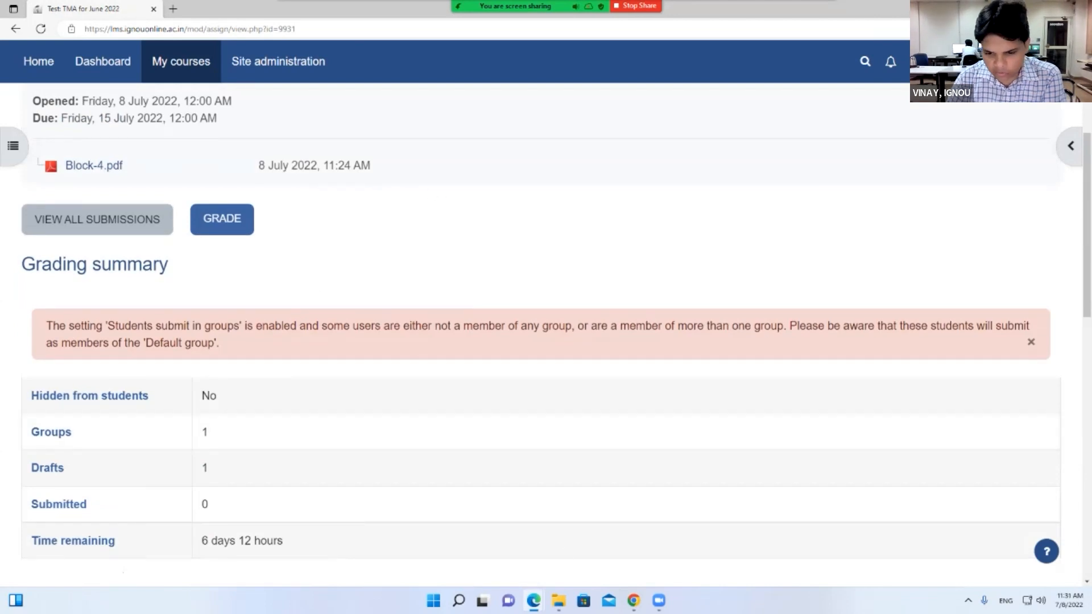
{"action": "left_click", "coordinate": [633, 600]}
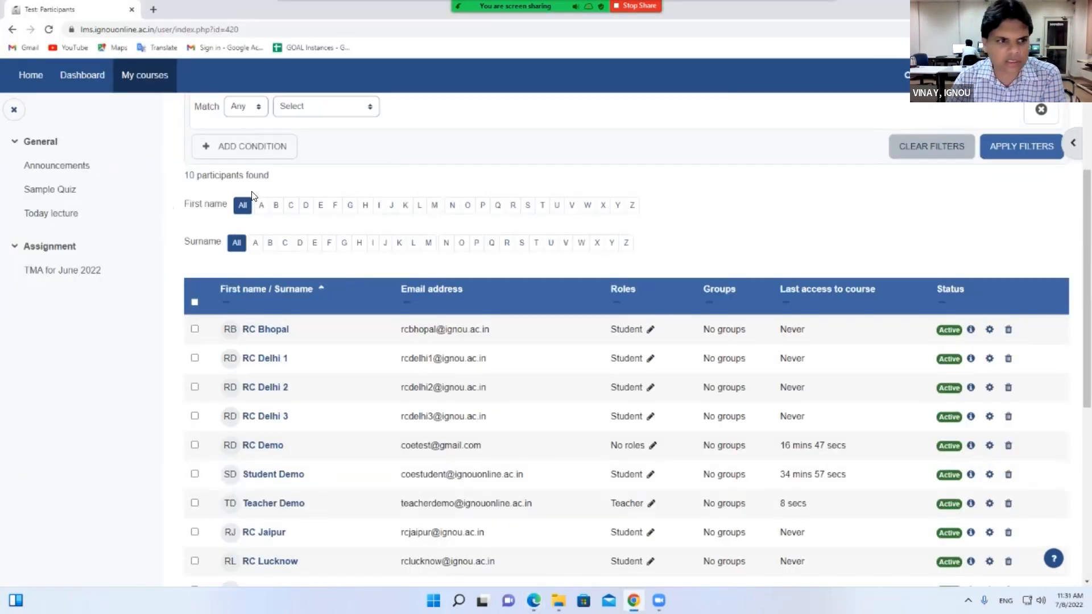
Return to the Demo Course page and open the TMA for June 2022 assignment
{"action": "scroll", "coordinate": [174, 211], "scroll_direction": "up", "scroll_amount": 4}
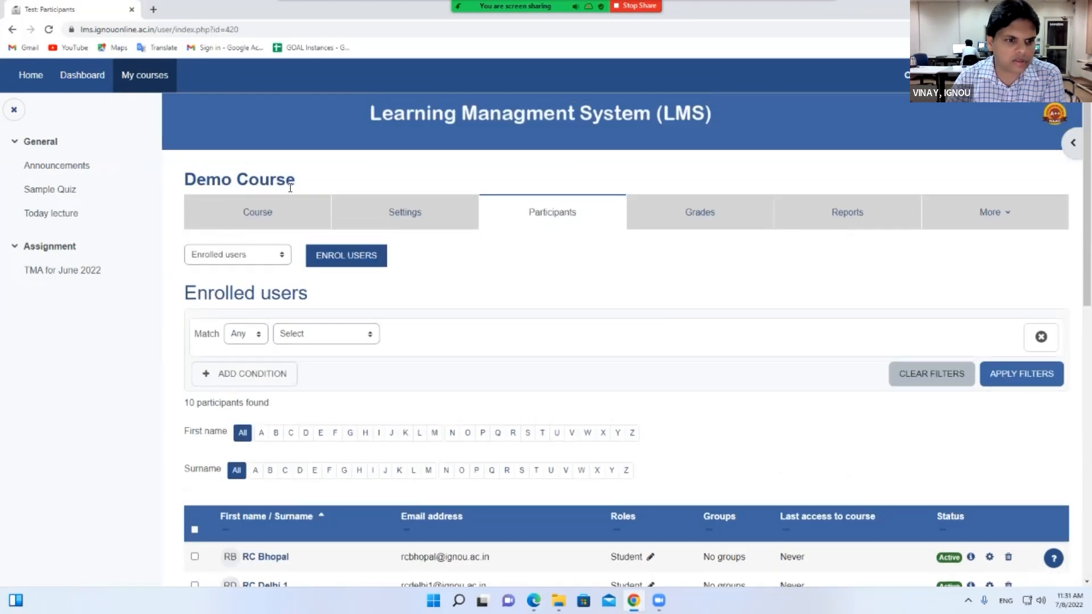
{"action": "left_click", "coordinate": [281, 215]}
{"action": "scroll", "coordinate": [274, 512], "scroll_direction": "down", "scroll_amount": 5}
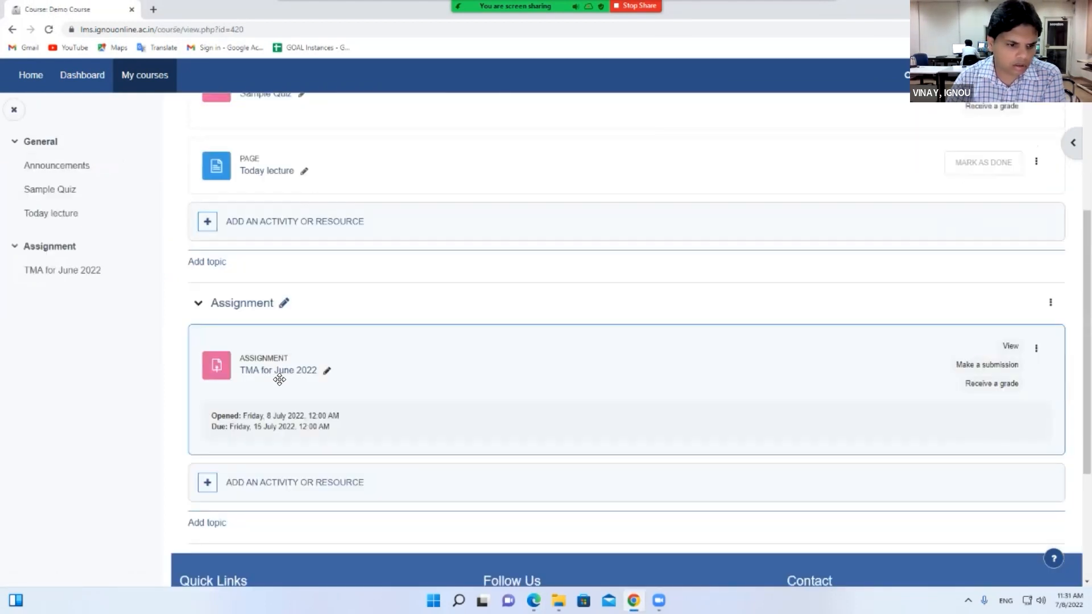
{"action": "left_click", "coordinate": [272, 373]}
List all submissions and scroll through the grading table of Draft cxjhgvfhxr.pdf entries
{"action": "scroll", "coordinate": [402, 364], "scroll_direction": "down", "scroll_amount": 6}
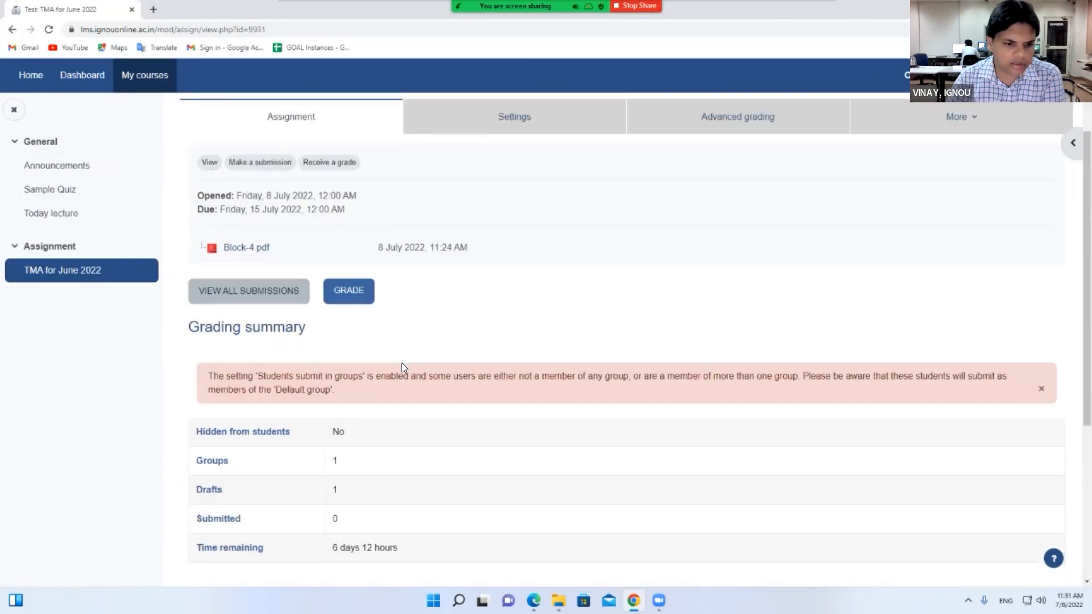
{"action": "scroll", "coordinate": [335, 259], "scroll_direction": "up", "scroll_amount": 2}
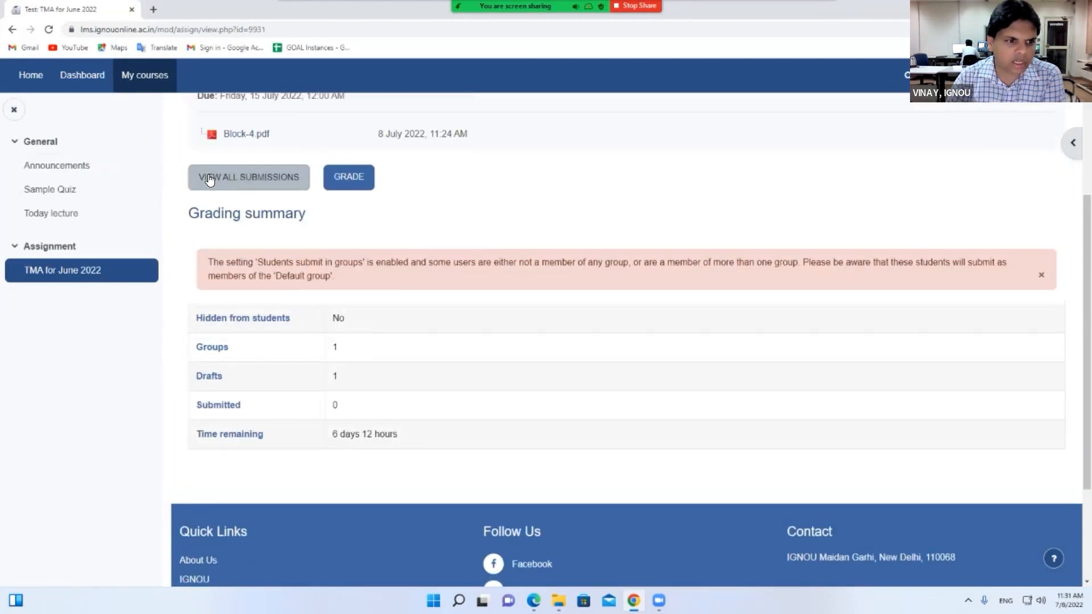
{"action": "left_click", "coordinate": [254, 178]}
{"action": "scroll", "coordinate": [613, 234], "scroll_direction": "down", "scroll_amount": 5}
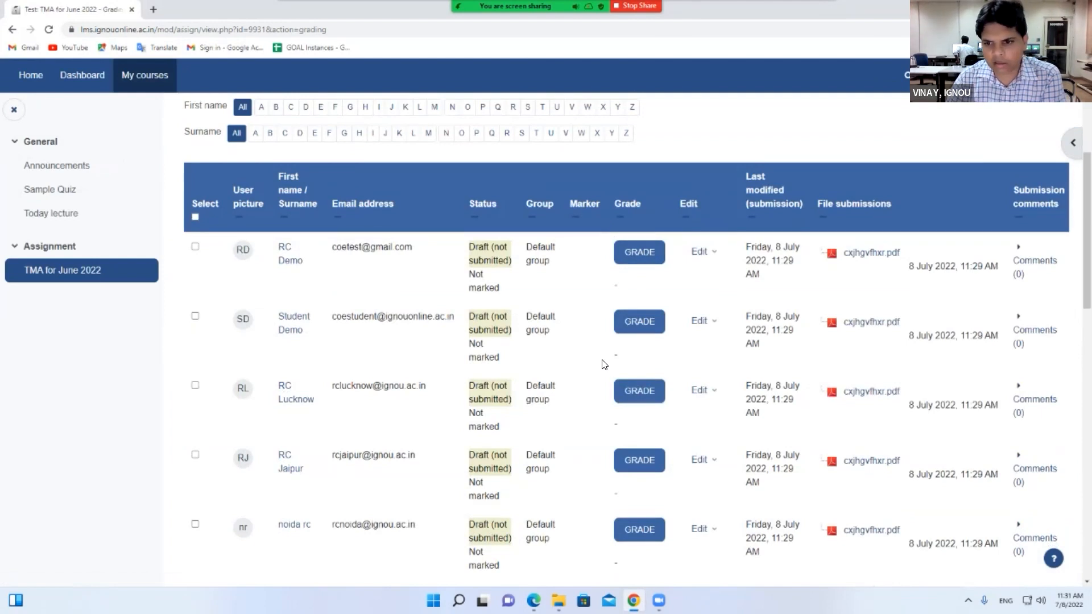
{"action": "scroll", "coordinate": [604, 364], "scroll_direction": "down", "scroll_amount": 5}
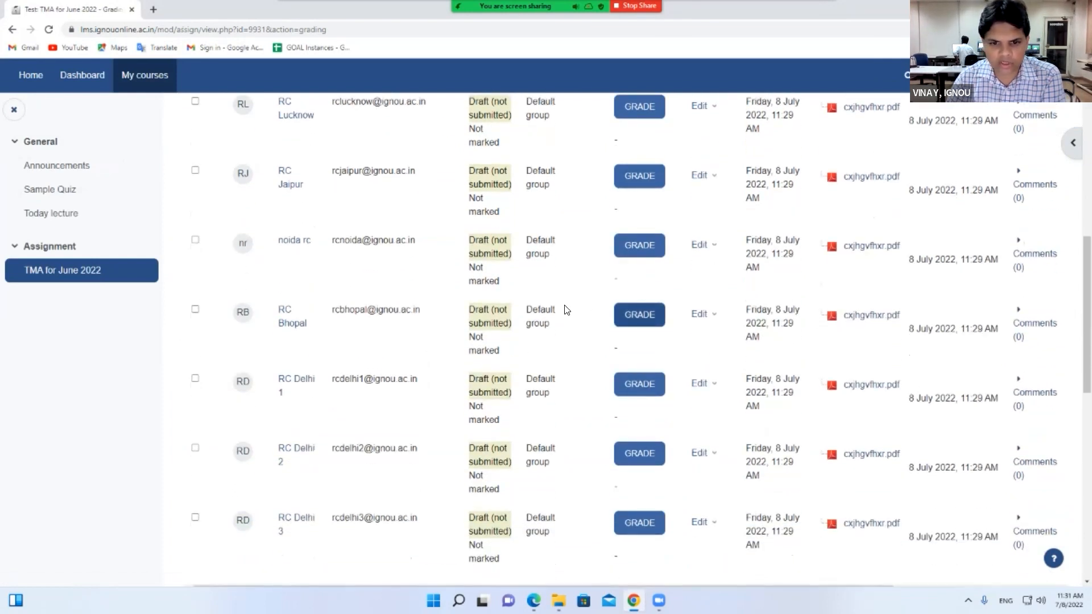
{"action": "scroll", "coordinate": [563, 307], "scroll_direction": "up", "scroll_amount": 3}
{"action": "scroll", "coordinate": [561, 298], "scroll_direction": "down", "scroll_amount": 4}
{"action": "scroll", "coordinate": [562, 300], "scroll_direction": "up", "scroll_amount": 6}
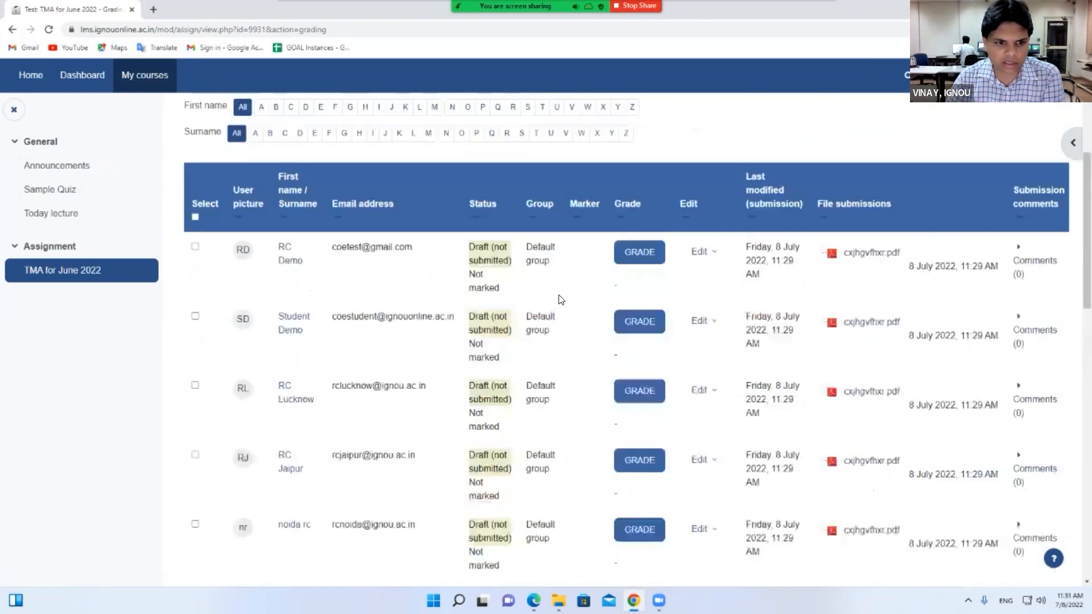
Open the first student's submission for grading and page forward to Page 6 of 24
{"action": "left_click", "coordinate": [650, 257]}
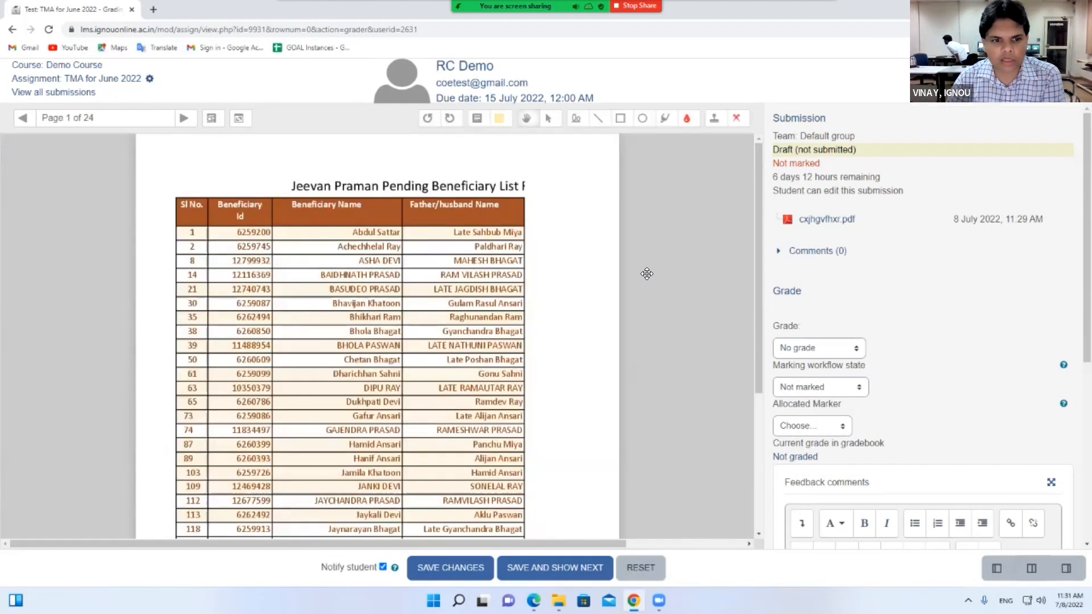
{"action": "scroll", "coordinate": [588, 268], "scroll_direction": "down", "scroll_amount": 3}
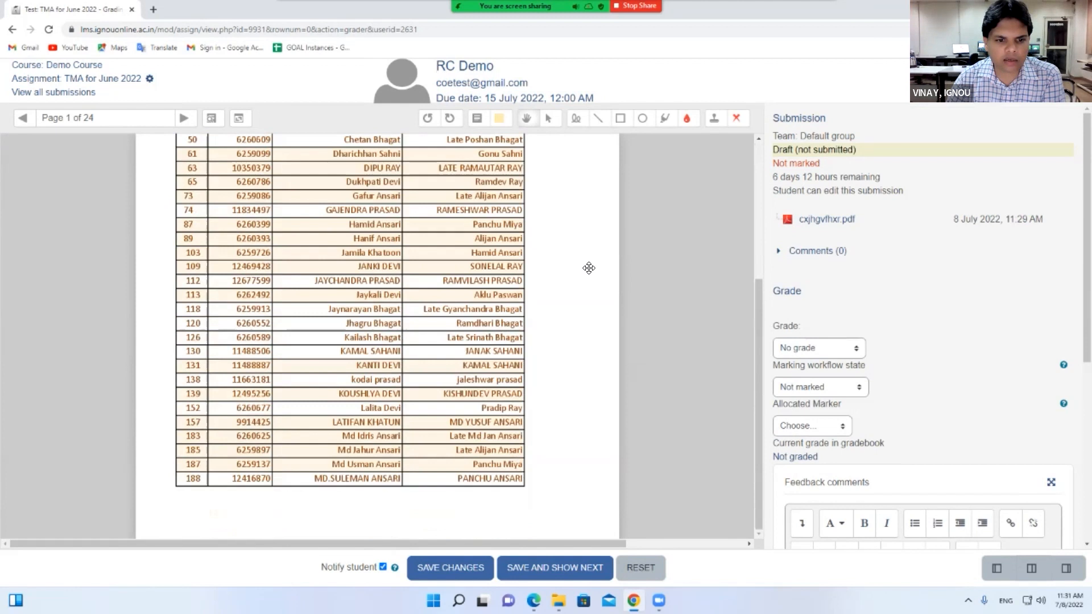
{"action": "scroll", "coordinate": [589, 268], "scroll_direction": "up", "scroll_amount": 3}
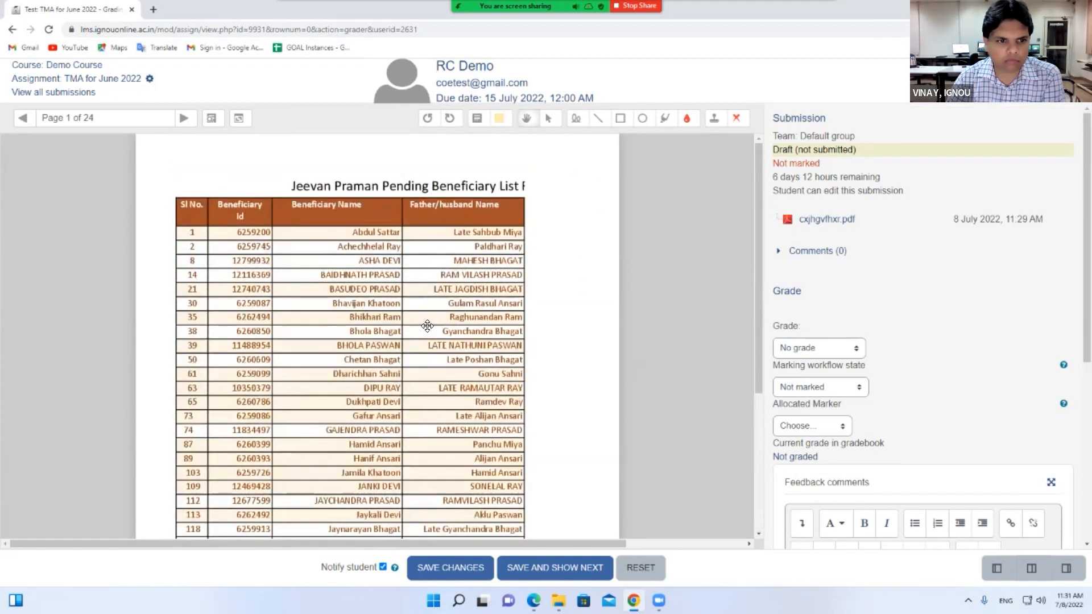
{"action": "left_click", "coordinate": [186, 119]}
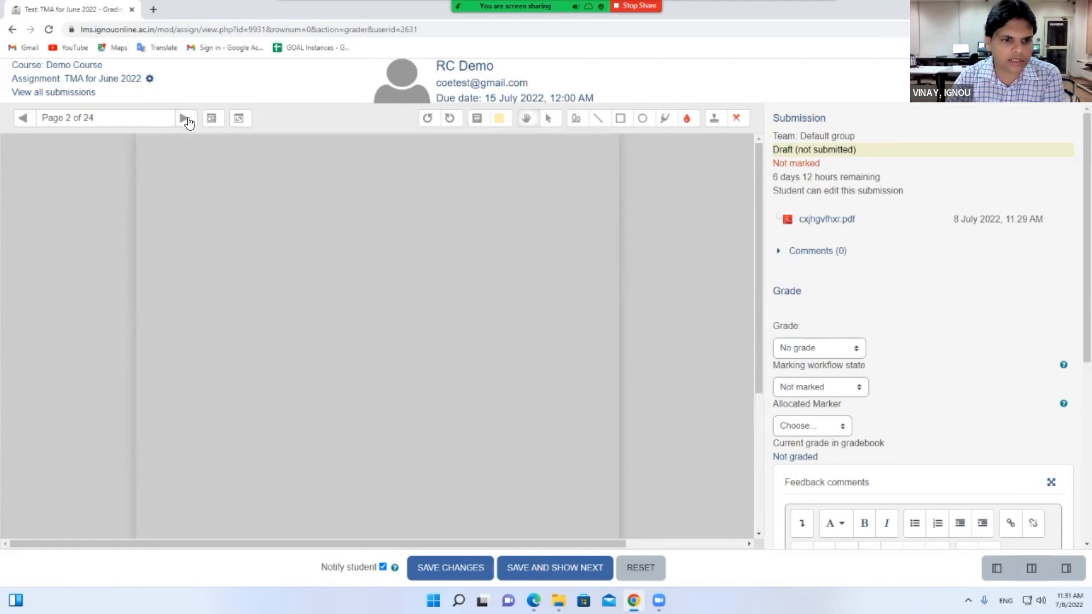
{"action": "left_click", "coordinate": [186, 118]}
{"action": "left_click", "coordinate": [187, 119]}
{"action": "left_click", "coordinate": [186, 118]}
{"action": "left_click", "coordinate": [187, 118]}
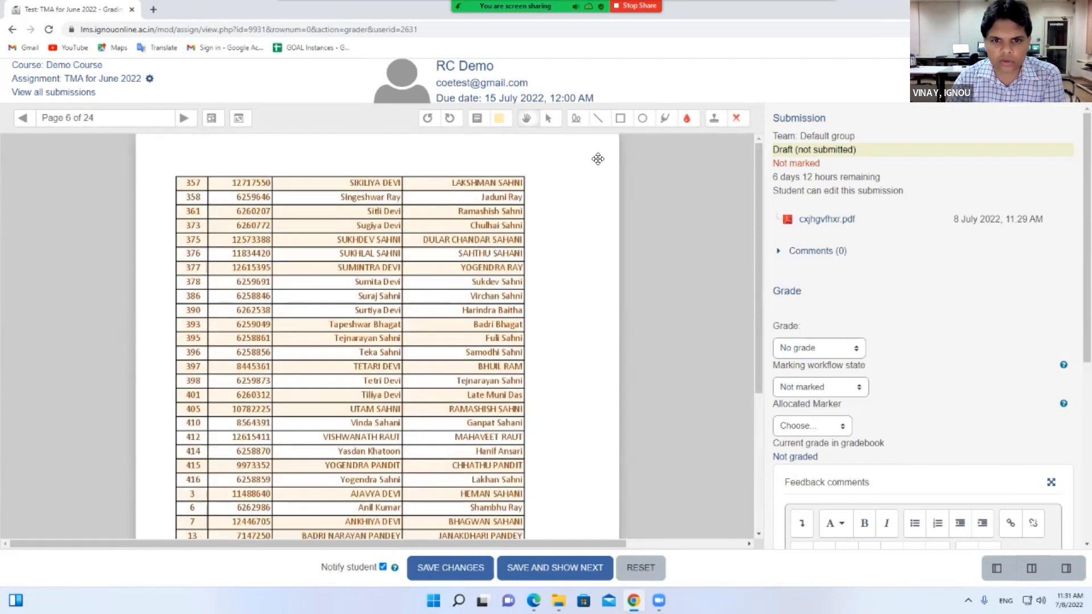
Highlight a strip at the top of page 6 and draw red lines beside rows 357–358
{"action": "left_click", "coordinate": [669, 122]}
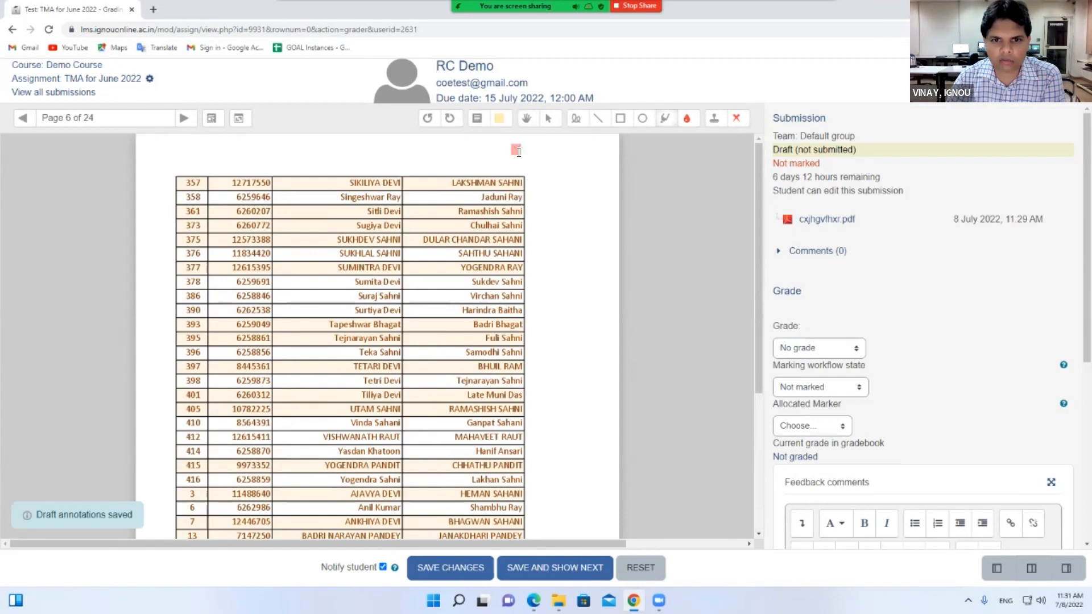
{"action": "left_click_drag", "start_coordinate": [518, 151], "coordinate": [594, 151]}
{"action": "left_click", "coordinate": [593, 119]}
{"action": "mouse_move", "coordinate": [442, 164]}
{"action": "left_mouse_down"}
{"action": "mouse_move", "coordinate": [508, 184]}
{"action": "mouse_move", "coordinate": [454, 201]}
{"action": "left_mouse_up"}
{"action": "left_click_drag", "start_coordinate": [552, 187], "coordinate": [554, 188]}
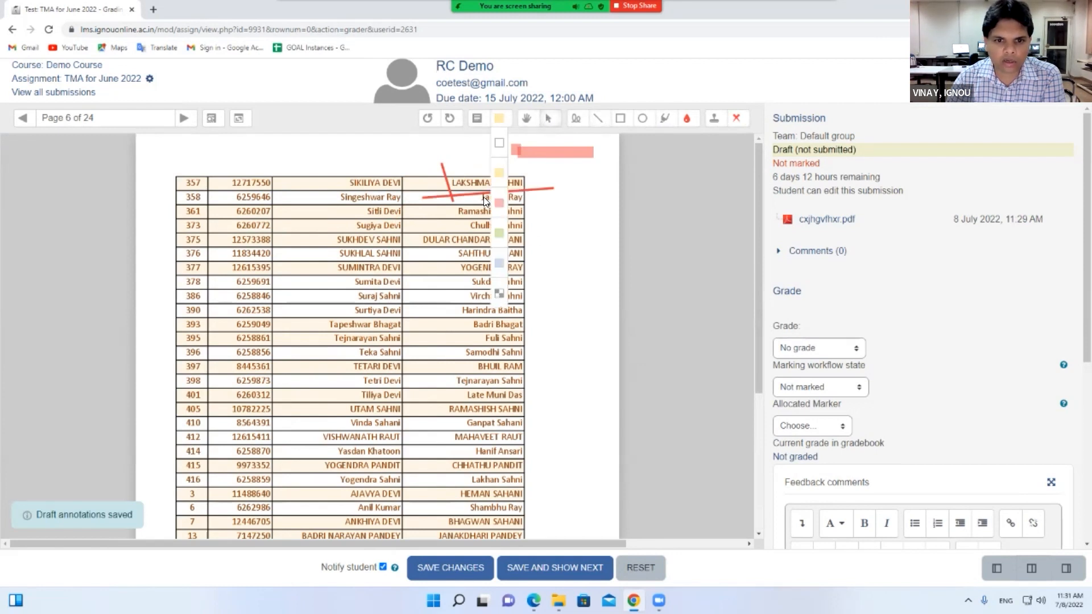
Draw and discard a pink comment box, then stamp a red X beside rows 357–358
{"action": "left_click", "coordinate": [500, 203]}
{"action": "left_click_drag", "start_coordinate": [317, 163], "coordinate": [405, 221]}
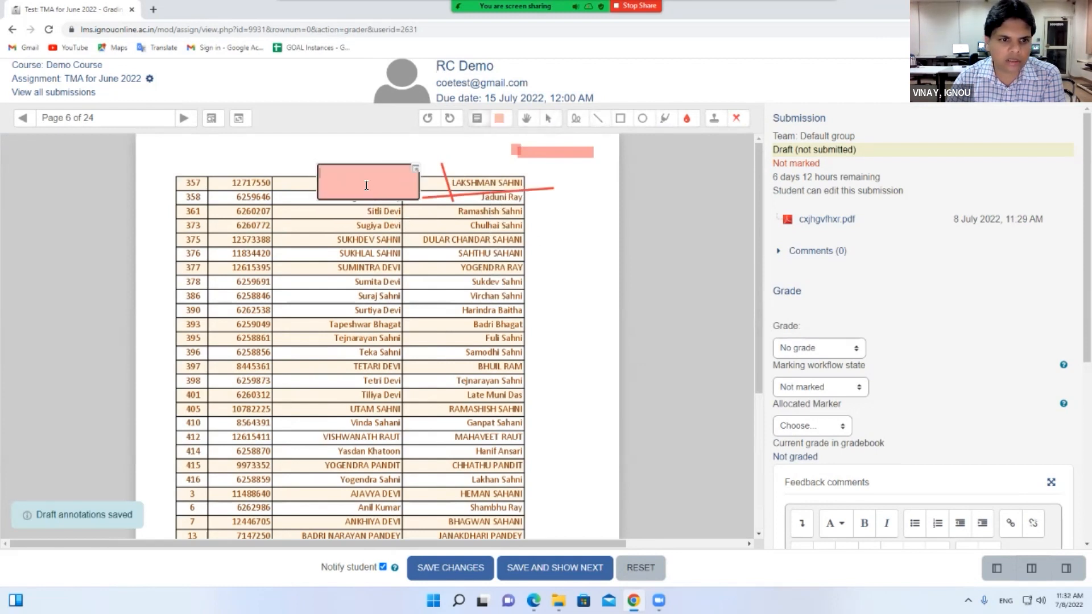
{"action": "left_click", "coordinate": [419, 242]}
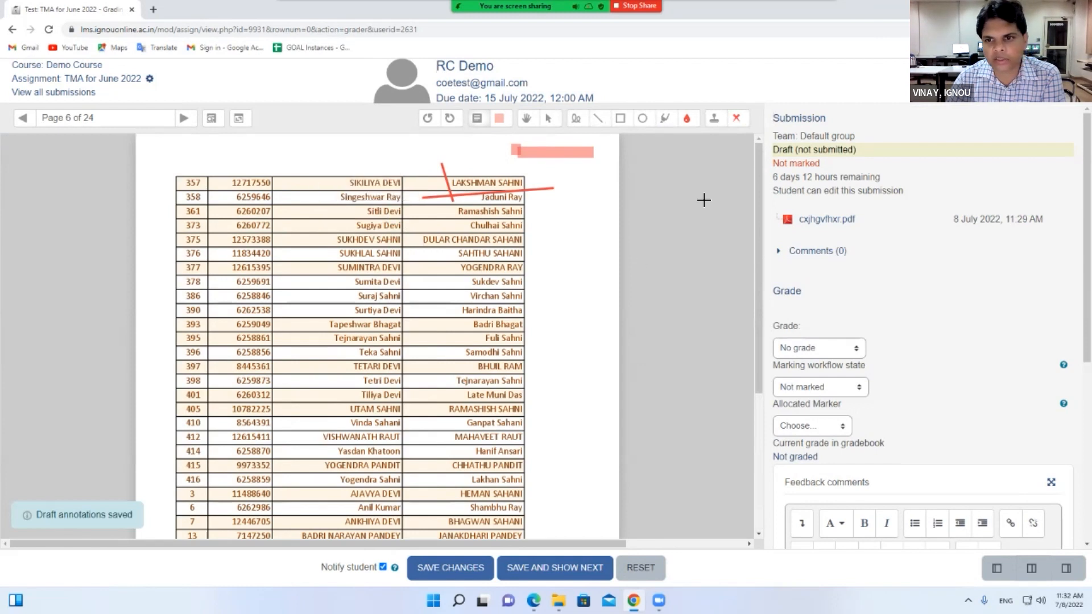
{"action": "left_click", "coordinate": [714, 119]}
{"action": "left_click_drag", "start_coordinate": [520, 160], "coordinate": [572, 205]}
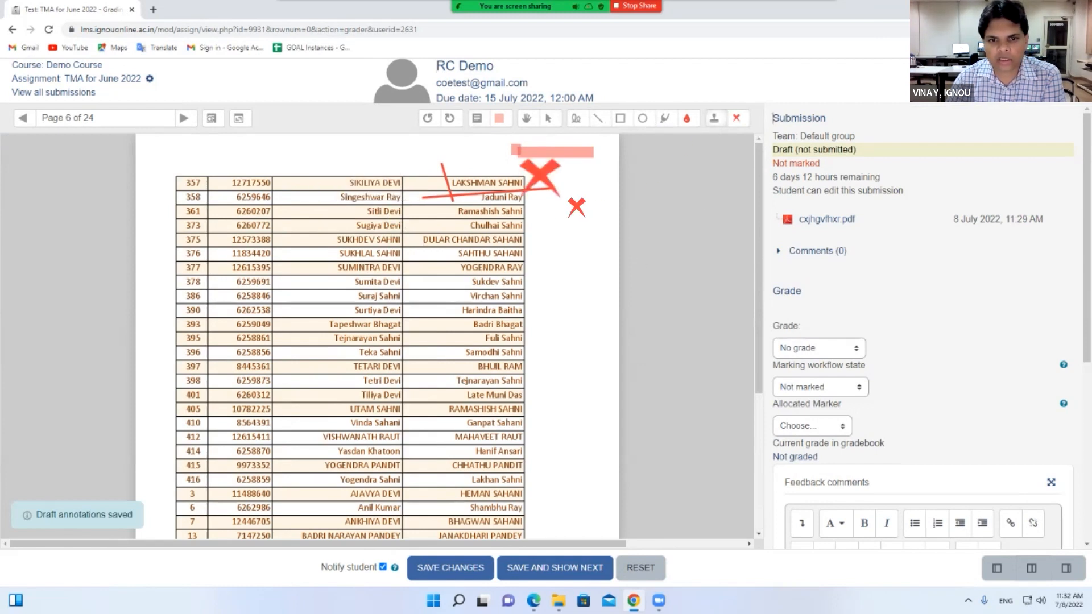
{"action": "scroll", "coordinate": [561, 361], "scroll_direction": "down", "scroll_amount": 4}
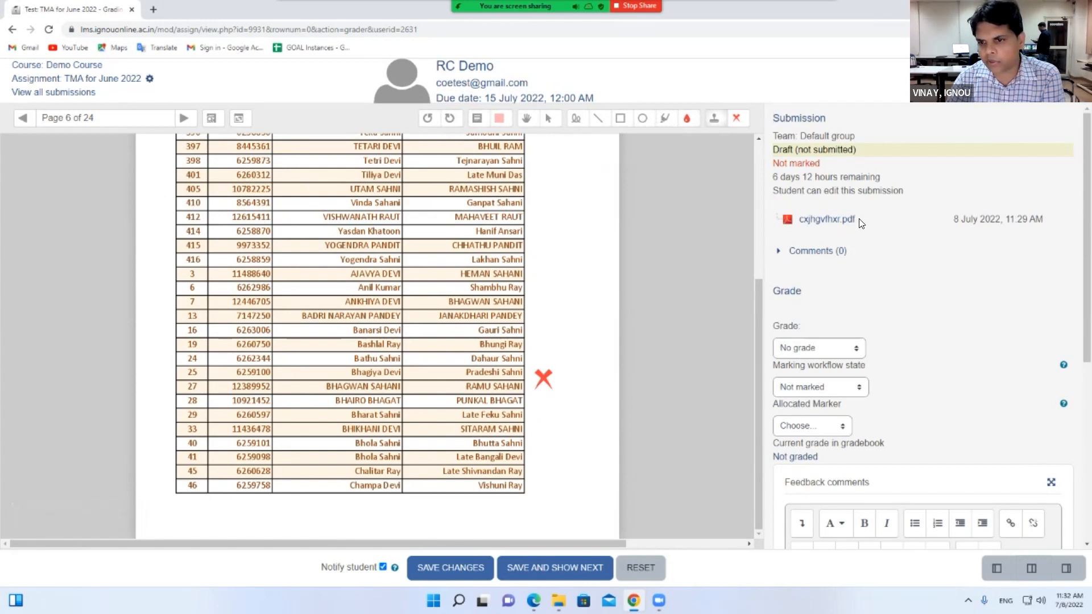
Post the submission comment 'sdss'
{"action": "left_click", "coordinate": [785, 250]}
{"action": "left_click", "coordinate": [849, 273]}
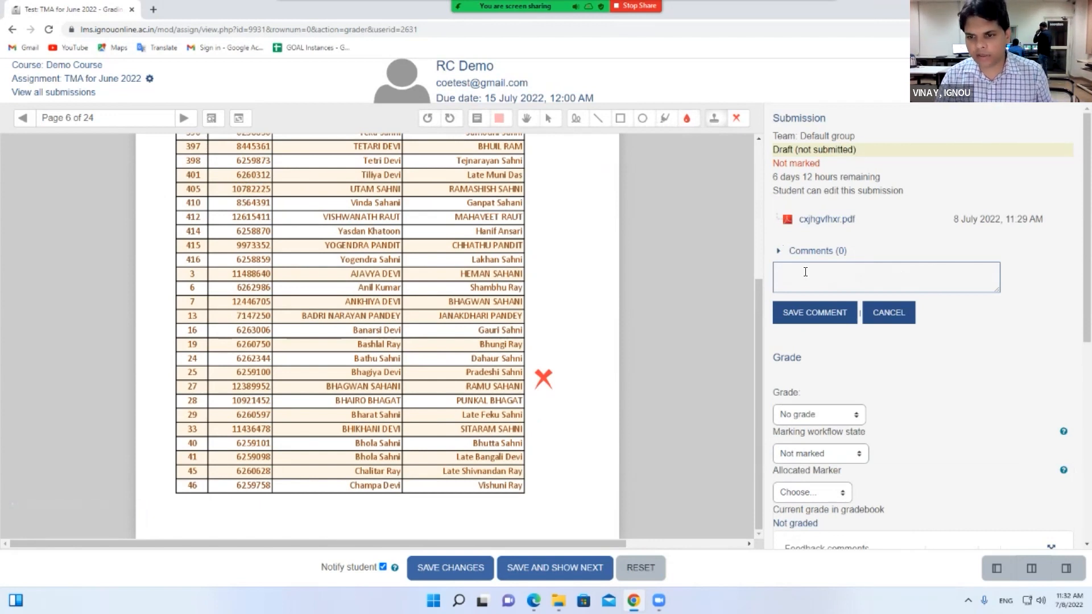
{"action": "type", "text": "sdss"}
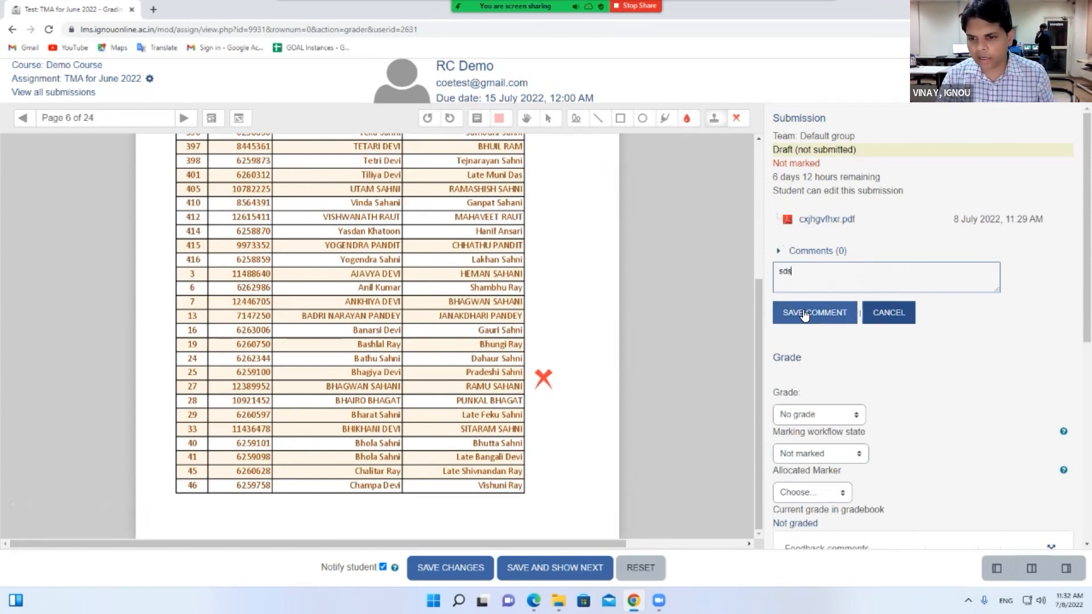
{"action": "left_click", "coordinate": [814, 312]}
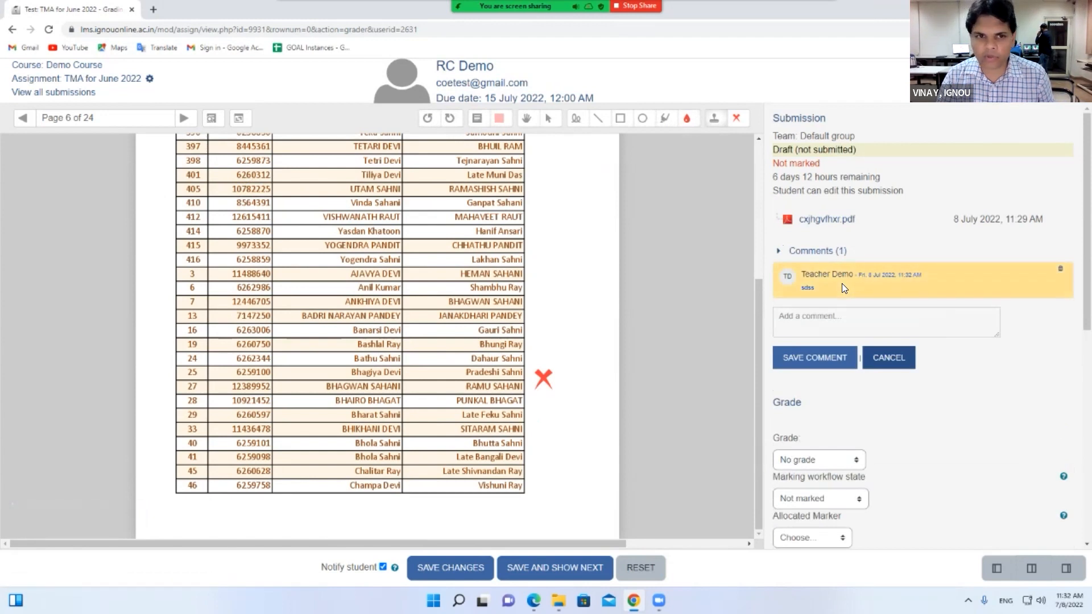
In the other window, expand Comments (1), select the teacher's comment, and return to the grader
{"action": "key", "text": "alt+Tab"}
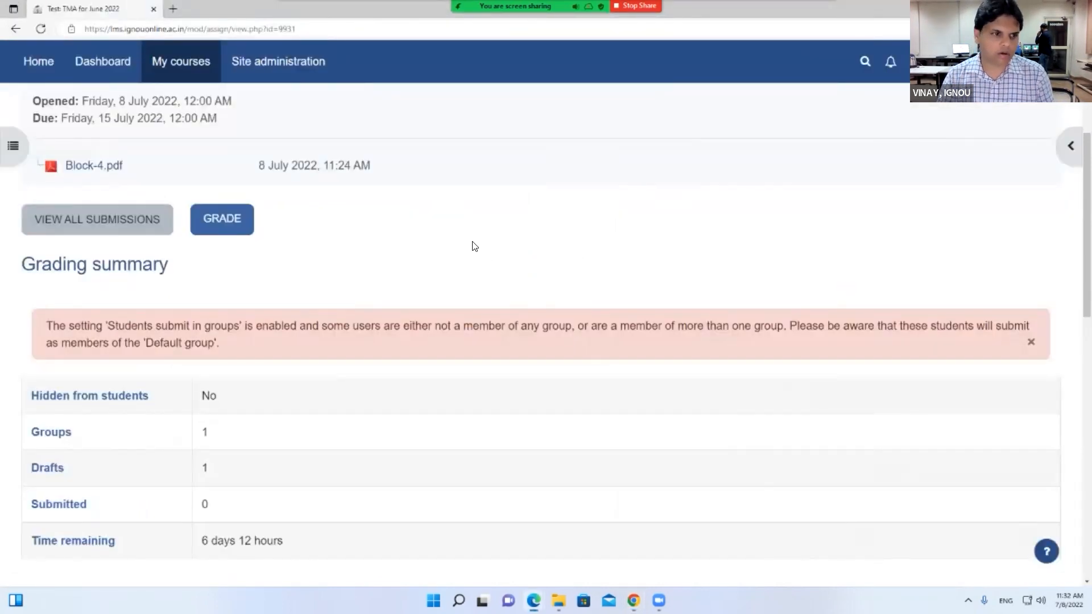
{"action": "scroll", "coordinate": [370, 253], "scroll_direction": "up", "scroll_amount": 4}
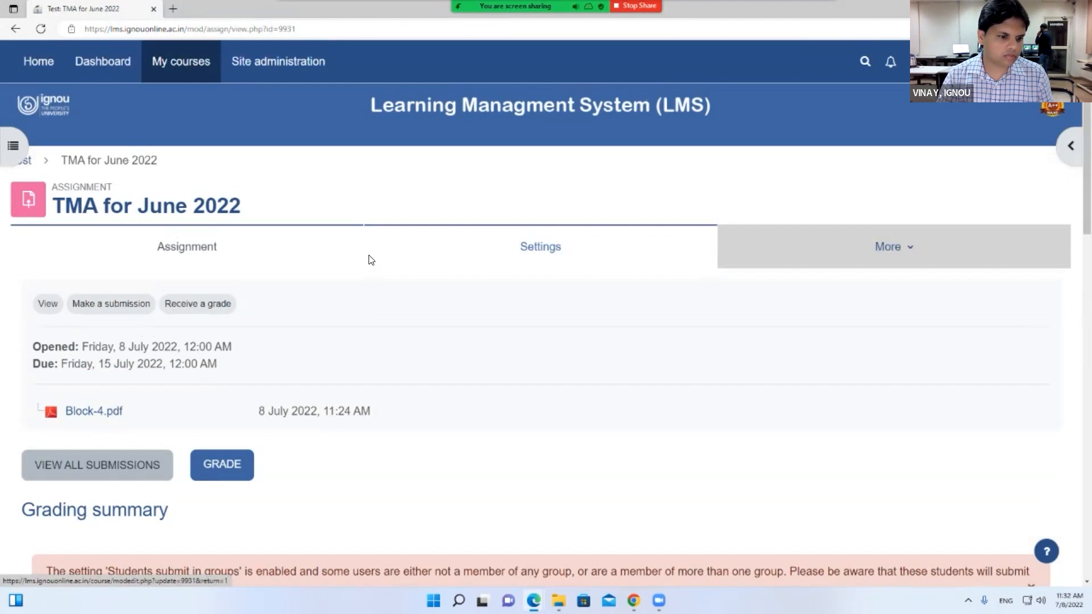
{"action": "scroll", "coordinate": [370, 259], "scroll_direction": "down", "scroll_amount": 15}
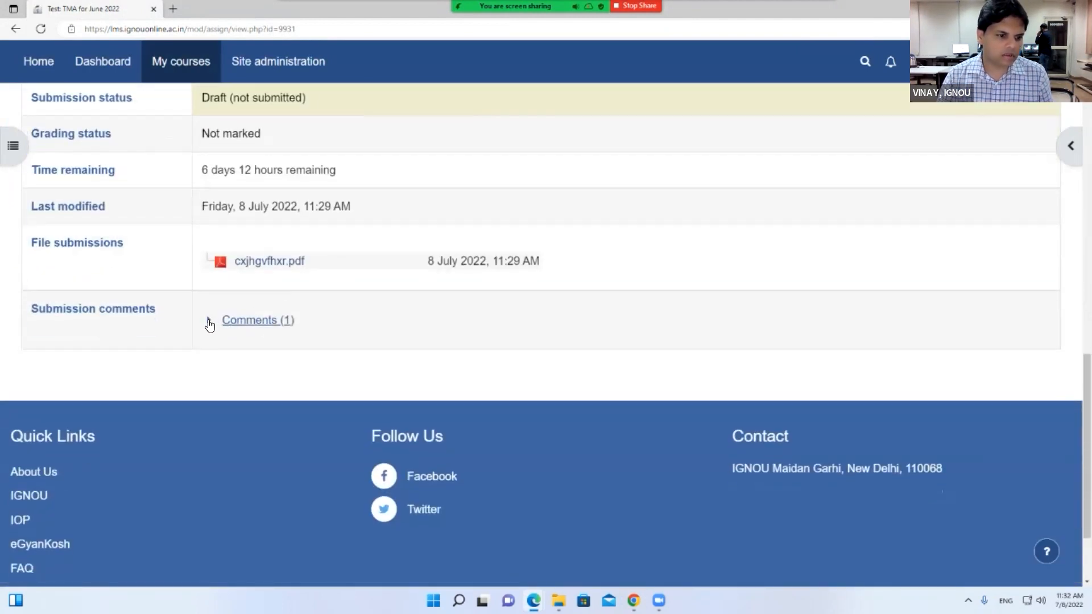
{"action": "left_click", "coordinate": [209, 325]}
{"action": "left_click_drag", "start_coordinate": [207, 366], "coordinate": [256, 367]}
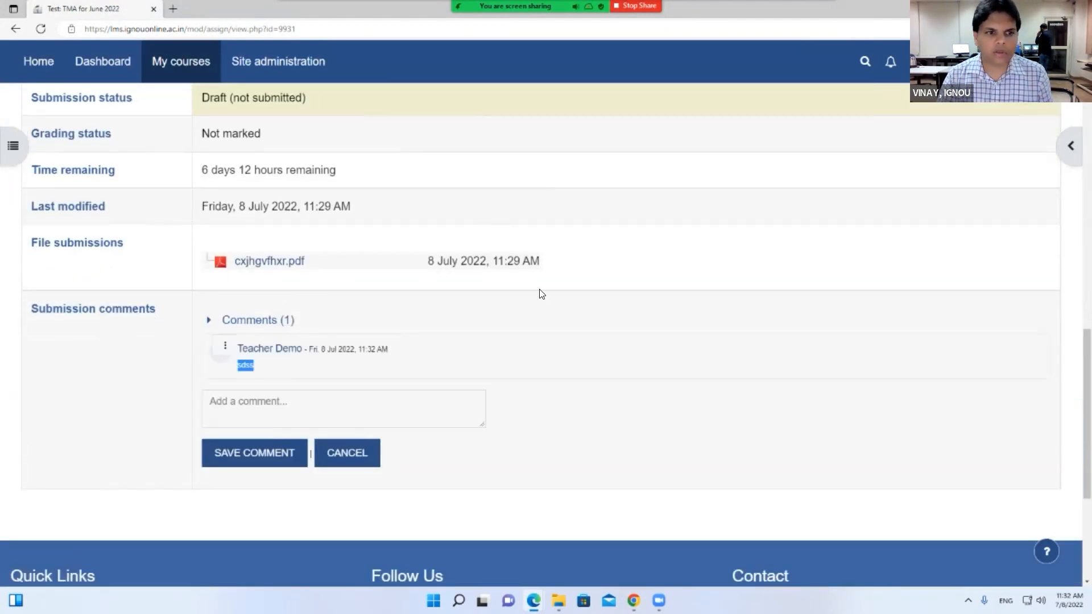
{"action": "key", "text": "alt+Tab"}
{"action": "scroll", "coordinate": [840, 251], "scroll_direction": "down", "scroll_amount": 2}
{"action": "left_click", "coordinate": [830, 289]}
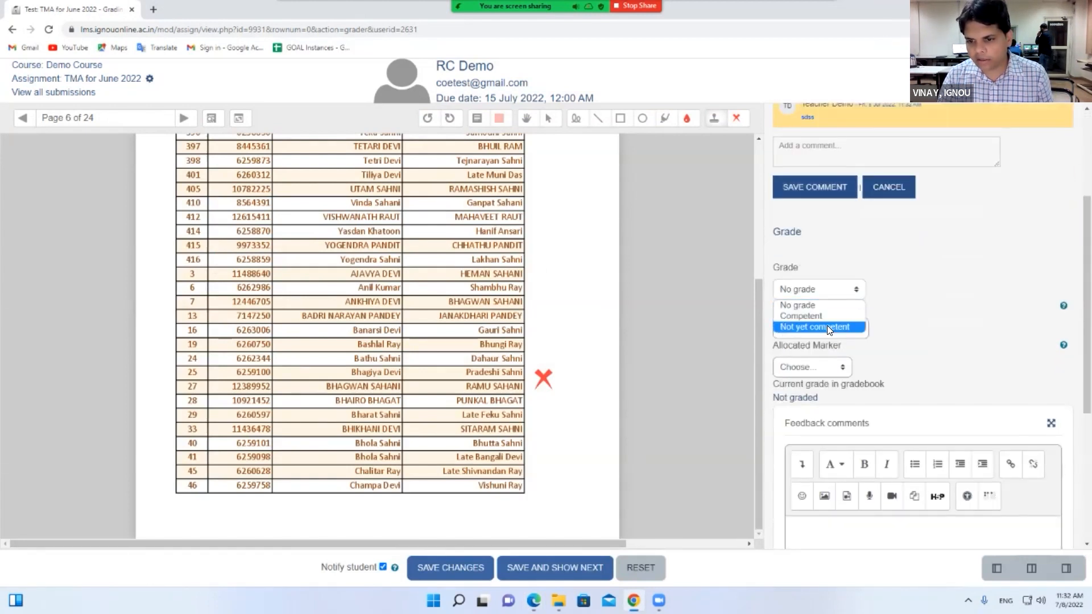
Set the marking workflow state to Marking completed
{"action": "key", "text": "Escape"}
{"action": "scroll", "coordinate": [853, 284], "scroll_direction": "down", "scroll_amount": 1}
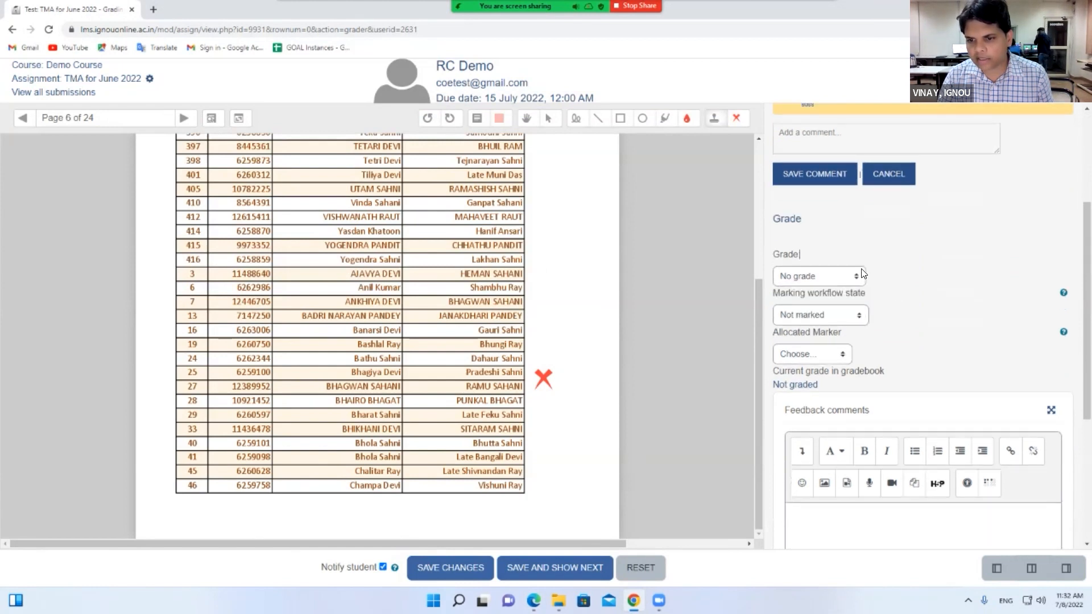
{"action": "left_click", "coordinate": [862, 272]}
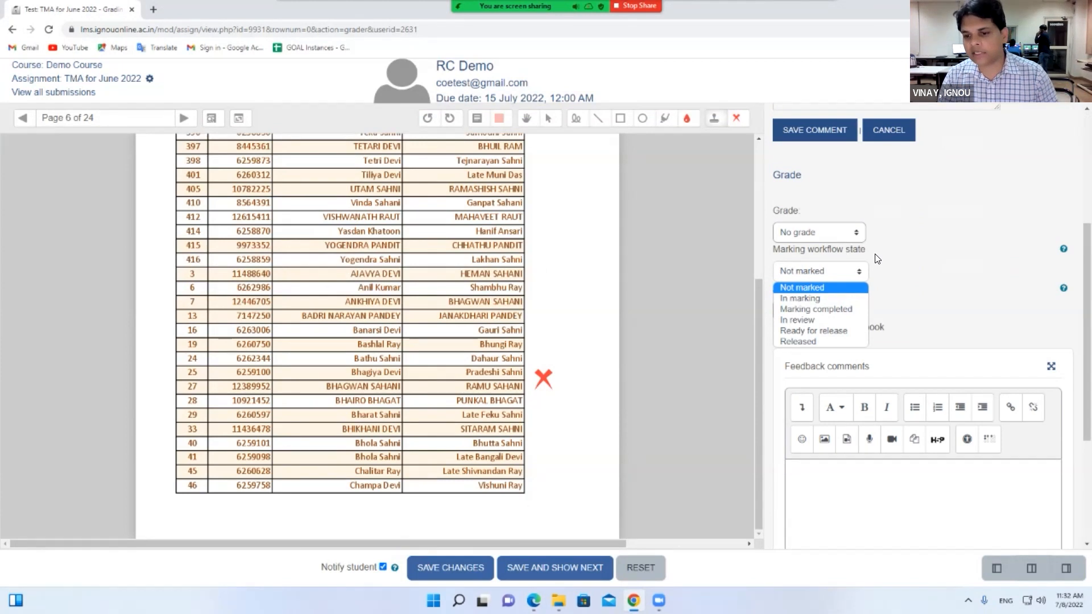
{"action": "left_click", "coordinate": [805, 319]}
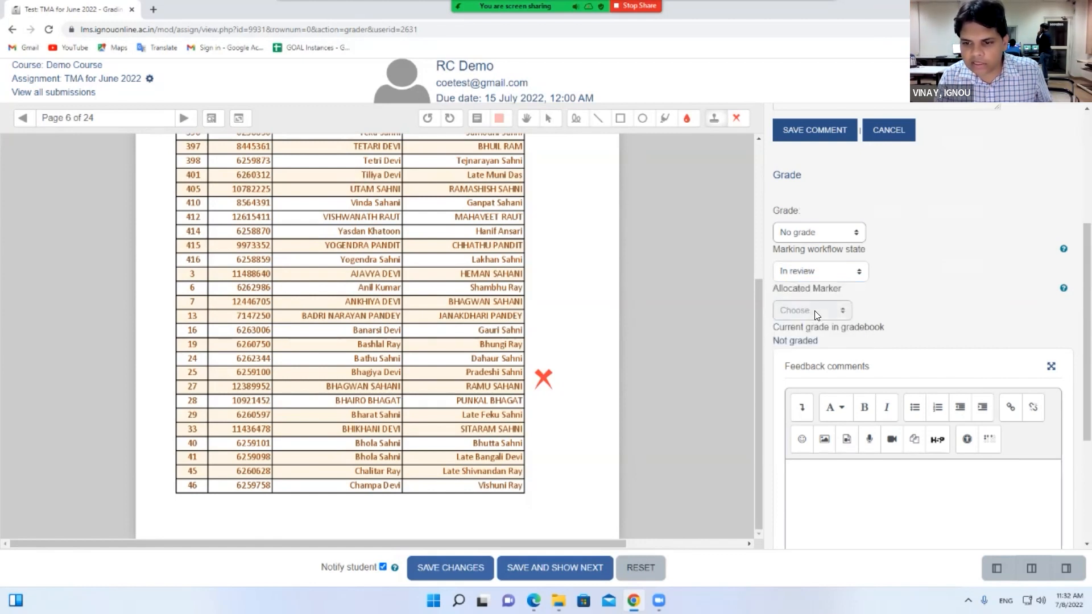
{"action": "left_click", "coordinate": [834, 279]}
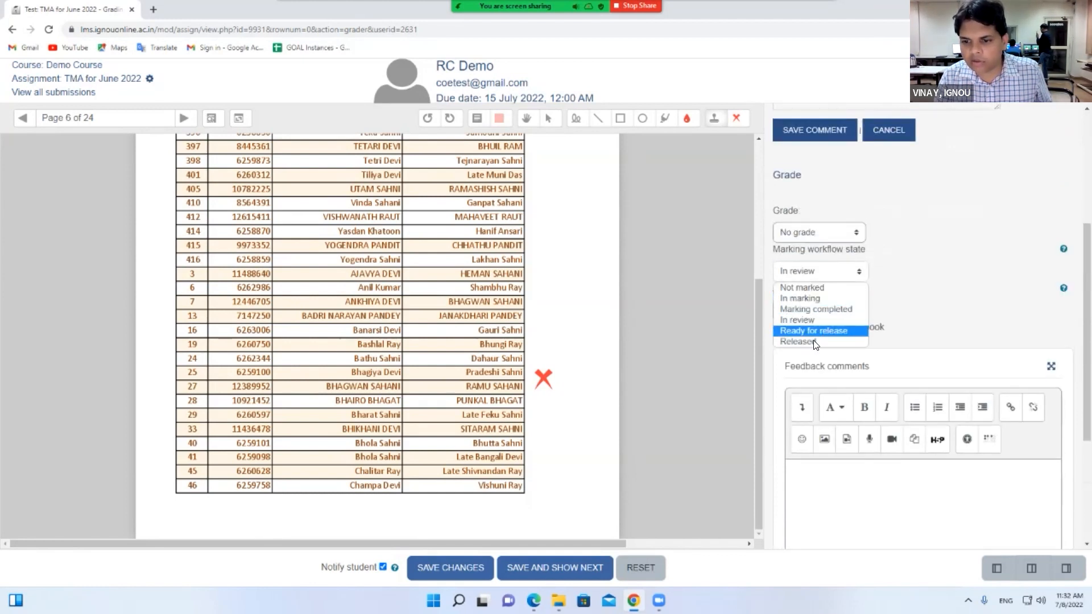
{"action": "left_click", "coordinate": [828, 310]}
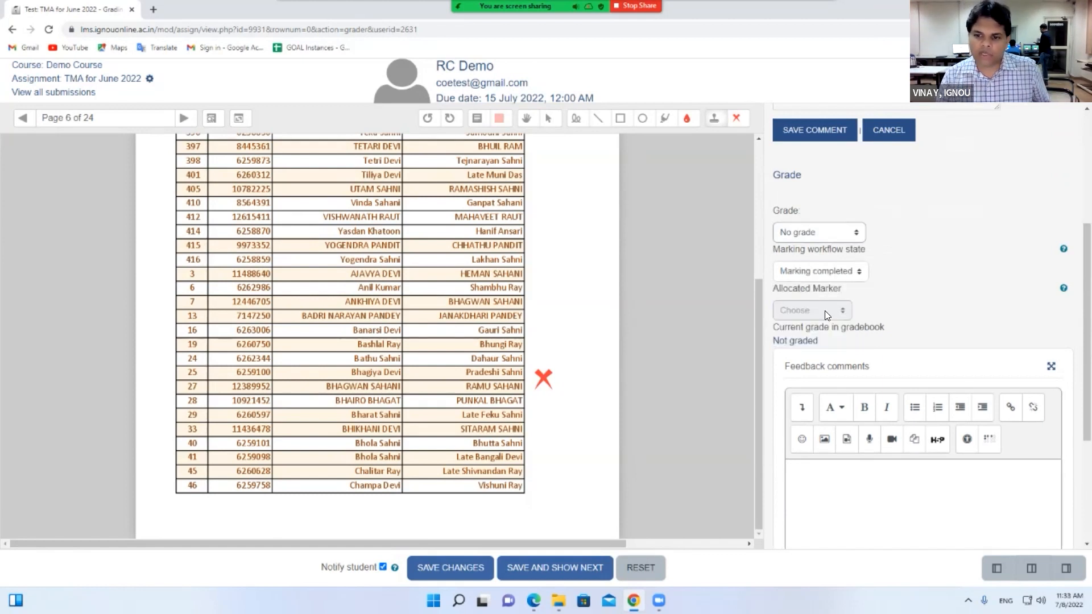
Grade the submission Competent, set Apply to entire group to No, and save changes
{"action": "left_click", "coordinate": [812, 240]}
{"action": "left_click", "coordinate": [811, 261]}
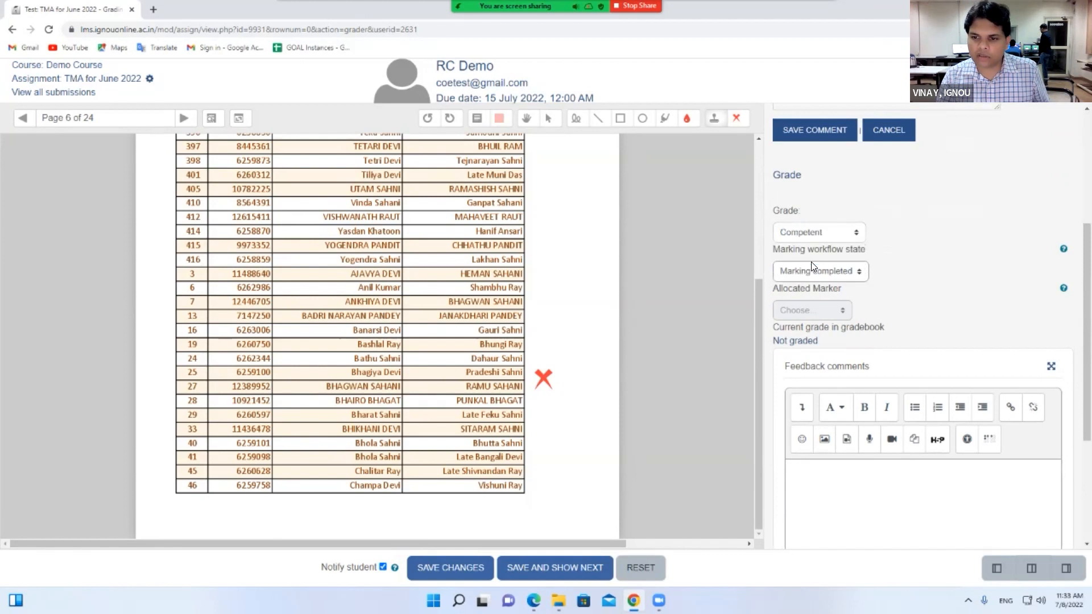
{"action": "scroll", "coordinate": [896, 285], "scroll_direction": "down", "scroll_amount": 3}
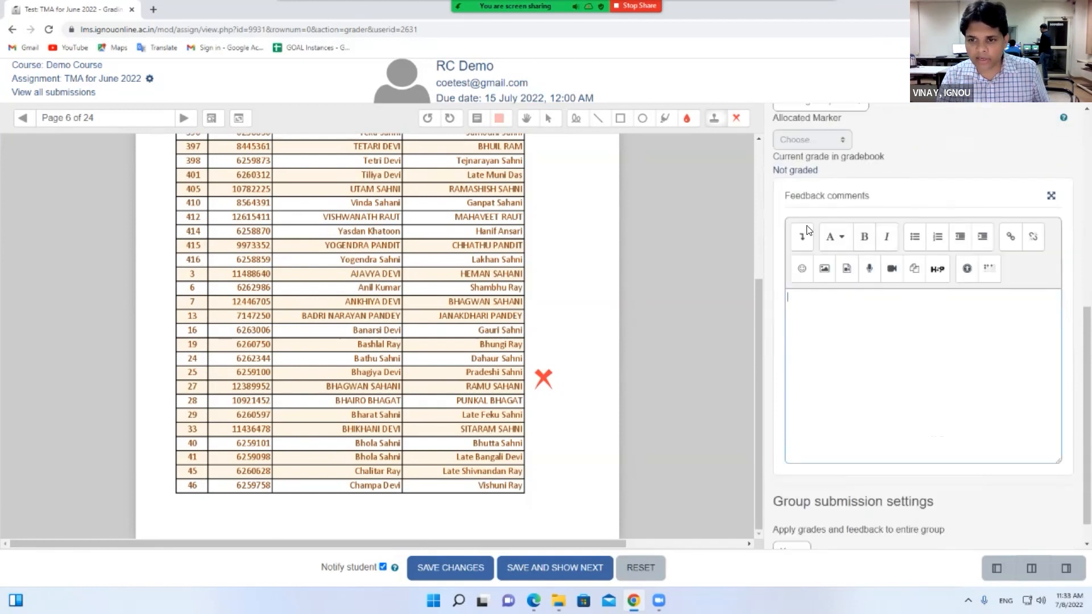
{"action": "scroll", "coordinate": [860, 330], "scroll_direction": "down", "scroll_amount": 1}
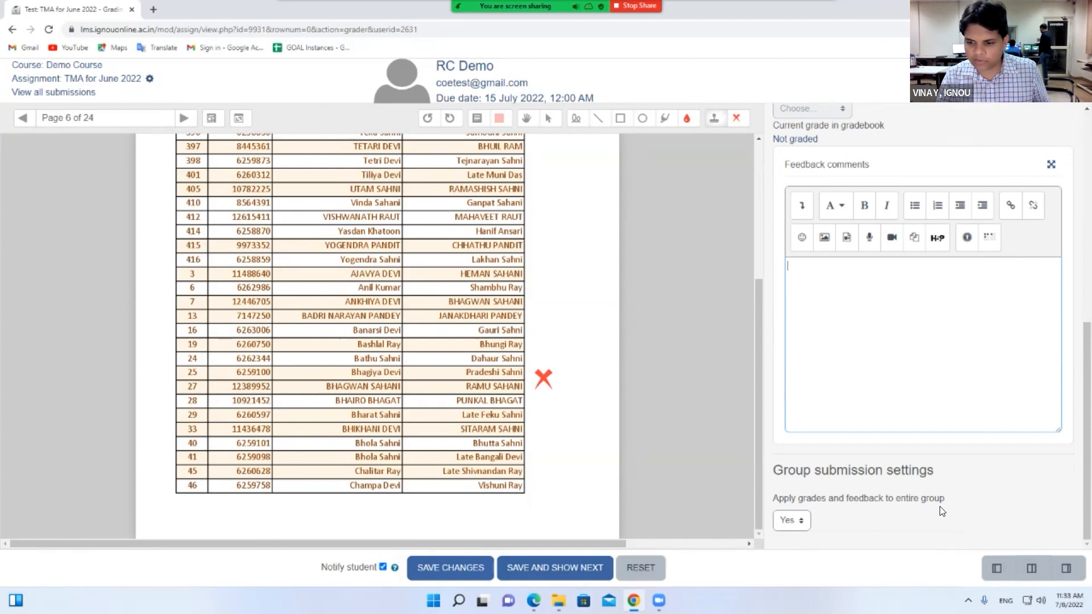
{"action": "left_click", "coordinate": [796, 535]}
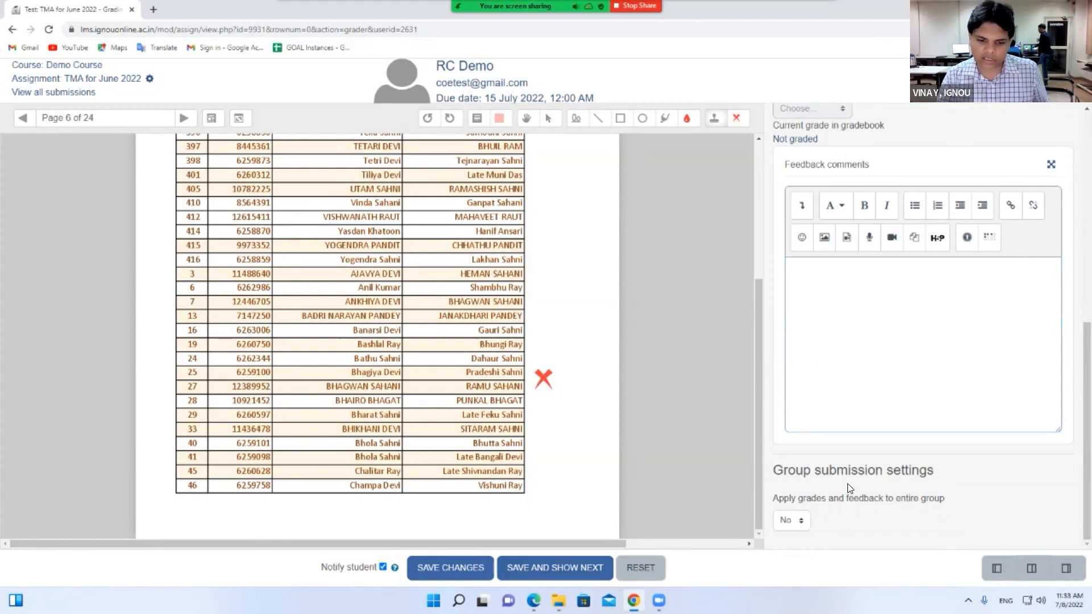
{"action": "left_click", "coordinate": [465, 569]}
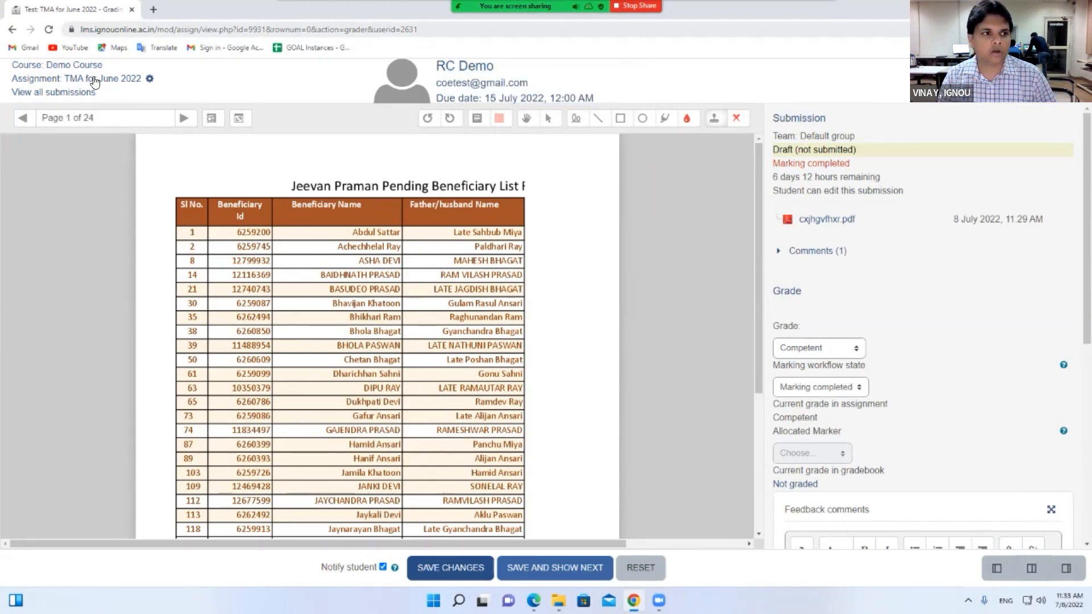
Go via the Demo Course and Dashboard to My courses, then open My courses in Edge too
{"action": "left_click", "coordinate": [48, 67]}
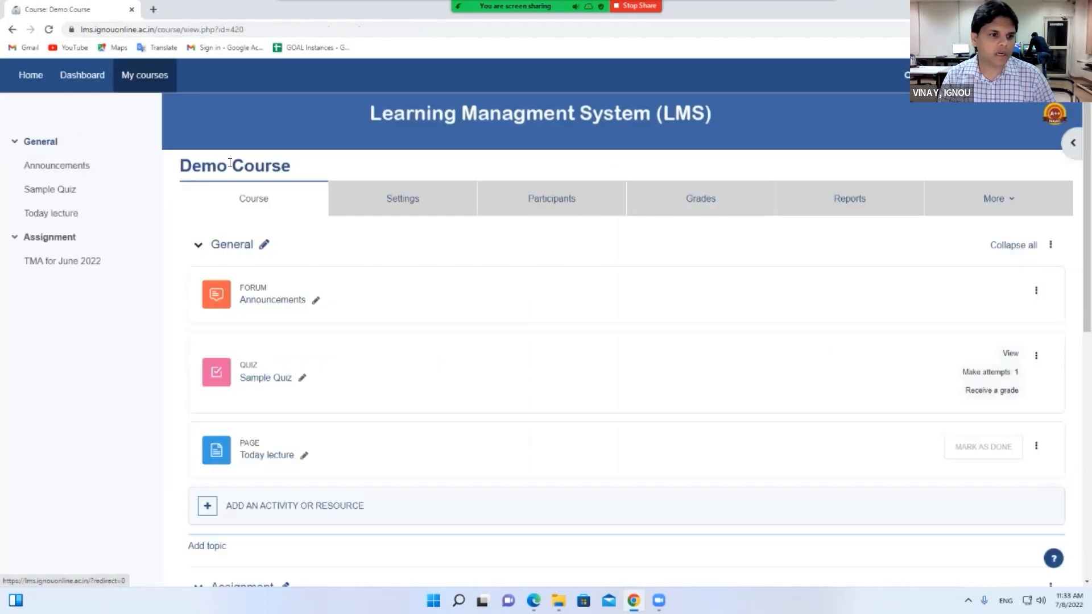
{"action": "left_click", "coordinate": [81, 80]}
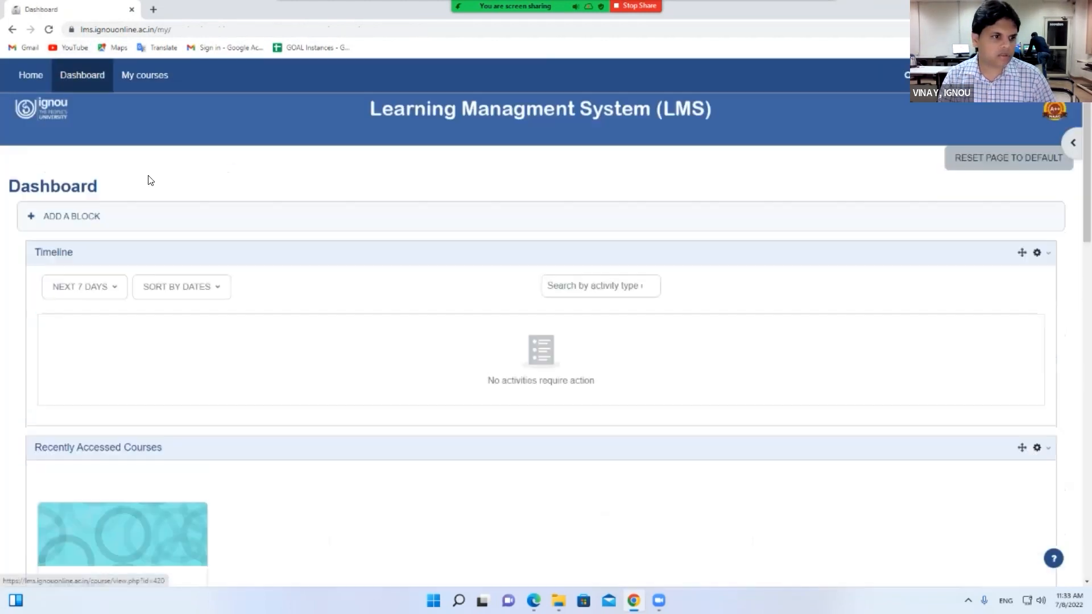
{"action": "left_click", "coordinate": [124, 80]}
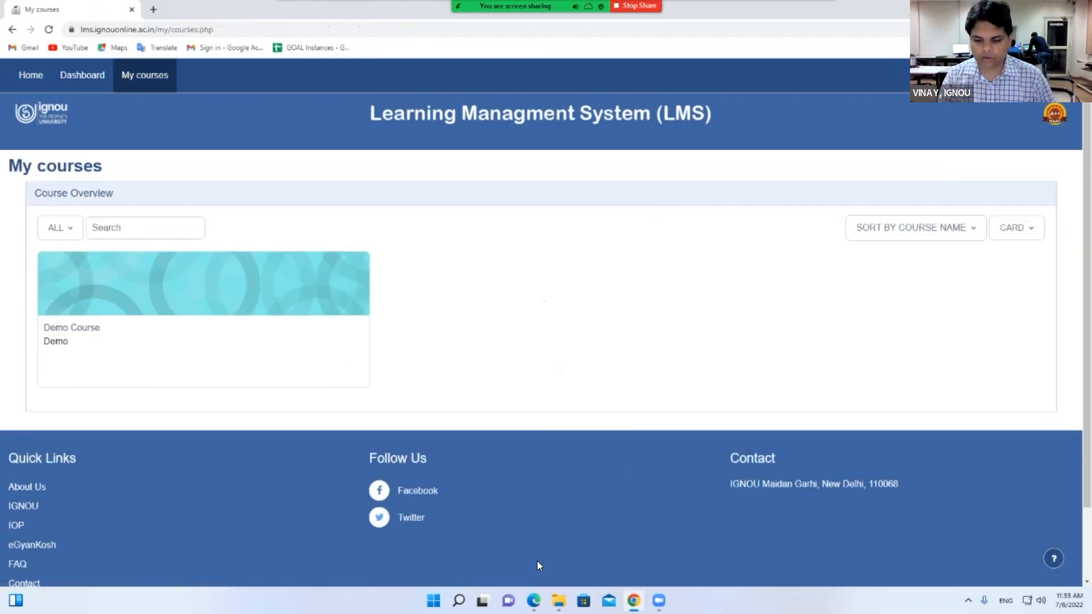
{"action": "left_click", "coordinate": [534, 601]}
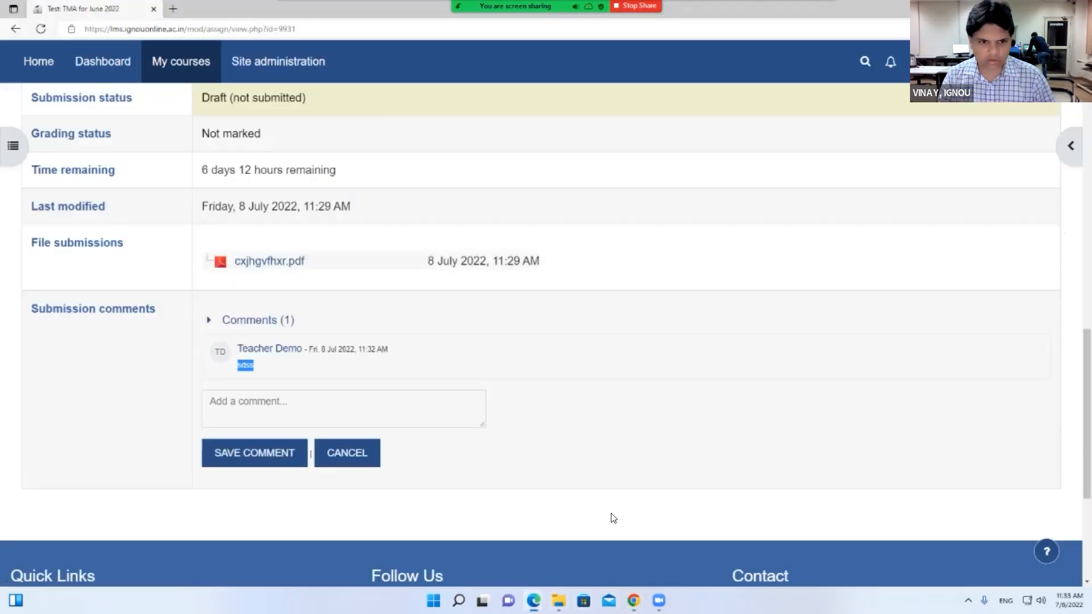
{"action": "scroll", "coordinate": [480, 360], "scroll_direction": "up", "scroll_amount": 10}
{"action": "left_click", "coordinate": [153, 68]}
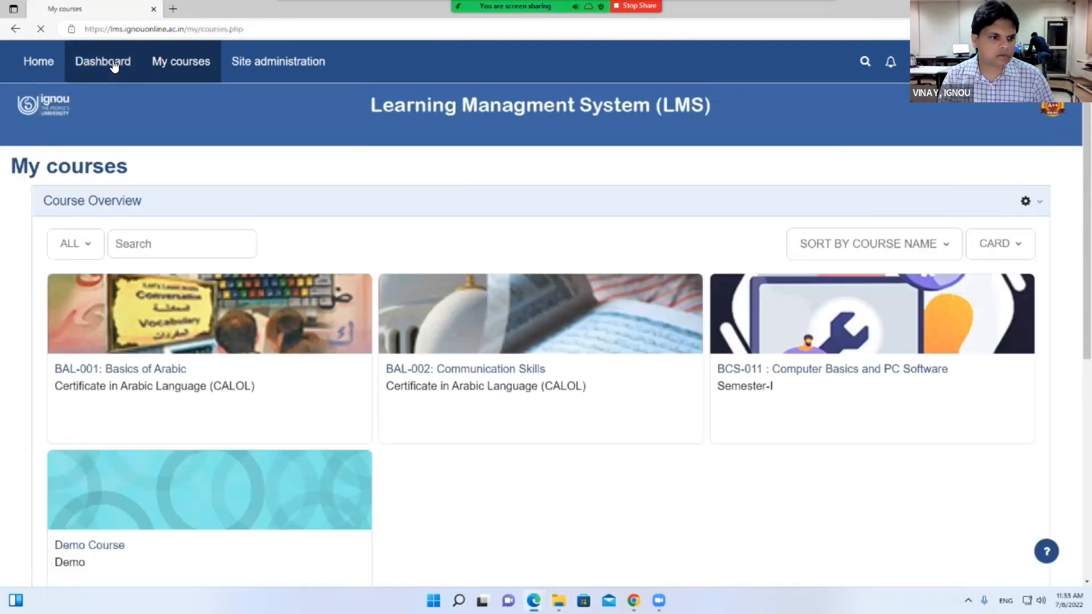
{"action": "left_click", "coordinate": [114, 67]}
{"action": "left_click", "coordinate": [159, 69]}
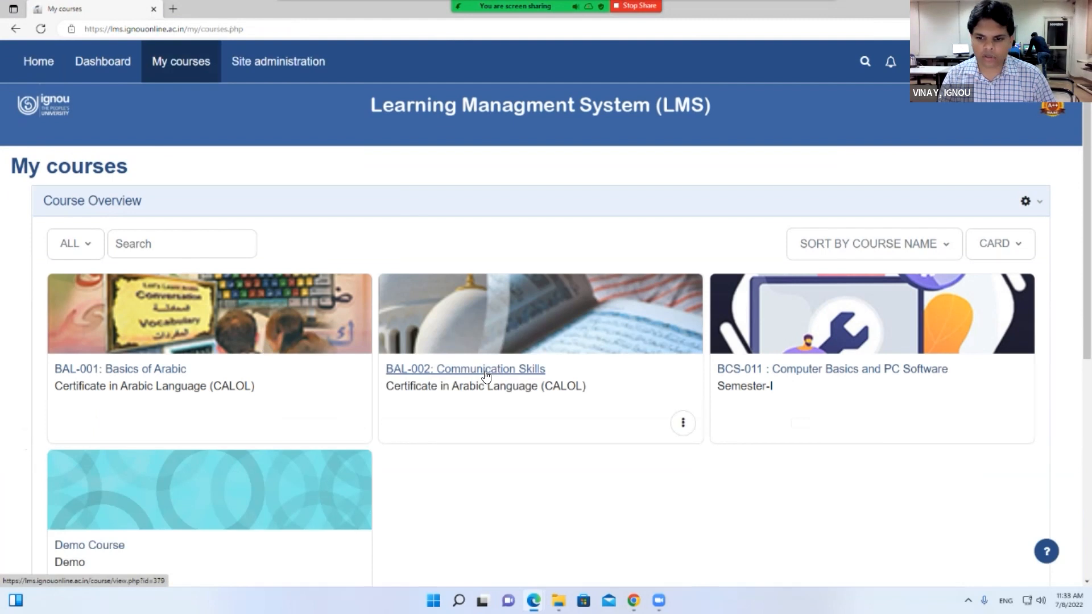
Open the BCS-011 course's TUTOR MARKED ASSIGNMENT(TMA) and highlight its 395 participants count
{"action": "left_click", "coordinate": [785, 371]}
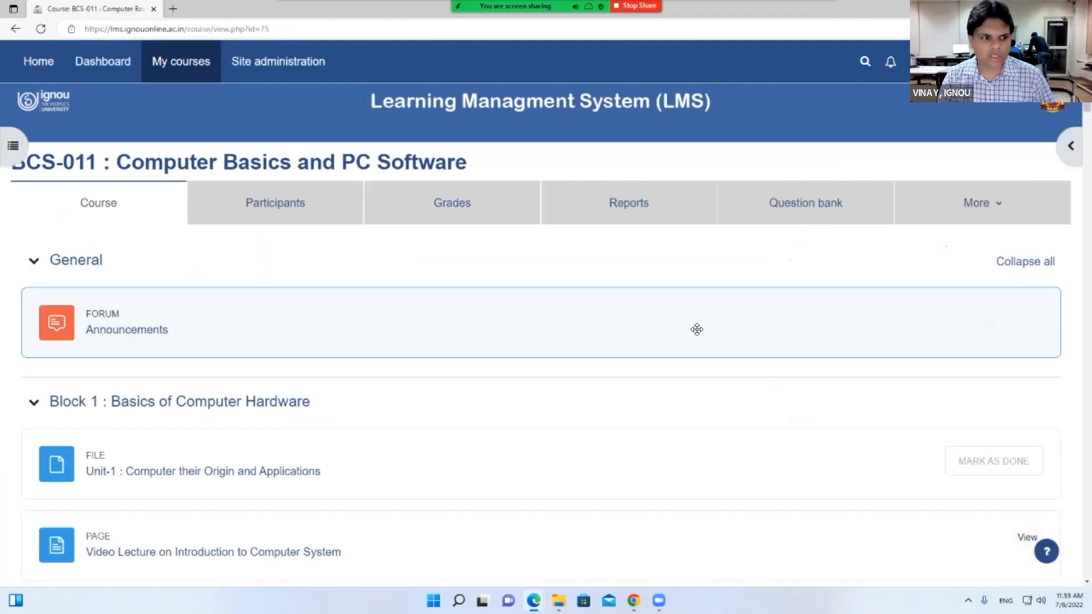
{"action": "scroll", "coordinate": [710, 331], "scroll_direction": "down", "scroll_amount": 20}
{"action": "scroll", "coordinate": [614, 334], "scroll_direction": "down", "scroll_amount": 15}
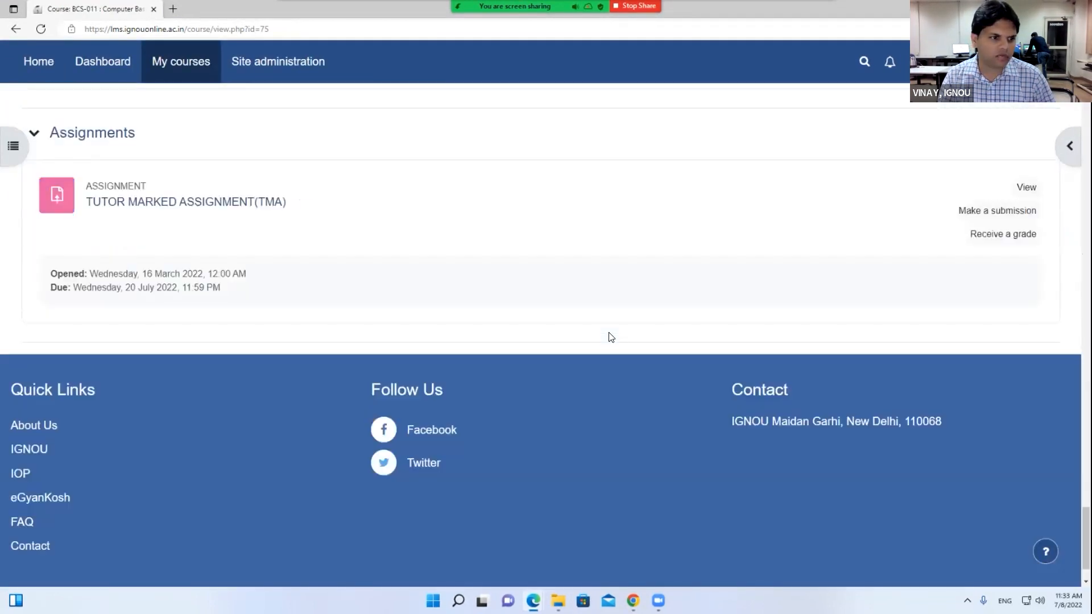
{"action": "left_click", "coordinate": [248, 138]}
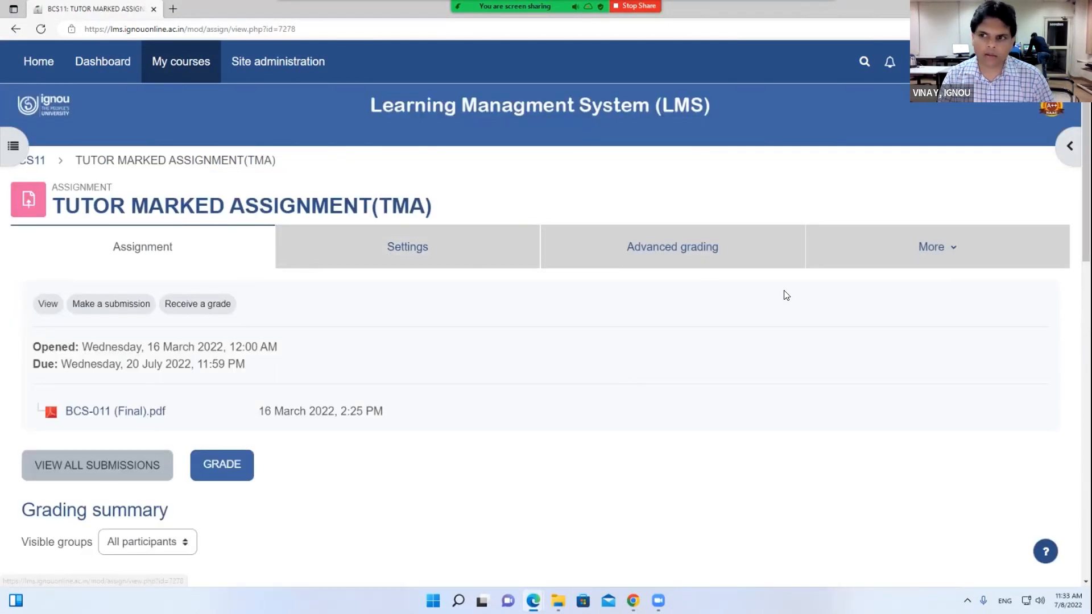
{"action": "scroll", "coordinate": [490, 402], "scroll_direction": "down", "scroll_amount": 4}
{"action": "left_click_drag", "start_coordinate": [202, 396], "coordinate": [178, 471]}
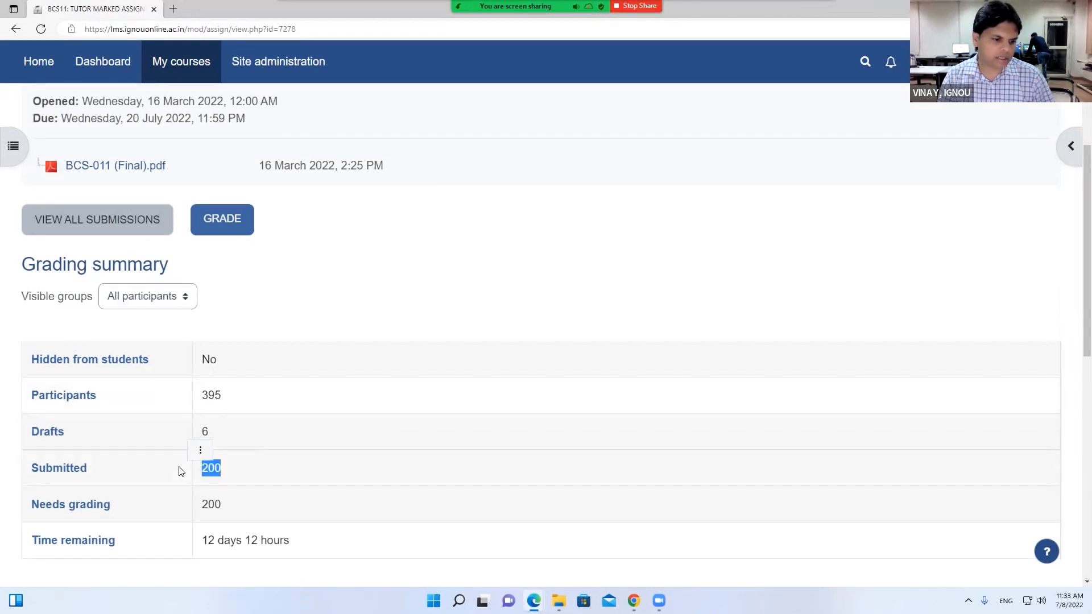
List all submissions and open the grader for a submitted student's TMA
{"action": "scroll", "coordinate": [178, 471], "scroll_direction": "down", "scroll_amount": 1}
{"action": "left_click", "coordinate": [111, 147]}
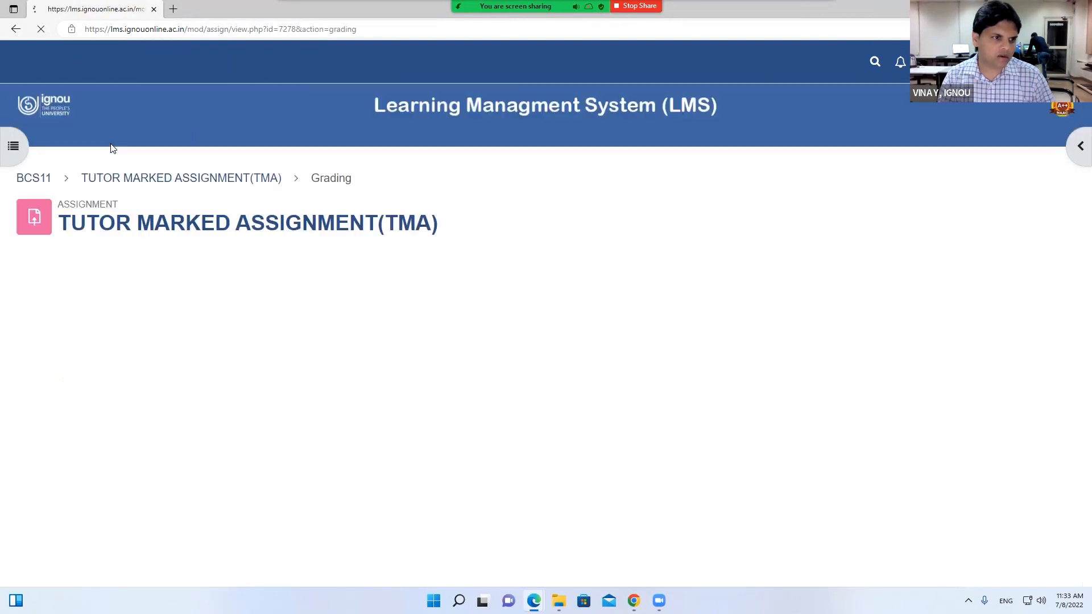
{"action": "scroll", "coordinate": [320, 405], "scroll_direction": "down", "scroll_amount": 8}
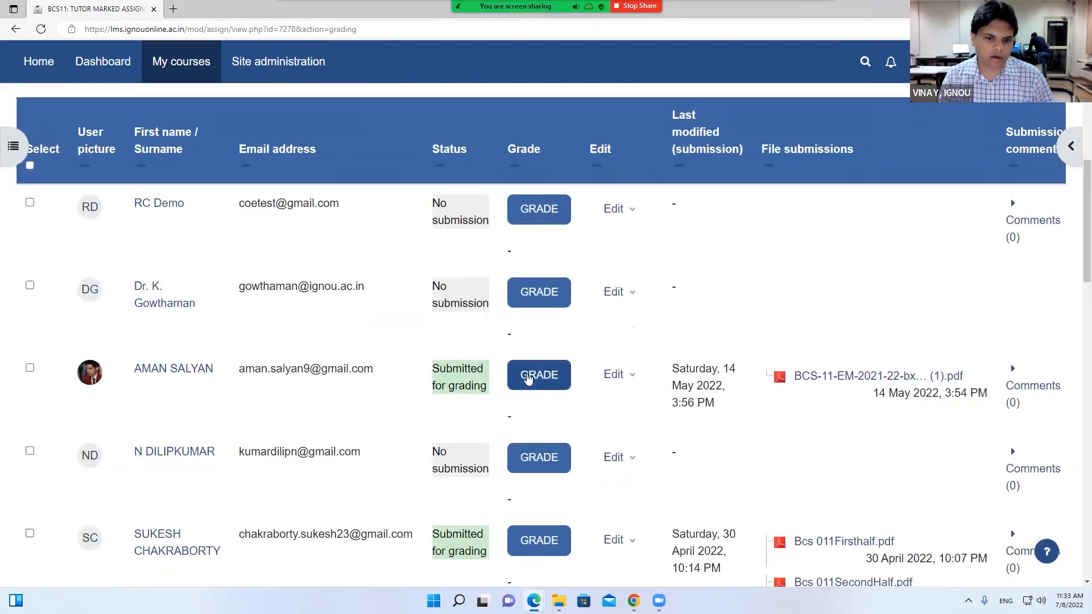
{"action": "left_click", "coordinate": [529, 378]}
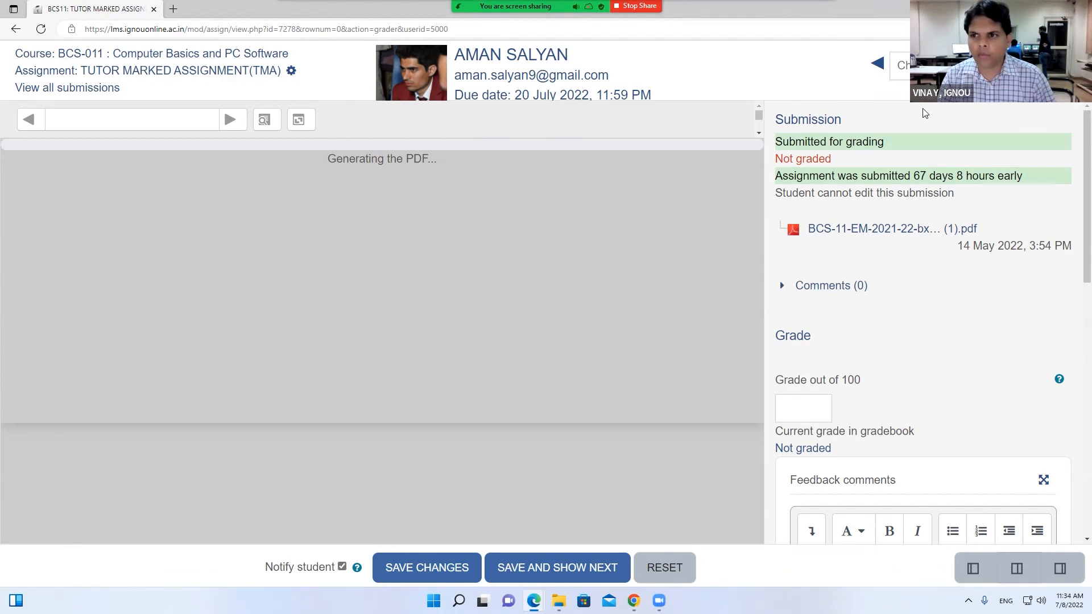
{"action": "left_click", "coordinate": [898, 65]}
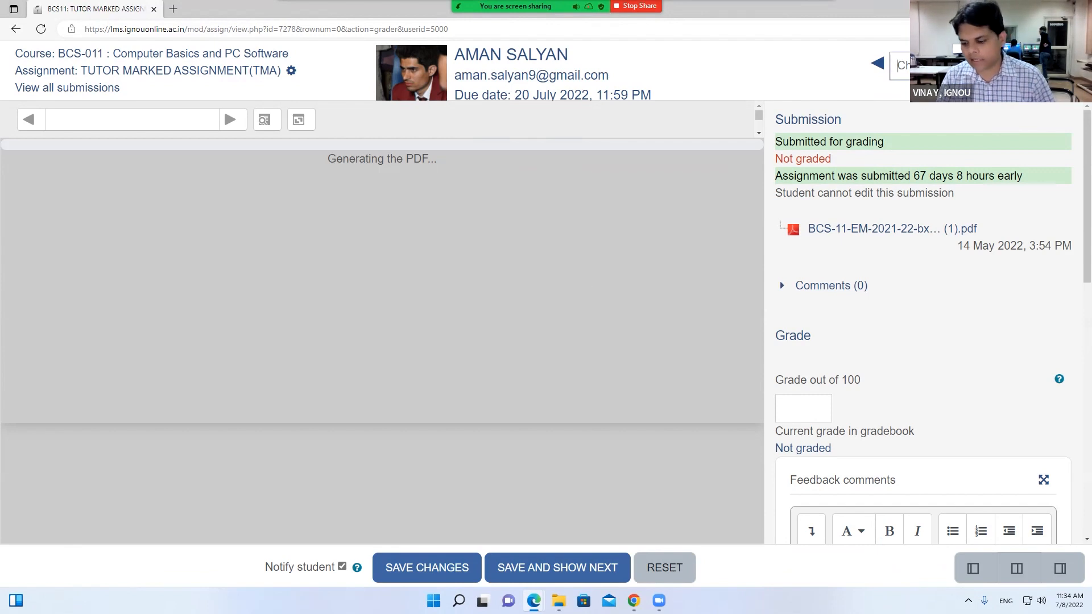
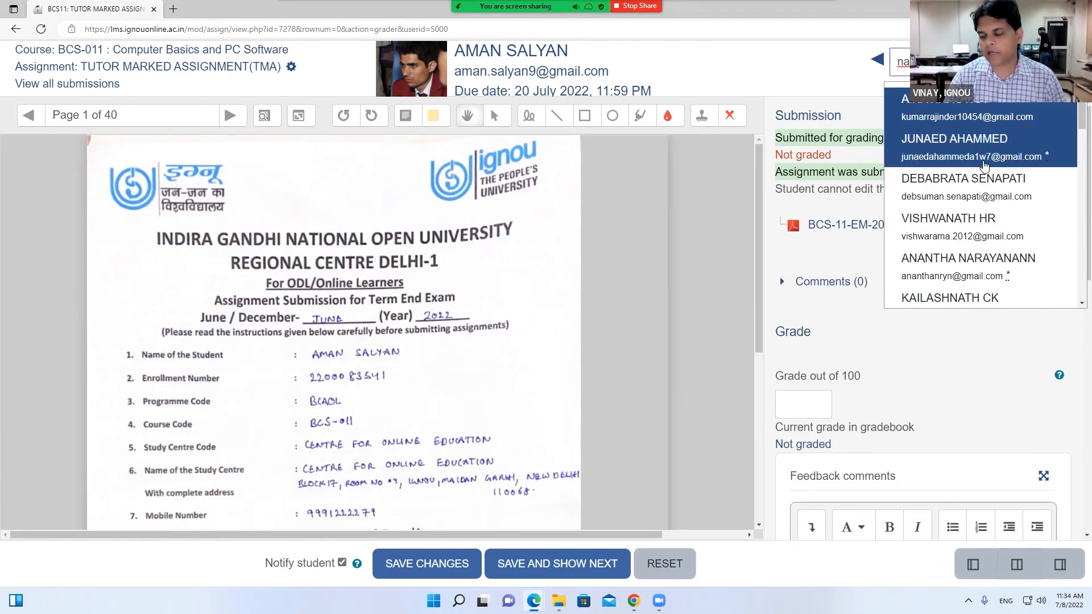
Switch the grader to the next student's TMA submission, leaving Grade out of 100 empty
{"action": "left_click", "coordinate": [983, 164]}
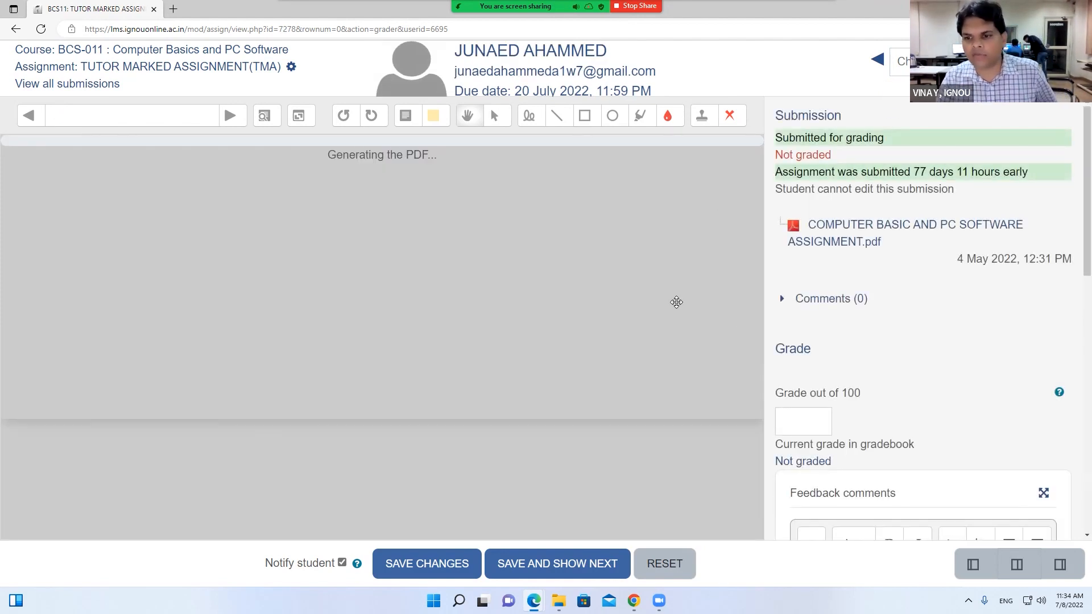
{"action": "scroll", "coordinate": [819, 341], "scroll_direction": "down", "scroll_amount": 1}
{"action": "left_click", "coordinate": [810, 351]}
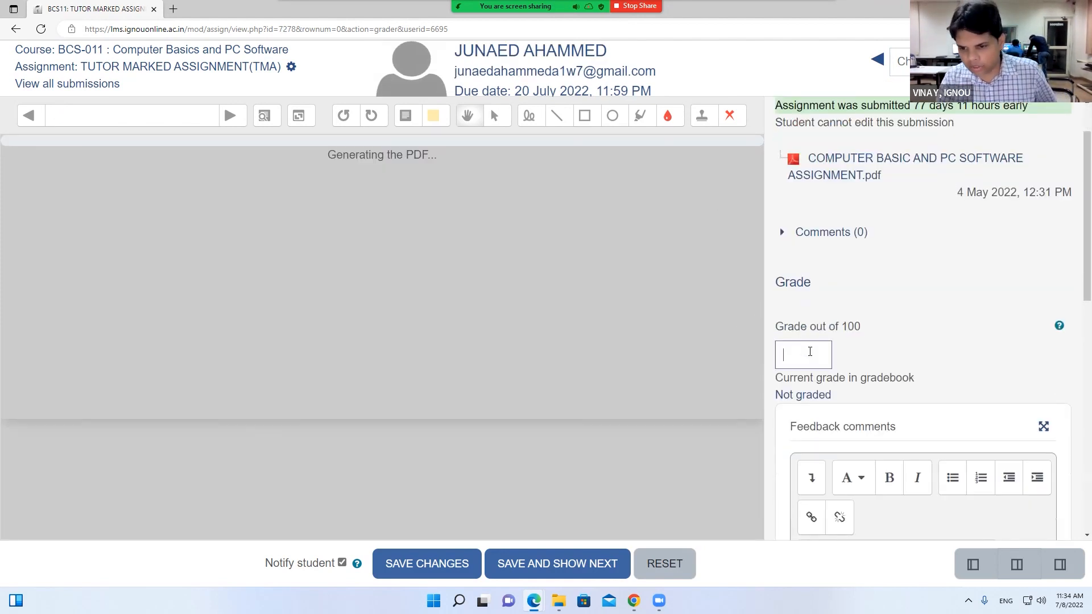
{"action": "left_click_drag", "start_coordinate": [874, 335], "coordinate": [795, 353]}
{"action": "left_click", "coordinate": [811, 348]}
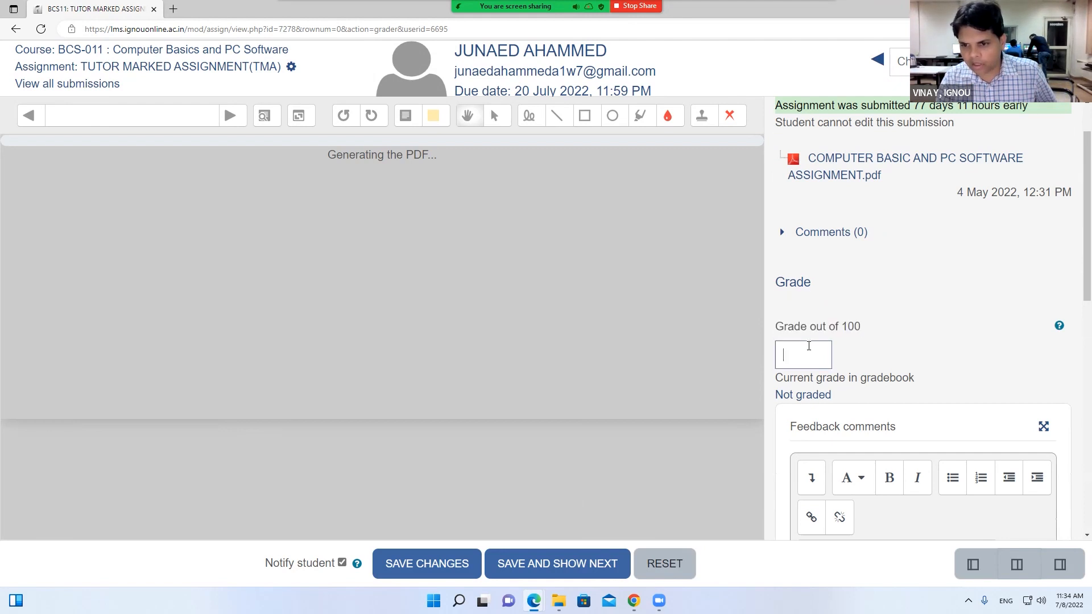
Expand the submission comments and scroll down to the Feedback files area
{"action": "scroll", "coordinate": [810, 351], "scroll_direction": "down", "scroll_amount": 2}
{"action": "scroll", "coordinate": [824, 171], "scroll_direction": "up", "scroll_amount": 2}
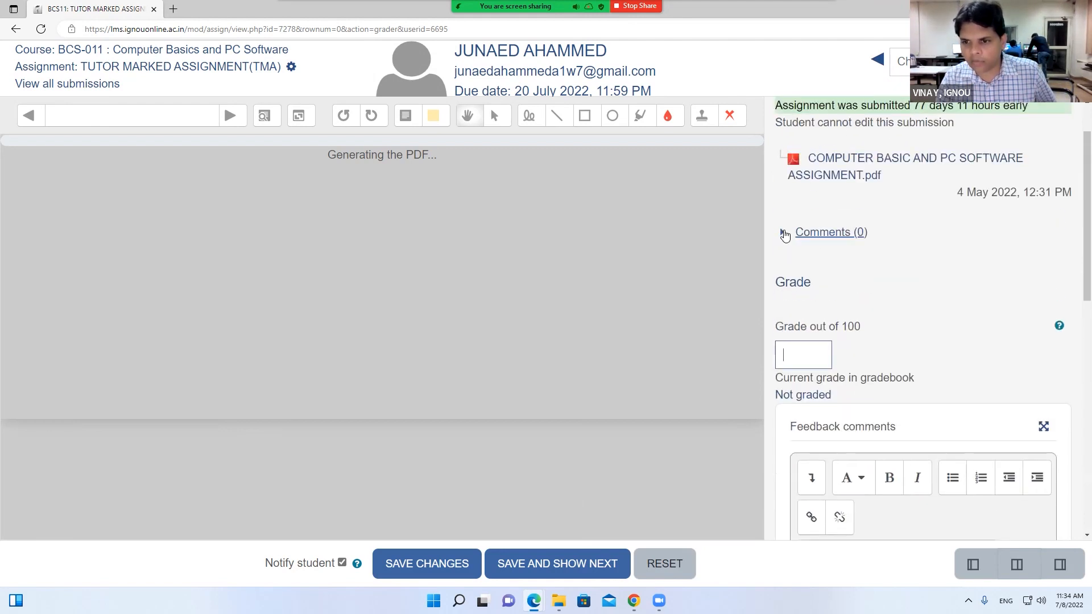
{"action": "left_click", "coordinate": [785, 232]}
{"action": "scroll", "coordinate": [818, 268], "scroll_direction": "down", "scroll_amount": 8}
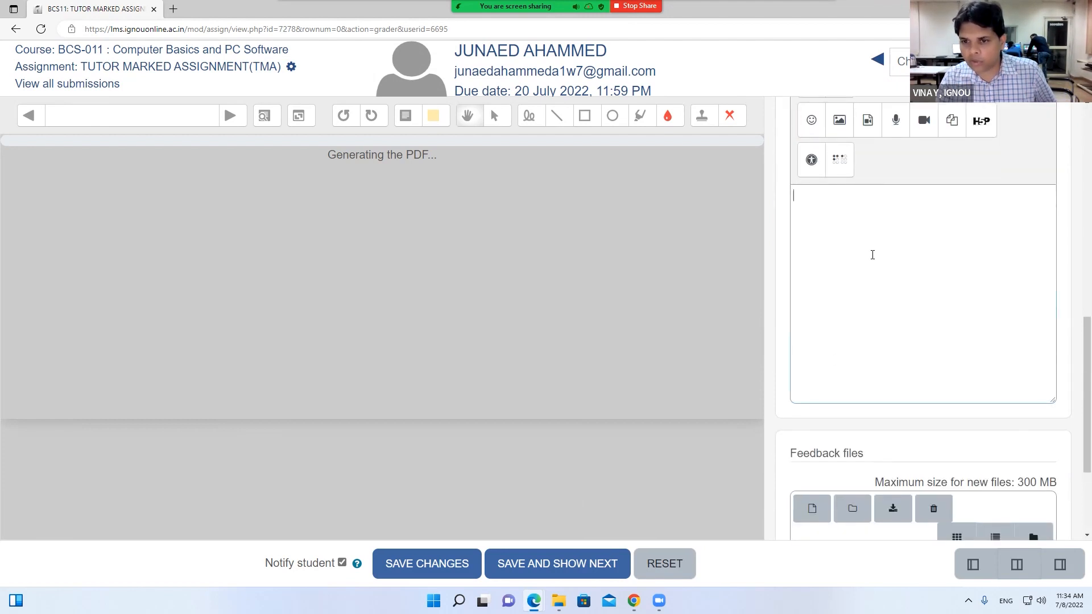
{"action": "scroll", "coordinate": [873, 255], "scroll_direction": "down", "scroll_amount": 3}
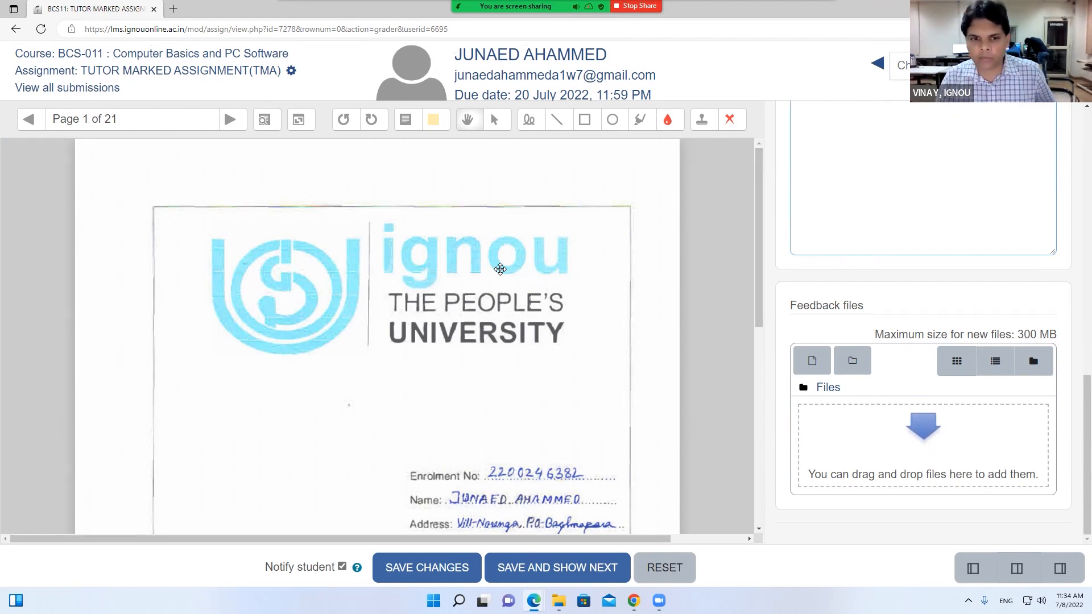
Open the feedback file picker and close it without uploading anything
{"action": "scroll", "coordinate": [601, 220], "scroll_direction": "down", "scroll_amount": 5}
{"action": "scroll", "coordinate": [601, 221], "scroll_direction": "down", "scroll_amount": 2}
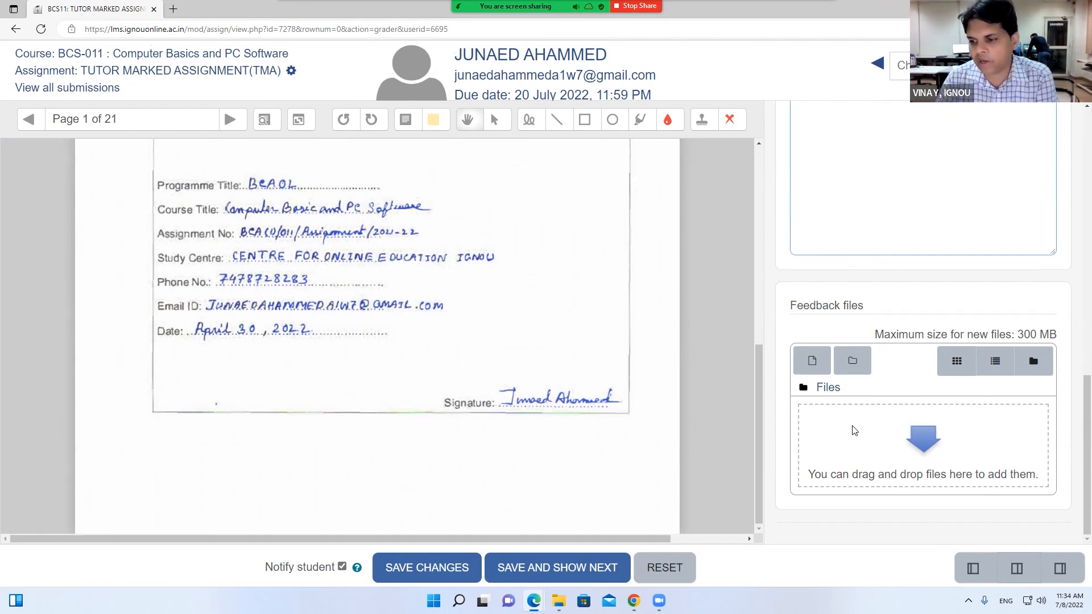
{"action": "left_click", "coordinate": [853, 431]}
{"action": "left_click", "coordinate": [839, 141]}
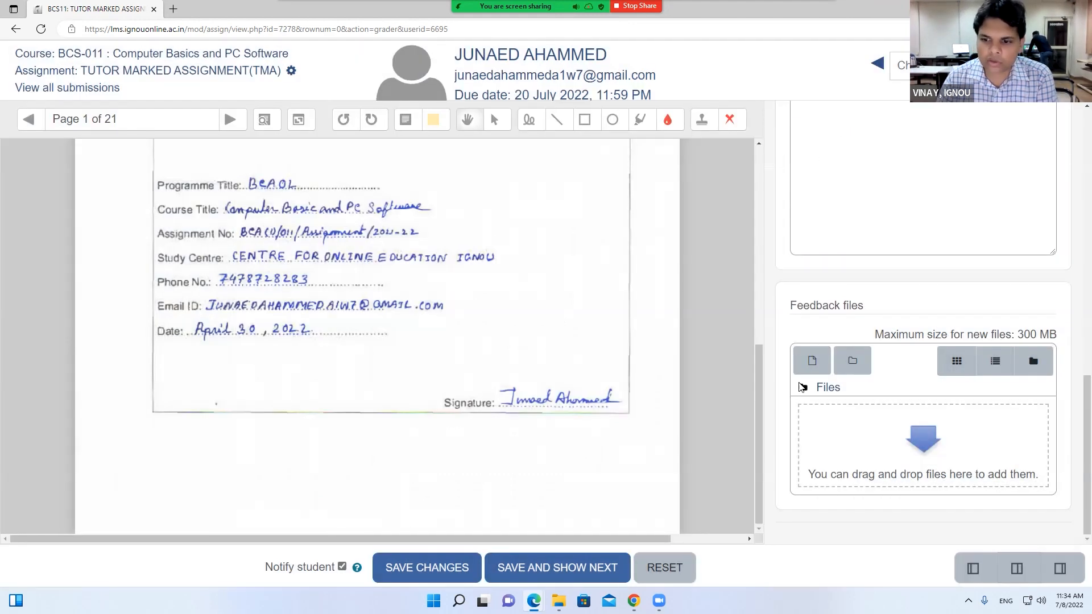
{"action": "scroll", "coordinate": [904, 449], "scroll_direction": "up", "scroll_amount": 6}
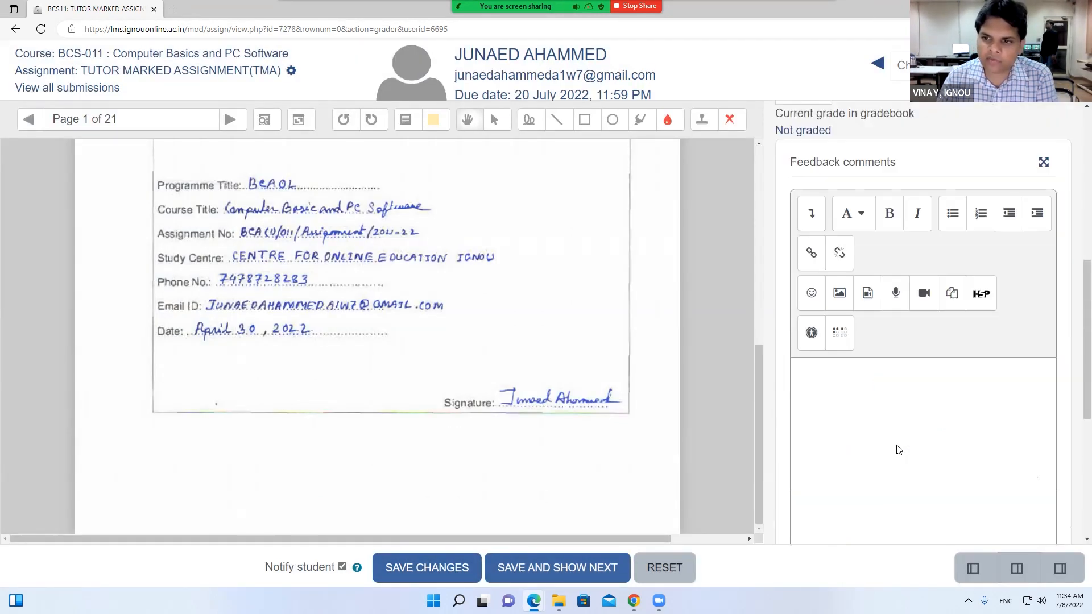
Open the TMA assignment's settings from the gear icon beside its title
{"action": "left_click", "coordinate": [799, 237]}
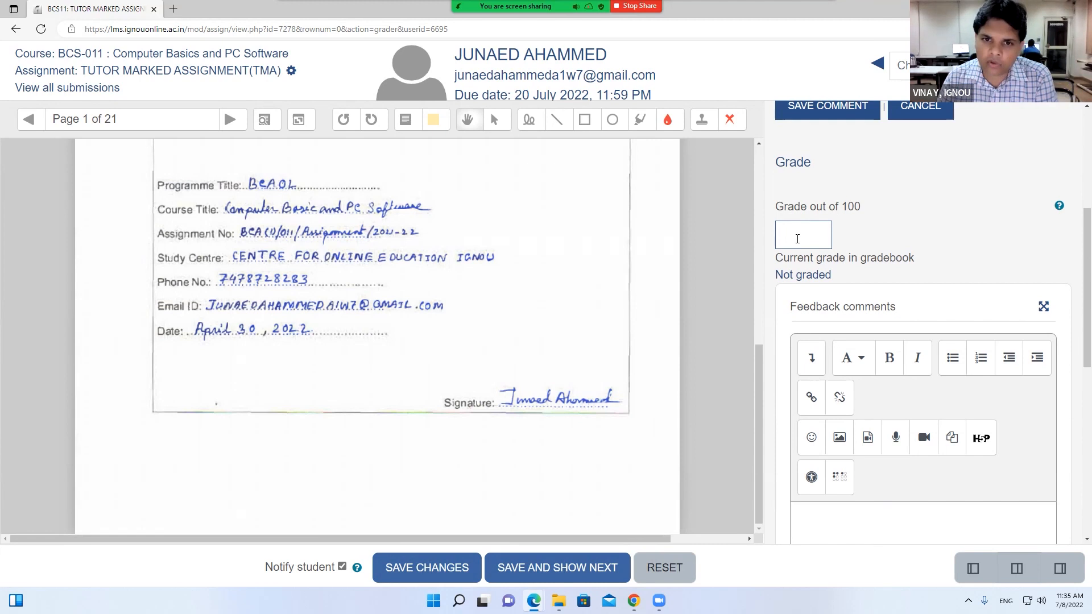
{"action": "left_click", "coordinate": [290, 71]}
{"action": "scroll", "coordinate": [342, 310], "scroll_direction": "down", "scroll_amount": 20}
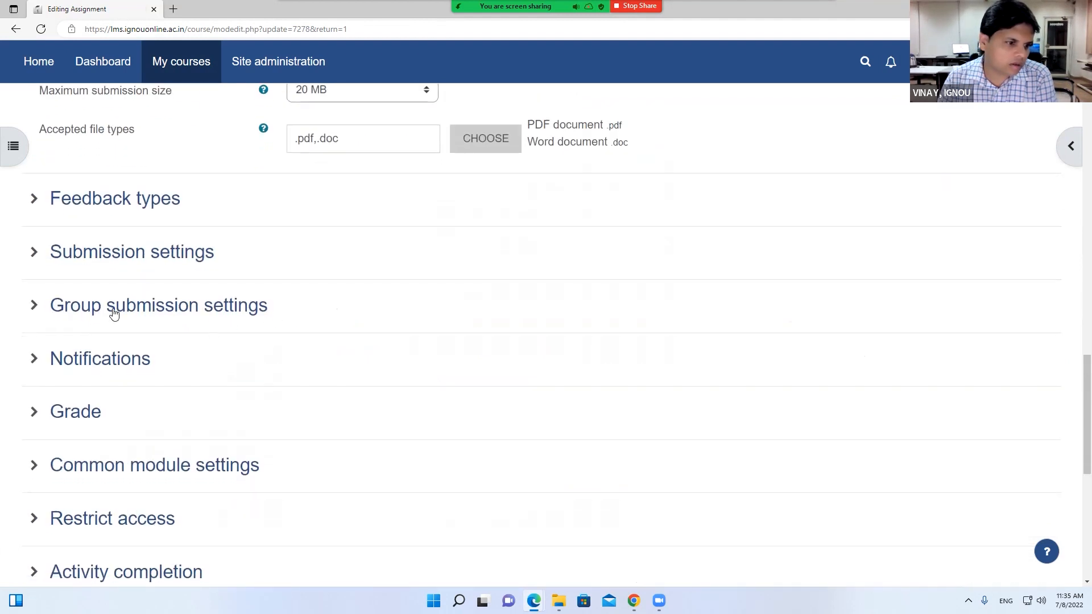
In the Grade section, switch Hide grader identity to Yes, then back to No
{"action": "left_click", "coordinate": [80, 413]}
{"action": "scroll", "coordinate": [264, 400], "scroll_direction": "down", "scroll_amount": 1}
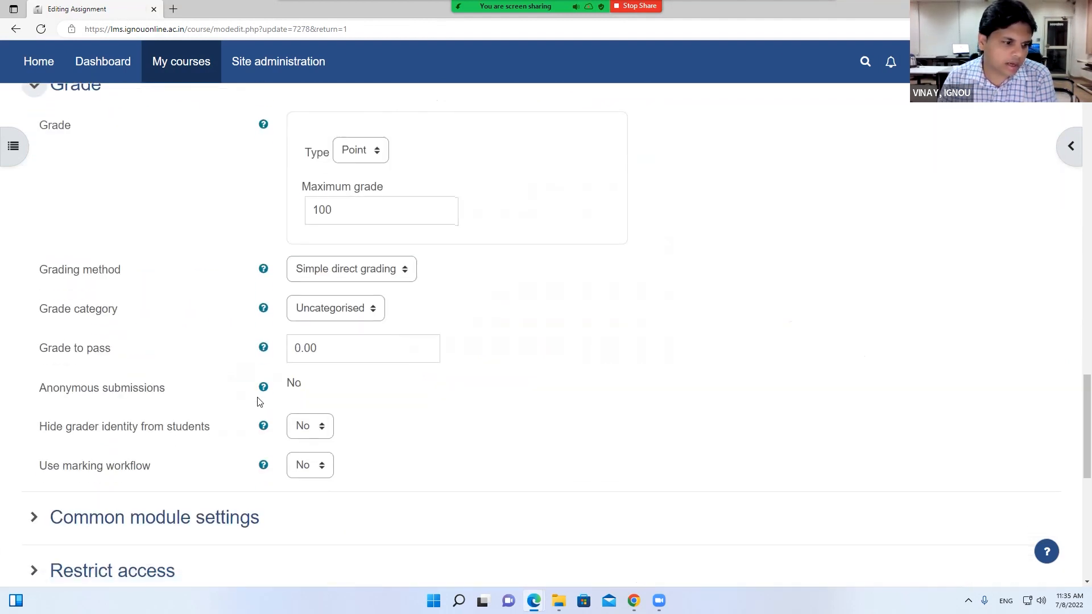
{"action": "left_click_drag", "start_coordinate": [37, 428], "coordinate": [217, 444]}
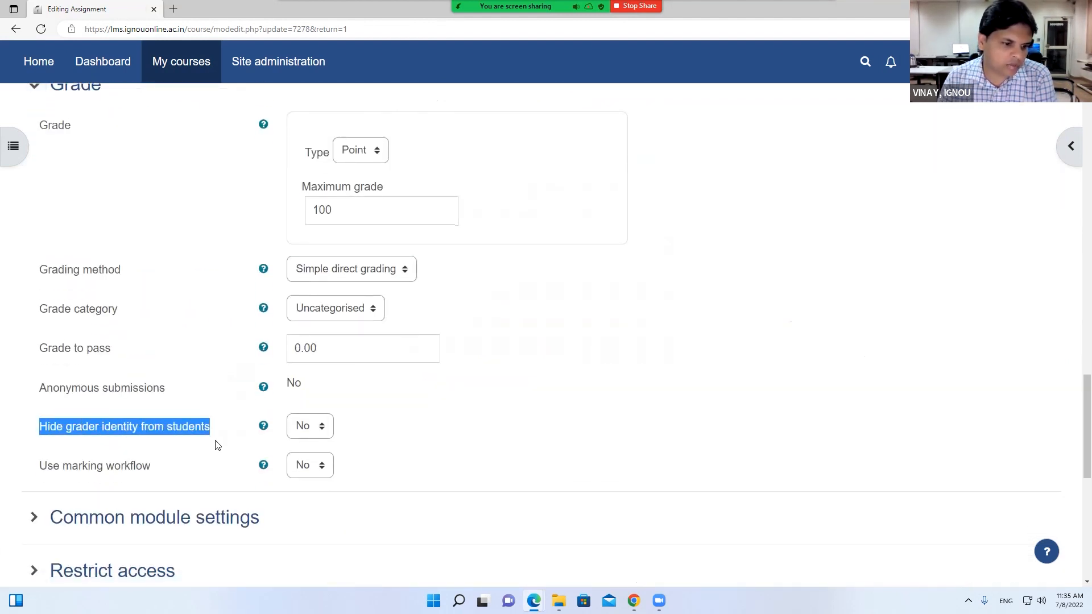
{"action": "left_click", "coordinate": [307, 430]}
{"action": "left_click", "coordinate": [303, 462]}
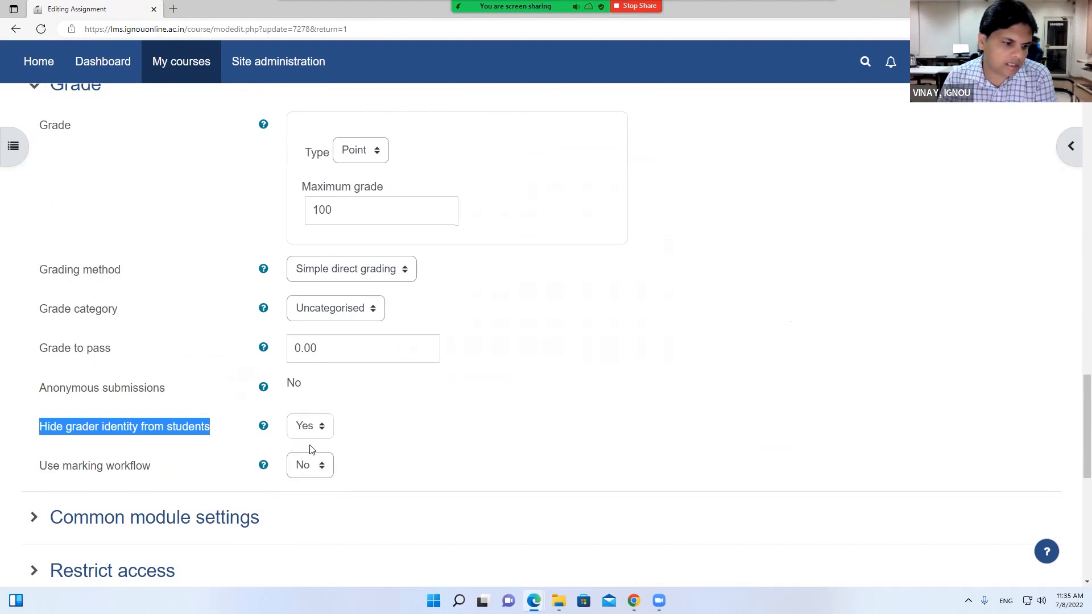
{"action": "left_click", "coordinate": [297, 431]}
{"action": "left_click", "coordinate": [302, 448]}
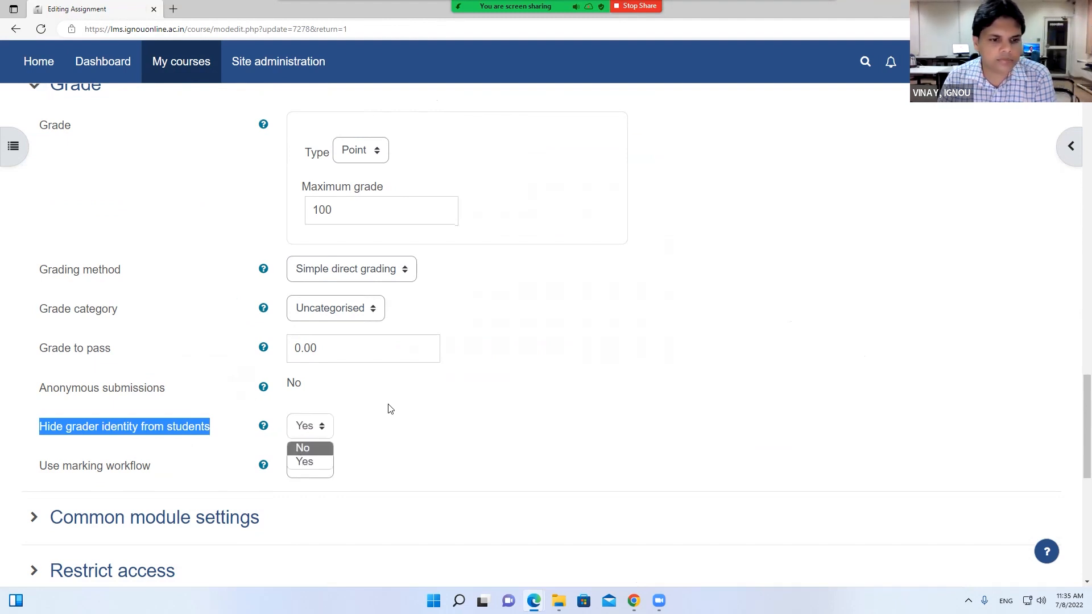
Go back to the grader without saving, confirming Leave on the unsaved-changes prompt
{"action": "scroll", "coordinate": [387, 404], "scroll_direction": "up", "scroll_amount": 1}
{"action": "scroll", "coordinate": [387, 405], "scroll_direction": "up", "scroll_amount": 15}
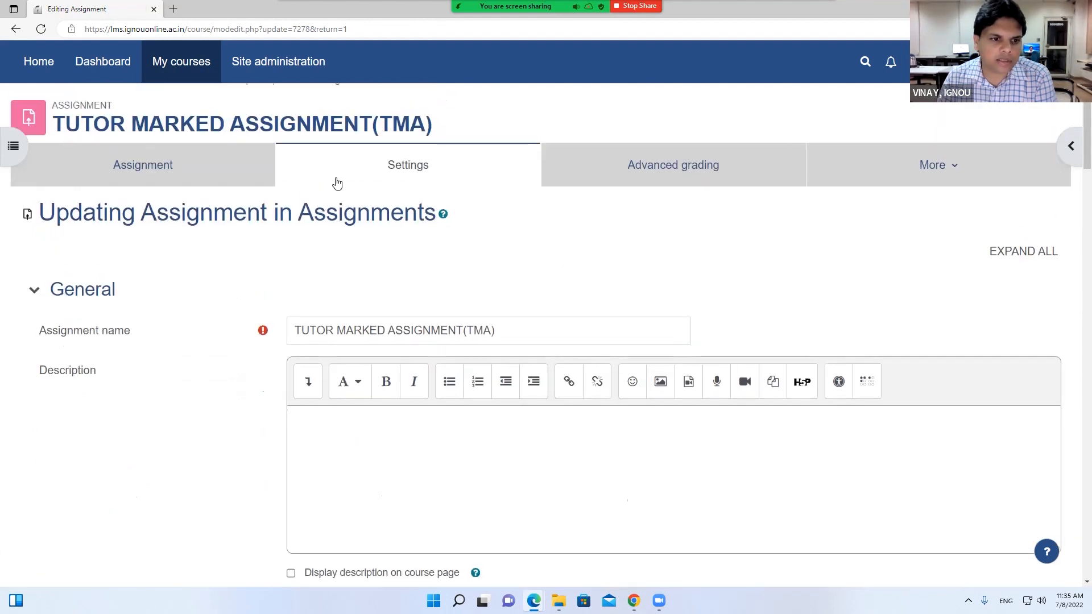
{"action": "right_click", "coordinate": [339, 181]}
{"action": "left_click", "coordinate": [15, 30]}
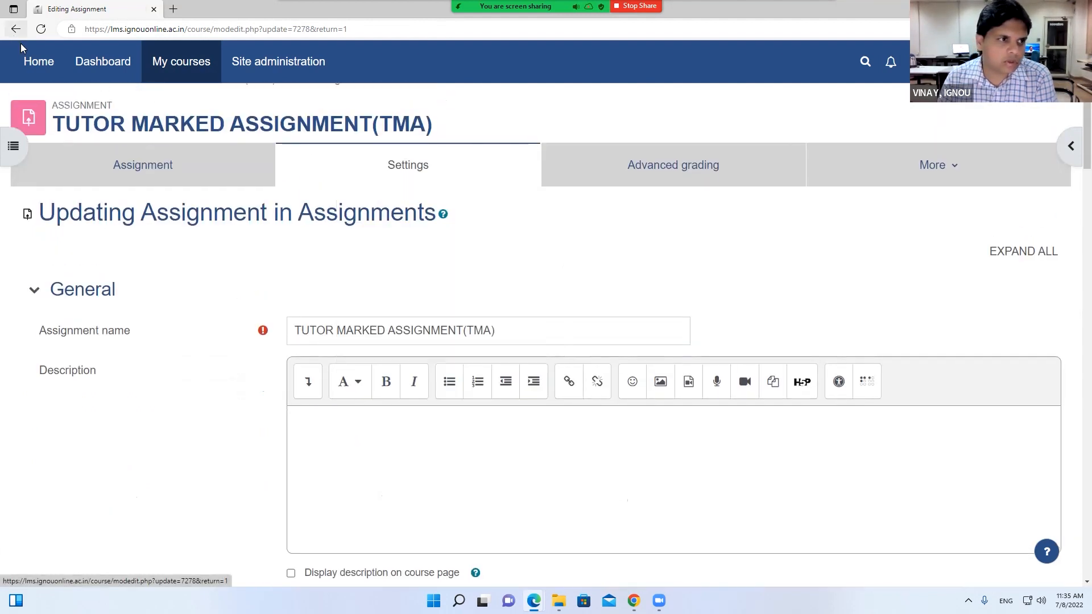
{"action": "left_click", "coordinate": [594, 93]}
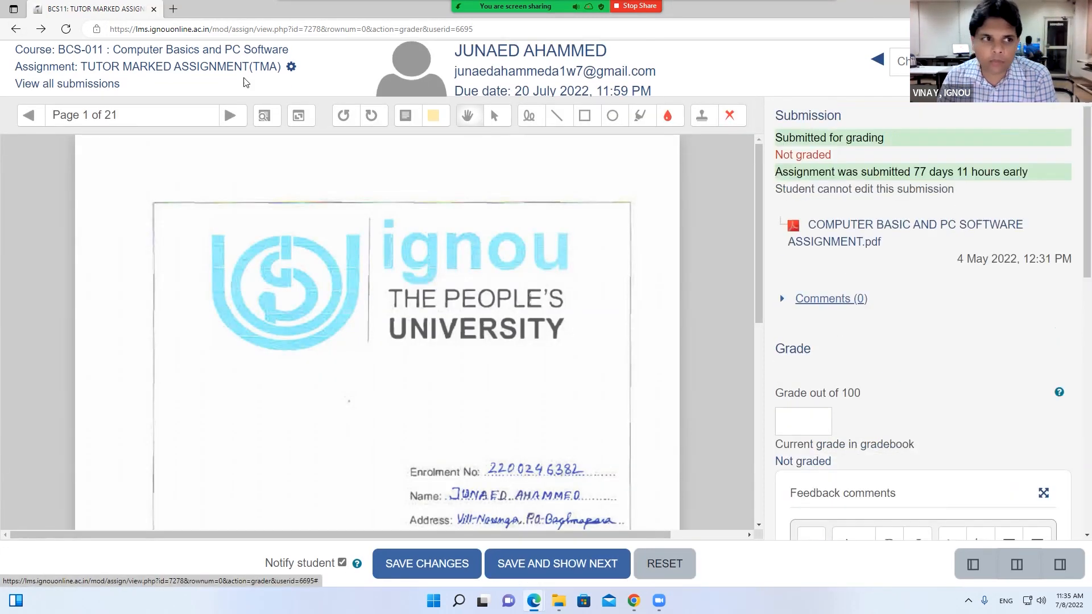
Open the TMA overview, highlight its Opened and Due dates, then open its Settings tab
{"action": "left_click", "coordinate": [68, 73]}
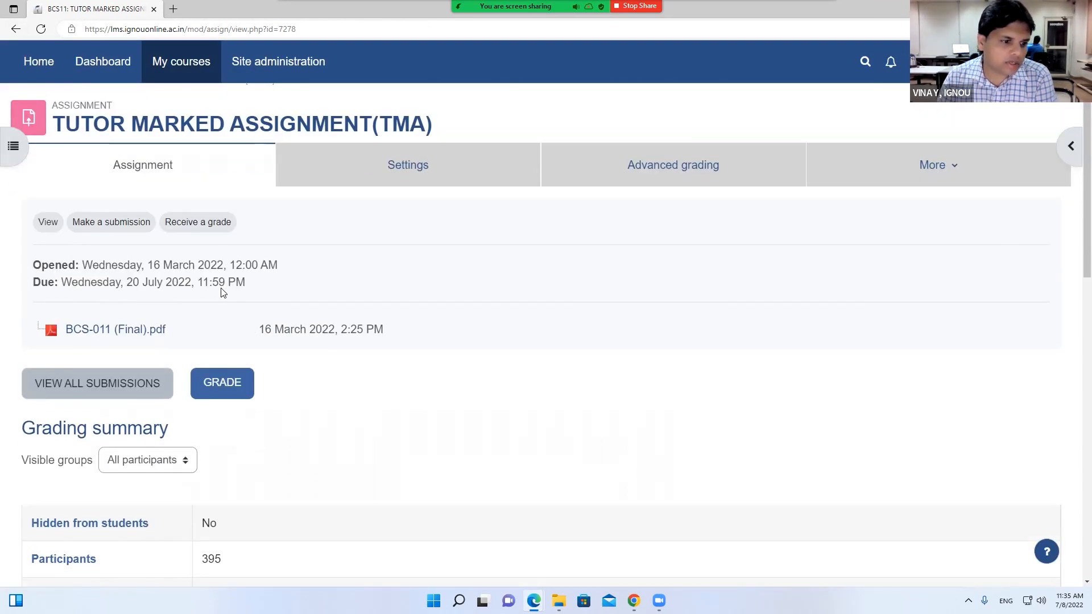
{"action": "left_click_drag", "start_coordinate": [247, 282], "coordinate": [32, 265]}
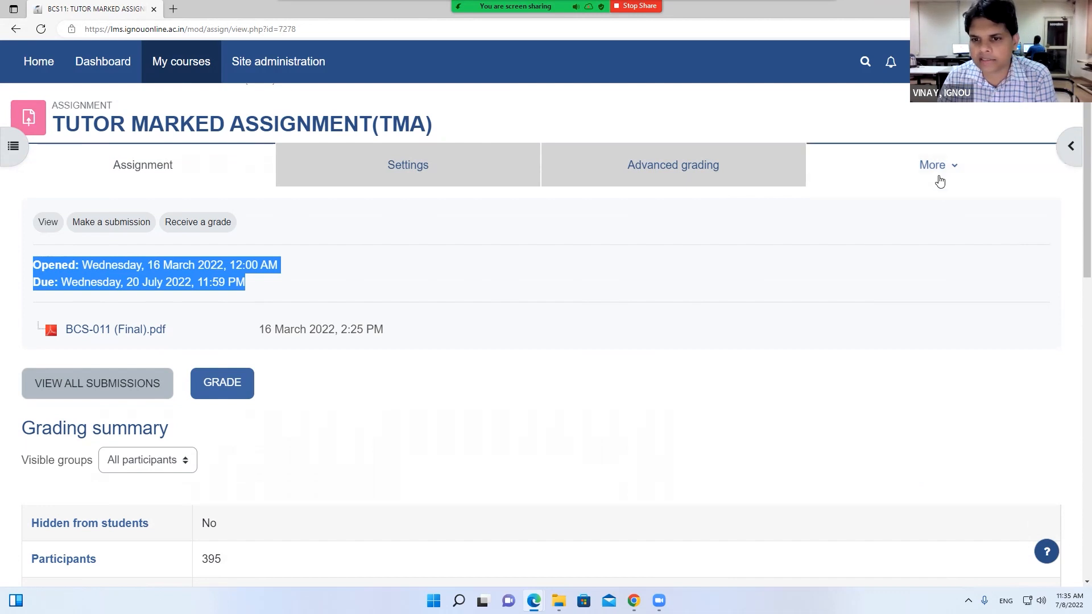
{"action": "left_click", "coordinate": [391, 171]}
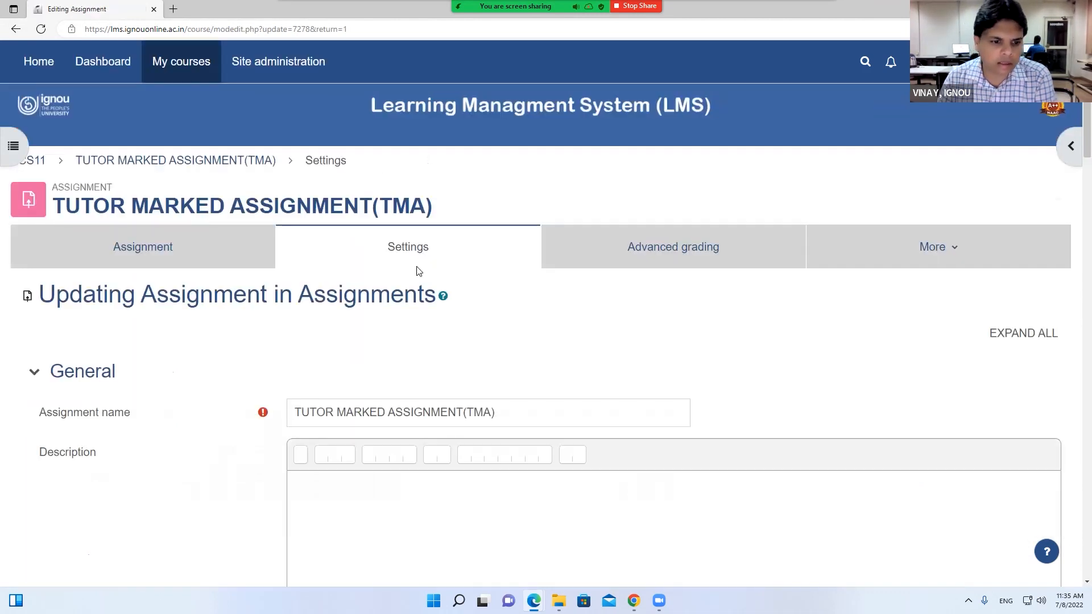
Review Availability, keeping the due date day at 20, then return to the TMA overview
{"action": "scroll", "coordinate": [371, 261], "scroll_direction": "down", "scroll_amount": 10}
{"action": "scroll", "coordinate": [372, 261], "scroll_direction": "down", "scroll_amount": 4}
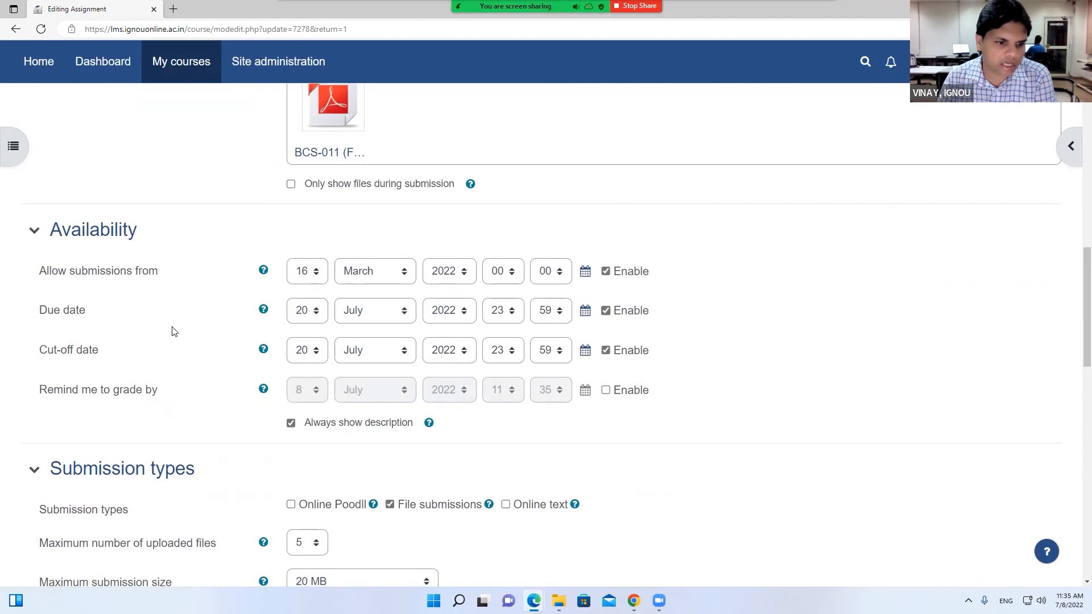
{"action": "left_click", "coordinate": [312, 313]}
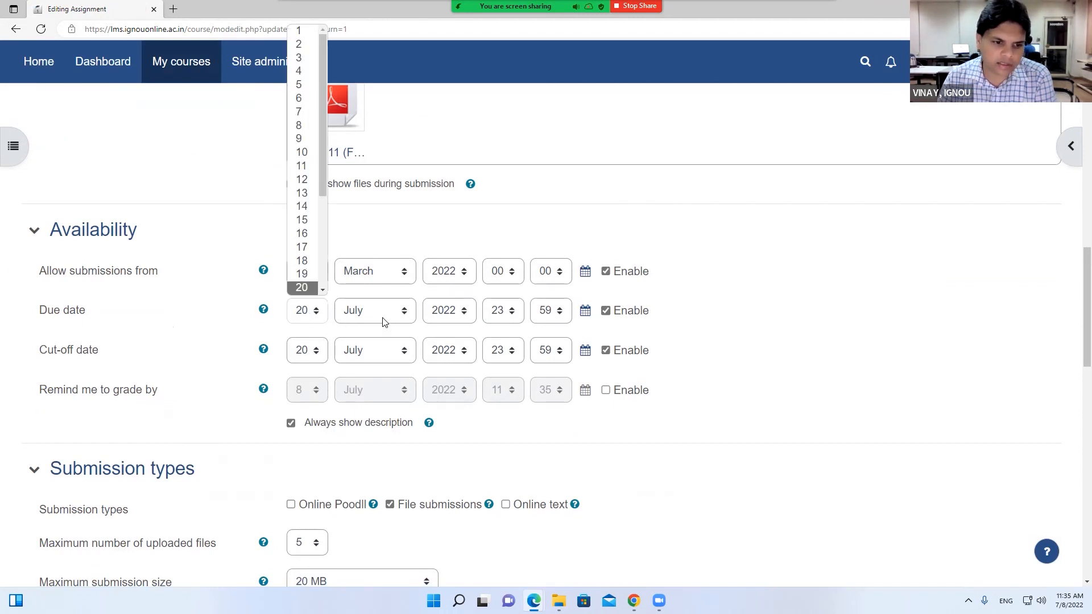
{"action": "left_click", "coordinate": [146, 292]}
{"action": "scroll", "coordinate": [280, 327], "scroll_direction": "down", "scroll_amount": 15}
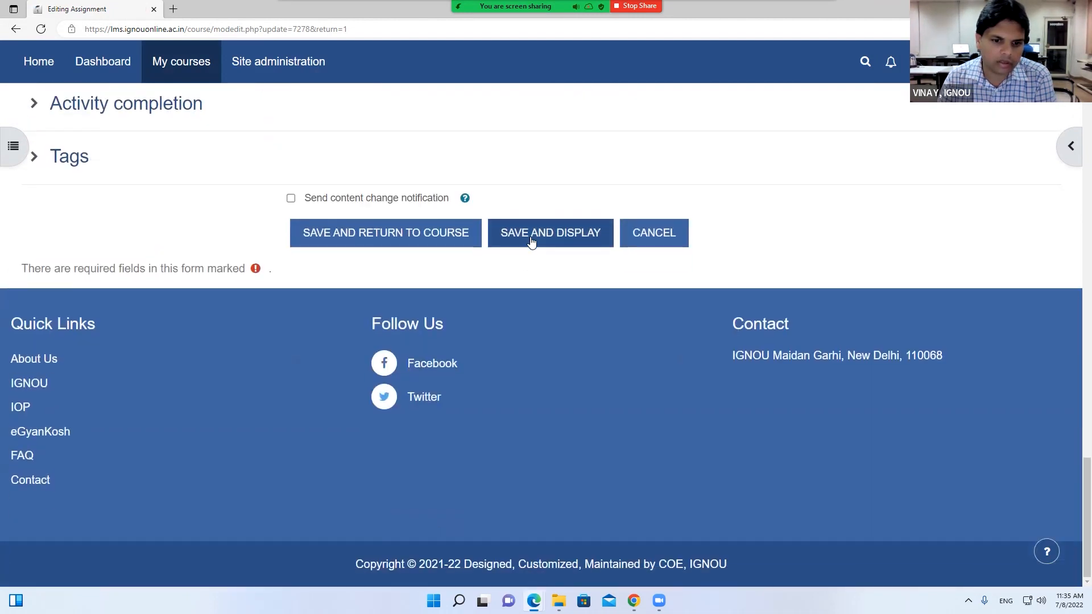
{"action": "scroll", "coordinate": [523, 175], "scroll_direction": "up", "scroll_amount": 20}
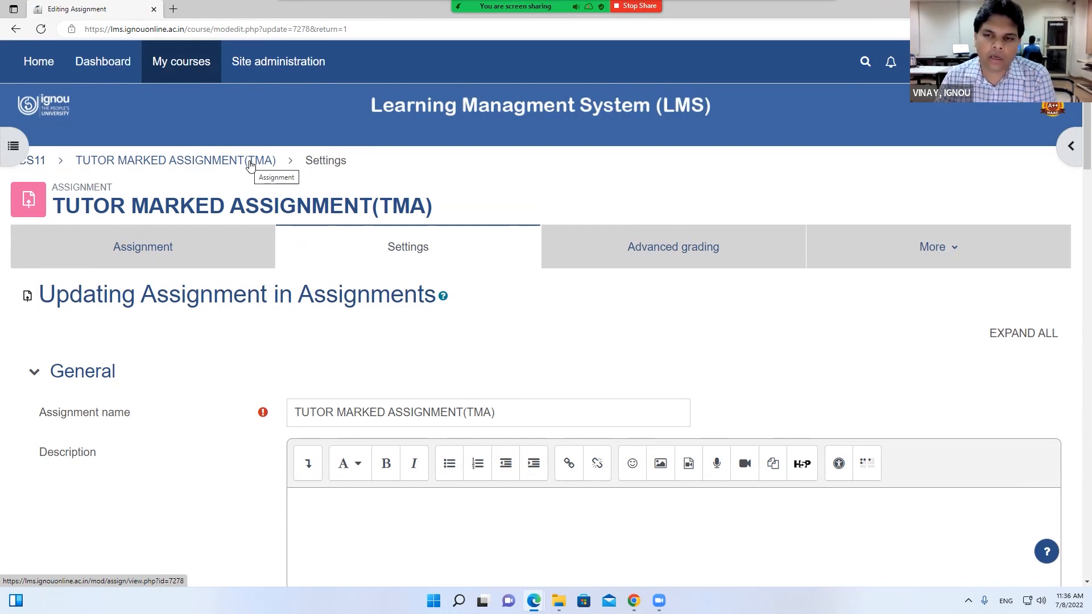
{"action": "left_click", "coordinate": [144, 165]}
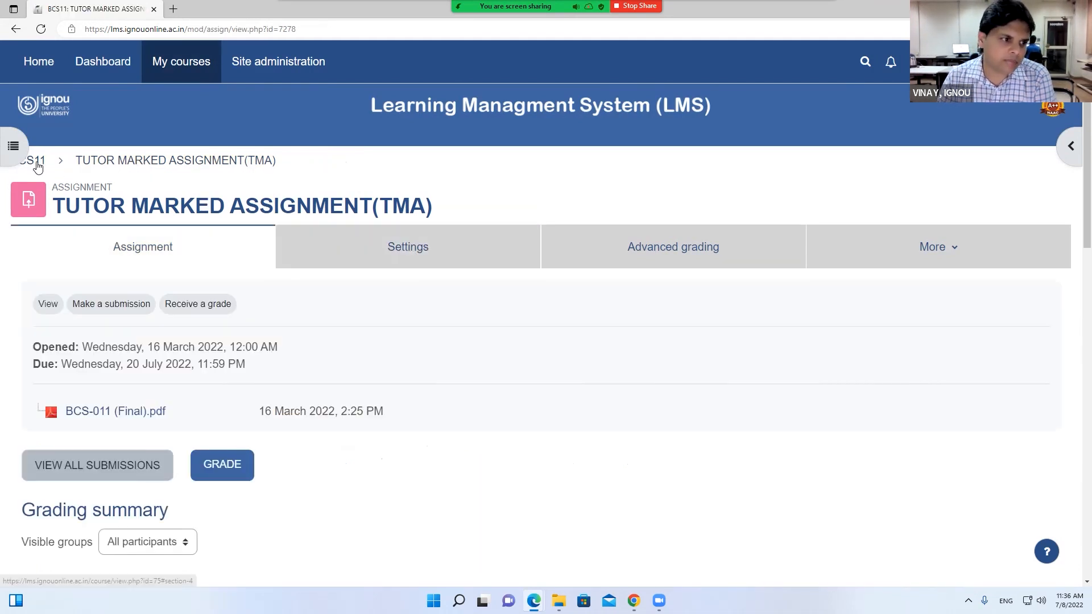
Visit the BCS11 course page, then go to the Dashboard showing the July 15 TMA
{"action": "left_click", "coordinate": [41, 162]}
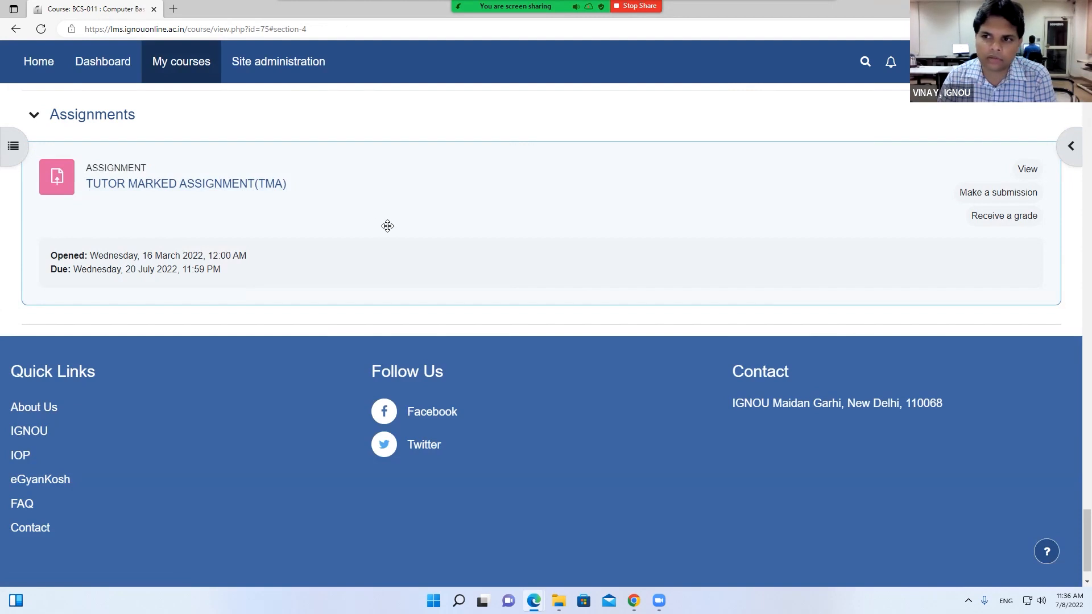
{"action": "scroll", "coordinate": [387, 225], "scroll_direction": "up", "scroll_amount": 5}
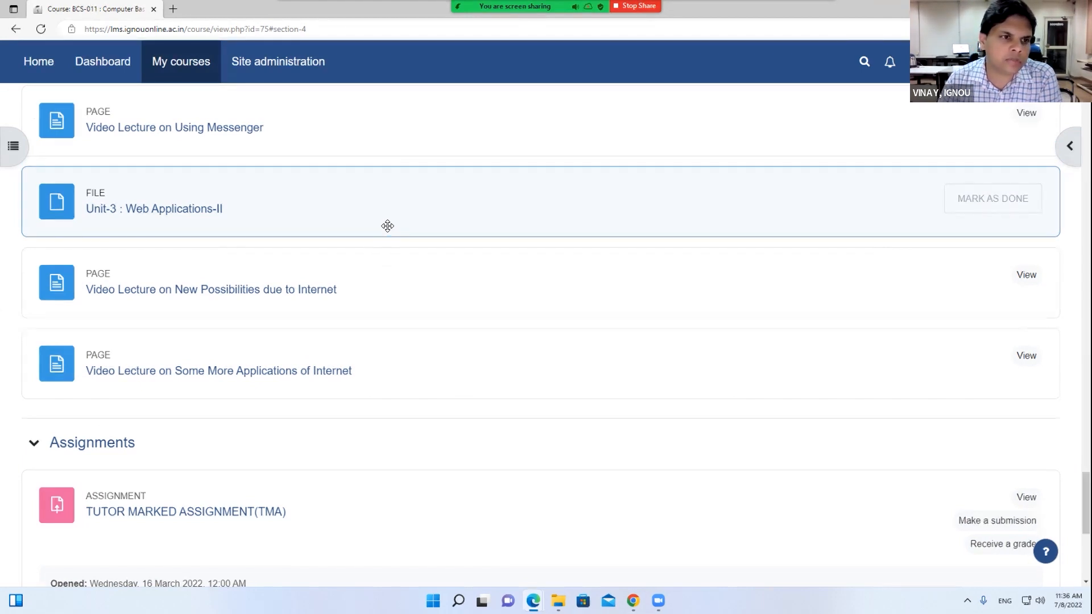
{"action": "left_click", "coordinate": [112, 71]}
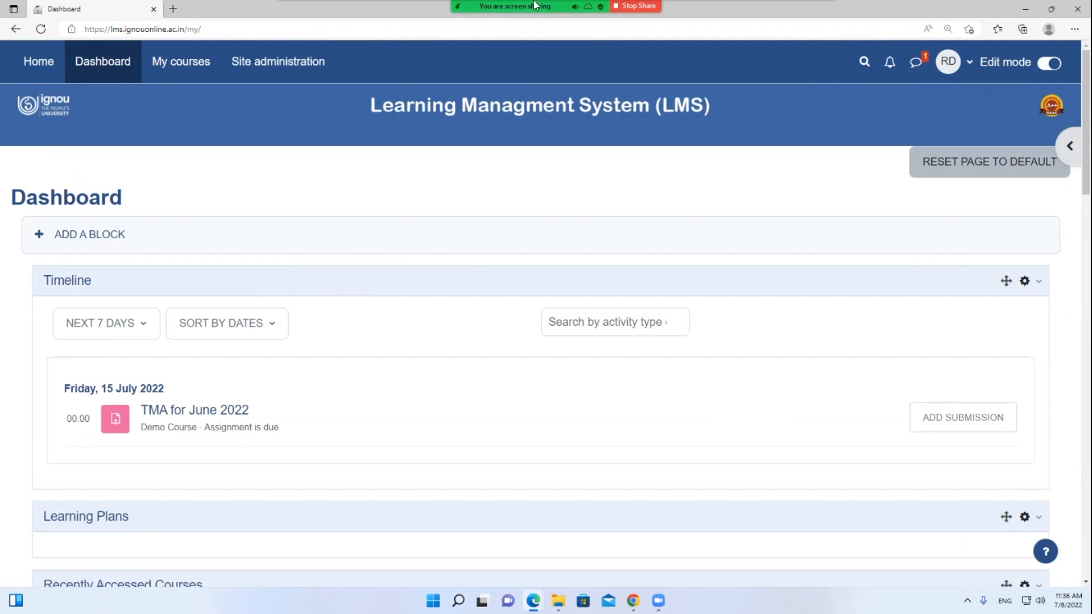
Stop the Zoom screen share from the sharing bar
{"action": "mouse_move", "coordinate": [532, 10]}
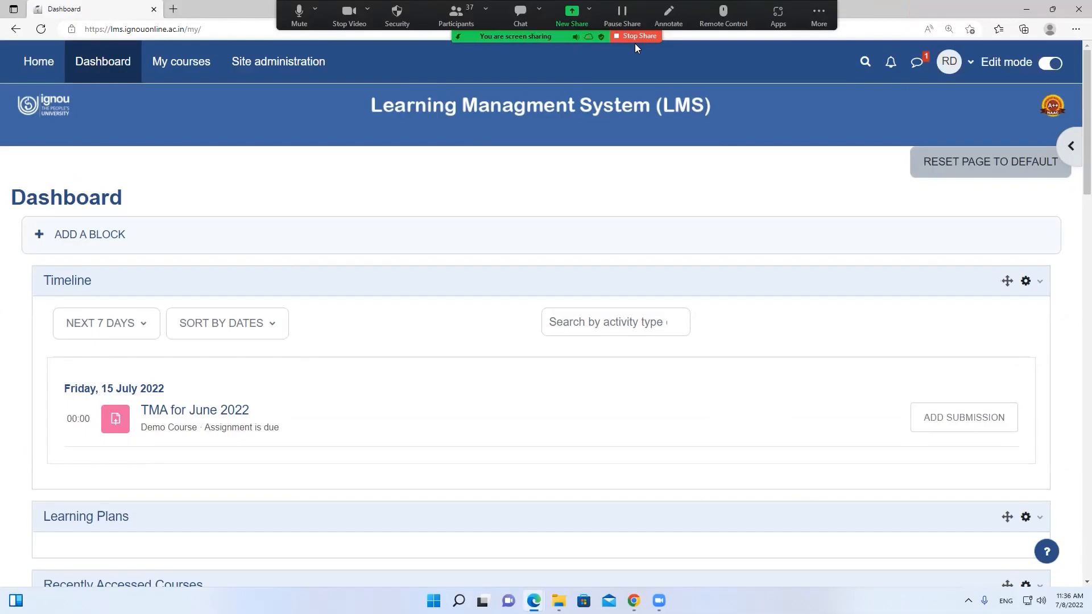
{"action": "left_click", "coordinate": [635, 41]}
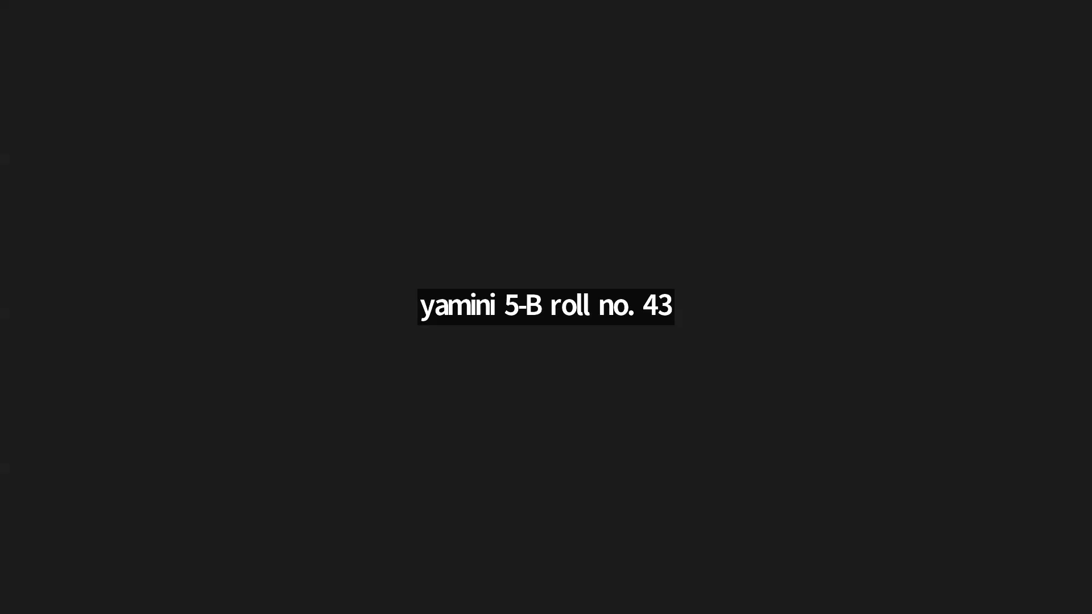
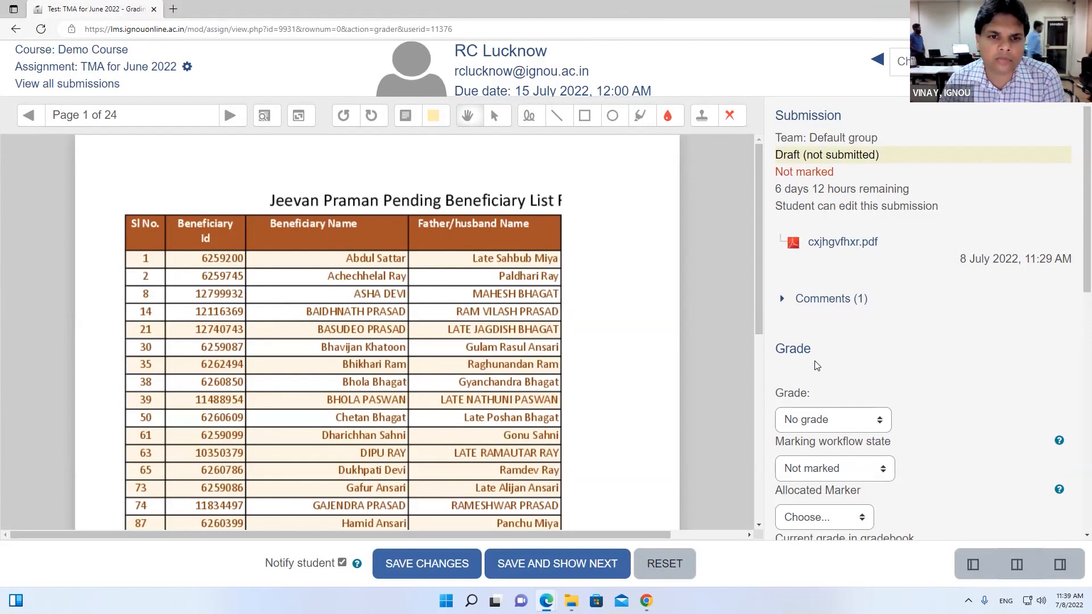
Return to the TMA for June 2022 submissions table and look through it, then switch browser windows
{"action": "left_click", "coordinate": [15, 29]}
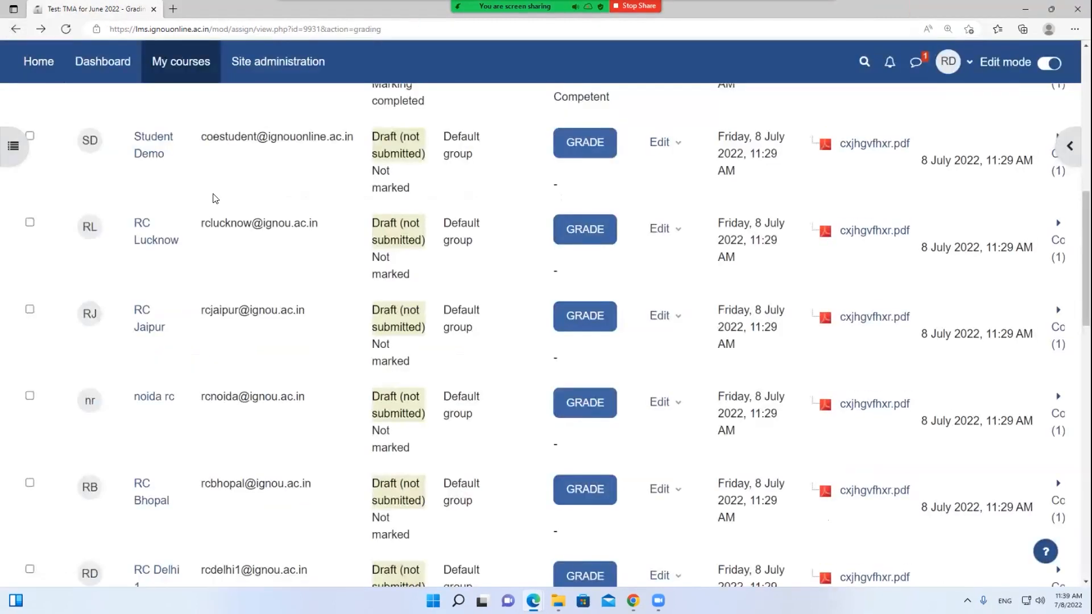
{"action": "scroll", "coordinate": [215, 197], "scroll_direction": "up", "scroll_amount": 8}
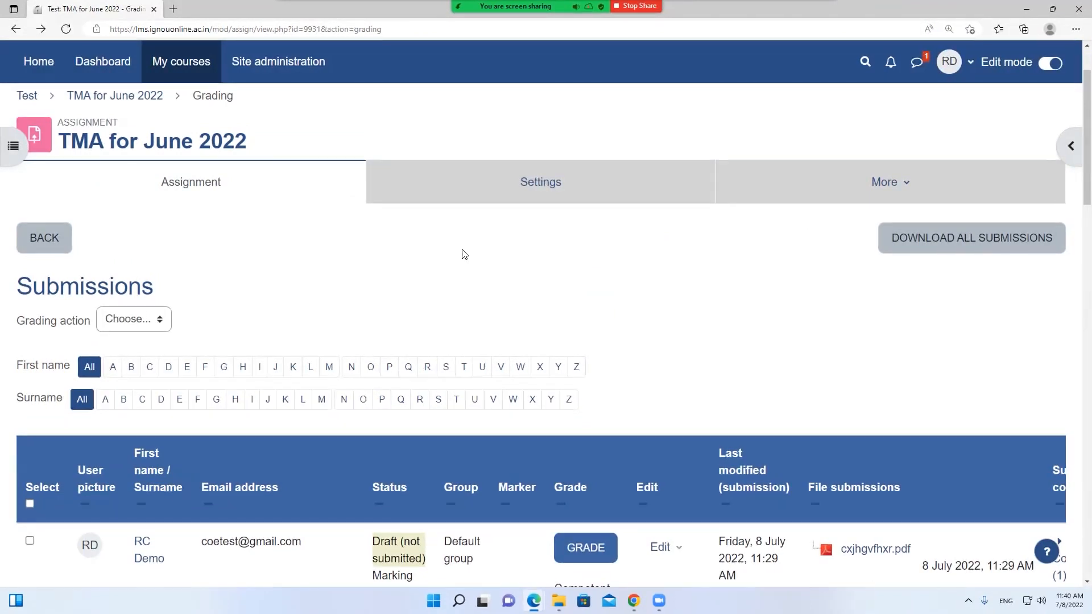
{"action": "scroll", "coordinate": [462, 254], "scroll_direction": "down", "scroll_amount": 5}
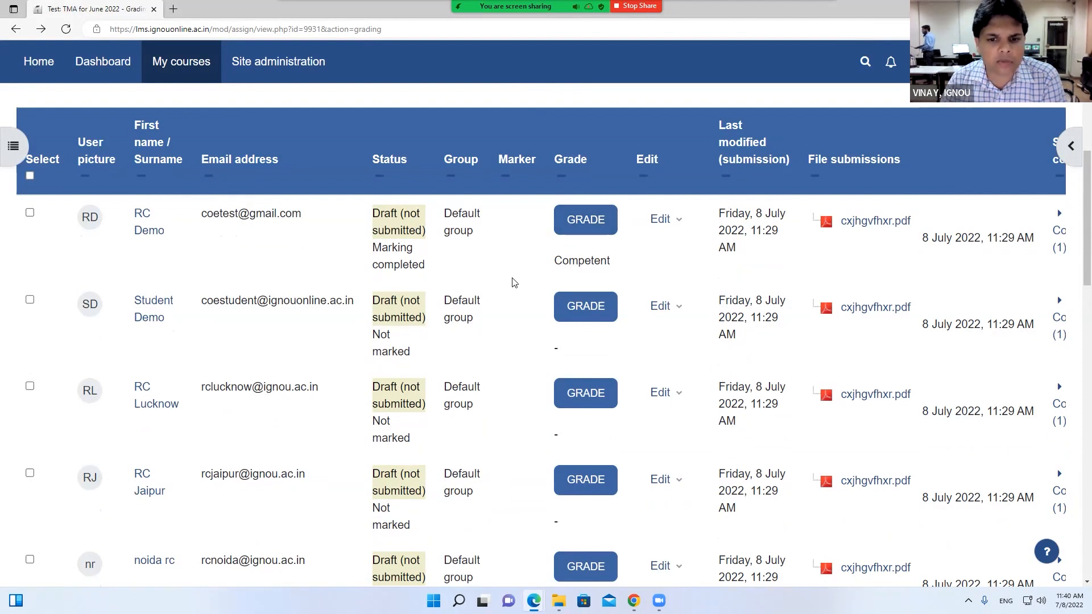
{"action": "scroll", "coordinate": [514, 283], "scroll_direction": "up", "scroll_amount": 5}
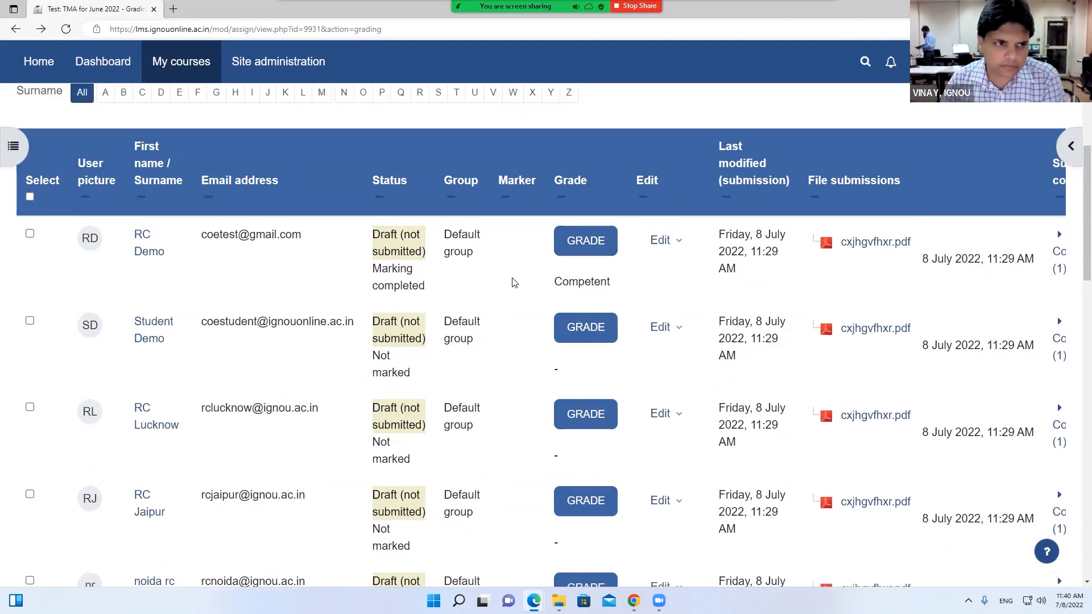
{"action": "scroll", "coordinate": [514, 286], "scroll_direction": "down", "scroll_amount": 4}
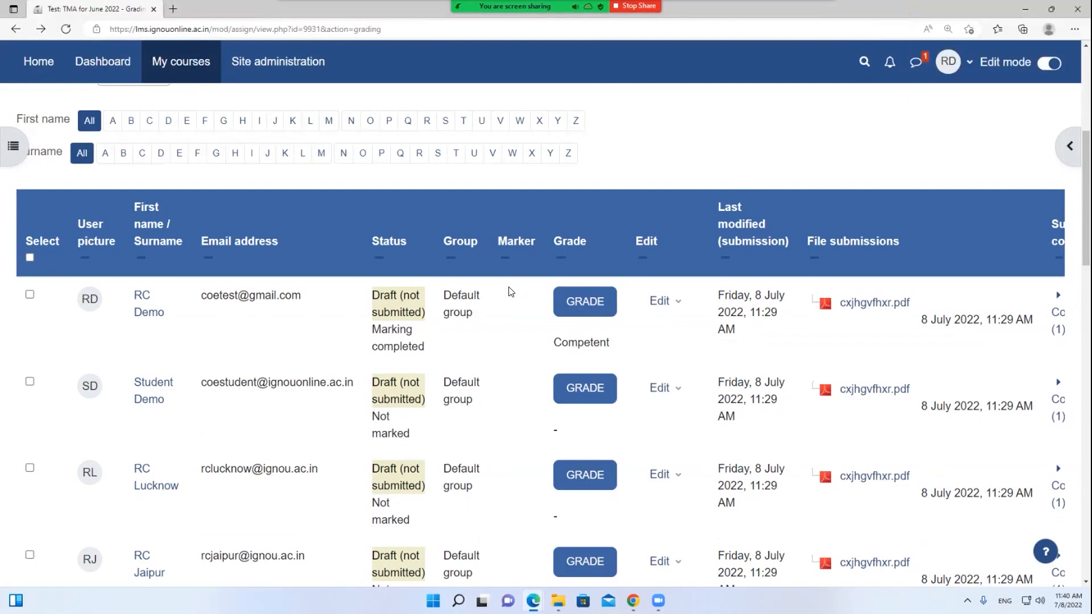
{"action": "scroll", "coordinate": [510, 292], "scroll_direction": "up", "scroll_amount": 1}
{"action": "scroll", "coordinate": [511, 291], "scroll_direction": "down", "scroll_amount": 2}
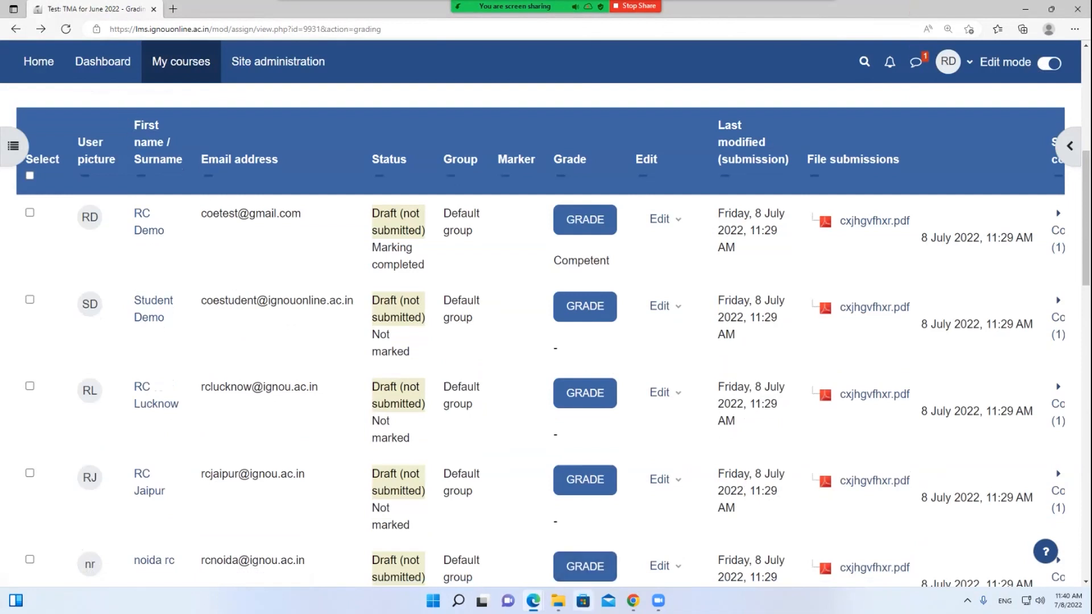
{"action": "left_click", "coordinate": [633, 601]}
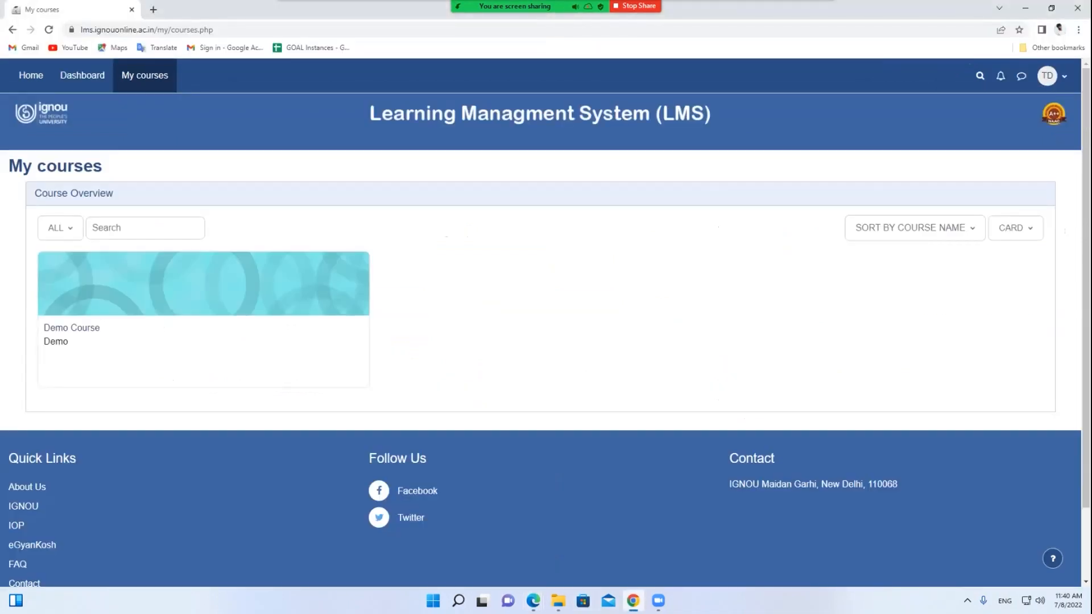
Switch to the Edge window showing the course participants
{"action": "mouse_move", "coordinate": [533, 601]}
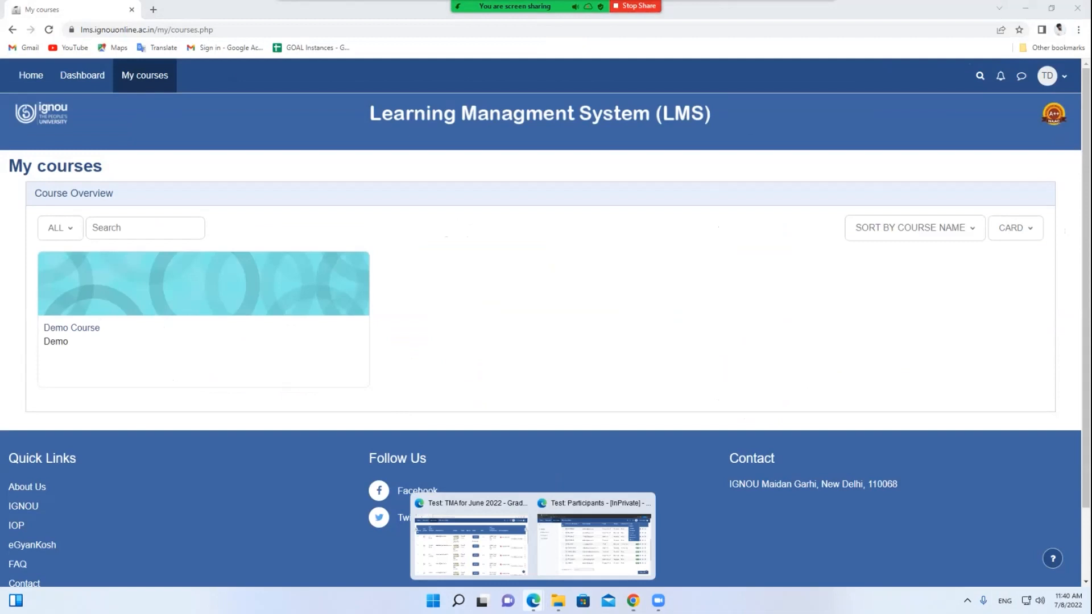
{"action": "left_click", "coordinate": [488, 543]}
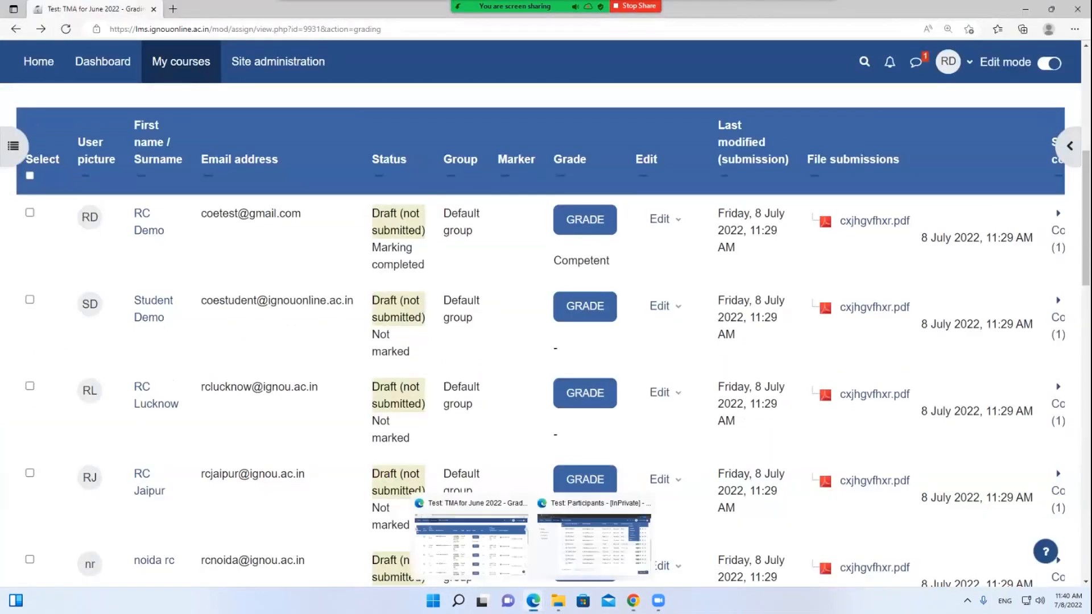
{"action": "left_click", "coordinate": [593, 543]}
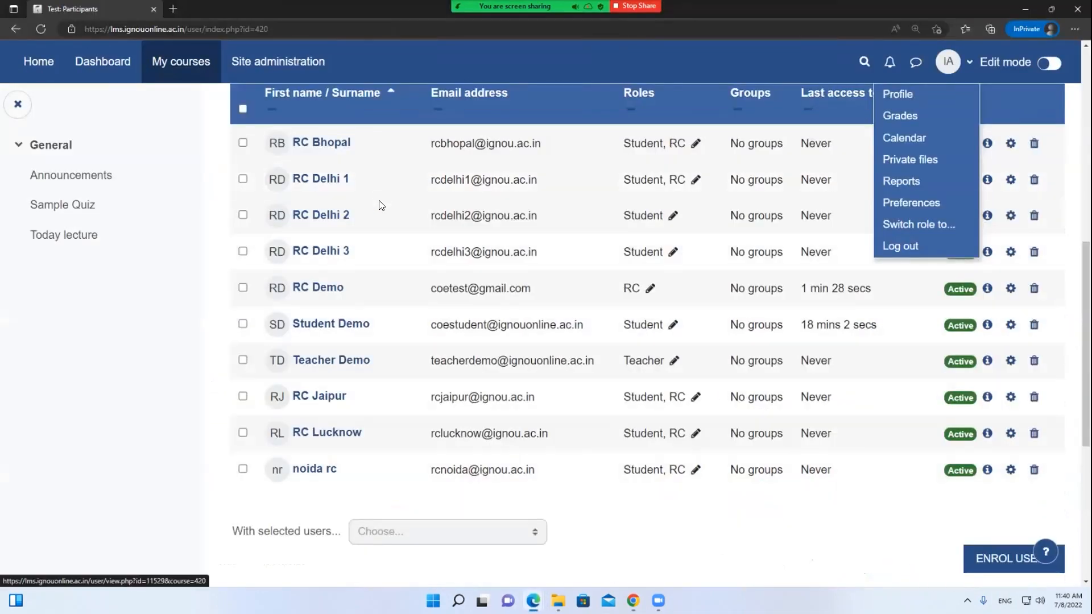
{"action": "scroll", "coordinate": [381, 205], "scroll_direction": "up", "scroll_amount": 10}
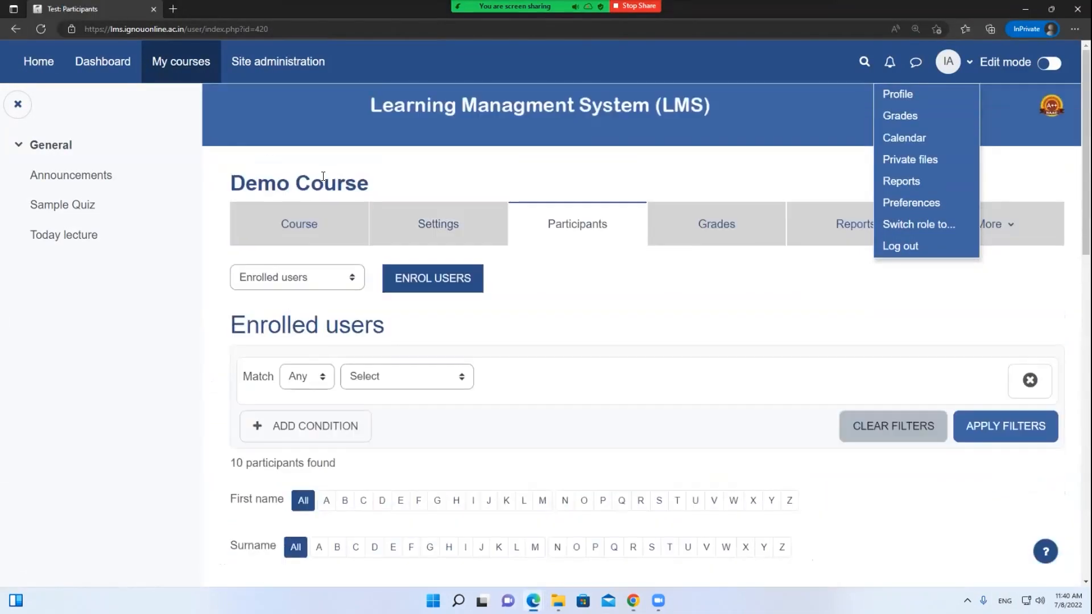
Go from the Dashboard through BTSOL, 1st Year and TS-1 to its TMA assignment
{"action": "left_click", "coordinate": [160, 69]}
{"action": "left_click", "coordinate": [112, 67]}
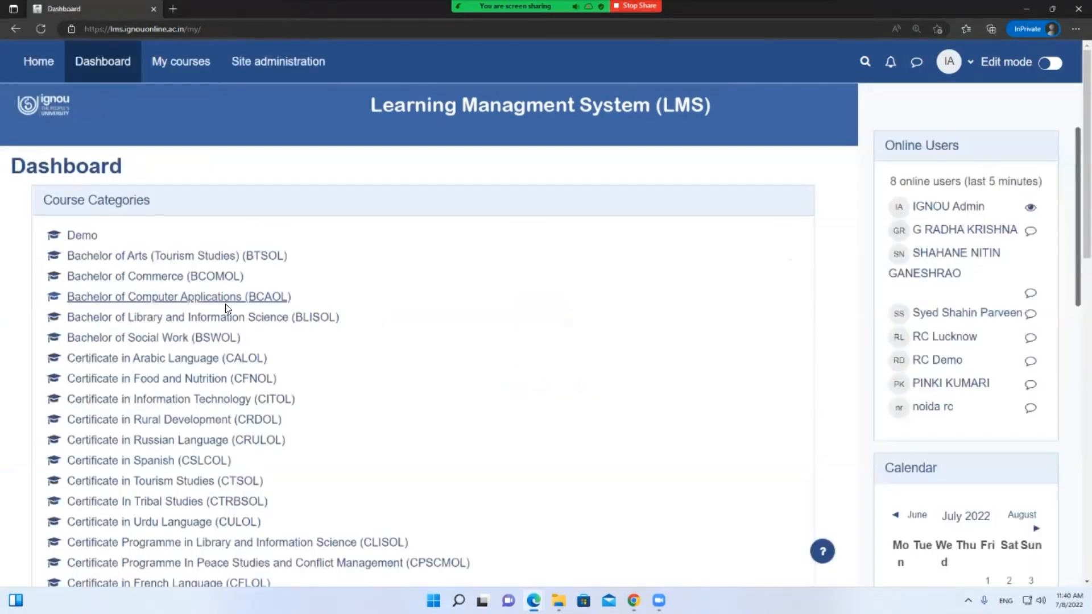
{"action": "left_click", "coordinate": [211, 256]}
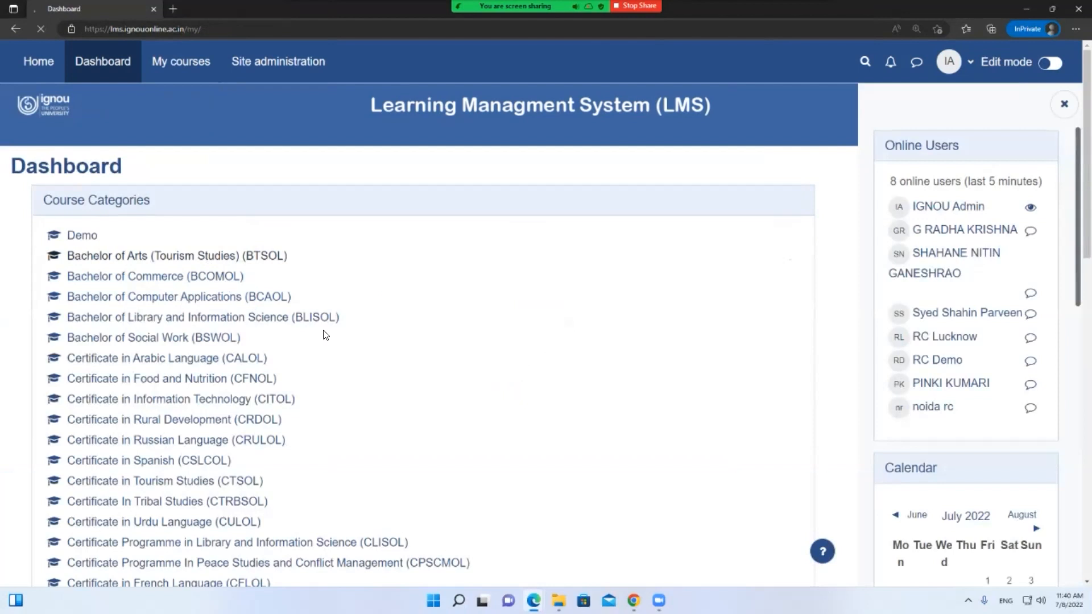
{"action": "left_click", "coordinate": [60, 374]}
{"action": "scroll", "coordinate": [194, 285], "scroll_direction": "down", "scroll_amount": 5}
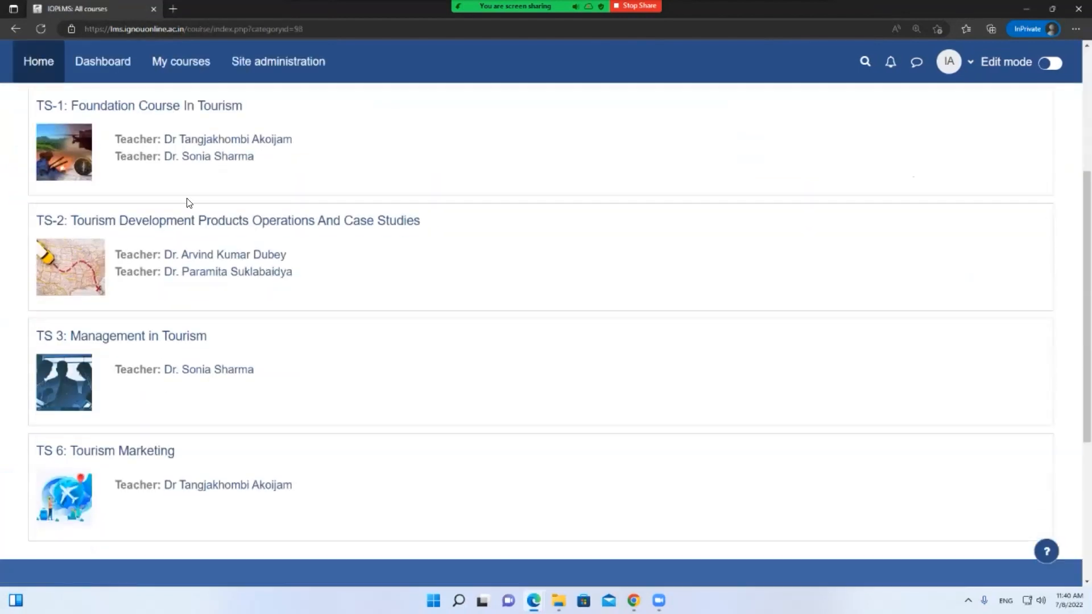
{"action": "left_click", "coordinate": [171, 107]}
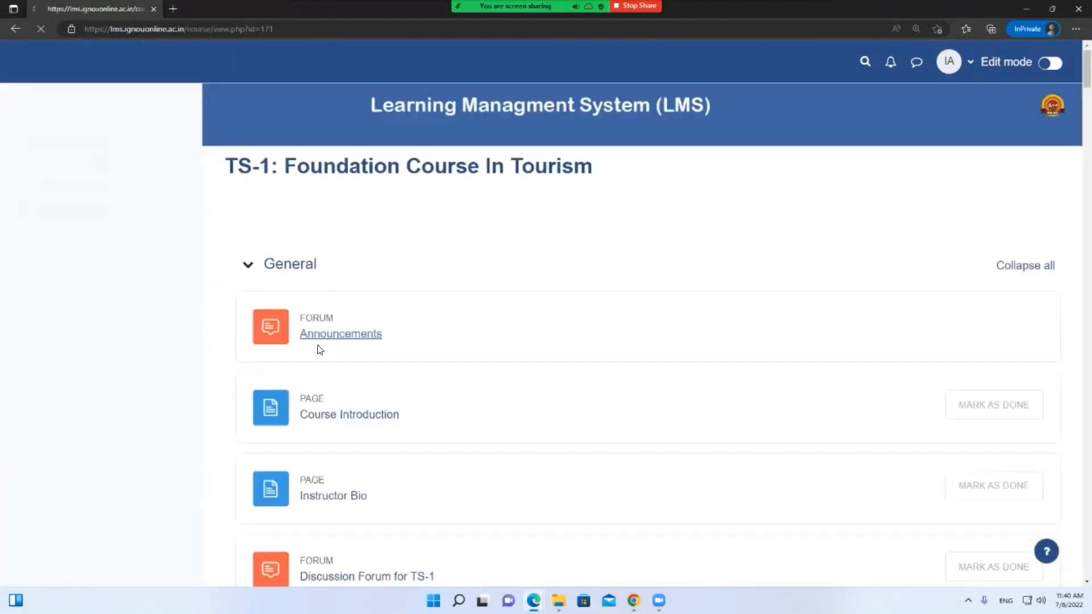
{"action": "scroll", "coordinate": [319, 353], "scroll_direction": "down", "scroll_amount": 20}
{"action": "scroll", "coordinate": [313, 365], "scroll_direction": "down", "scroll_amount": 20}
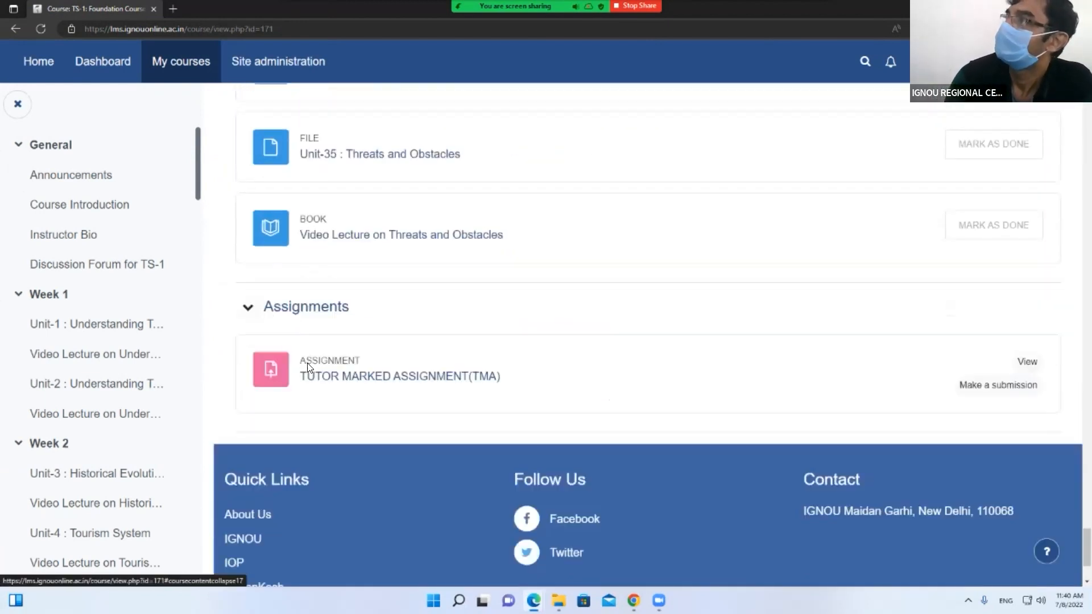
{"action": "scroll", "coordinate": [308, 367], "scroll_direction": "down", "scroll_amount": 3}
{"action": "left_click", "coordinate": [363, 219]}
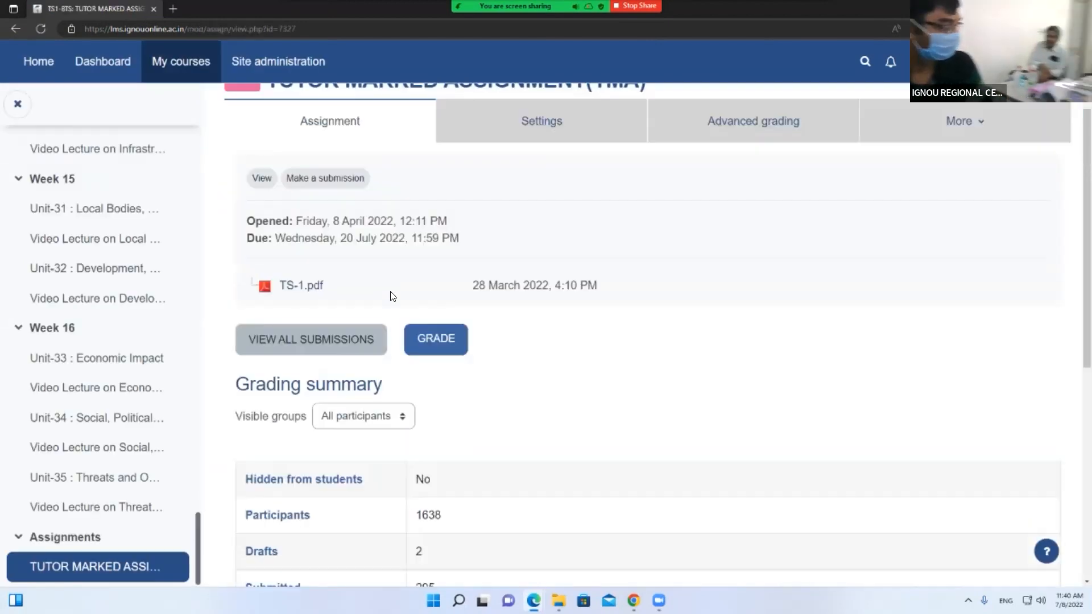
Open grading for a TS-1 TMA submission, then go back to the assignment overview
{"action": "scroll", "coordinate": [390, 287], "scroll_direction": "down", "scroll_amount": 2}
{"action": "left_click", "coordinate": [446, 224]}
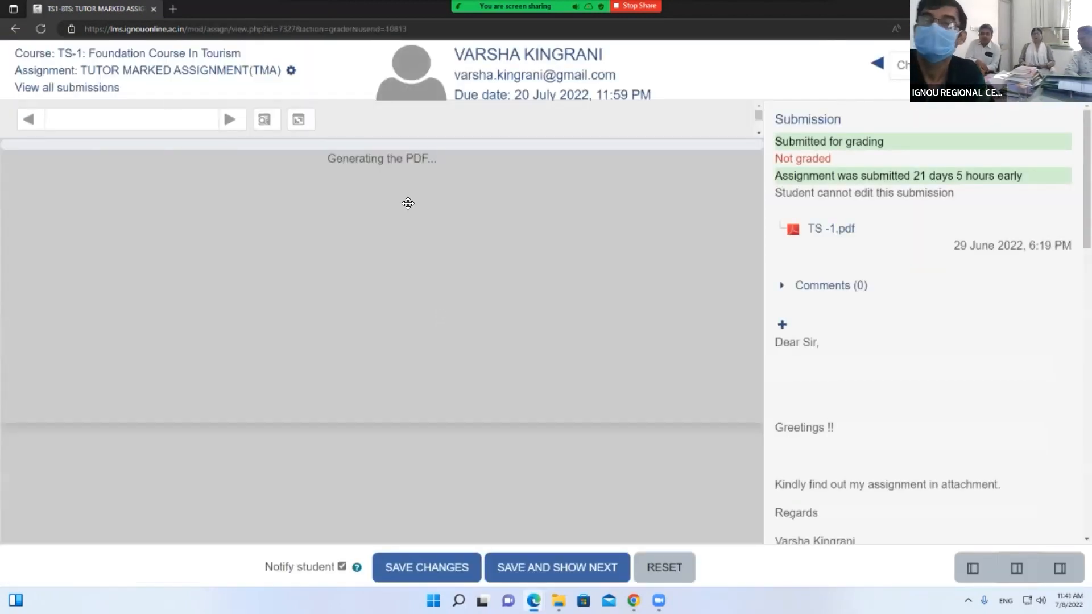
{"action": "left_click", "coordinate": [14, 29]}
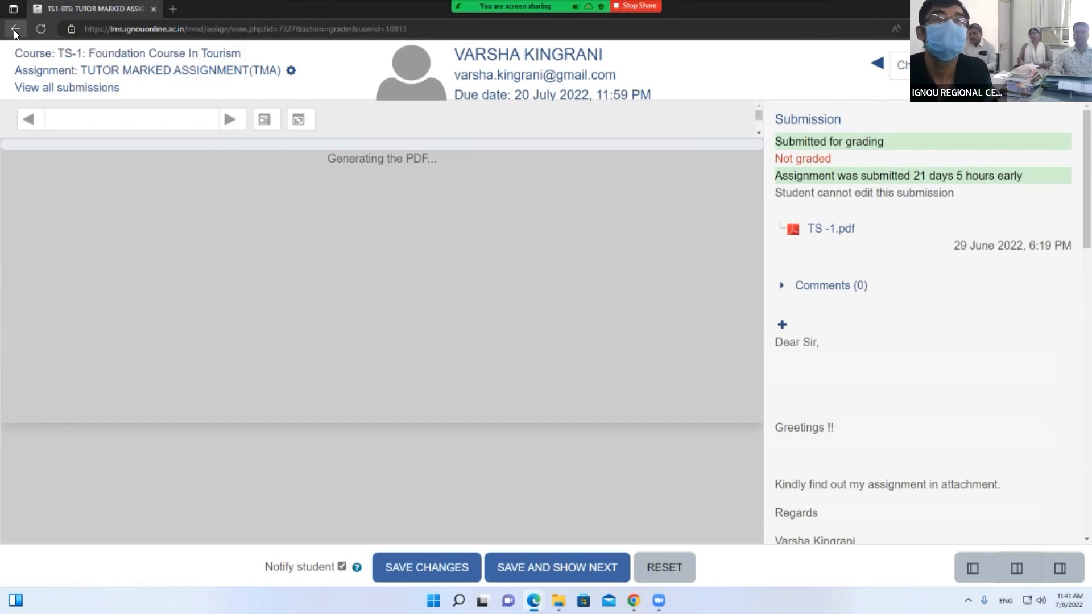
View all TS-1 TMA submissions and highlight a student's 'Submitted for grading' status
{"action": "left_click", "coordinate": [341, 226]}
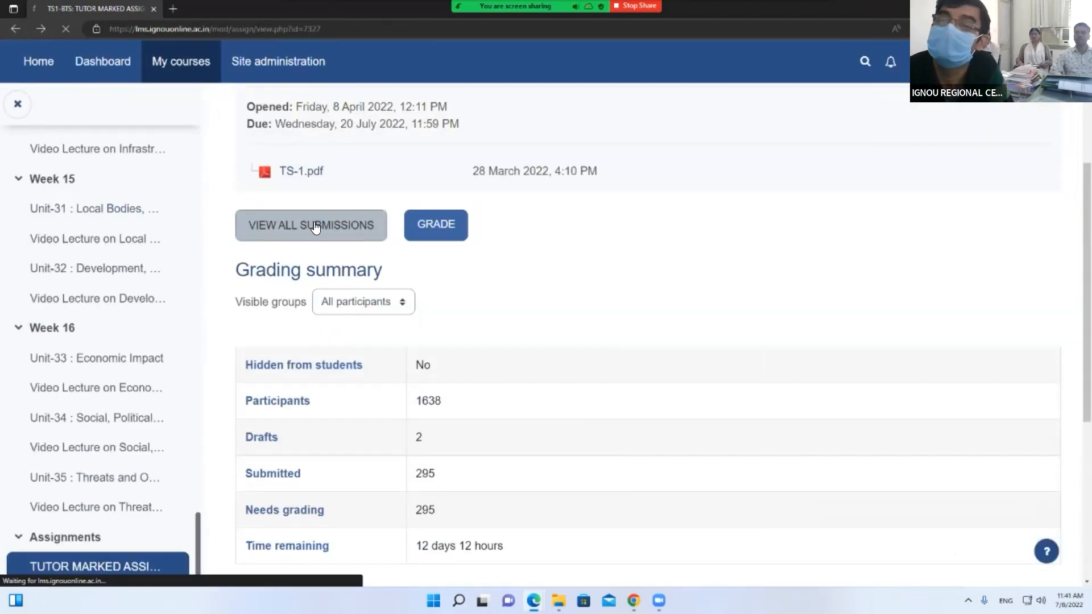
{"action": "scroll", "coordinate": [531, 350], "scroll_direction": "down", "scroll_amount": 10}
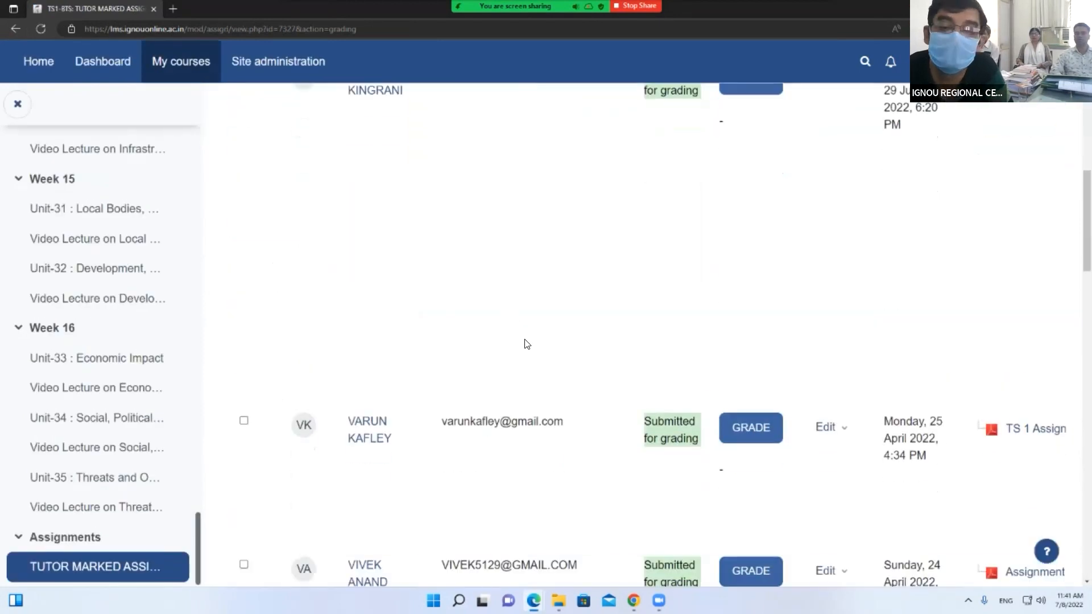
{"action": "scroll", "coordinate": [527, 344], "scroll_direction": "up", "scroll_amount": 4}
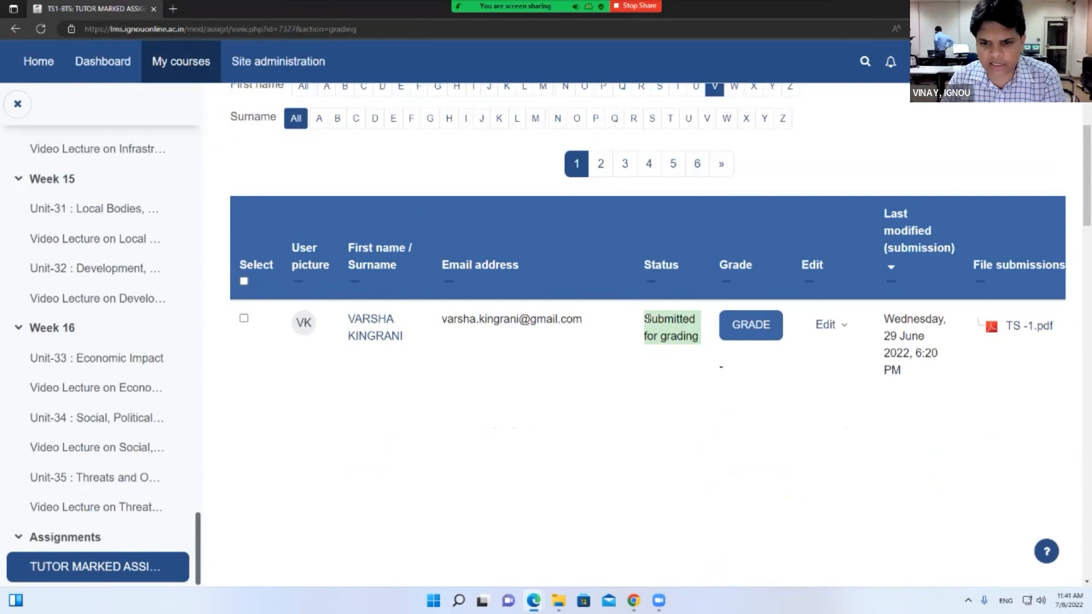
{"action": "left_click_drag", "start_coordinate": [666, 319], "coordinate": [705, 339]}
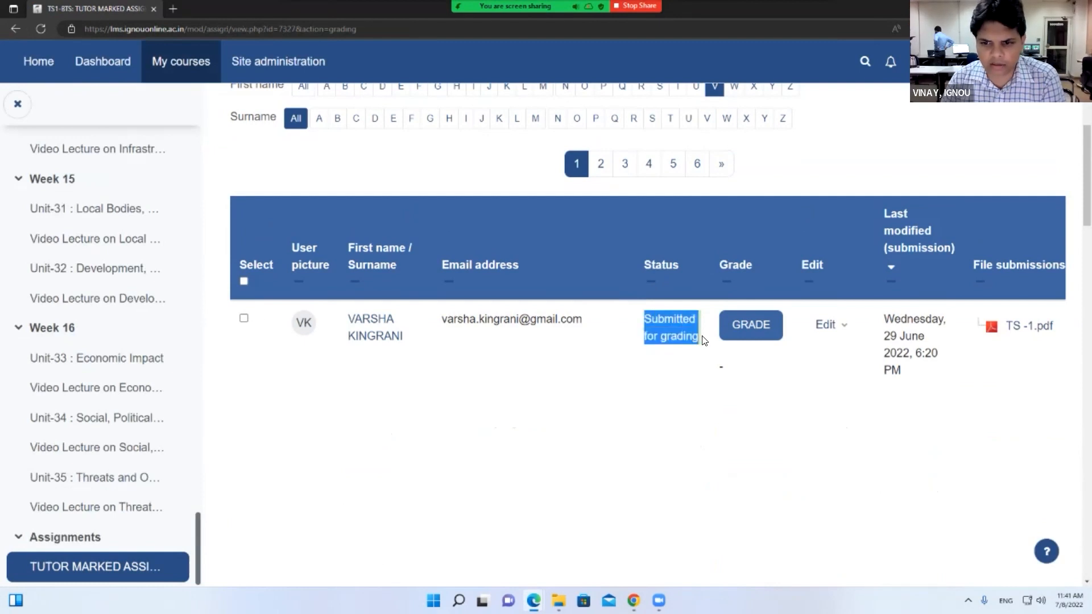
{"action": "left_click", "coordinate": [726, 316]}
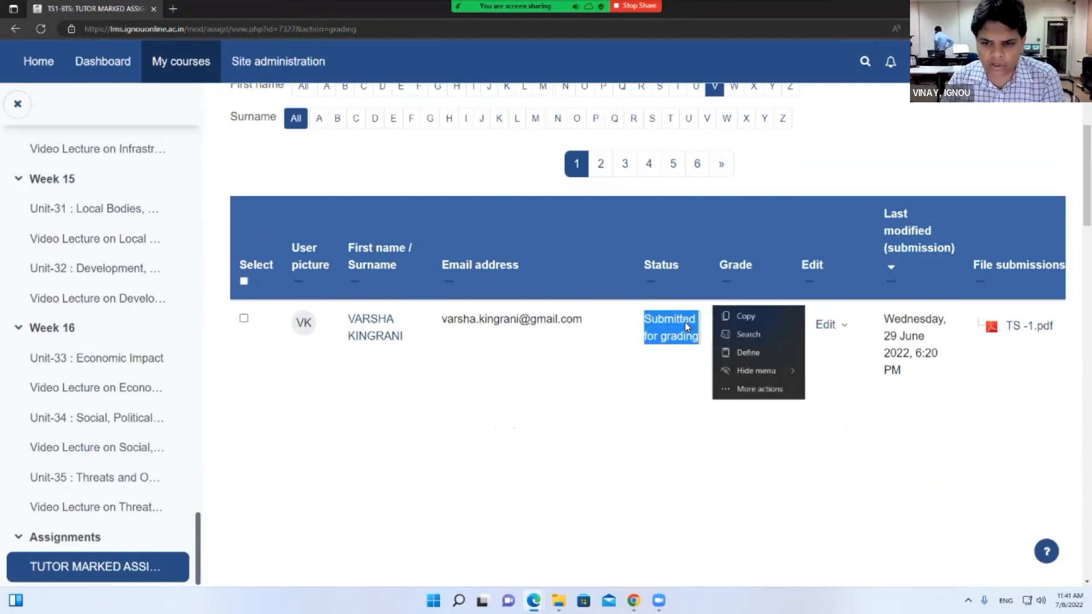
{"action": "left_click", "coordinate": [691, 293]}
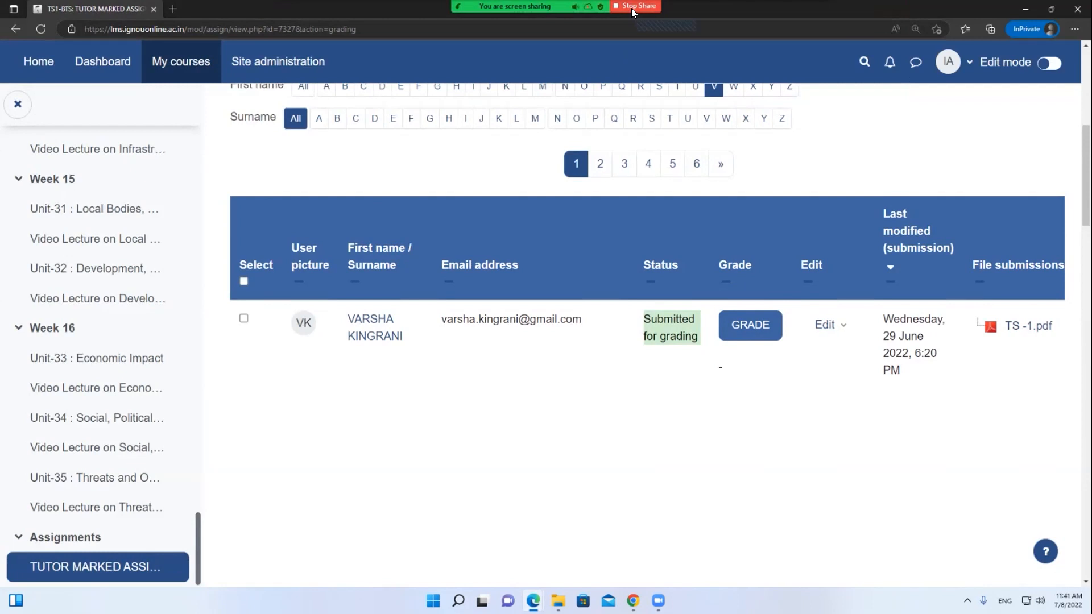
{"action": "scroll", "coordinate": [541, 168], "scroll_direction": "up", "scroll_amount": 1}
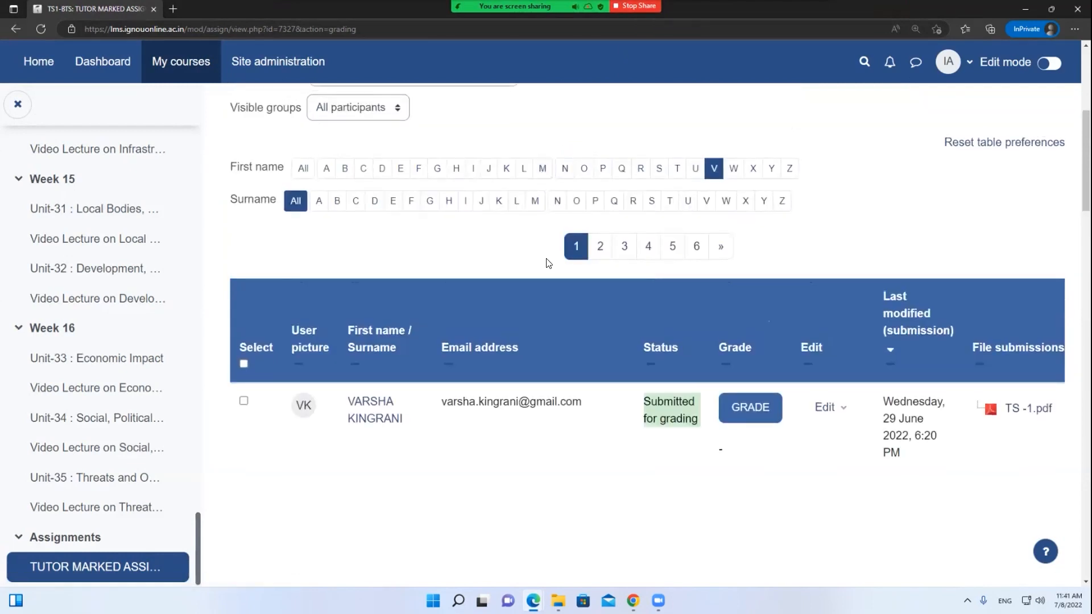
{"action": "scroll", "coordinate": [549, 262], "scroll_direction": "down", "scroll_amount": 1}
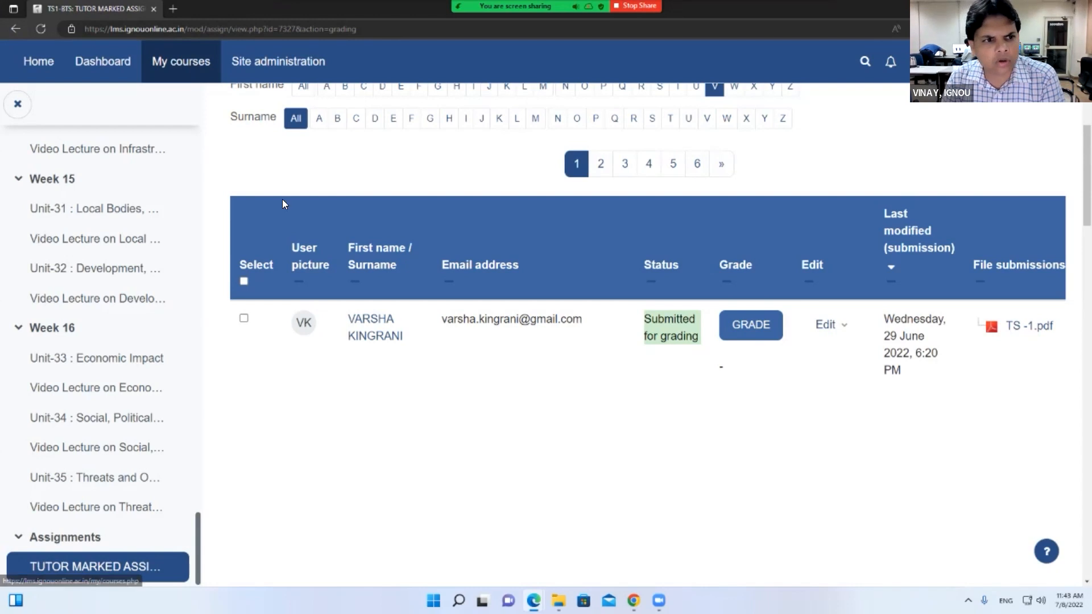
Go back to the TS-1 course, open Participants and expand the Enrolled users menu
{"action": "scroll", "coordinate": [282, 203], "scroll_direction": "up", "scroll_amount": 6}
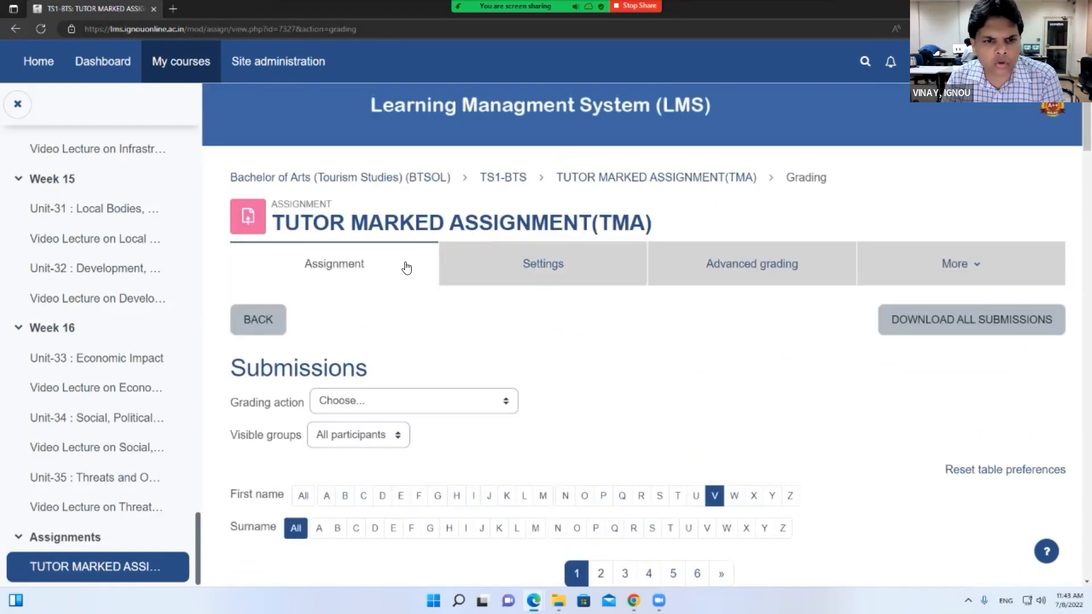
{"action": "left_click", "coordinate": [559, 178]}
{"action": "left_click", "coordinate": [486, 164]}
{"action": "scroll", "coordinate": [427, 334], "scroll_direction": "up", "scroll_amount": 20}
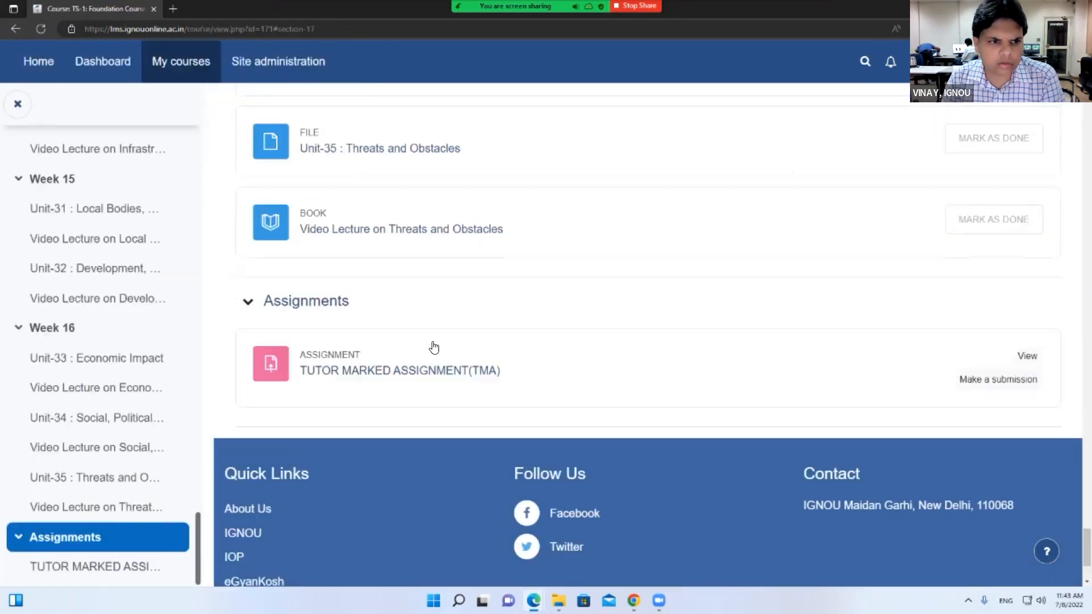
{"action": "scroll", "coordinate": [427, 335], "scroll_direction": "up", "scroll_amount": 20}
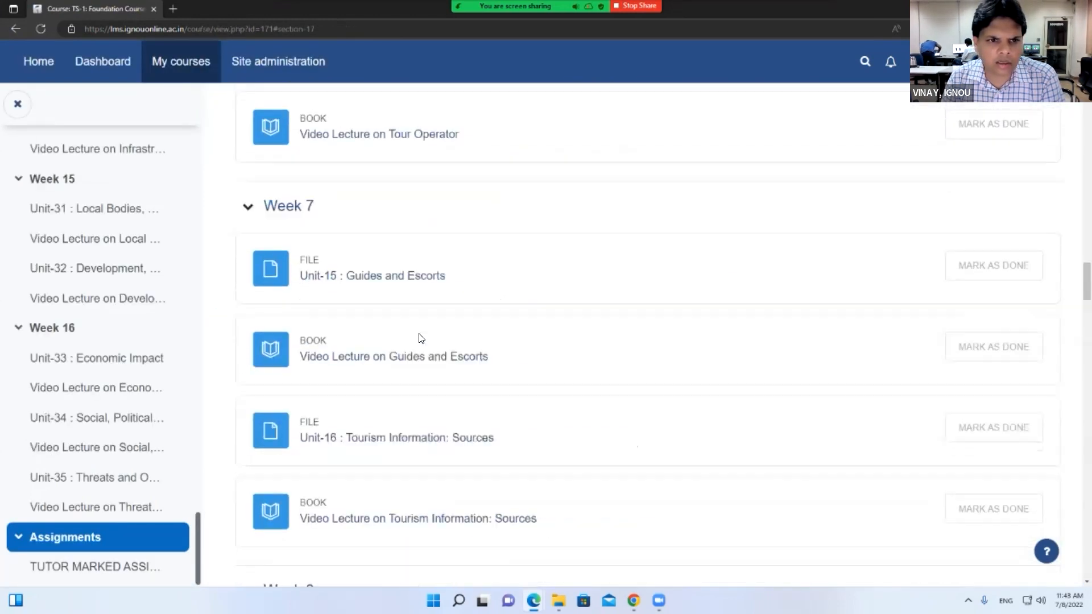
{"action": "scroll", "coordinate": [424, 338], "scroll_direction": "up", "scroll_amount": 15}
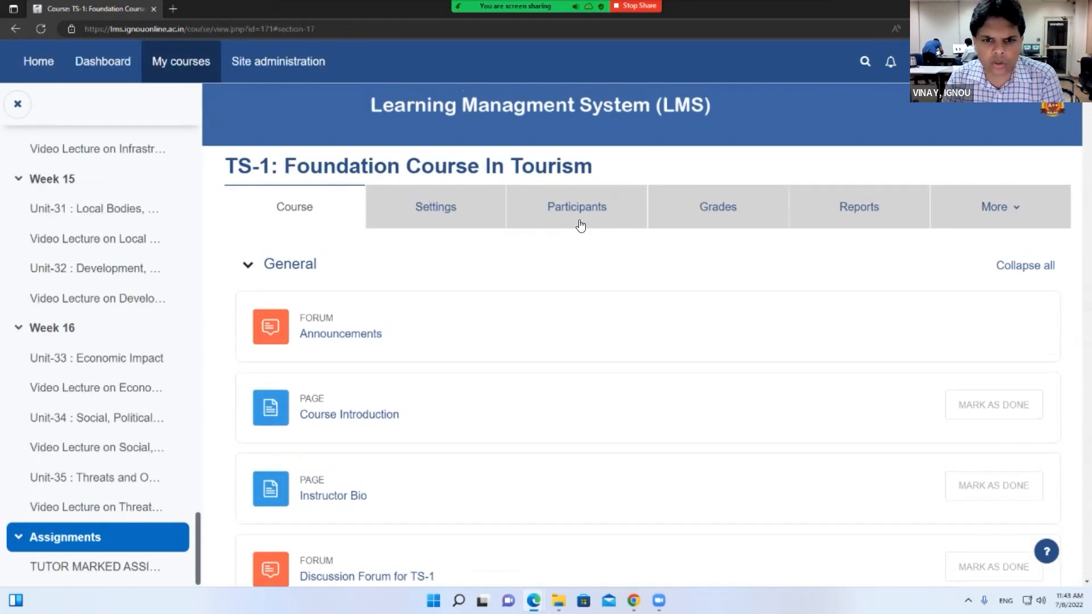
{"action": "left_click", "coordinate": [584, 210]}
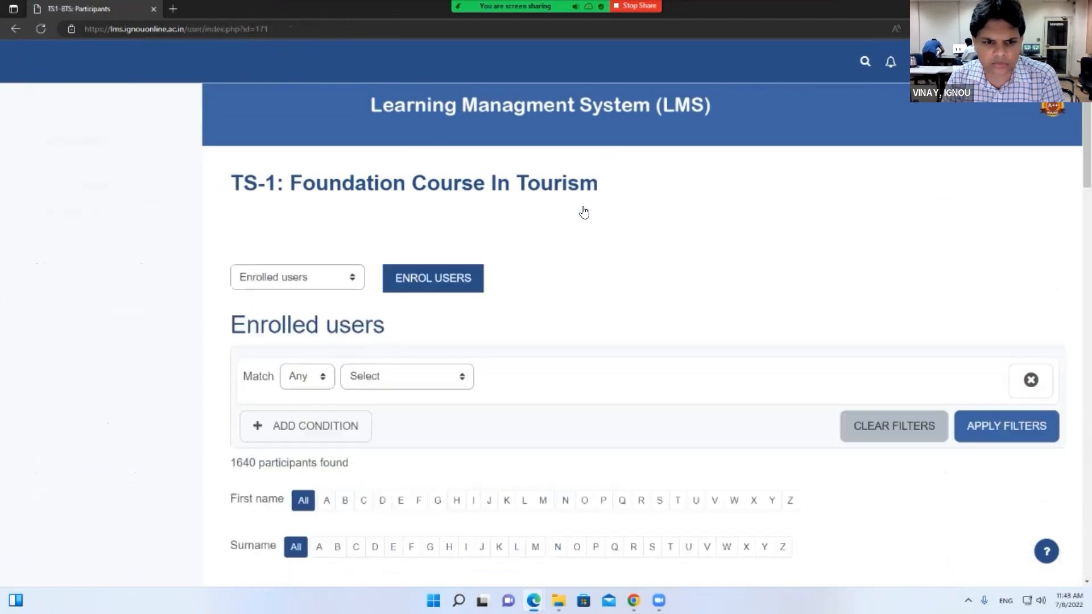
{"action": "left_click", "coordinate": [327, 278]}
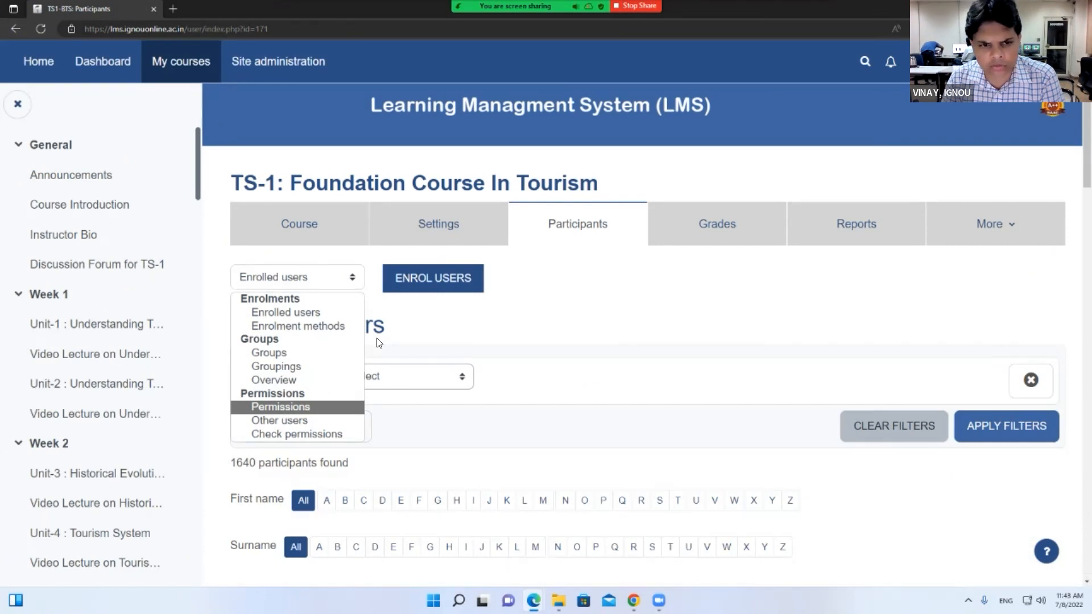
{"action": "left_click", "coordinate": [457, 288]}
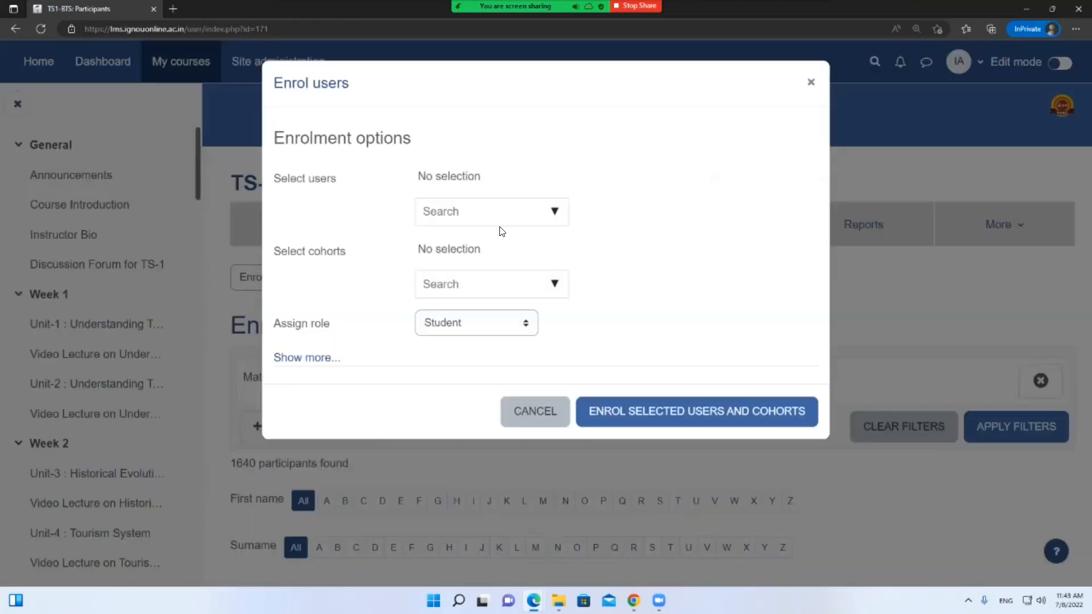
{"action": "left_click", "coordinate": [310, 359]}
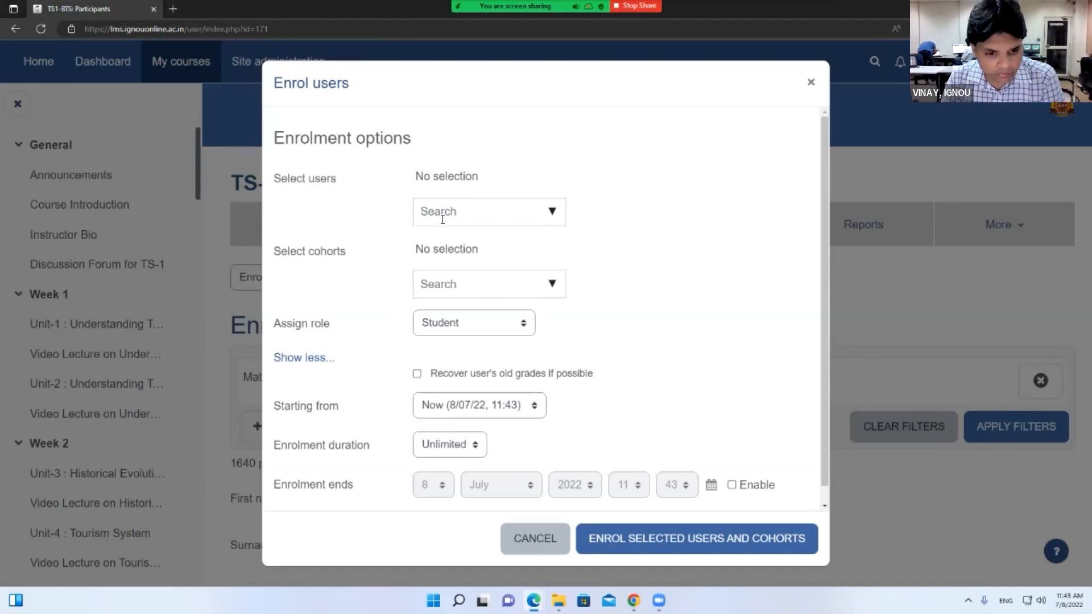
{"action": "left_click", "coordinate": [440, 319]}
{"action": "left_click", "coordinate": [442, 360]}
{"action": "triple_click", "coordinate": [281, 323]}
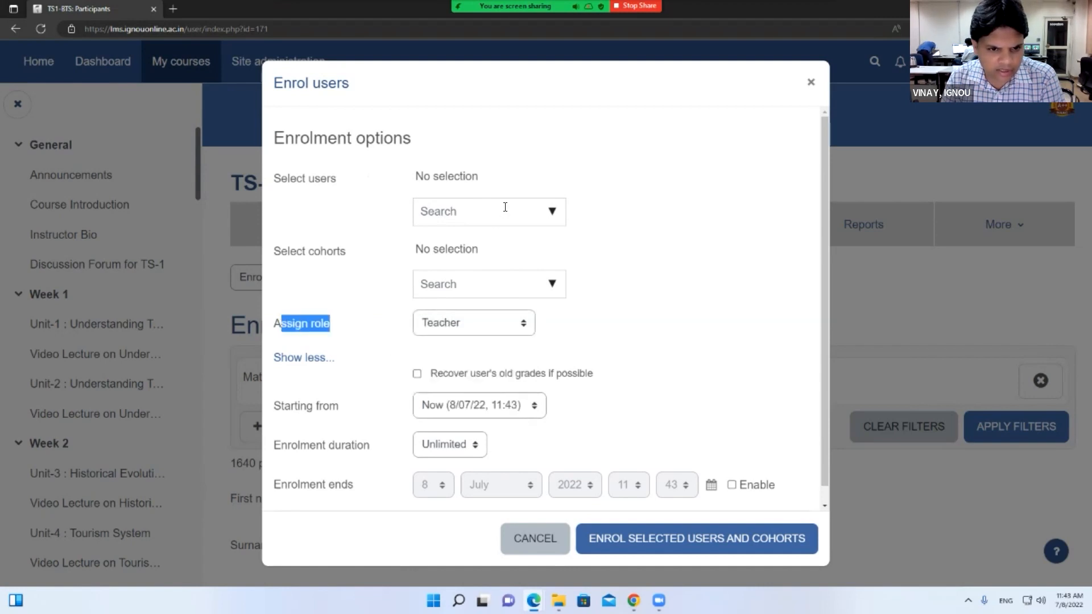
{"action": "left_click", "coordinate": [505, 208]}
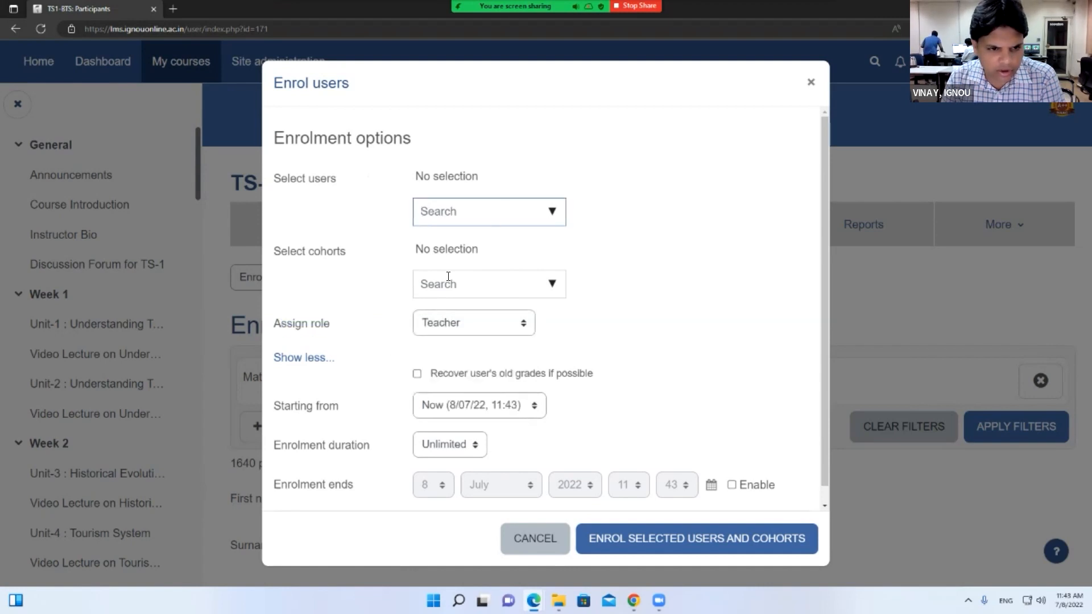
{"action": "left_click", "coordinate": [546, 283]}
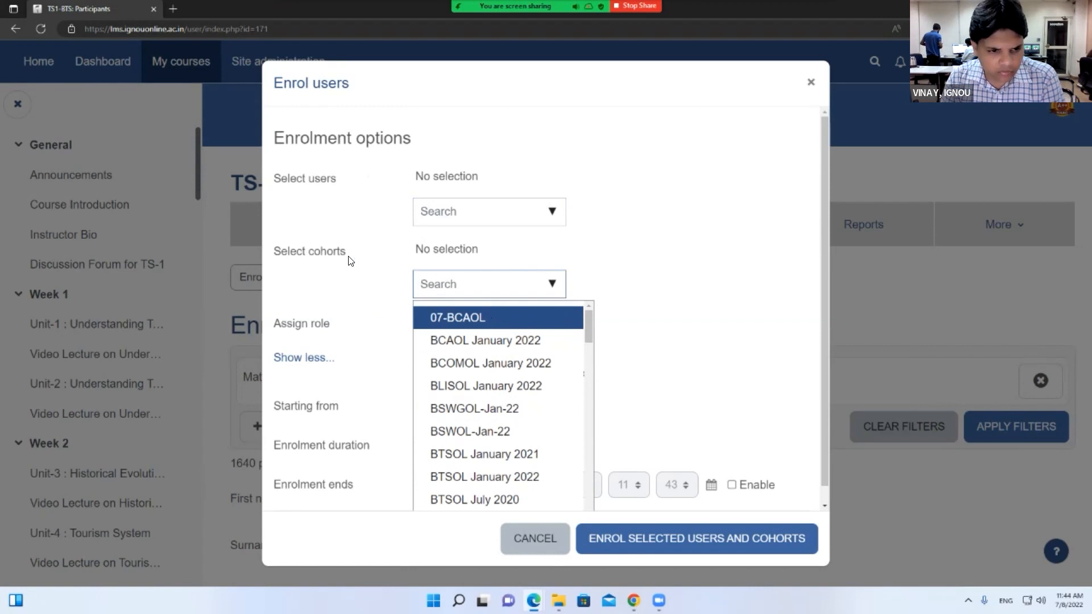
{"action": "left_click_drag", "start_coordinate": [347, 252], "coordinate": [275, 250]}
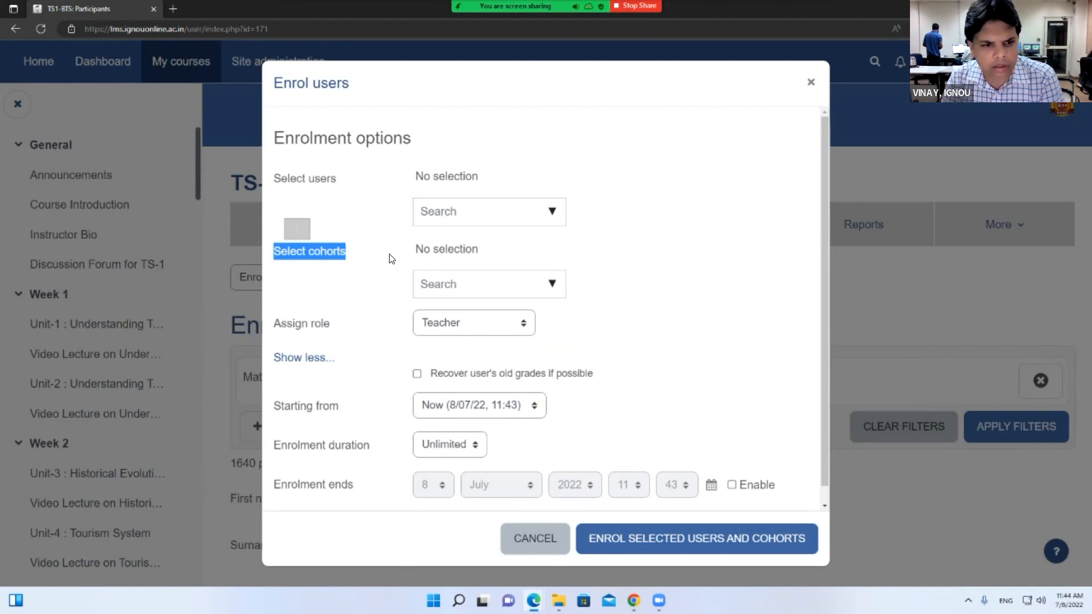
{"action": "left_click_drag", "start_coordinate": [480, 249], "coordinate": [412, 247]}
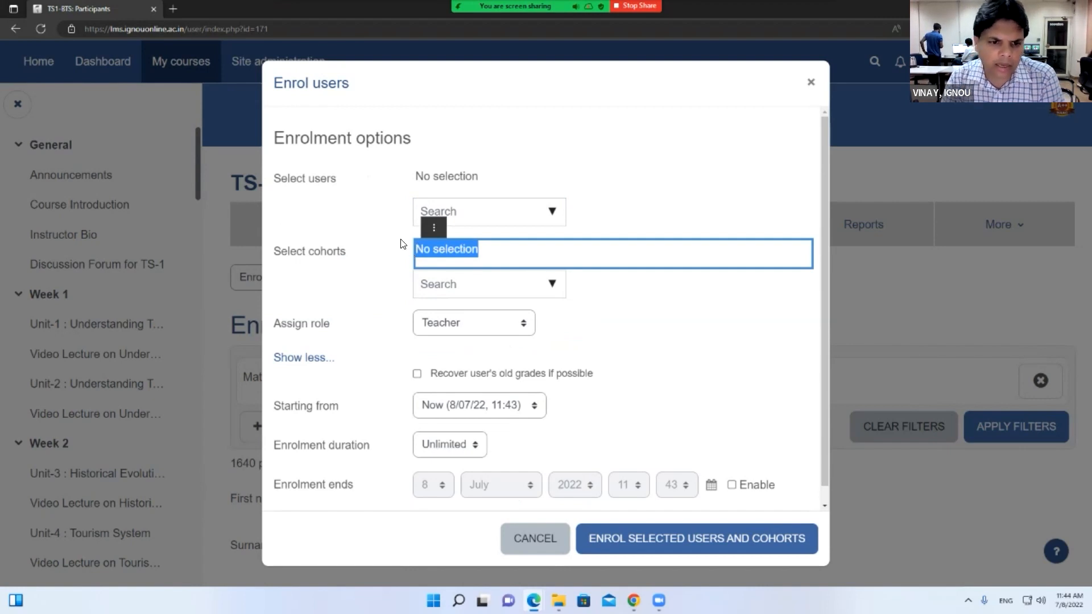
{"action": "left_click", "coordinate": [451, 274]}
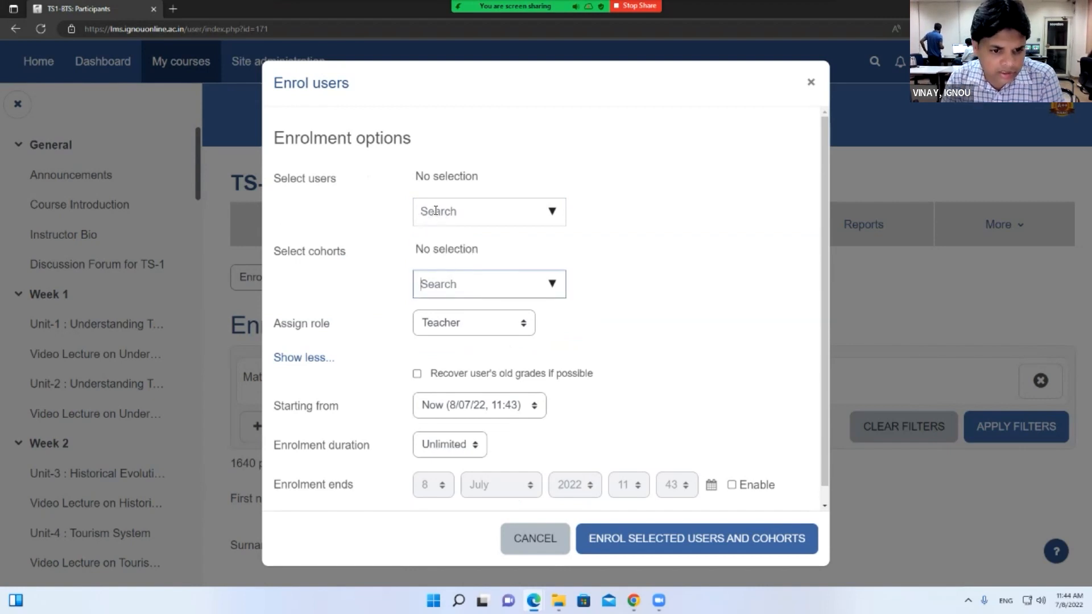
{"action": "left_click_drag", "start_coordinate": [351, 256], "coordinate": [273, 253]}
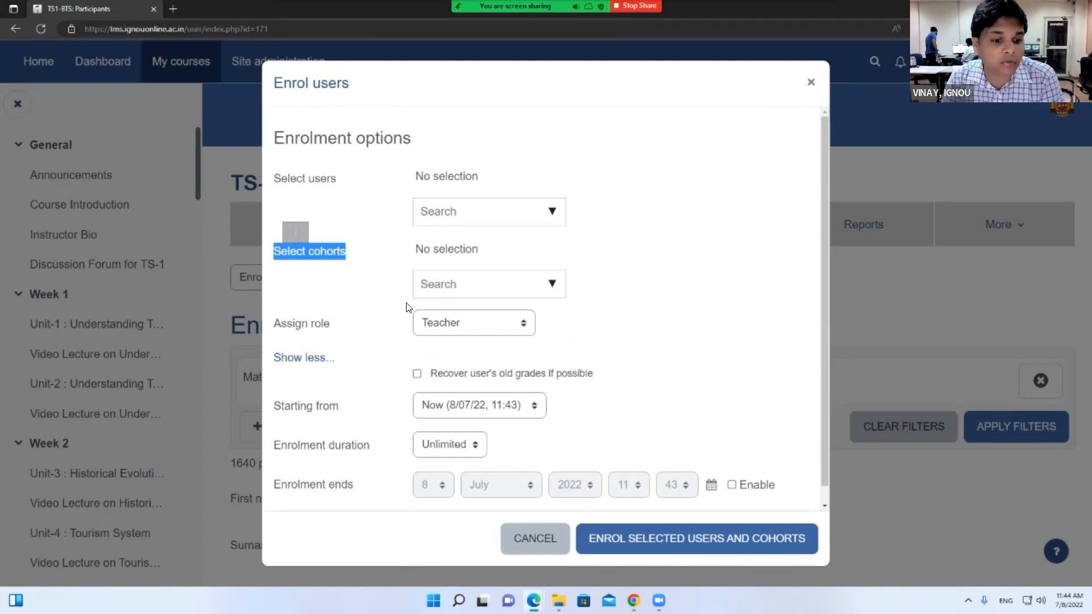
{"action": "scroll", "coordinate": [406, 308], "scroll_direction": "down", "scroll_amount": 1}
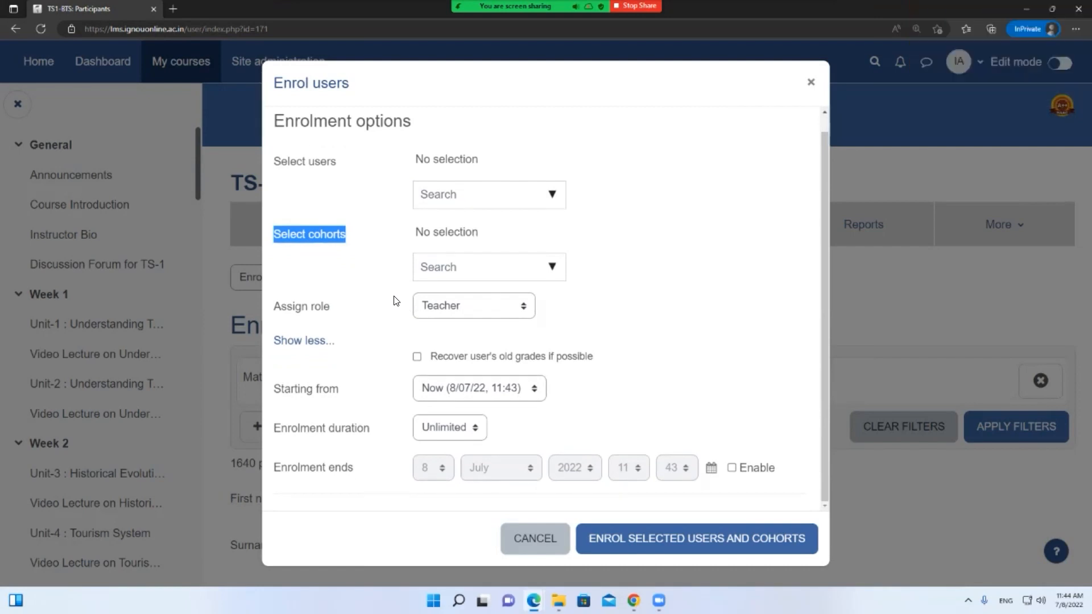
{"action": "left_click", "coordinate": [312, 341]}
{"action": "left_click", "coordinate": [303, 356]}
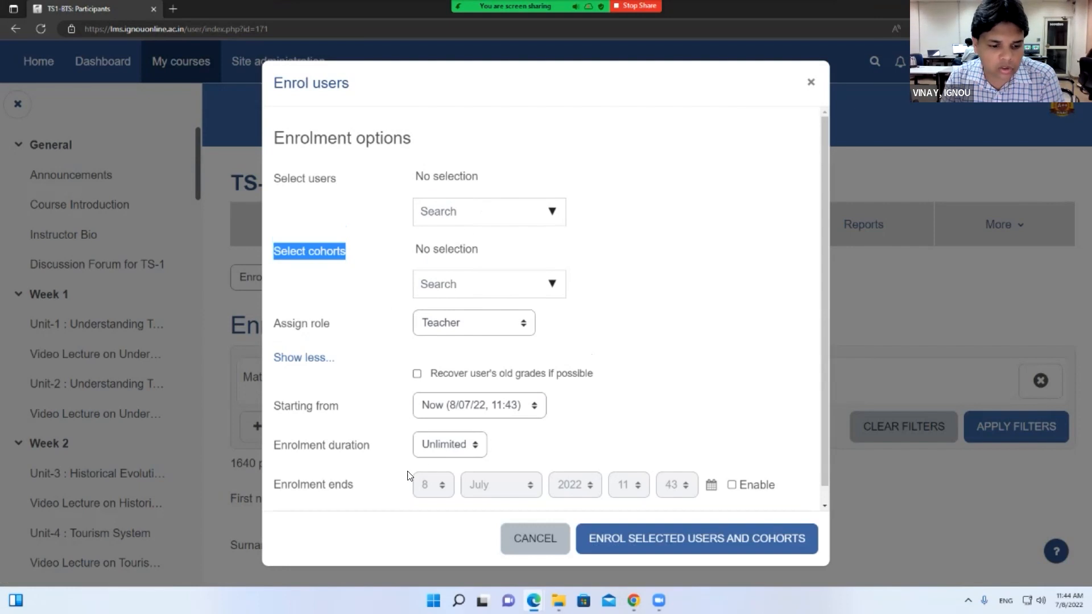
{"action": "left_click_drag", "start_coordinate": [278, 484], "coordinate": [358, 497]}
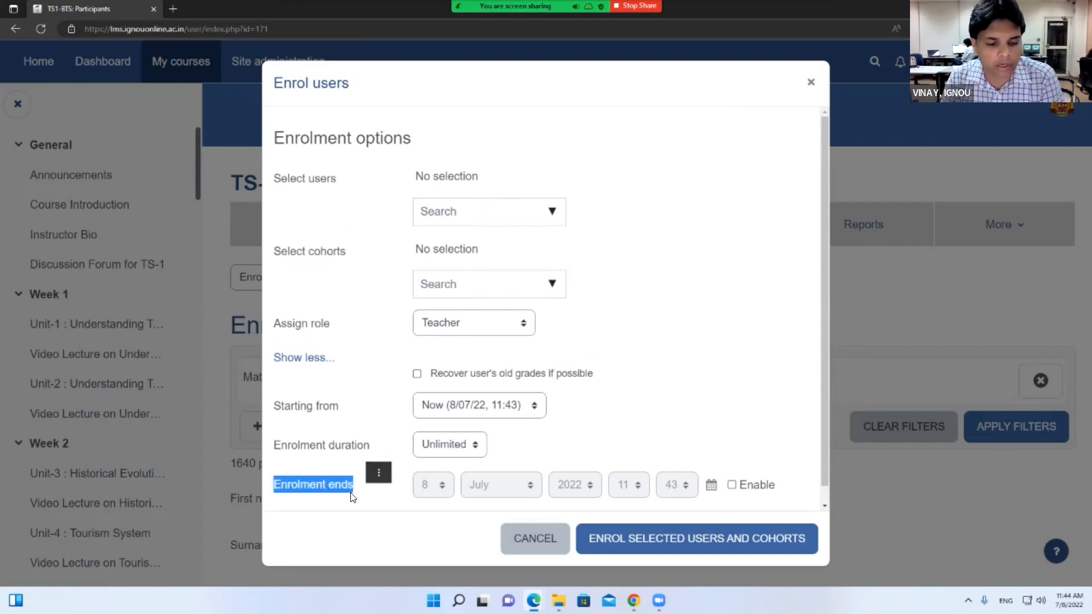
{"action": "left_click", "coordinate": [379, 473]}
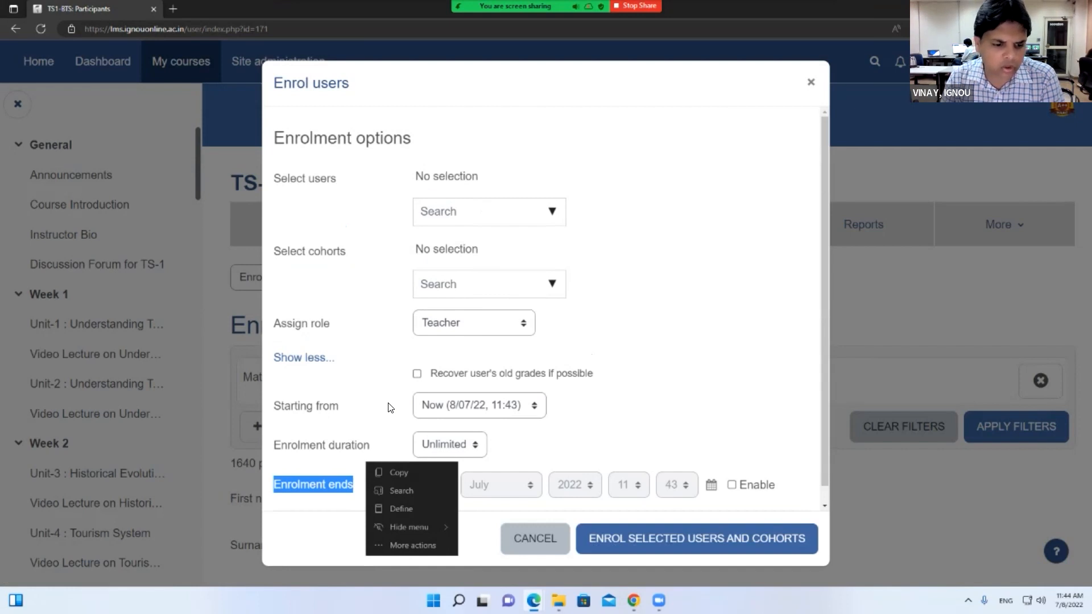
{"action": "left_click", "coordinate": [391, 408]}
{"action": "left_click", "coordinate": [450, 445]}
{"action": "scroll", "coordinate": [444, 407], "scroll_direction": "down", "scroll_amount": 6}
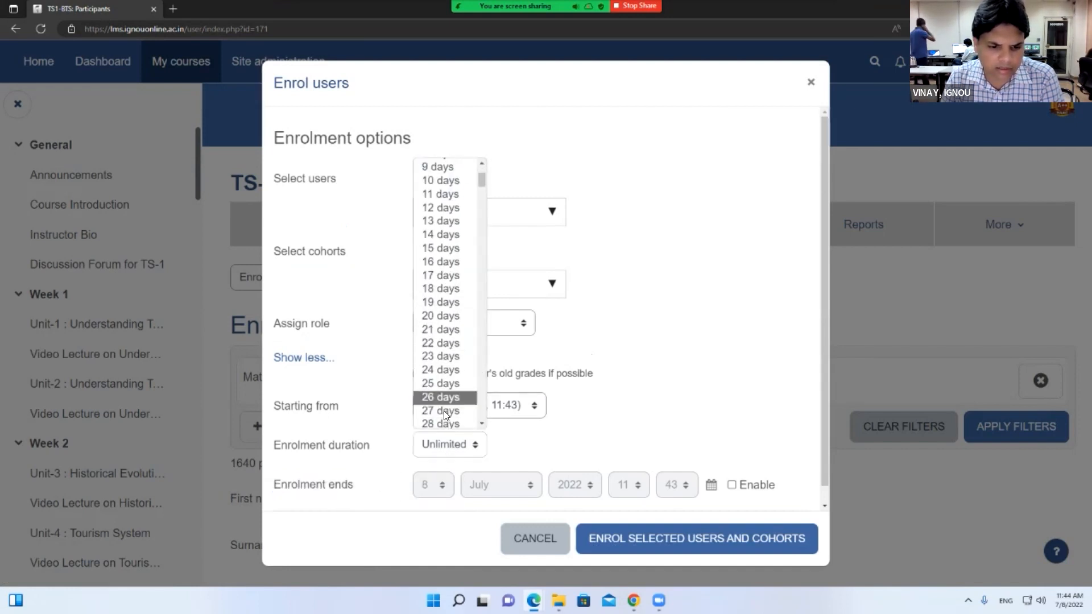
{"action": "left_click", "coordinate": [445, 327]}
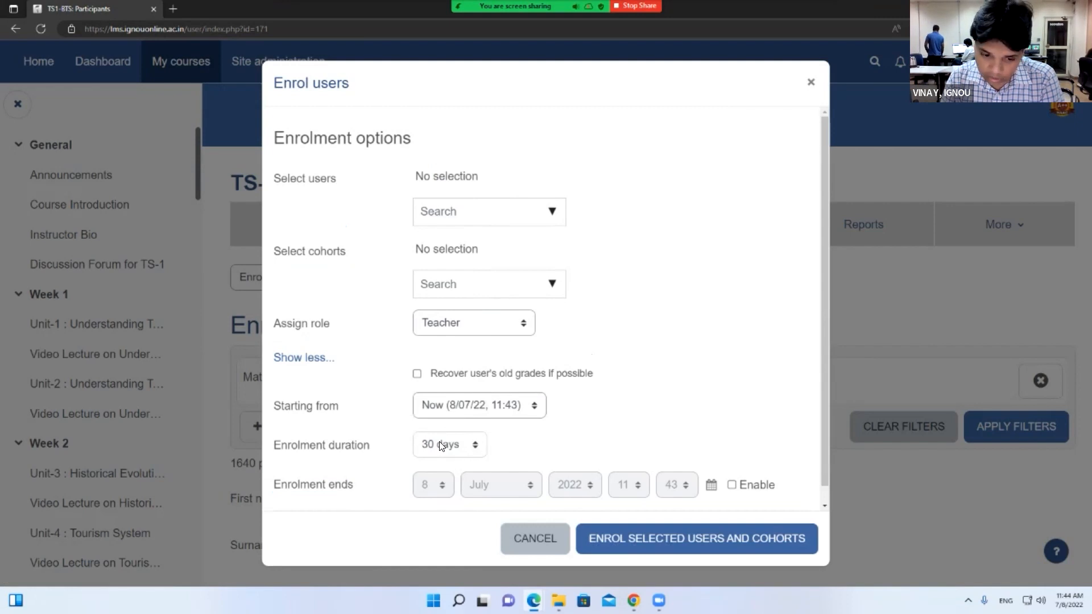
{"action": "left_click_drag", "start_coordinate": [273, 444], "coordinate": [363, 446]}
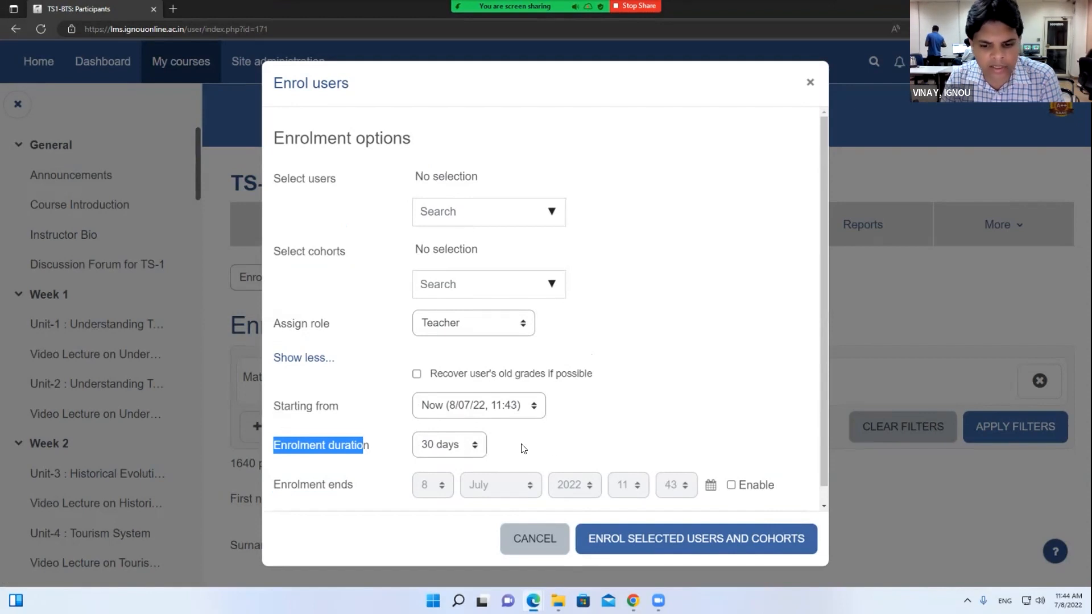
{"action": "left_click", "coordinate": [731, 487]}
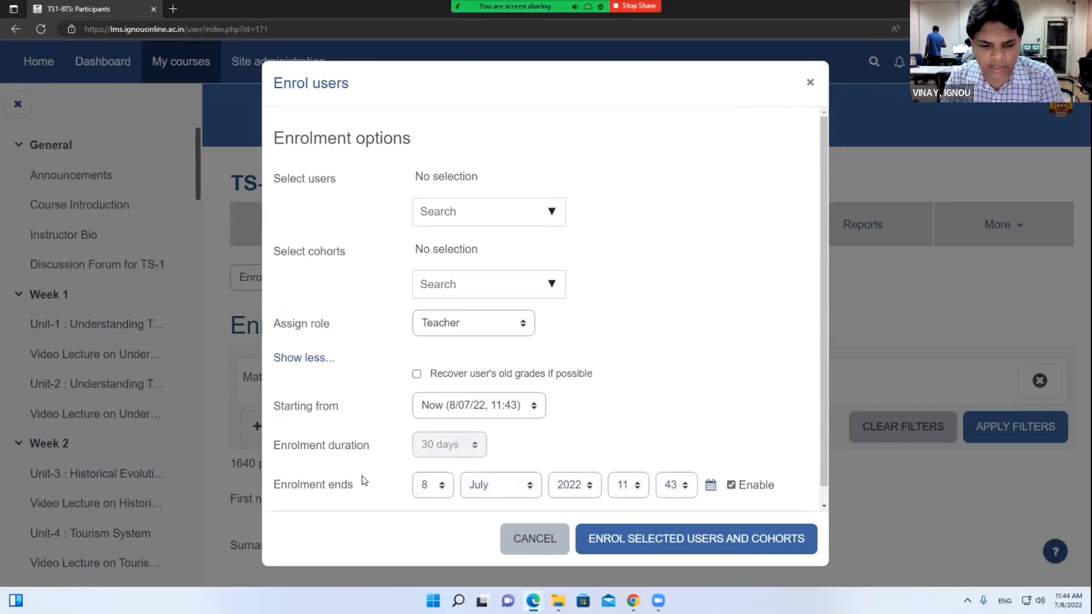
{"action": "left_click", "coordinate": [502, 492]}
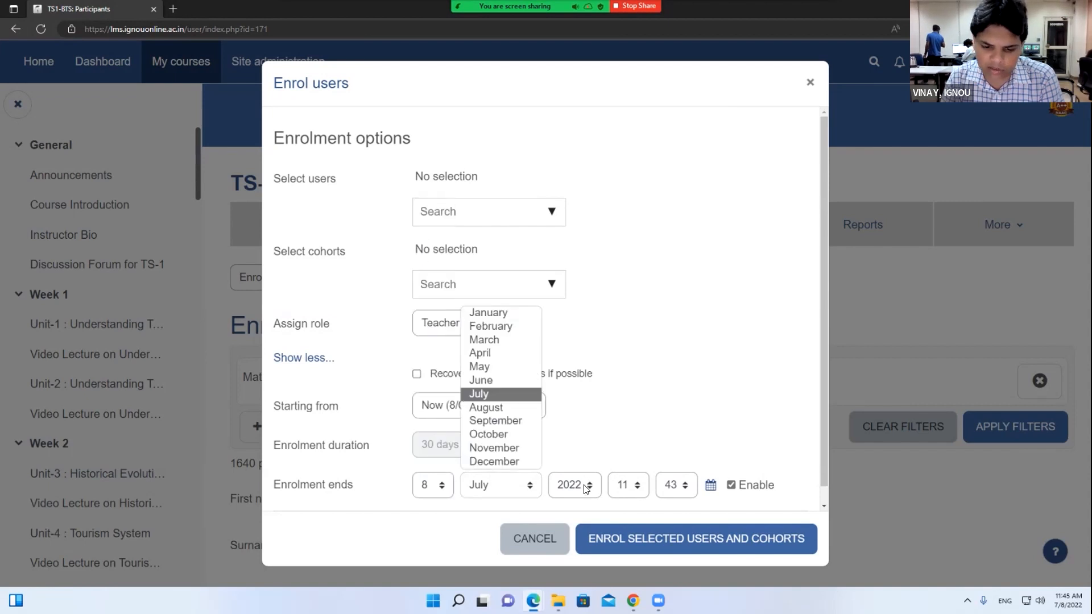
{"action": "left_click", "coordinate": [628, 485]}
{"action": "left_click", "coordinate": [578, 450]}
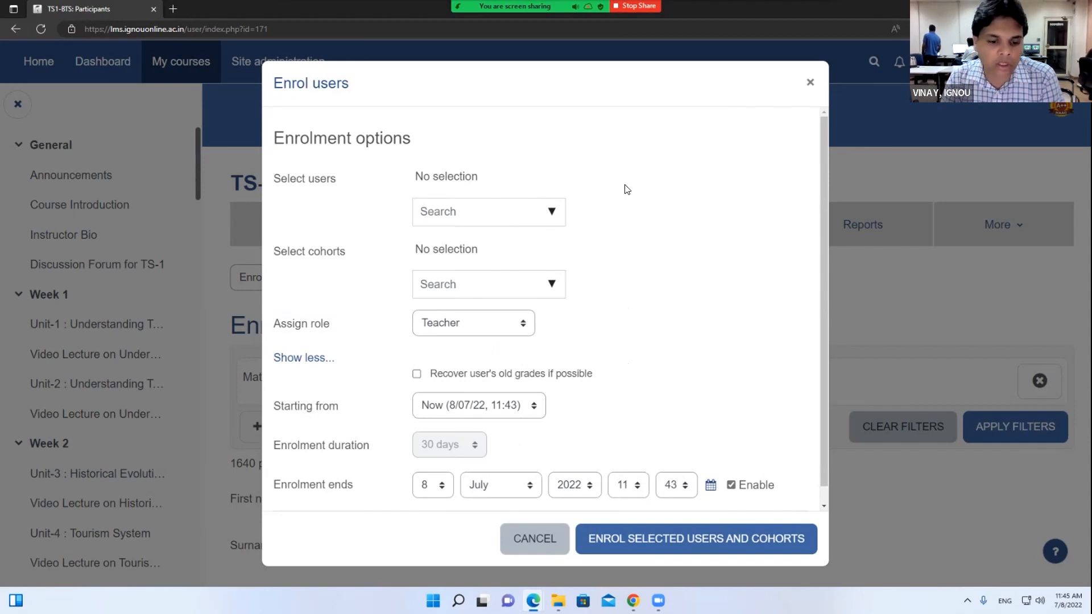
{"action": "left_click_drag", "start_coordinate": [274, 484], "coordinate": [366, 497]}
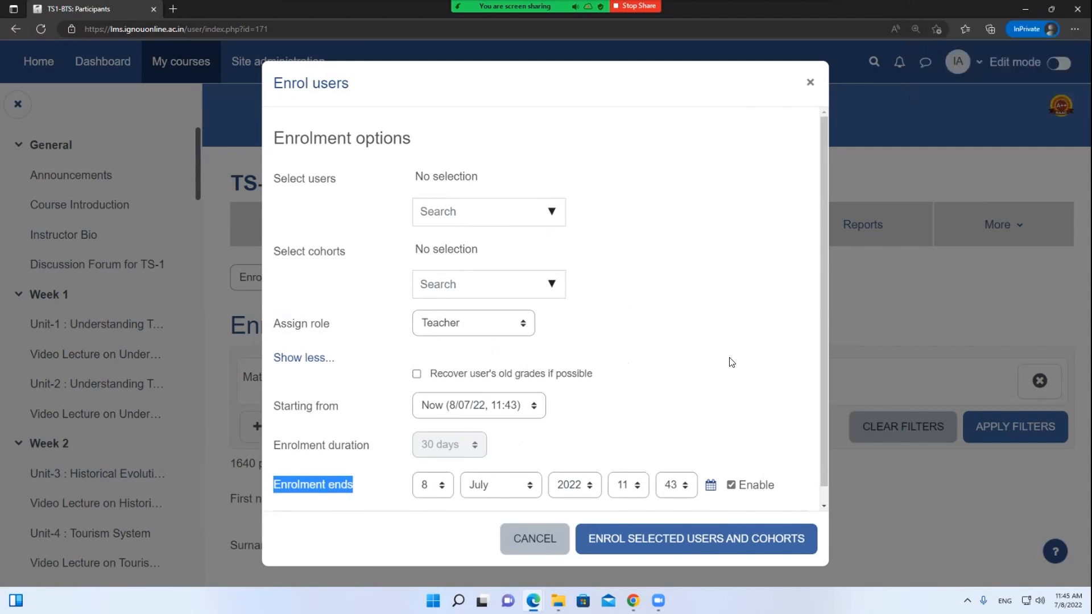
{"action": "left_click", "coordinate": [812, 91]}
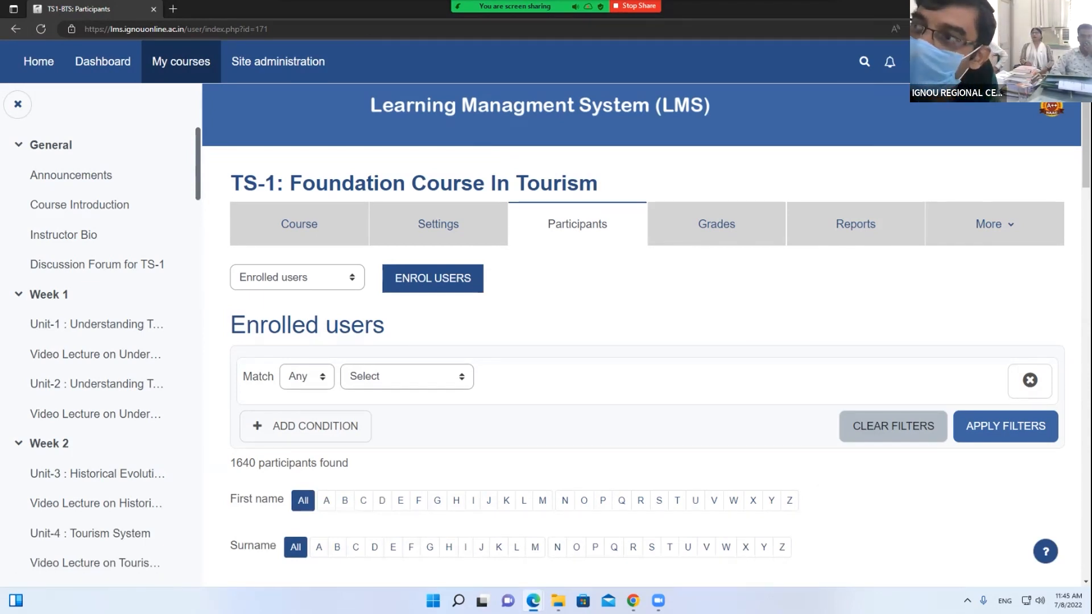
Review the TS-1 grader report and its report list, then go to the Dashboard
{"action": "left_click", "coordinate": [735, 224]}
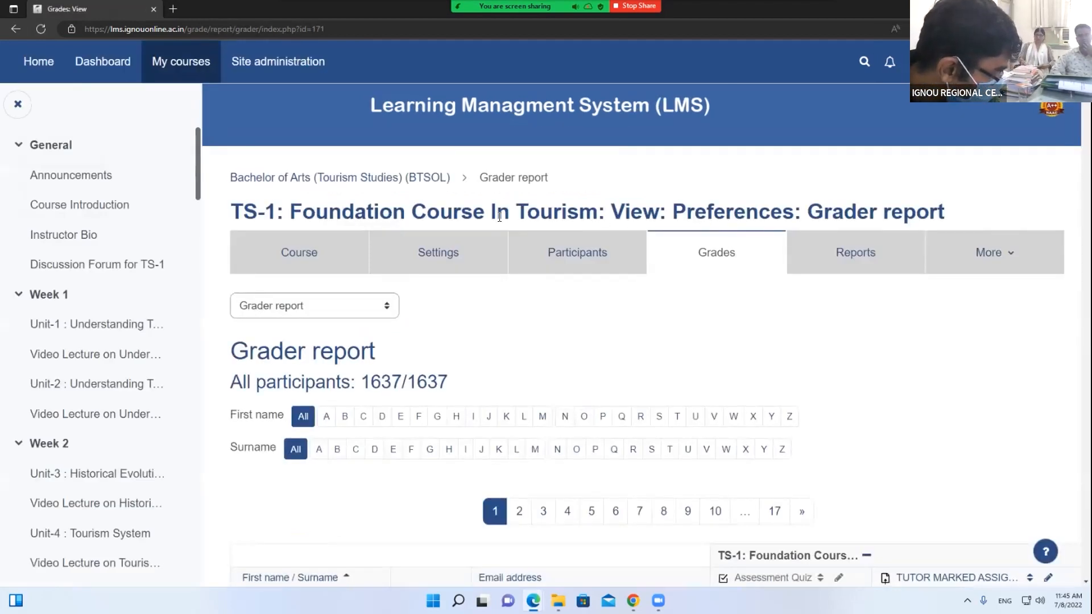
{"action": "scroll", "coordinate": [557, 304], "scroll_direction": "down", "scroll_amount": 5}
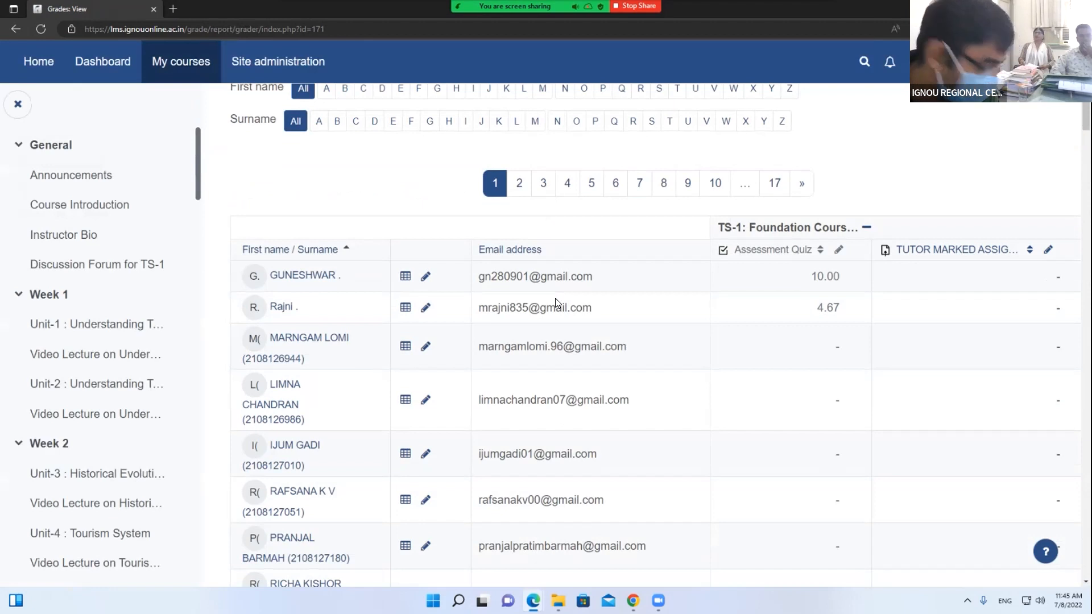
{"action": "scroll", "coordinate": [554, 297], "scroll_direction": "up", "scroll_amount": 5}
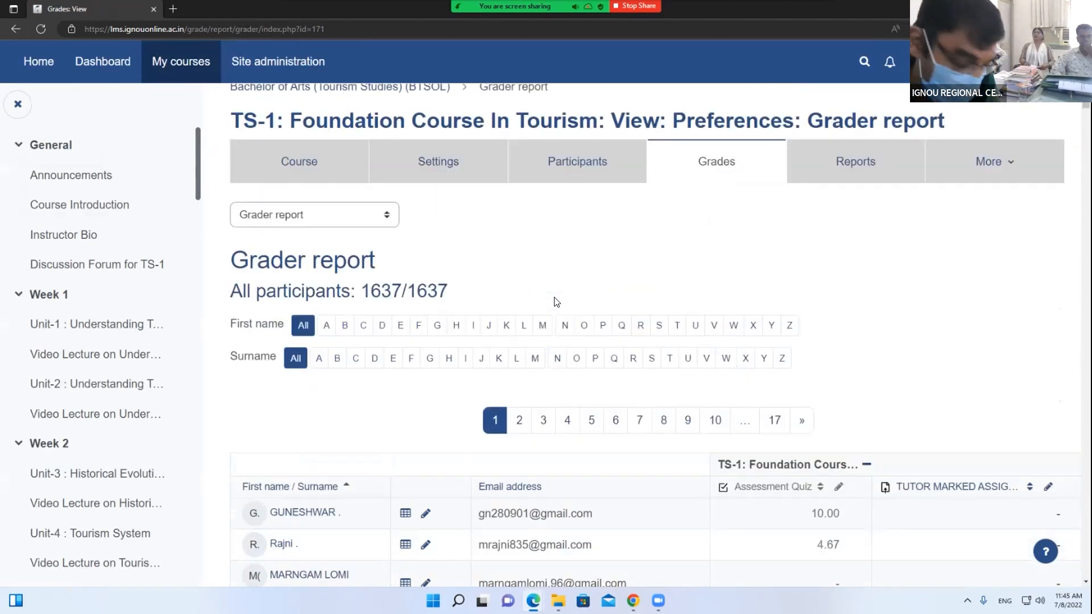
{"action": "left_click", "coordinate": [343, 306]}
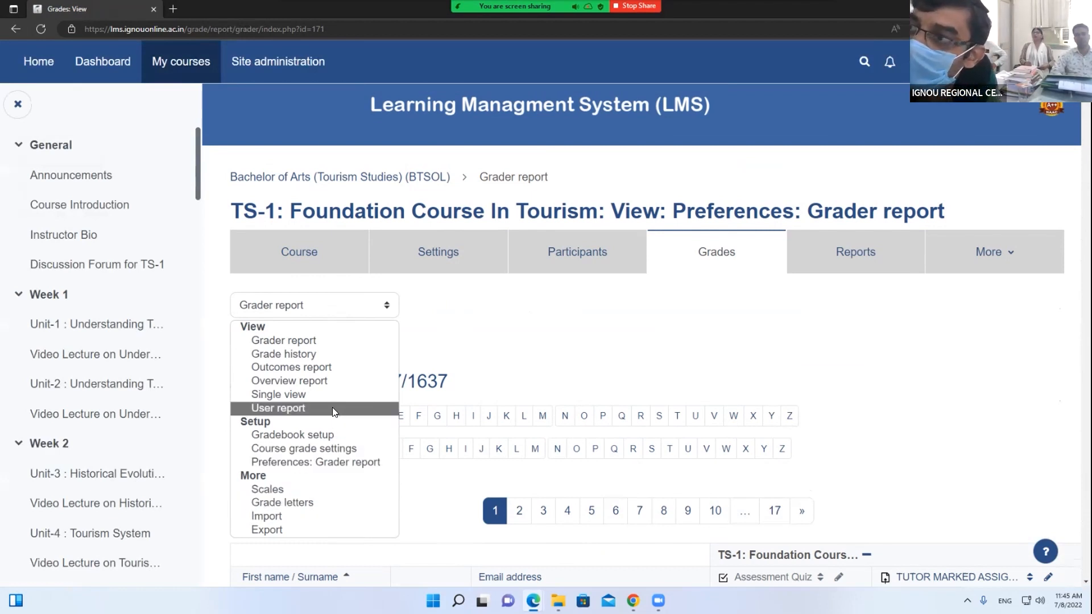
{"action": "left_click", "coordinate": [500, 331]}
{"action": "left_click", "coordinate": [630, 8]}
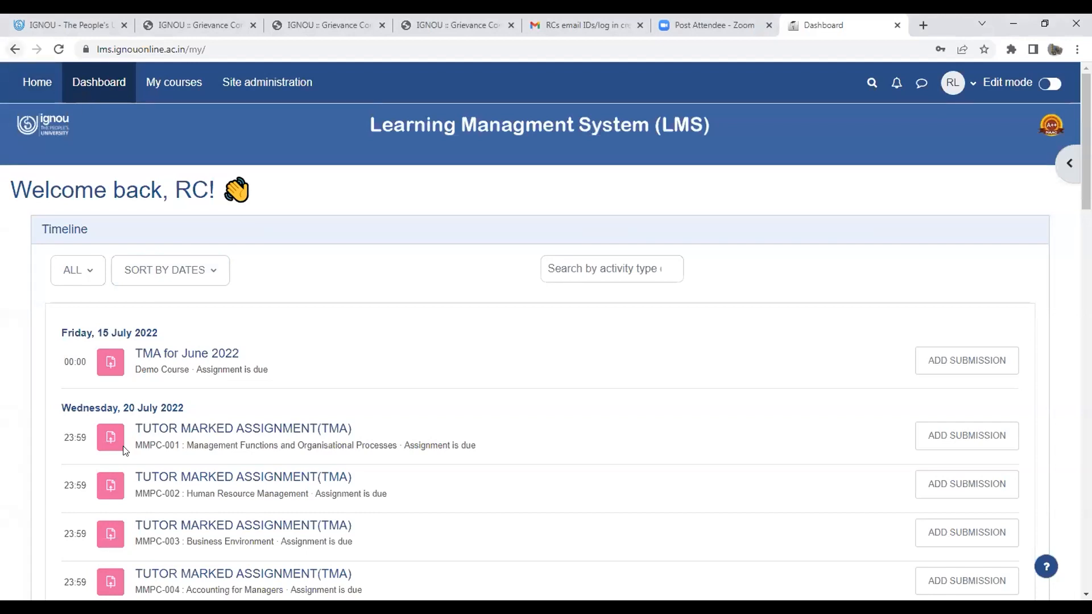
Visit the site home page, then return to the Dashboard timeline
{"action": "scroll", "coordinate": [125, 450], "scroll_direction": "down", "scroll_amount": 8}
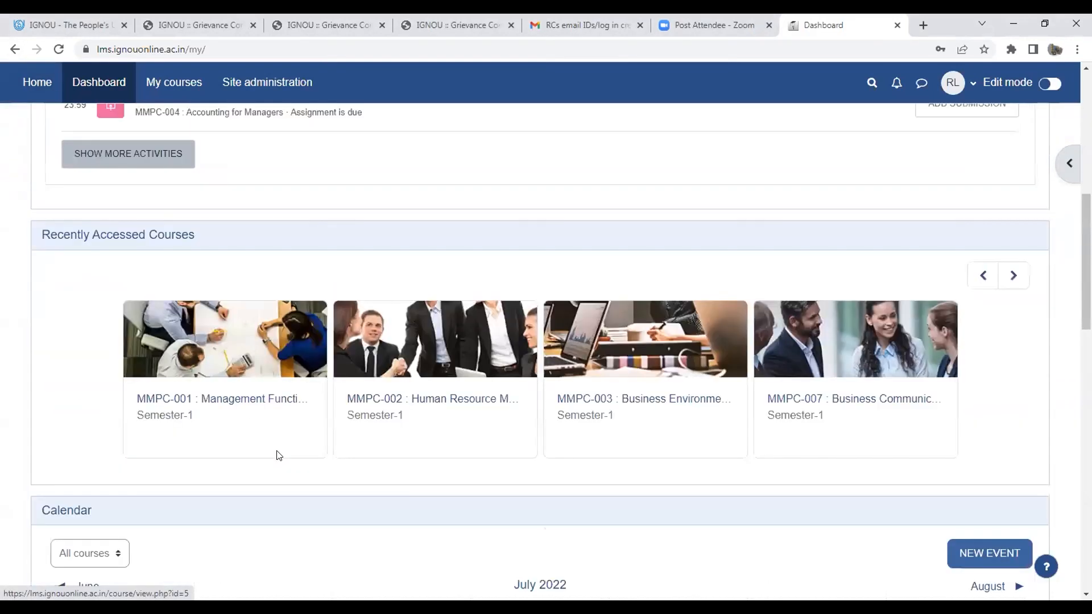
{"action": "scroll", "coordinate": [276, 451], "scroll_direction": "up", "scroll_amount": 3}
{"action": "scroll", "coordinate": [234, 438], "scroll_direction": "down", "scroll_amount": 3}
{"action": "scroll", "coordinate": [235, 434], "scroll_direction": "up", "scroll_amount": 8}
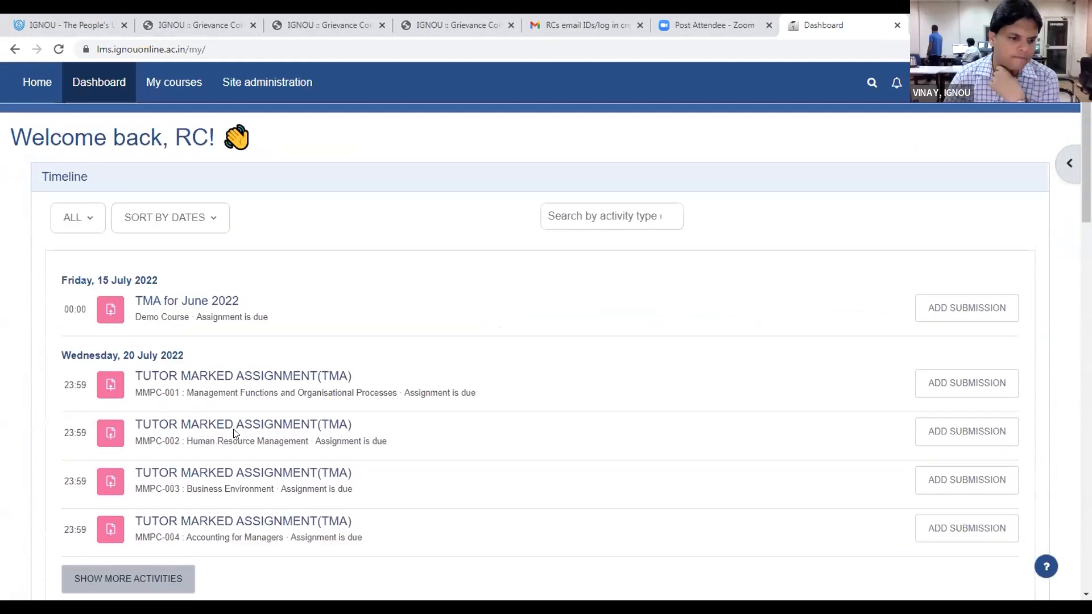
{"action": "scroll", "coordinate": [234, 433], "scroll_direction": "up", "scroll_amount": 2}
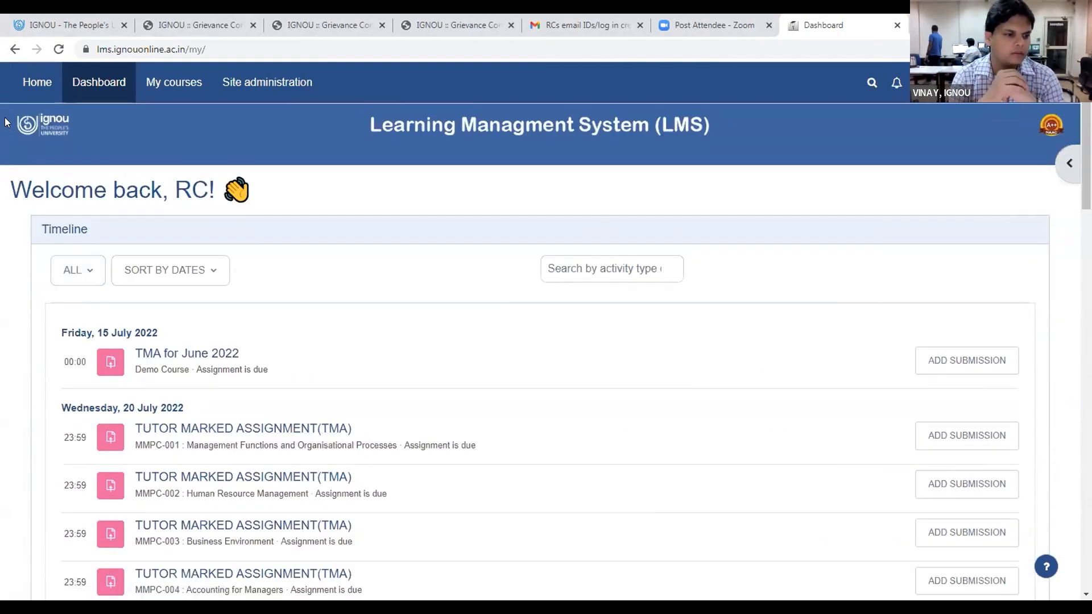
{"action": "left_click", "coordinate": [50, 80]}
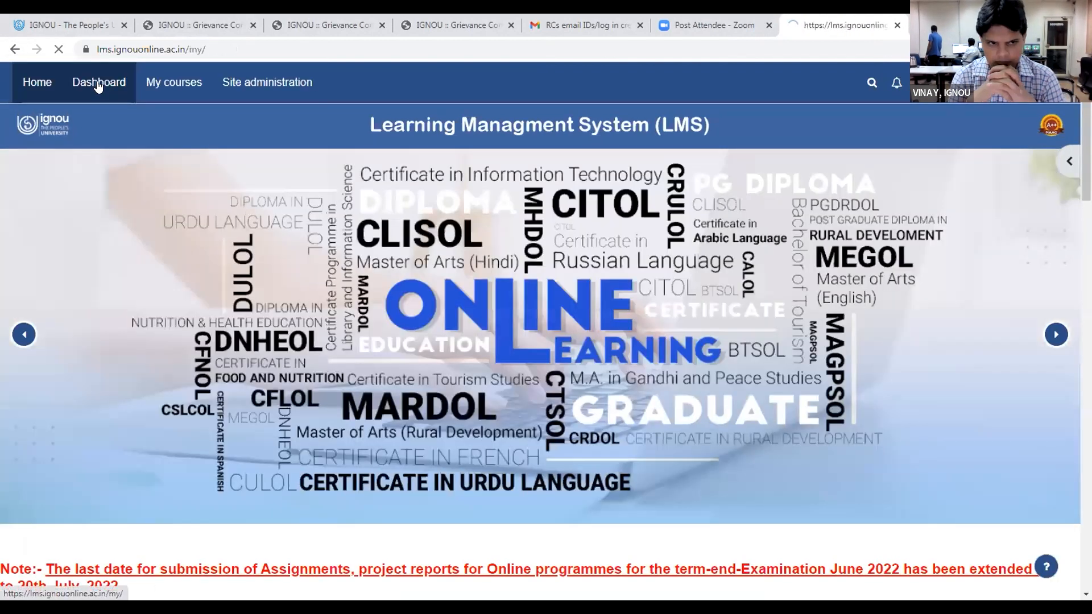
{"action": "left_click", "coordinate": [104, 94]}
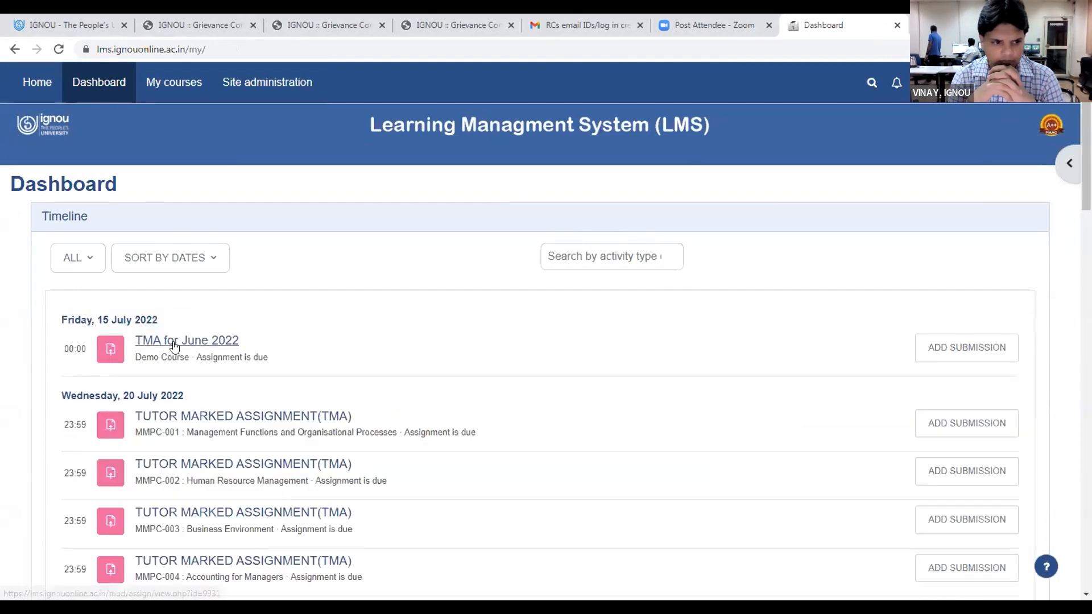
Open the MMPC-001 TUTOR MARKED ASSIGNMENT(TMA) showing 202 submissions needing grading
{"action": "scroll", "coordinate": [182, 341], "scroll_direction": "down", "scroll_amount": 2}
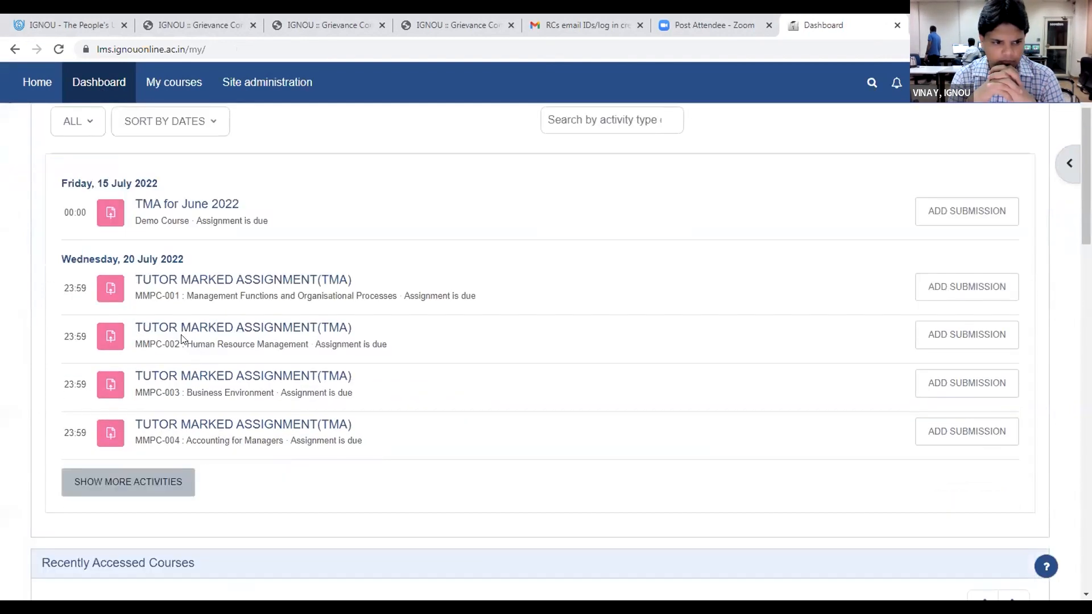
{"action": "scroll", "coordinate": [465, 227], "scroll_direction": "up", "scroll_amount": 1}
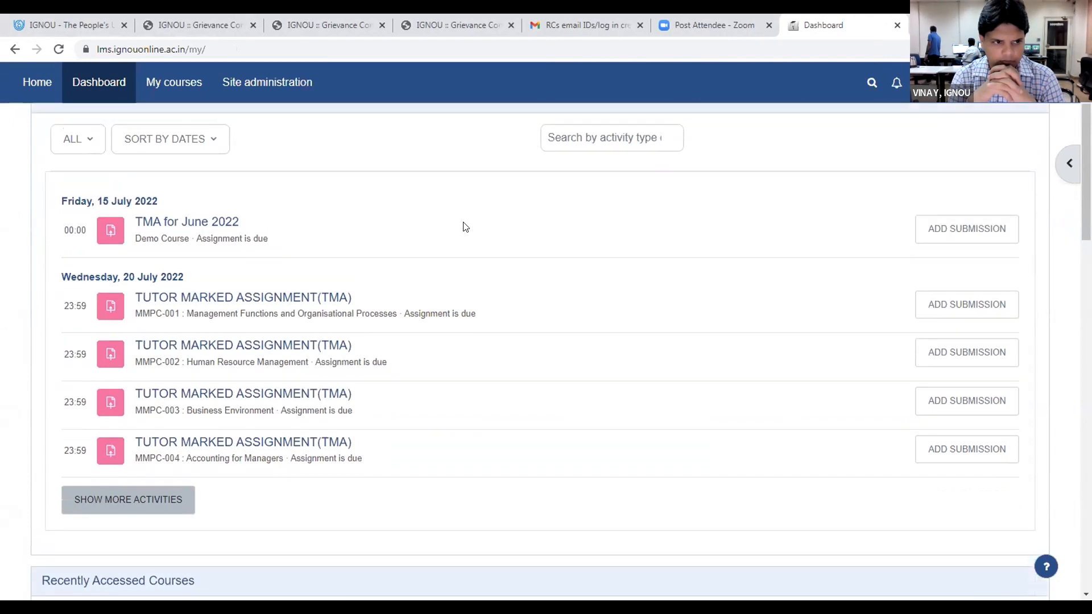
{"action": "scroll", "coordinate": [432, 245], "scroll_direction": "up", "scroll_amount": 2}
{"action": "scroll", "coordinate": [307, 472], "scroll_direction": "down", "scroll_amount": 3}
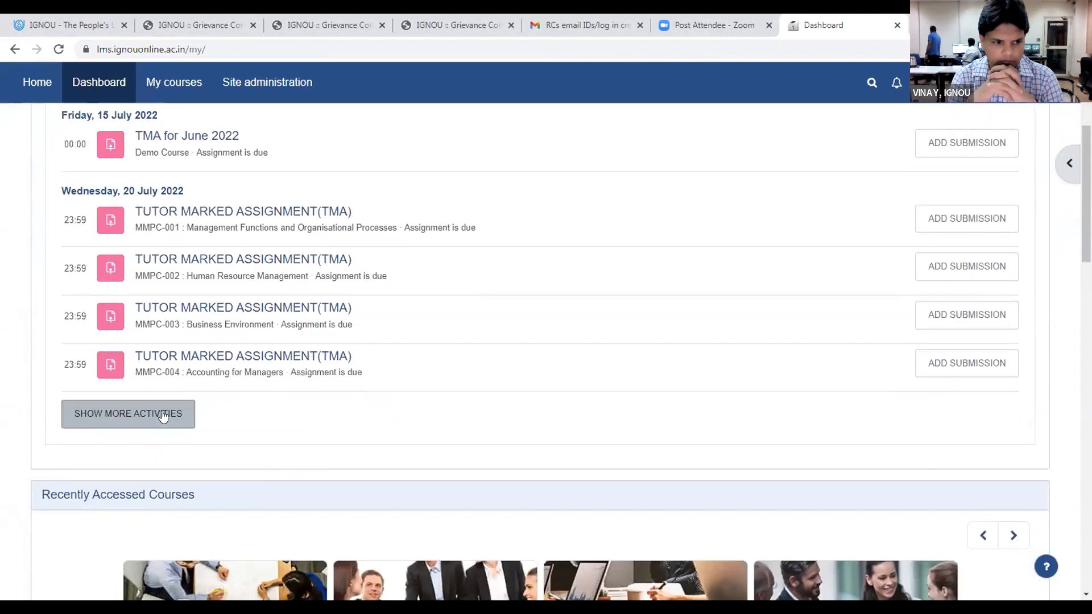
{"action": "scroll", "coordinate": [163, 416], "scroll_direction": "up", "scroll_amount": 3}
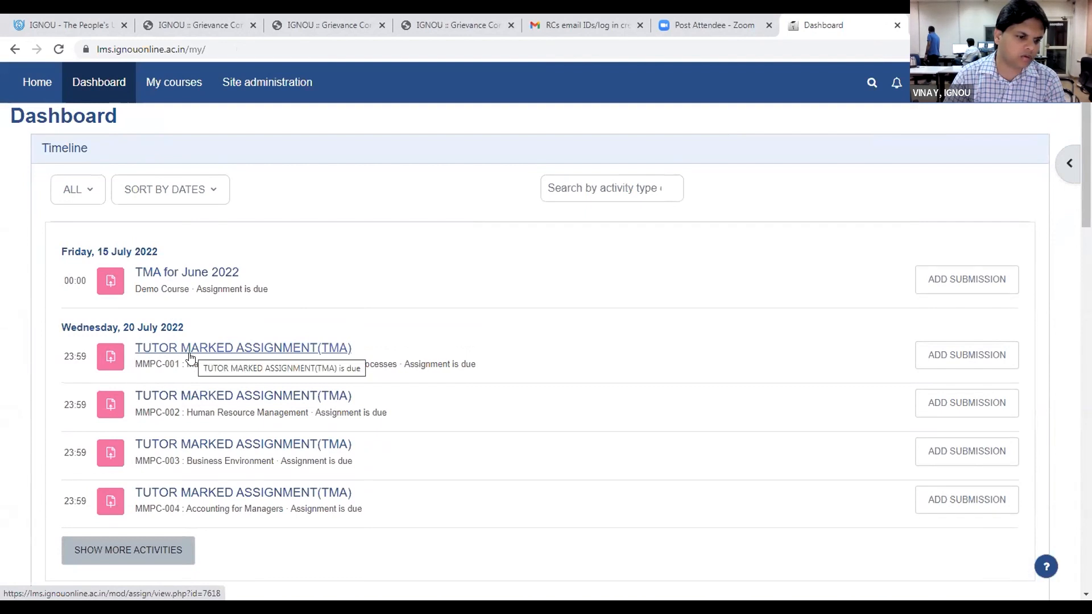
{"action": "left_click", "coordinate": [191, 356]}
{"action": "scroll", "coordinate": [396, 390], "scroll_direction": "down", "scroll_amount": 5}
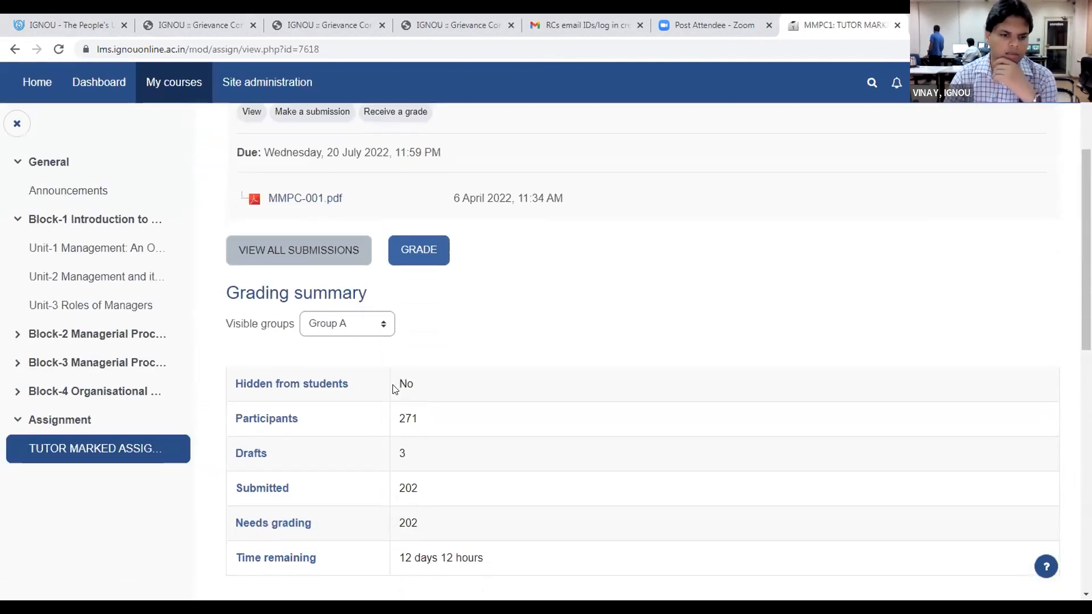
Scroll down the assignment's grading summary page
{"action": "scroll", "coordinate": [562, 382], "scroll_direction": "down", "scroll_amount": 1}
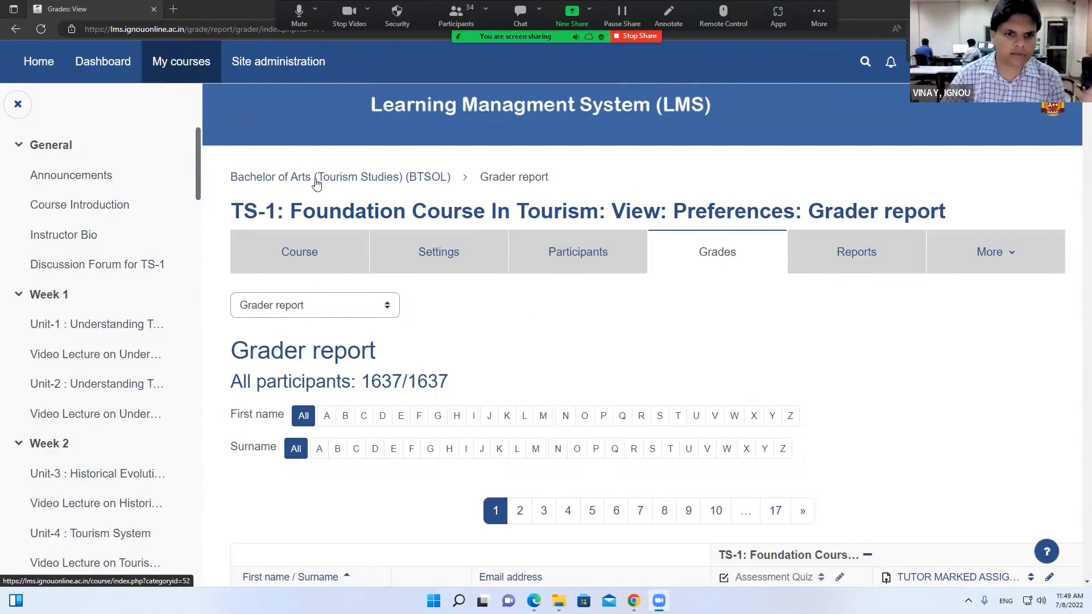
Go through MBAOL Semester-1 to MMPC-001's participants and open the Enrolled users menu
{"action": "left_click", "coordinate": [103, 67]}
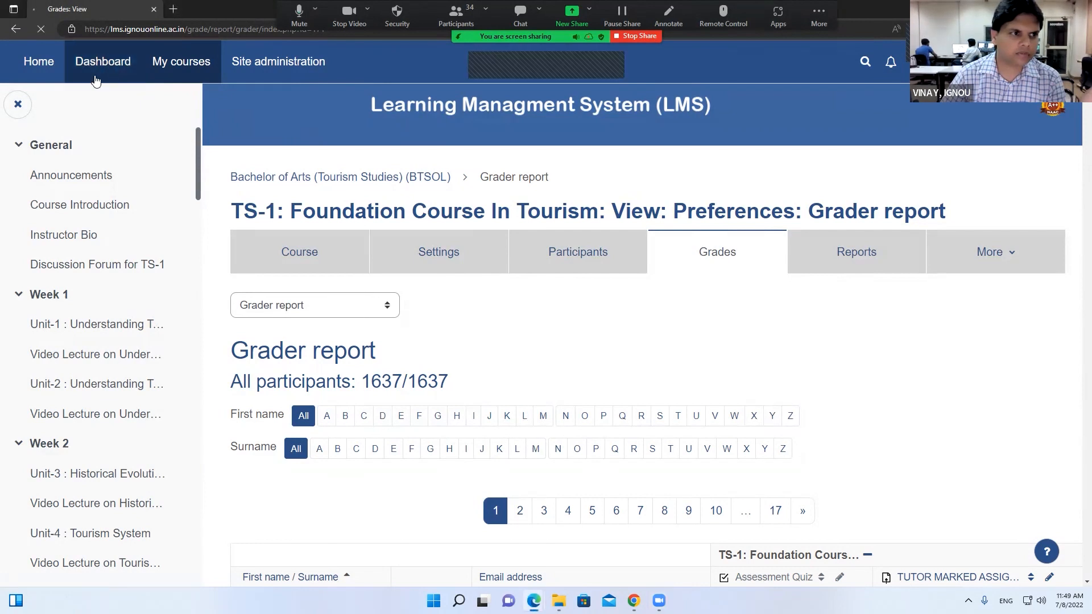
{"action": "scroll", "coordinate": [217, 365], "scroll_direction": "down", "scroll_amount": 4}
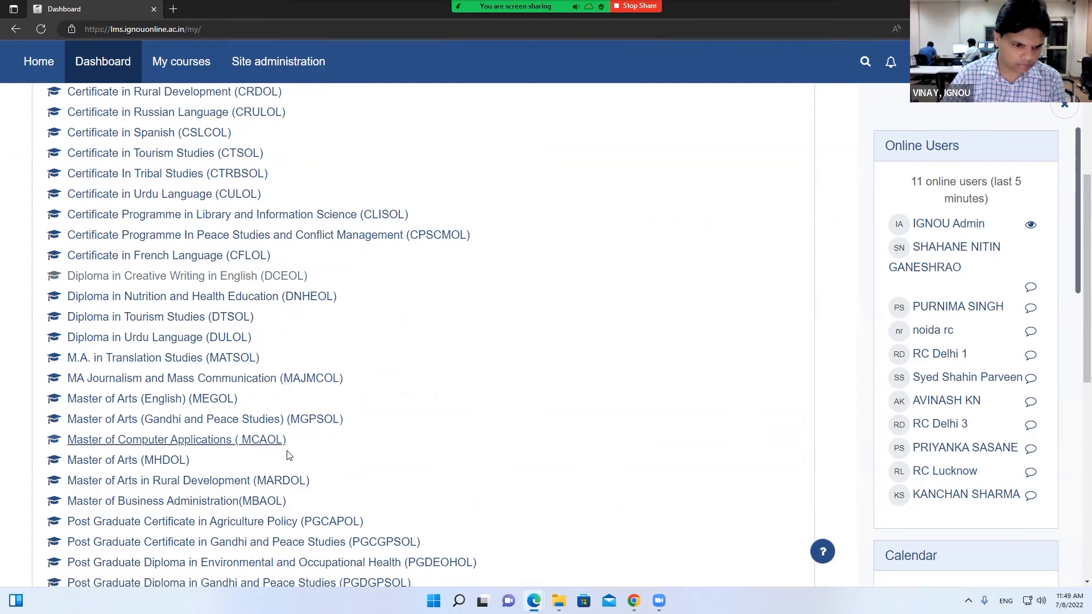
{"action": "scroll", "coordinate": [253, 441], "scroll_direction": "down", "scroll_amount": 2}
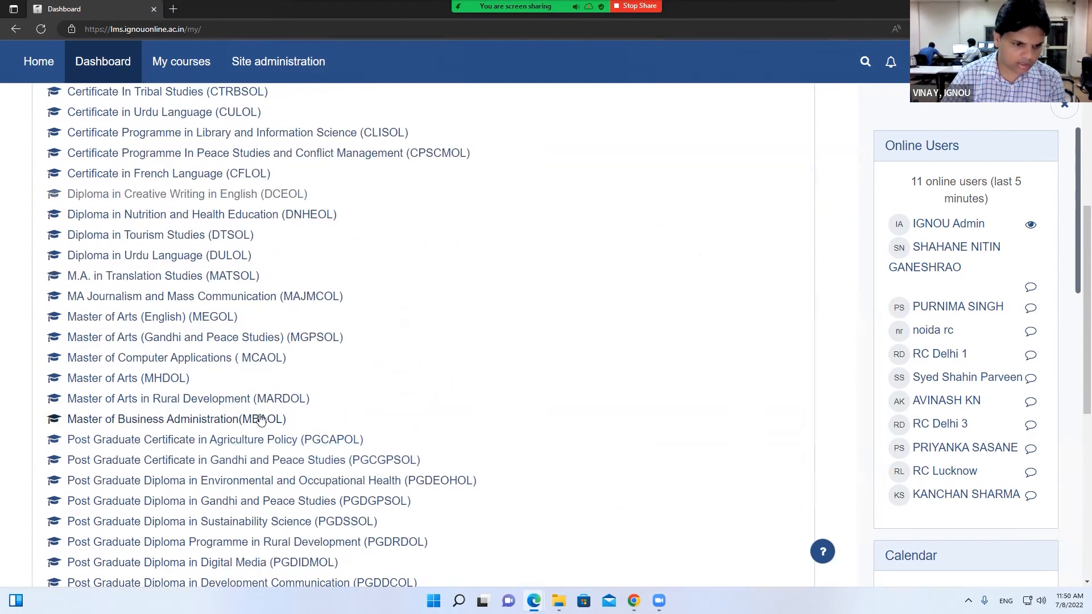
{"action": "left_click", "coordinate": [261, 420]}
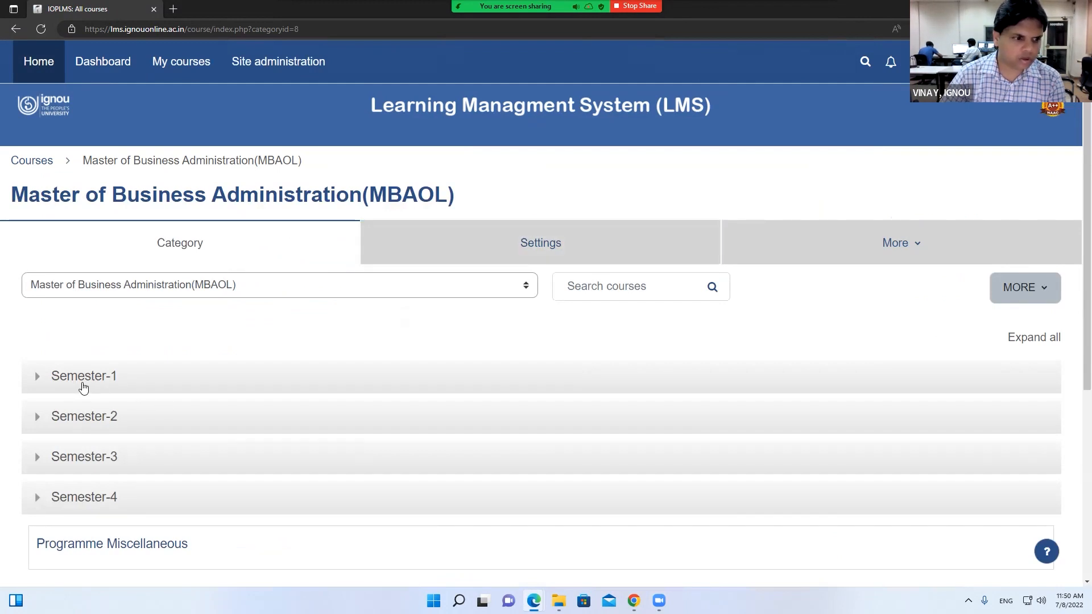
{"action": "left_click", "coordinate": [83, 386]}
{"action": "left_click", "coordinate": [159, 356]}
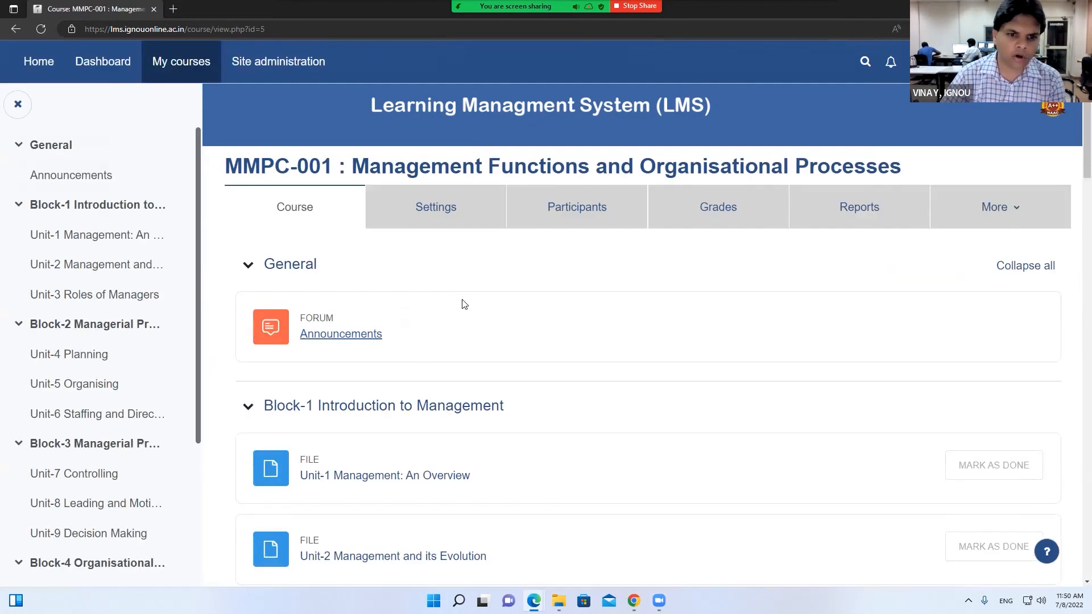
{"action": "left_click", "coordinate": [581, 212]}
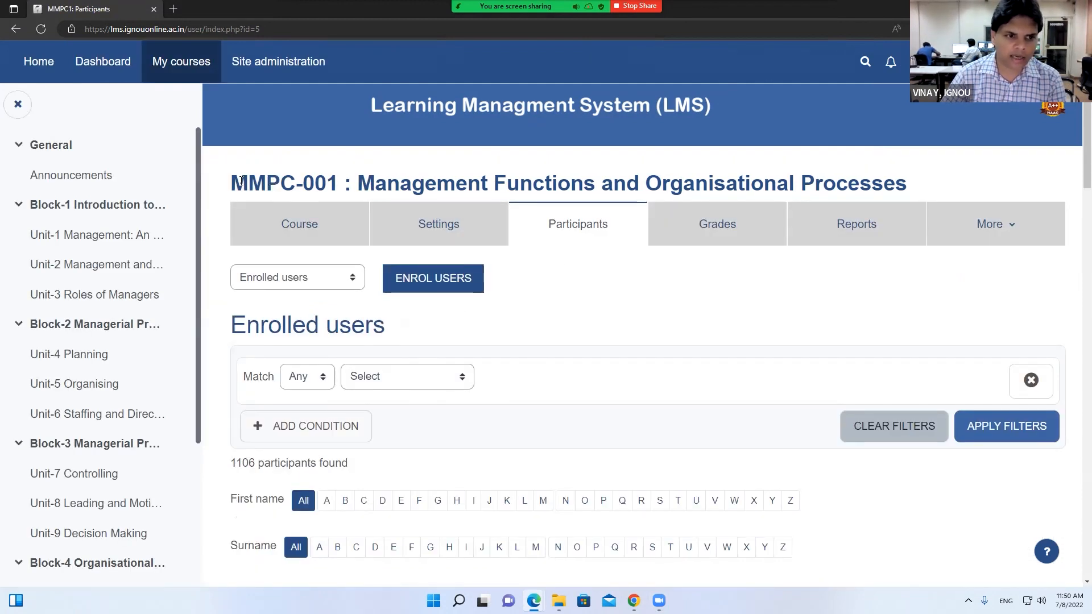
{"action": "left_click_drag", "start_coordinate": [231, 183], "coordinate": [353, 183]}
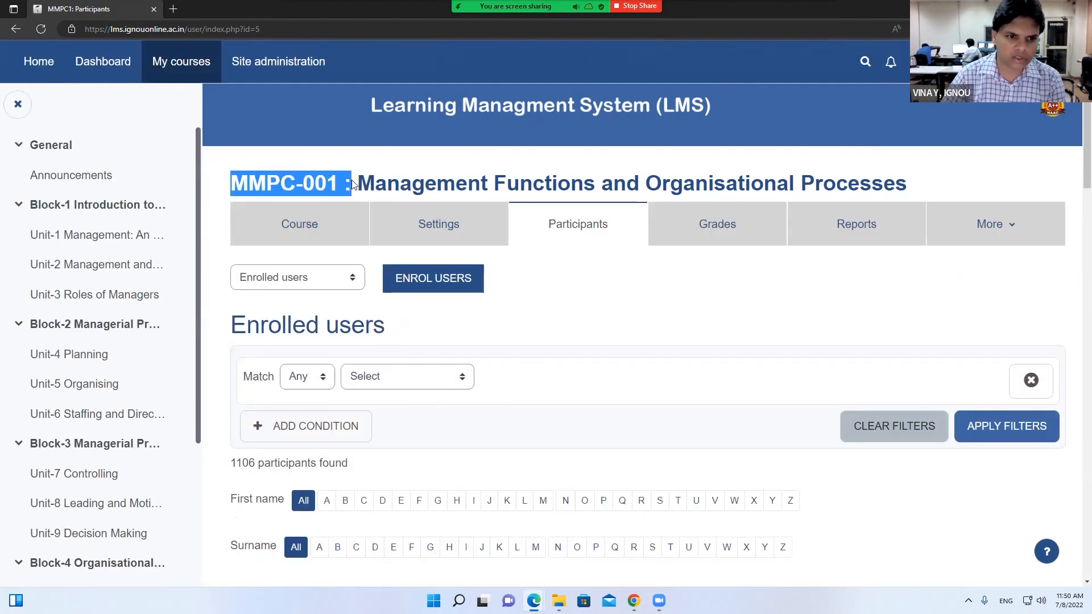
{"action": "left_click", "coordinate": [328, 283]}
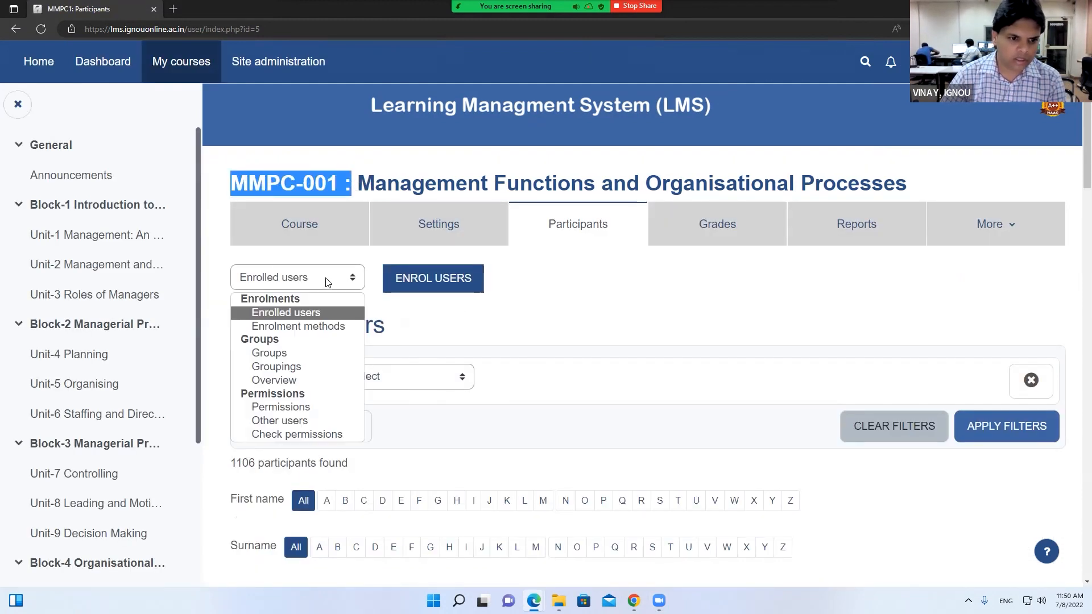
Open the MMPC-001 groups page and view the members of Groups A through D
{"action": "left_click", "coordinate": [268, 353]}
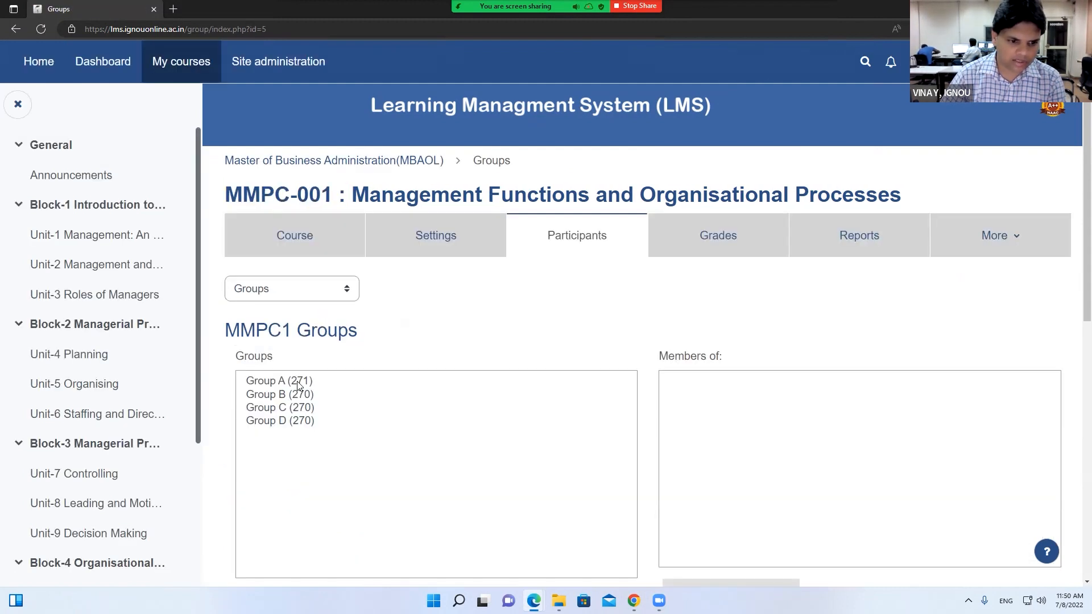
{"action": "left_click", "coordinate": [295, 422]}
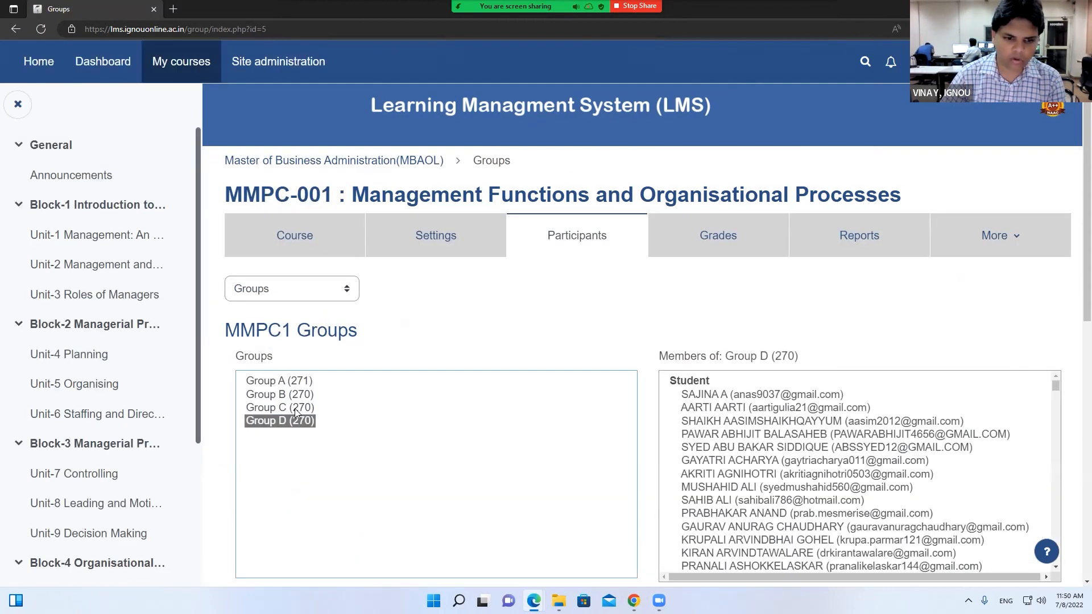
{"action": "left_click", "coordinate": [295, 408]}
{"action": "left_click", "coordinate": [295, 395]}
{"action": "left_click", "coordinate": [293, 381]}
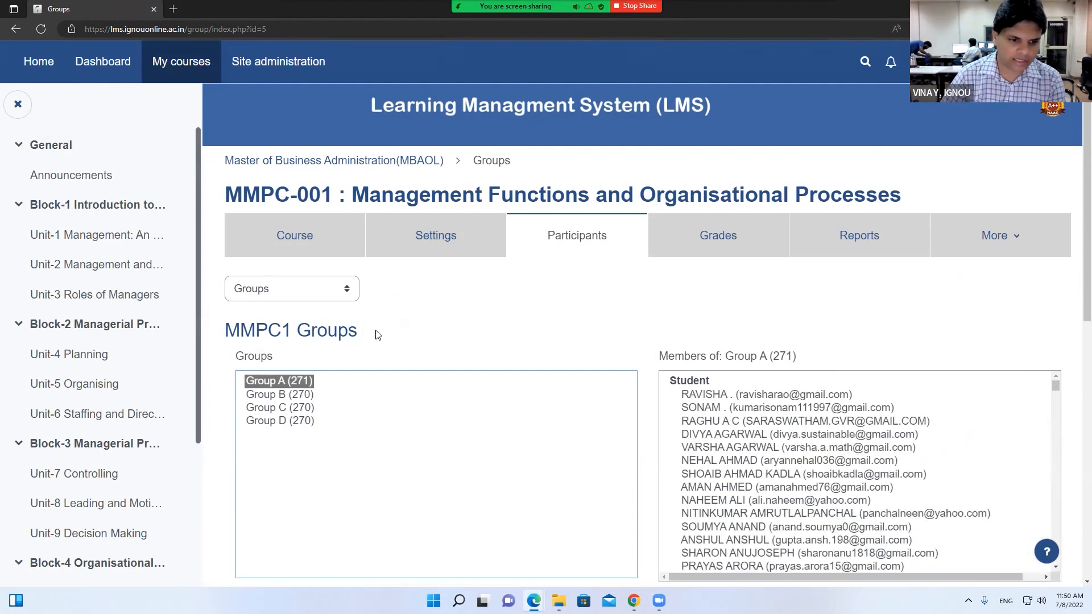
{"action": "scroll", "coordinate": [376, 334], "scroll_direction": "down", "scroll_amount": 3}
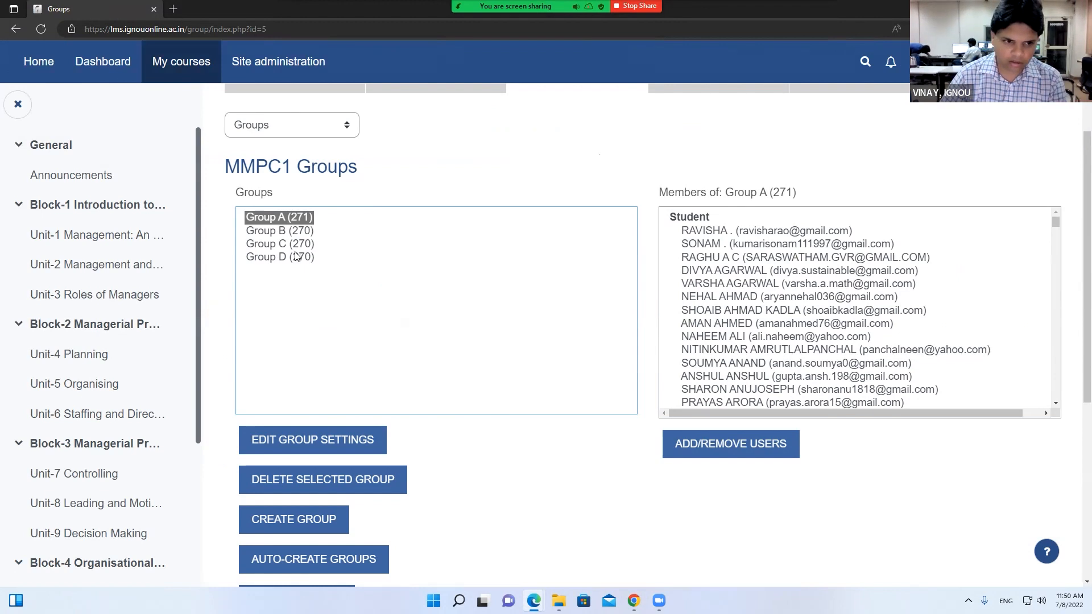
{"action": "scroll", "coordinate": [295, 256], "scroll_direction": "down", "scroll_amount": 2}
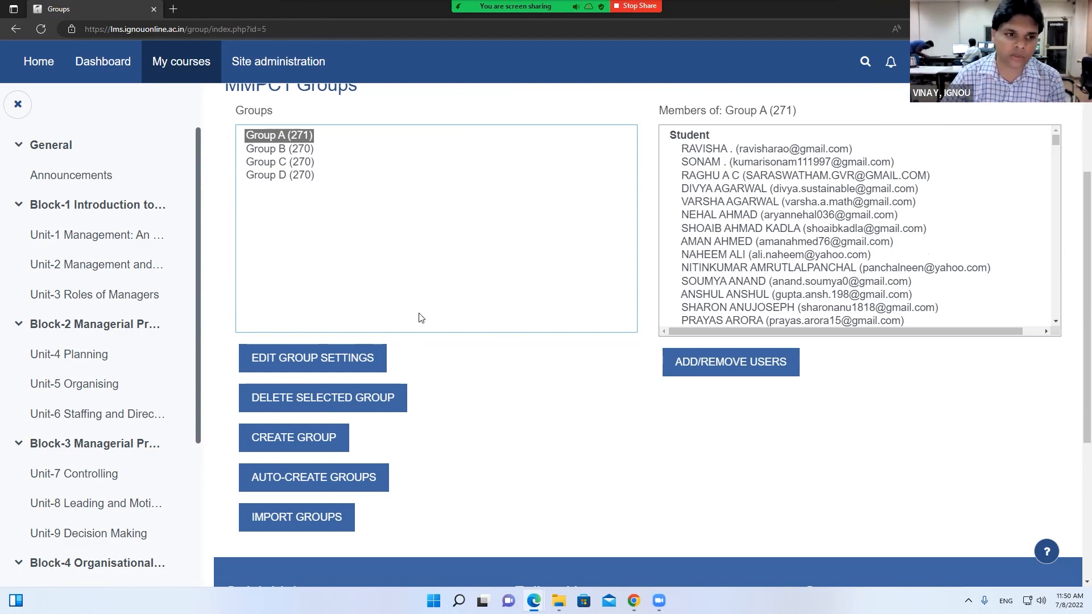
Start a new group named 'RC Demo'
{"action": "left_click", "coordinate": [286, 441]}
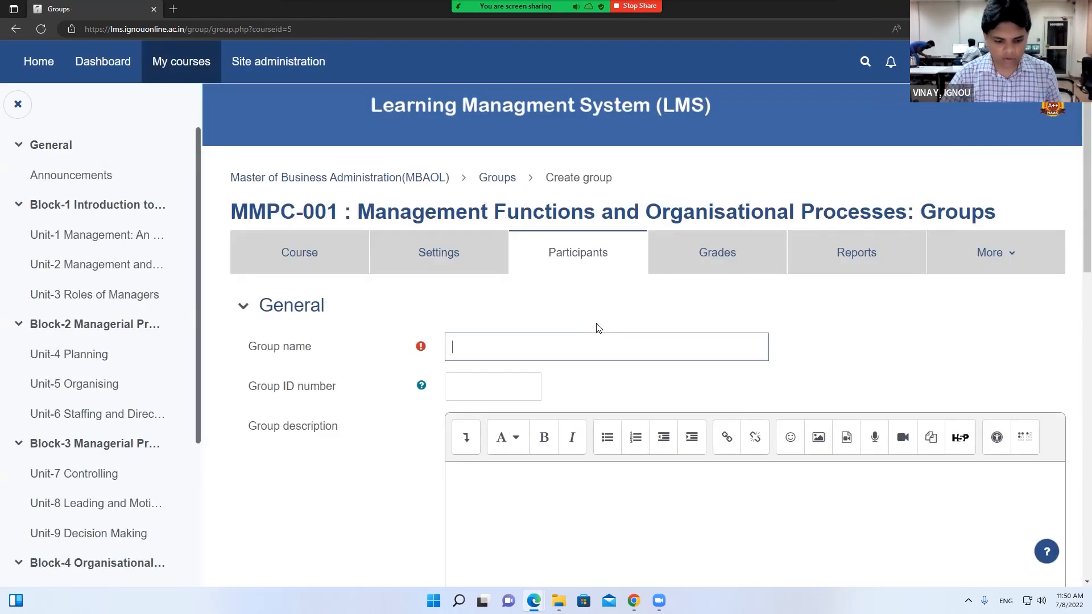
{"action": "type", "text": "RC Demo"}
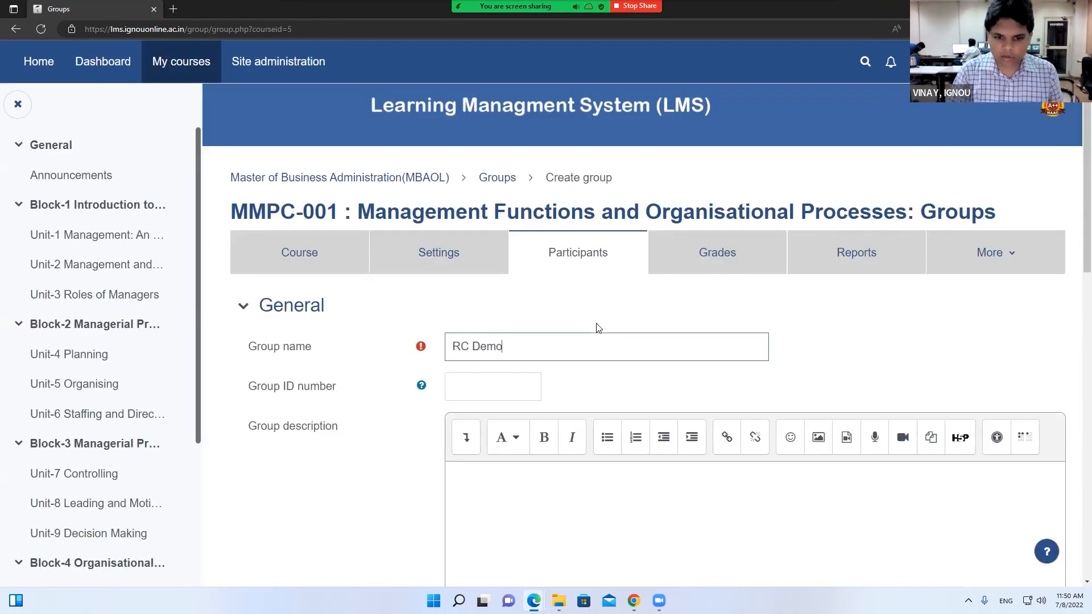
{"action": "scroll", "coordinate": [420, 387], "scroll_direction": "down", "scroll_amount": 1}
{"action": "left_click", "coordinate": [463, 305]}
{"action": "left_click", "coordinate": [489, 413]}
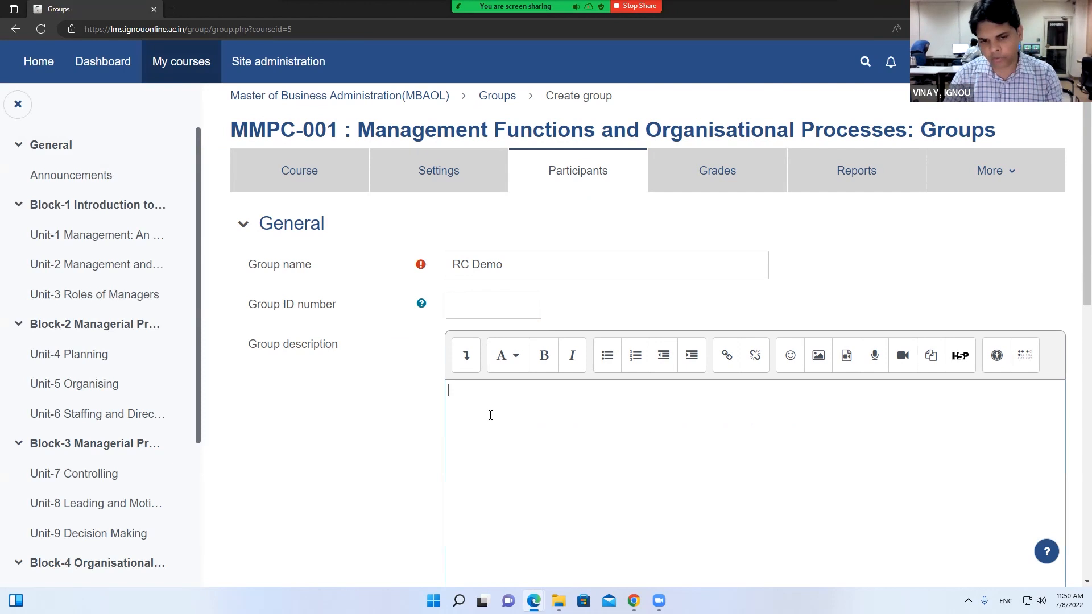
{"action": "scroll", "coordinate": [492, 413], "scroll_direction": "down", "scroll_amount": 1}
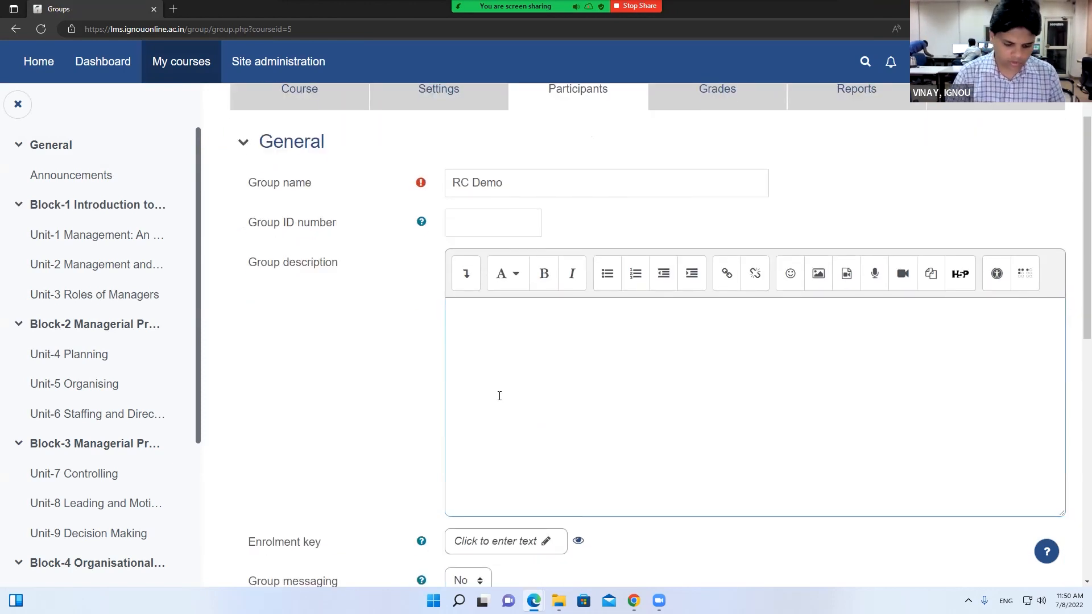
{"action": "scroll", "coordinate": [496, 372], "scroll_direction": "down", "scroll_amount": 3}
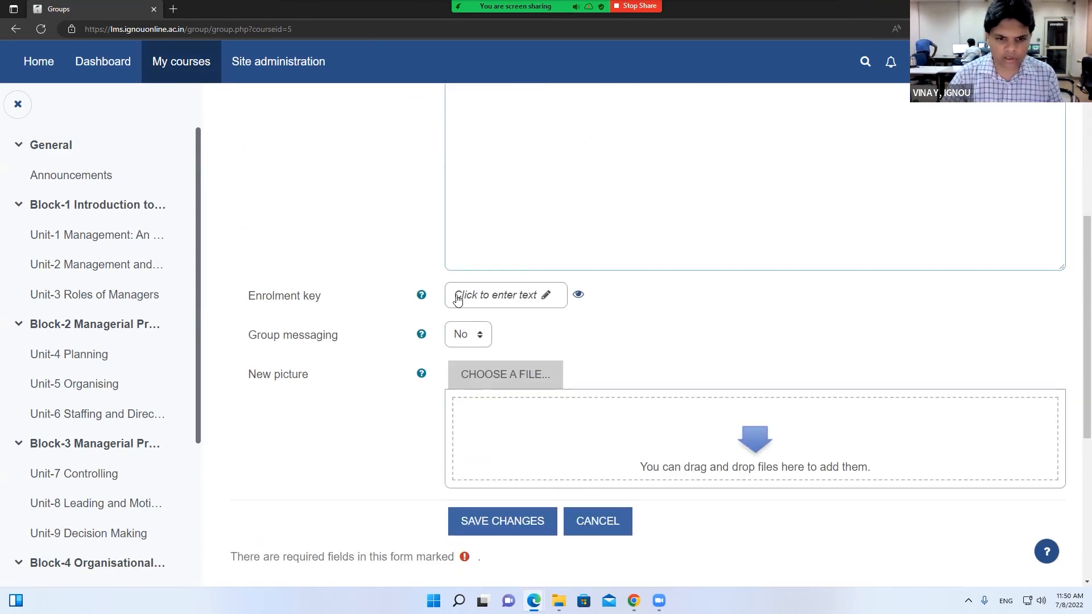
Set Group messaging to Yes and save the RC Demo group
{"action": "left_click", "coordinate": [489, 303]}
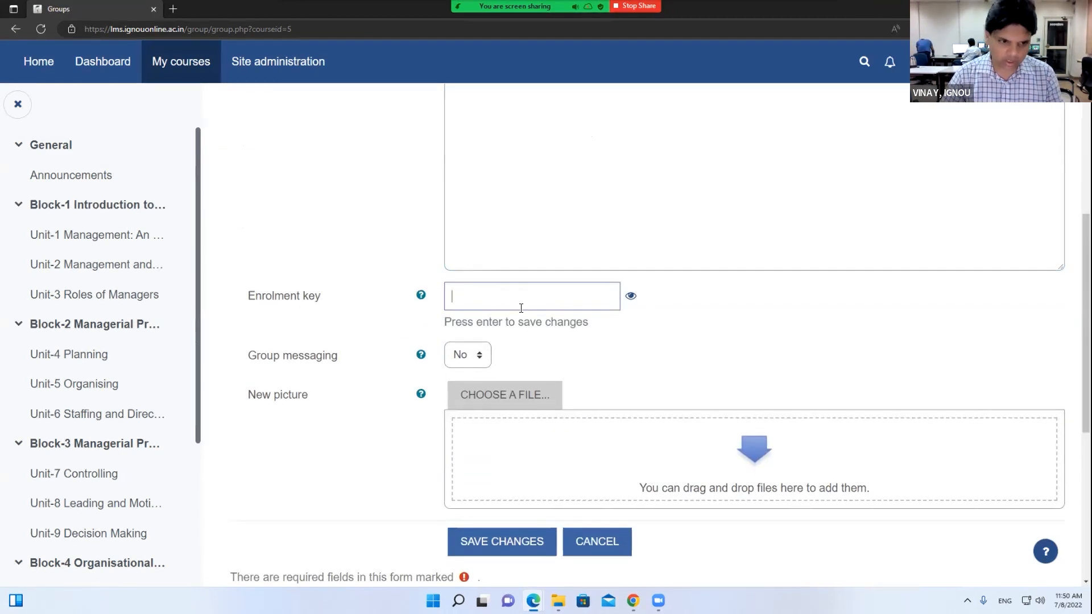
{"action": "left_click", "coordinate": [469, 348]}
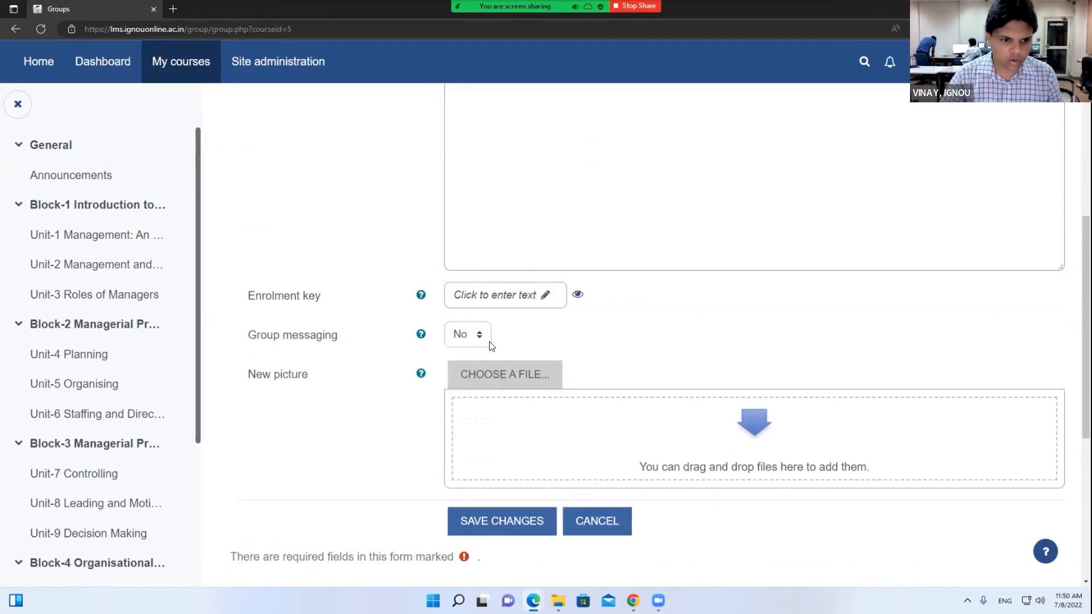
{"action": "left_click", "coordinate": [465, 371]}
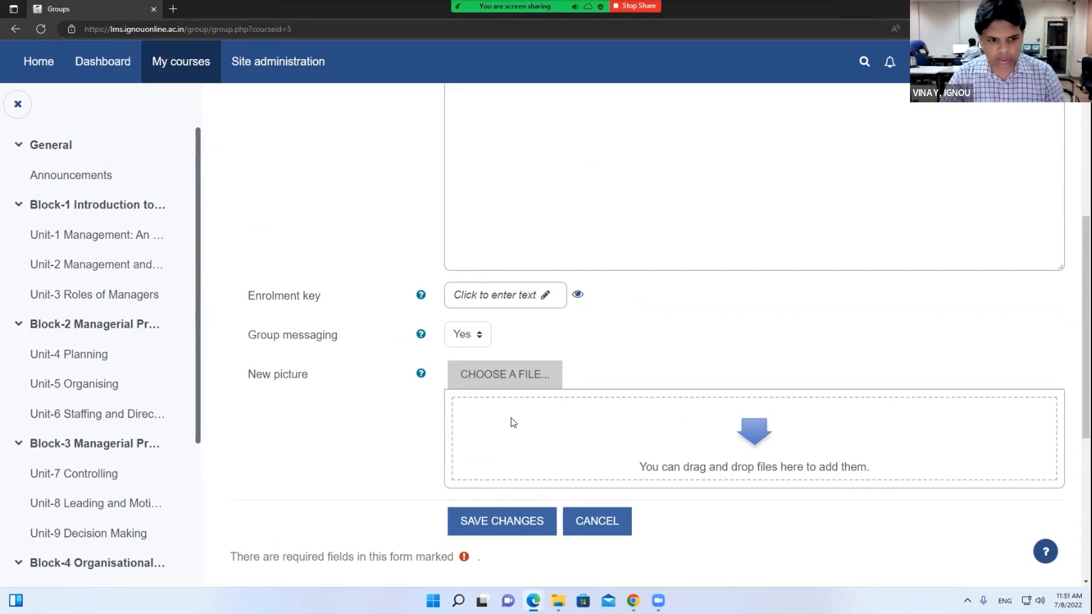
{"action": "scroll", "coordinate": [566, 424], "scroll_direction": "down", "scroll_amount": 3}
{"action": "left_click", "coordinate": [506, 364]}
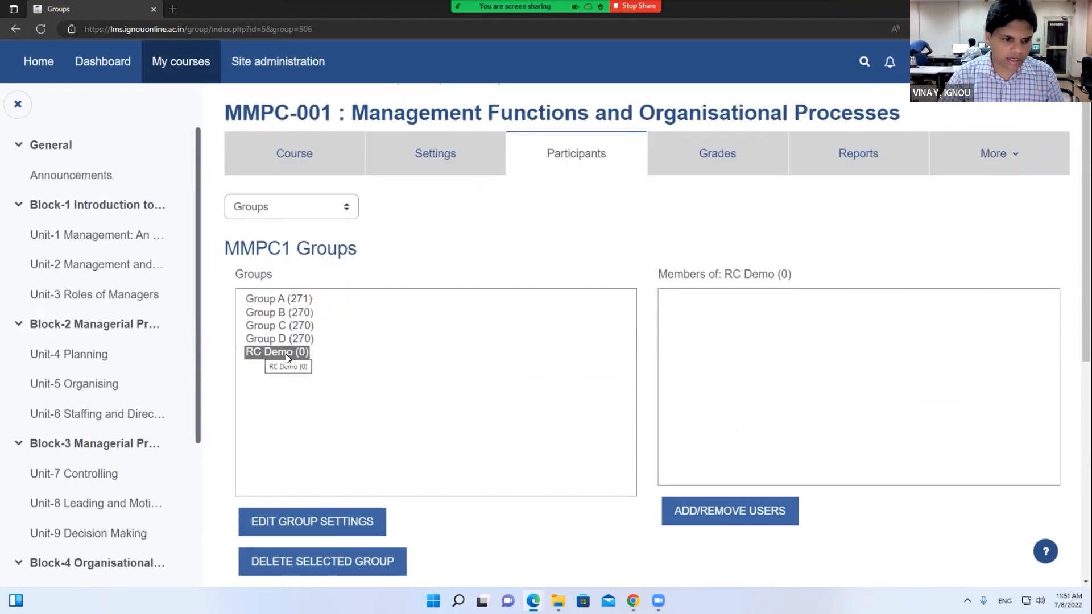
{"action": "scroll", "coordinate": [330, 354], "scroll_direction": "down", "scroll_amount": 3}
Open the Add/remove users page for RC Demo
{"action": "right_click", "coordinate": [647, 276]}
{"action": "left_click", "coordinate": [782, 224]}
{"action": "left_click", "coordinate": [757, 356]}
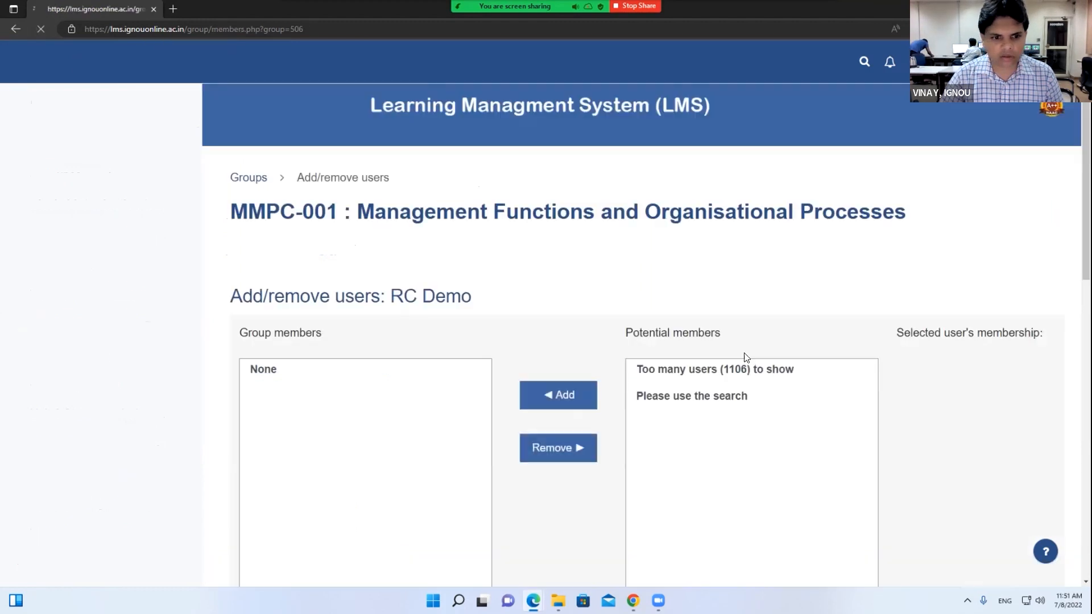
Search potential members for 'recdelhi', then clear the unsuccessful search
{"action": "left_click_drag", "start_coordinate": [391, 210], "coordinate": [485, 215]}
{"action": "scroll", "coordinate": [600, 313], "scroll_direction": "down", "scroll_amount": 5}
{"action": "left_click", "coordinate": [729, 326]}
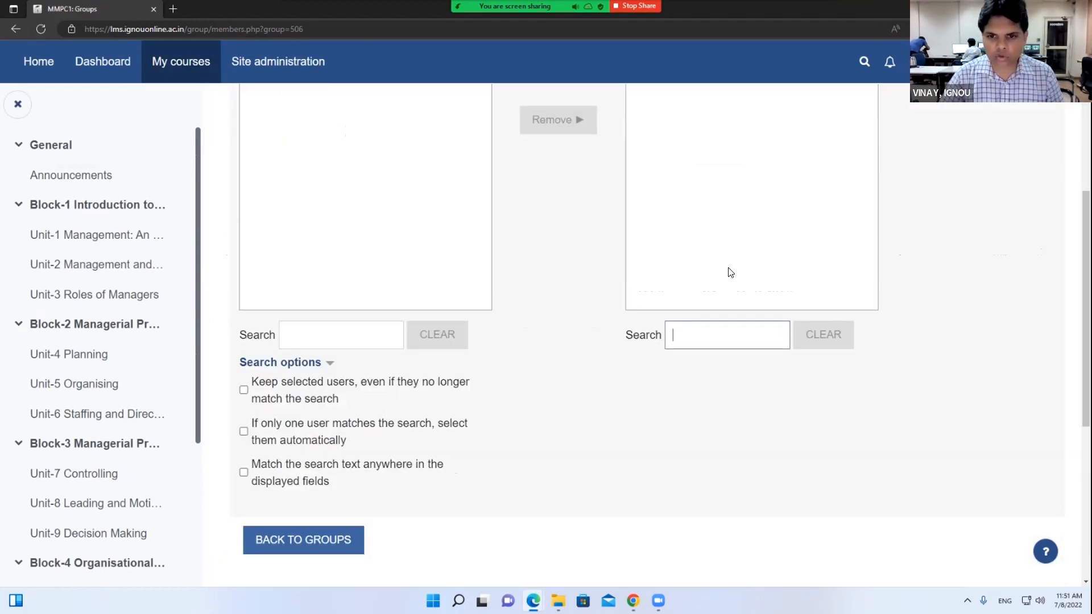
{"action": "scroll", "coordinate": [731, 272], "scroll_direction": "up", "scroll_amount": 3}
{"action": "type", "text": "rcde"}
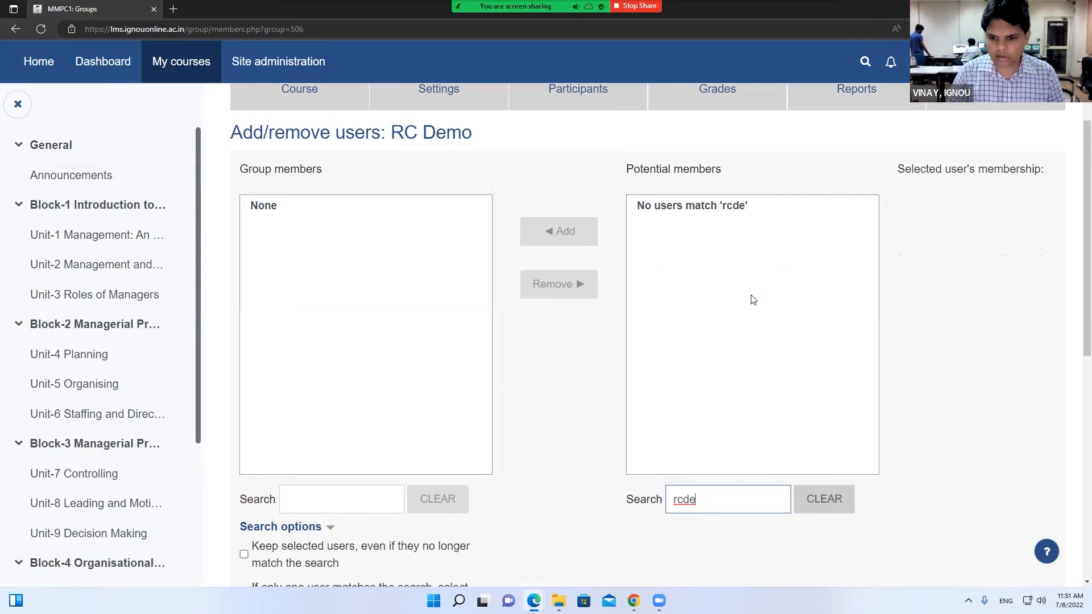
{"action": "key", "text": "BackSpace"}
{"action": "key", "text": "BackSpace"}
{"action": "key", "text": "BackSpace"}
{"action": "key", "text": "BackSpace"}
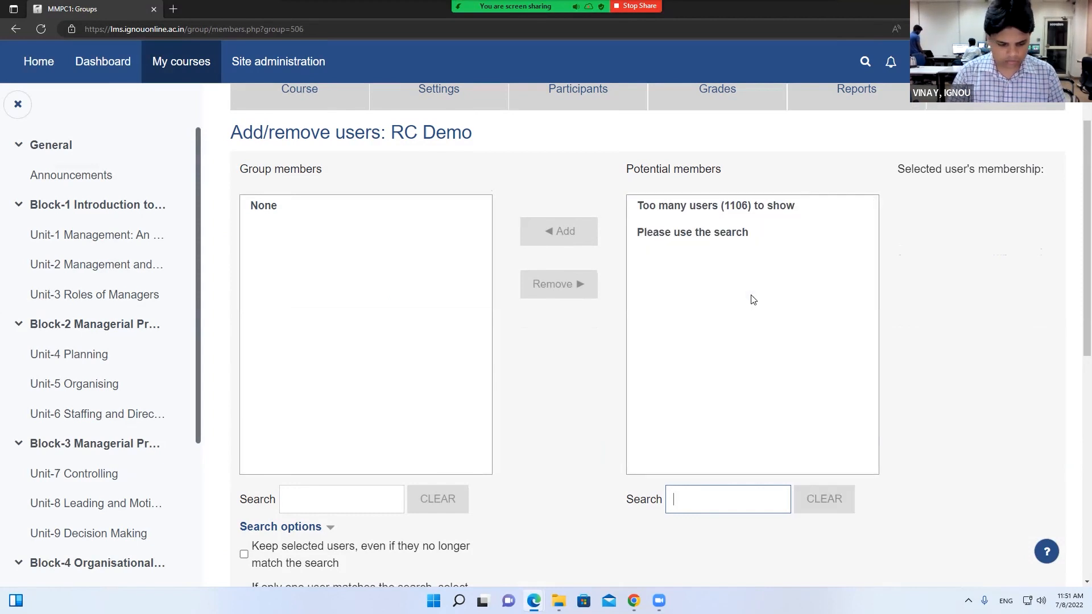
{"action": "type", "text": "ecdelhi"}
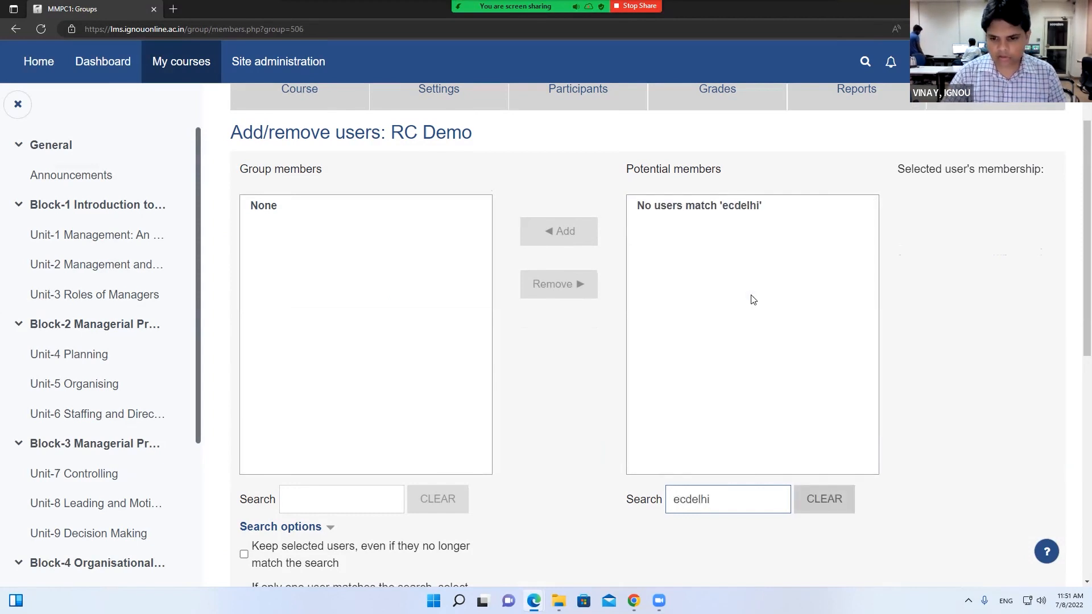
{"action": "key", "text": "Home"}
{"action": "key", "text": "Delete"}
{"action": "type", "text": "r"}
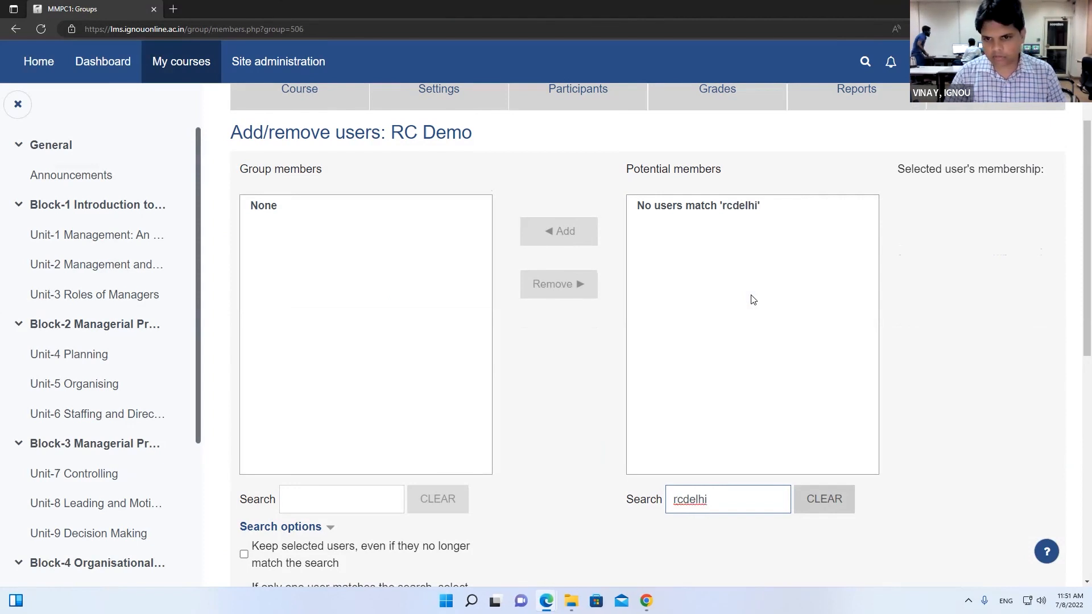
{"action": "key", "text": "ctrl+a"}
{"action": "key", "text": "BackSpace"}
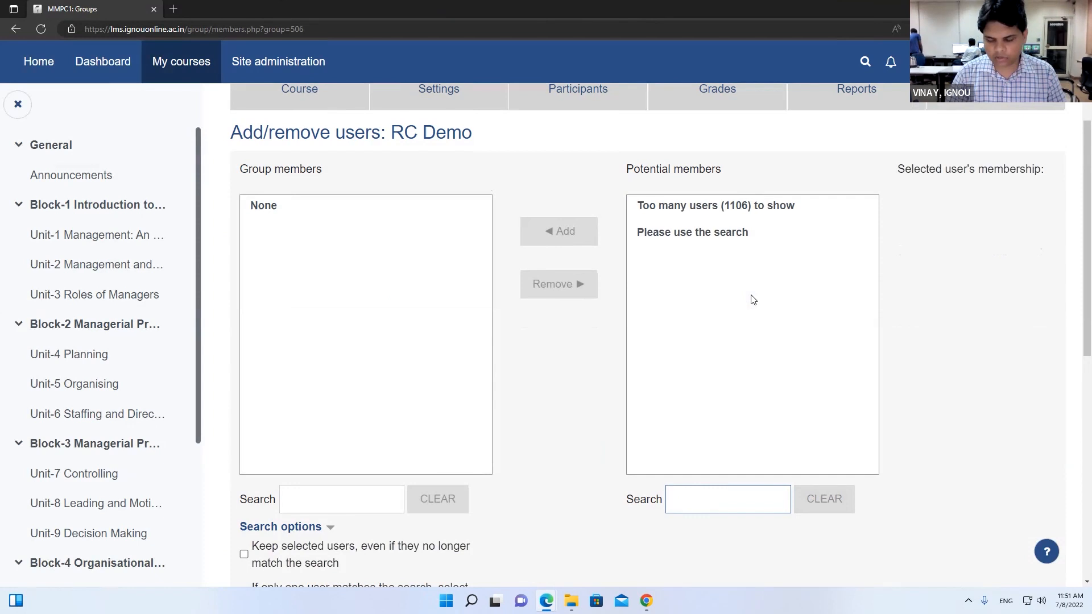
Search potential members for 'mani' and add two matching students to RC Demo
{"action": "type", "text": "m"}
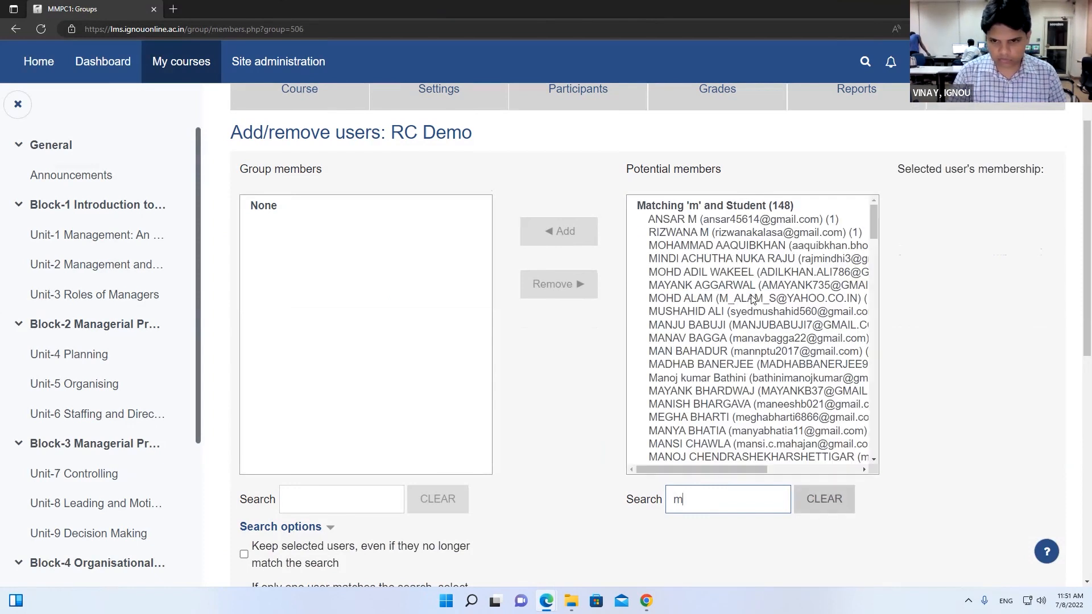
{"action": "key", "text": "BackSpace"}
{"action": "type", "text": "ignou"}
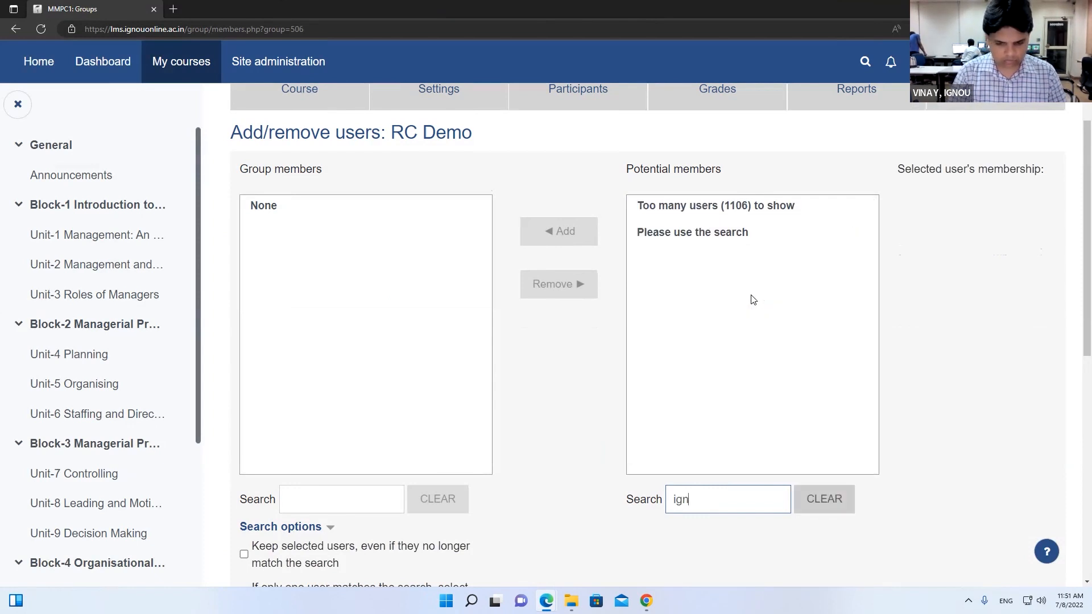
{"action": "key", "text": "BackSpace"}
{"action": "key", "text": "BackSpace"}
{"action": "key", "text": "BackSpace"}
{"action": "key", "text": "BackSpace"}
{"action": "key", "text": "BackSpace"}
{"action": "type", "text": "mani"}
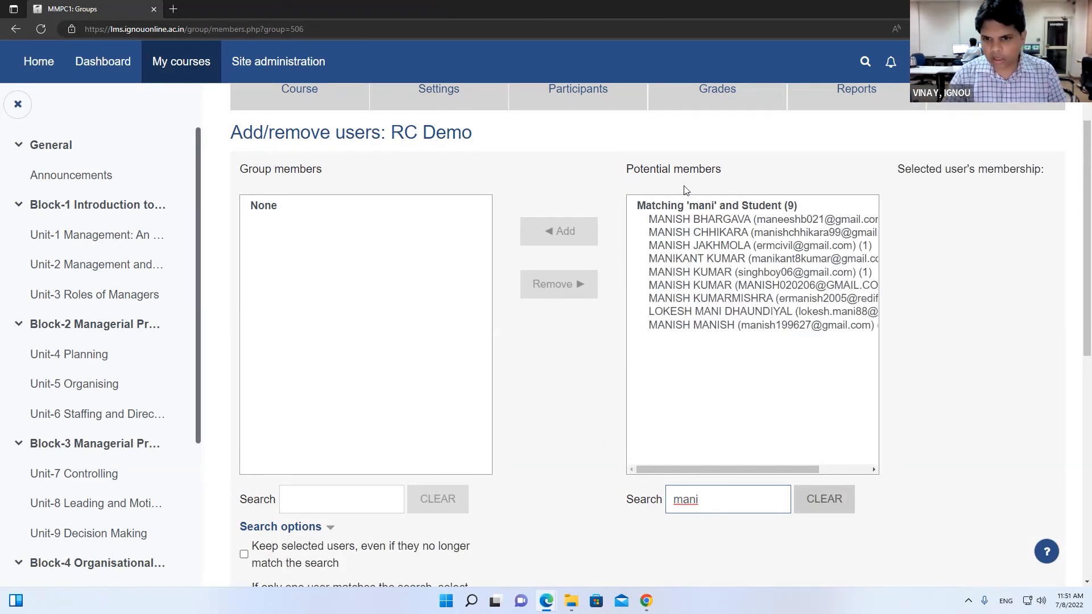
{"action": "double_click", "coordinate": [741, 250]}
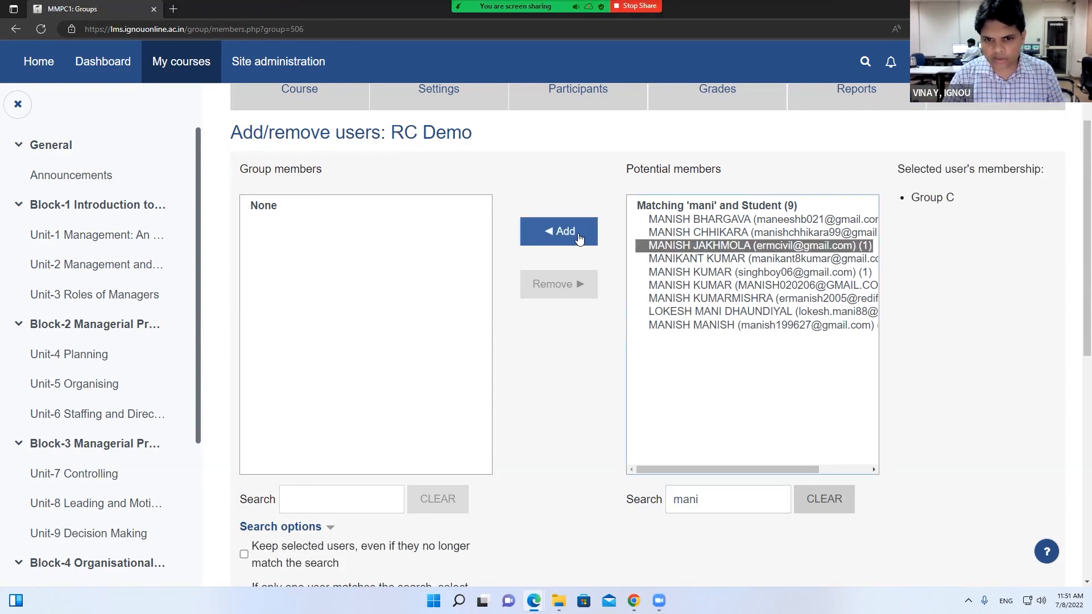
{"action": "scroll", "coordinate": [720, 384], "scroll_direction": "down", "scroll_amount": 4}
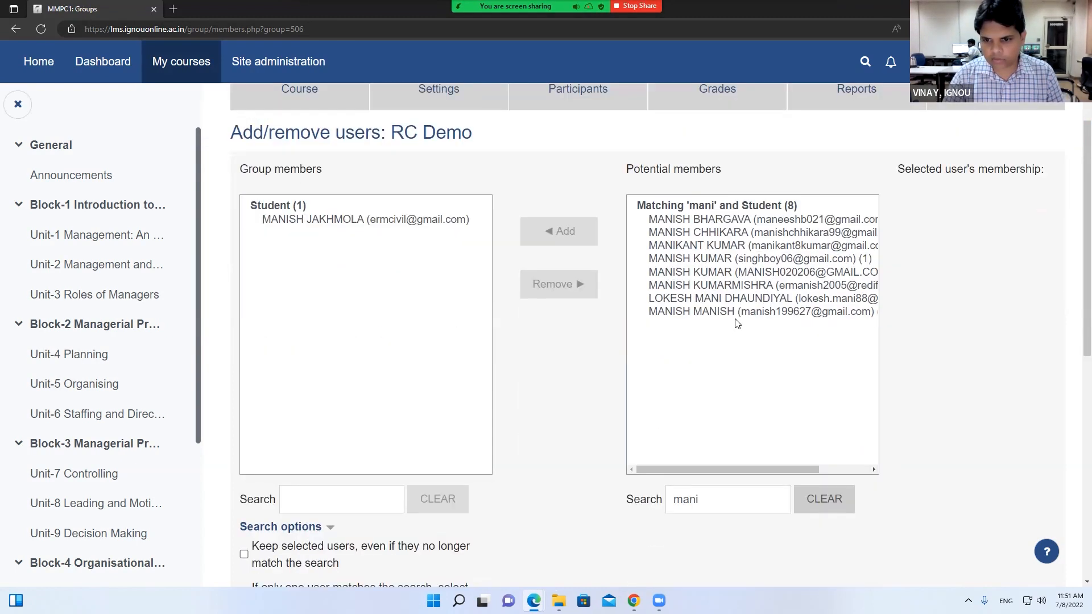
{"action": "left_click", "coordinate": [733, 312]}
{"action": "left_click", "coordinate": [563, 233]}
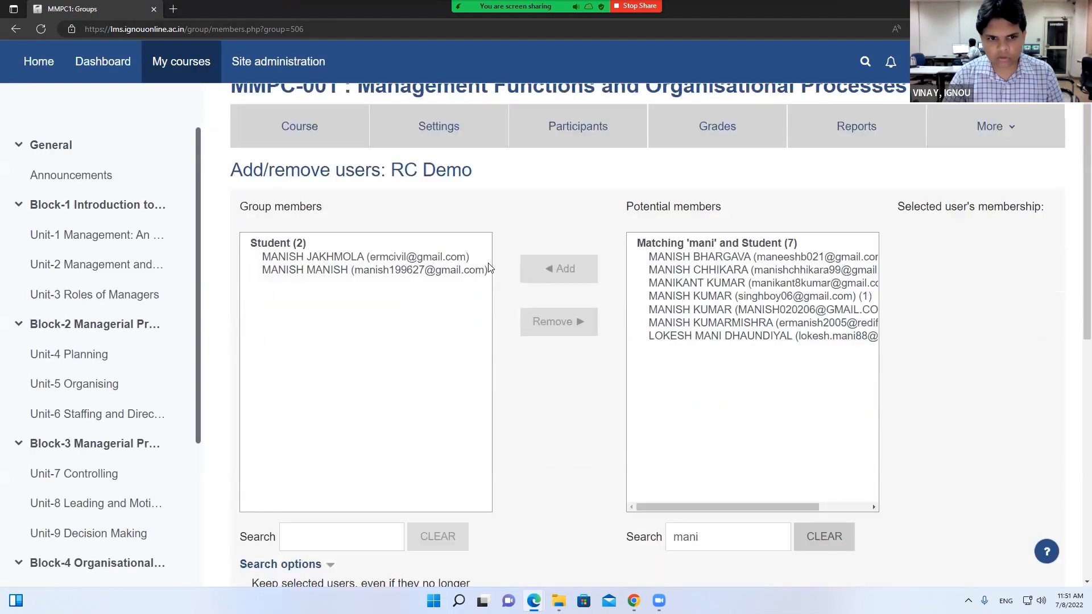
Search for 'rohit' and add that student as the third member
{"action": "left_click_drag", "start_coordinate": [715, 495], "coordinate": [587, 497]}
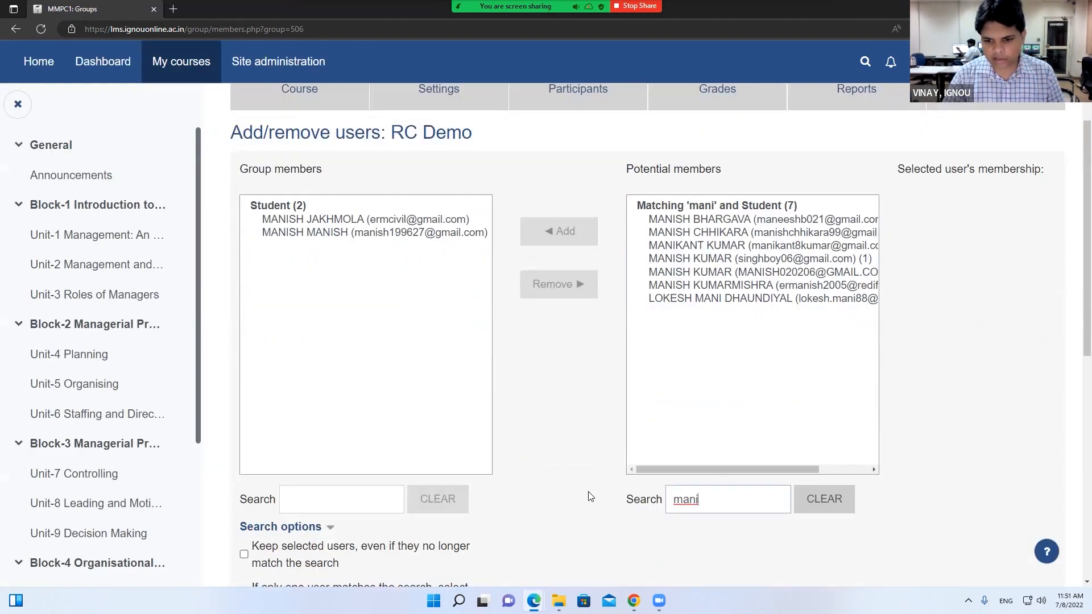
{"action": "key", "text": "BackSpace"}
{"action": "type", "text": "rohit"}
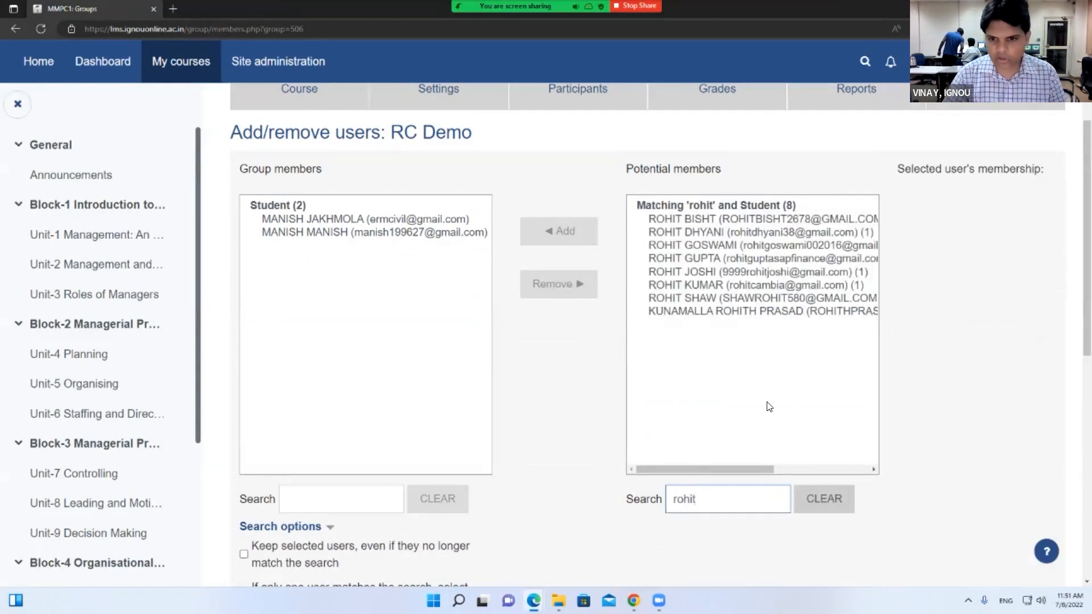
{"action": "left_click", "coordinate": [735, 258]}
{"action": "left_click", "coordinate": [557, 232]}
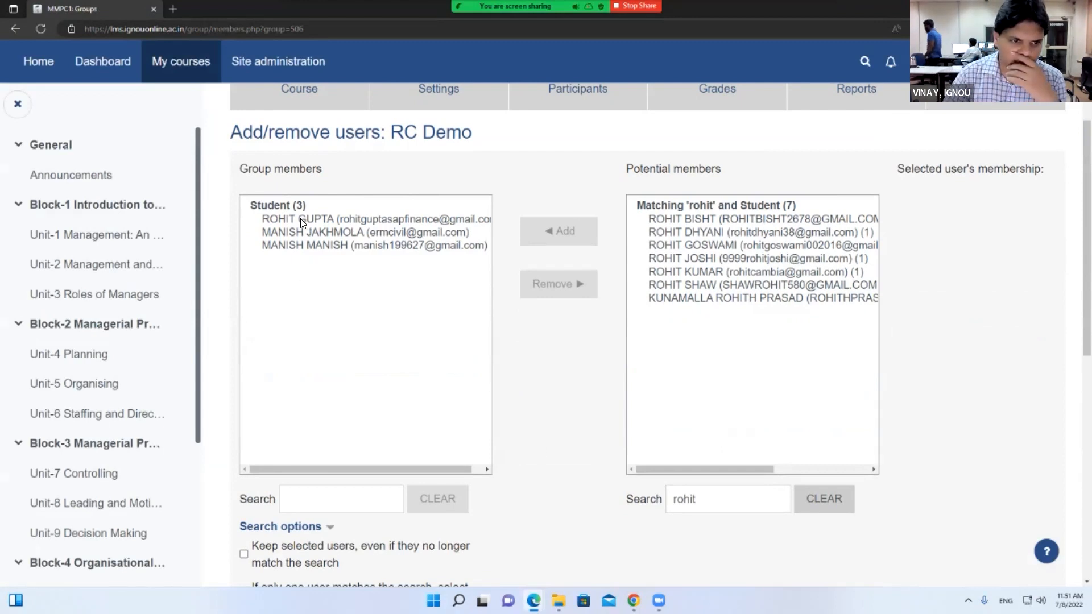
Go back to the groups list, now showing RC Demo (3)
{"action": "left_click_drag", "start_coordinate": [389, 133], "coordinate": [419, 132]}
{"action": "left_click_drag", "start_coordinate": [487, 141], "coordinate": [475, 134]}
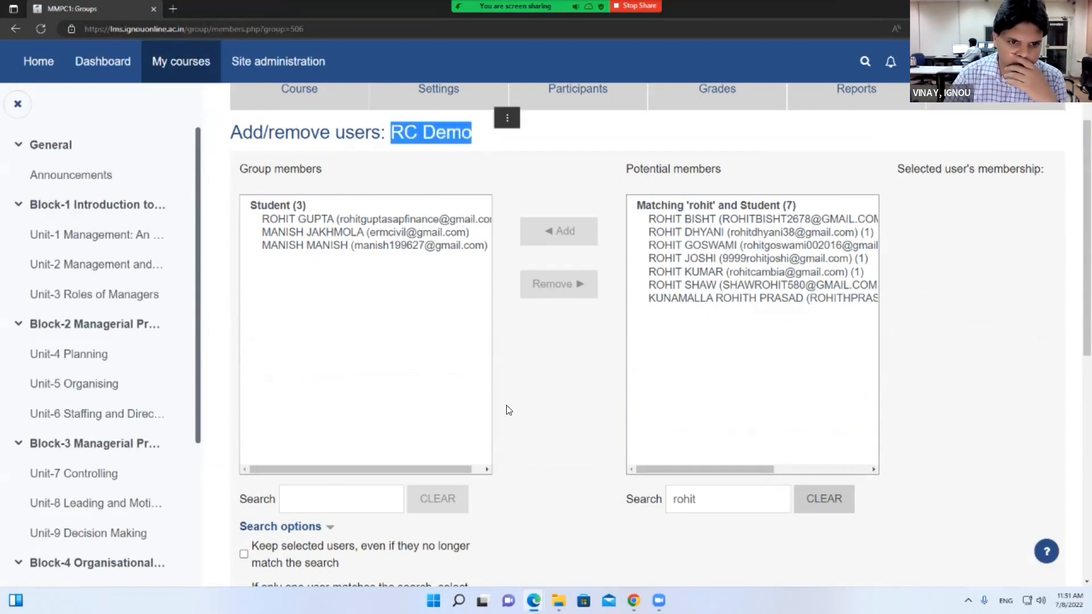
{"action": "scroll", "coordinate": [507, 410], "scroll_direction": "down", "scroll_amount": 4}
{"action": "scroll", "coordinate": [340, 405], "scroll_direction": "up", "scroll_amount": 5}
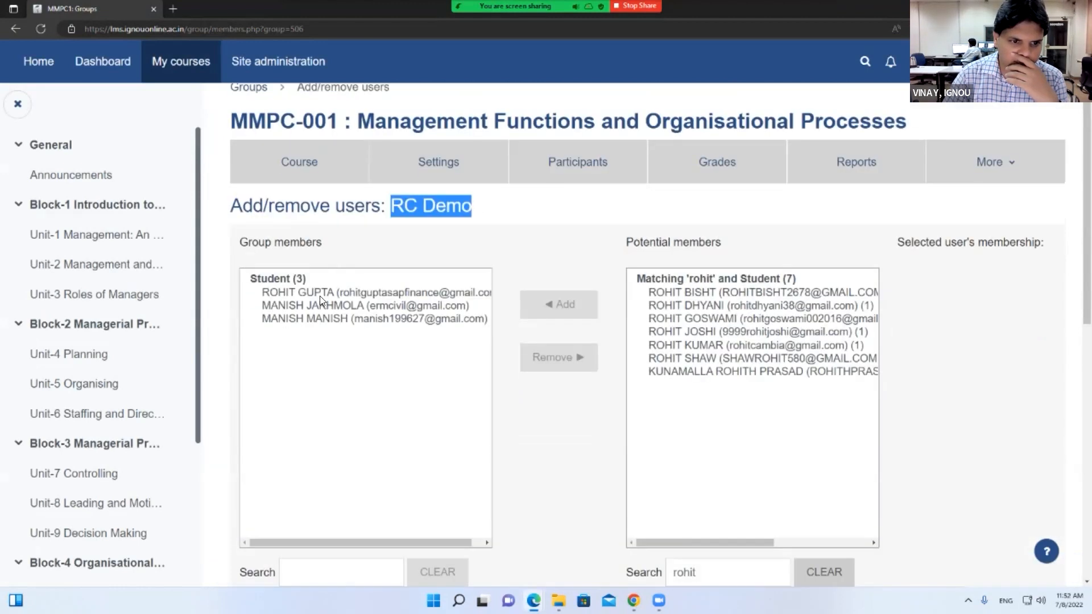
{"action": "scroll", "coordinate": [361, 425], "scroll_direction": "down", "scroll_amount": 8}
{"action": "left_click", "coordinate": [322, 312]}
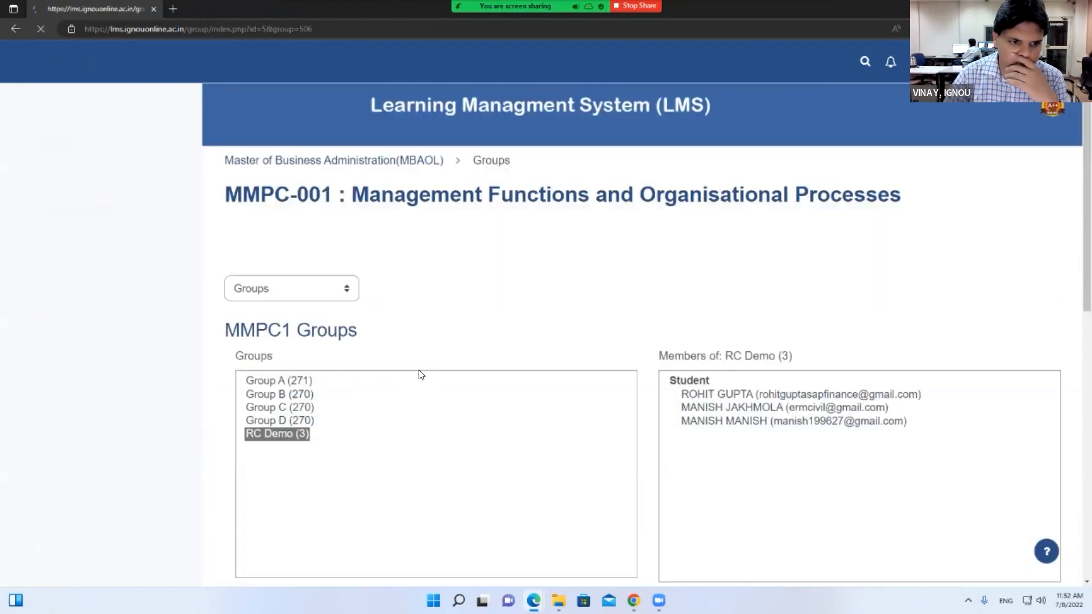
Open the TUTOR MARKED ASSIGNMENT(TMA) from the course page and view all its submissions
{"action": "scroll", "coordinate": [417, 375], "scroll_direction": "down", "scroll_amount": 3}
{"action": "left_click", "coordinate": [297, 154]}
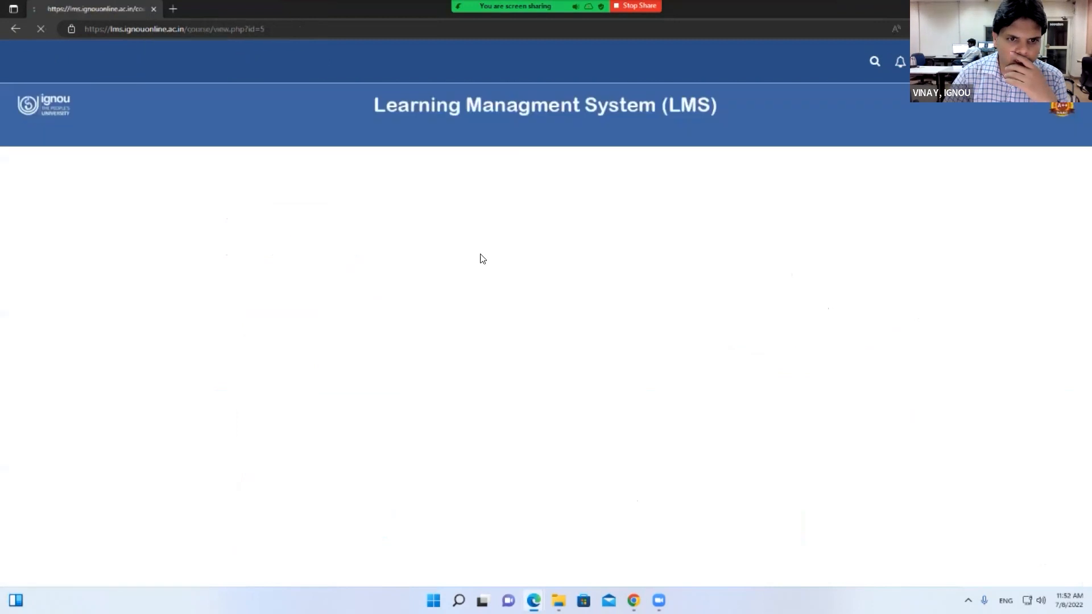
{"action": "scroll", "coordinate": [470, 285], "scroll_direction": "down", "scroll_amount": 20}
{"action": "left_click", "coordinate": [414, 151]}
{"action": "scroll", "coordinate": [462, 303], "scroll_direction": "down", "scroll_amount": 5}
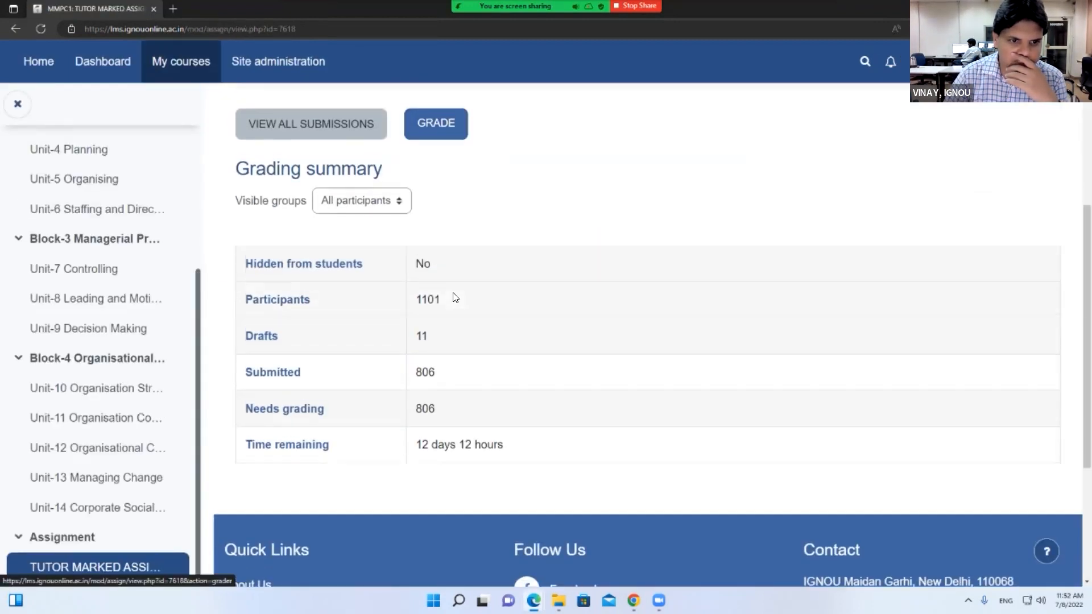
{"action": "scroll", "coordinate": [452, 297], "scroll_direction": "up", "scroll_amount": 5}
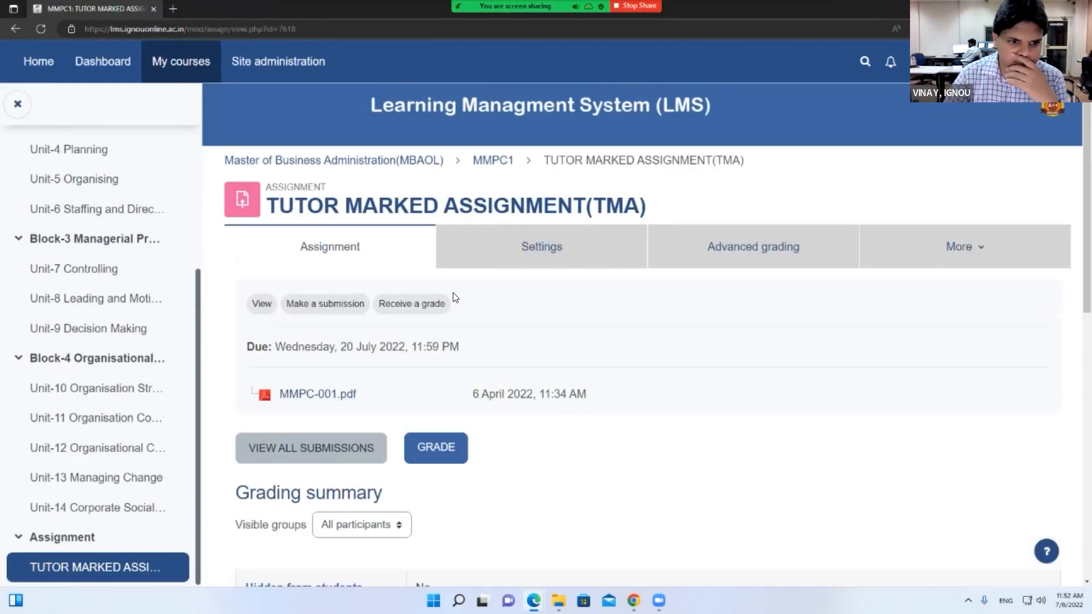
{"action": "left_click", "coordinate": [335, 459]}
Set Visible groups to RC Demo to list only that group's submissions
{"action": "scroll", "coordinate": [399, 318], "scroll_direction": "down", "scroll_amount": 3}
{"action": "left_click", "coordinate": [379, 239]}
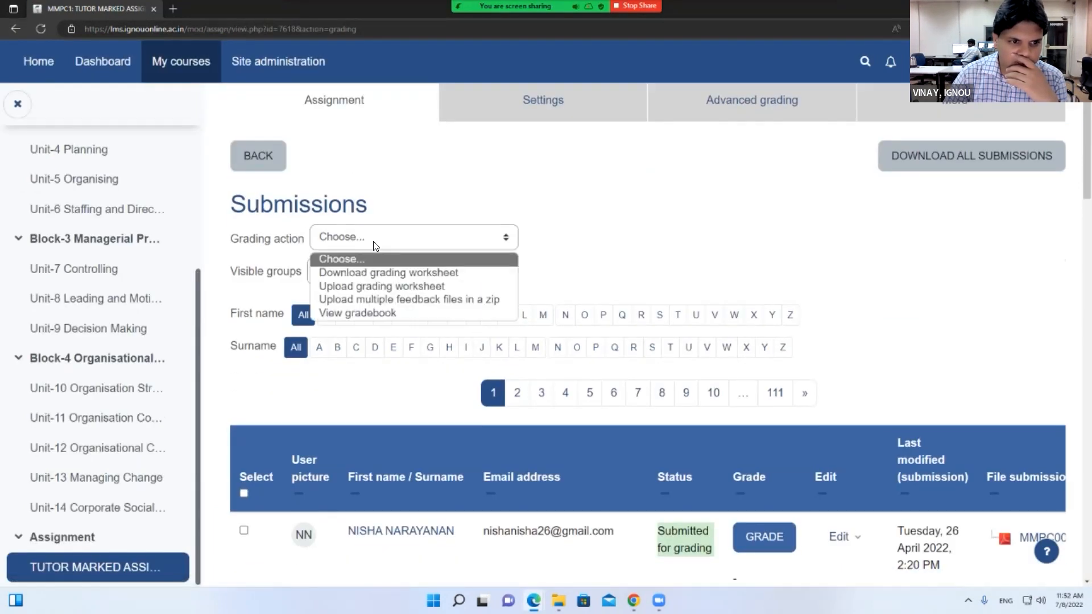
{"action": "left_click", "coordinate": [379, 243]}
{"action": "left_click", "coordinate": [364, 276]}
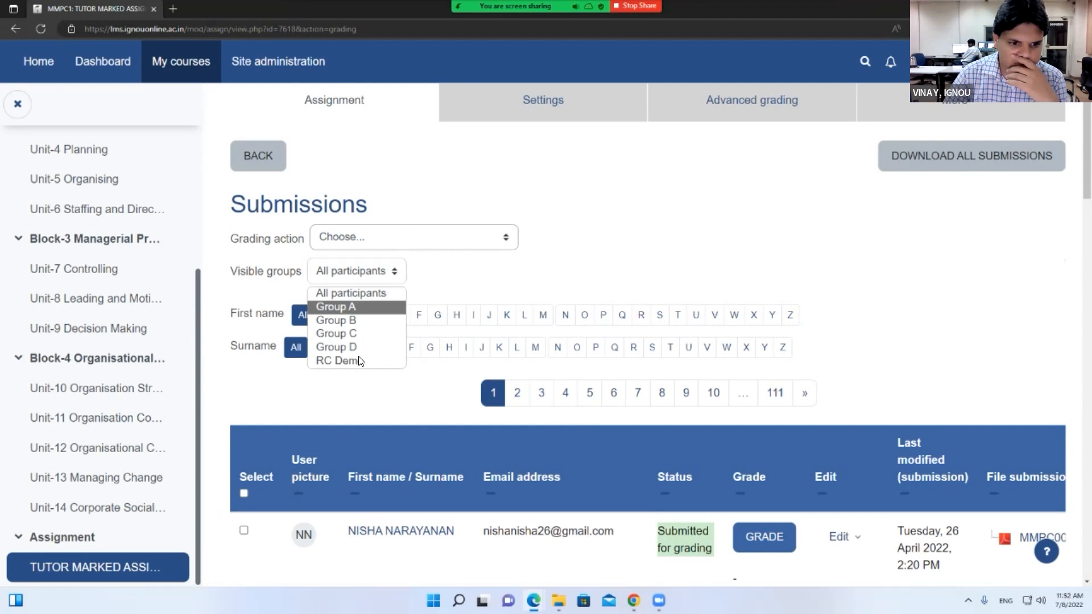
{"action": "left_click_drag", "start_coordinate": [232, 272], "coordinate": [316, 273]}
{"action": "left_click", "coordinate": [356, 271]}
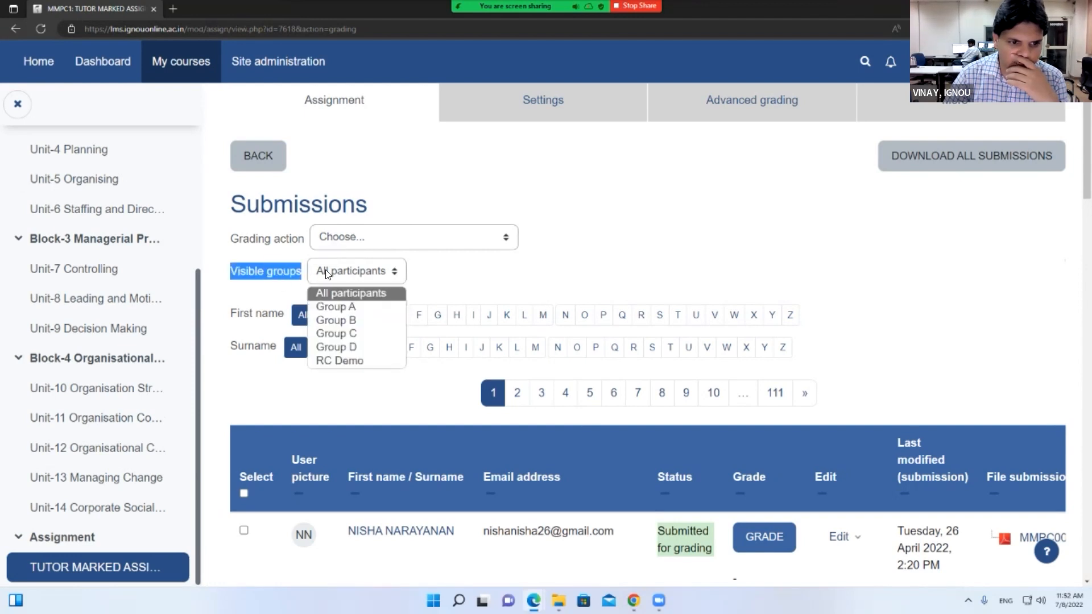
{"action": "left_click", "coordinate": [347, 359]}
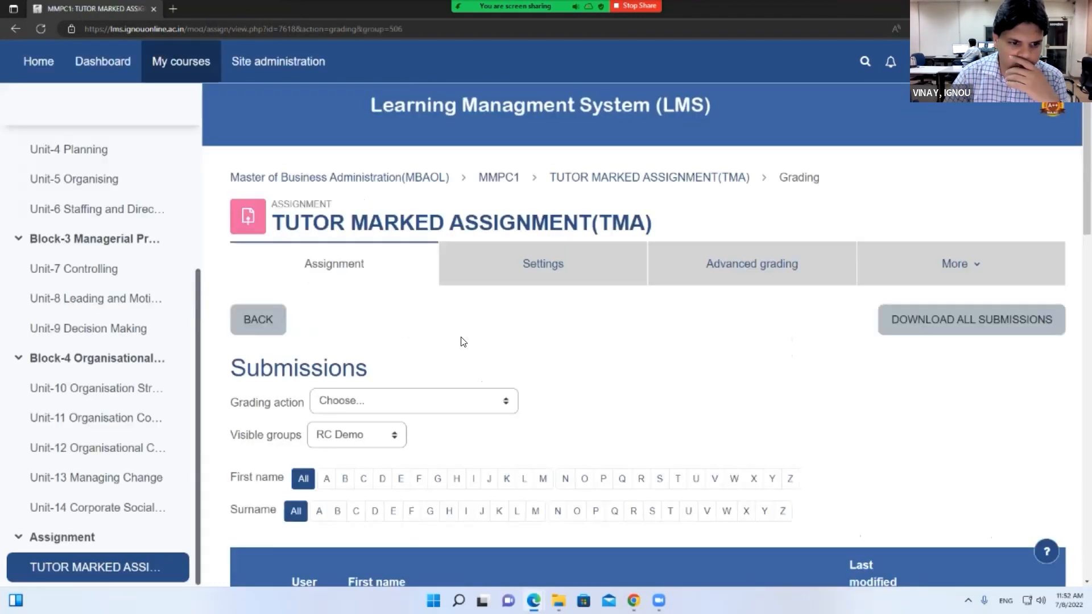
{"action": "scroll", "coordinate": [462, 342], "scroll_direction": "down", "scroll_amount": 7}
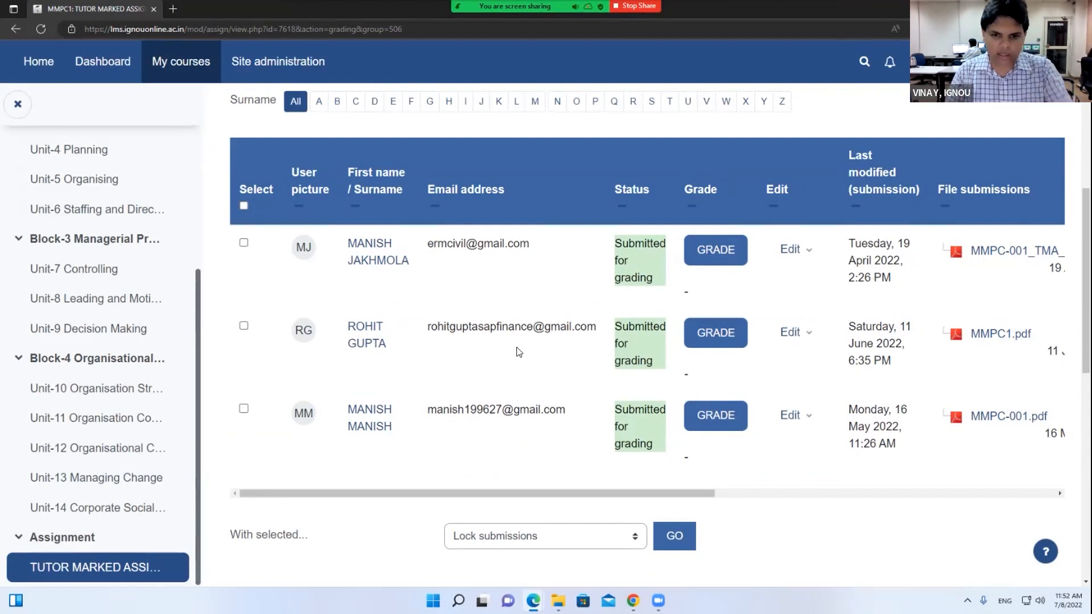
Select all three RC Demo submissions in the grading table
{"action": "scroll", "coordinate": [515, 357], "scroll_direction": "up", "scroll_amount": 4}
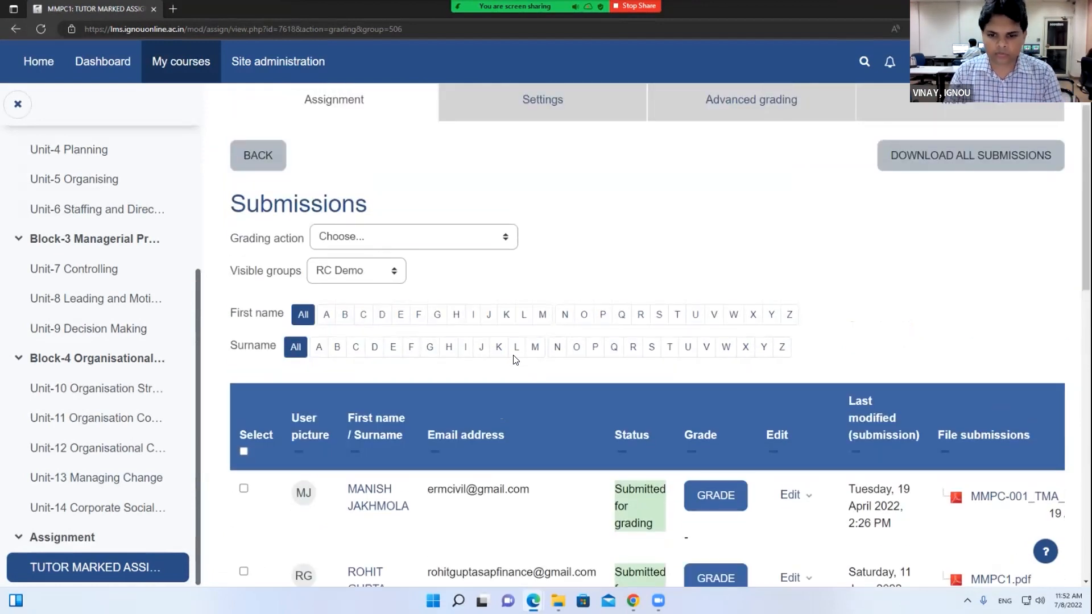
{"action": "scroll", "coordinate": [515, 359], "scroll_direction": "down", "scroll_amount": 3}
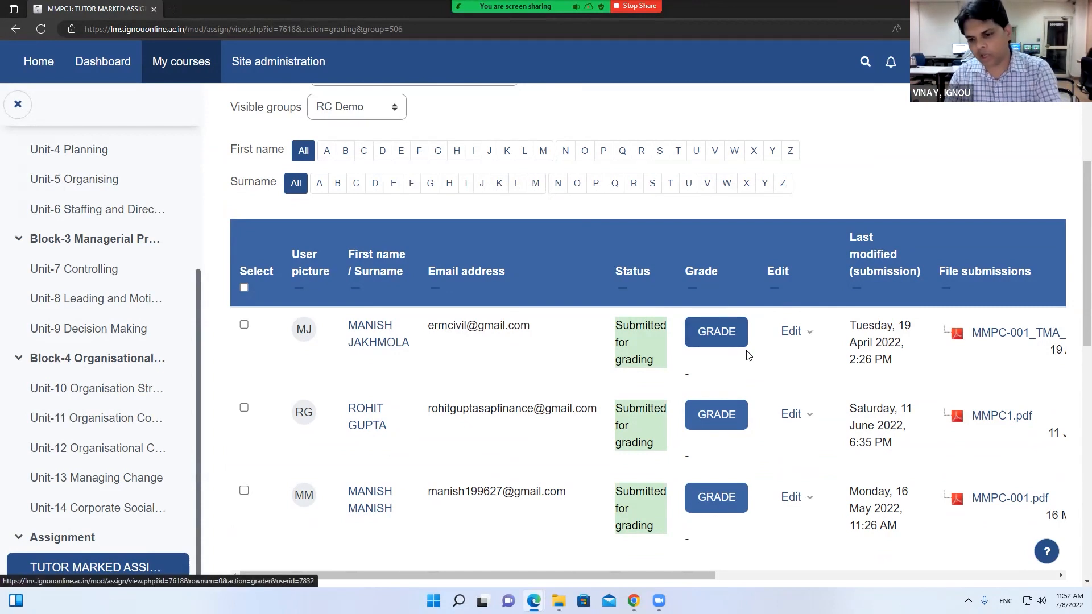
{"action": "scroll", "coordinate": [389, 353], "scroll_direction": "up", "scroll_amount": 1}
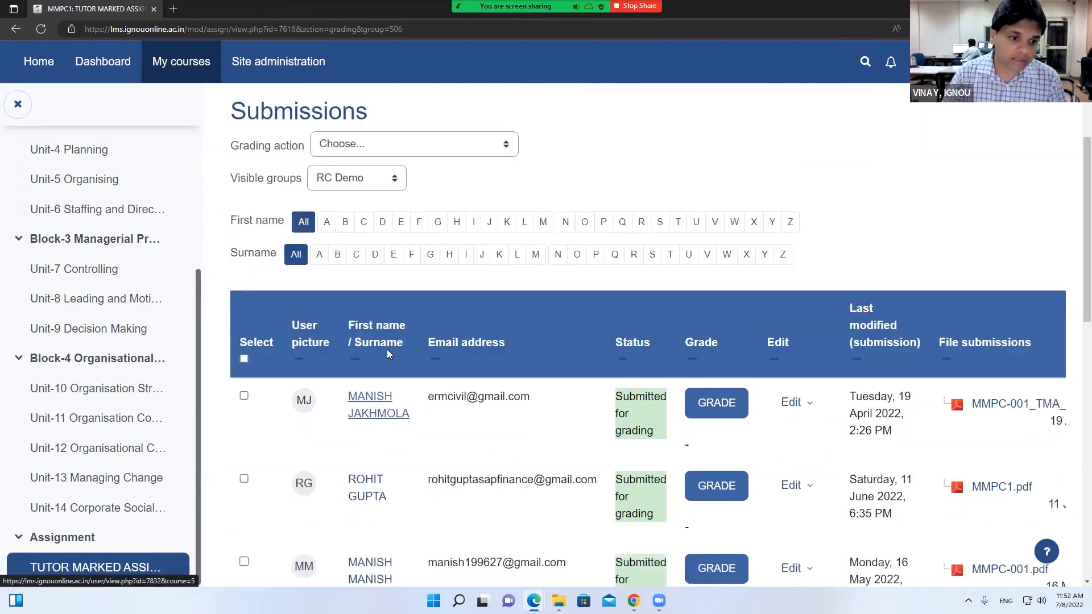
{"action": "scroll", "coordinate": [387, 353], "scroll_direction": "down", "scroll_amount": 2}
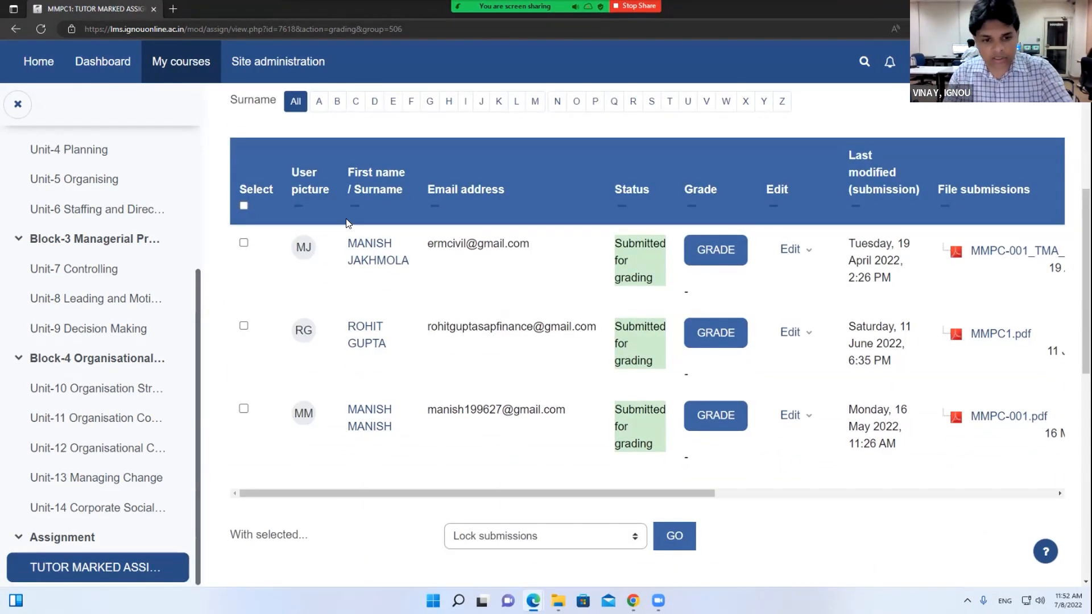
{"action": "left_click", "coordinate": [246, 206]}
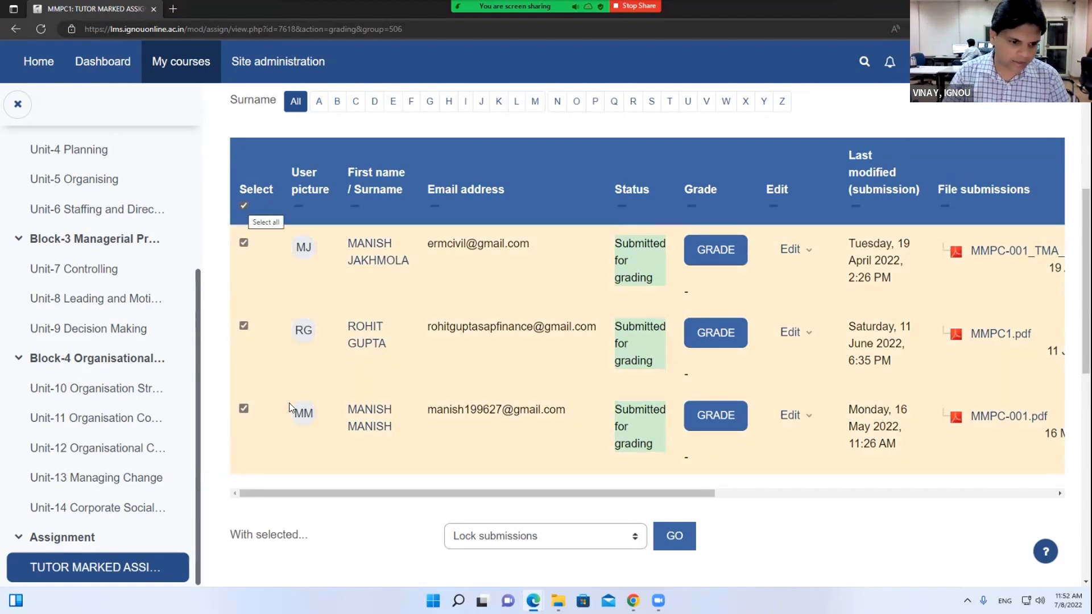
{"action": "scroll", "coordinate": [455, 439], "scroll_direction": "down", "scroll_amount": 2}
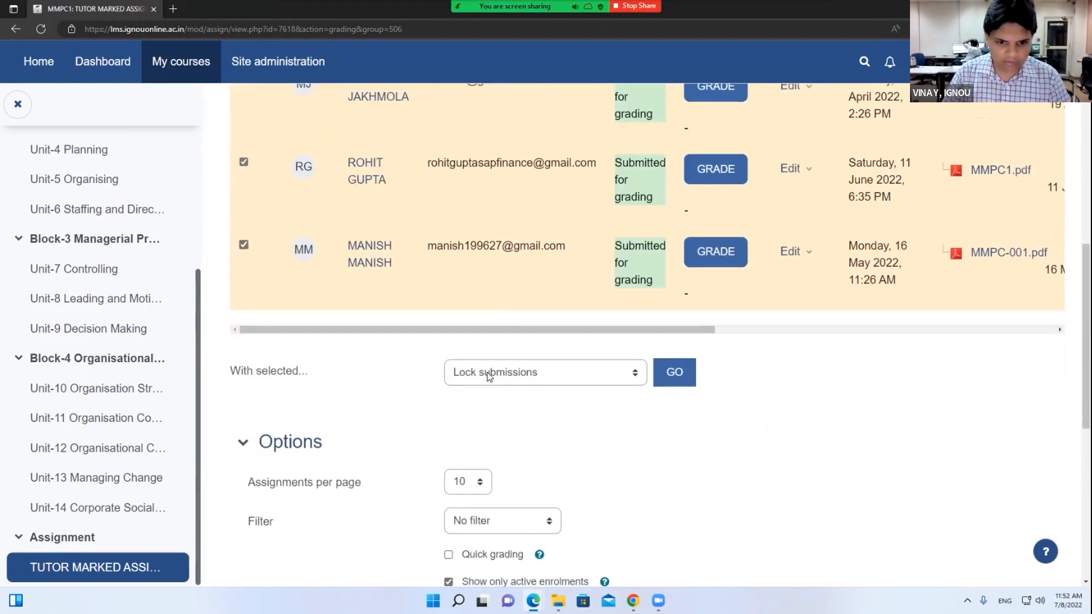
Look through the bulk actions in the 'With selected...' menu without applying any
{"action": "left_click", "coordinate": [488, 377]}
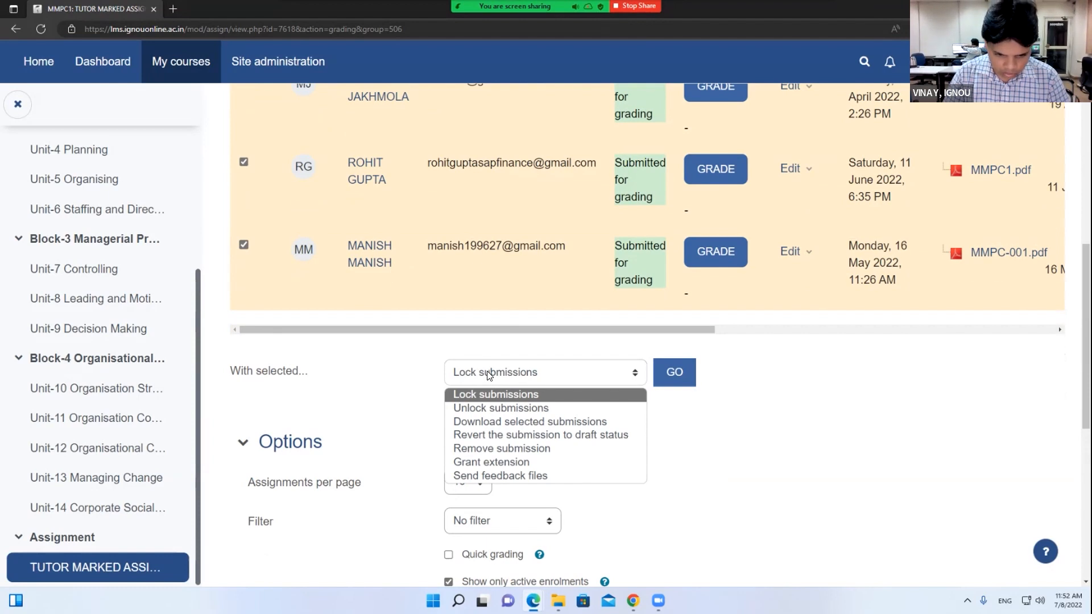
{"action": "left_click", "coordinate": [406, 398]}
{"action": "scroll", "coordinate": [392, 403], "scroll_direction": "down", "scroll_amount": 4}
{"action": "scroll", "coordinate": [392, 403], "scroll_direction": "up", "scroll_amount": 2}
{"action": "scroll", "coordinate": [396, 408], "scroll_direction": "up", "scroll_amount": 1}
{"action": "left_click", "coordinate": [514, 295]}
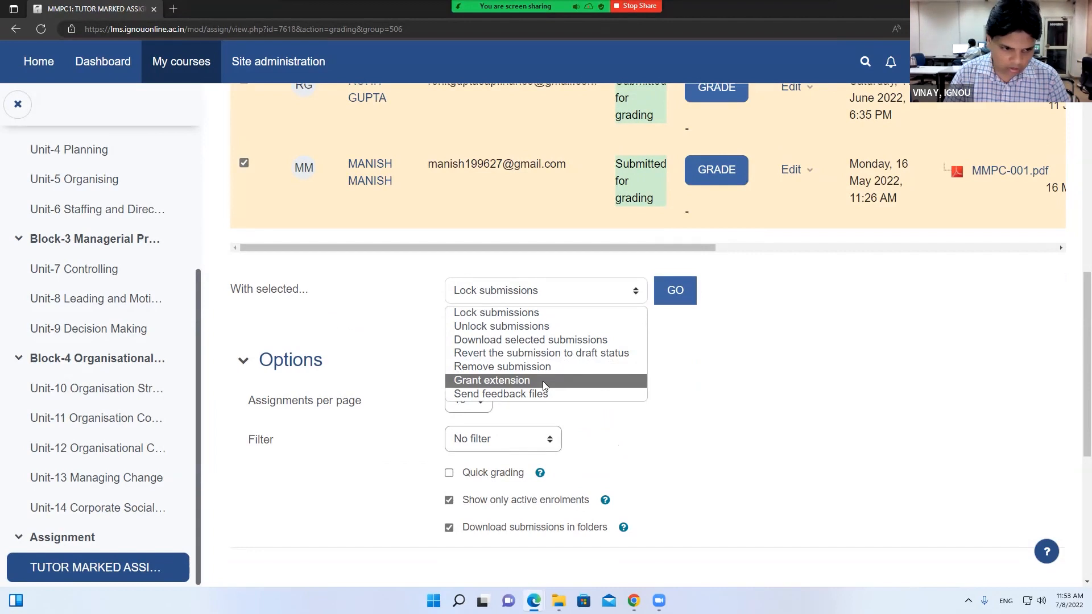
{"action": "scroll", "coordinate": [405, 339], "scroll_direction": "up", "scroll_amount": 10}
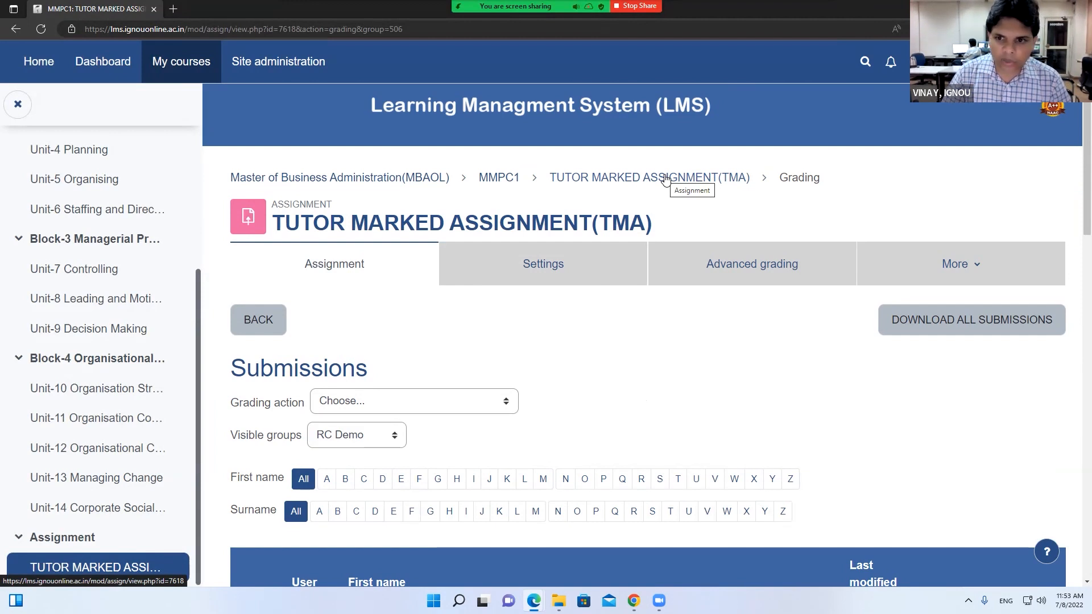
Open the MMPC1 participants list and filter it by the RC Demo group
{"action": "left_click", "coordinate": [666, 178]}
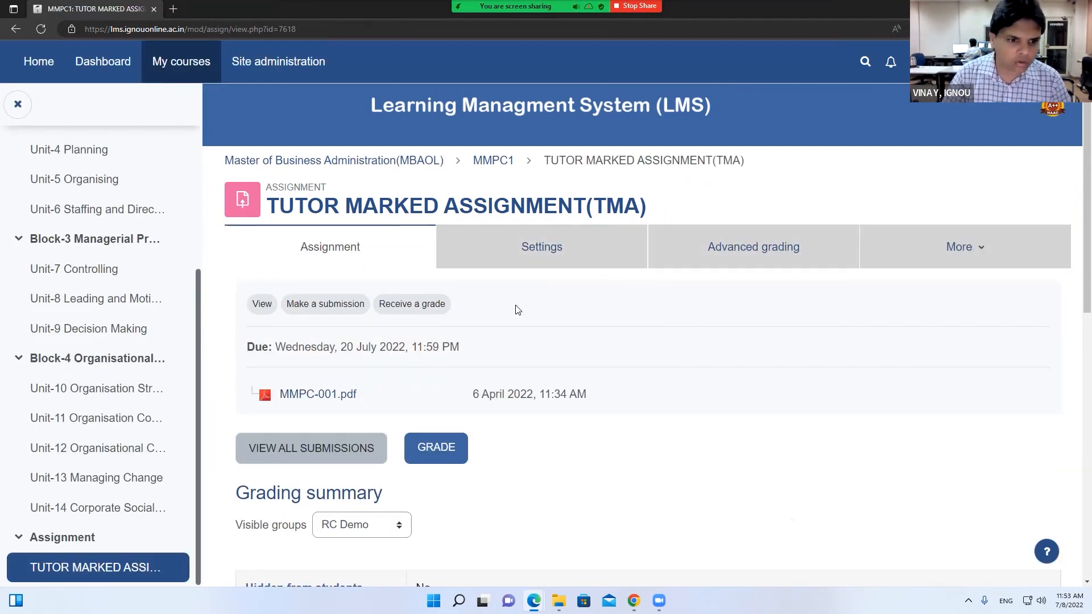
{"action": "left_click", "coordinate": [493, 162]}
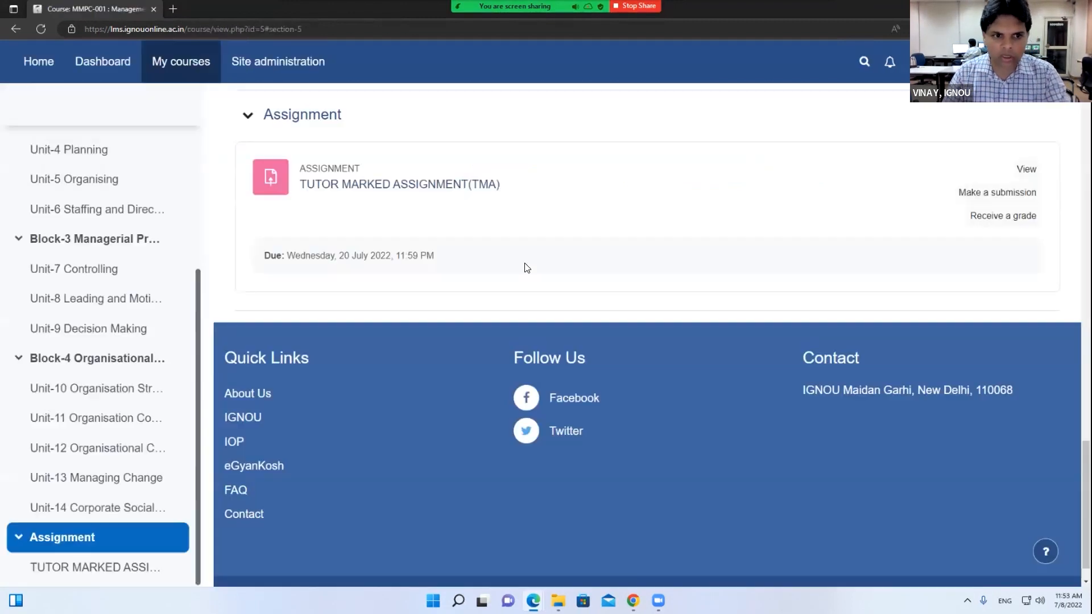
{"action": "scroll", "coordinate": [527, 268], "scroll_direction": "up", "scroll_amount": 20}
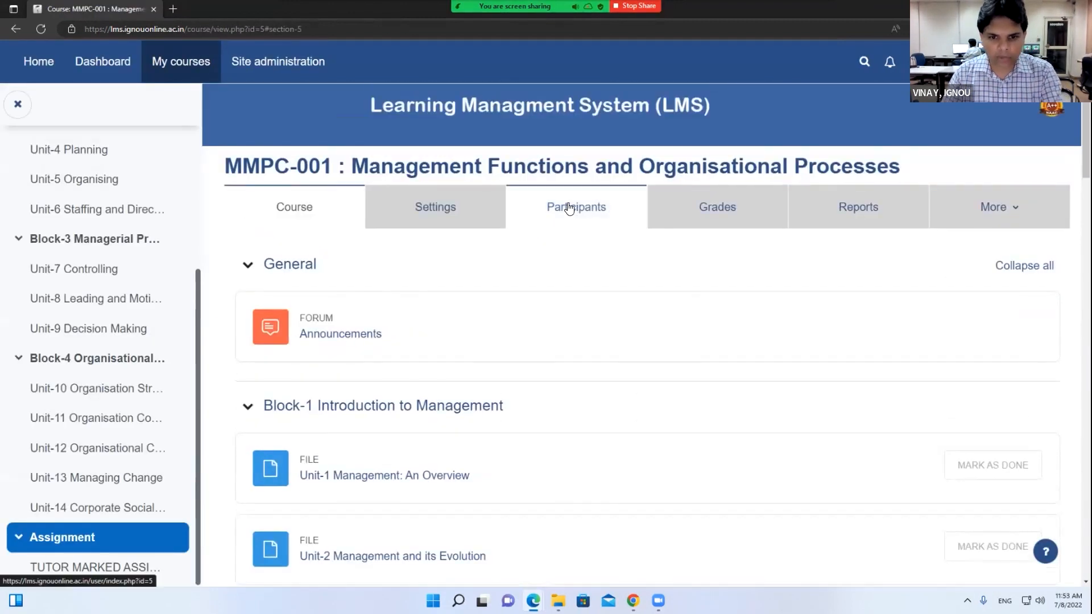
{"action": "left_click", "coordinate": [569, 209]}
{"action": "left_click", "coordinate": [369, 377]}
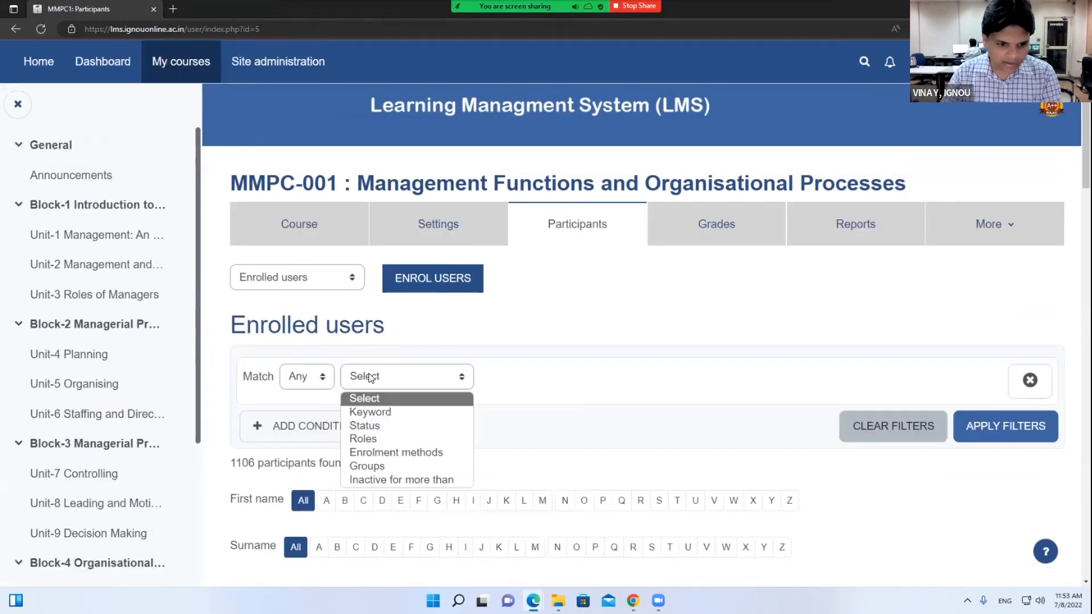
{"action": "left_click", "coordinate": [369, 465]}
{"action": "left_click", "coordinate": [616, 380]}
{"action": "left_click", "coordinate": [592, 517]}
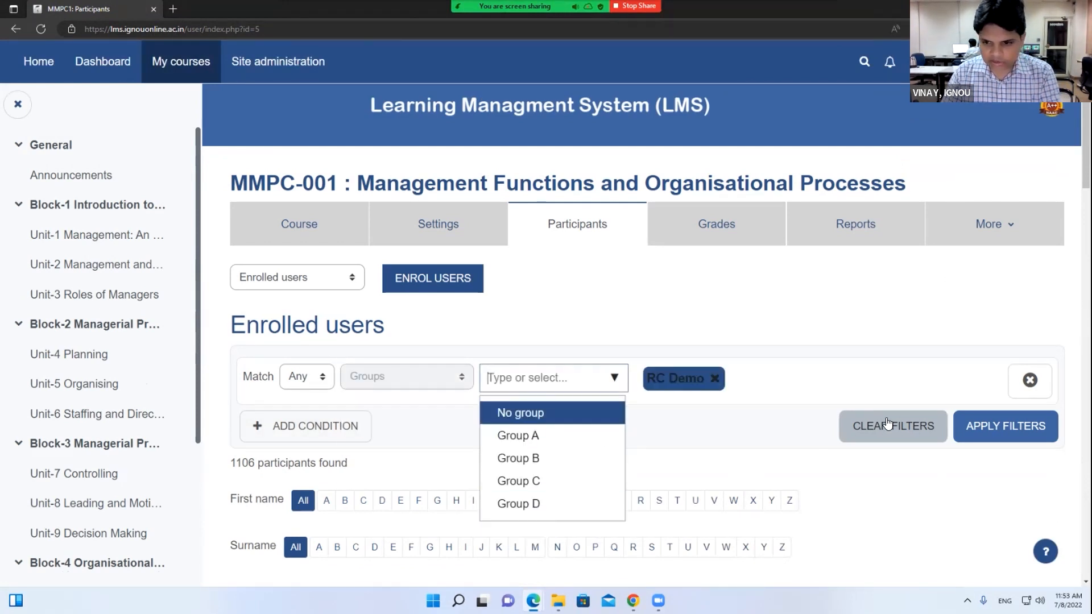
{"action": "left_click", "coordinate": [1029, 424]}
{"action": "scroll", "coordinate": [860, 397], "scroll_direction": "down", "scroll_amount": 5}
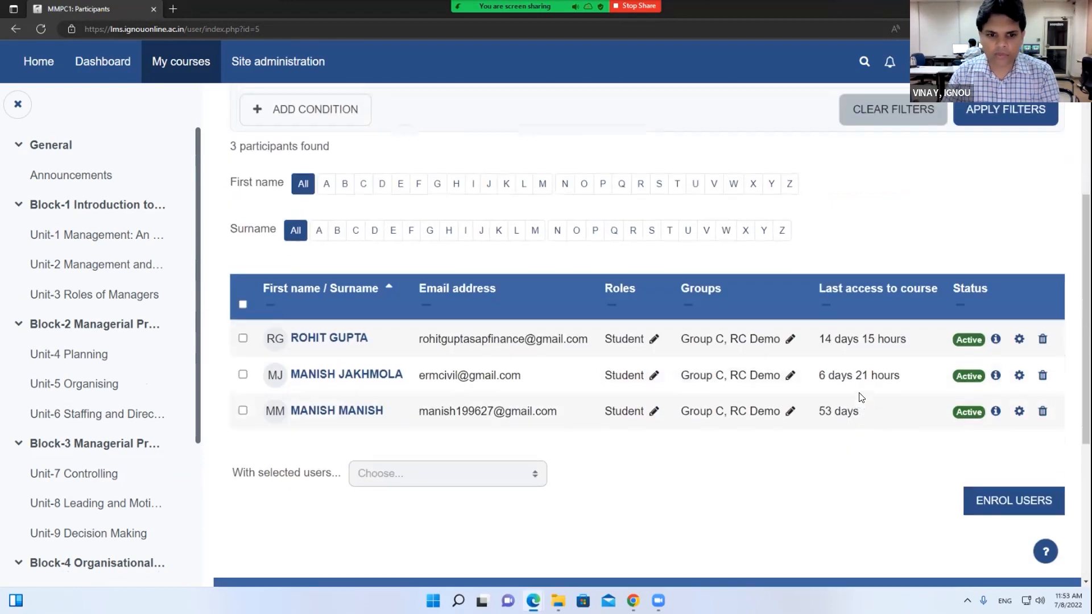
Select the three RC Demo members and start 'Send a message', closing it unsent
{"action": "left_click", "coordinate": [243, 293]}
{"action": "left_click", "coordinate": [384, 463]}
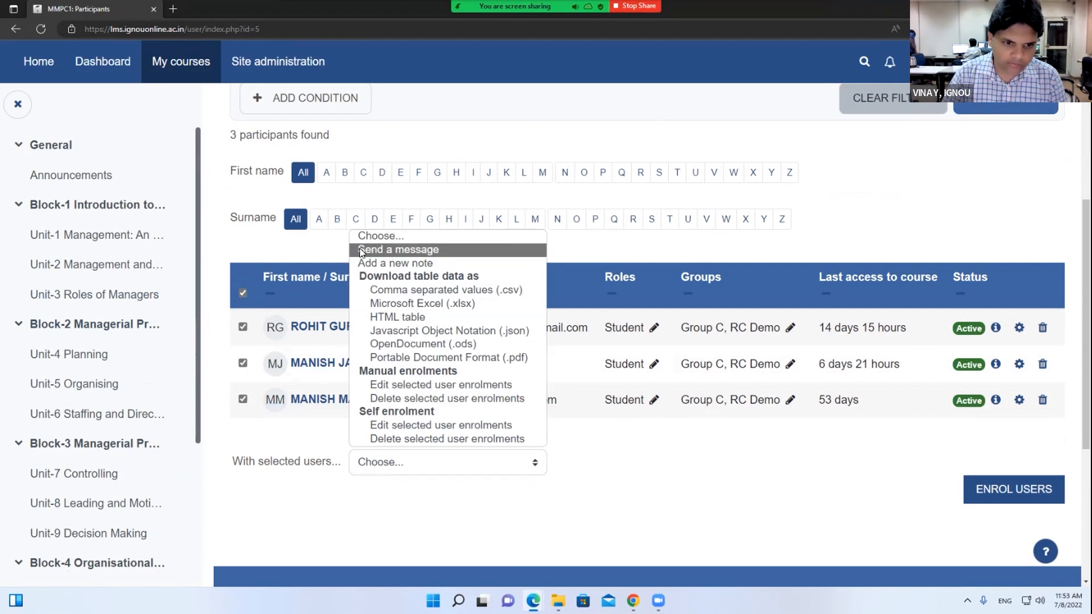
{"action": "left_click", "coordinate": [380, 248]}
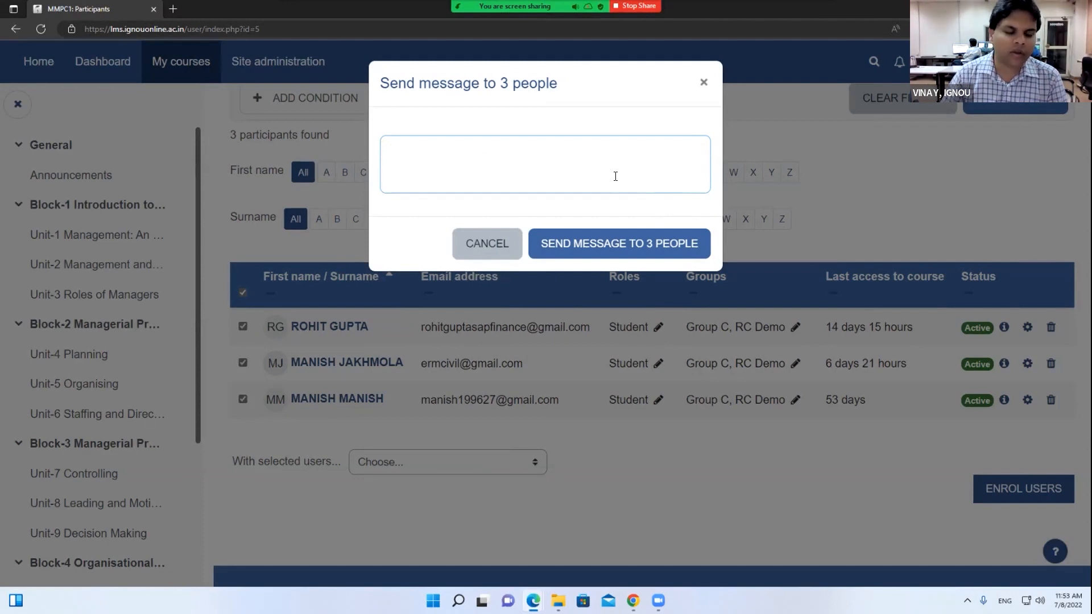
{"action": "left_click", "coordinate": [703, 83]}
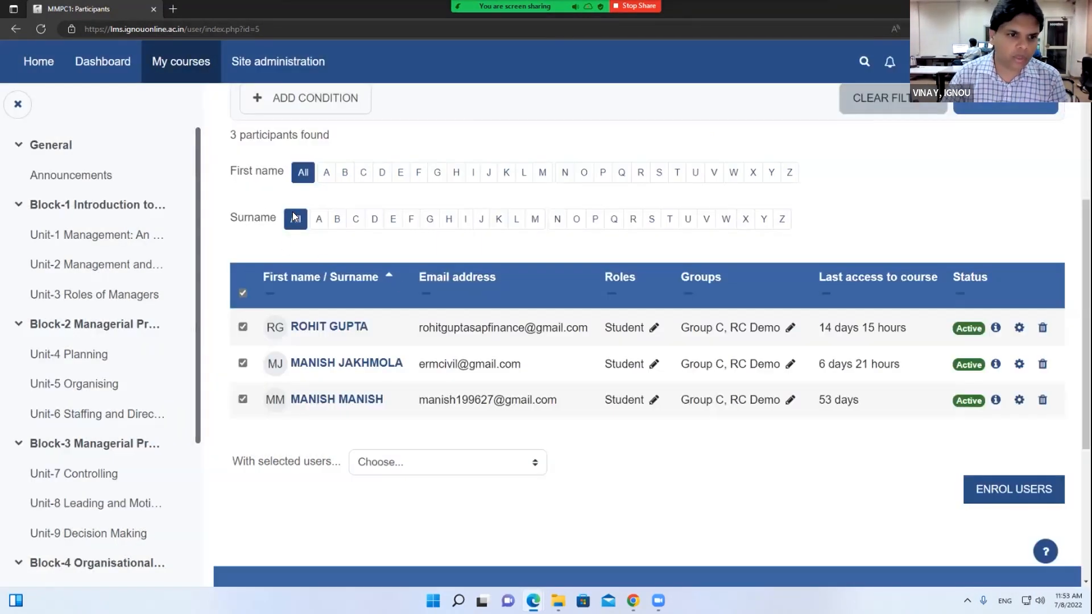
{"action": "scroll", "coordinate": [353, 350], "scroll_direction": "up", "scroll_amount": 5}
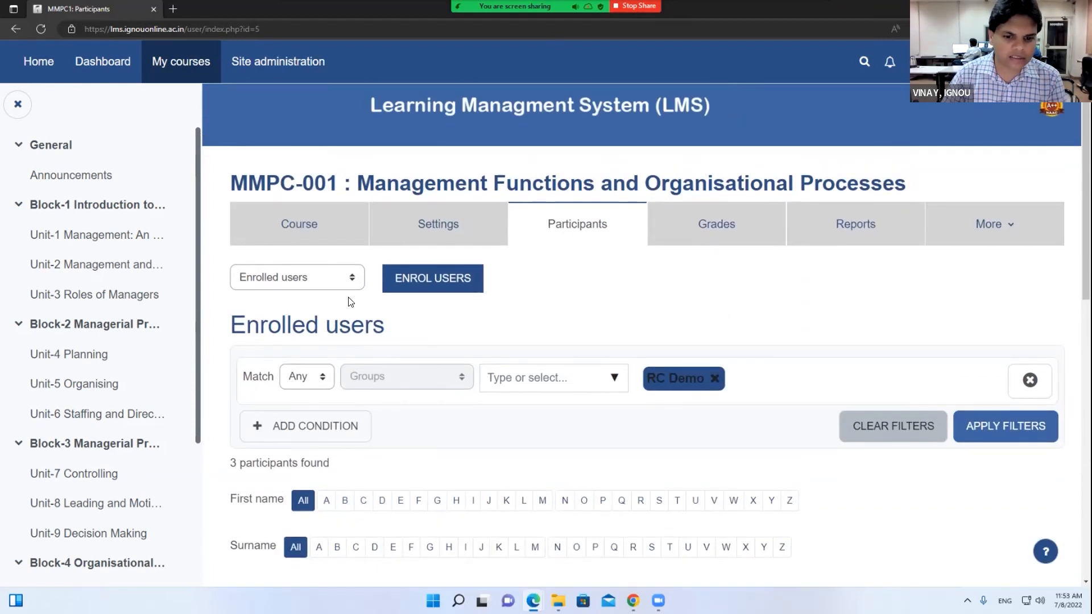
Replace the RC Demo group filter with Group A and apply it
{"action": "left_click", "coordinate": [715, 380]}
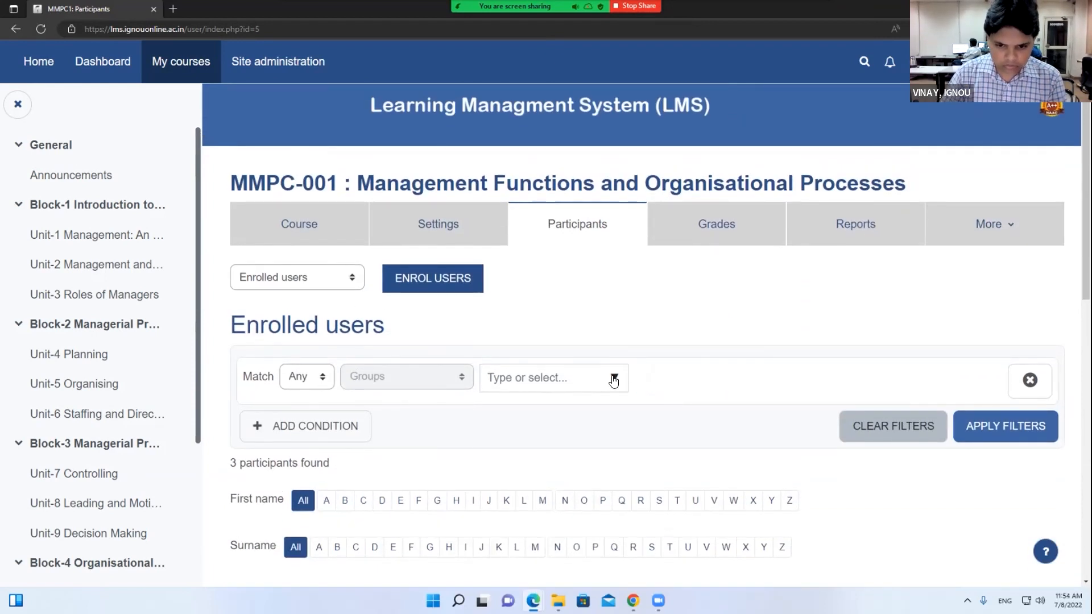
{"action": "left_click", "coordinate": [613, 378]}
{"action": "left_click", "coordinate": [553, 437]}
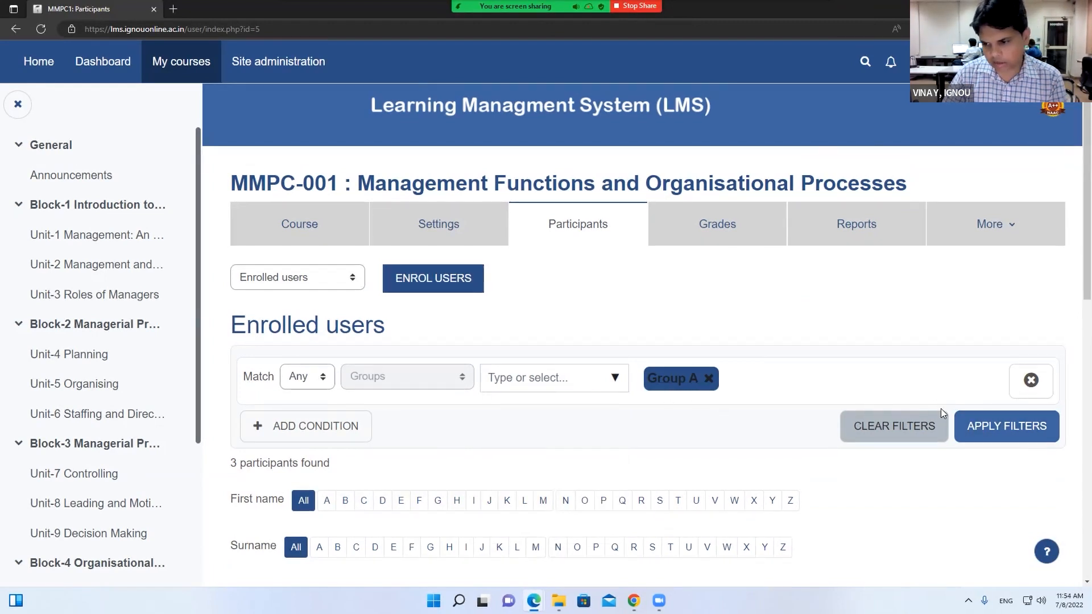
{"action": "left_click", "coordinate": [1000, 426]}
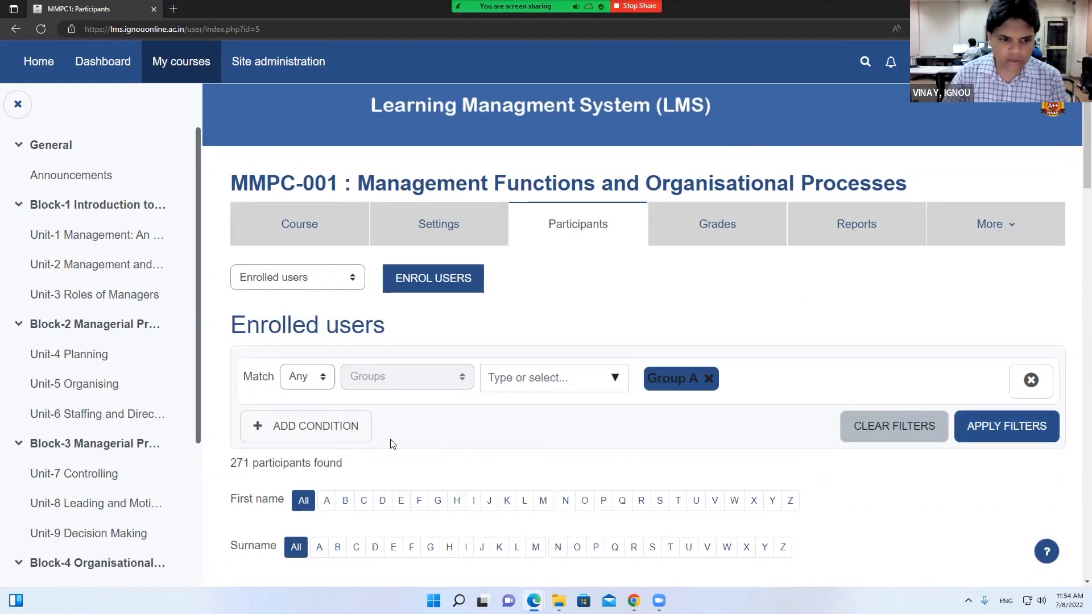
{"action": "scroll", "coordinate": [237, 378], "scroll_direction": "down", "scroll_amount": 1}
{"action": "left_click_drag", "start_coordinate": [232, 380], "coordinate": [287, 383]}
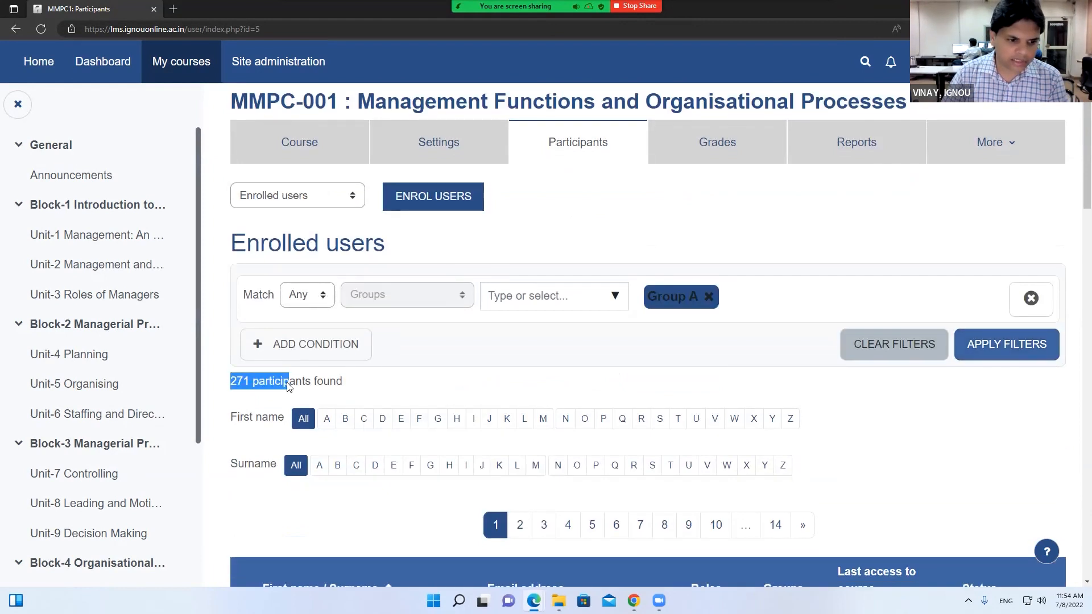
{"action": "scroll", "coordinate": [287, 382], "scroll_direction": "down", "scroll_amount": 5}
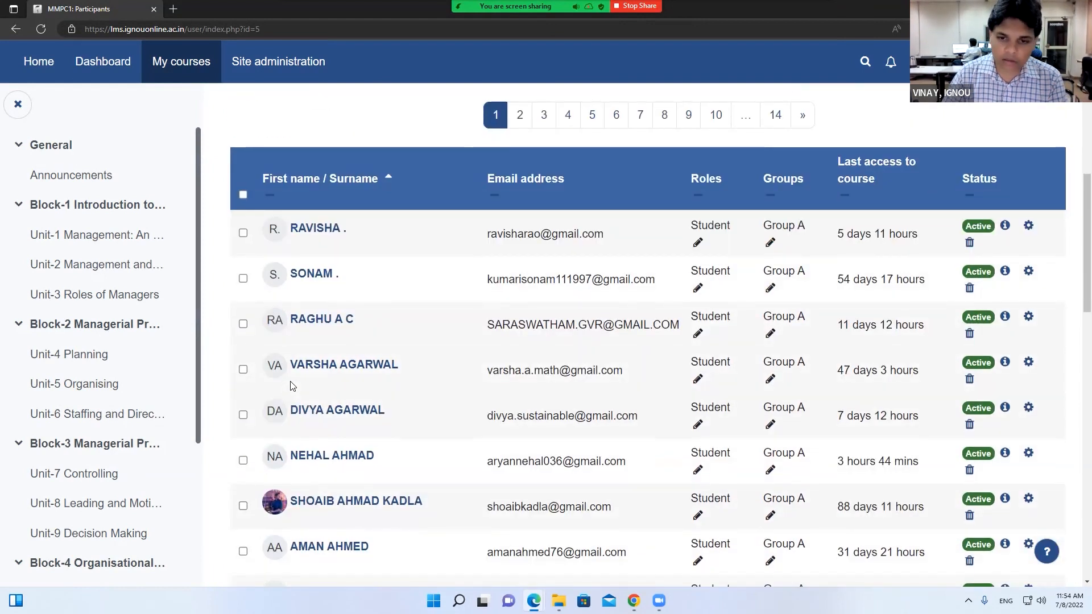
Select all 271 Group A users and show them all on one page
{"action": "left_click", "coordinate": [243, 194]}
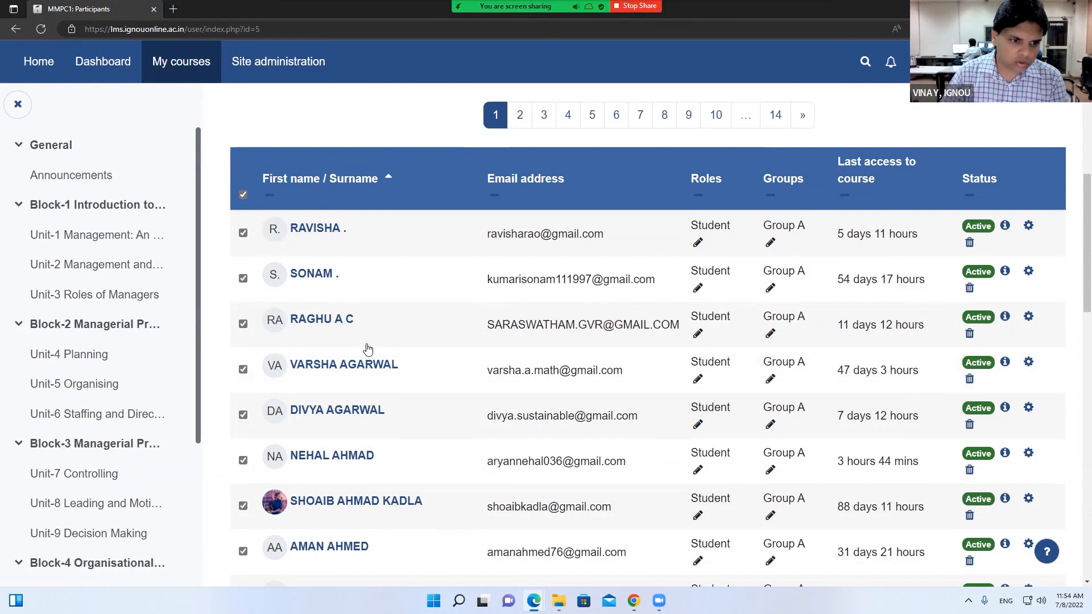
{"action": "scroll", "coordinate": [367, 349], "scroll_direction": "down", "scroll_amount": 12}
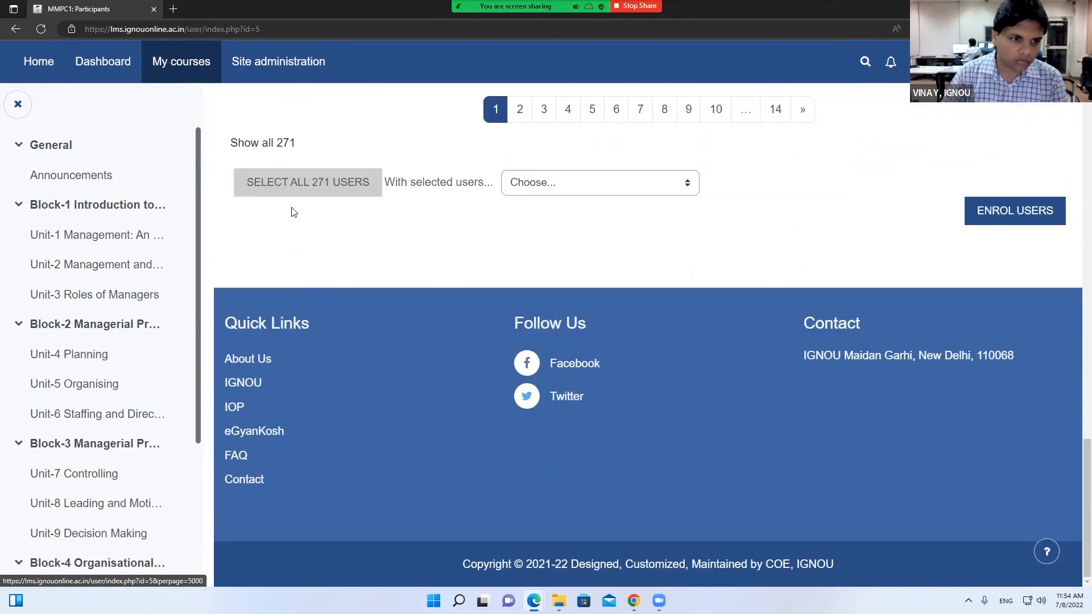
{"action": "left_click", "coordinate": [287, 181]}
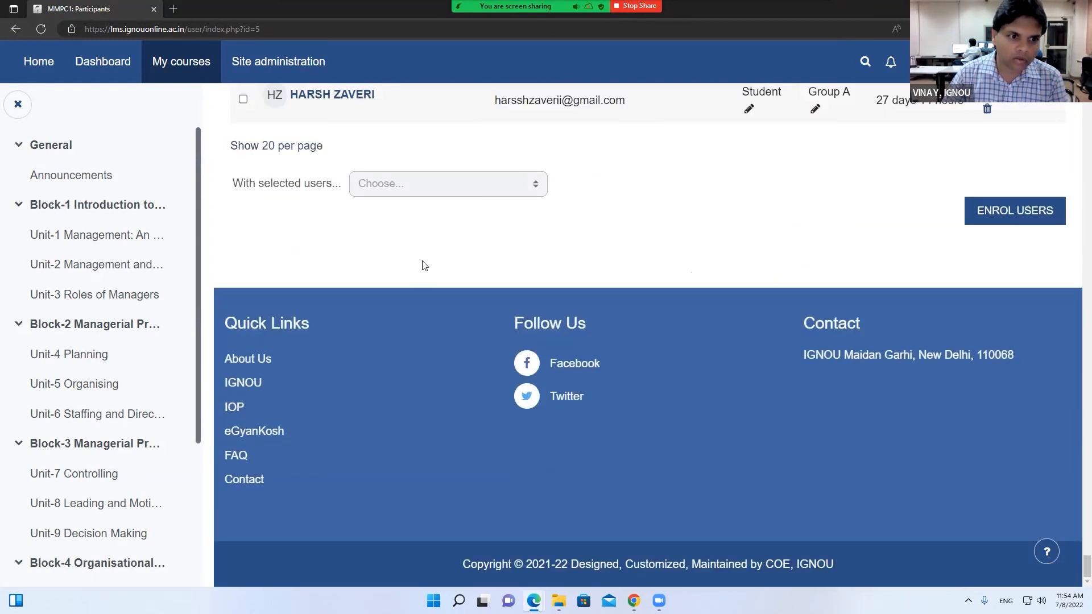
{"action": "scroll", "coordinate": [424, 265], "scroll_direction": "up", "scroll_amount": 3}
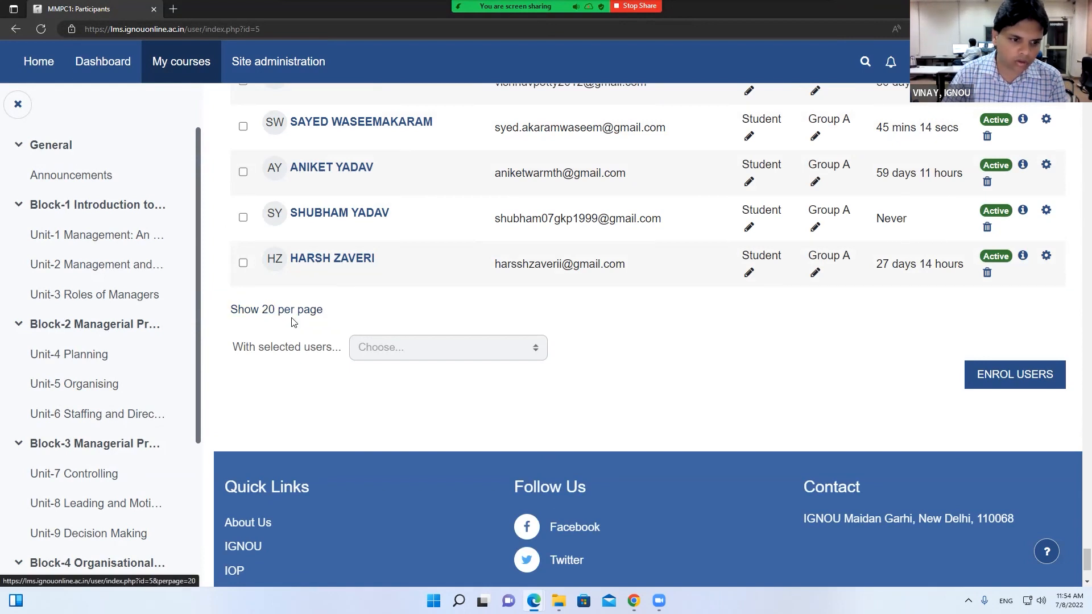
{"action": "left_click", "coordinate": [292, 318]}
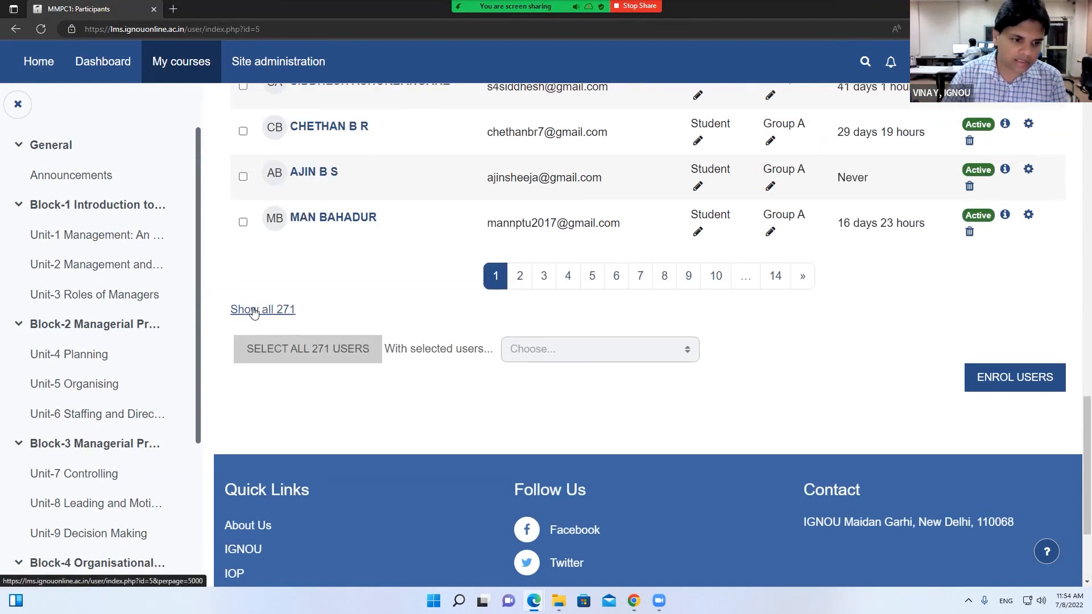
{"action": "left_click", "coordinate": [254, 313]}
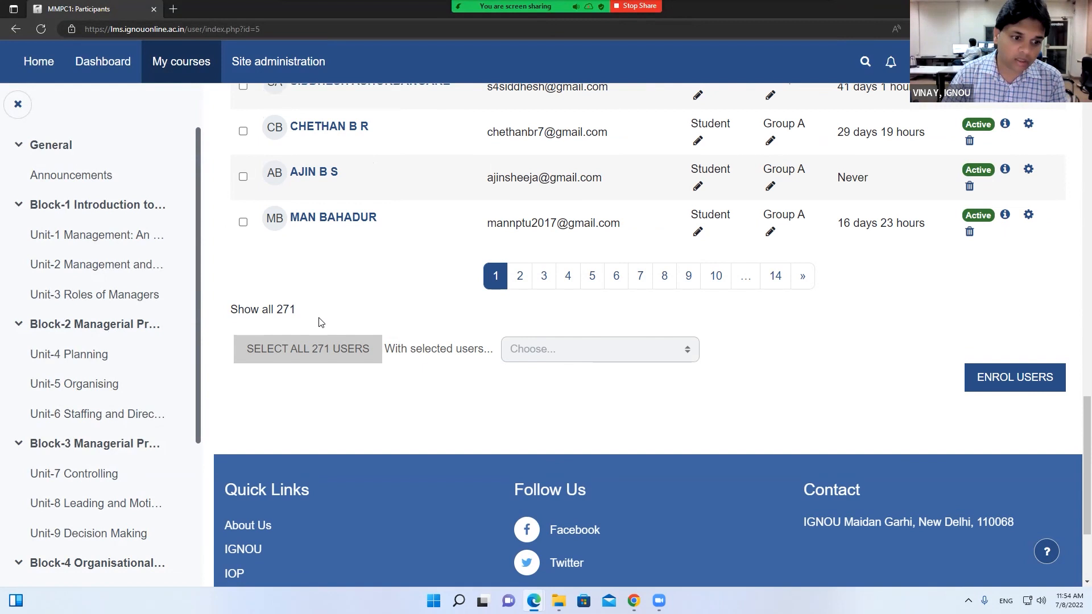
Tick select-all for the full Group A list and open 'With selected users...' actions
{"action": "scroll", "coordinate": [322, 323], "scroll_direction": "up", "scroll_amount": 20}
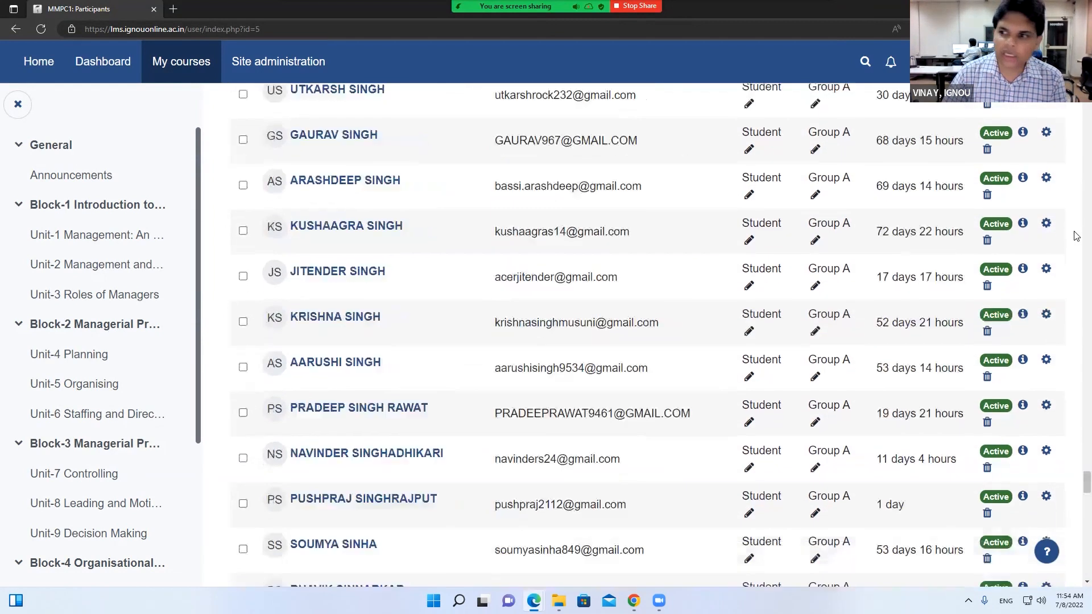
{"action": "left_click_drag", "start_coordinate": [1086, 468], "coordinate": [1075, 116]}
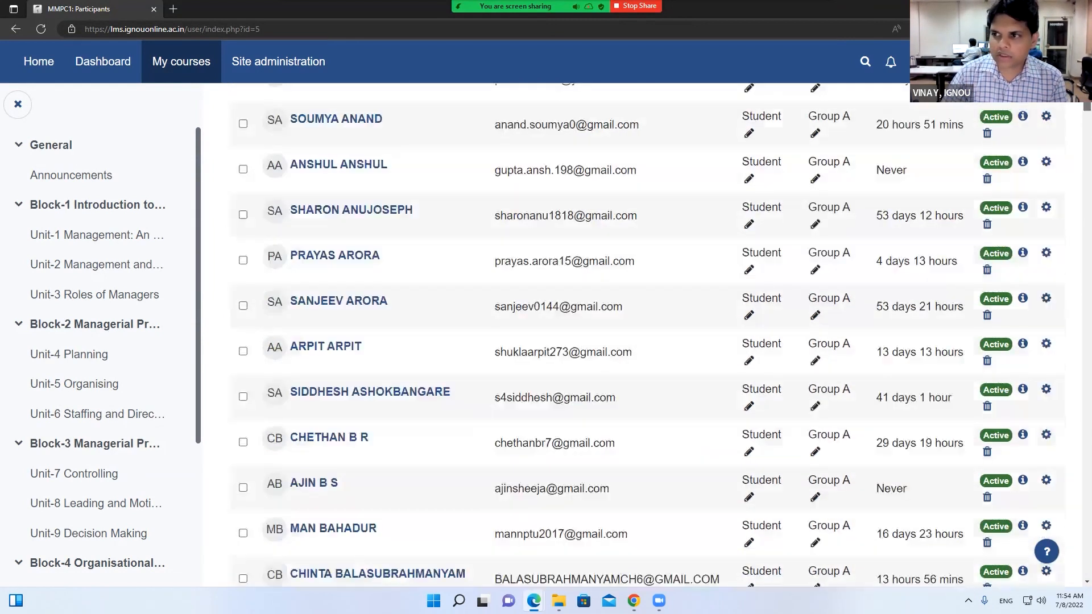
{"action": "scroll", "coordinate": [453, 398], "scroll_direction": "up", "scroll_amount": 8}
{"action": "left_click", "coordinate": [242, 456]}
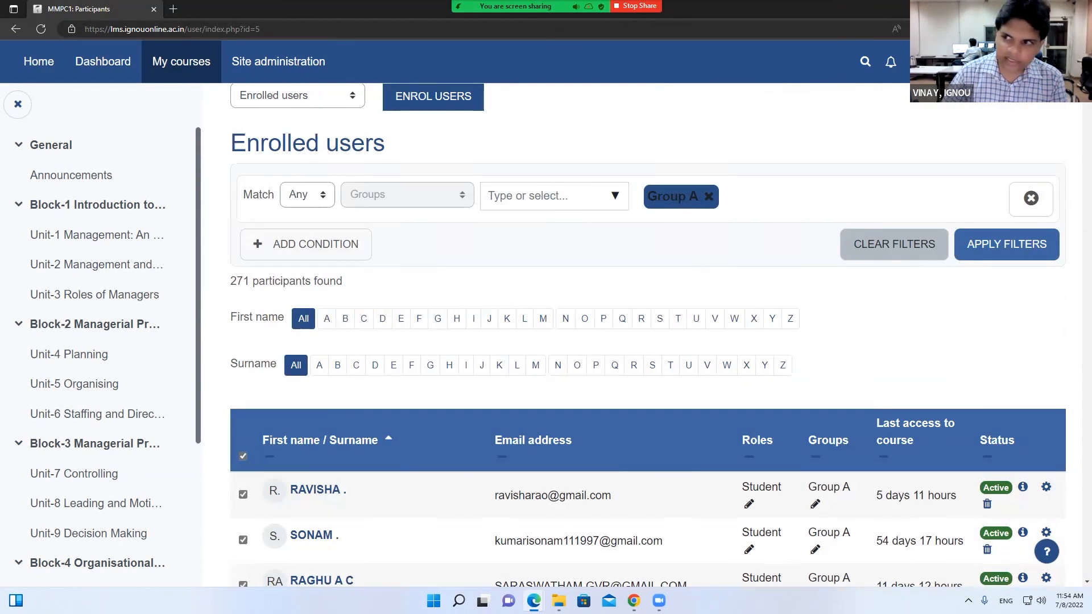
{"action": "left_click_drag", "start_coordinate": [1076, 168], "coordinate": [1074, 597]}
{"action": "left_click", "coordinate": [448, 189]}
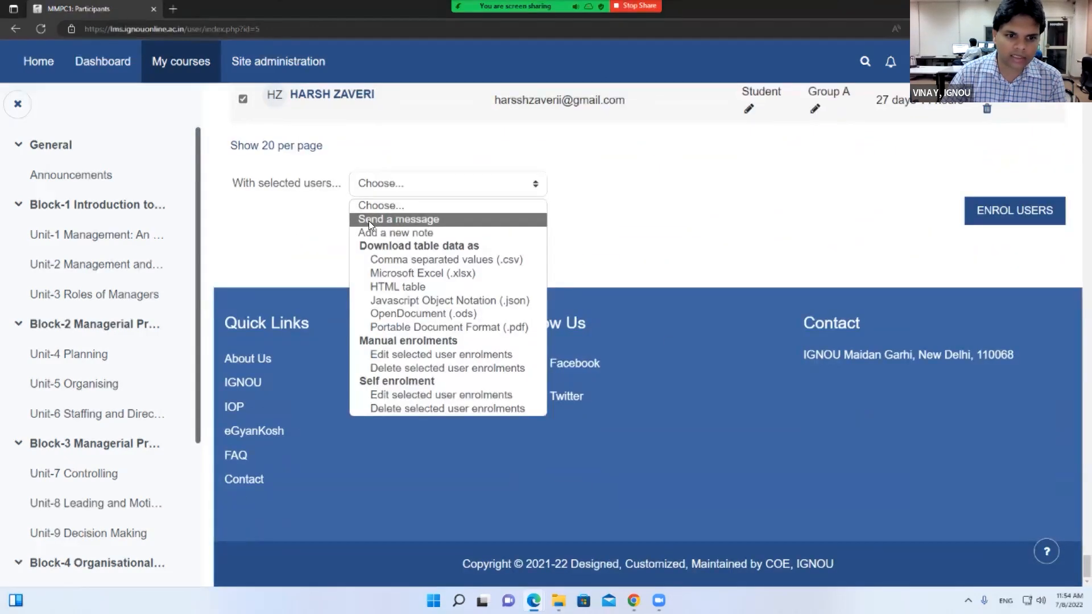
{"action": "left_click", "coordinate": [398, 221]}
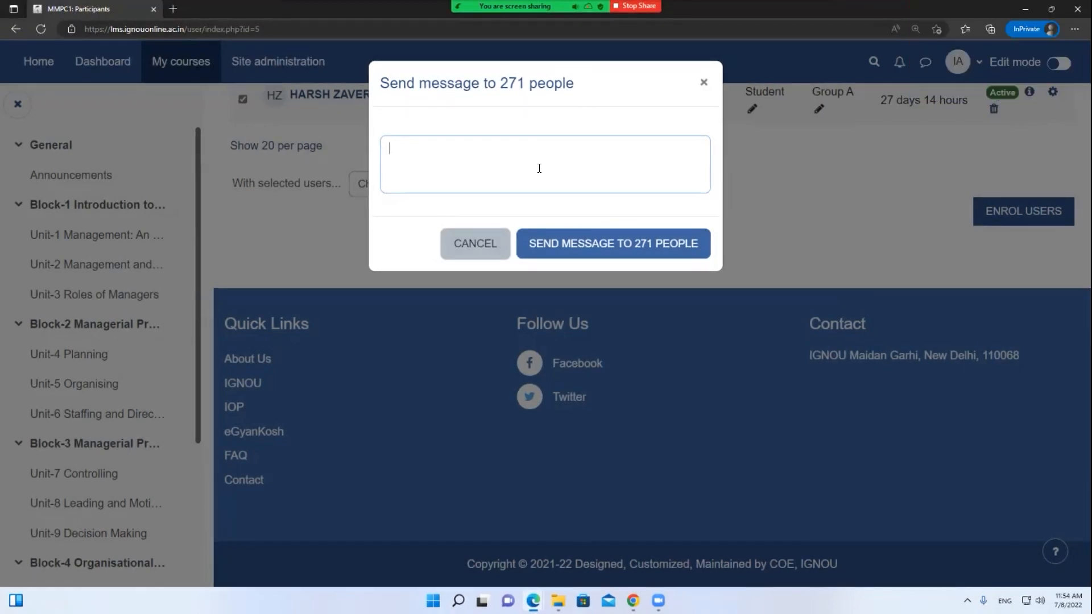
{"action": "left_click", "coordinate": [701, 84]}
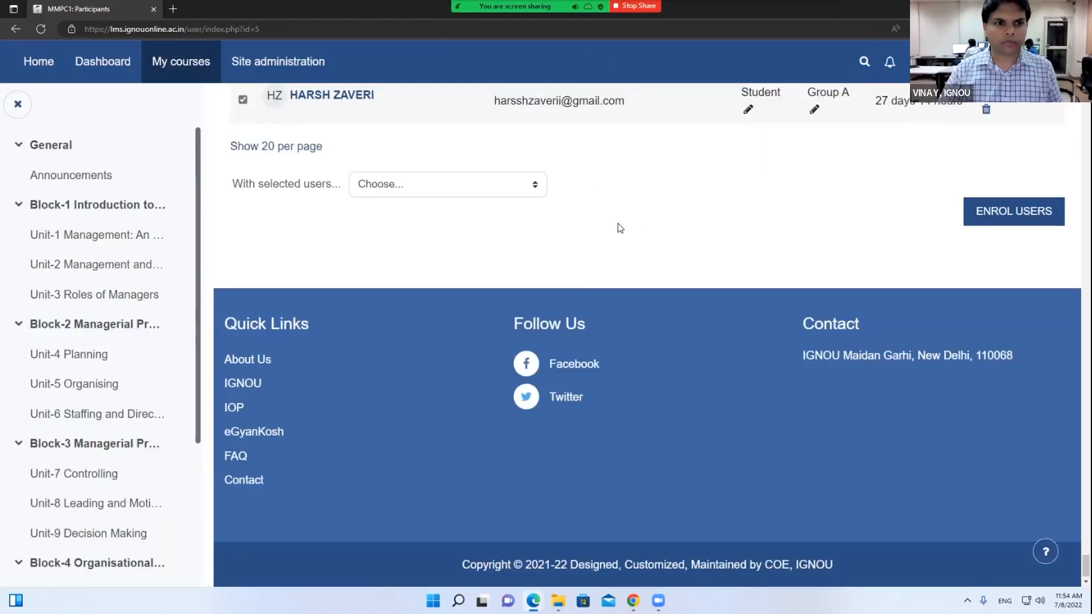
{"action": "scroll", "coordinate": [620, 227], "scroll_direction": "up", "scroll_amount": 5}
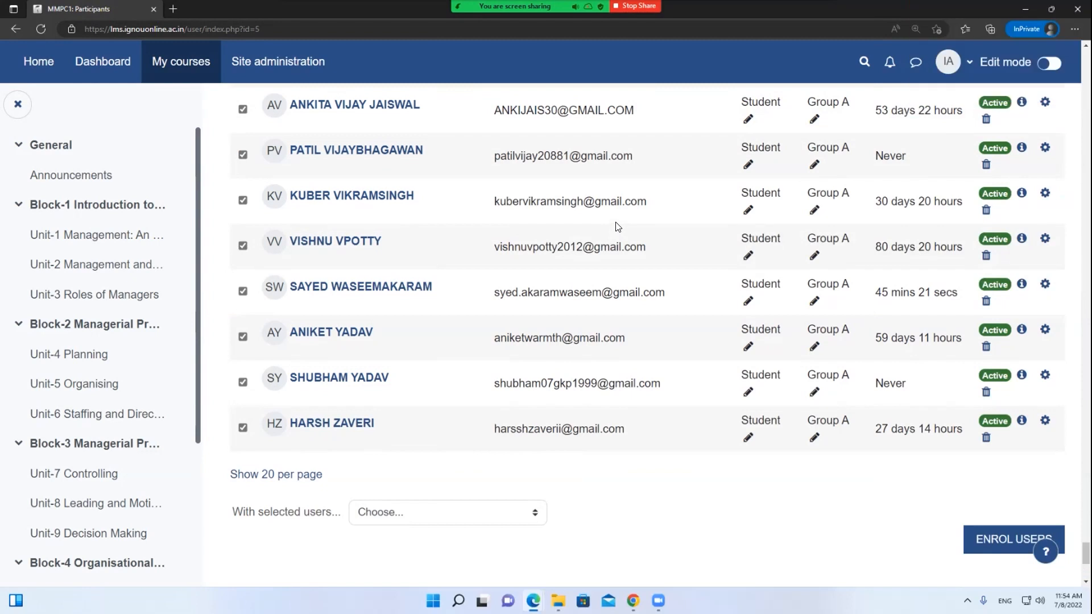
{"action": "left_click_drag", "start_coordinate": [1086, 553], "coordinate": [1074, 57]}
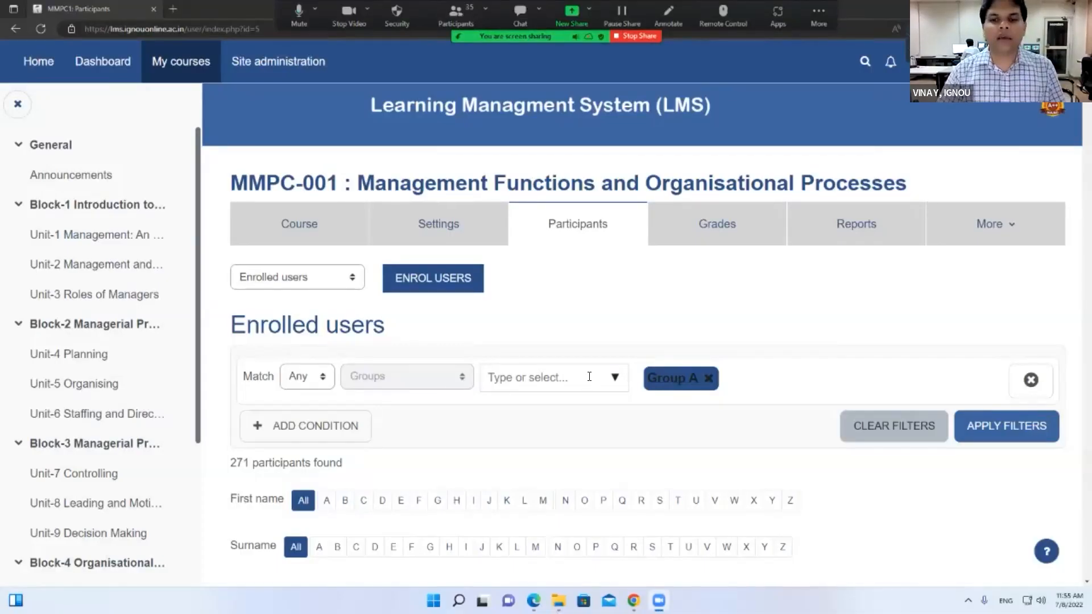
Drop the Group A filter so all 1106 participants show, then open the Enrolled users jump-to list
{"action": "scroll", "coordinate": [589, 376], "scroll_direction": "down", "scroll_amount": 3}
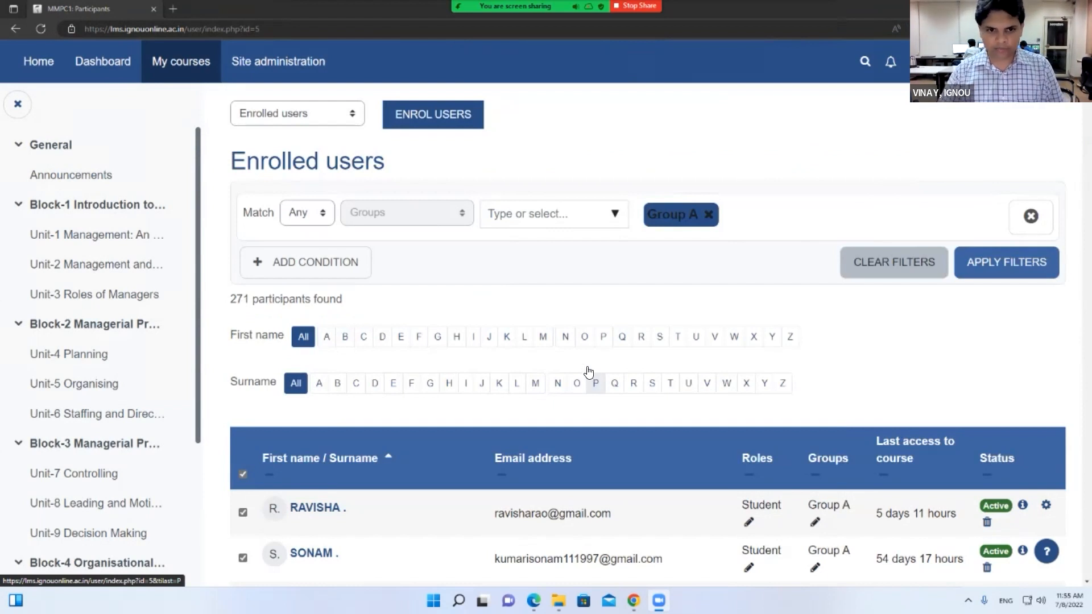
{"action": "left_click", "coordinate": [708, 217]}
{"action": "left_click", "coordinate": [1004, 265]}
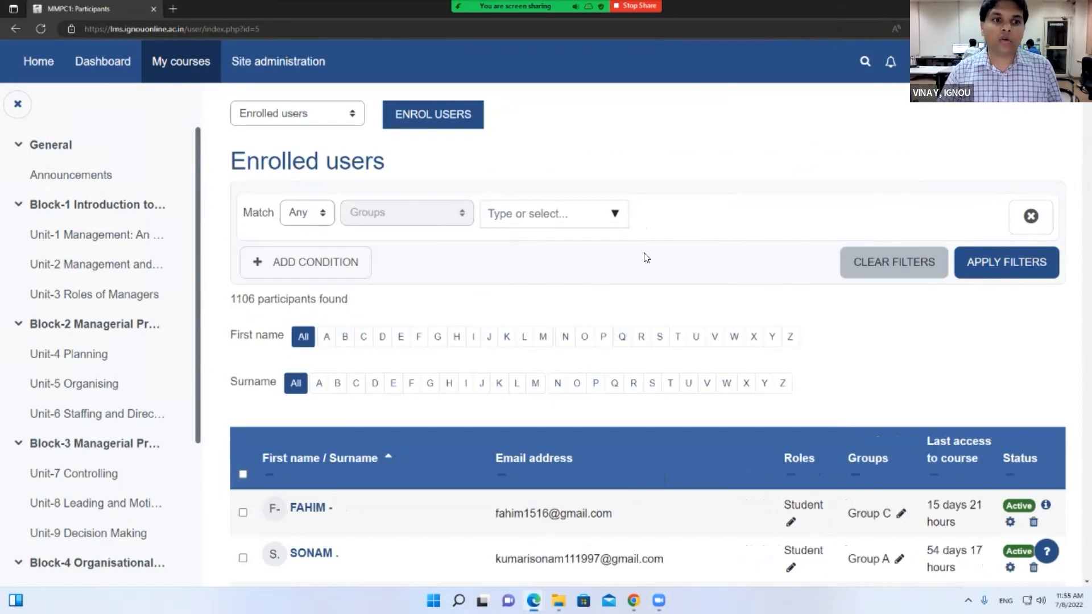
{"action": "scroll", "coordinate": [646, 256], "scroll_direction": "up", "scroll_amount": 3}
{"action": "left_click", "coordinate": [317, 278]}
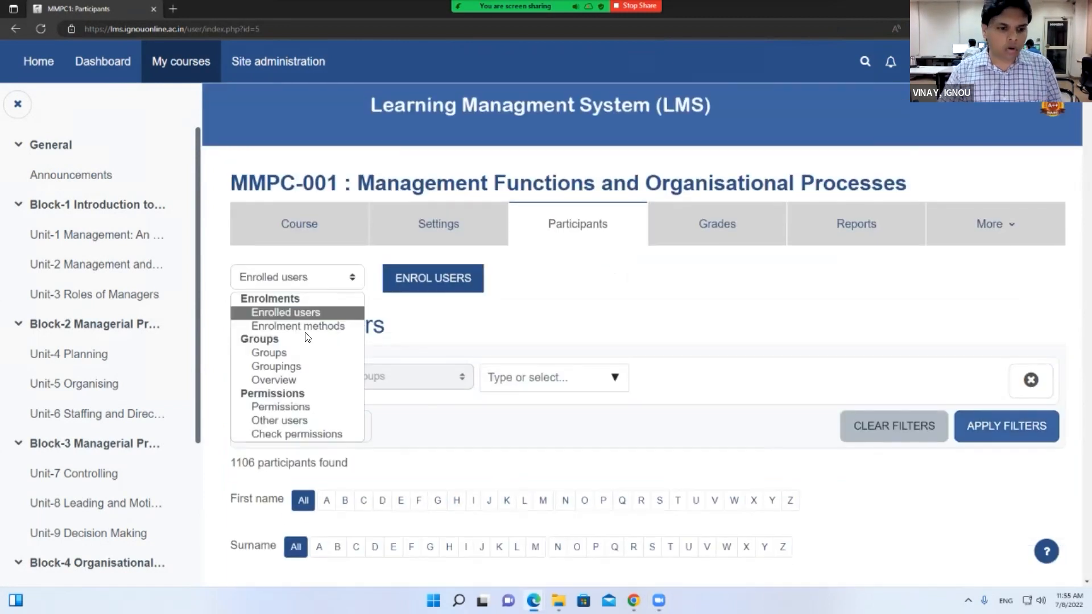
Go to the Groups page, select Group A through RC Demo, and review the group buttons
{"action": "left_click", "coordinate": [270, 353]}
{"action": "scroll", "coordinate": [298, 234], "scroll_direction": "down", "scroll_amount": 3}
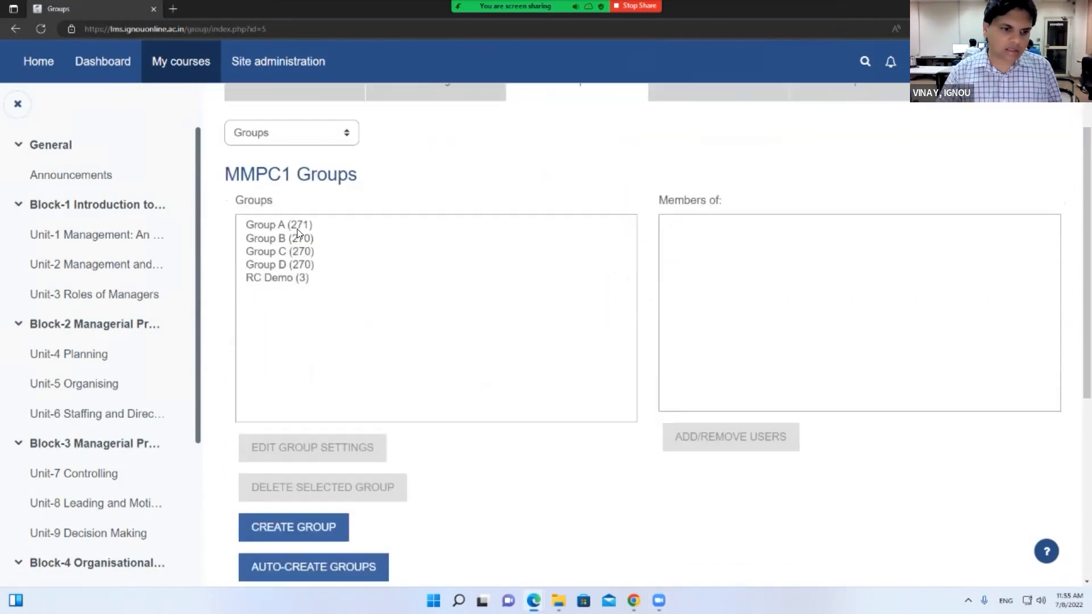
{"action": "left_click_drag", "start_coordinate": [296, 215], "coordinate": [295, 279]}
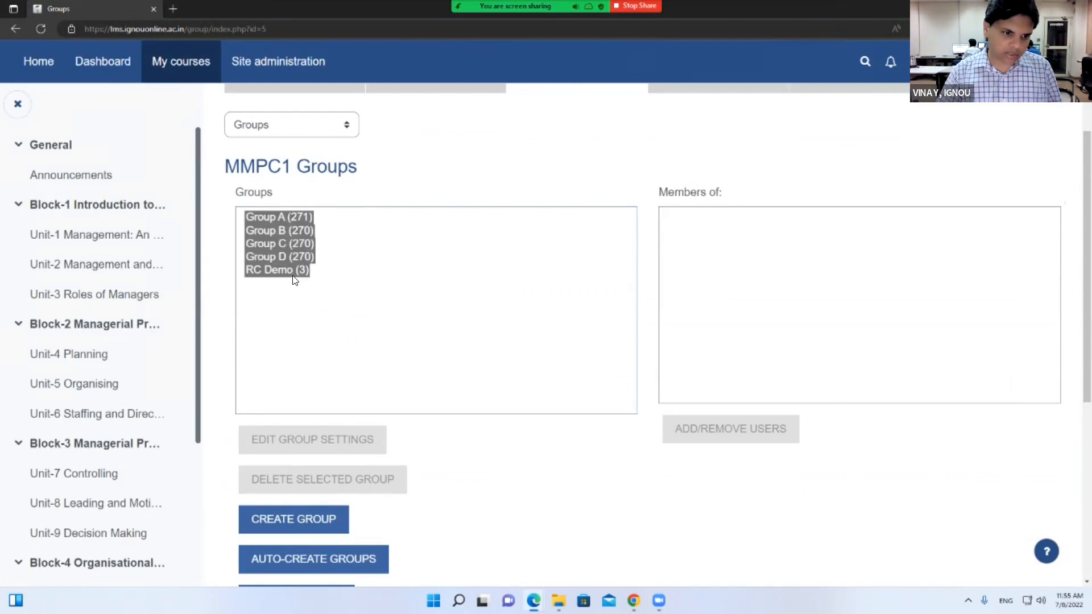
{"action": "scroll", "coordinate": [292, 514], "scroll_direction": "down", "scroll_amount": 2}
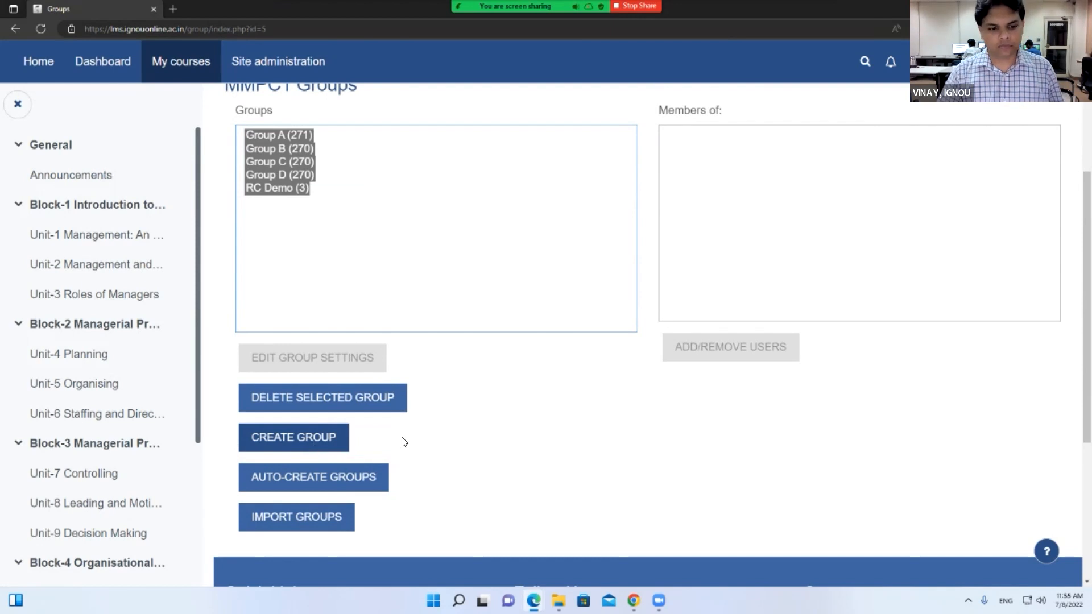
{"action": "scroll", "coordinate": [494, 440], "scroll_direction": "down", "scroll_amount": 1}
{"action": "scroll", "coordinate": [495, 440], "scroll_direction": "down", "scroll_amount": 2}
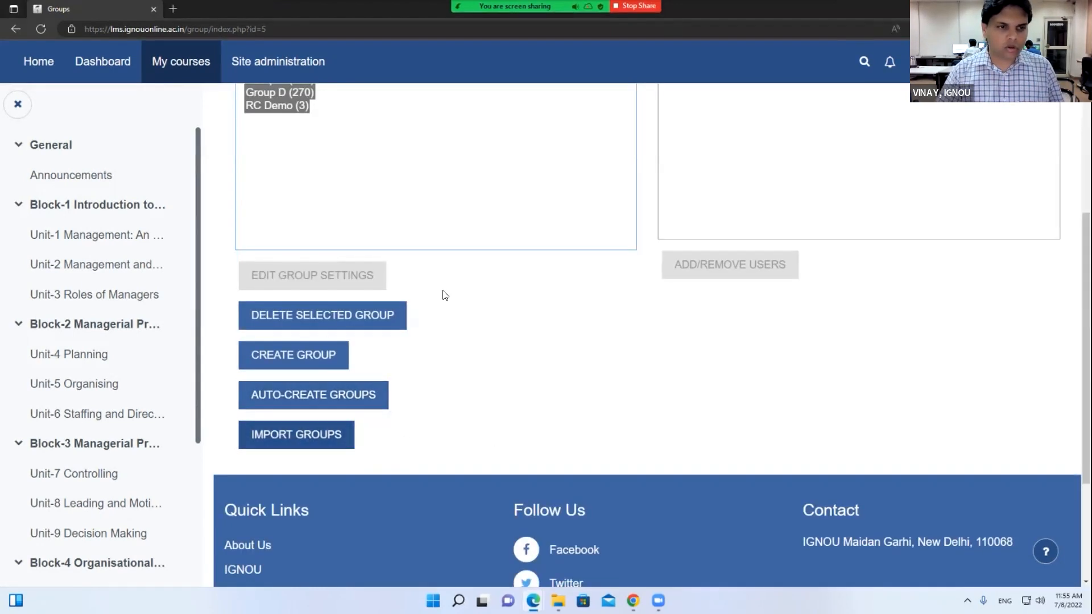
{"action": "scroll", "coordinate": [443, 292], "scroll_direction": "up", "scroll_amount": 3}
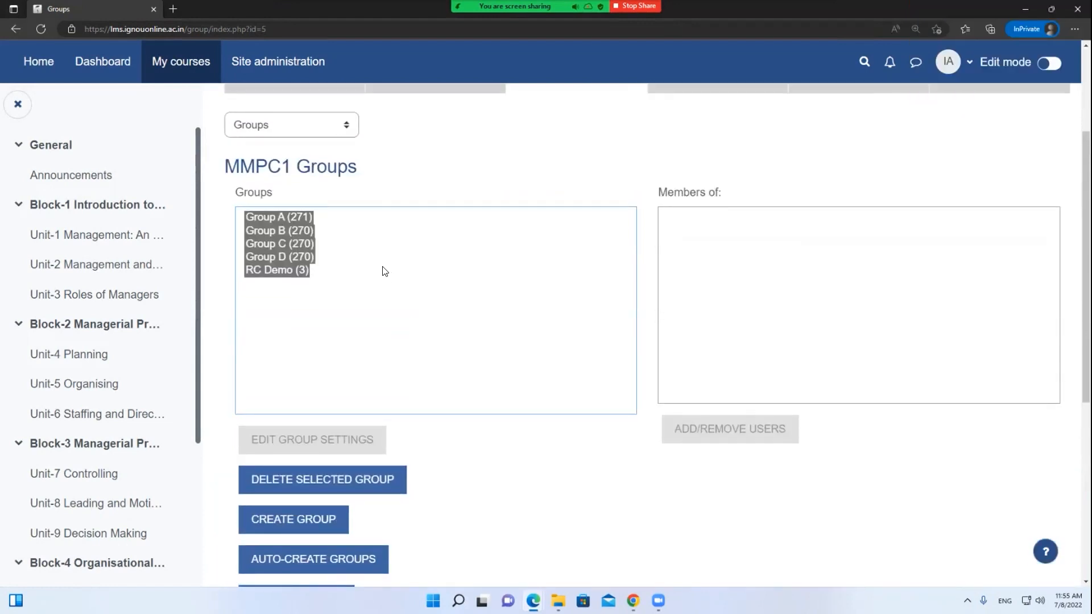
{"action": "scroll", "coordinate": [386, 271], "scroll_direction": "up", "scroll_amount": 2}
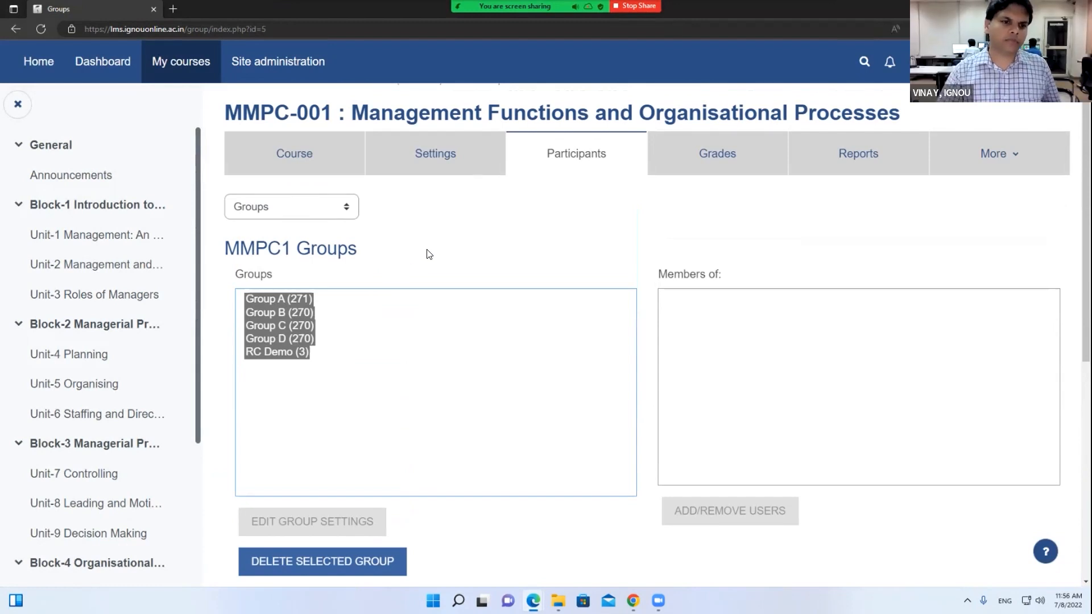
{"action": "scroll", "coordinate": [353, 324], "scroll_direction": "down", "scroll_amount": 3}
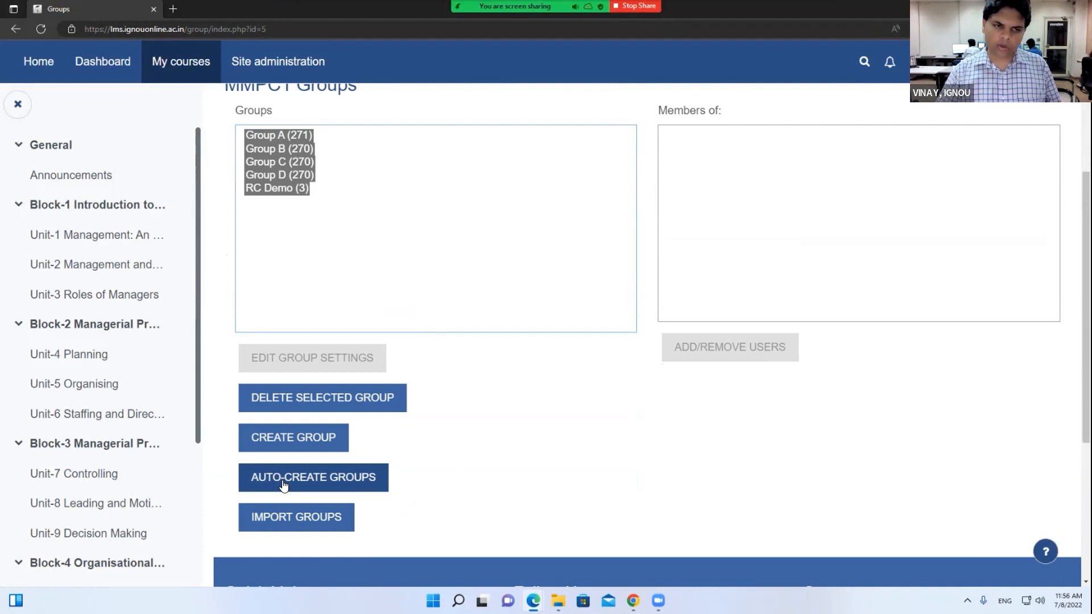
{"action": "scroll", "coordinate": [454, 434], "scroll_direction": "up", "scroll_amount": 4}
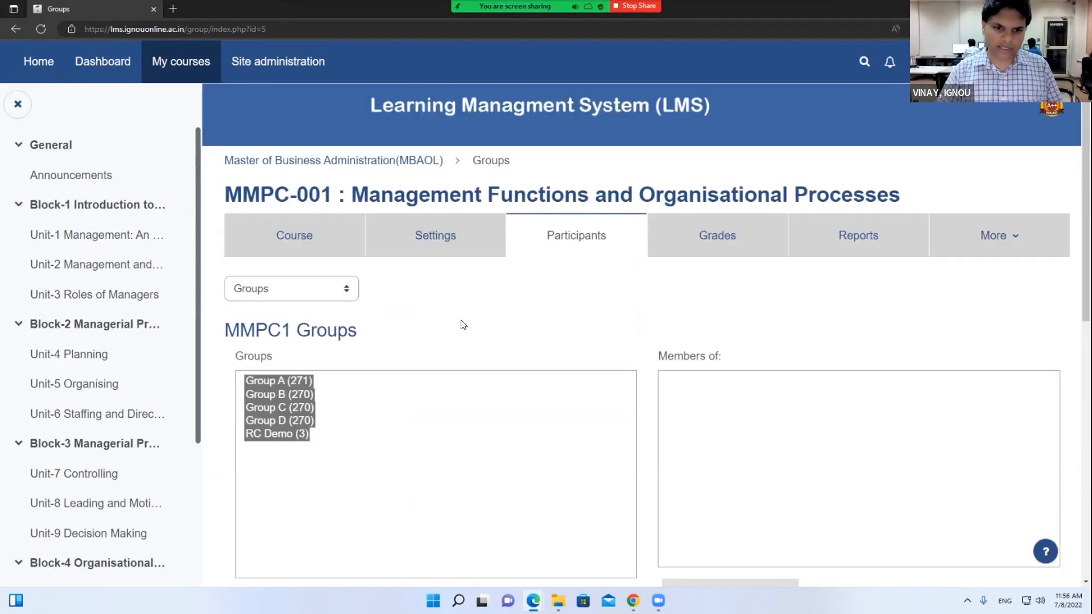
{"action": "scroll", "coordinate": [464, 325], "scroll_direction": "down", "scroll_amount": 7}
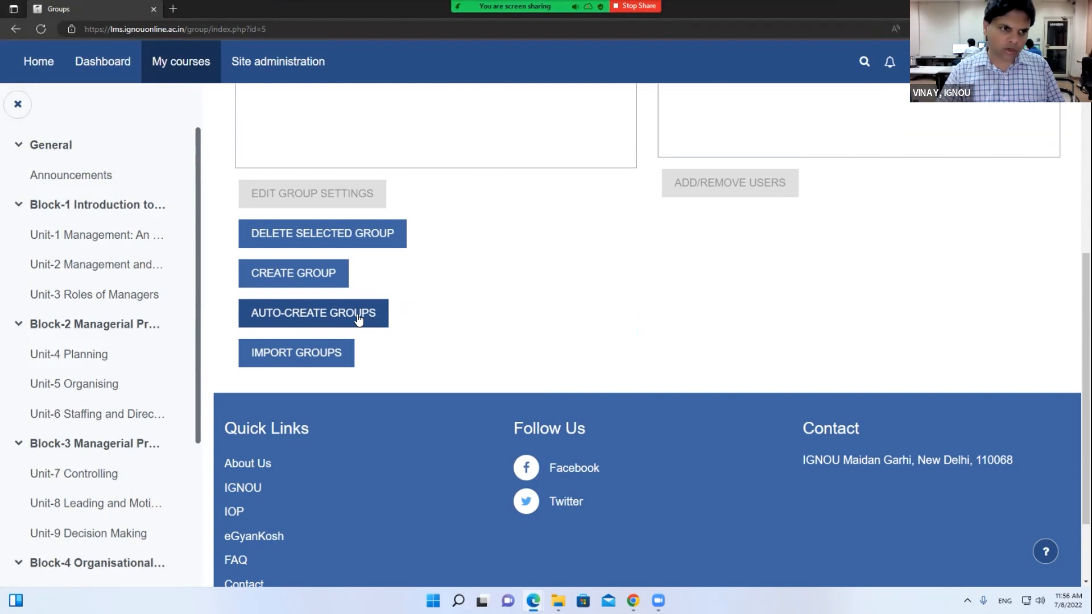
{"action": "scroll", "coordinate": [434, 316], "scroll_direction": "up", "scroll_amount": 4}
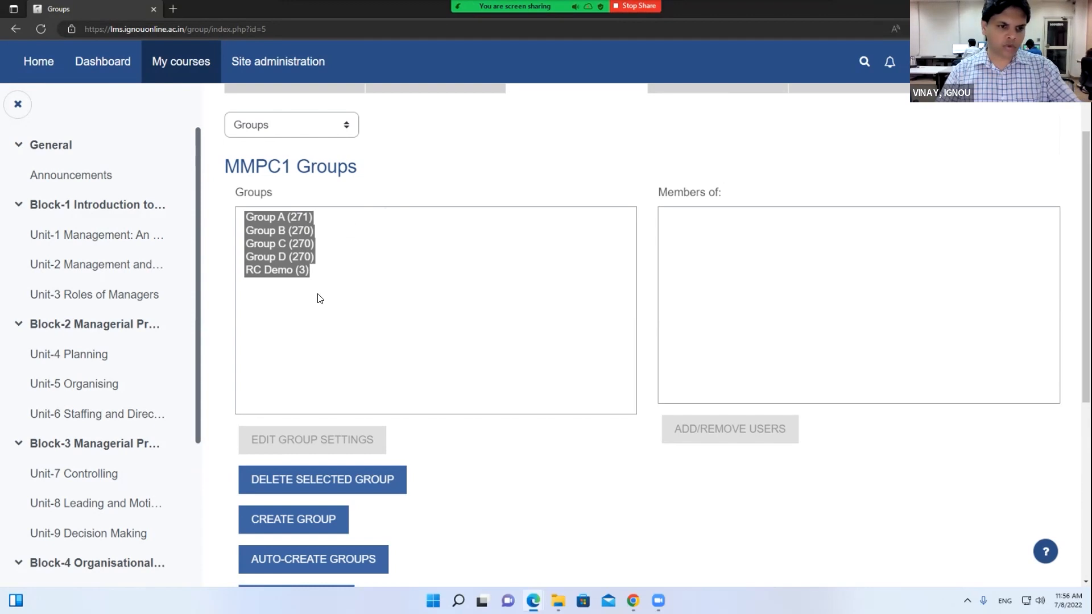
{"action": "scroll", "coordinate": [318, 299], "scroll_direction": "down", "scroll_amount": 4}
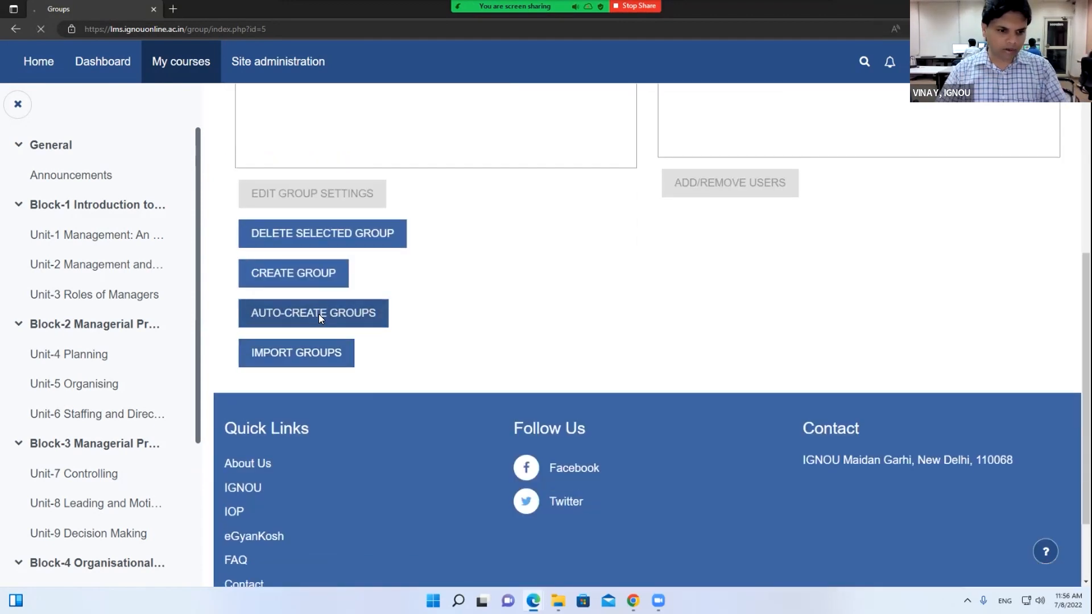
{"action": "left_click", "coordinate": [319, 314]}
{"action": "scroll", "coordinate": [358, 332], "scroll_direction": "down", "scroll_amount": 4}
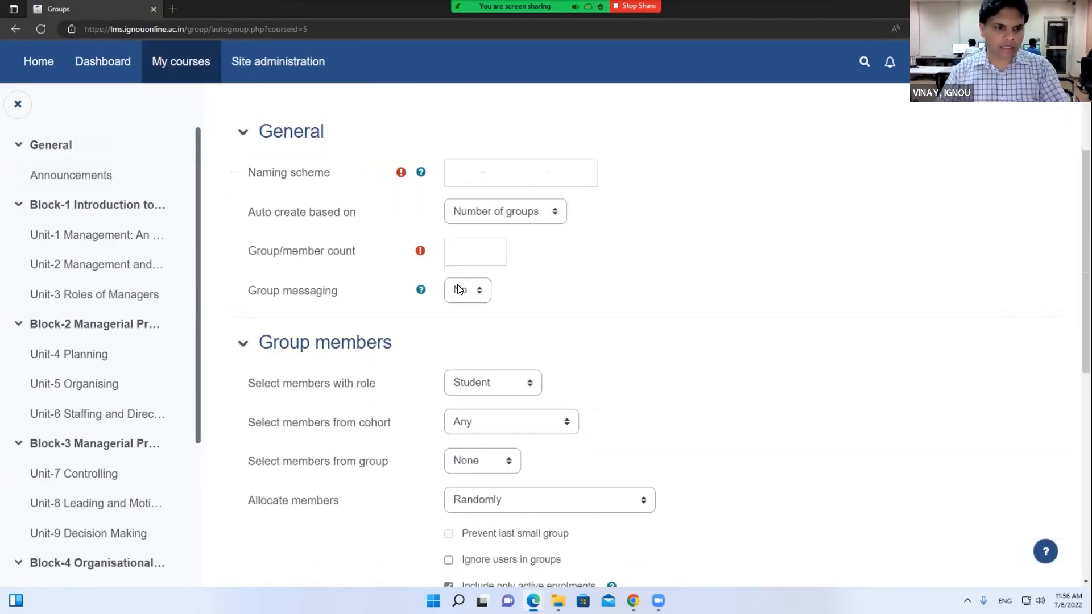
{"action": "left_click", "coordinate": [510, 211]}
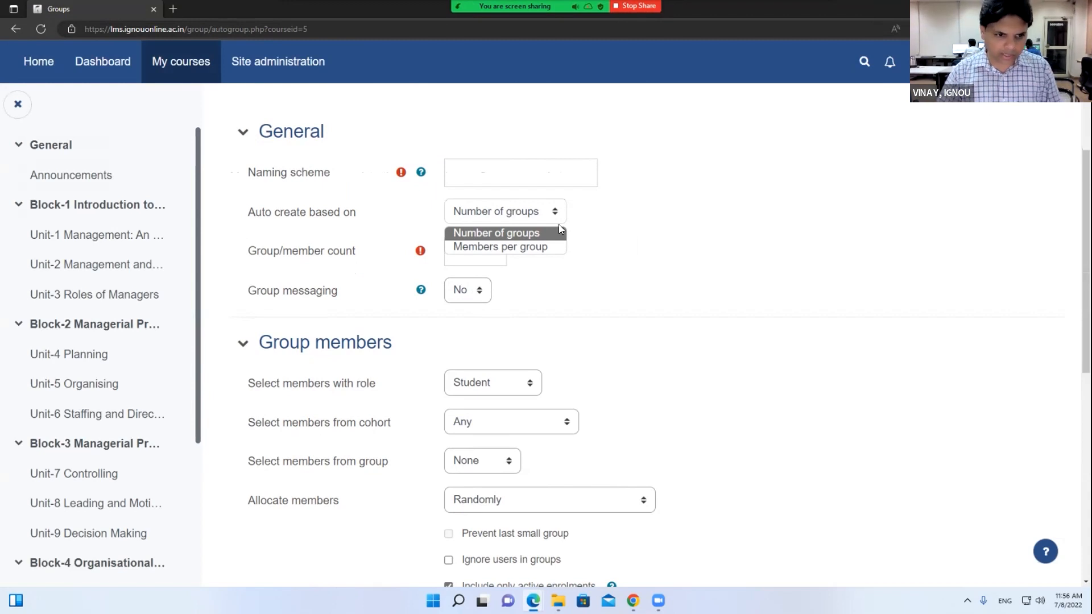
{"action": "left_click", "coordinate": [470, 253]}
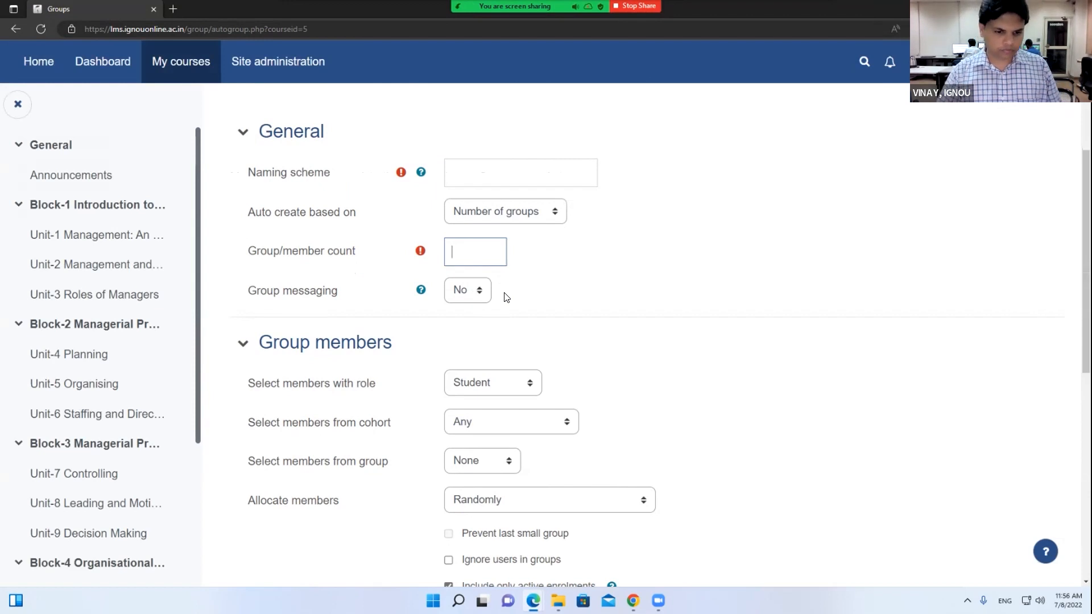
{"action": "scroll", "coordinate": [506, 297], "scroll_direction": "down", "scroll_amount": 6}
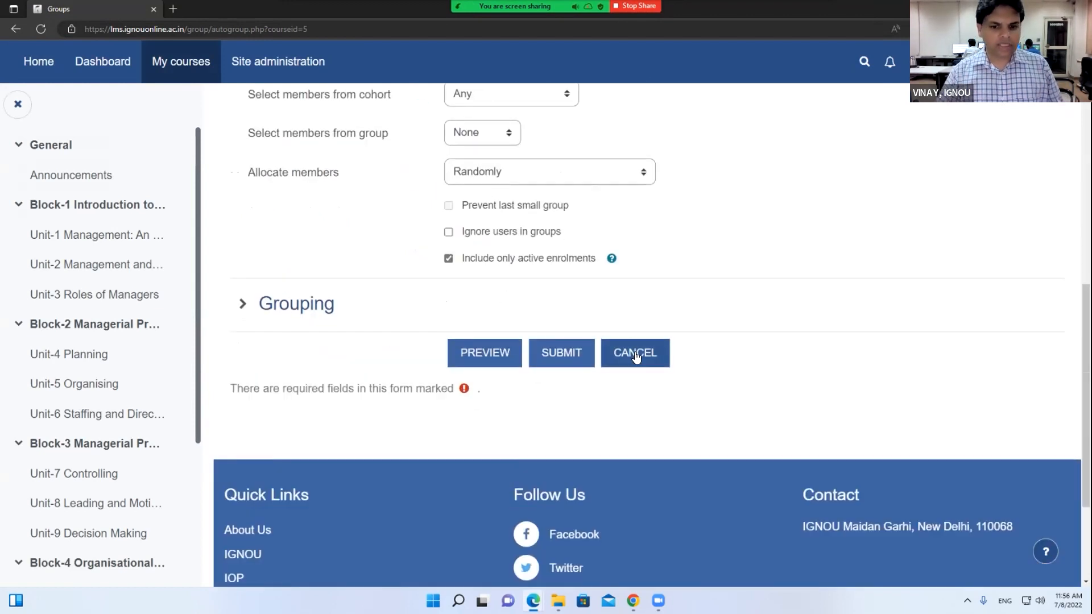
{"action": "left_click", "coordinate": [638, 355]}
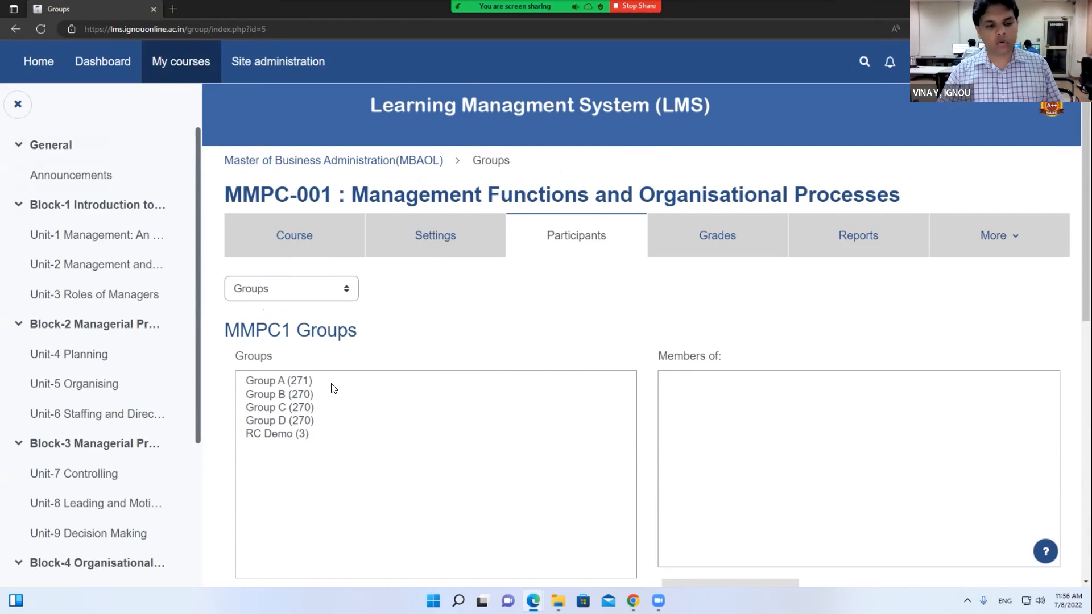
Select Group A to Group D and open the Groups jump-to dropdown of participant pages
{"action": "left_click_drag", "start_coordinate": [313, 384], "coordinate": [314, 434]}
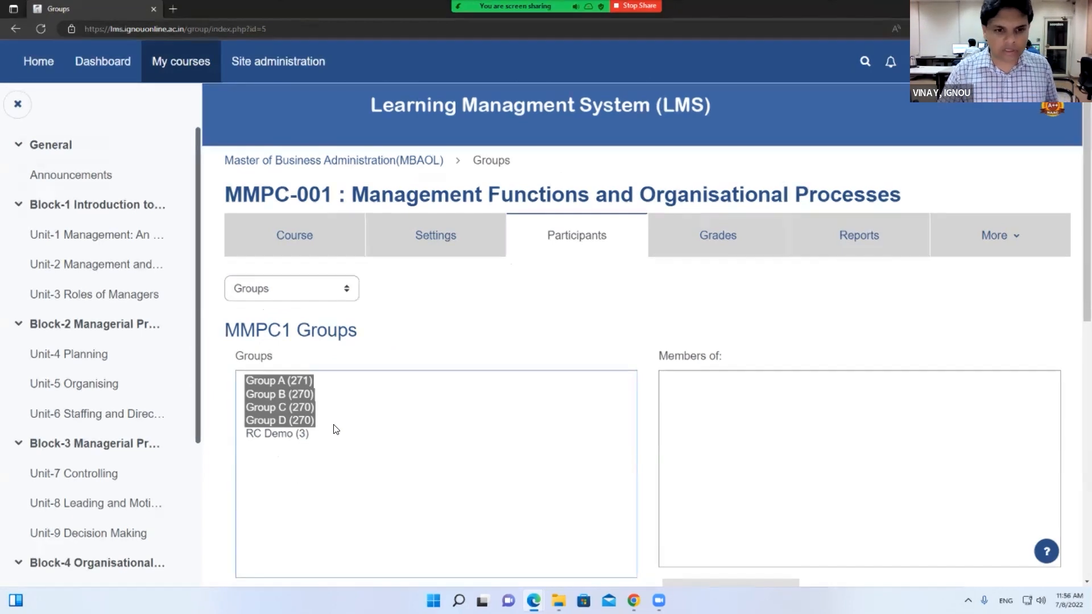
{"action": "left_click", "coordinate": [340, 298]}
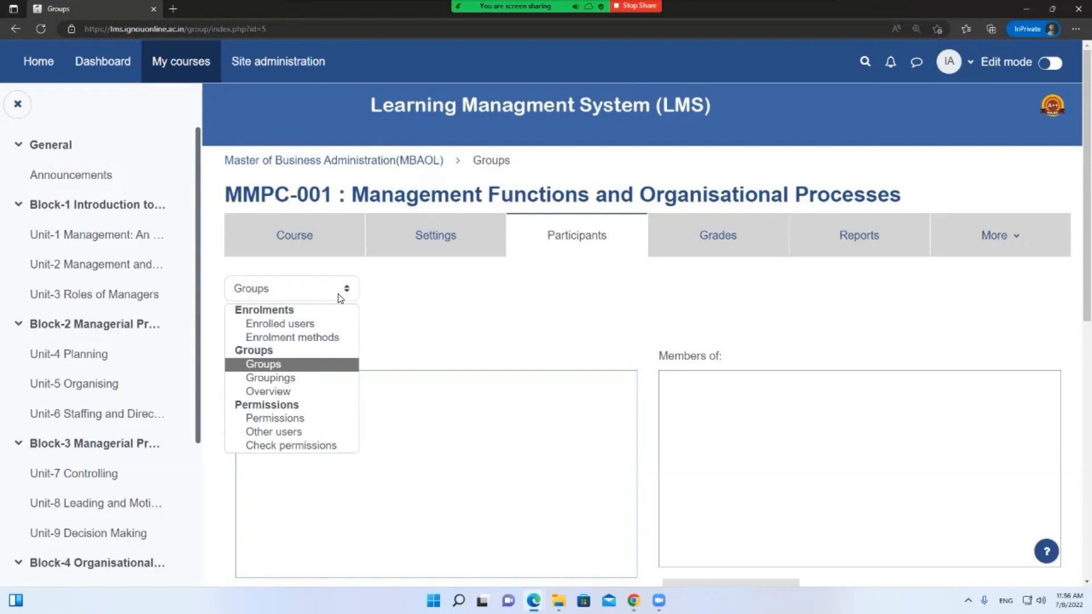
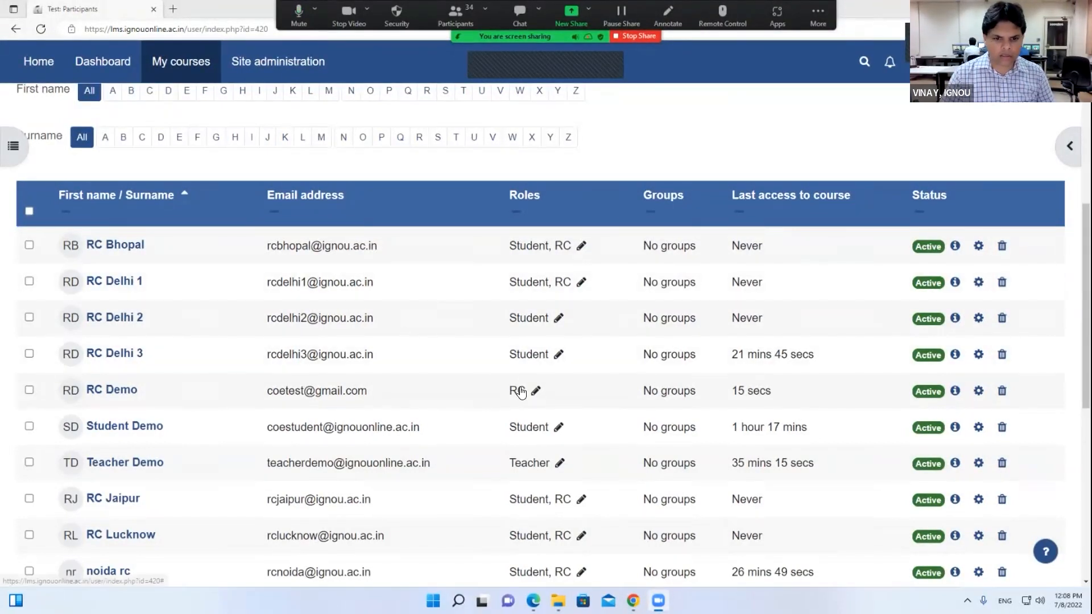
Change RC Jaipur's role from Student to Teacher in Demo Course and save it
{"action": "scroll", "coordinate": [520, 391], "scroll_direction": "down", "scroll_amount": 2}
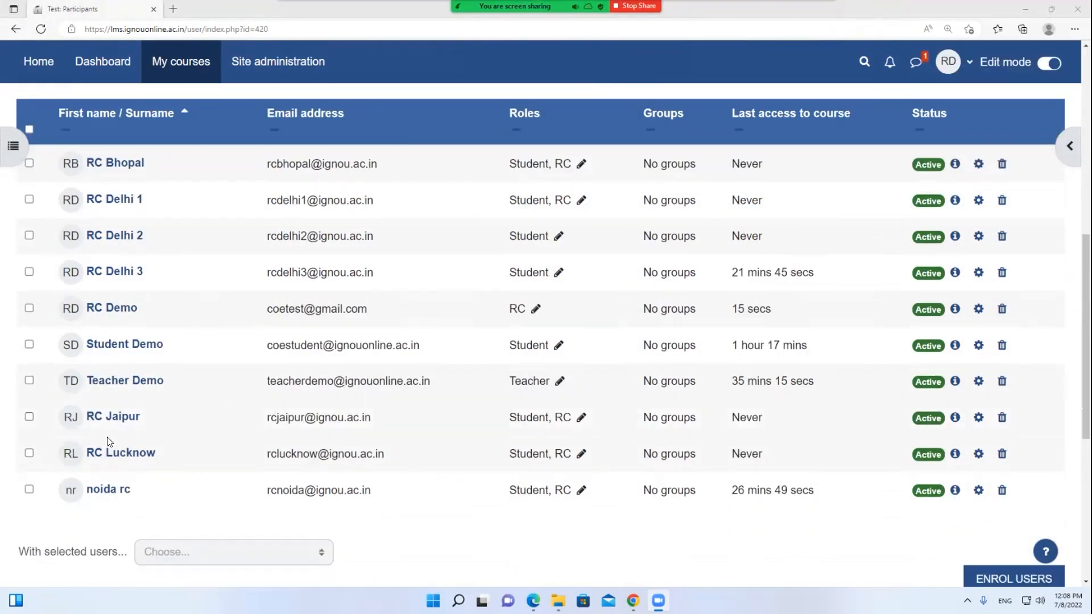
{"action": "left_click", "coordinate": [581, 418]}
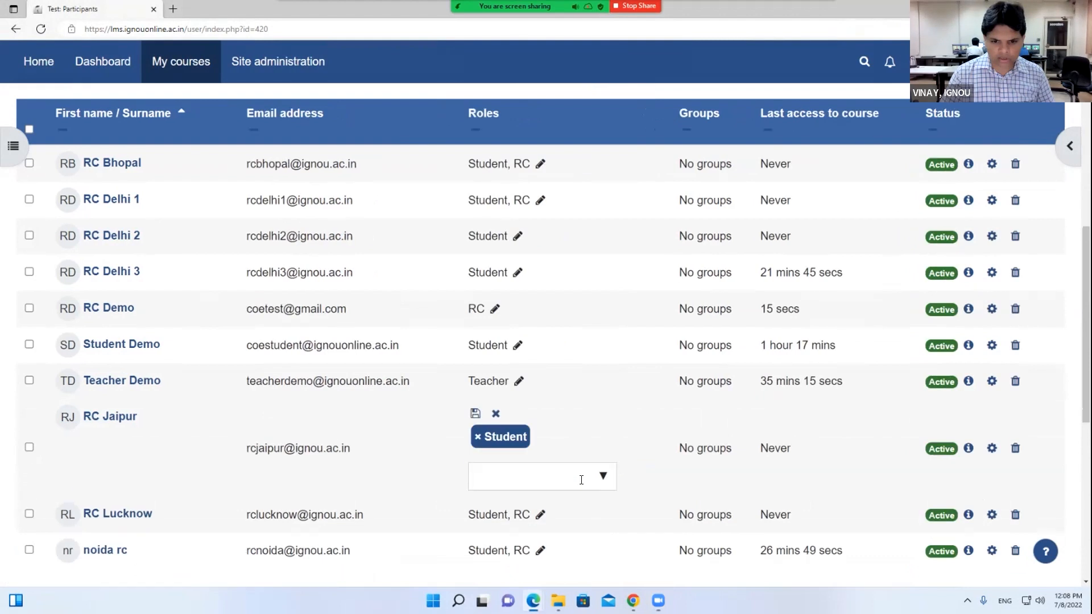
{"action": "left_click", "coordinate": [481, 438]}
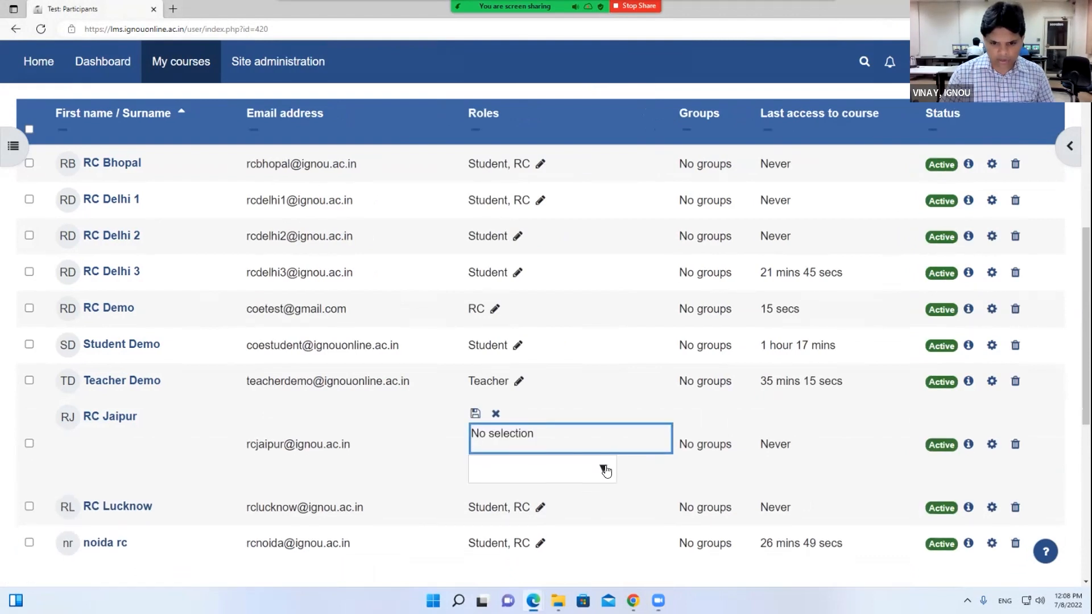
{"action": "left_click", "coordinate": [604, 470]}
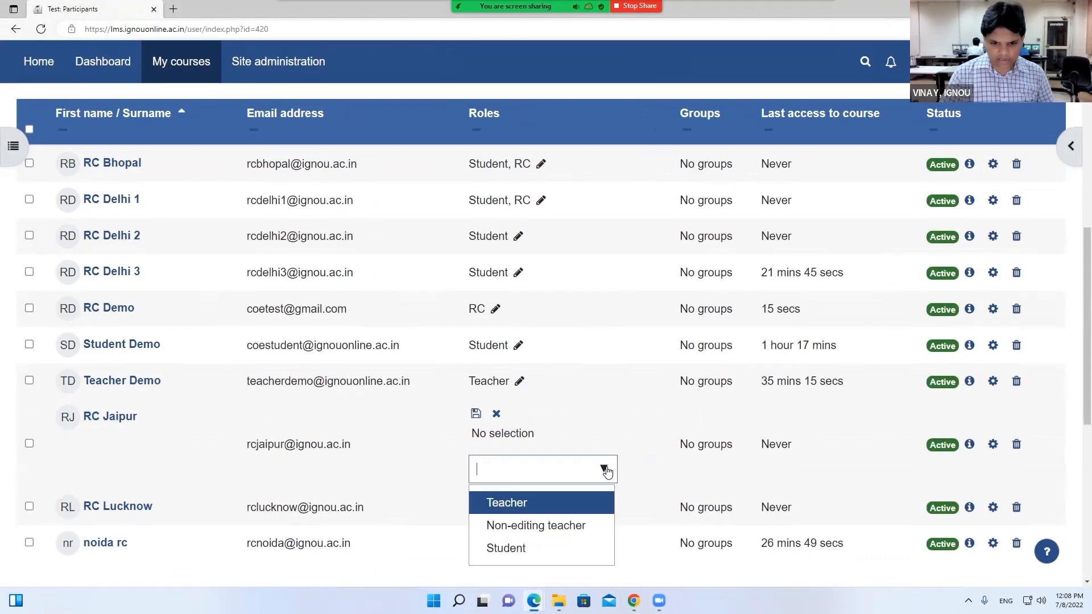
{"action": "left_click", "coordinate": [528, 505]}
{"action": "left_click", "coordinate": [476, 414]}
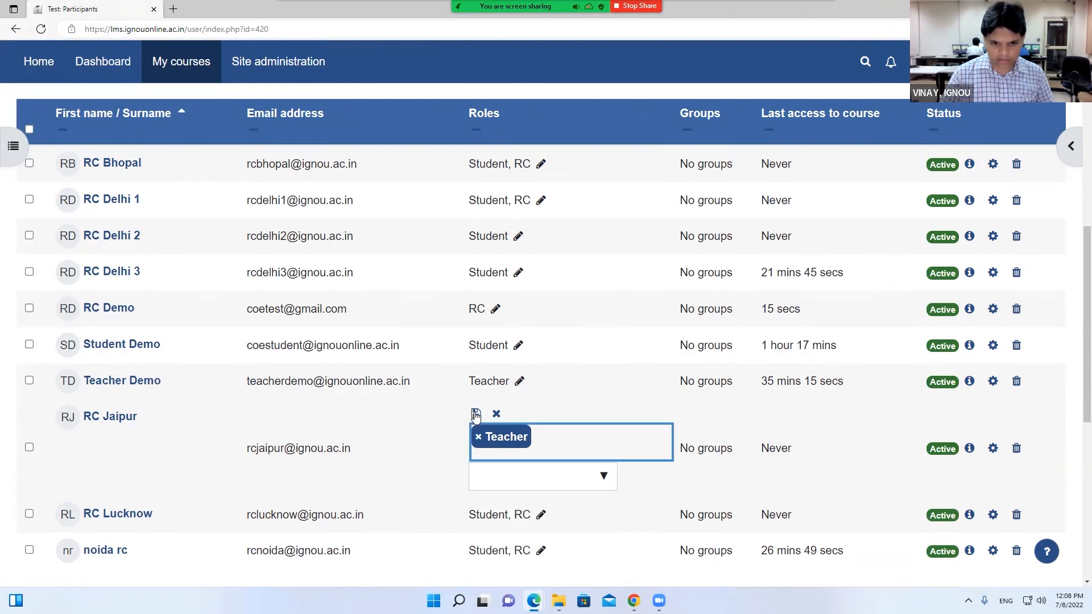
{"action": "left_click", "coordinate": [477, 415]}
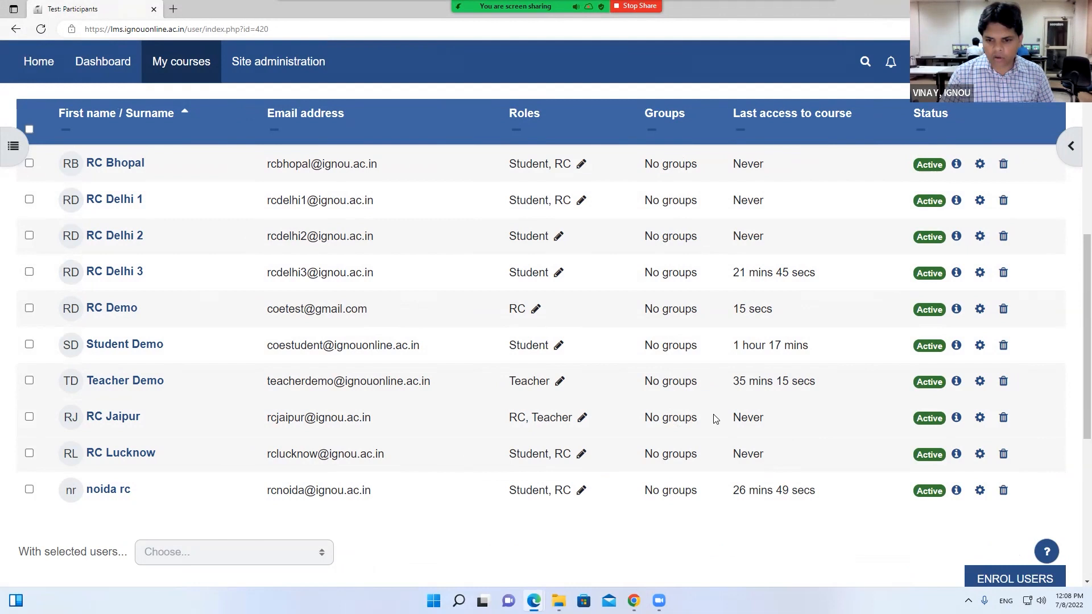
Open the Enrol users form and show its extra enrolment options
{"action": "left_click_drag", "start_coordinate": [699, 419], "coordinate": [645, 418]}
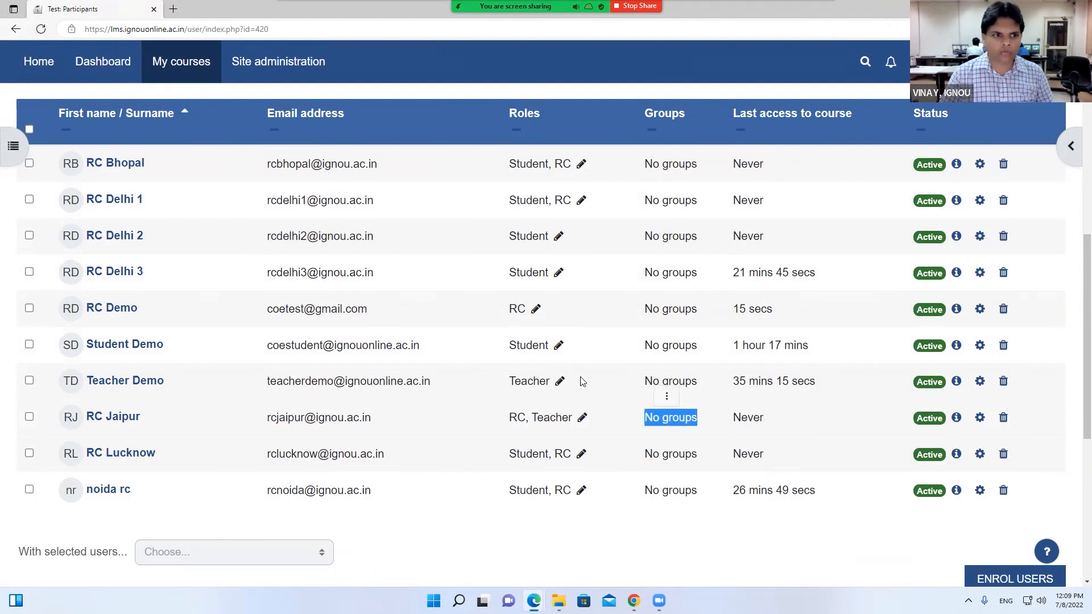
{"action": "scroll", "coordinate": [645, 415], "scroll_direction": "up", "scroll_amount": 6}
{"action": "left_click", "coordinate": [255, 202]}
{"action": "left_click", "coordinate": [321, 285]}
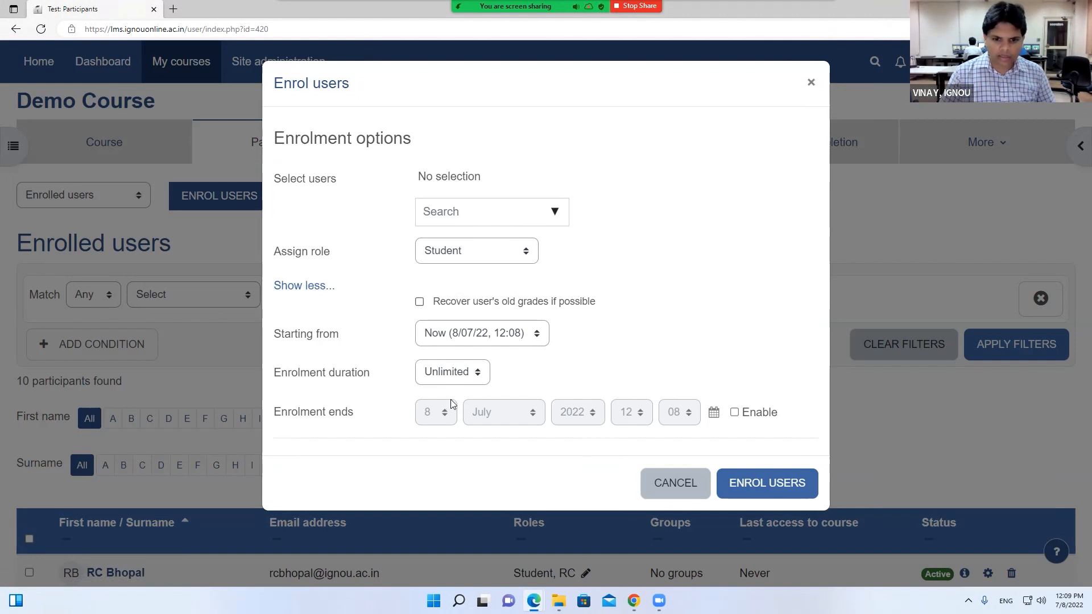
Set the new-enrolment role to Teacher, then close the Enrol users form without enrolling anyone
{"action": "left_click", "coordinate": [461, 371]}
{"action": "left_click", "coordinate": [608, 280]}
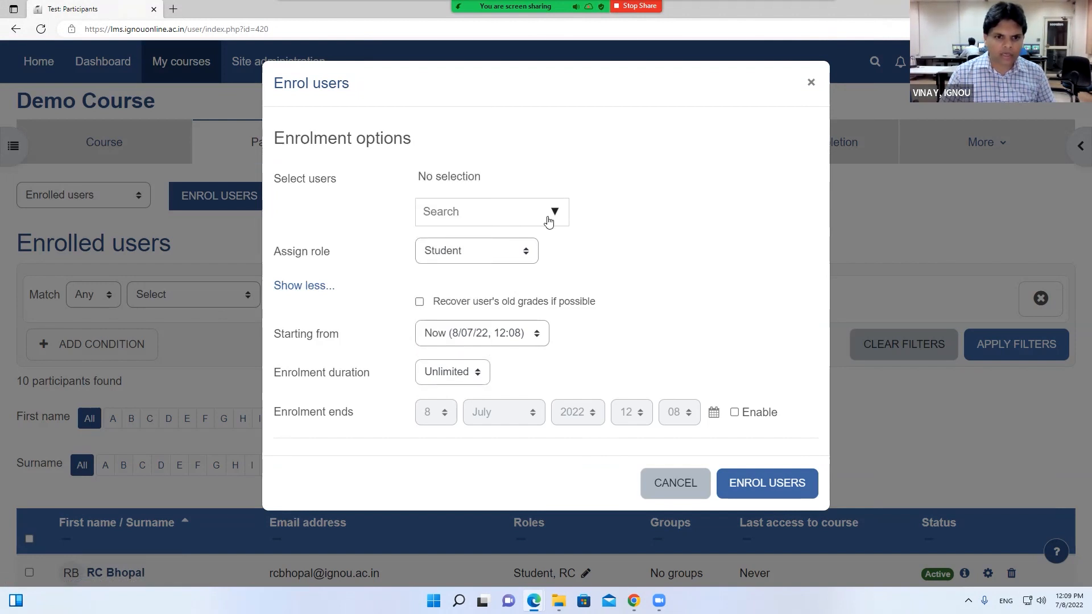
{"action": "left_click", "coordinate": [318, 287]}
{"action": "left_click", "coordinate": [322, 287]}
{"action": "left_click", "coordinate": [508, 251]}
{"action": "left_click", "coordinate": [498, 273]}
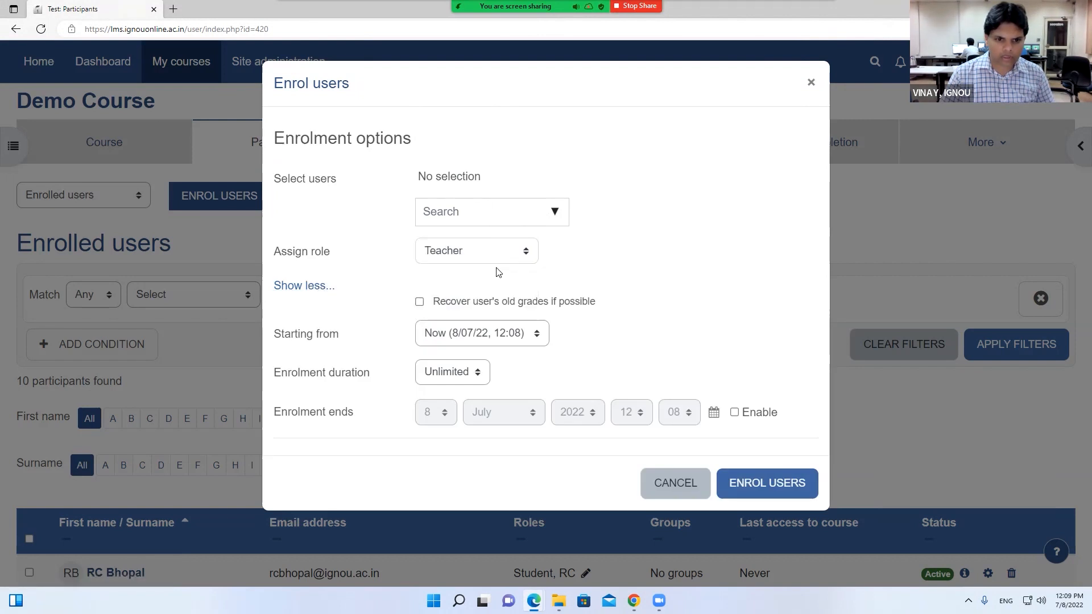
{"action": "left_click", "coordinate": [521, 215]}
{"action": "type", "text": "r"}
{"action": "key", "text": "Escape"}
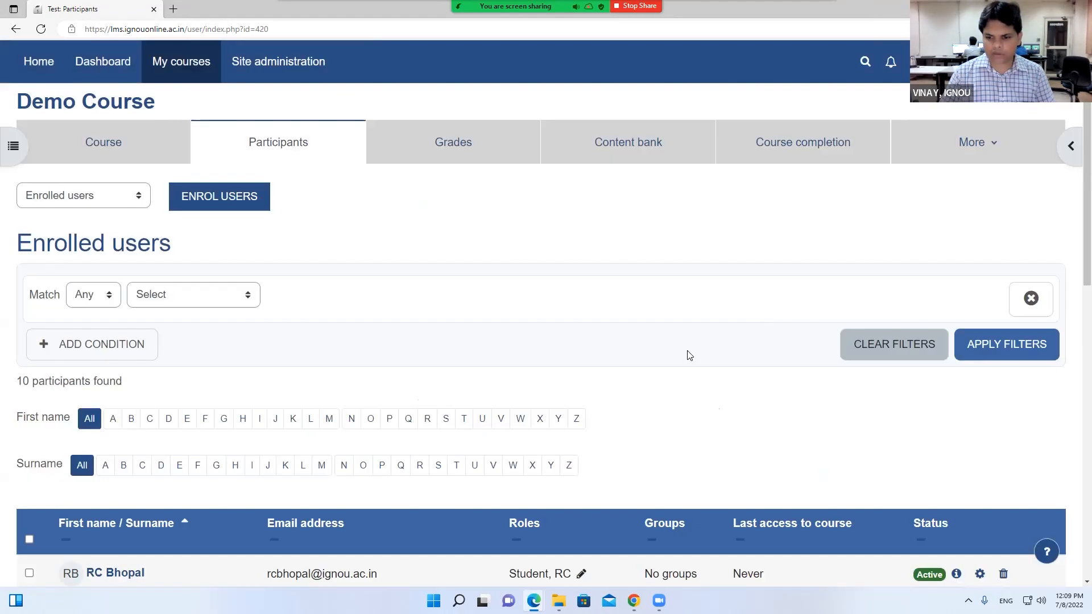
Set RC Jaipur's enrolment to Active for 15 days, then cancel without saving
{"action": "scroll", "coordinate": [687, 356], "scroll_direction": "down", "scroll_amount": 4}
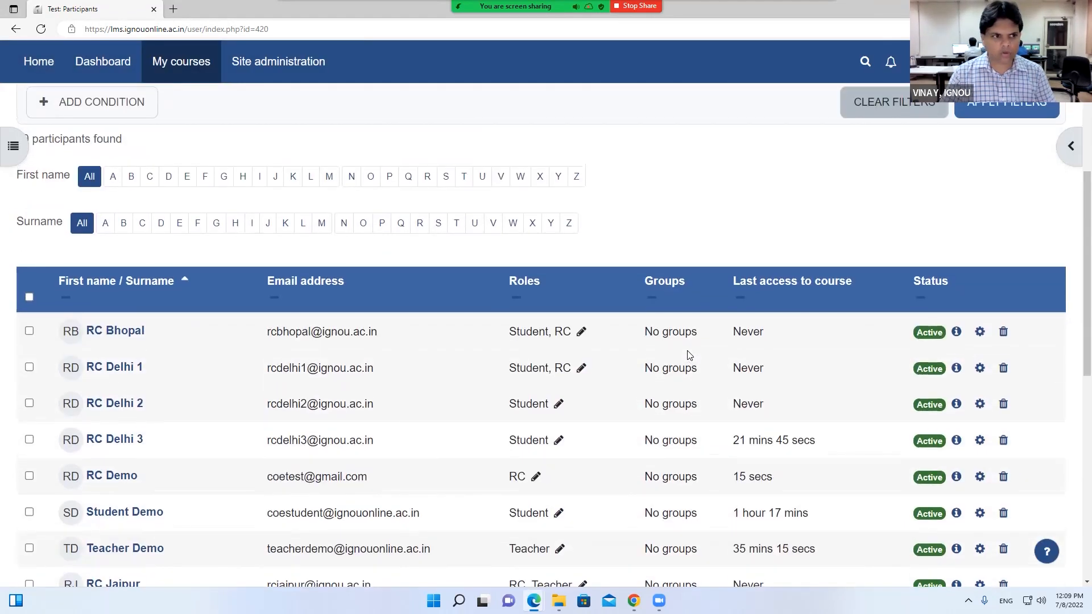
{"action": "scroll", "coordinate": [688, 358], "scroll_direction": "up", "scroll_amount": 2}
{"action": "scroll", "coordinate": [665, 369], "scroll_direction": "down", "scroll_amount": 5}
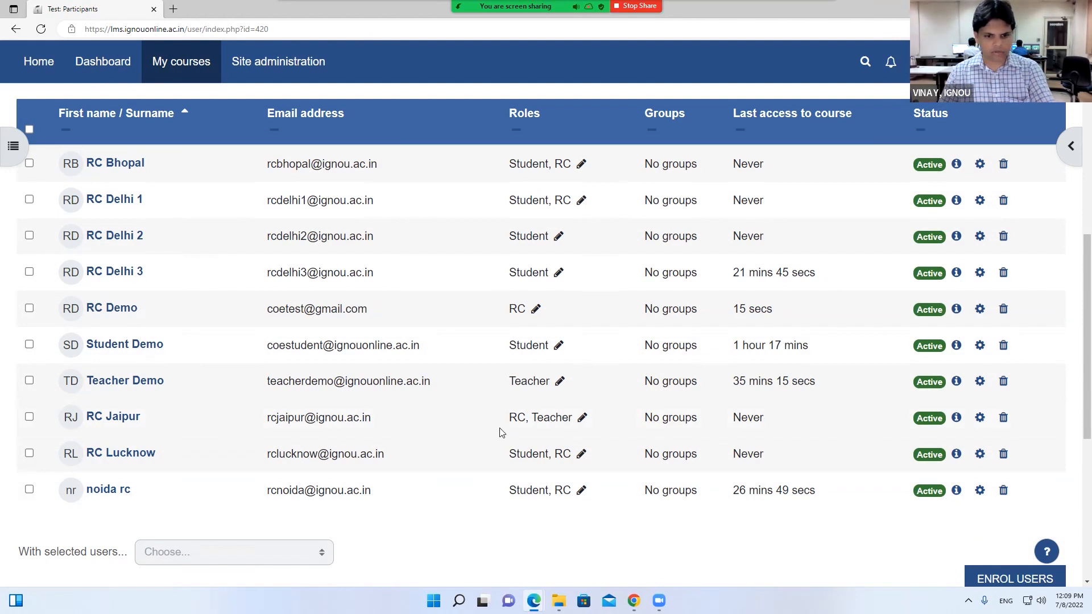
{"action": "left_click", "coordinate": [979, 417]}
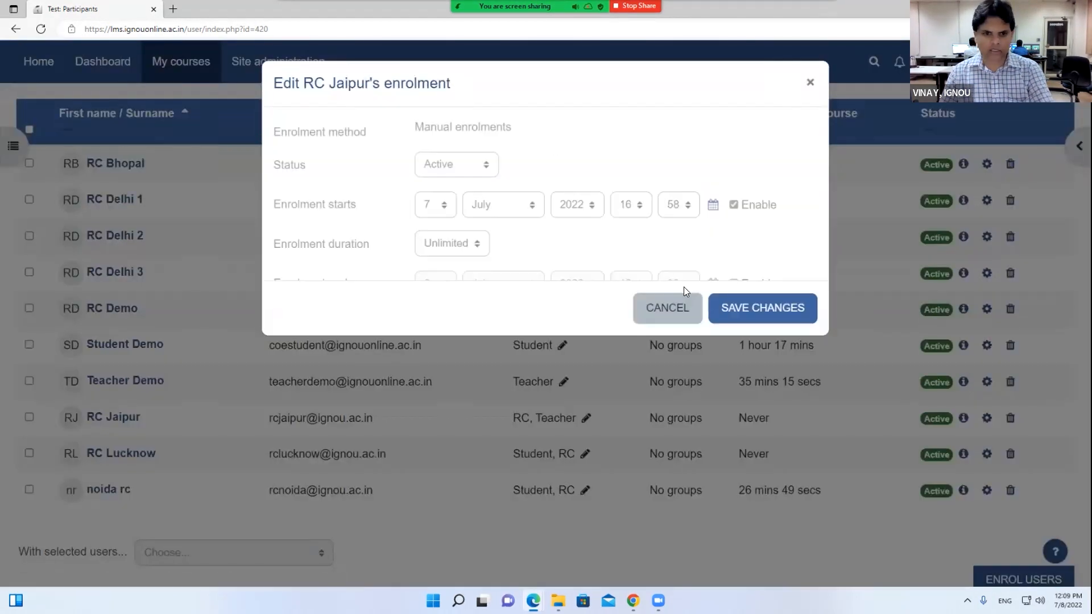
{"action": "left_click", "coordinate": [451, 164]}
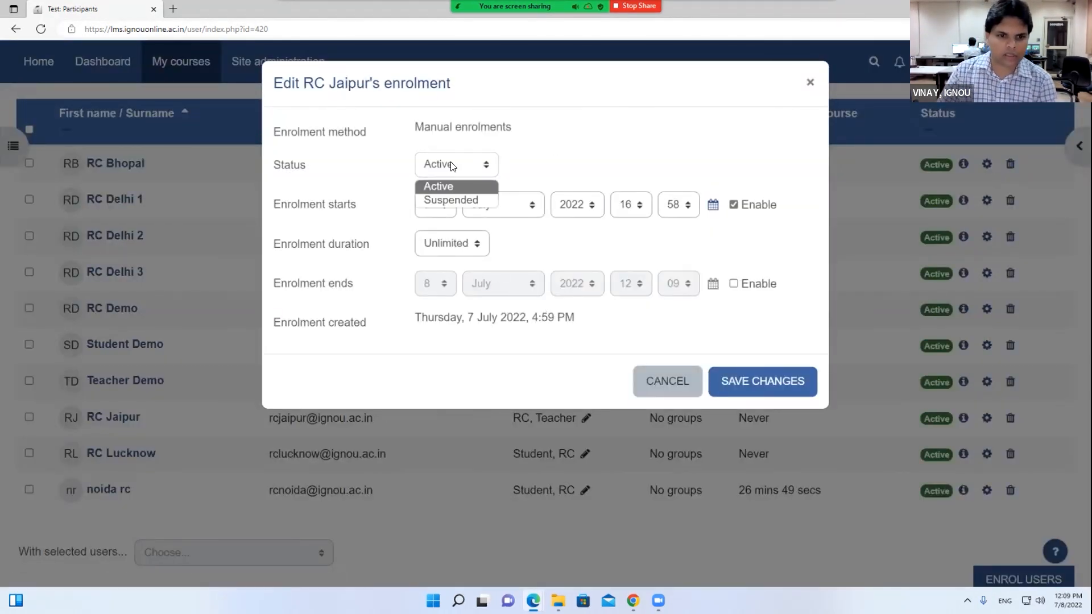
{"action": "left_click", "coordinate": [452, 185]}
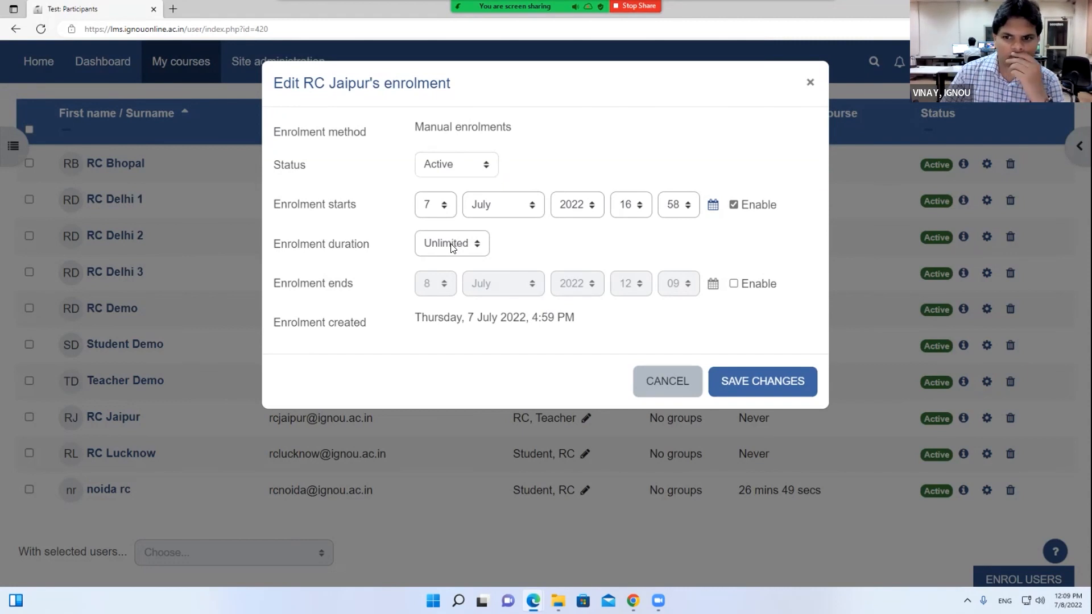
{"action": "left_click", "coordinate": [453, 247]}
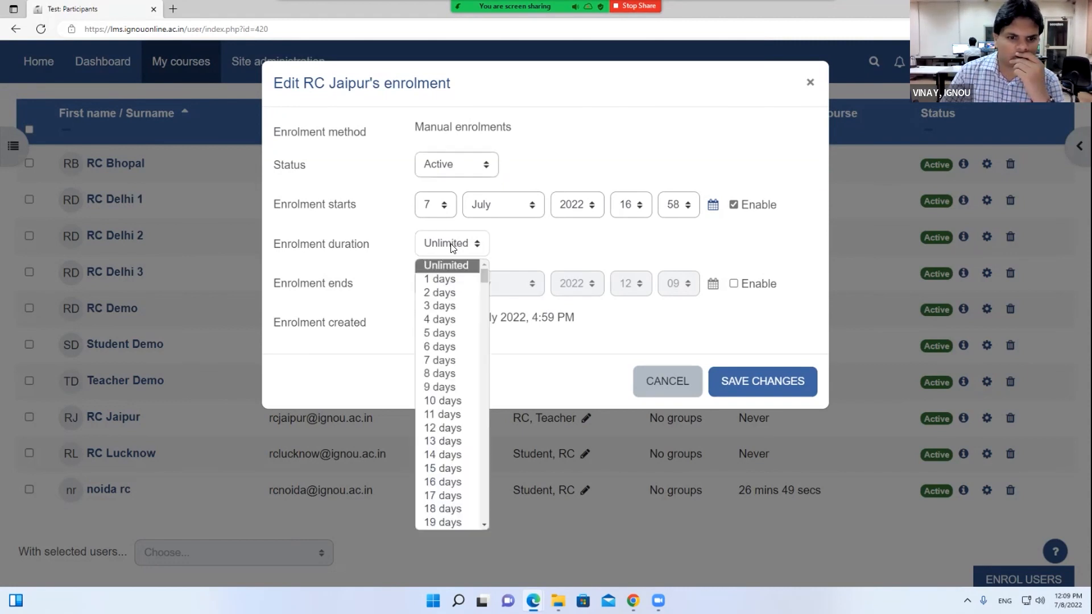
{"action": "left_click", "coordinate": [443, 469]}
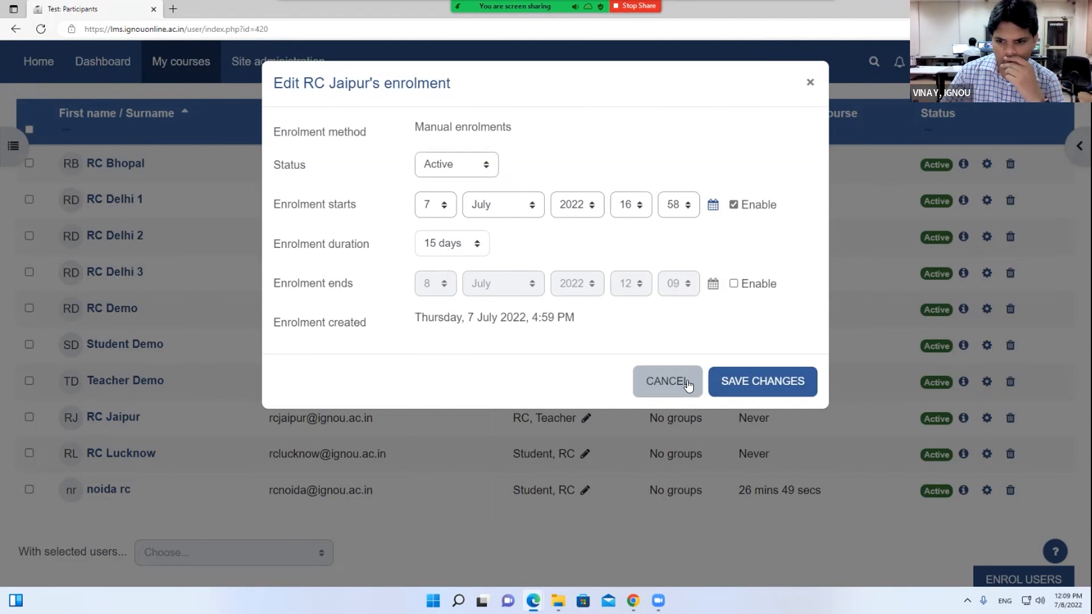
{"action": "left_click", "coordinate": [690, 383]}
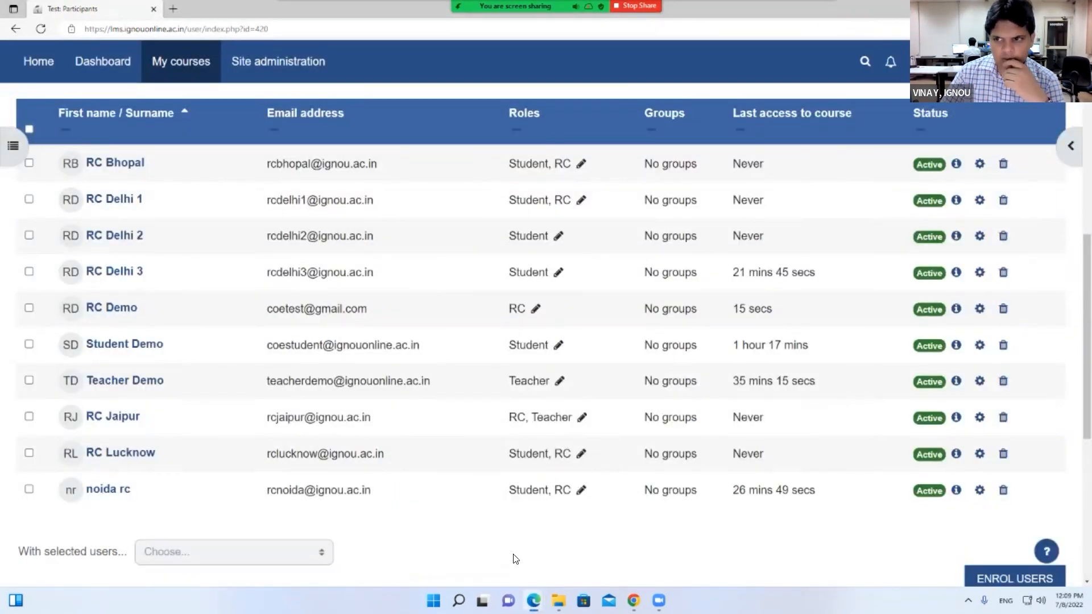
Open MMPC-001 under MBAOL Semester-1 and view its participants list
{"action": "mouse_move", "coordinate": [533, 601]}
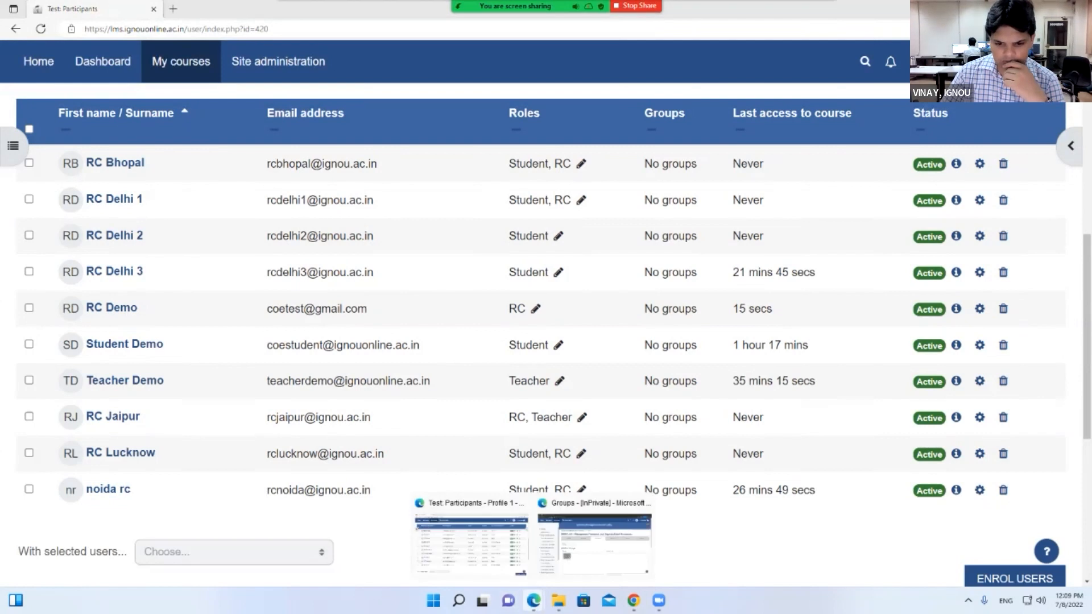
{"action": "left_click", "coordinate": [594, 558]}
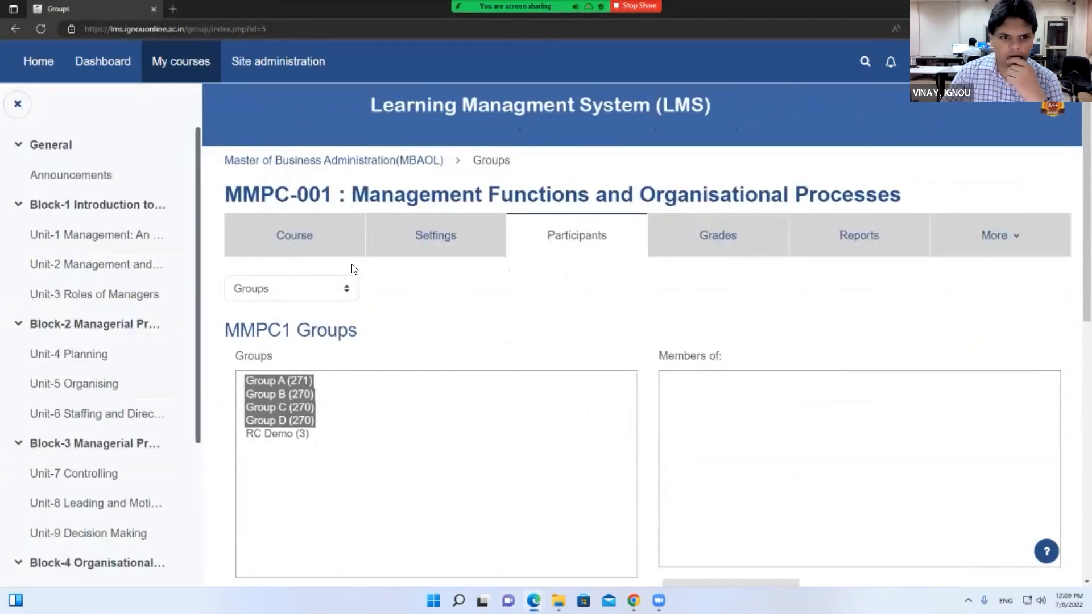
{"action": "left_click", "coordinate": [398, 162]}
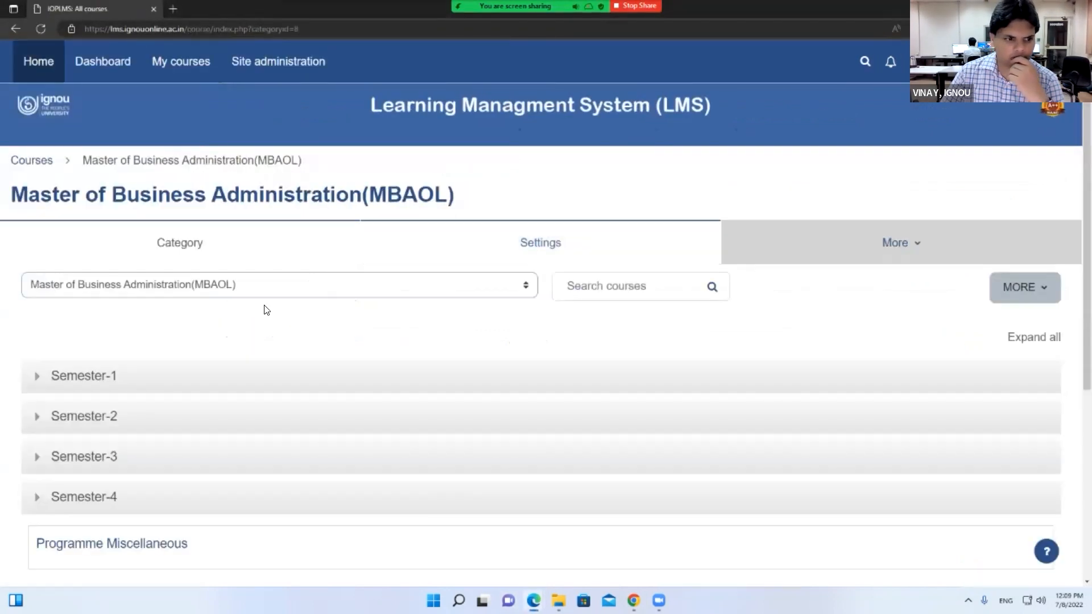
{"action": "left_click", "coordinate": [49, 373]}
{"action": "left_click", "coordinate": [88, 420]}
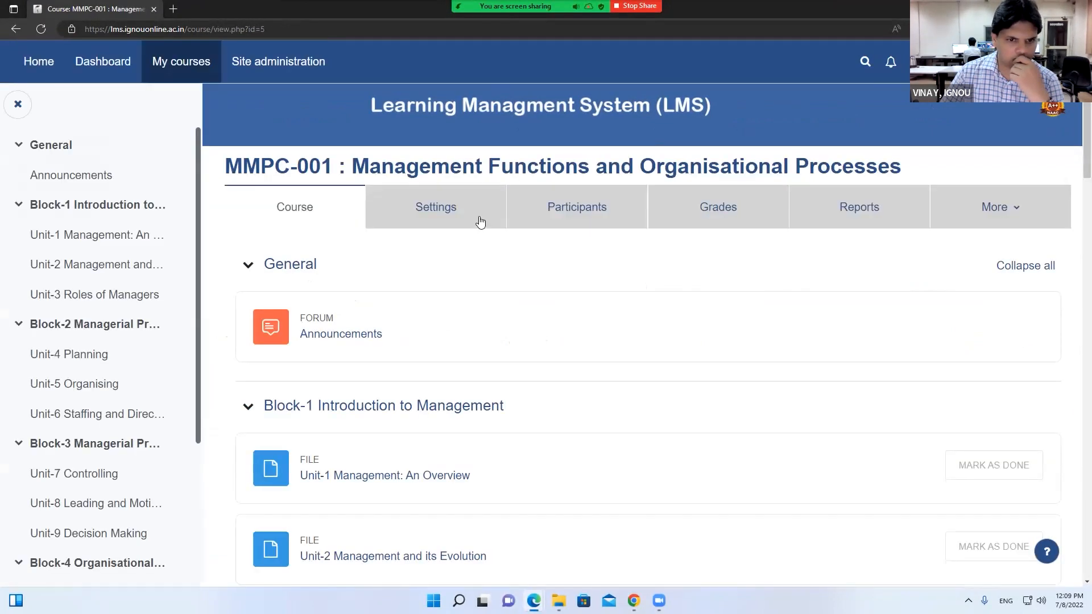
{"action": "left_click", "coordinate": [574, 213]}
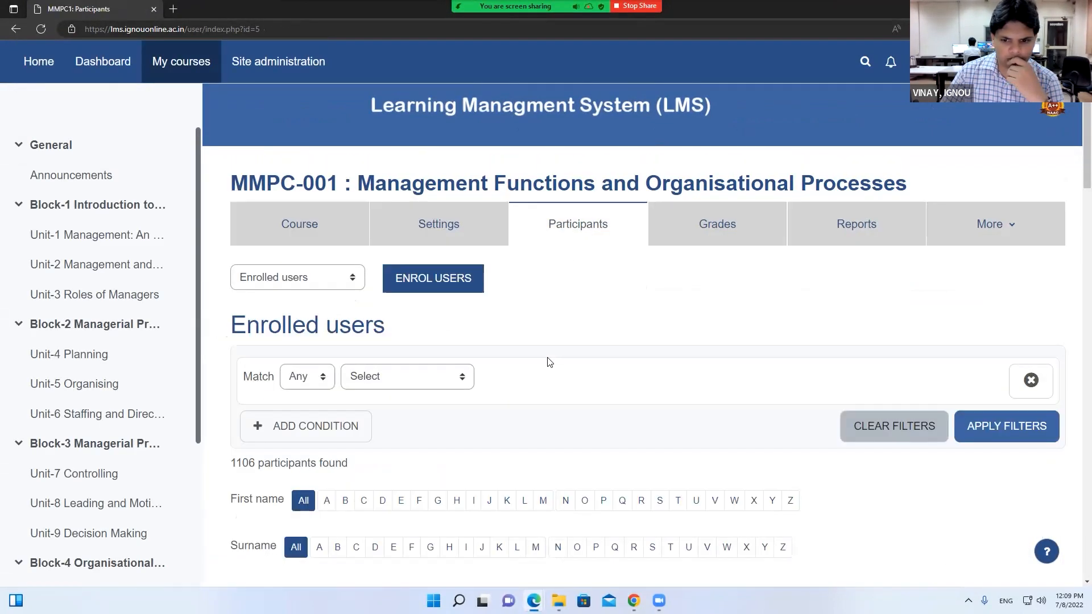
{"action": "scroll", "coordinate": [546, 360], "scroll_direction": "down", "scroll_amount": 8}
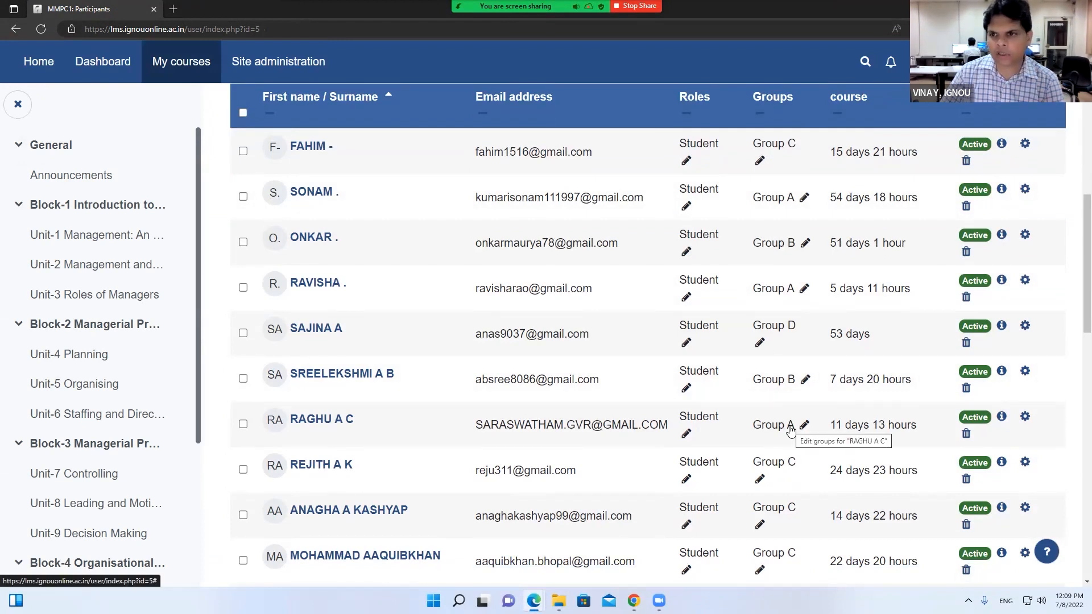
{"action": "scroll", "coordinate": [790, 430], "scroll_direction": "up", "scroll_amount": 3}
{"action": "scroll", "coordinate": [790, 430], "scroll_direction": "down", "scroll_amount": 4}
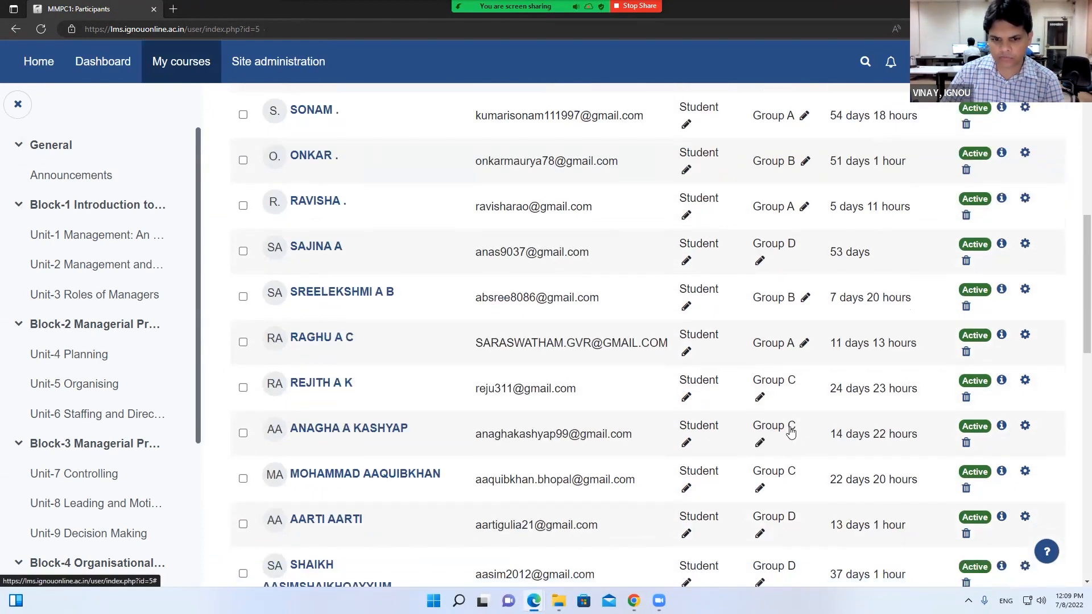
{"action": "scroll", "coordinate": [395, 183], "scroll_direction": "up", "scroll_amount": 8}
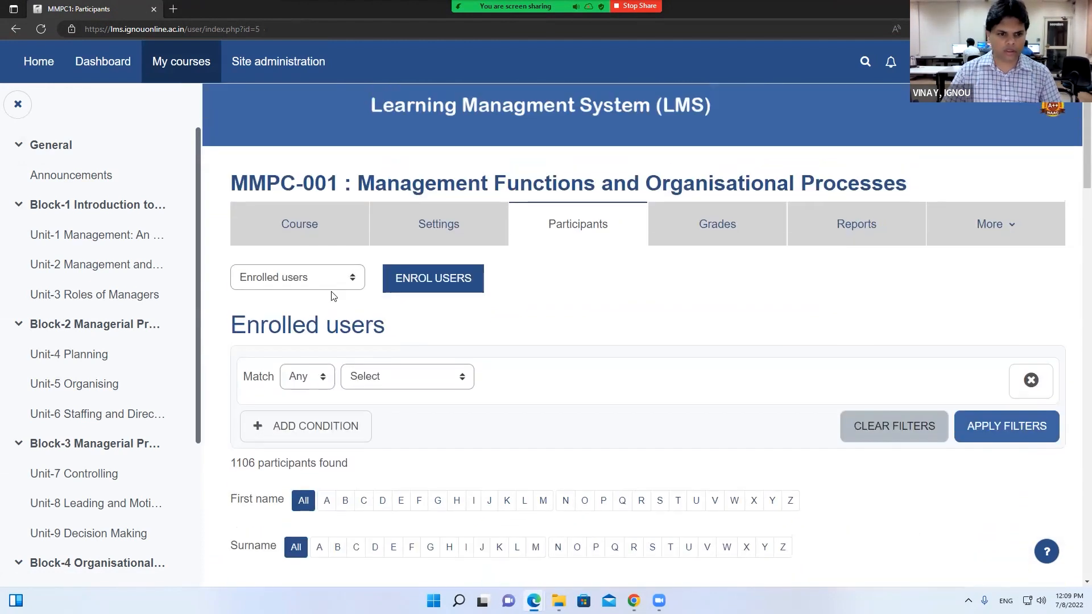
Filter the MMPC-001 participants by the keyword 'rc'
{"action": "left_click", "coordinate": [374, 377]}
{"action": "left_click", "coordinate": [377, 409]}
{"action": "left_click", "coordinate": [523, 384]}
{"action": "type", "text": "r"}
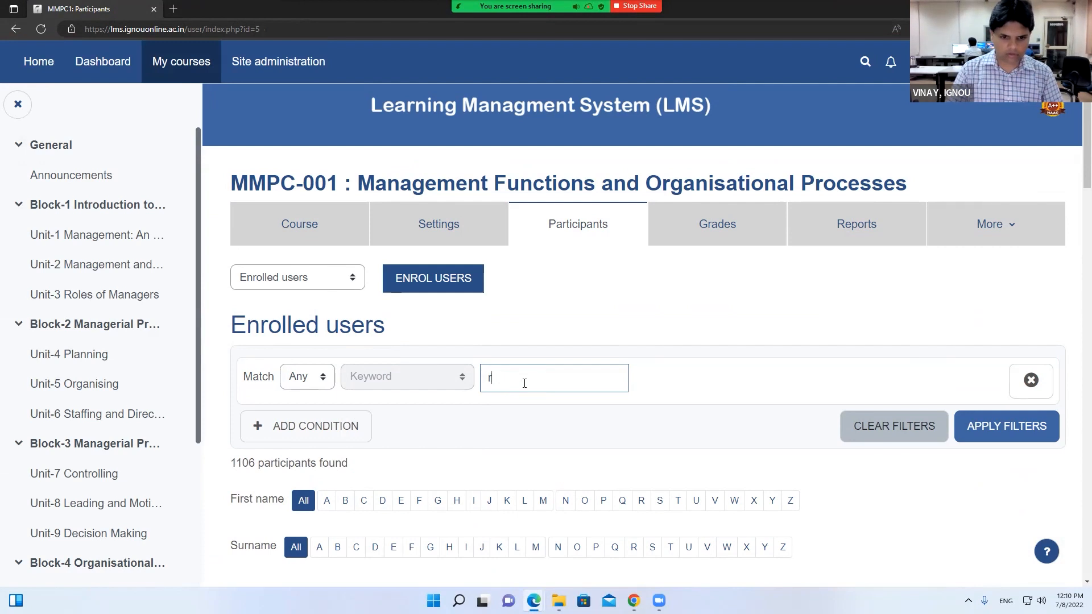
{"action": "type", "text": "c"}
{"action": "key", "text": "Return"}
{"action": "left_click", "coordinate": [967, 421]}
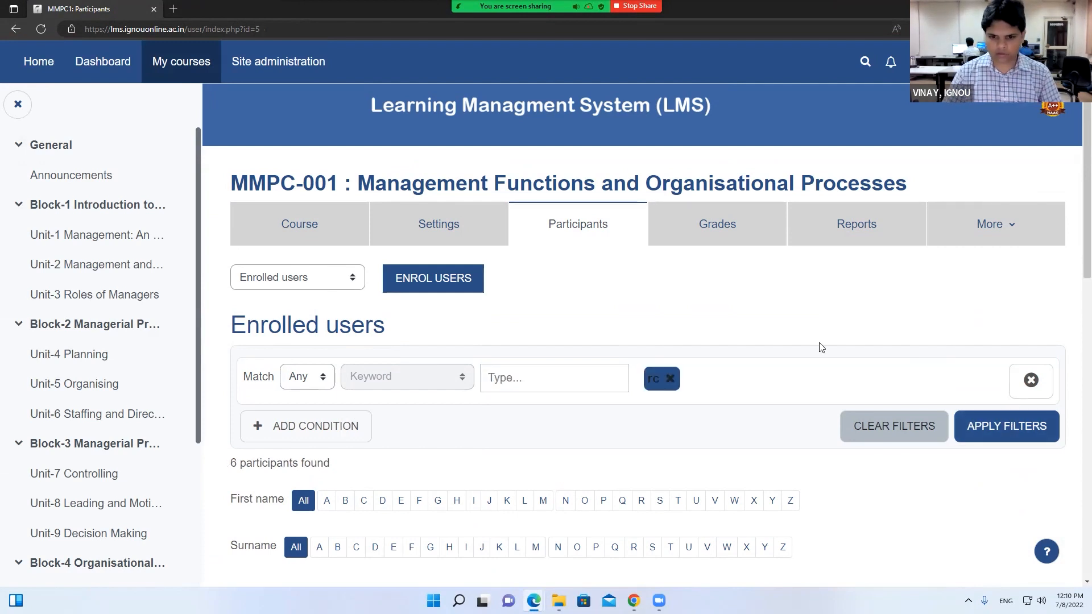
{"action": "scroll", "coordinate": [820, 347], "scroll_direction": "down", "scroll_amount": 5}
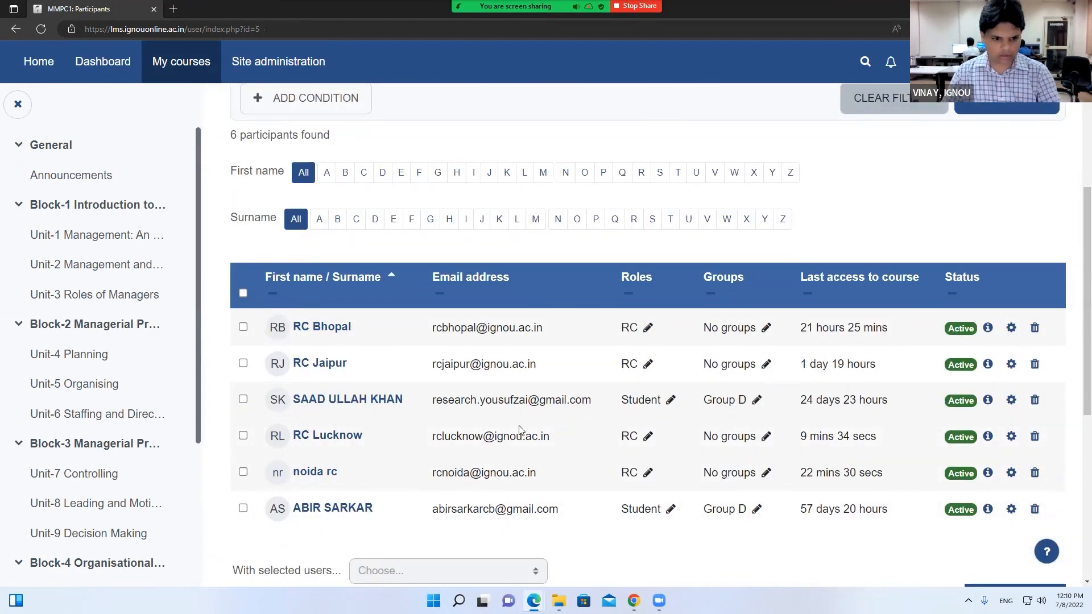
Add RC Jaipur to the RC Demo group and save
{"action": "left_click", "coordinate": [766, 364]}
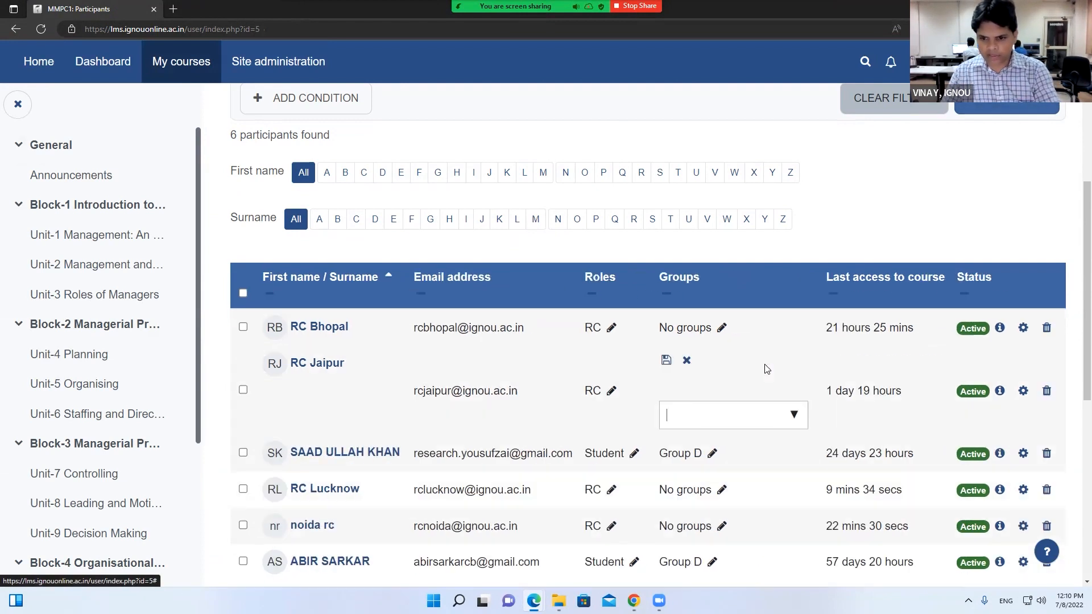
{"action": "left_click", "coordinate": [796, 416]}
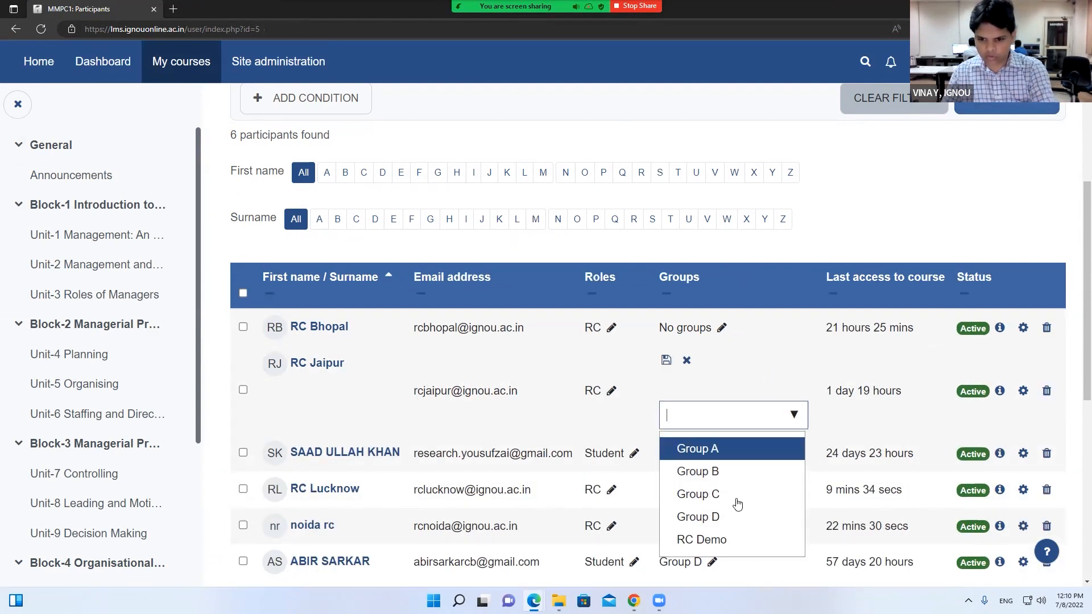
{"action": "left_click", "coordinate": [718, 541]}
{"action": "left_click", "coordinate": [668, 361]}
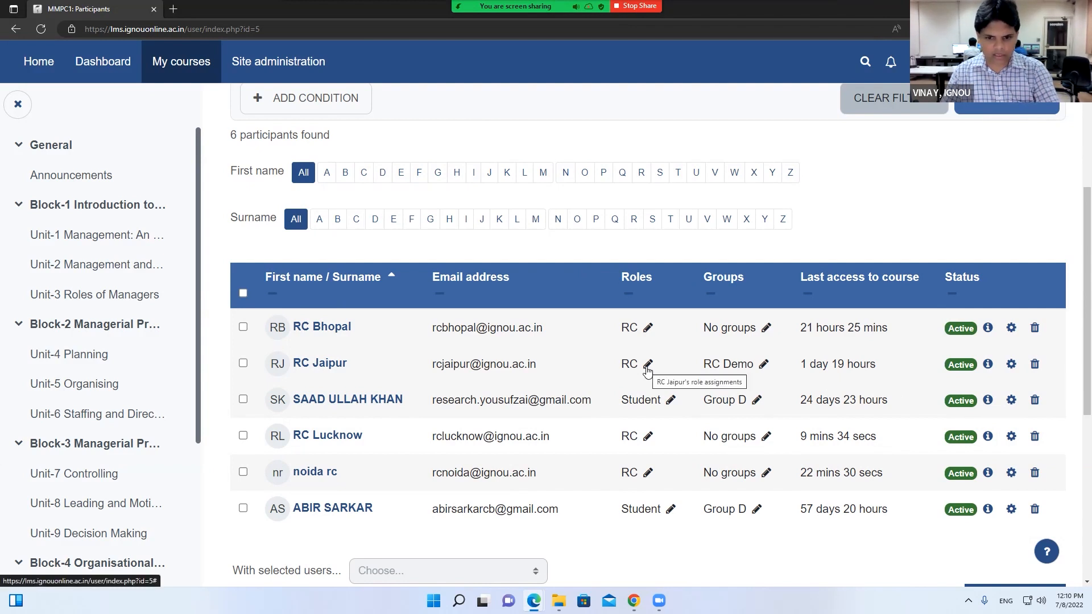
Give RC Jaipur the Teacher role alongside RC and save
{"action": "left_click", "coordinate": [648, 364]}
{"action": "left_click", "coordinate": [715, 442]}
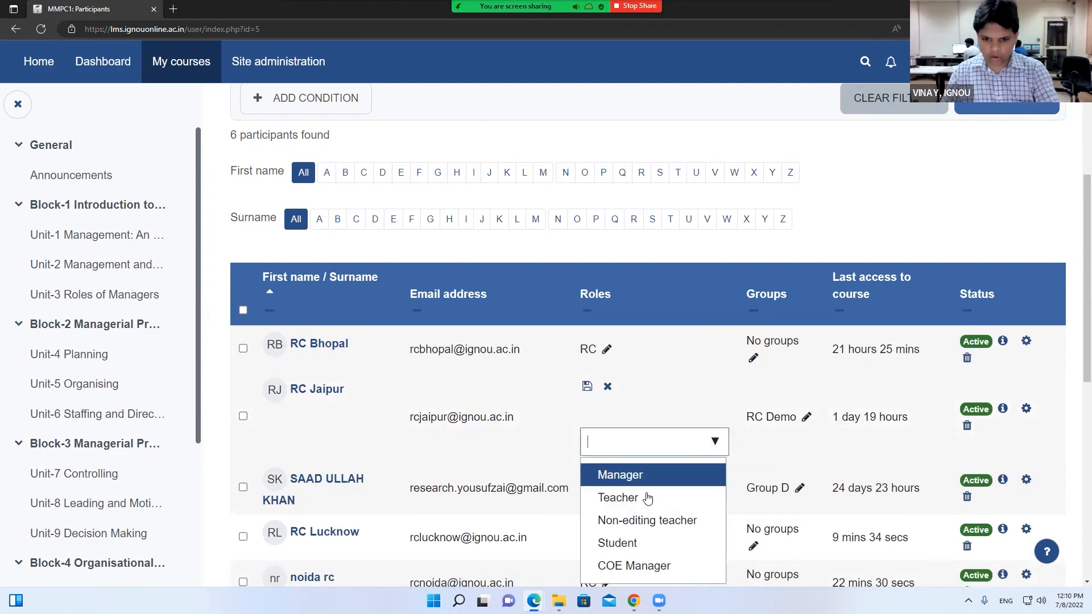
{"action": "left_click", "coordinate": [639, 497]}
{"action": "left_click", "coordinate": [589, 389]}
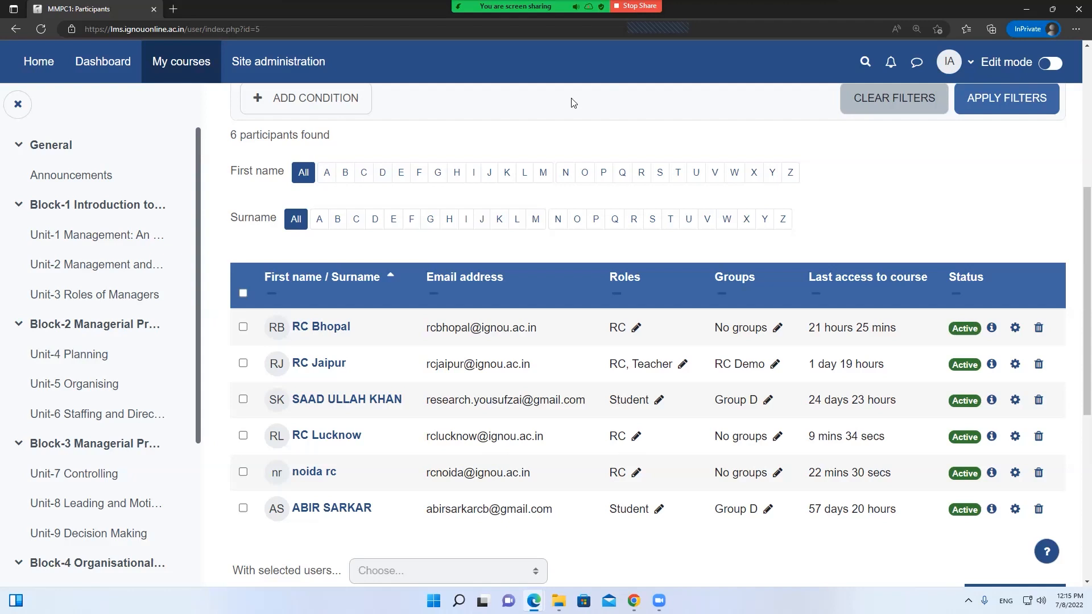
{"action": "scroll", "coordinate": [571, 106], "scroll_direction": "up", "scroll_amount": 6}
Go to the Dashboard's Master of Arts (MHDOL) category and expand its First Year courses
{"action": "left_click", "coordinate": [256, 69]}
{"action": "left_click", "coordinate": [180, 61]}
{"action": "left_click", "coordinate": [89, 75]}
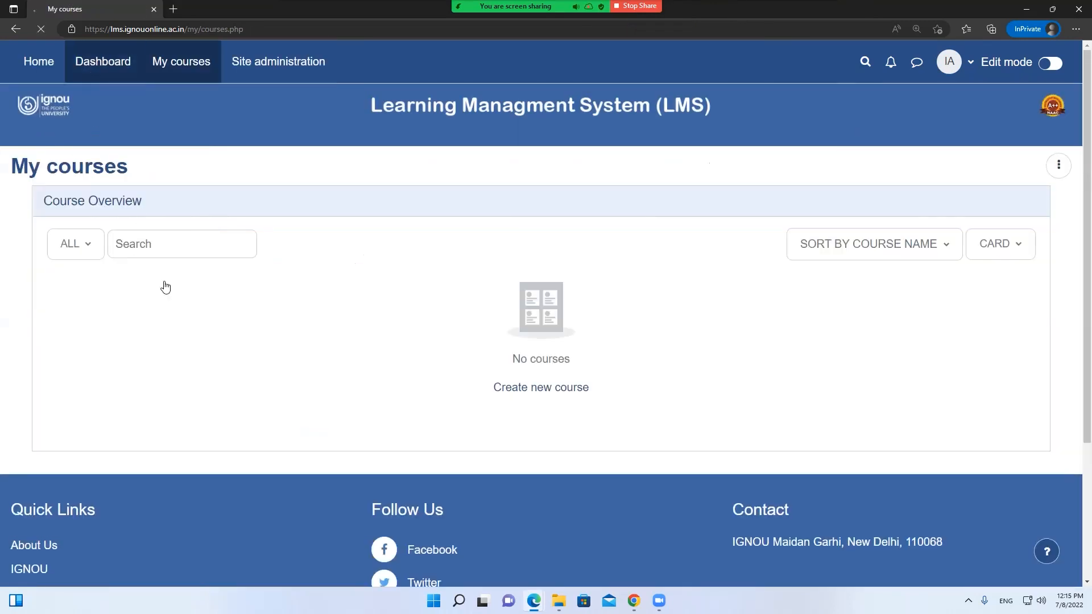
{"action": "scroll", "coordinate": [317, 322], "scroll_direction": "down", "scroll_amount": 7}
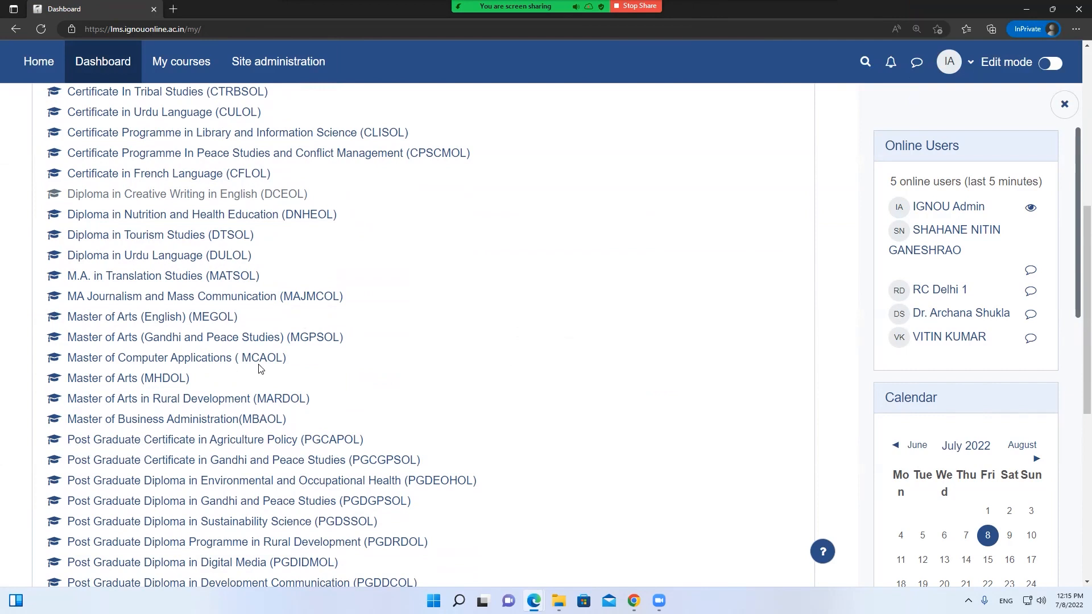
{"action": "left_click", "coordinate": [153, 379]}
{"action": "left_click", "coordinate": [47, 430]}
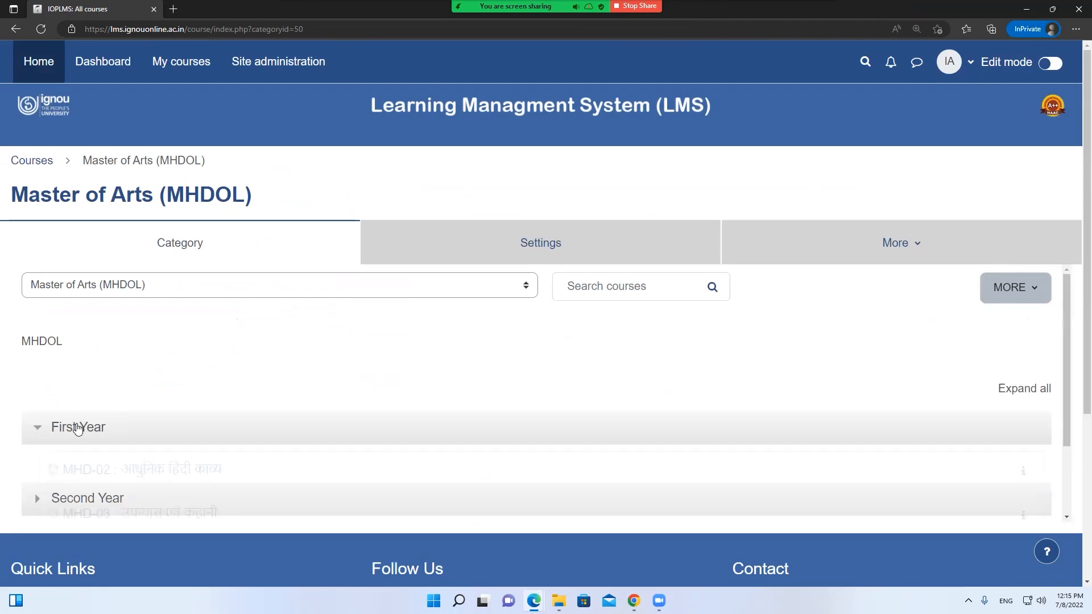
{"action": "scroll", "coordinate": [210, 415], "scroll_direction": "down", "scroll_amount": 4}
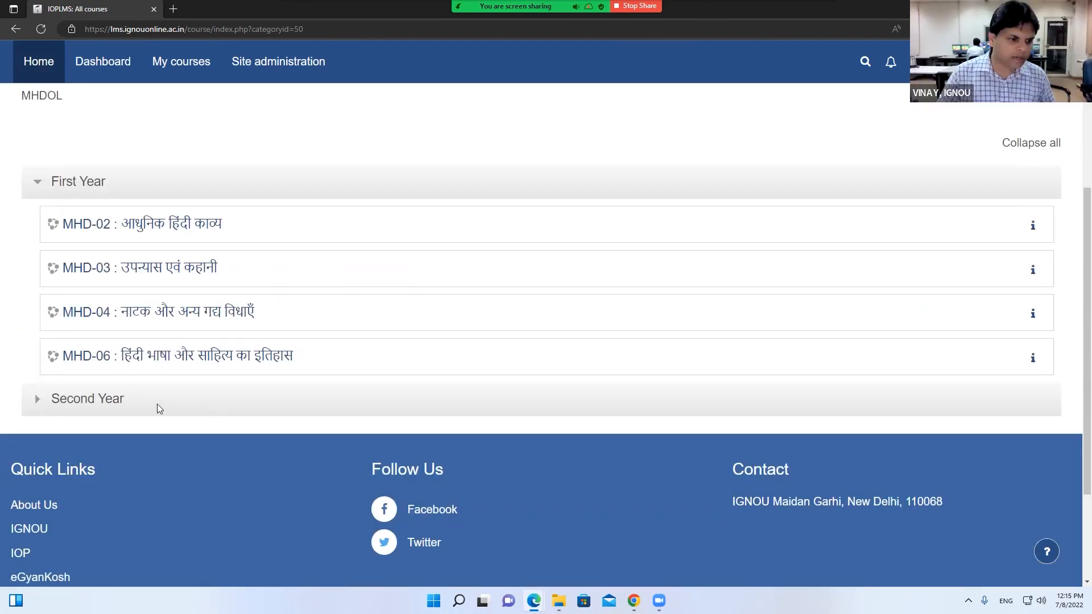
Return to the MHDOL category, expand First Year and open MHD-02
{"action": "left_click", "coordinate": [94, 400]}
{"action": "right_click", "coordinate": [345, 245]}
{"action": "left_click", "coordinate": [369, 248]}
{"action": "left_click", "coordinate": [16, 29]}
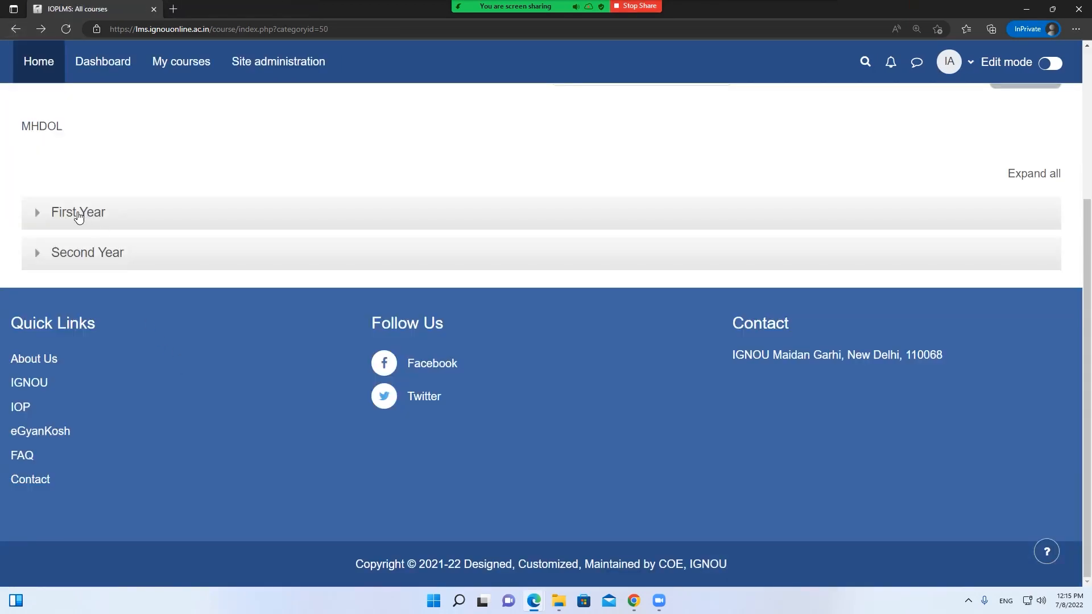
{"action": "left_click", "coordinate": [38, 214]}
{"action": "left_click", "coordinate": [103, 257]}
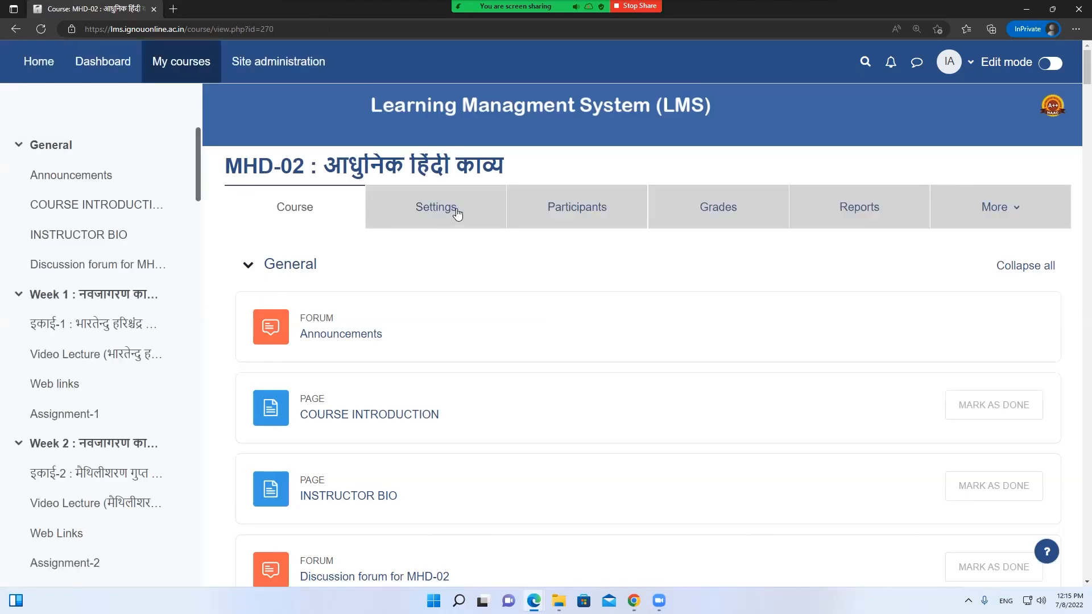
Filter MHD-02 participants by the Manager, COE Manager and RC roles and apply
{"action": "left_click", "coordinate": [401, 381]}
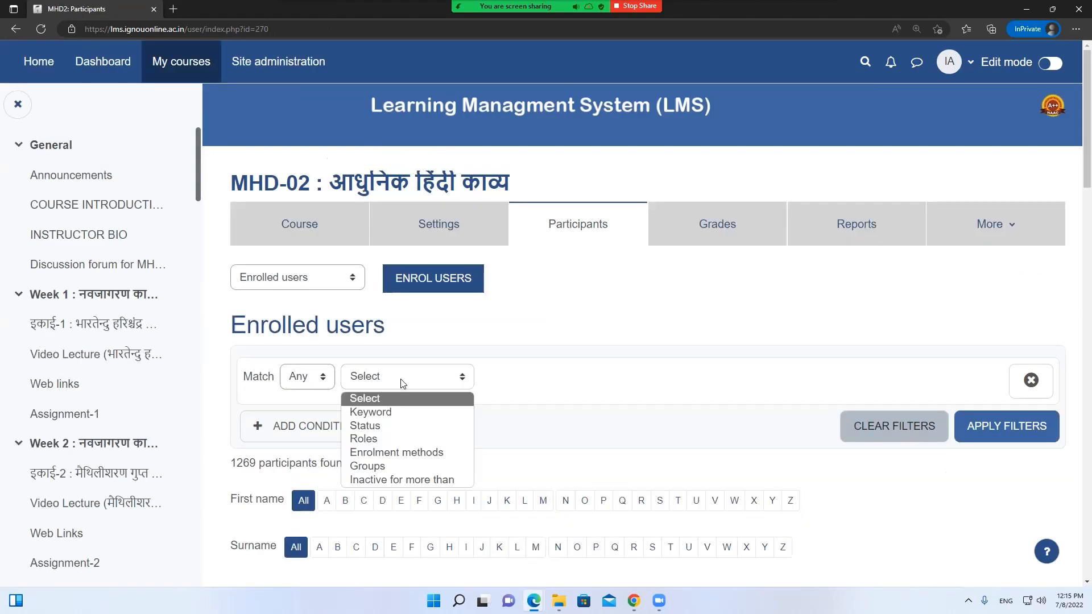
{"action": "left_click", "coordinate": [387, 439]}
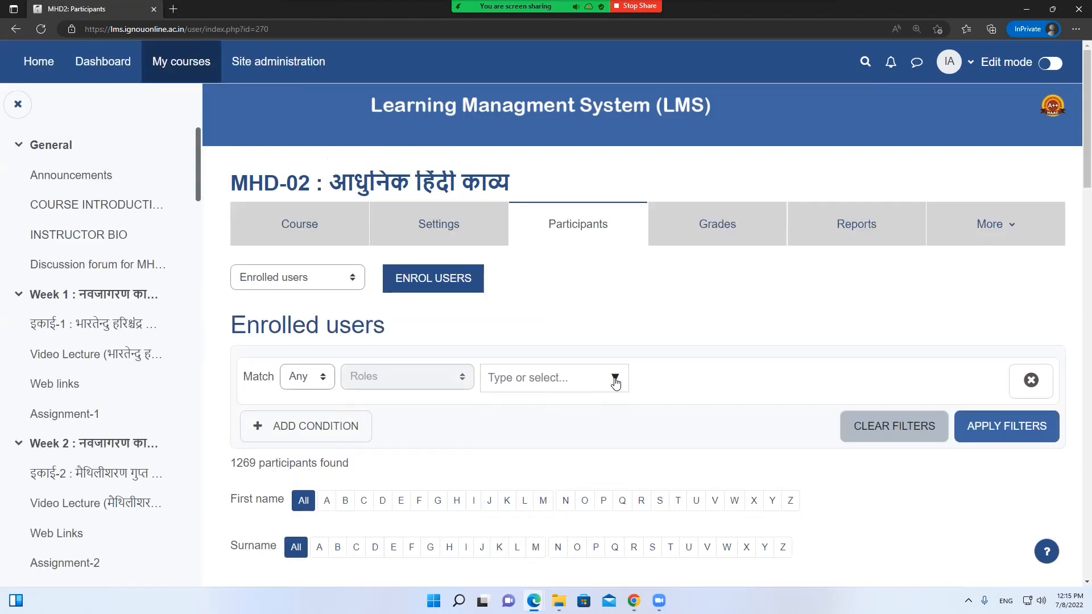
{"action": "left_click", "coordinate": [615, 383]}
{"action": "scroll", "coordinate": [626, 409], "scroll_direction": "down", "scroll_amount": 5}
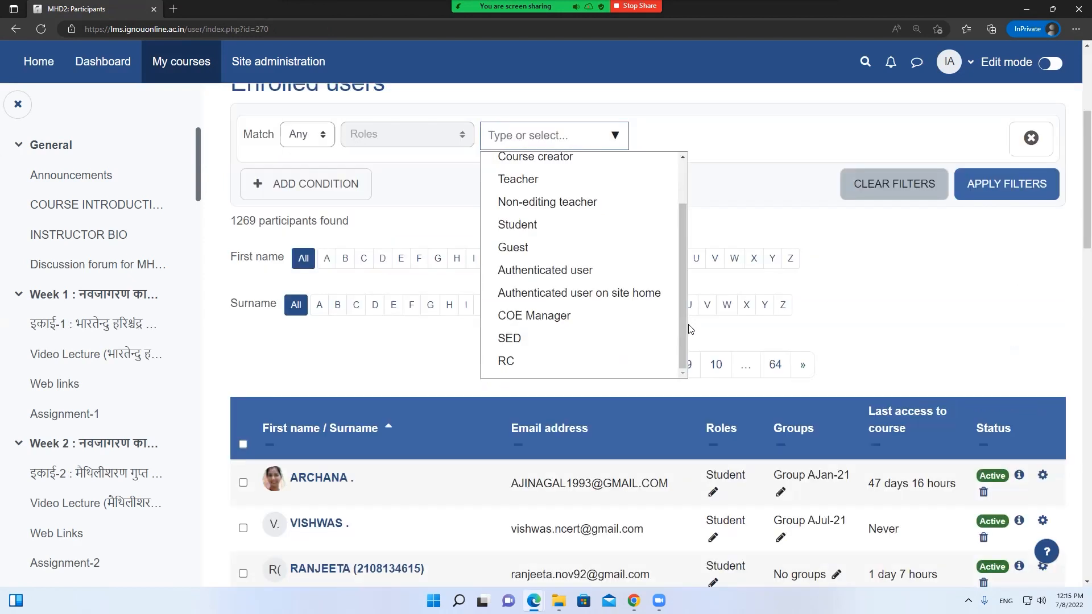
{"action": "scroll", "coordinate": [690, 329], "scroll_direction": "down", "scroll_amount": 2}
{"action": "scroll", "coordinate": [575, 262], "scroll_direction": "up", "scroll_amount": 2}
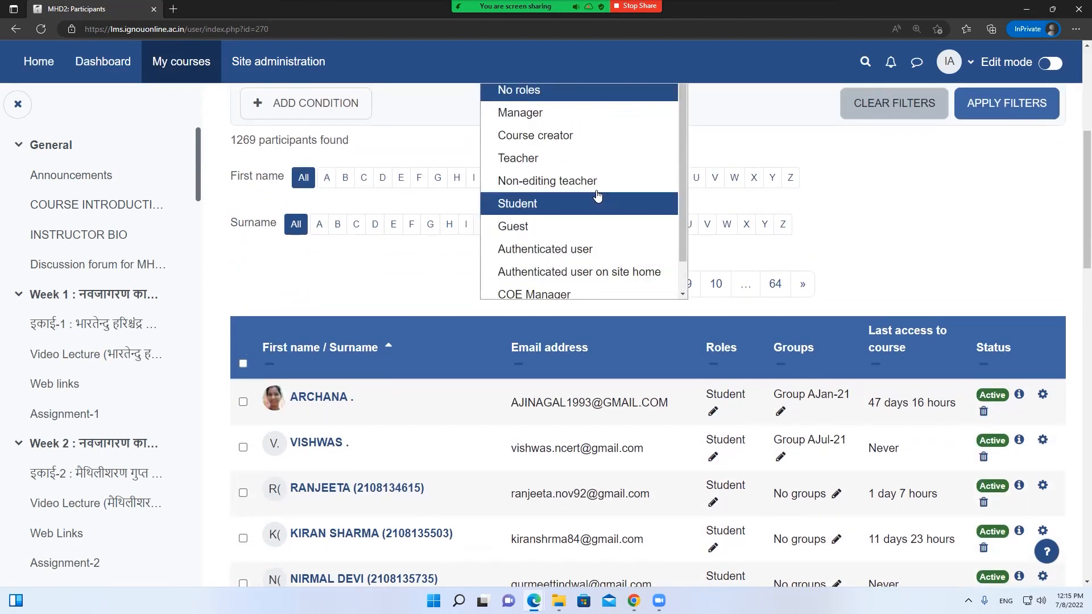
{"action": "scroll", "coordinate": [561, 239], "scroll_direction": "down", "scroll_amount": 1}
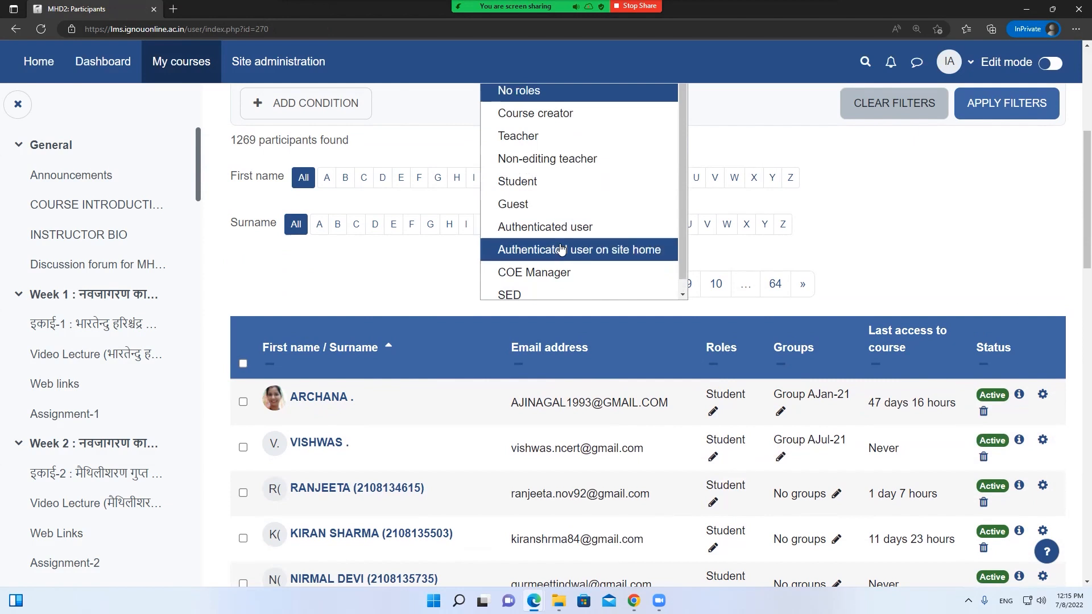
{"action": "left_click", "coordinate": [551, 257]}
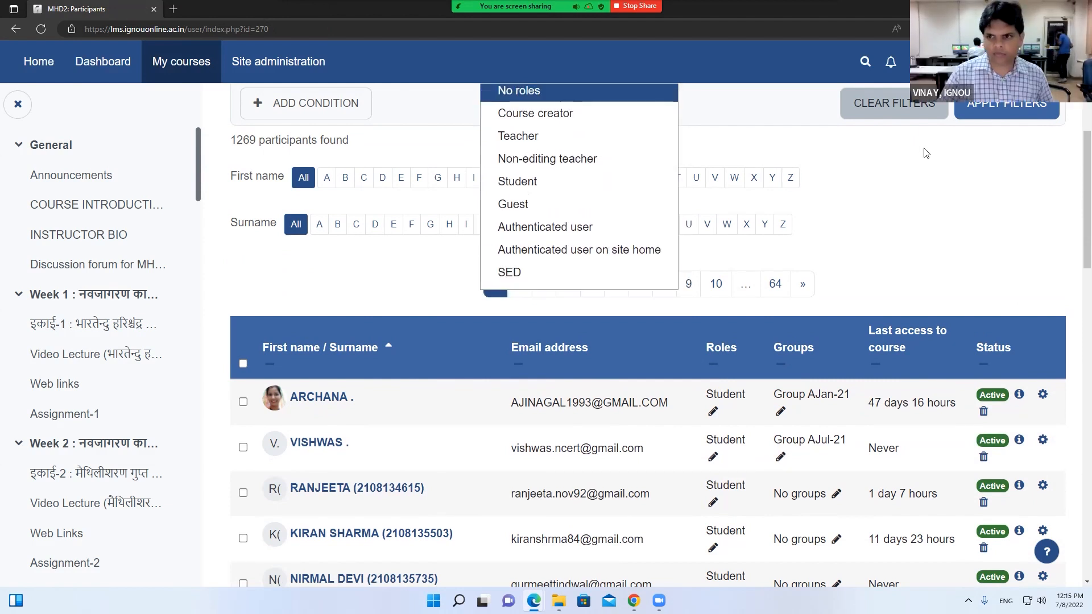
{"action": "left_click", "coordinate": [994, 115]}
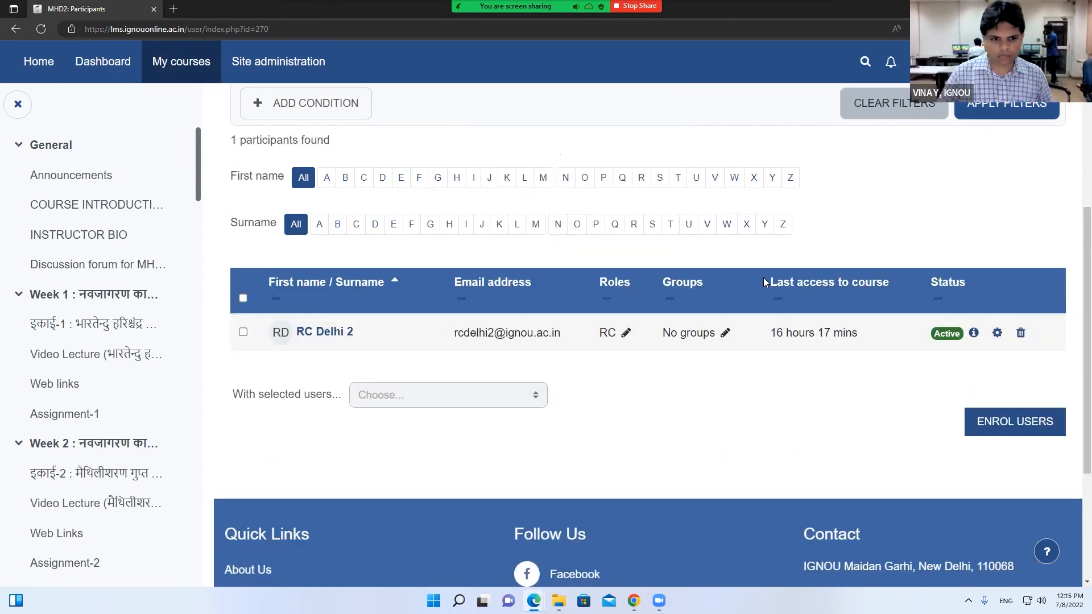
Review the single matching participant, then go to the MHD-02 course page
{"action": "scroll", "coordinate": [537, 393], "scroll_direction": "up", "scroll_amount": 3}
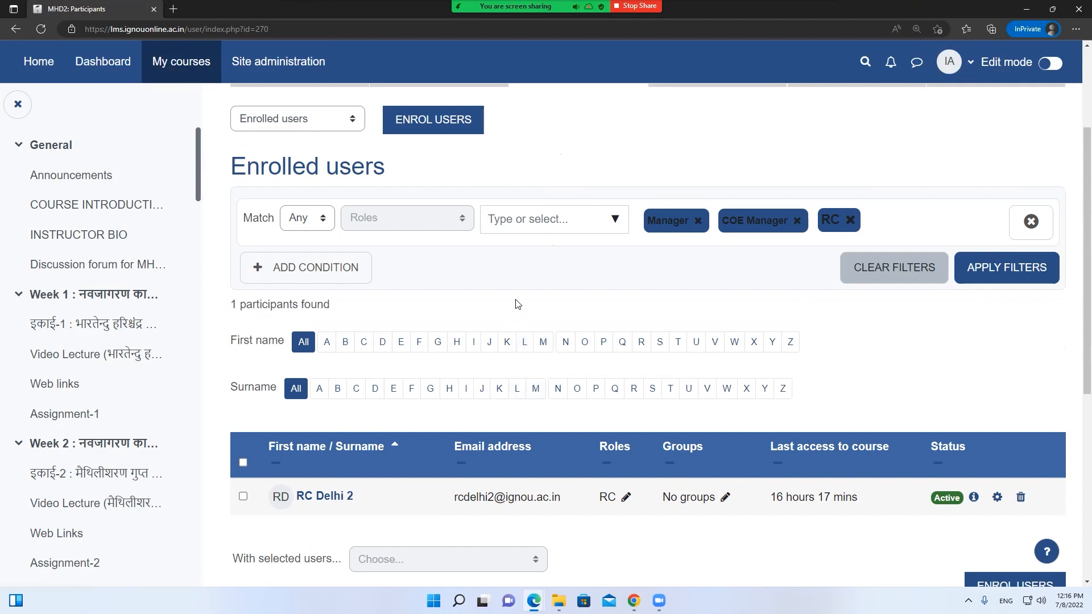
{"action": "scroll", "coordinate": [517, 304], "scroll_direction": "up", "scroll_amount": 2}
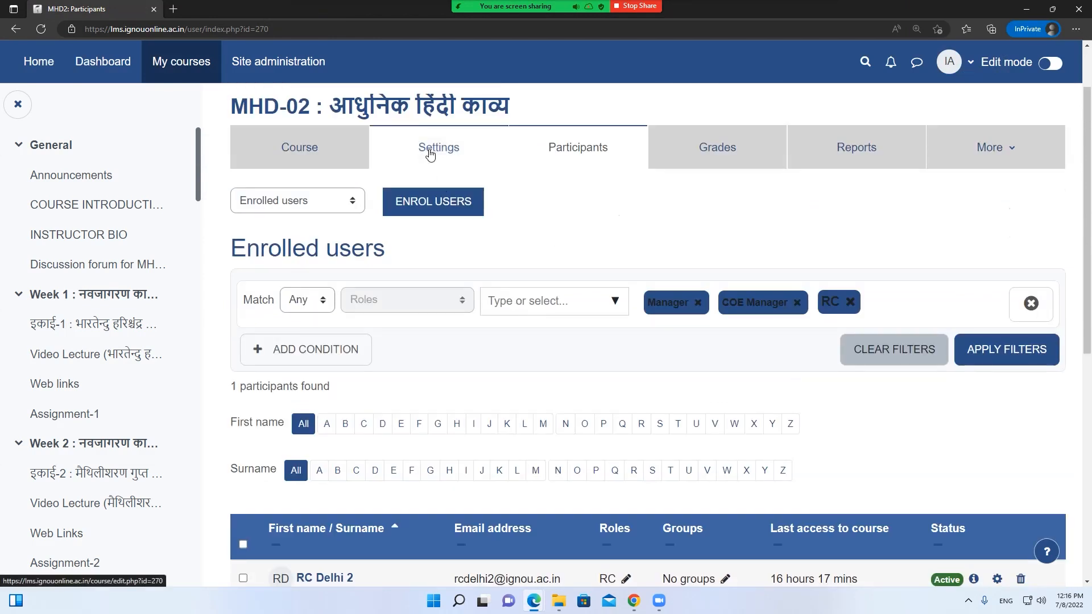
{"action": "scroll", "coordinate": [492, 303], "scroll_direction": "down", "scroll_amount": 4}
{"action": "scroll", "coordinate": [384, 168], "scroll_direction": "up", "scroll_amount": 4}
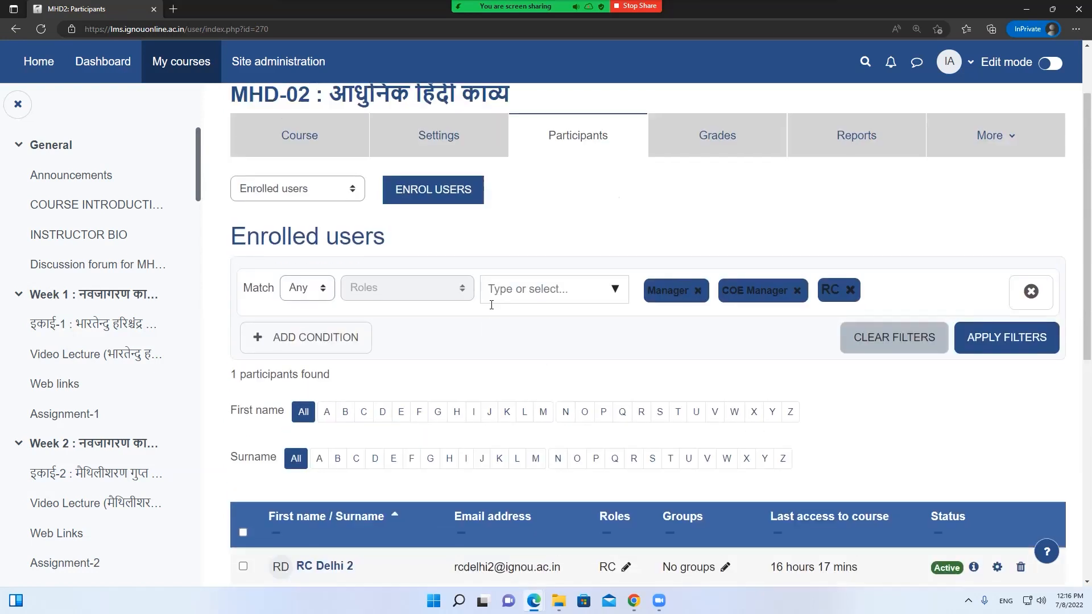
{"action": "left_click", "coordinate": [287, 146]}
Scroll through MHD-02's weekly sections, then go back to the Participants page via the browser menu
{"action": "scroll", "coordinate": [477, 300], "scroll_direction": "down", "scroll_amount": 8}
{"action": "scroll", "coordinate": [477, 300], "scroll_direction": "down", "scroll_amount": 20}
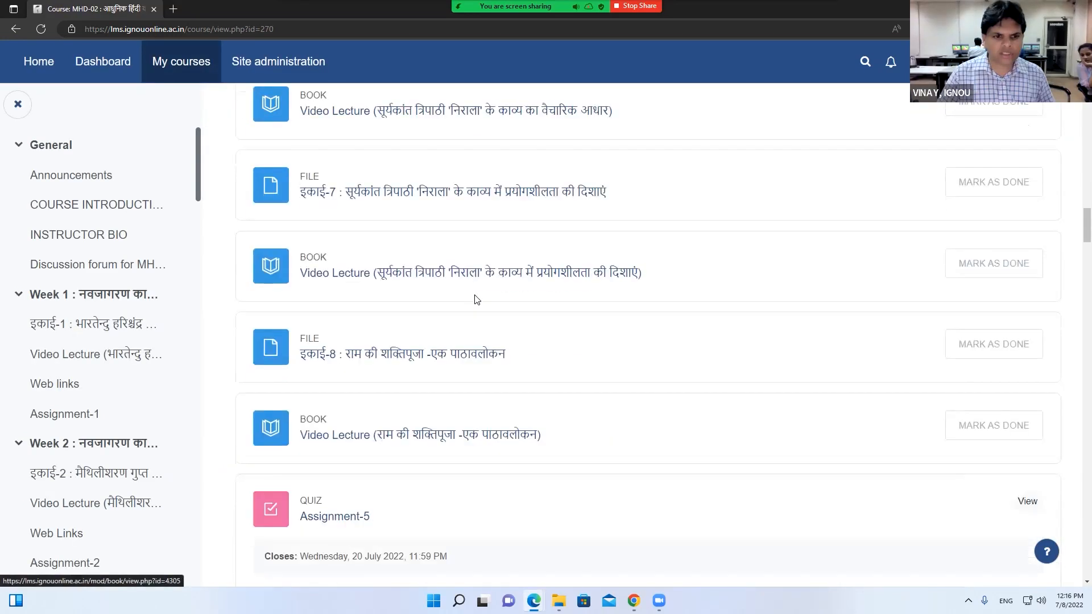
{"action": "scroll", "coordinate": [476, 300], "scroll_direction": "down", "scroll_amount": 10}
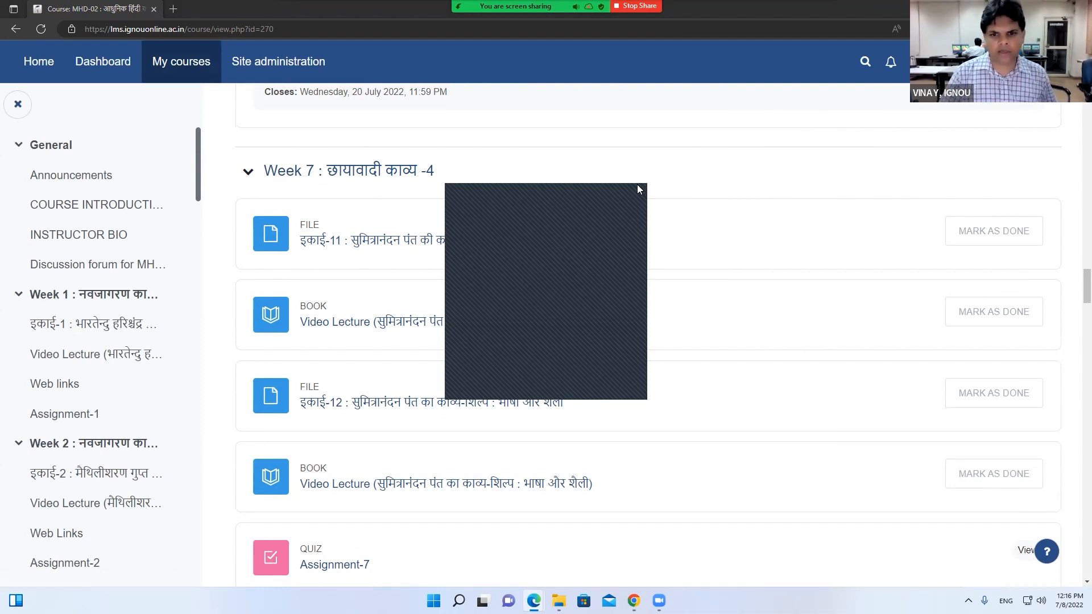
{"action": "scroll", "coordinate": [587, 242], "scroll_direction": "up", "scroll_amount": 15}
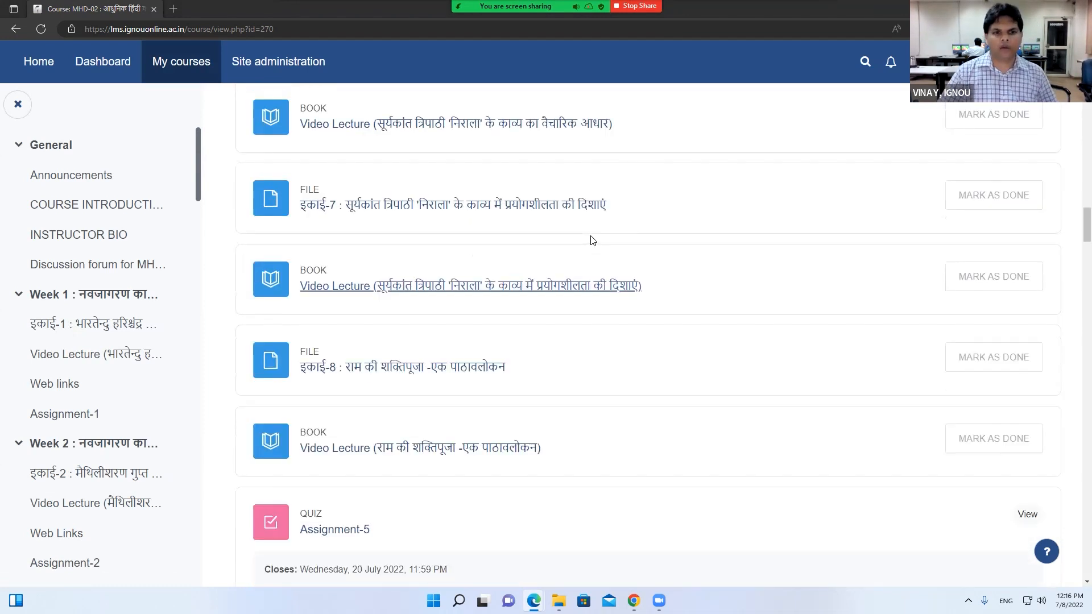
{"action": "scroll", "coordinate": [591, 240], "scroll_direction": "up", "scroll_amount": 20}
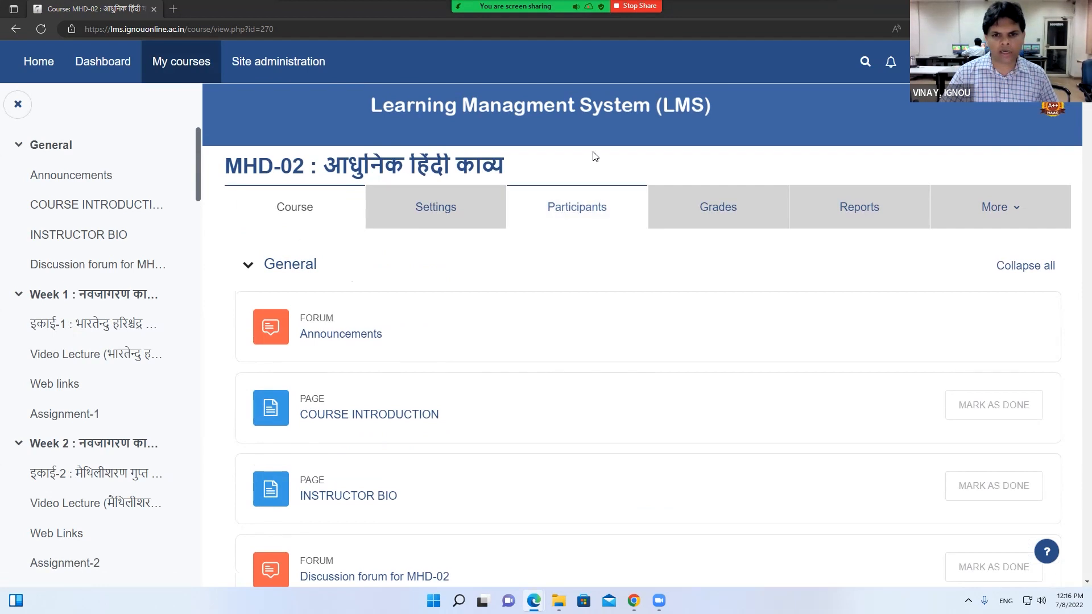
{"action": "right_click", "coordinate": [513, 152]}
Return to MHD-02 participants, apply the current filters and reload the page
{"action": "left_click", "coordinate": [544, 164]}
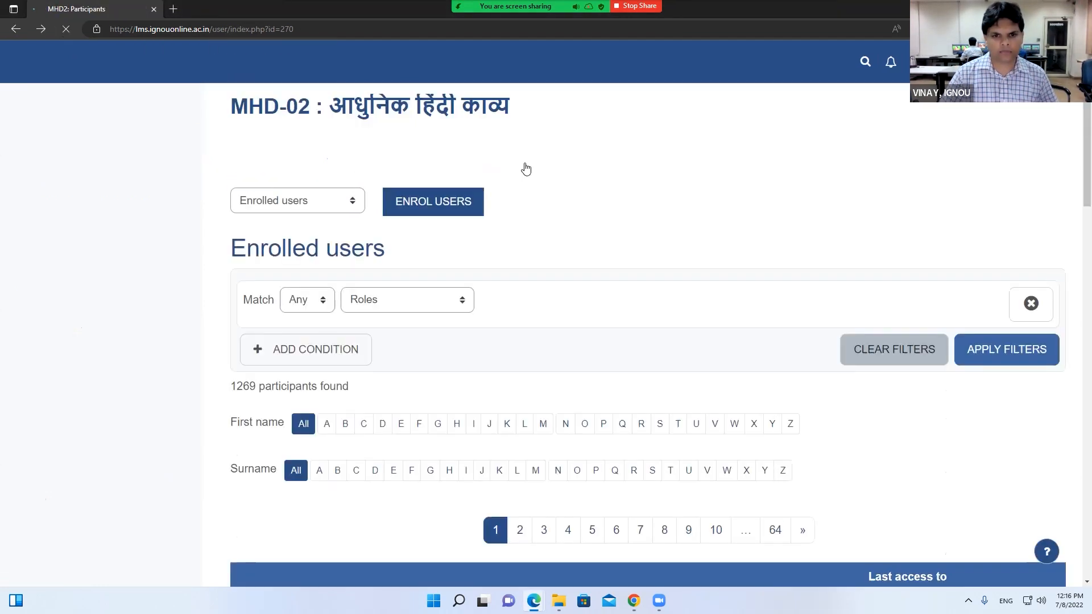
{"action": "left_click", "coordinate": [432, 296]}
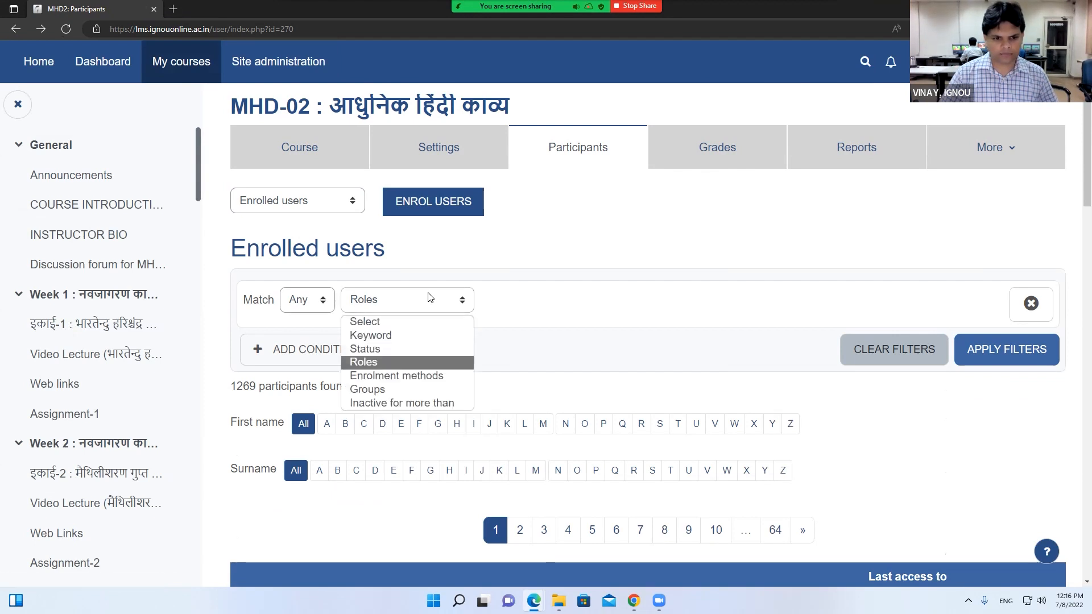
{"action": "left_click", "coordinate": [494, 323]}
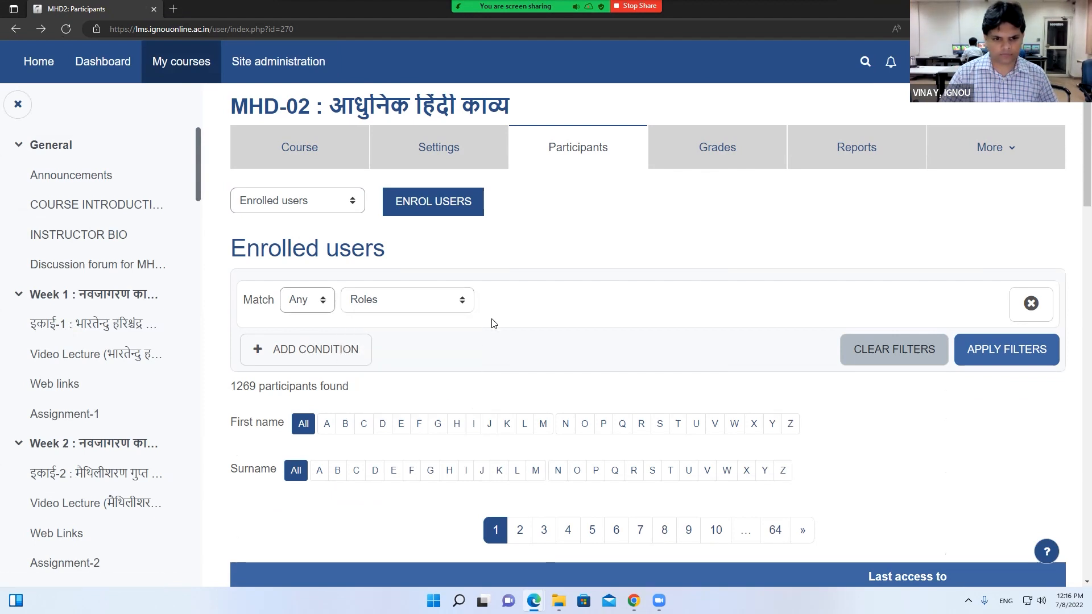
{"action": "left_click", "coordinate": [1054, 359]}
{"action": "right_click", "coordinate": [549, 283]}
{"action": "left_click", "coordinate": [545, 291]}
Filter participants by the Teacher role, review the two results, then return to the course page
{"action": "left_click", "coordinate": [405, 302]}
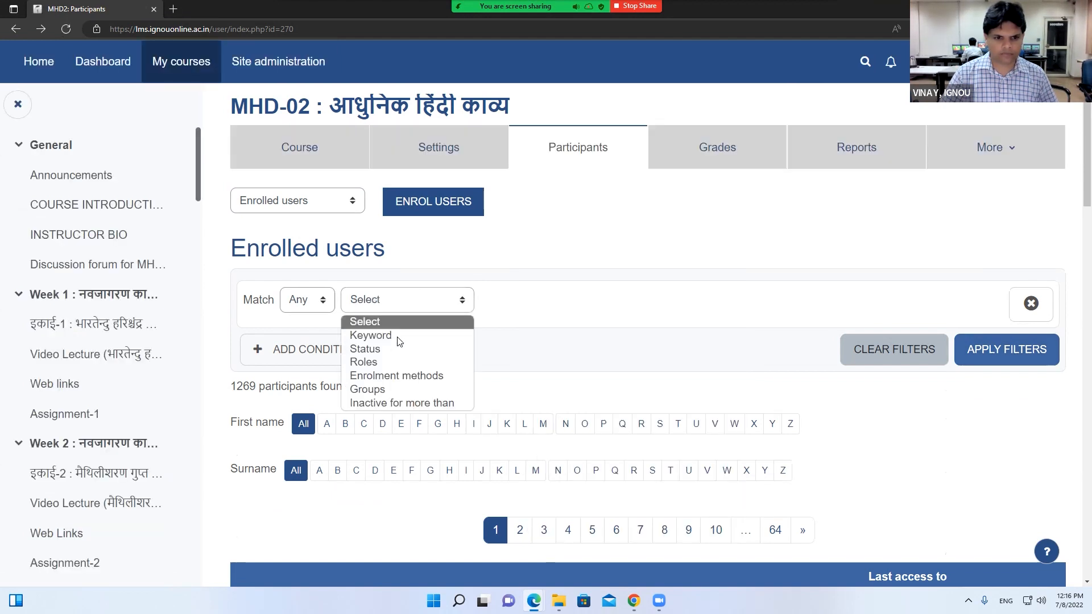
{"action": "left_click", "coordinate": [380, 362]}
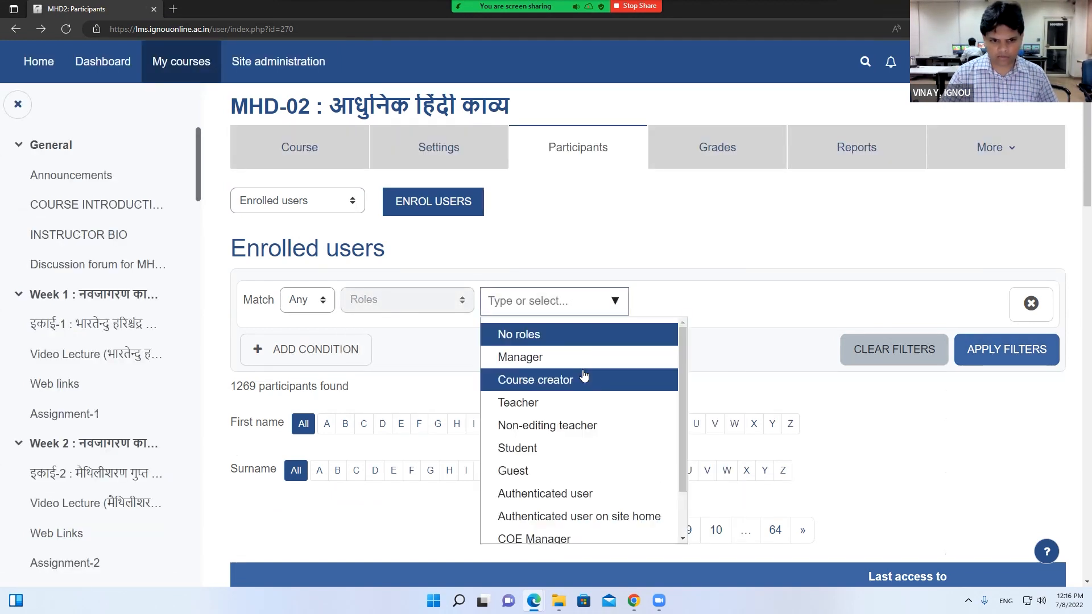
{"action": "left_click", "coordinate": [574, 269]}
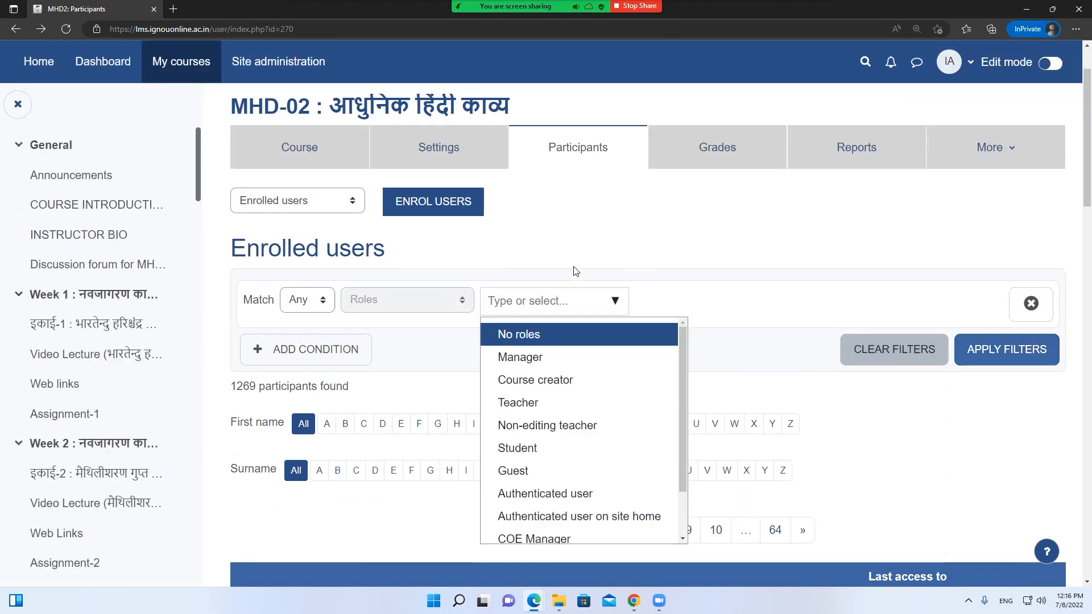
{"action": "left_click", "coordinate": [615, 307]}
{"action": "left_click", "coordinate": [591, 400]}
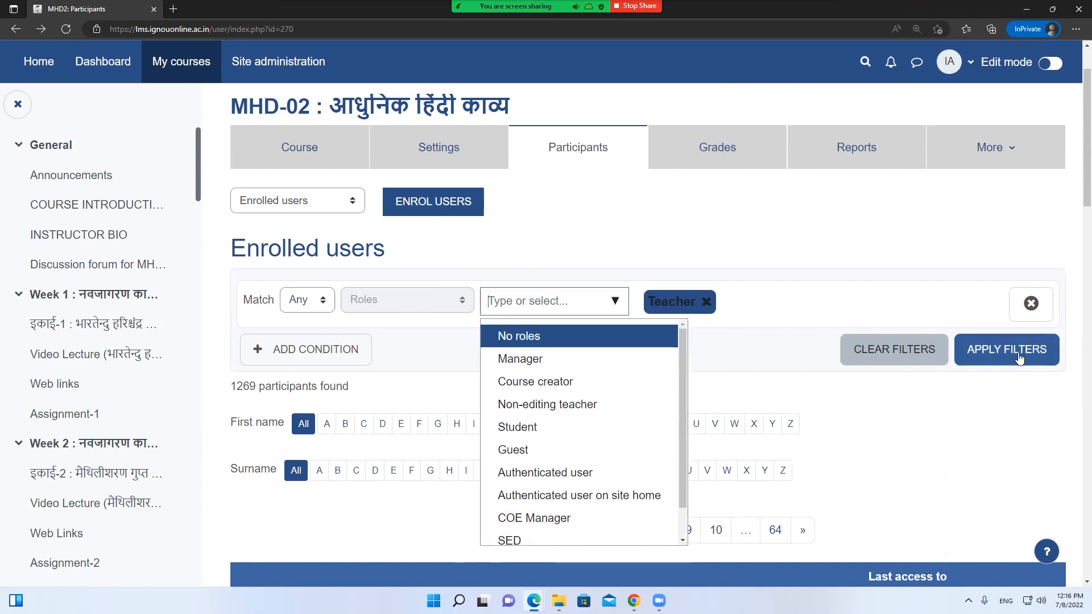
{"action": "left_click", "coordinate": [1018, 357]}
{"action": "scroll", "coordinate": [775, 350], "scroll_direction": "down", "scroll_amount": 4}
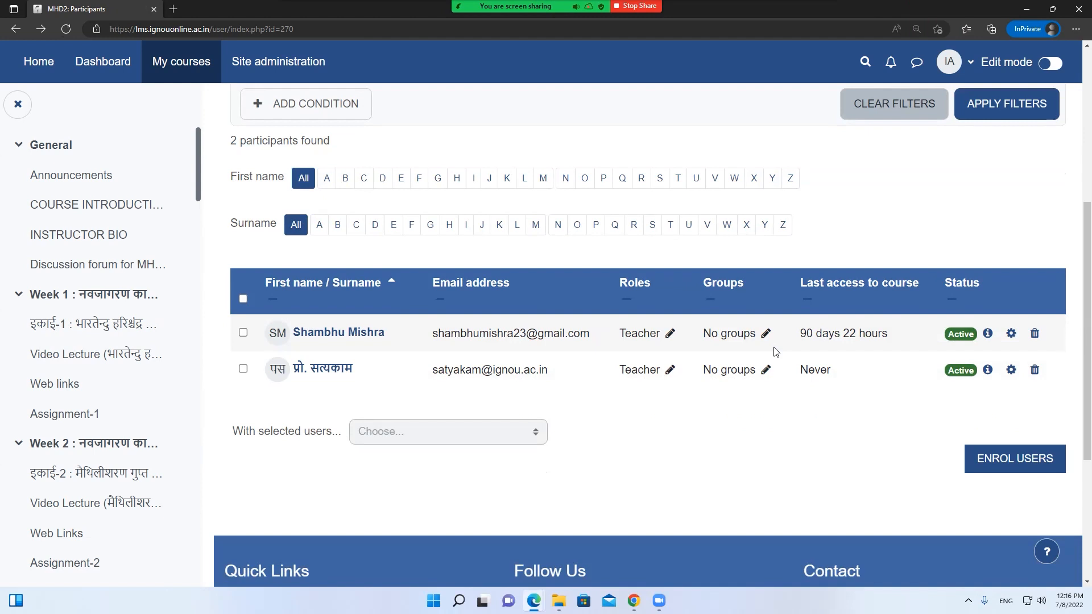
{"action": "scroll", "coordinate": [775, 351], "scroll_direction": "up", "scroll_amount": 5}
{"action": "left_click", "coordinate": [304, 227]}
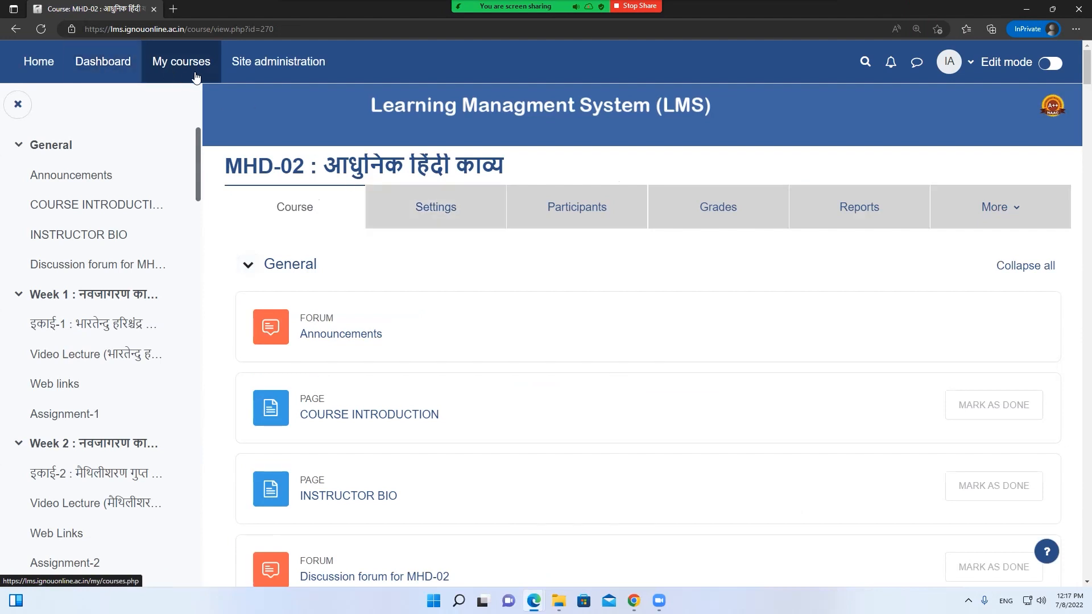
{"action": "left_click", "coordinate": [305, 334]}
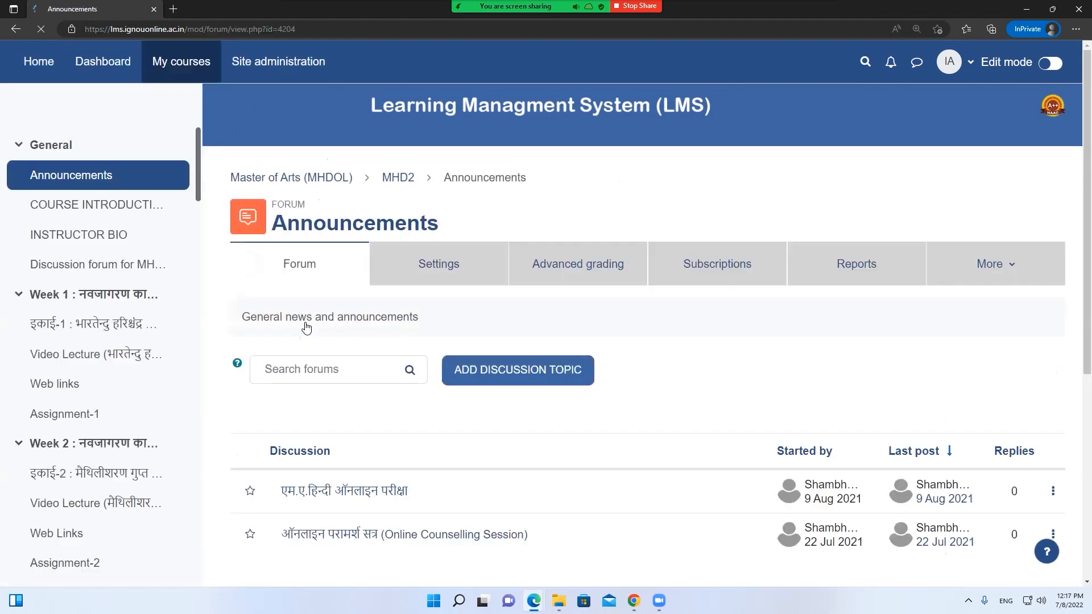
{"action": "scroll", "coordinate": [308, 327], "scroll_direction": "down", "scroll_amount": 3}
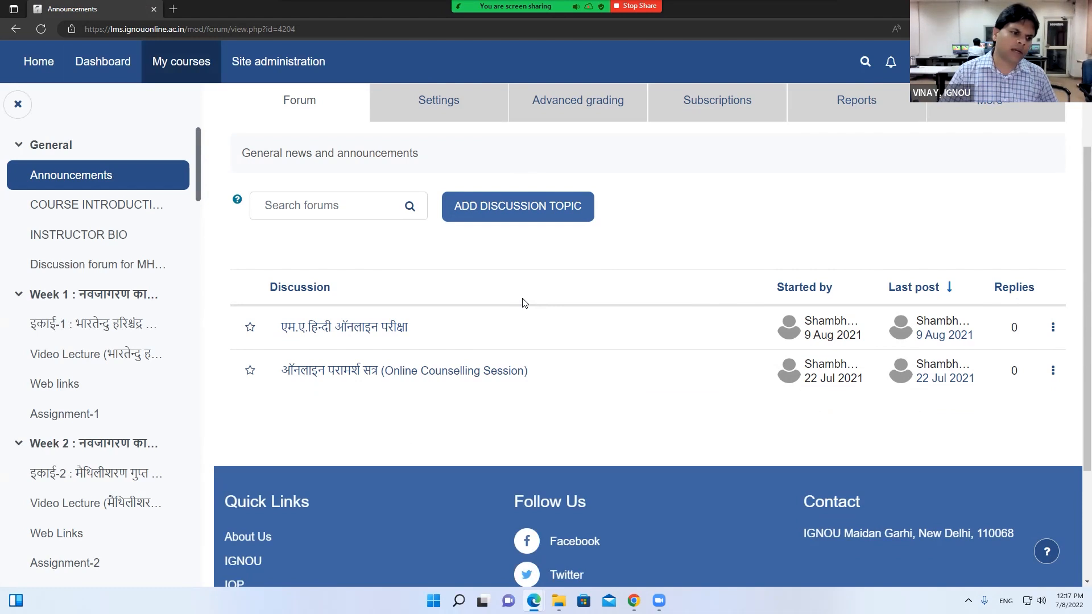
{"action": "scroll", "coordinate": [500, 284], "scroll_direction": "up", "scroll_amount": 3}
{"action": "left_click", "coordinate": [407, 181]}
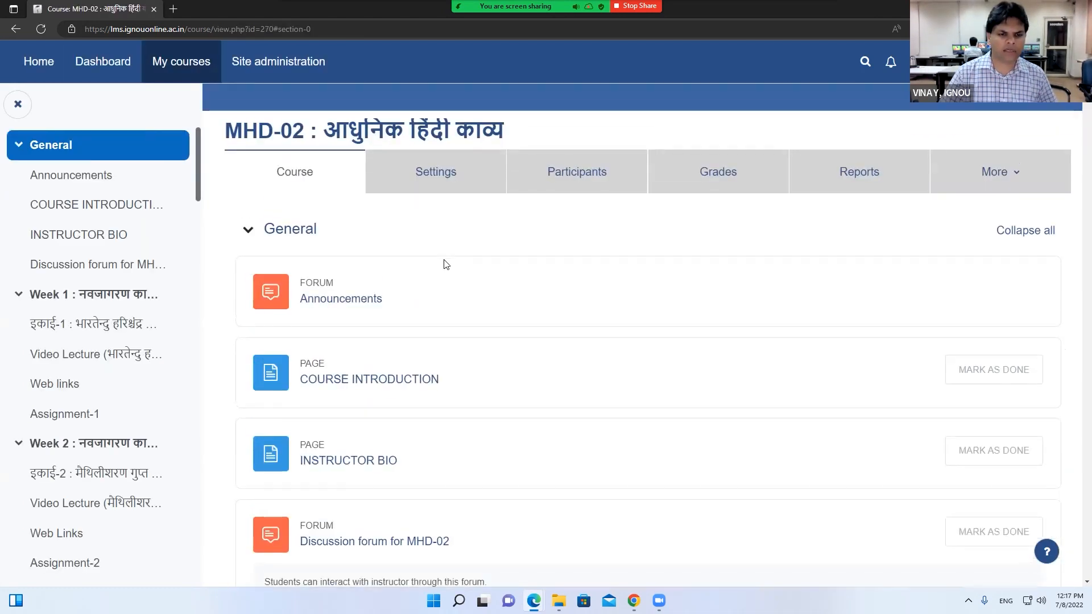
{"action": "scroll", "coordinate": [446, 263], "scroll_direction": "down", "scroll_amount": 1}
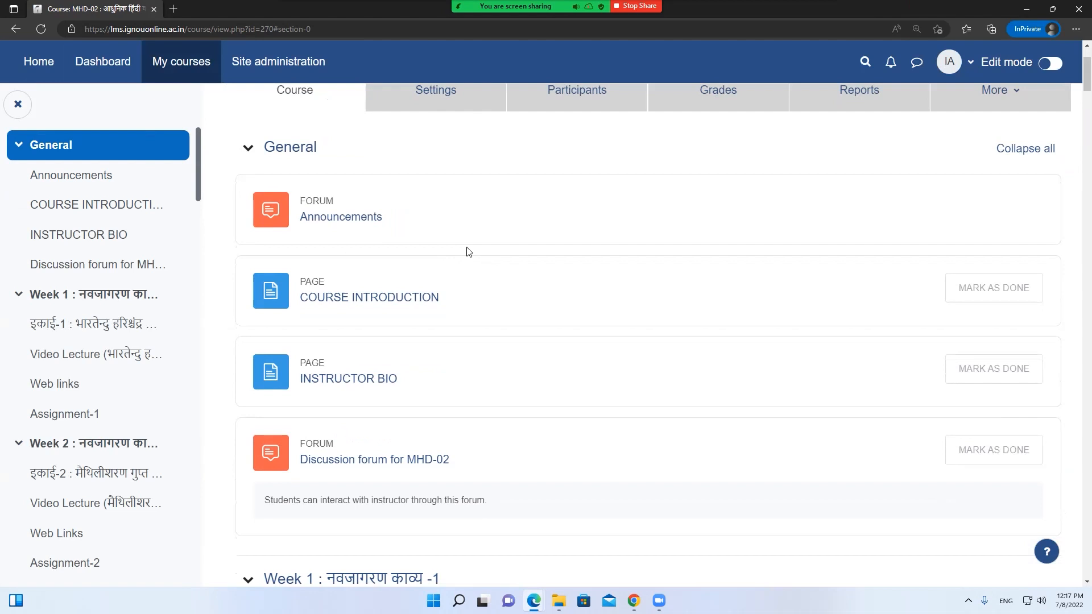
{"action": "scroll", "coordinate": [468, 251], "scroll_direction": "up", "scroll_amount": 2}
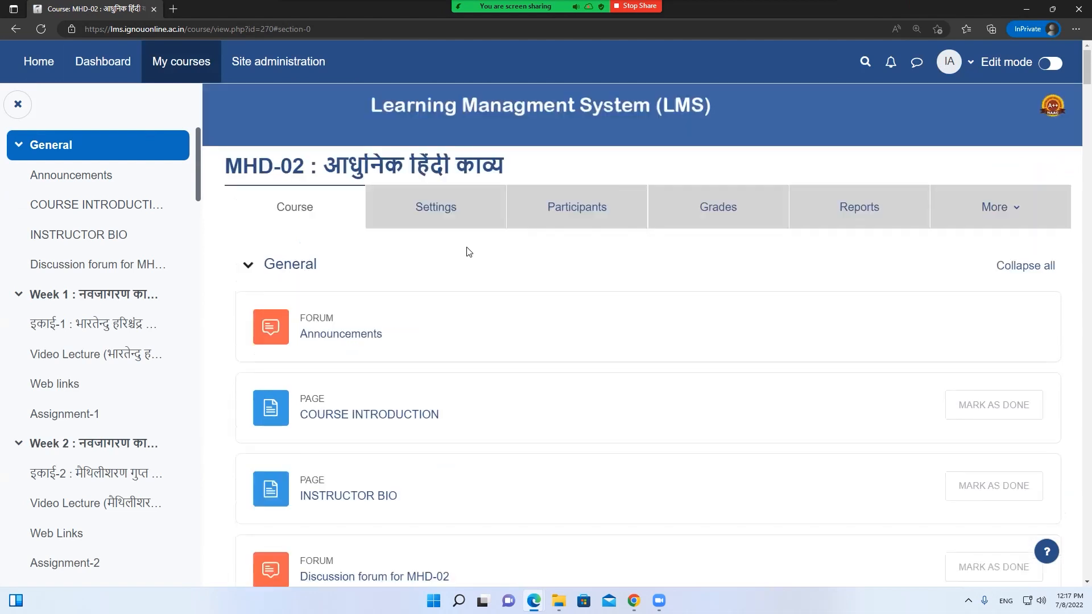
Glance over the course's enrolled users, then go to the Dashboard's course categories
{"action": "left_click", "coordinate": [569, 217]}
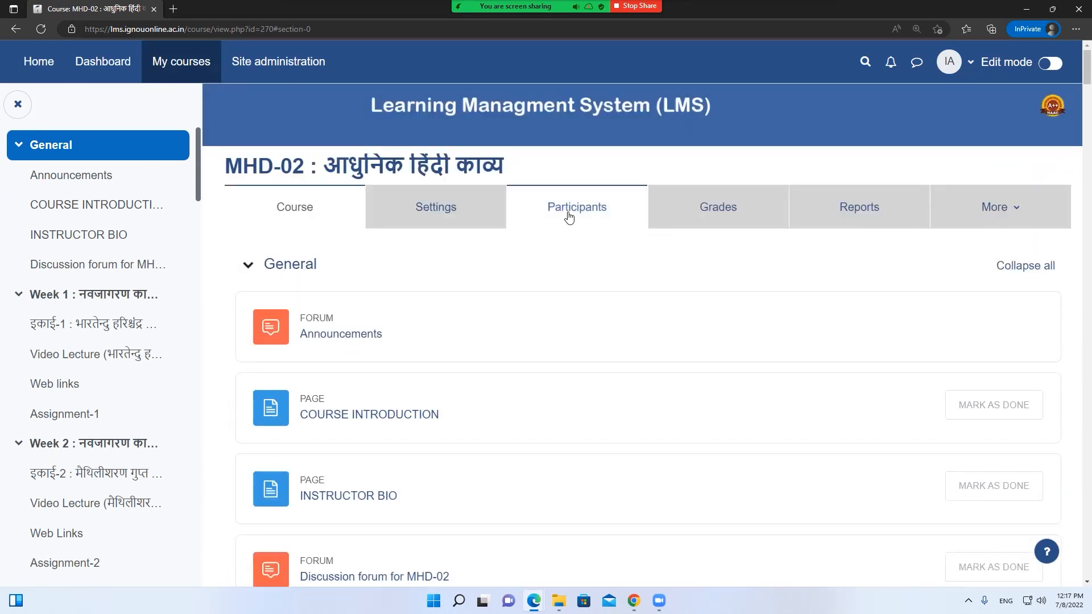
{"action": "scroll", "coordinate": [538, 314], "scroll_direction": "down", "scroll_amount": 3}
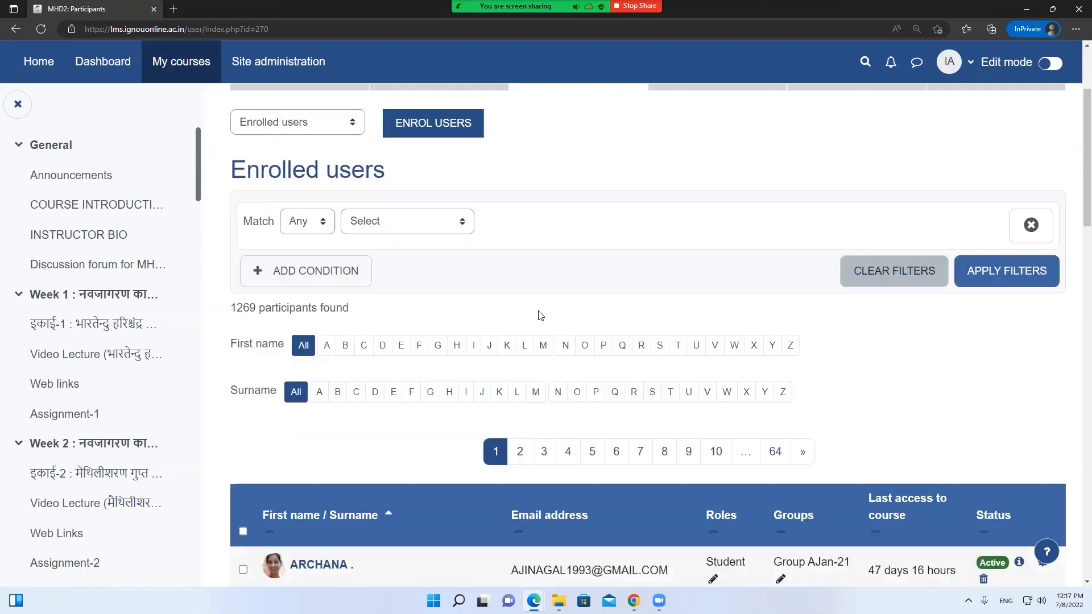
{"action": "scroll", "coordinate": [541, 316], "scroll_direction": "up", "scroll_amount": 3}
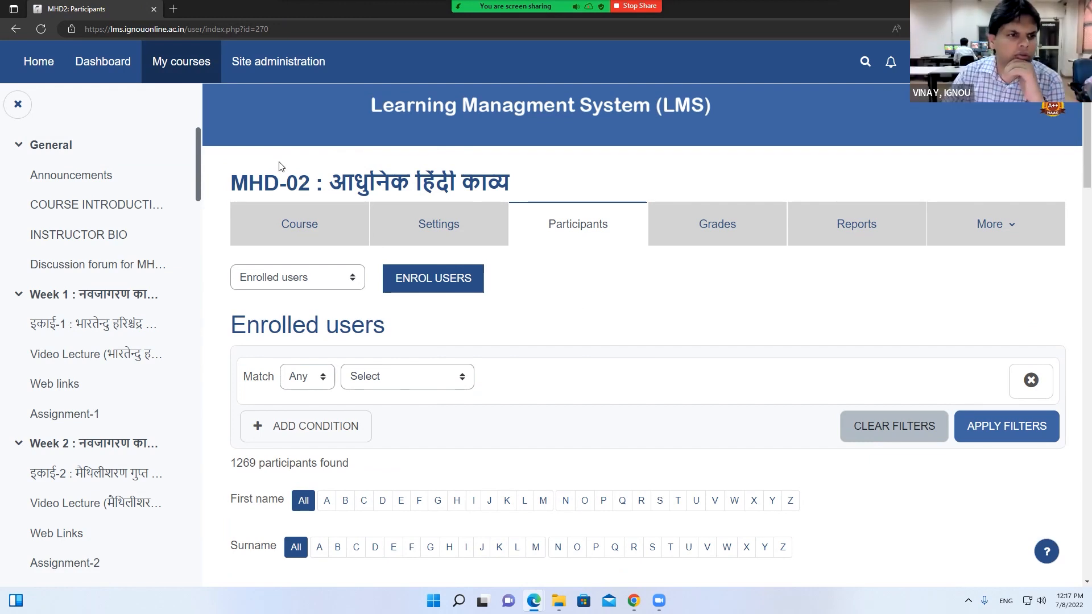
{"action": "left_click", "coordinate": [107, 64]}
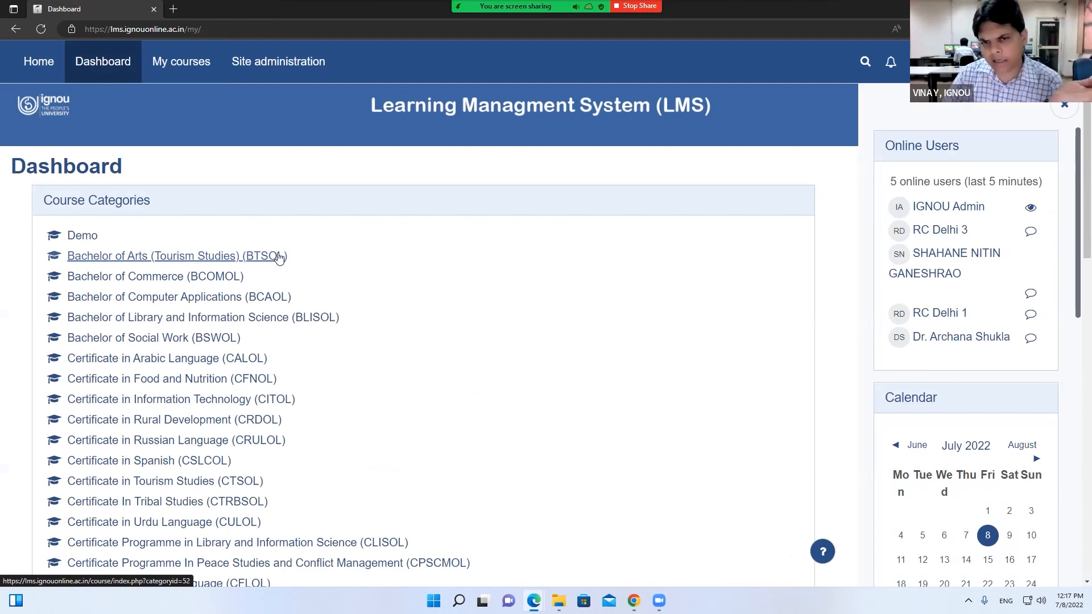
Go to the site home page and highlight the red note extending submissions to 20th July, 2022
{"action": "left_click", "coordinate": [110, 69]}
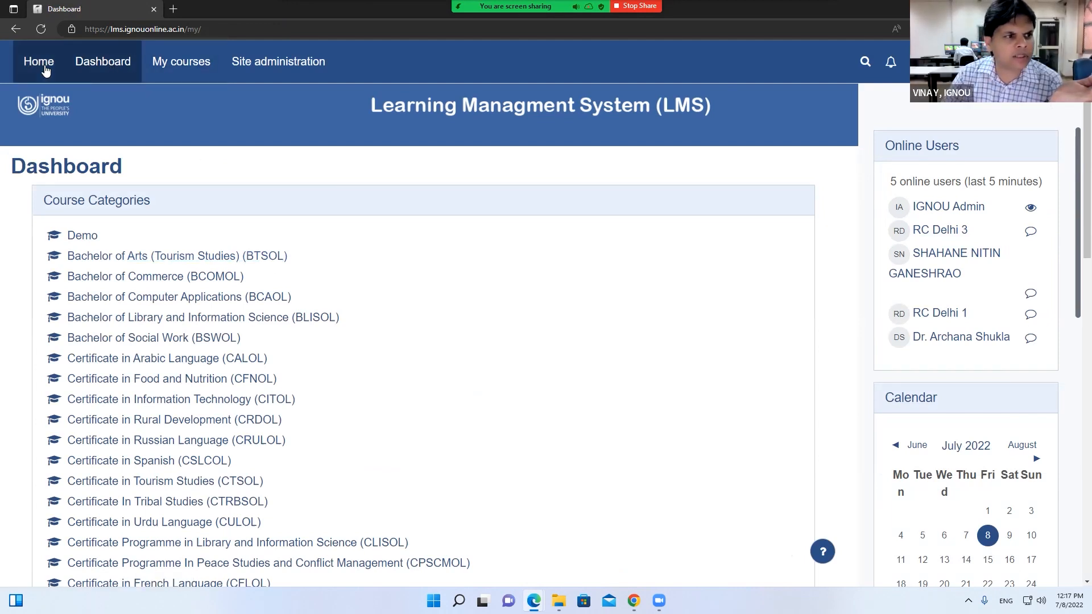
{"action": "left_click", "coordinate": [39, 62]}
{"action": "scroll", "coordinate": [437, 319], "scroll_direction": "down", "scroll_amount": 4}
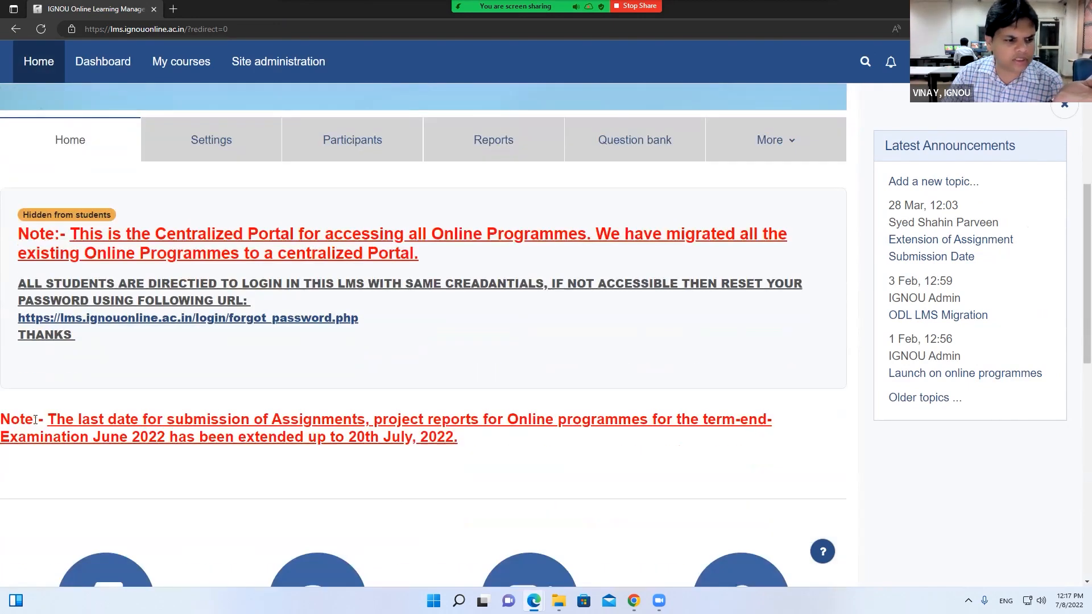
{"action": "left_click_drag", "start_coordinate": [460, 438], "coordinate": [1, 420]}
{"action": "scroll", "coordinate": [152, 399], "scroll_direction": "down", "scroll_amount": 1}
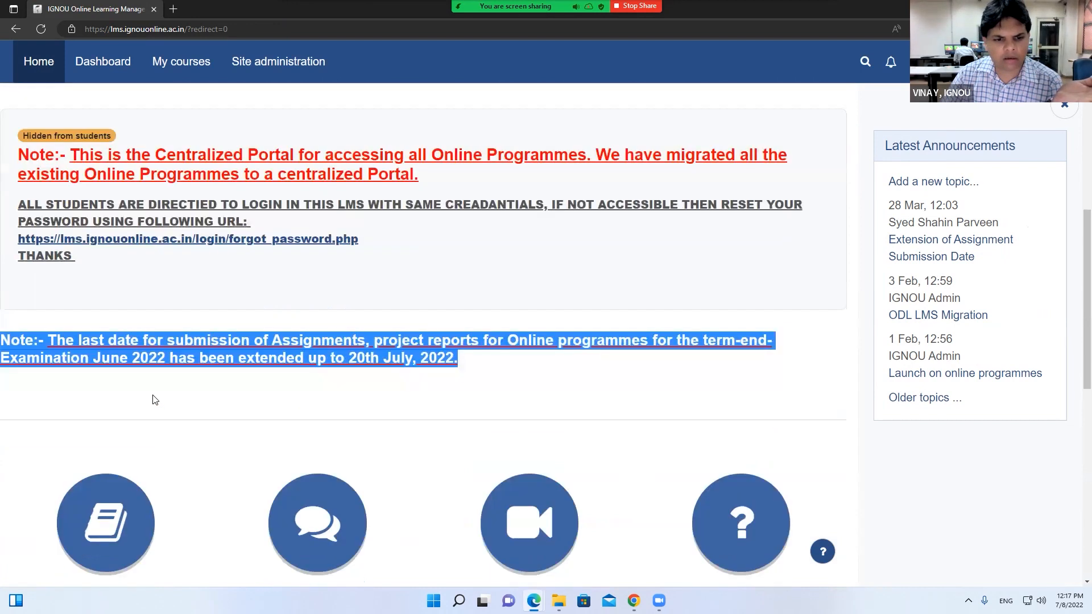
{"action": "left_click", "coordinate": [467, 371]}
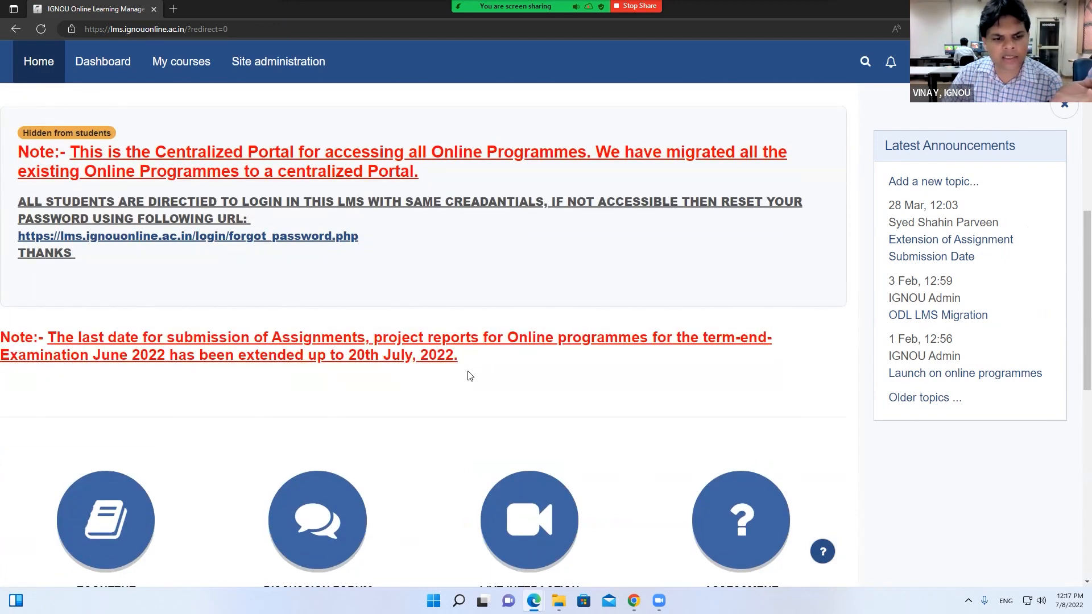
{"action": "left_click_drag", "start_coordinate": [443, 351], "coordinate": [251, 338]}
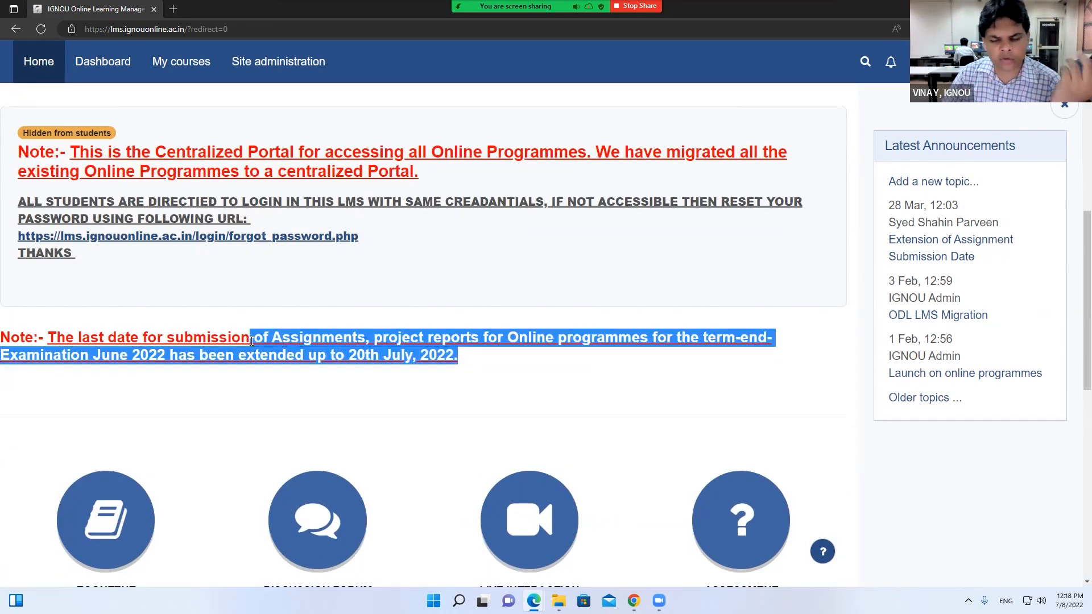
Load iop.ignouonline.ac.in in a new browser tab
{"action": "left_click", "coordinate": [522, 374]}
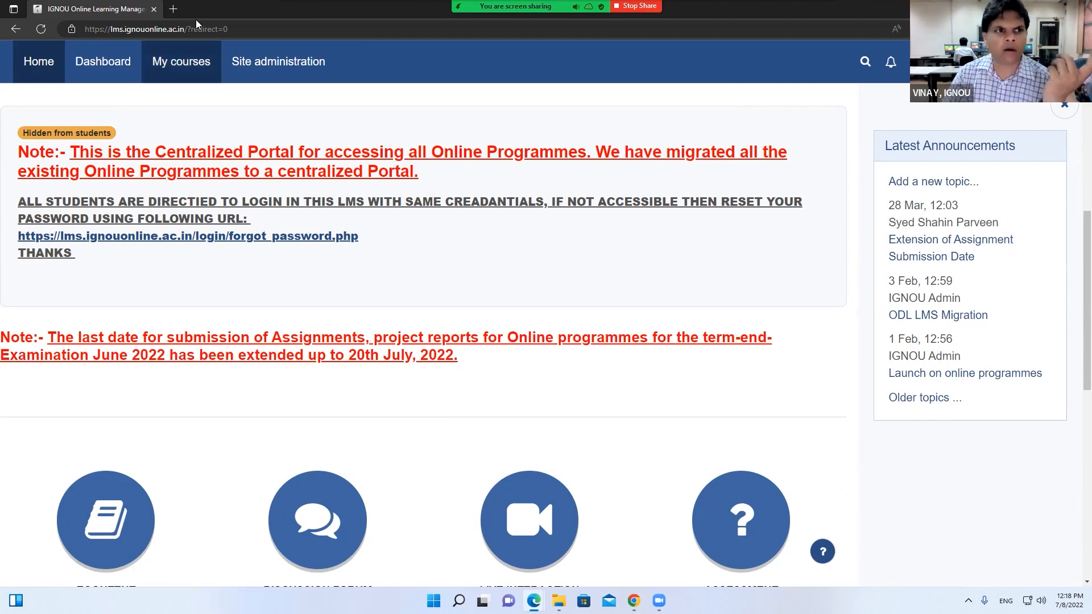
{"action": "left_click", "coordinate": [173, 8]}
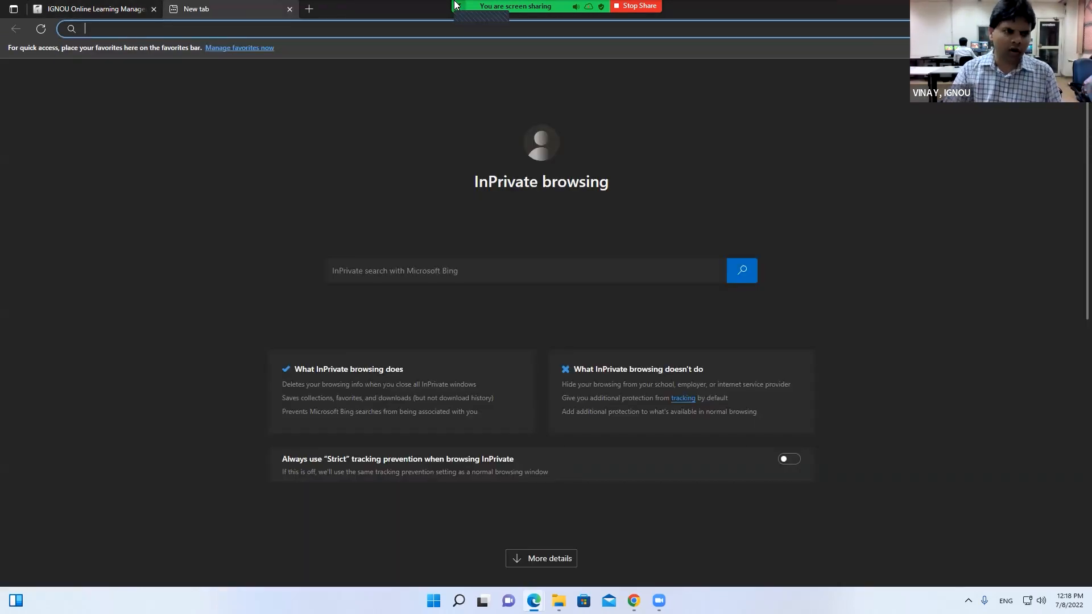
{"action": "type", "text": "iop.ign"}
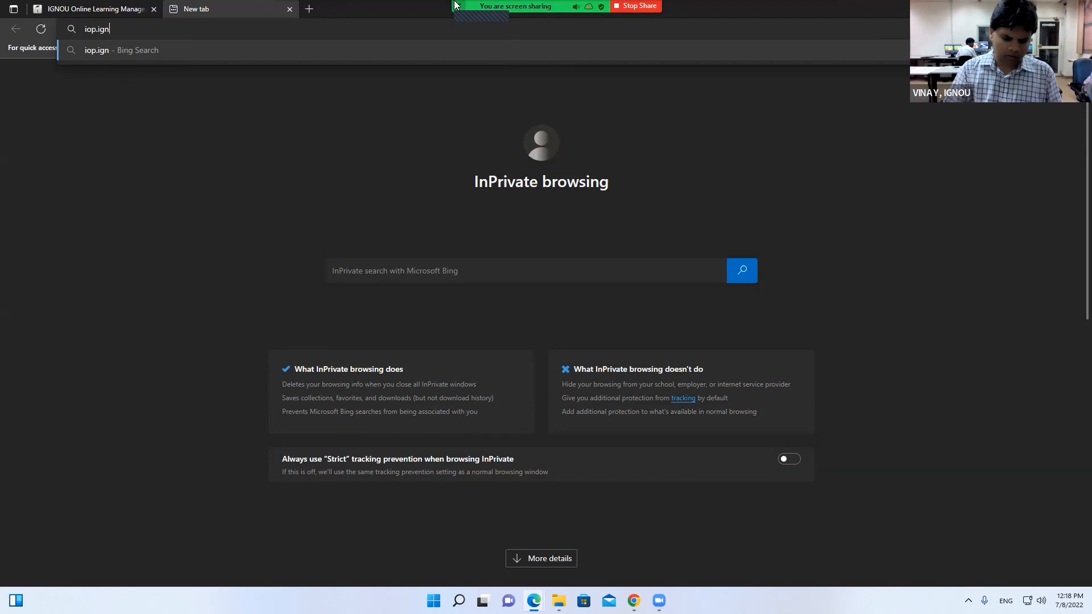
{"action": "type", "text": "ouonline.ac.in"}
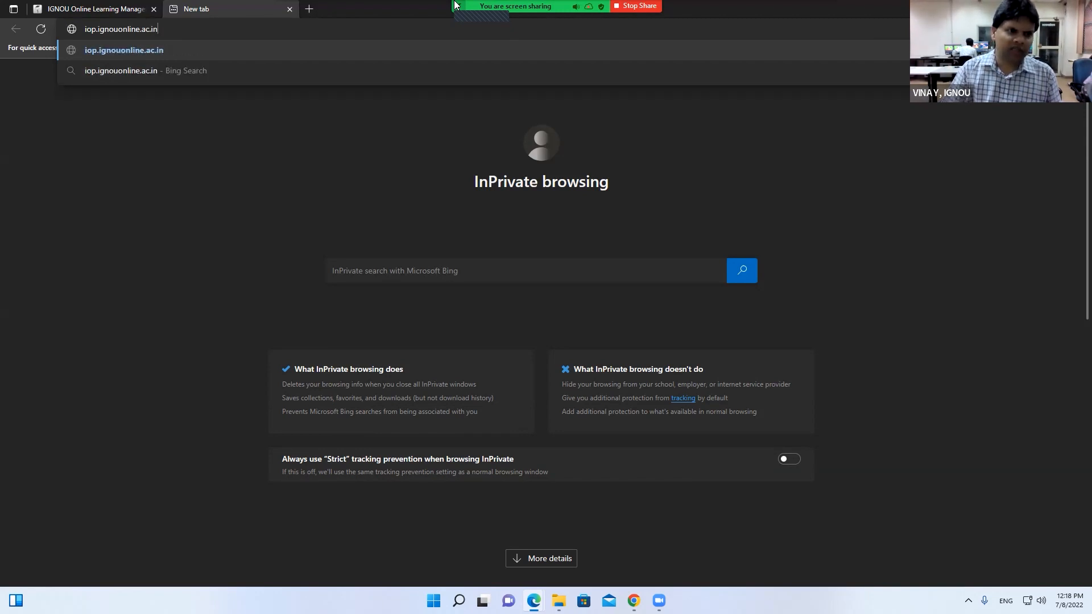
{"action": "key", "text": "Return"}
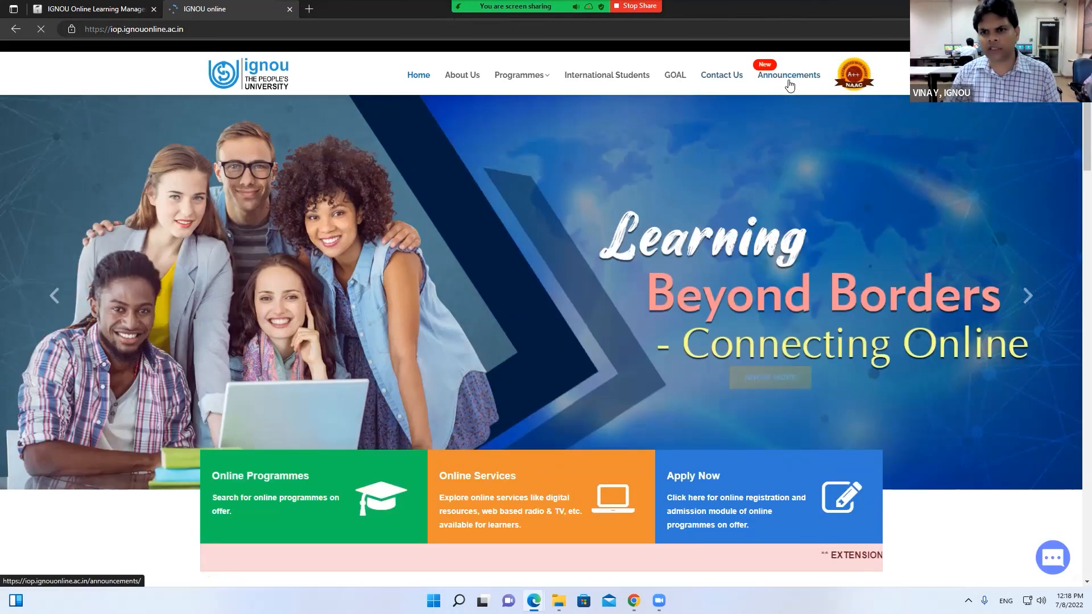
Expand the latest announcement, which extends assignment submission to 20th July, 2022
{"action": "left_click", "coordinate": [789, 82]}
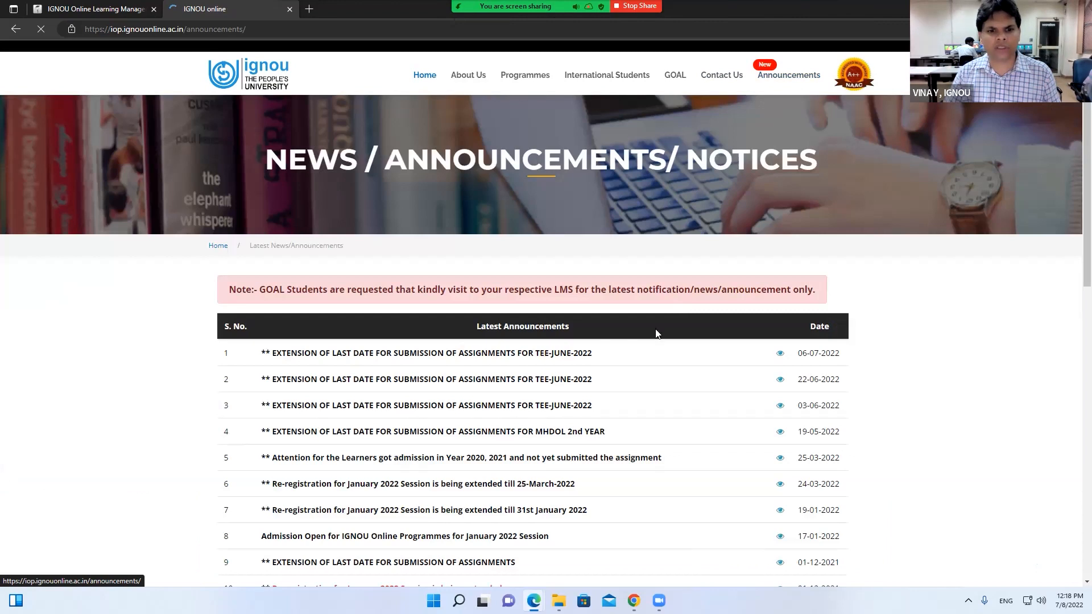
{"action": "left_click", "coordinate": [780, 353]}
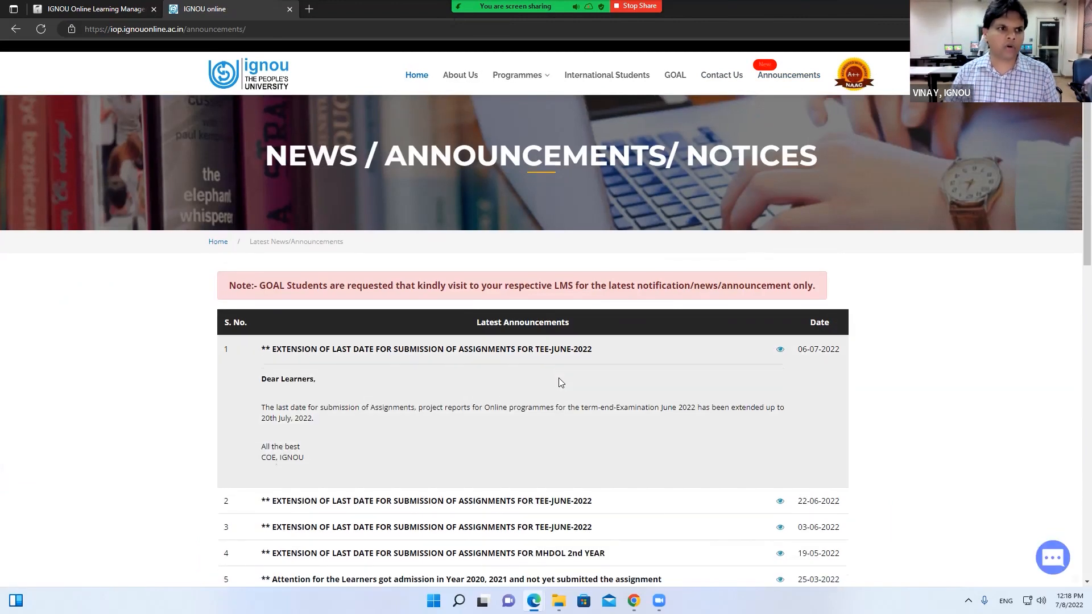
{"action": "scroll", "coordinate": [560, 383], "scroll_direction": "down", "scroll_amount": 4}
{"action": "scroll", "coordinate": [560, 382], "scroll_direction": "up", "scroll_amount": 4}
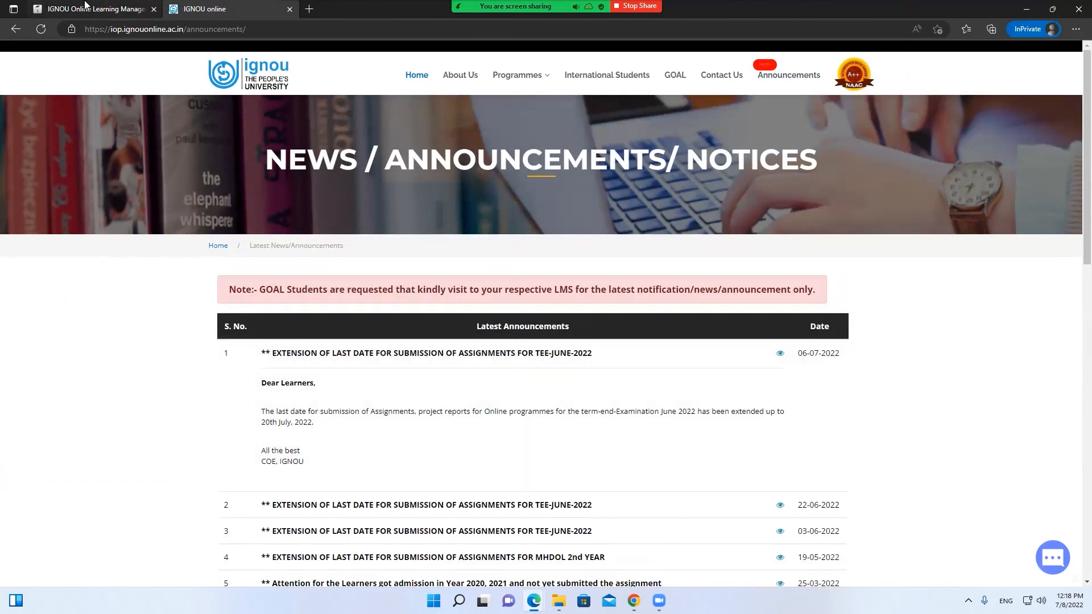
Compare the portal notice with the LMS deadline note, then open the Bachelor of Commerce (BCOMOL) category
{"action": "left_click", "coordinate": [85, 6]}
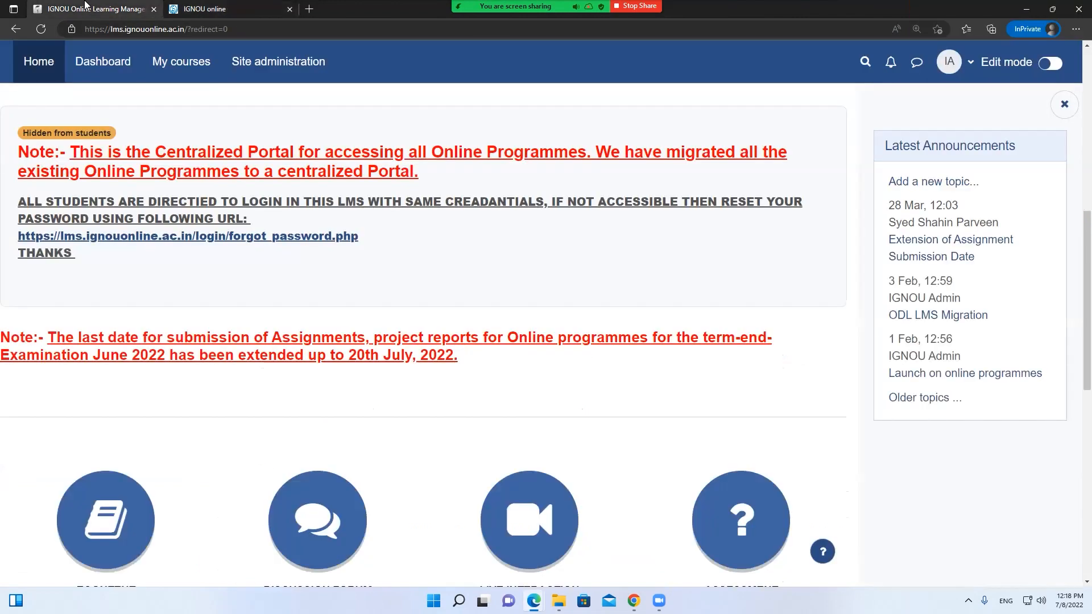
{"action": "left_click", "coordinate": [188, 11]}
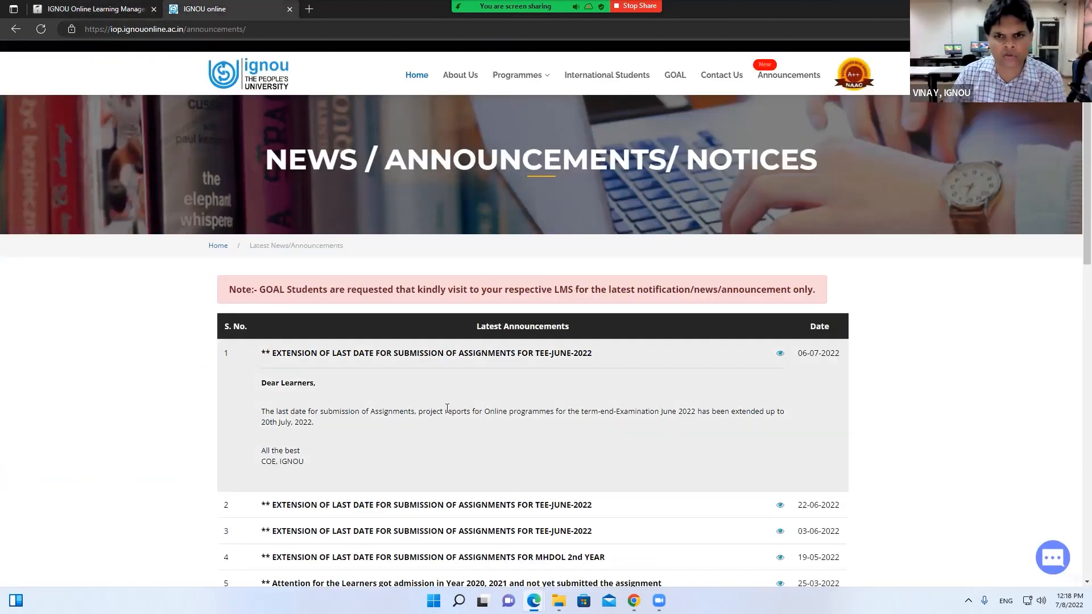
{"action": "left_click", "coordinate": [91, 9]}
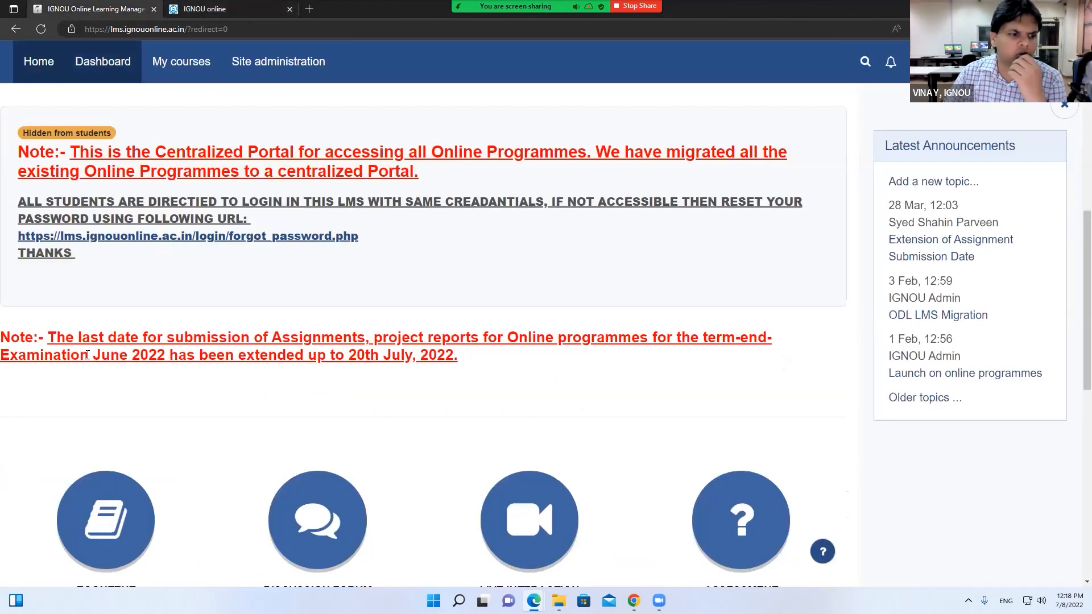
{"action": "left_click_drag", "start_coordinate": [457, 357], "coordinate": [6, 335]}
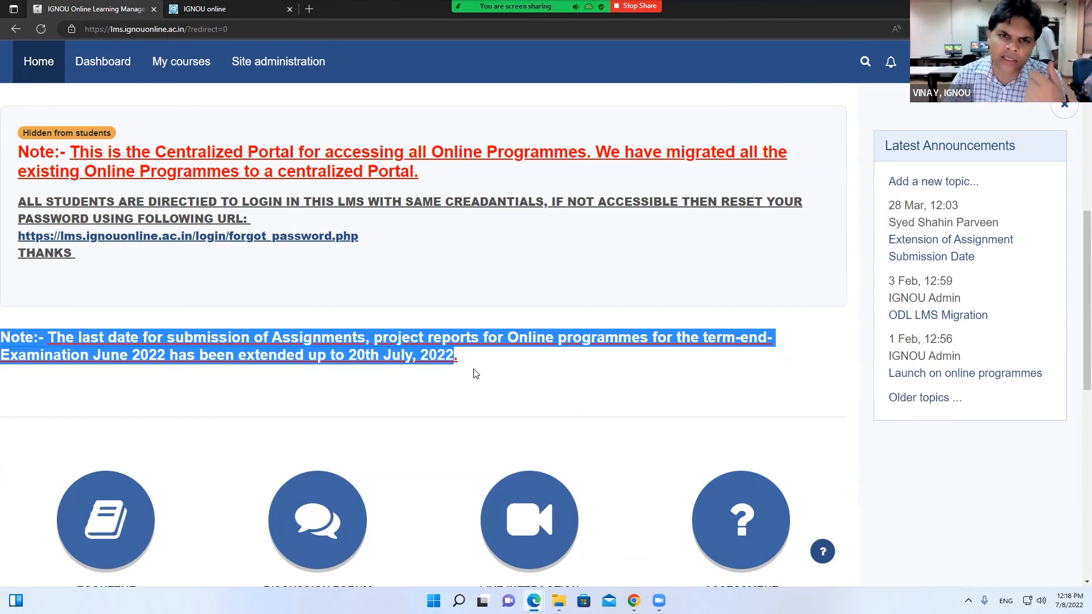
{"action": "left_click", "coordinate": [103, 63]}
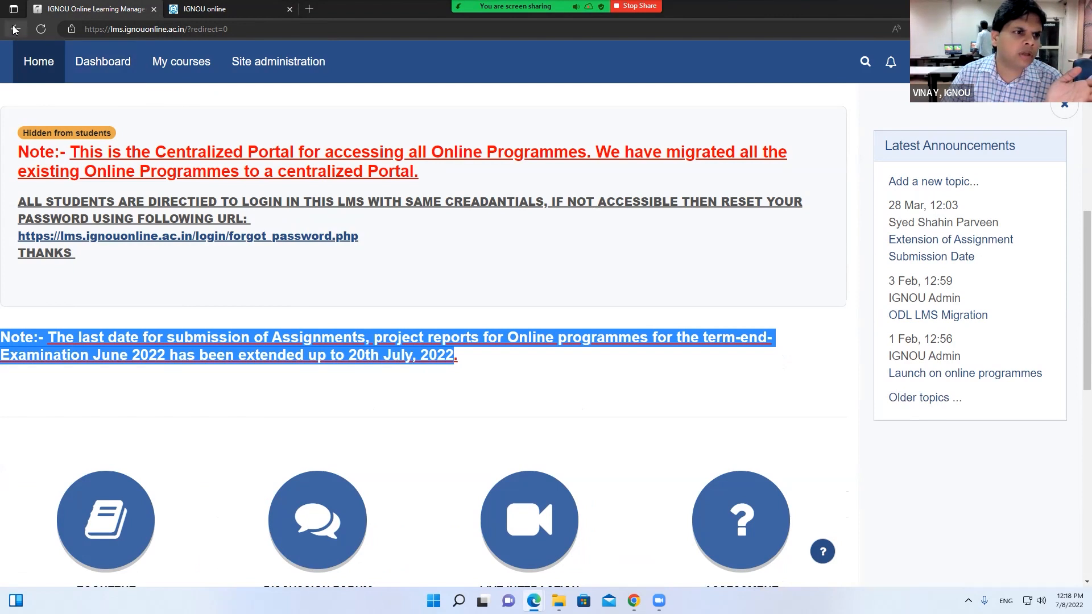
{"action": "left_click", "coordinate": [170, 282]}
Open BCOC-131 Financial Accounting from Semester-I, briefly checking the portal tab before returning
{"action": "left_click", "coordinate": [57, 383]}
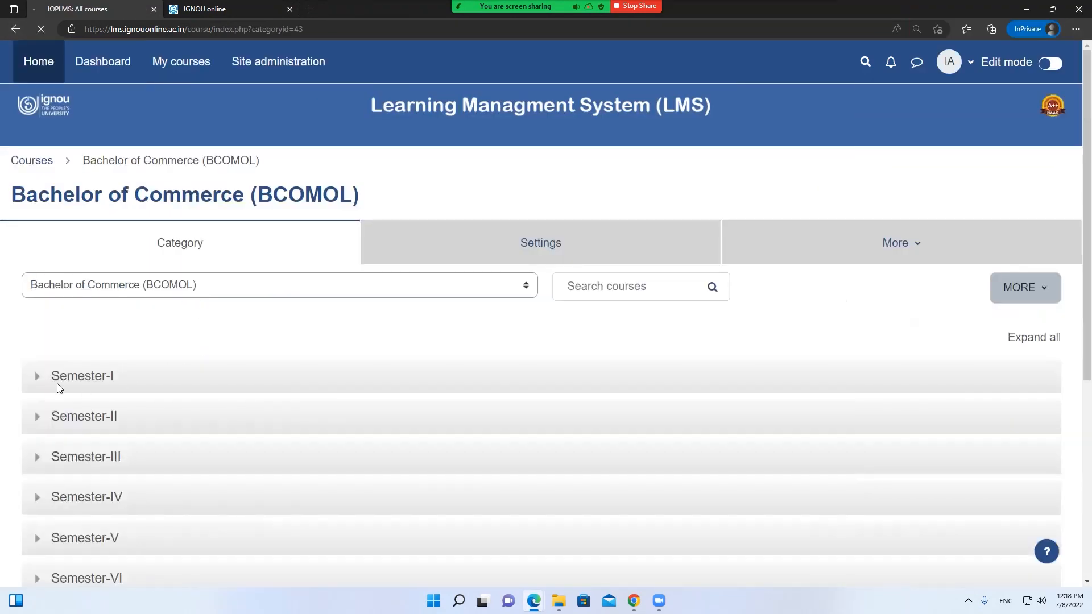
{"action": "left_click", "coordinate": [140, 353]}
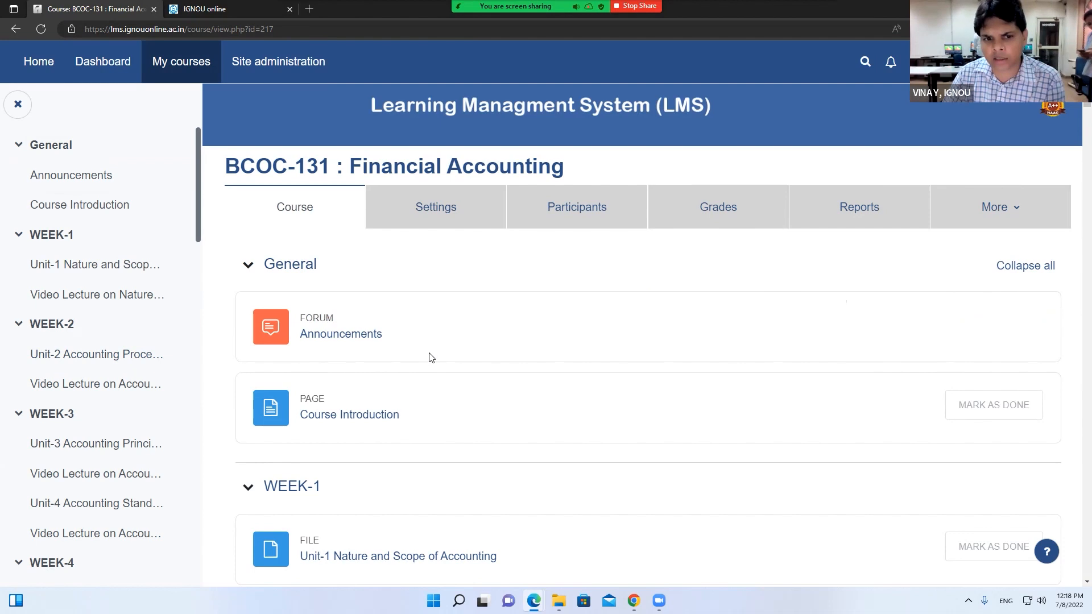
{"action": "left_click", "coordinate": [219, 10]}
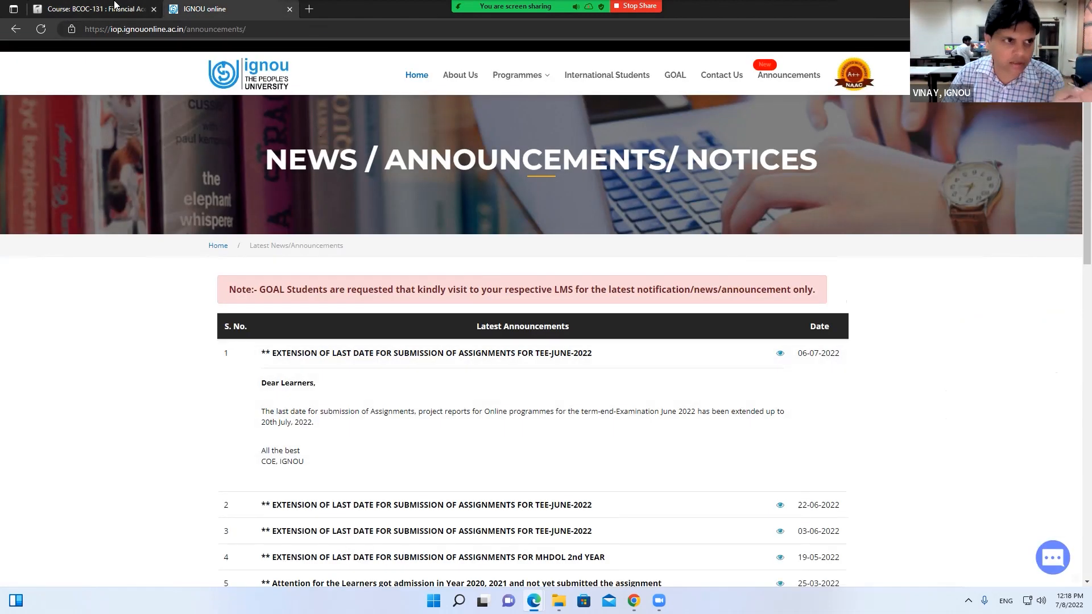
{"action": "key", "text": "ctrl+Tab"}
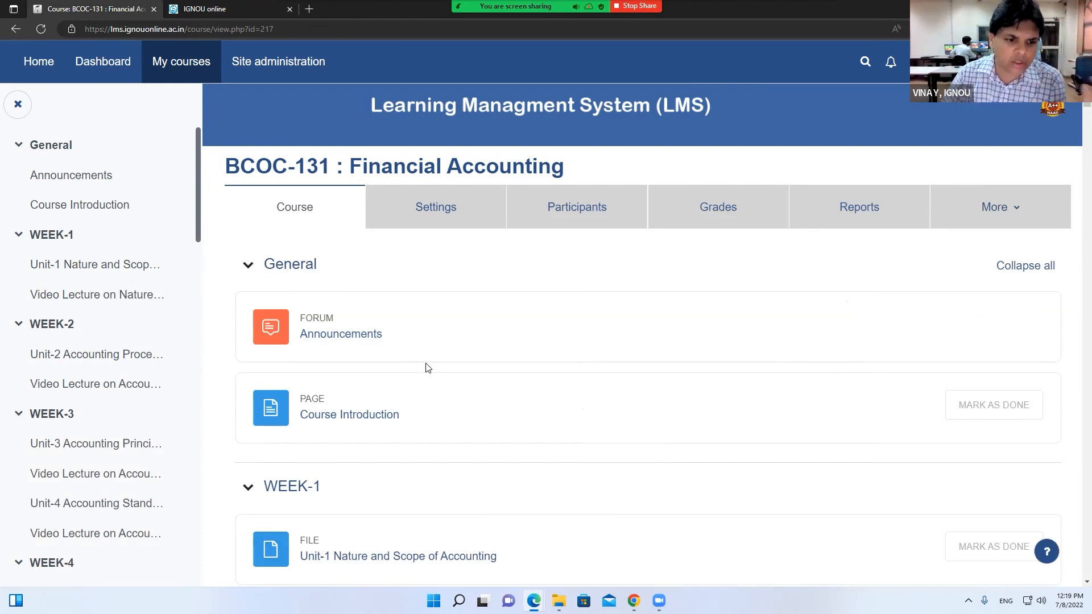
{"action": "scroll", "coordinate": [421, 367], "scroll_direction": "down", "scroll_amount": 2}
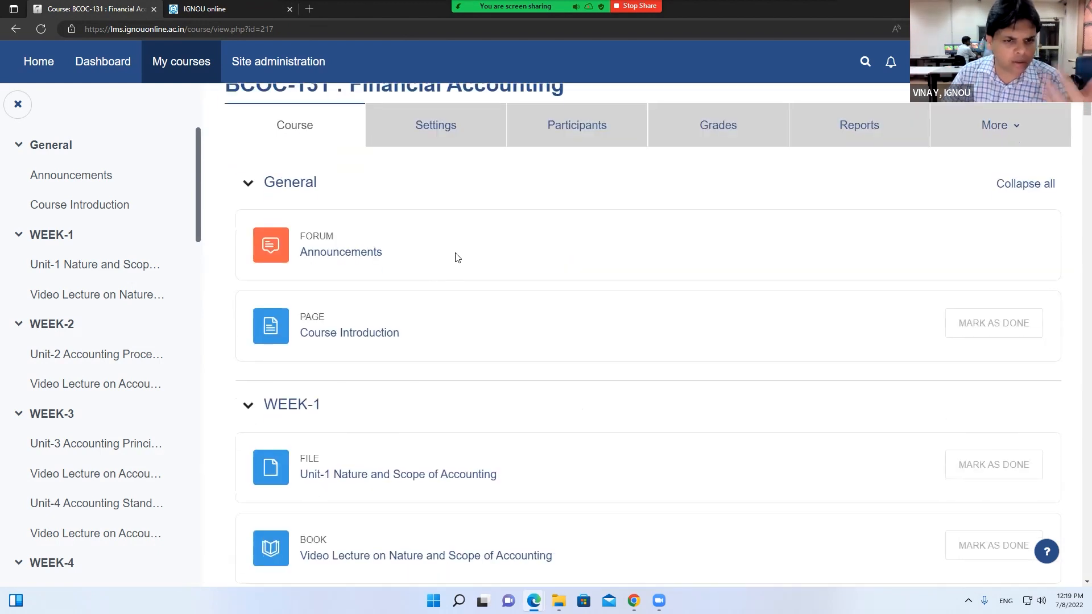
Filter the BCOC-131 participants by the July 2021 group
{"action": "left_click", "coordinate": [558, 126]}
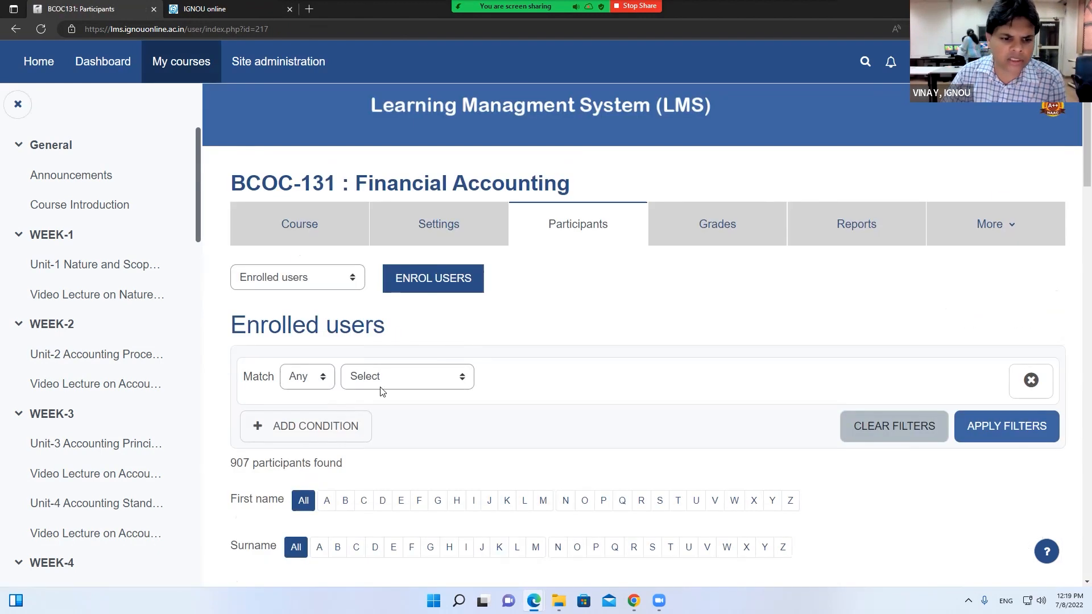
{"action": "left_click", "coordinate": [382, 382]}
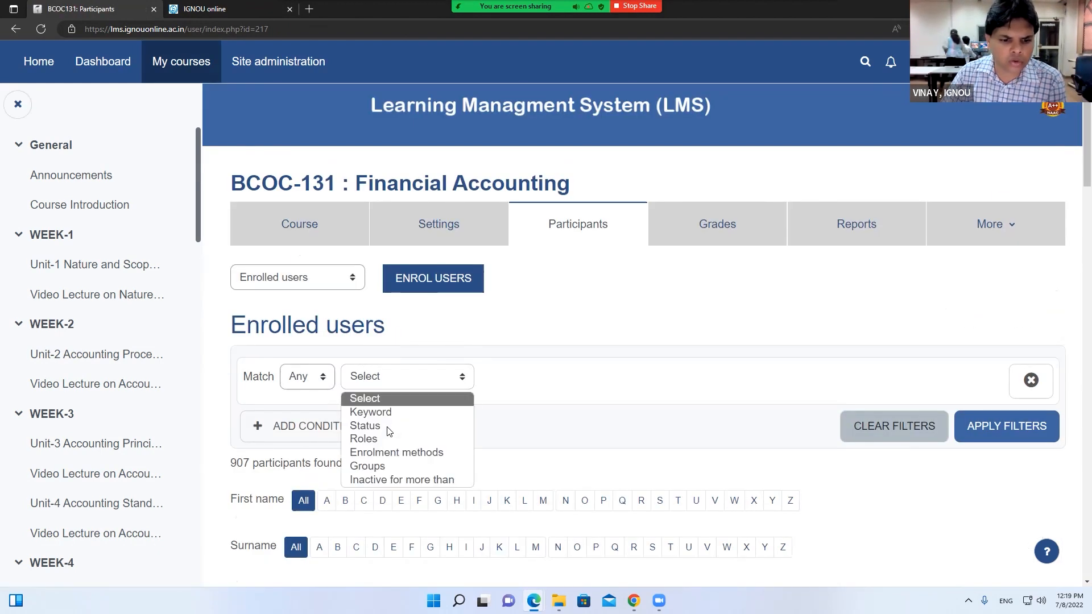
{"action": "left_click", "coordinate": [381, 464]}
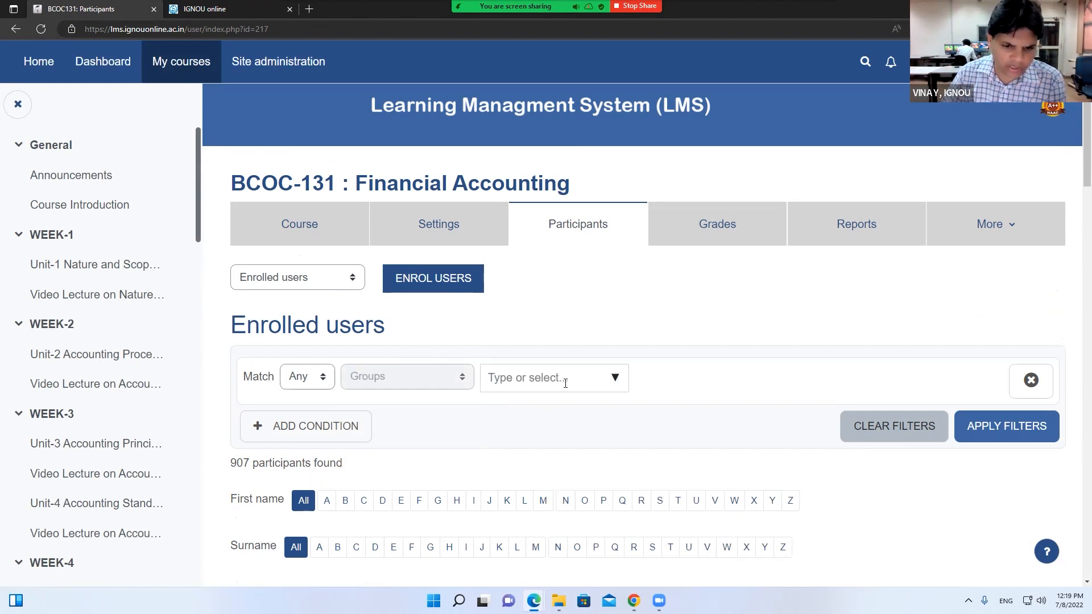
{"action": "left_click", "coordinate": [616, 386]}
{"action": "left_click", "coordinate": [565, 439]}
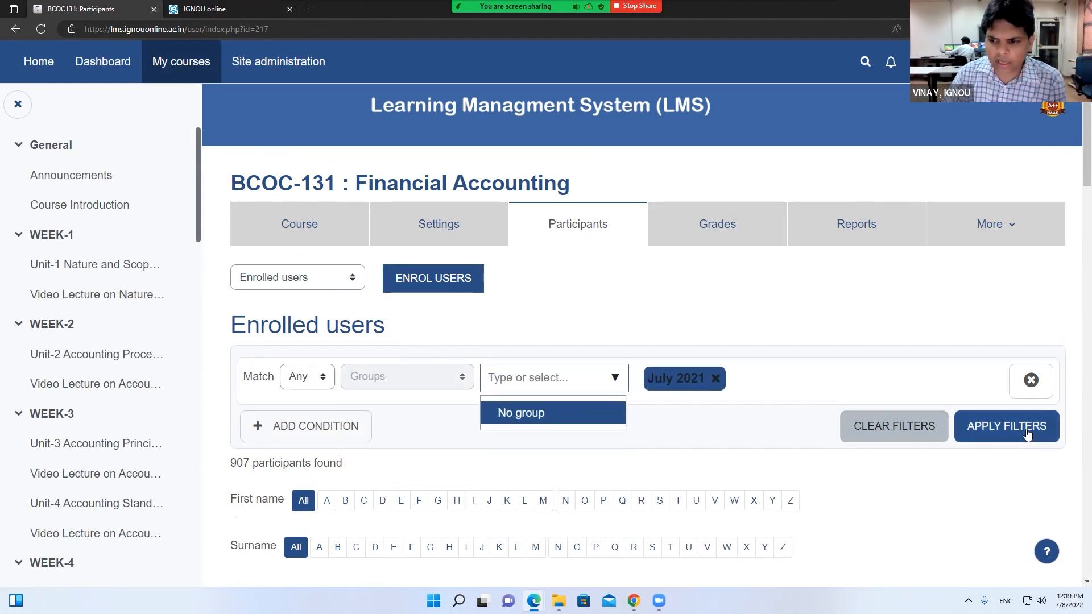
{"action": "left_click", "coordinate": [1006, 427]}
{"action": "scroll", "coordinate": [414, 336], "scroll_direction": "down", "scroll_amount": 4}
{"action": "scroll", "coordinate": [354, 306], "scroll_direction": "up", "scroll_amount": 4}
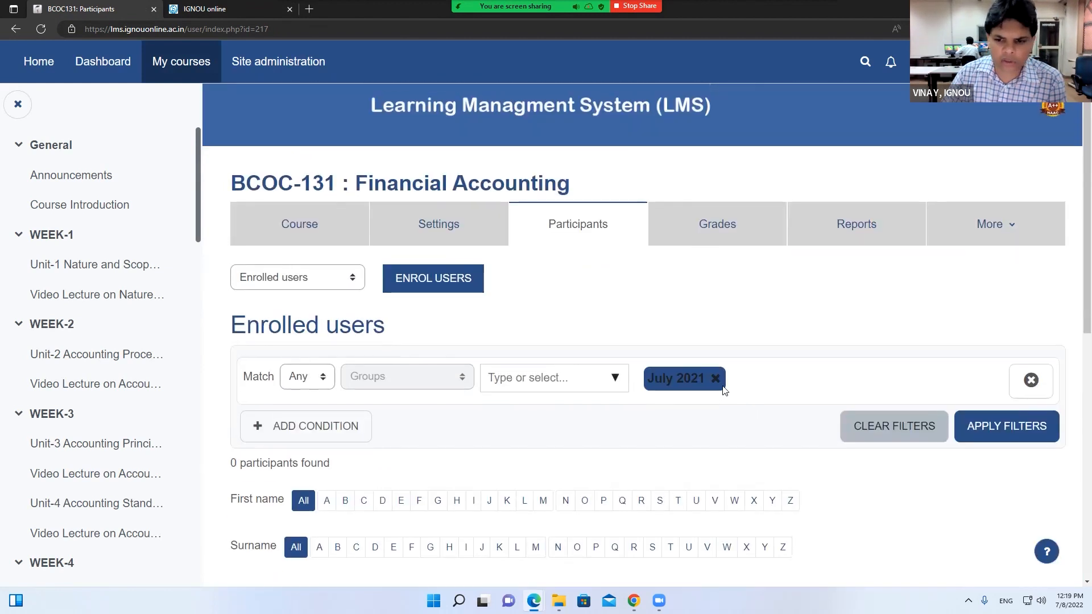
Switch the group filter to No group, select all participants, and show the selected-users actions
{"action": "left_click", "coordinate": [716, 379]}
{"action": "left_click", "coordinate": [616, 378]}
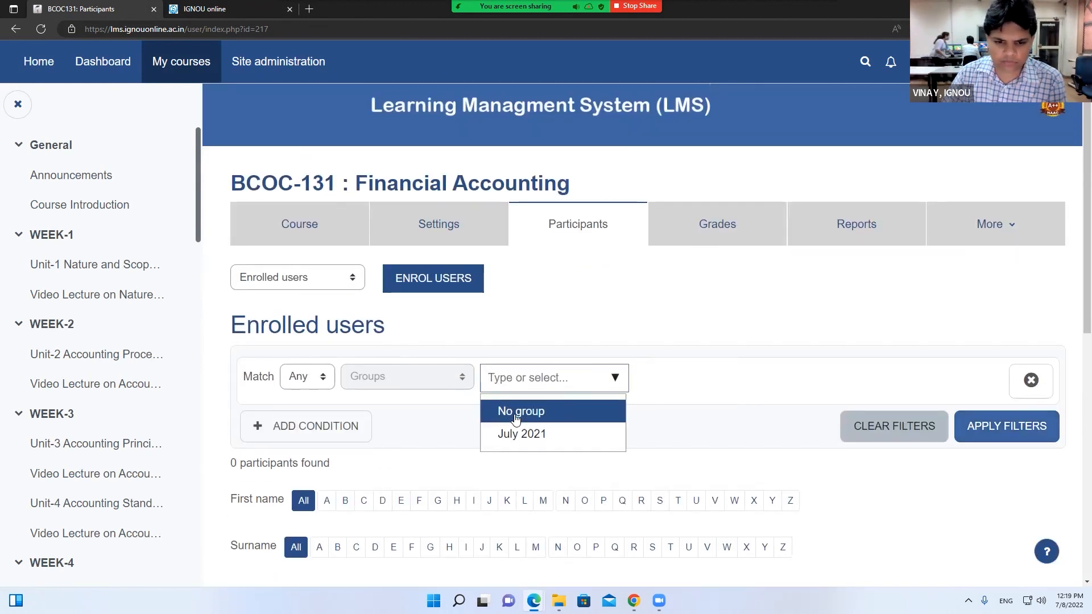
{"action": "left_click", "coordinate": [518, 412]}
{"action": "left_click", "coordinate": [984, 426]}
{"action": "scroll", "coordinate": [611, 392], "scroll_direction": "down", "scroll_amount": 5}
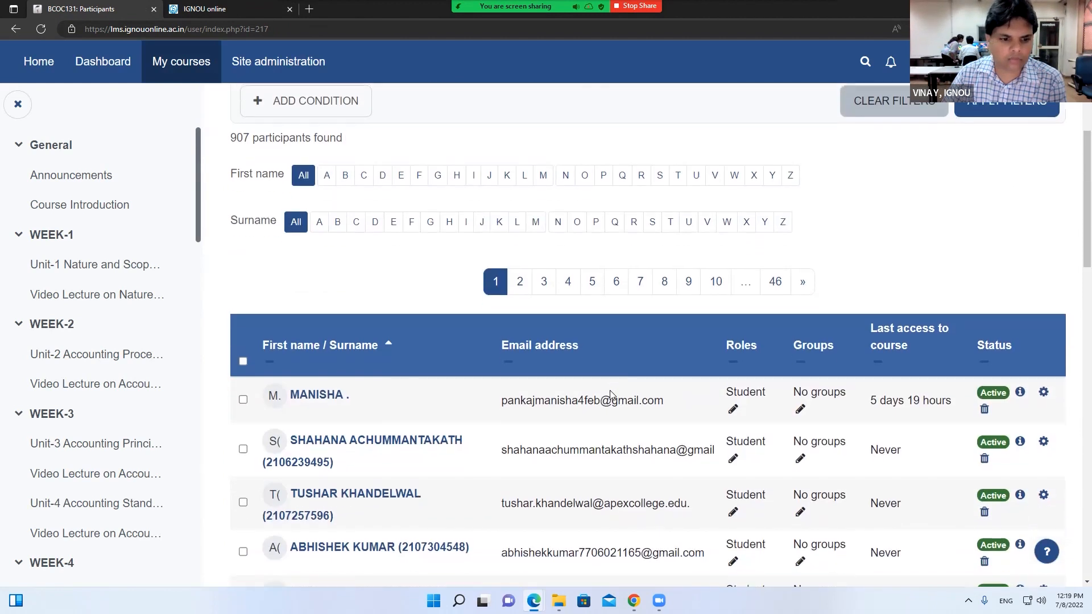
{"action": "left_click", "coordinate": [243, 359]}
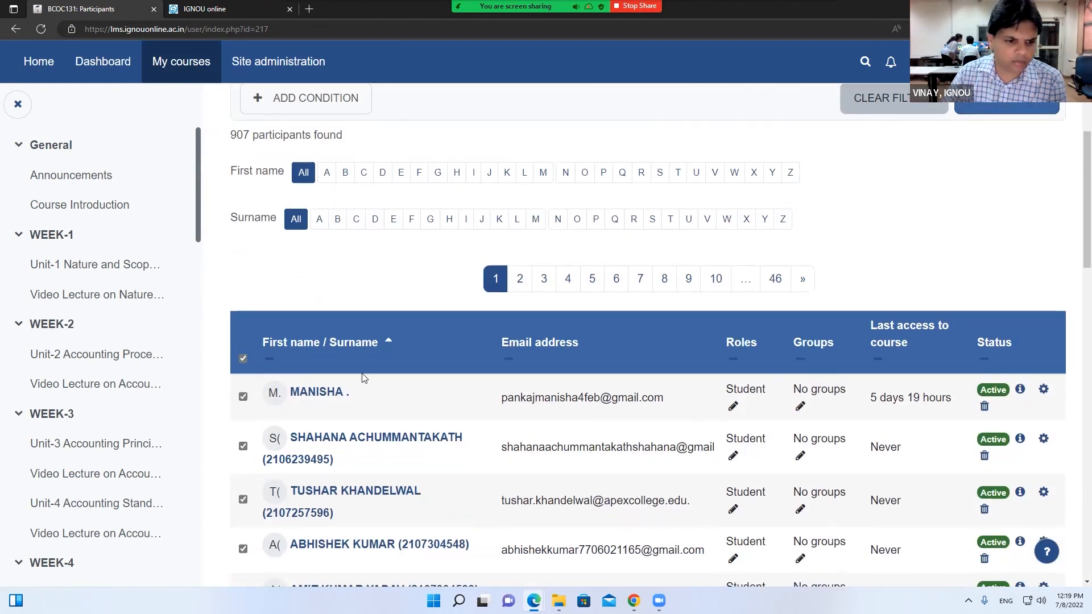
{"action": "scroll", "coordinate": [365, 398], "scroll_direction": "down", "scroll_amount": 20}
{"action": "left_click", "coordinate": [582, 185]}
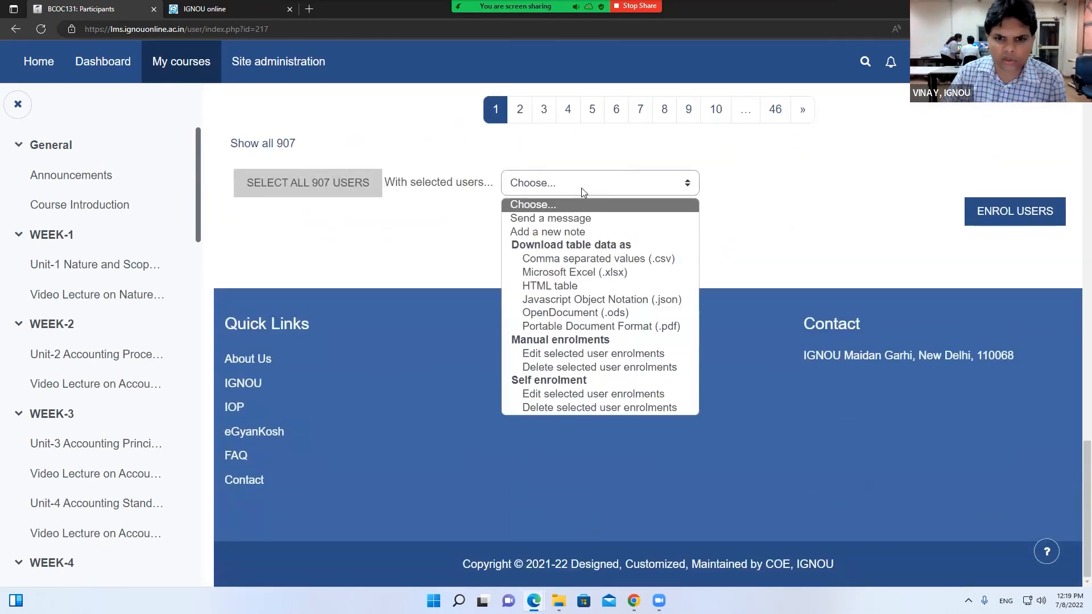
Start a message to the 20 selected participants, with the message box still empty
{"action": "left_click", "coordinate": [554, 219]}
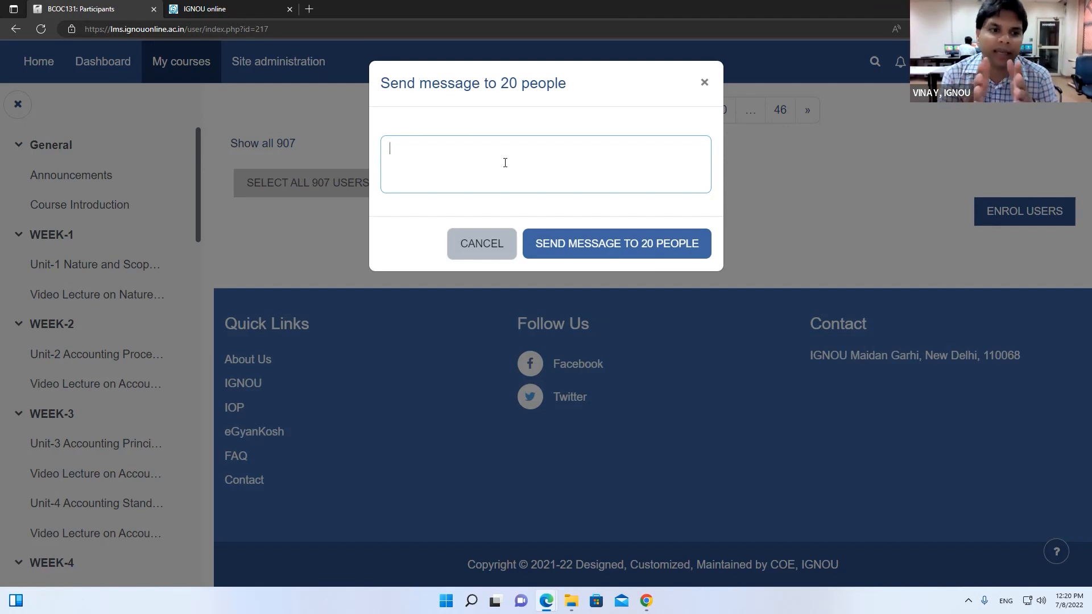
{"action": "left_click", "coordinate": [505, 163]}
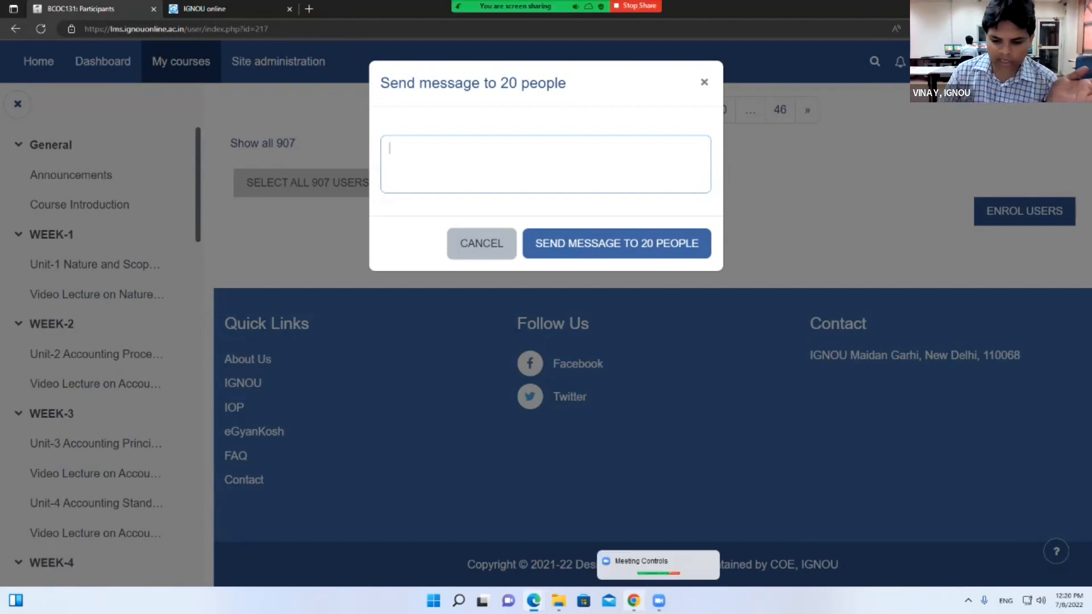
{"action": "left_click", "coordinate": [638, 601]}
Open Gmail at mail.google in a new tab and sign out of all Google accounts
{"action": "left_click", "coordinate": [150, 10]}
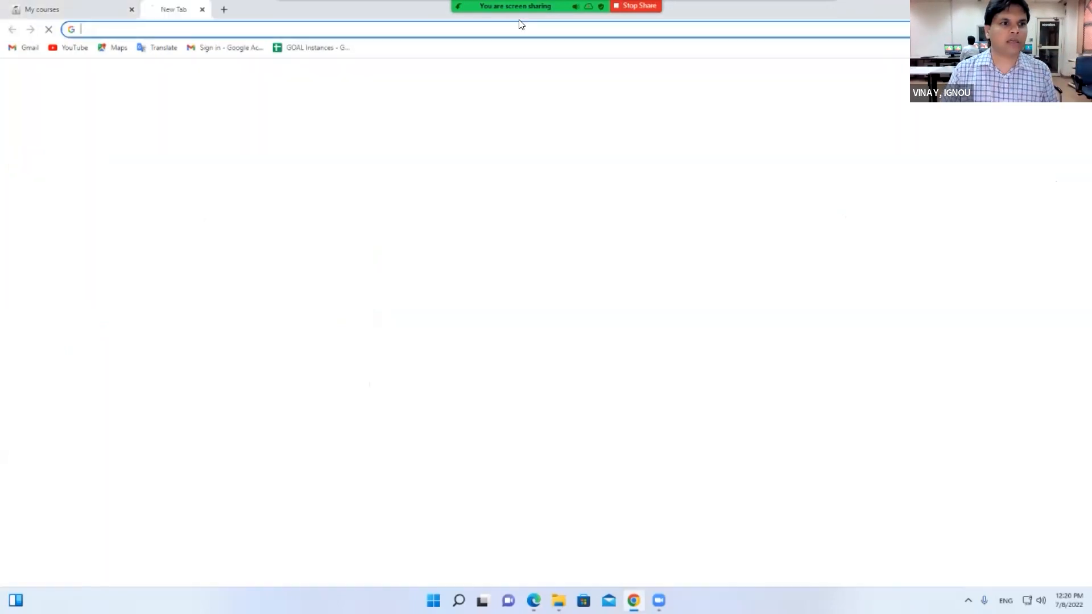
{"action": "type", "text": "mail"}
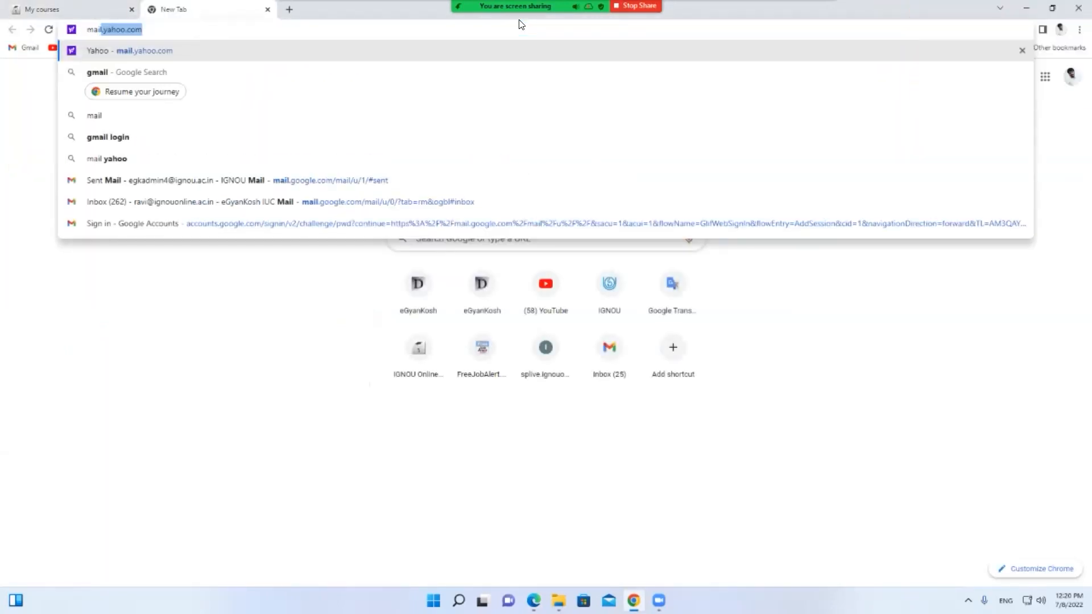
{"action": "type", "text": ".google"}
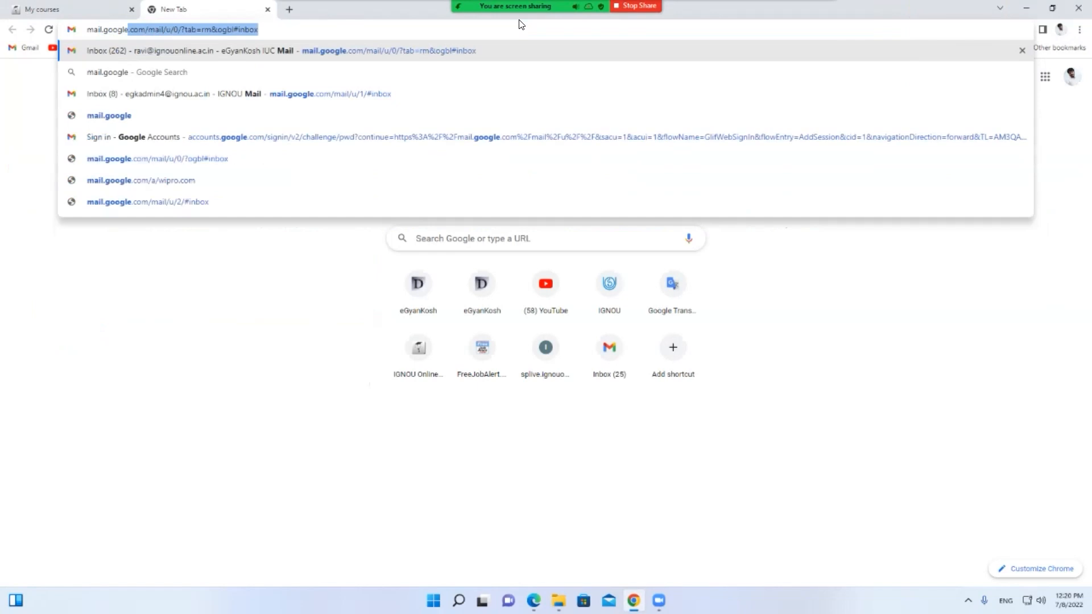
{"action": "key", "text": "Return"}
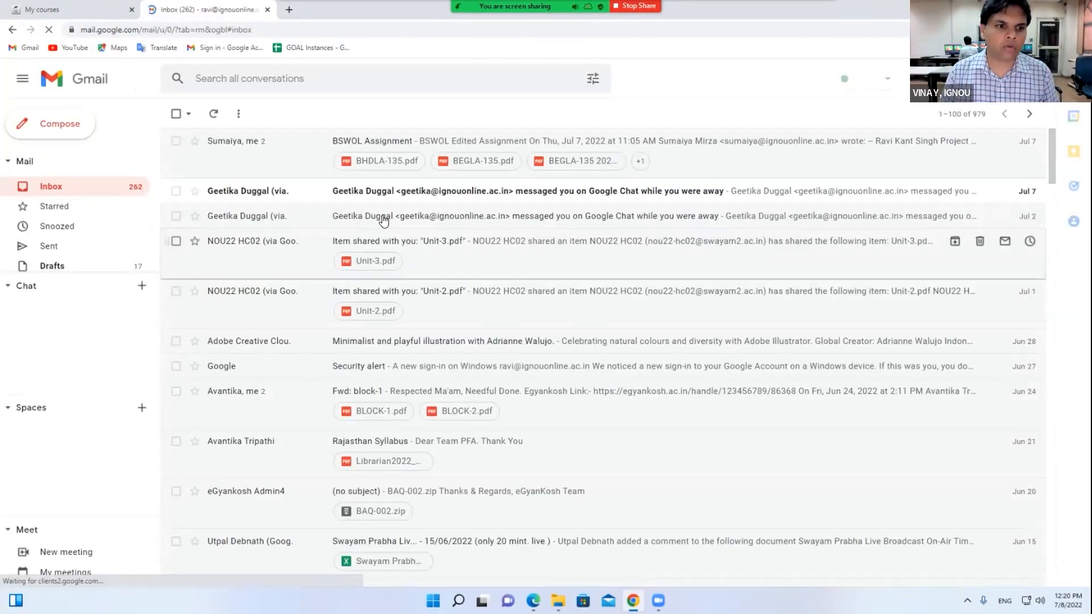
{"action": "left_click", "coordinate": [1068, 79]}
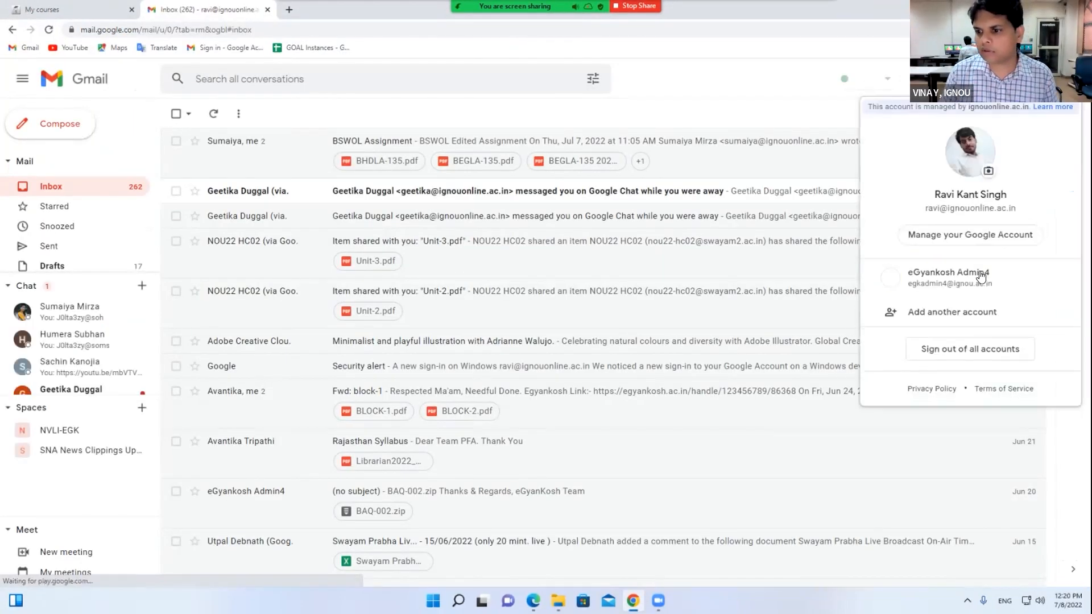
{"action": "left_click", "coordinate": [962, 346]}
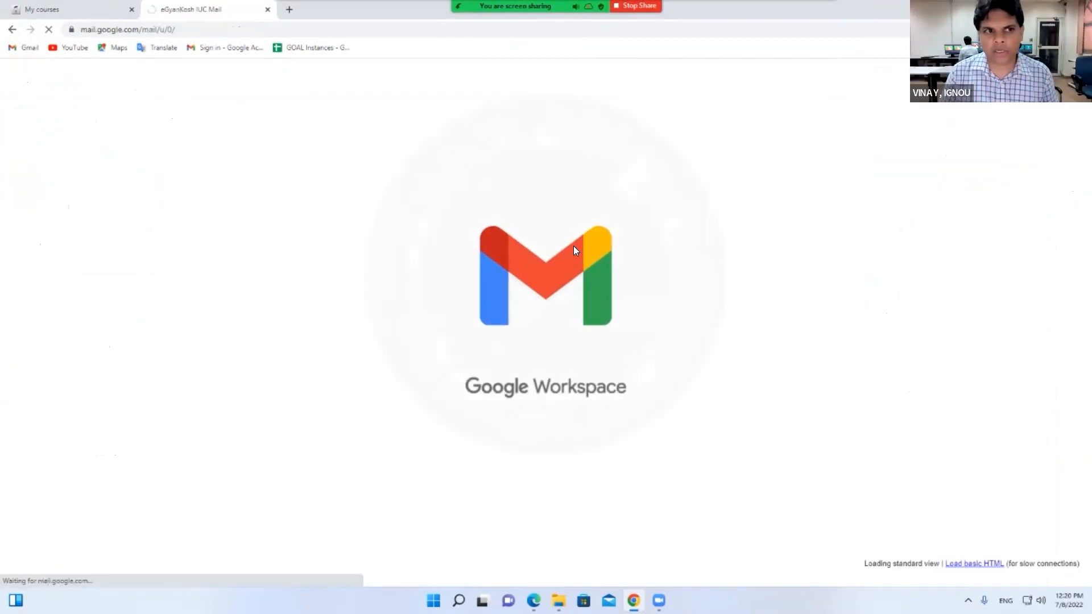
Sign in with another IGNOU online account's e-mail address and password
{"action": "left_click", "coordinate": [503, 348]}
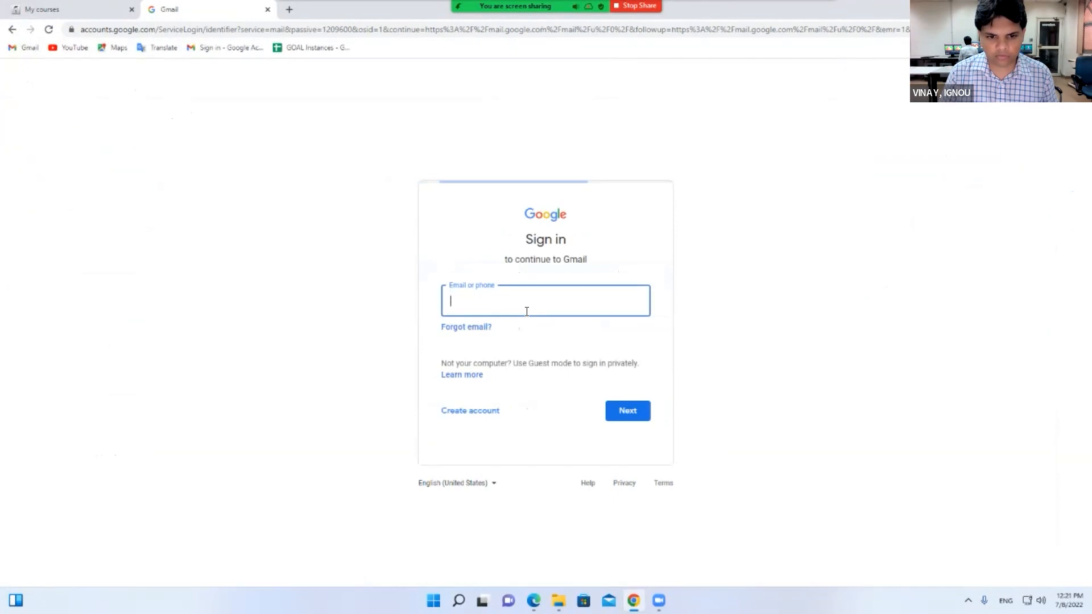
{"action": "key", "text": "Return"}
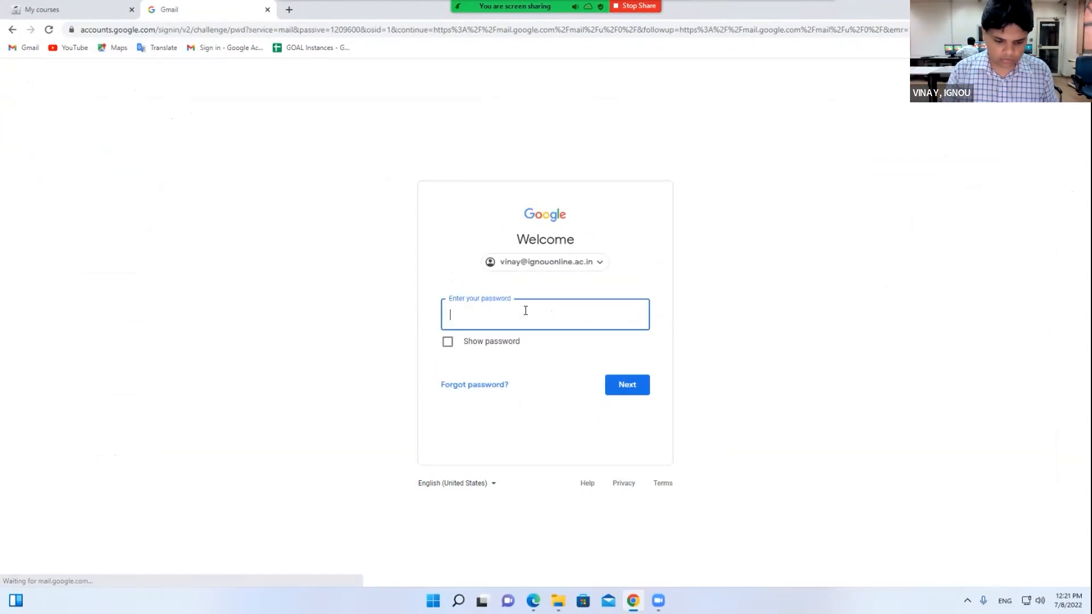
{"action": "type", "text": "••••••••••"}
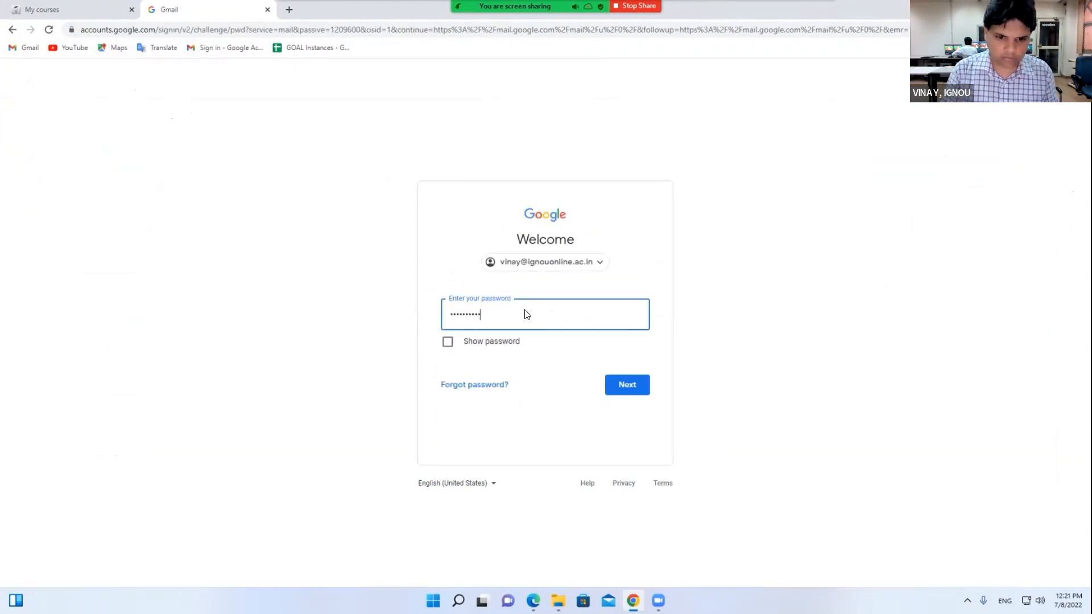
{"action": "key", "text": "Return"}
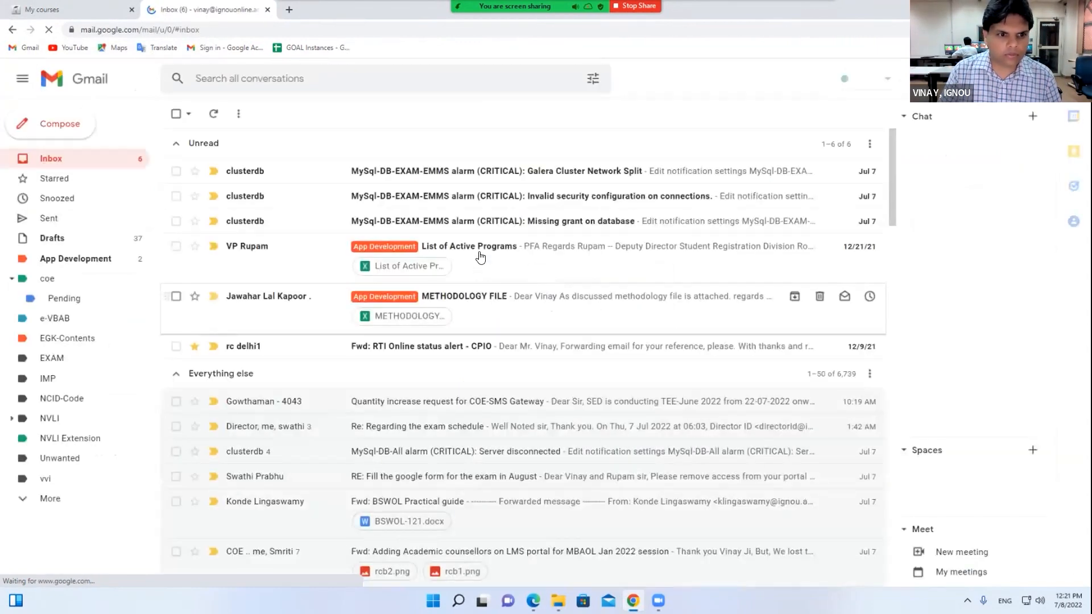
Open the deadline extension email, highlight its body and no-reply sender address, then return to the LMS
{"action": "left_click", "coordinate": [196, 143]}
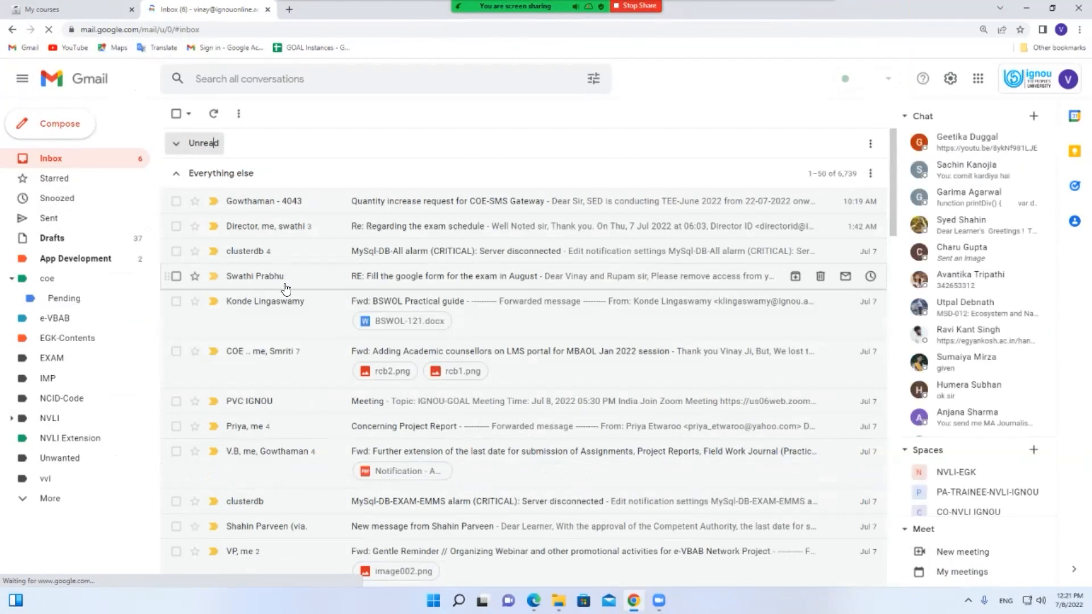
{"action": "scroll", "coordinate": [289, 471], "scroll_direction": "down", "scroll_amount": 1}
{"action": "left_click", "coordinate": [285, 472]}
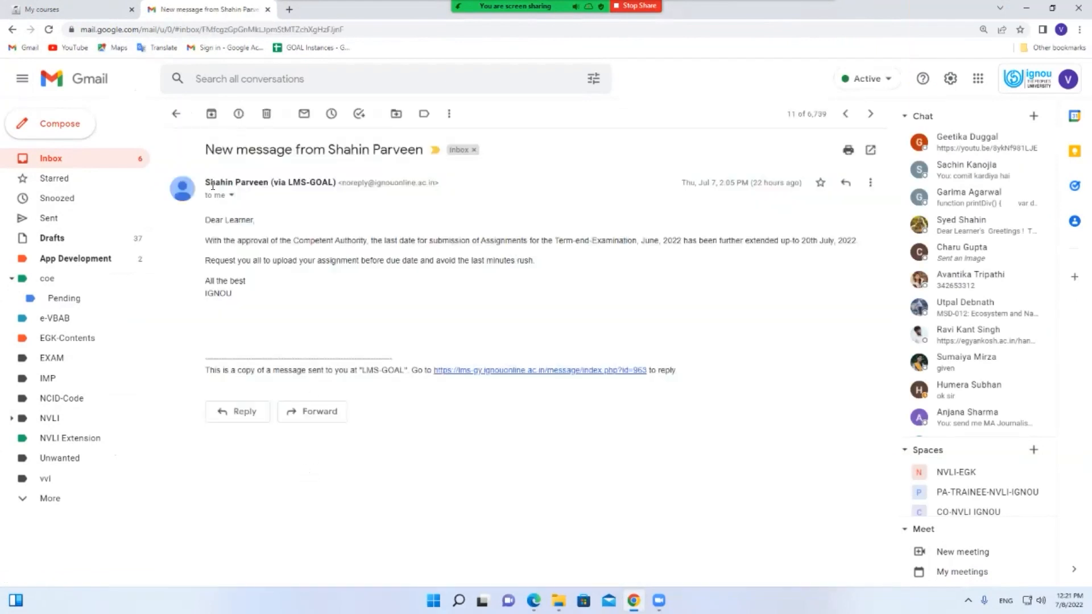
{"action": "left_click_drag", "start_coordinate": [206, 183], "coordinate": [267, 179]}
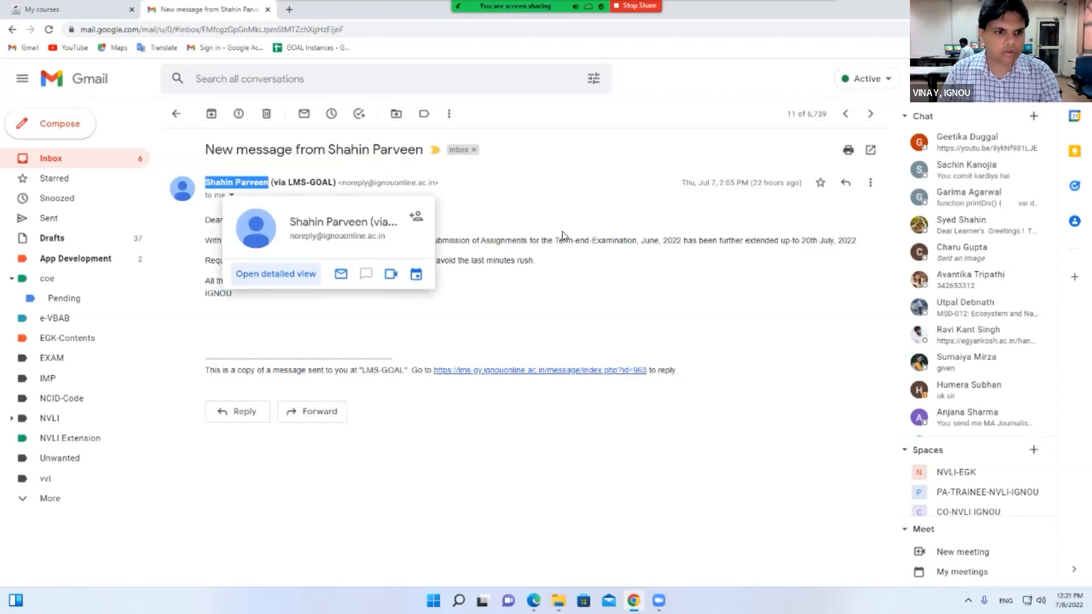
{"action": "left_click", "coordinate": [540, 235]}
{"action": "left_click_drag", "start_coordinate": [205, 217], "coordinate": [262, 294]}
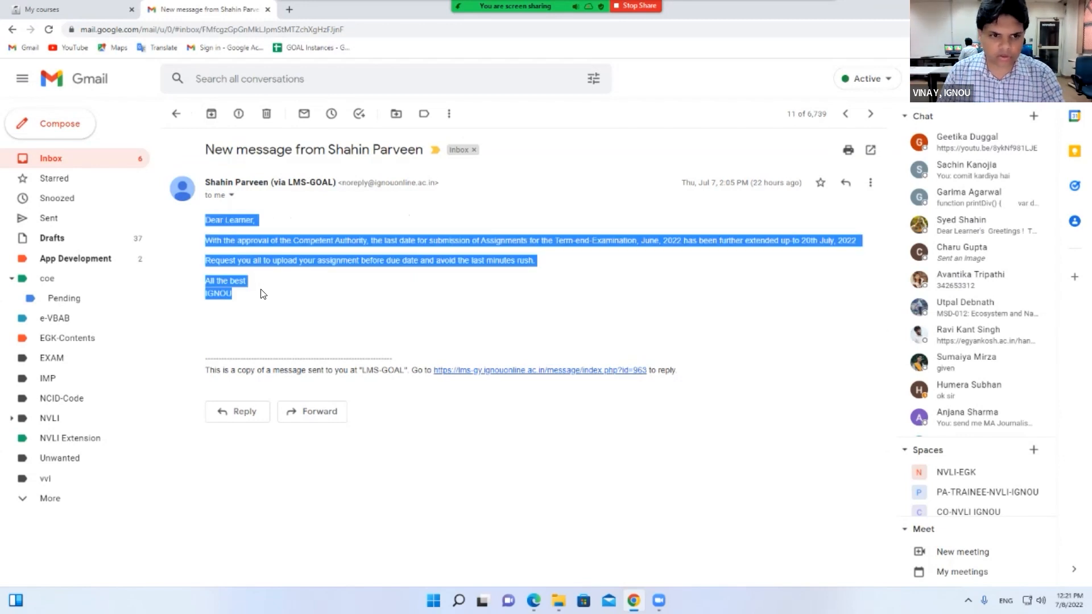
{"action": "left_click_drag", "start_coordinate": [343, 182], "coordinate": [437, 183]}
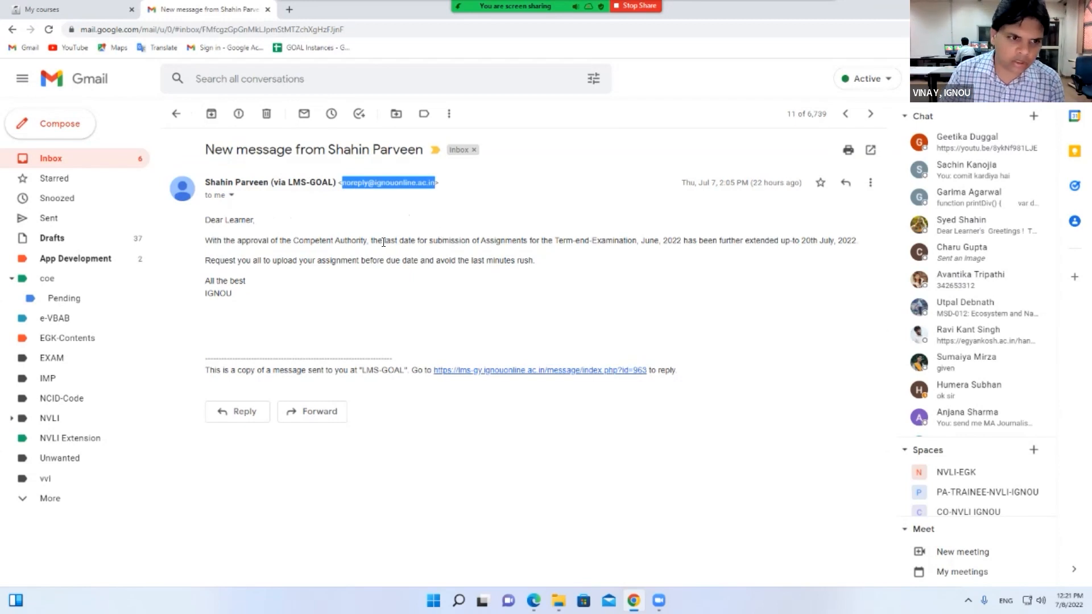
{"action": "left_click", "coordinate": [321, 213]}
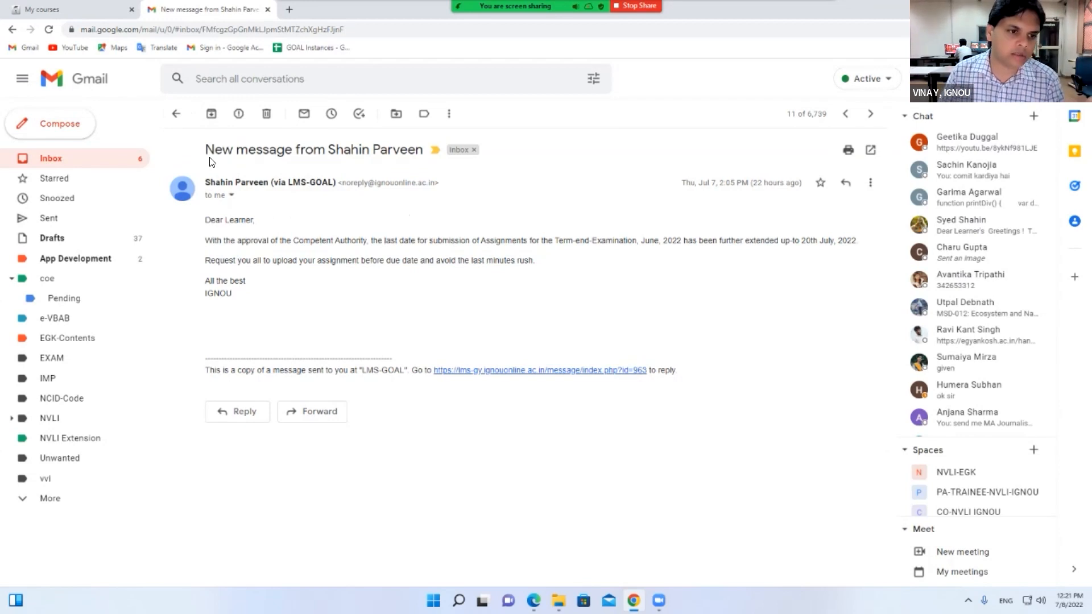
{"action": "left_click", "coordinate": [87, 15]}
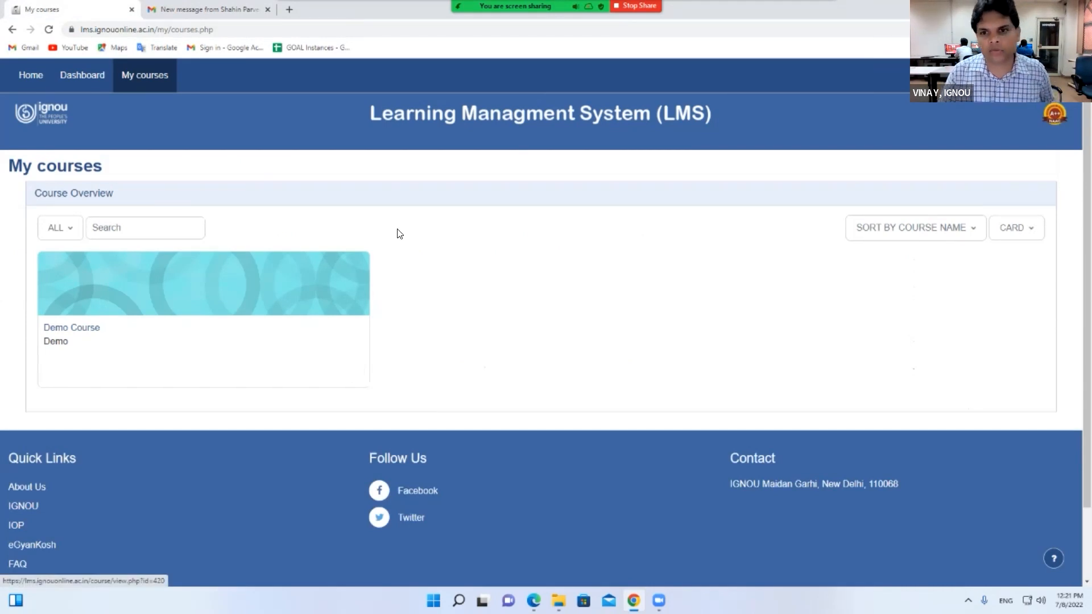
Close the message dialog for 20 people and show the BCOC-131 Participants list of 907 users
{"action": "mouse_move", "coordinate": [626, 25]}
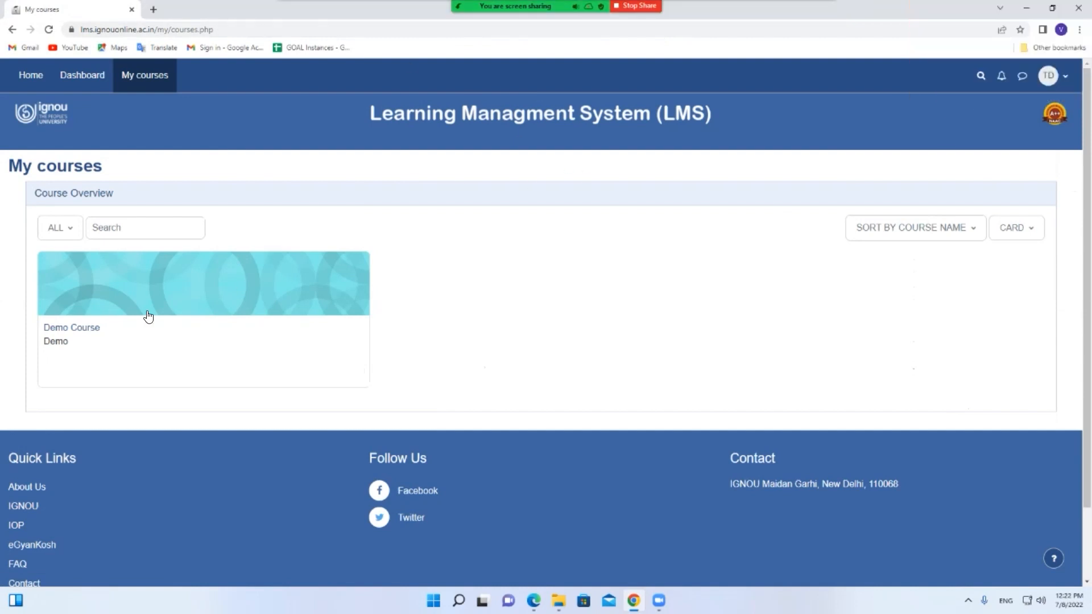
{"action": "left_click", "coordinate": [91, 330]}
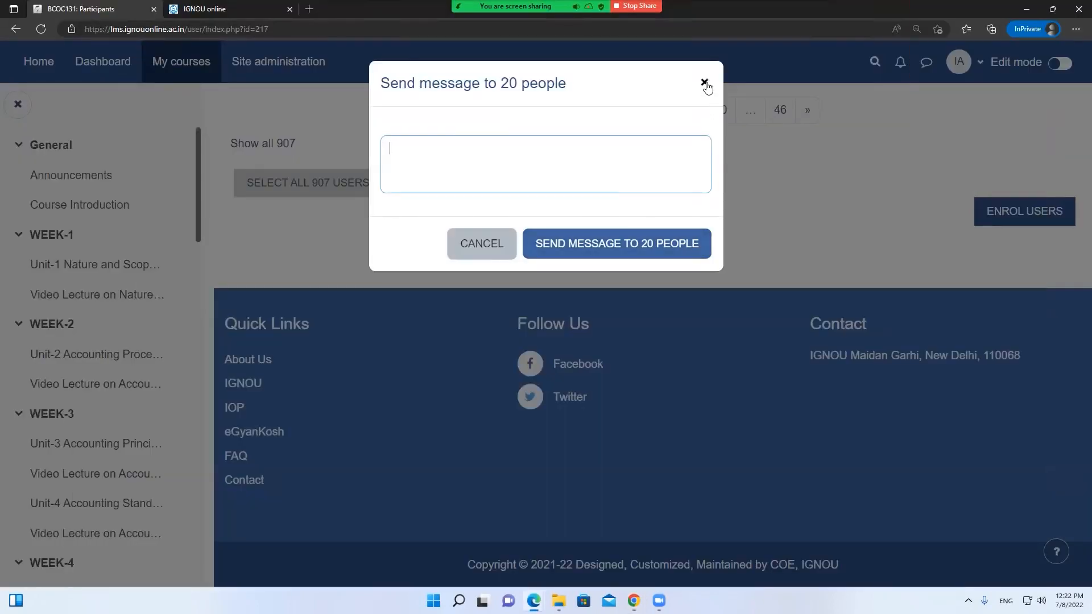
{"action": "left_click", "coordinate": [704, 84]}
{"action": "scroll", "coordinate": [658, 296], "scroll_direction": "up", "scroll_amount": 10}
{"action": "scroll", "coordinate": [652, 293], "scroll_direction": "up", "scroll_amount": 5}
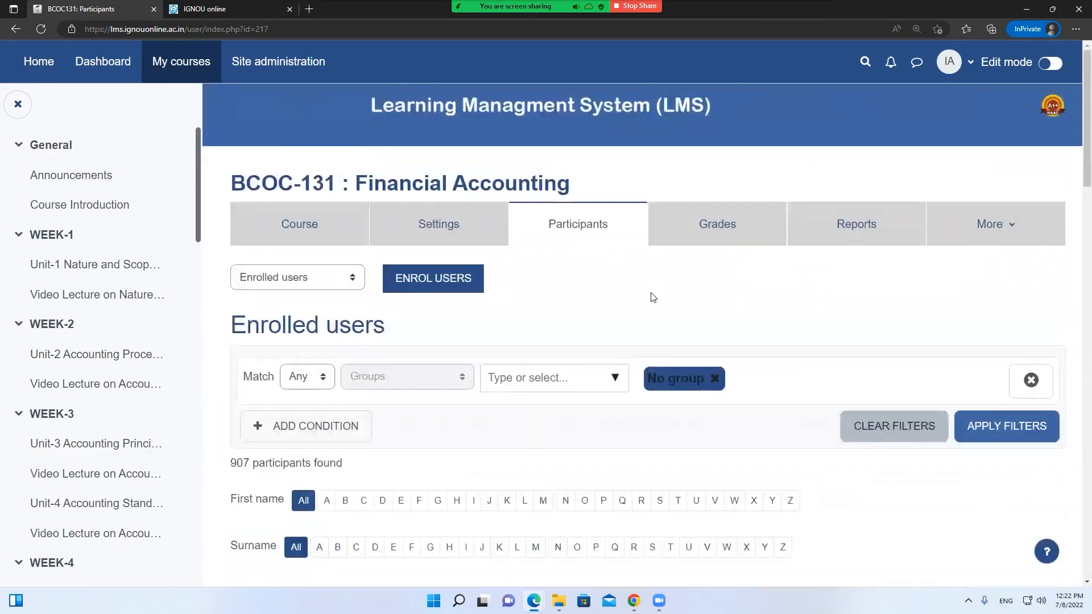
Open MMPC-001 from Master of Business Administration(MBAOL) Semester-1 on the dashboard
{"action": "left_click", "coordinate": [111, 63]}
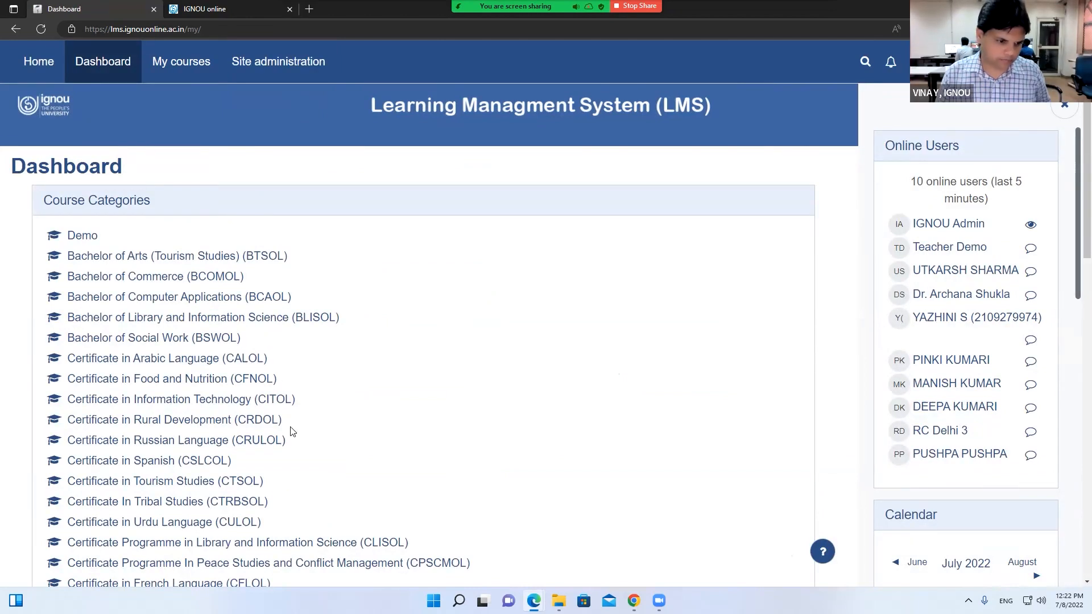
{"action": "scroll", "coordinate": [292, 431], "scroll_direction": "down", "scroll_amount": 3}
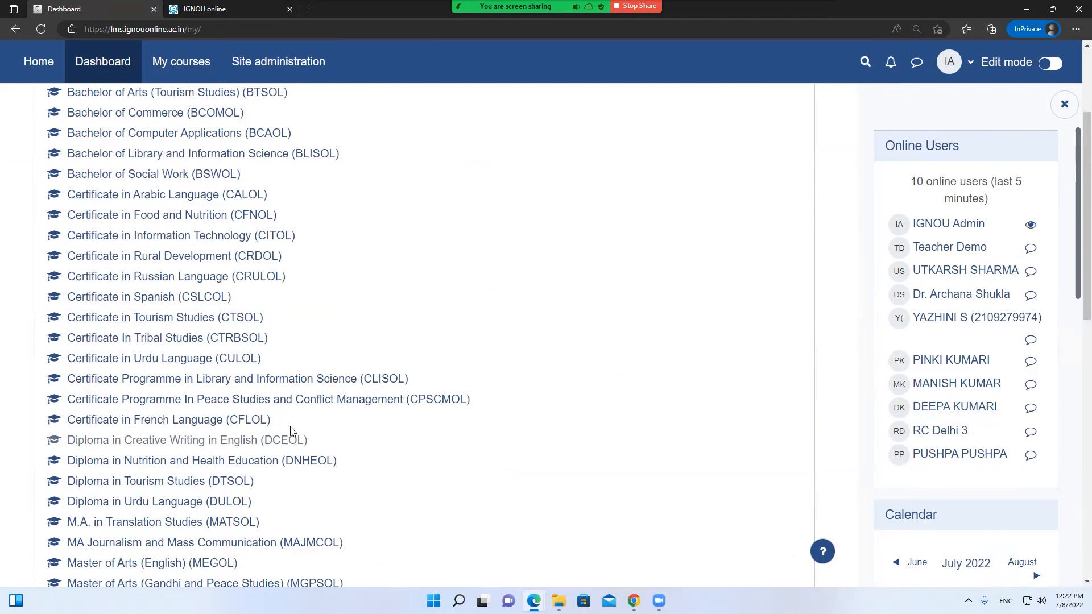
{"action": "scroll", "coordinate": [292, 431], "scroll_direction": "down", "scroll_amount": 3}
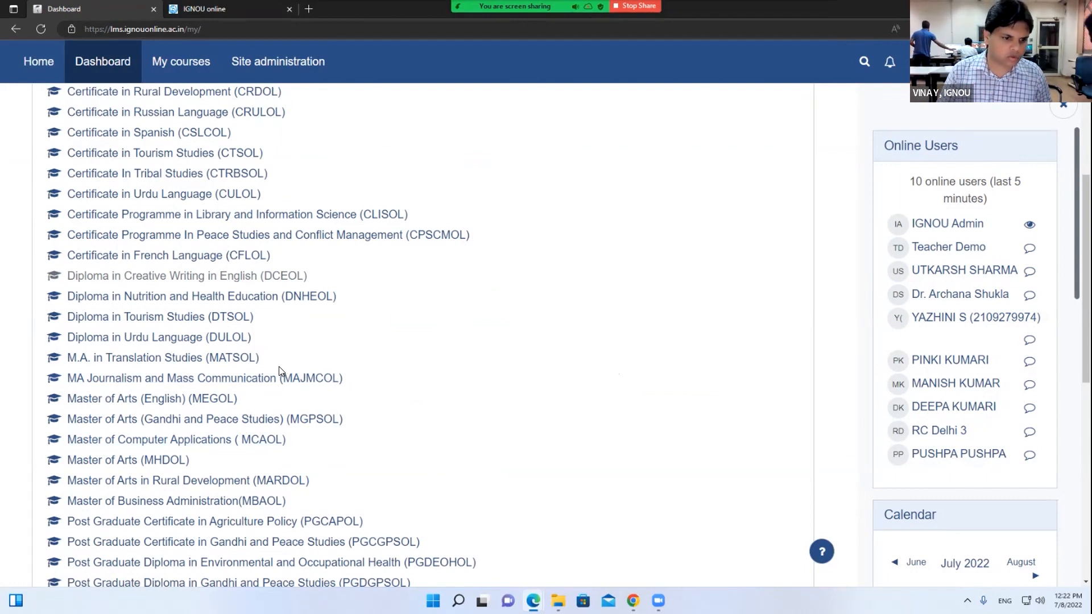
{"action": "scroll", "coordinate": [280, 371], "scroll_direction": "down", "scroll_amount": 1}
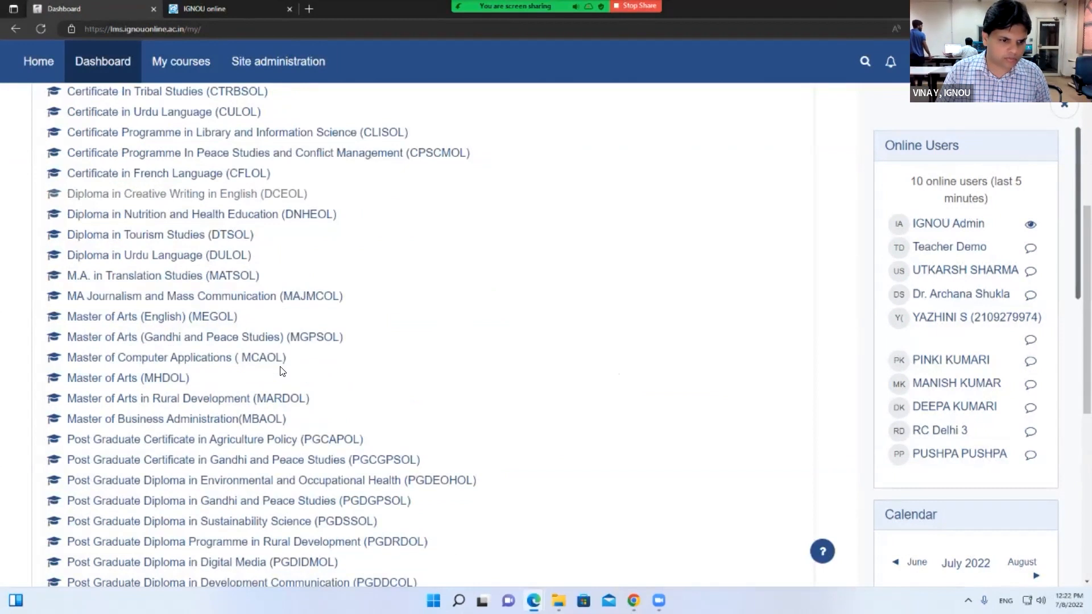
{"action": "left_click", "coordinate": [253, 418]}
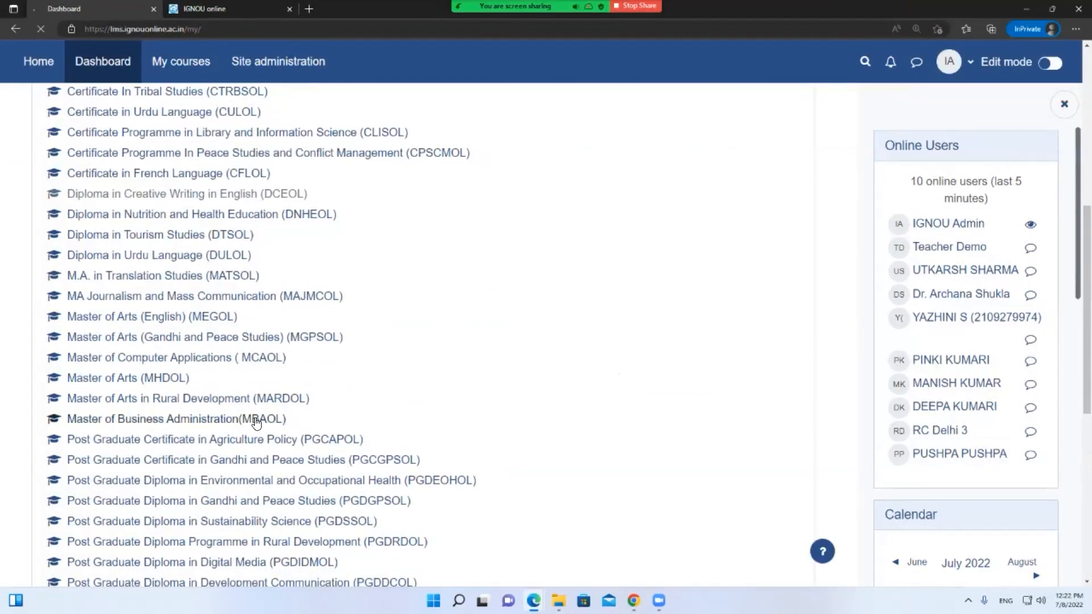
{"action": "left_click", "coordinate": [89, 379]}
{"action": "left_click", "coordinate": [349, 351]}
View MMPC-001's enrolled participants and glance at the available filter conditions
{"action": "left_click", "coordinate": [551, 210]}
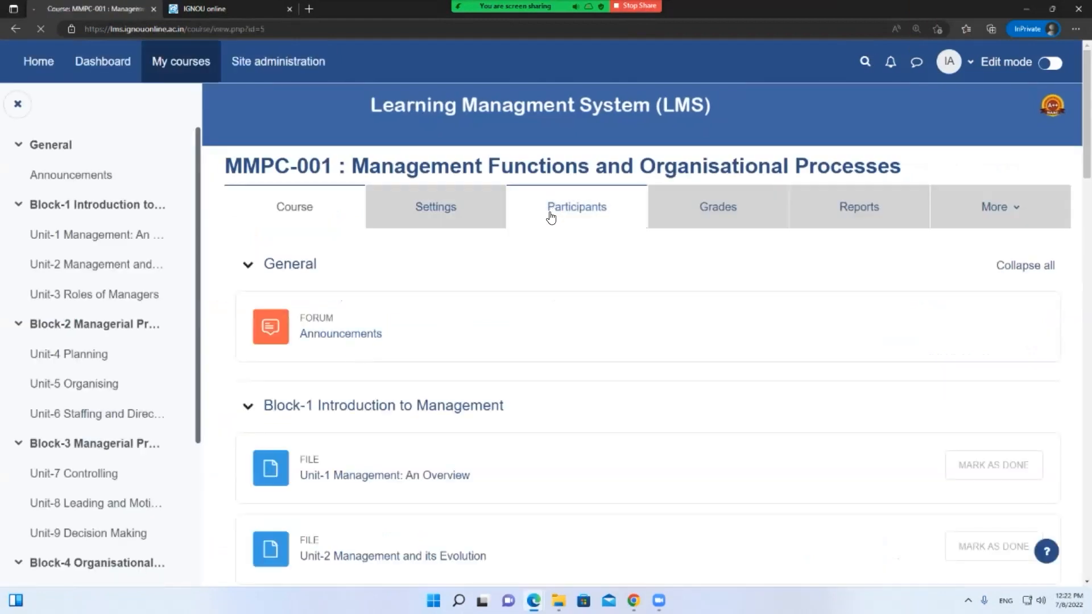
{"action": "scroll", "coordinate": [534, 299], "scroll_direction": "down", "scroll_amount": 3}
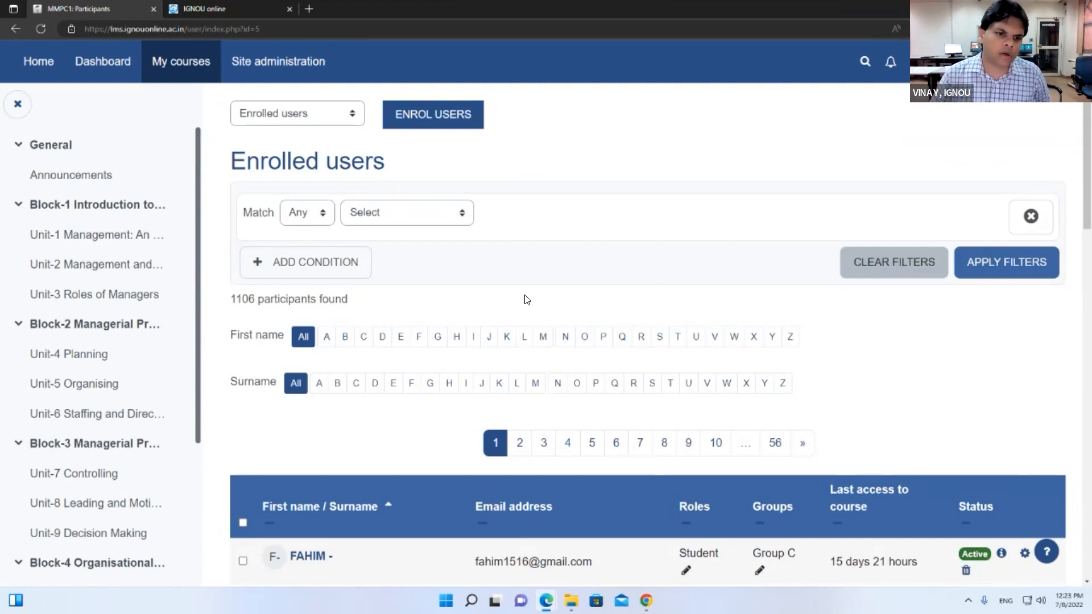
{"action": "left_click", "coordinate": [431, 217]}
{"action": "left_click", "coordinate": [535, 229]}
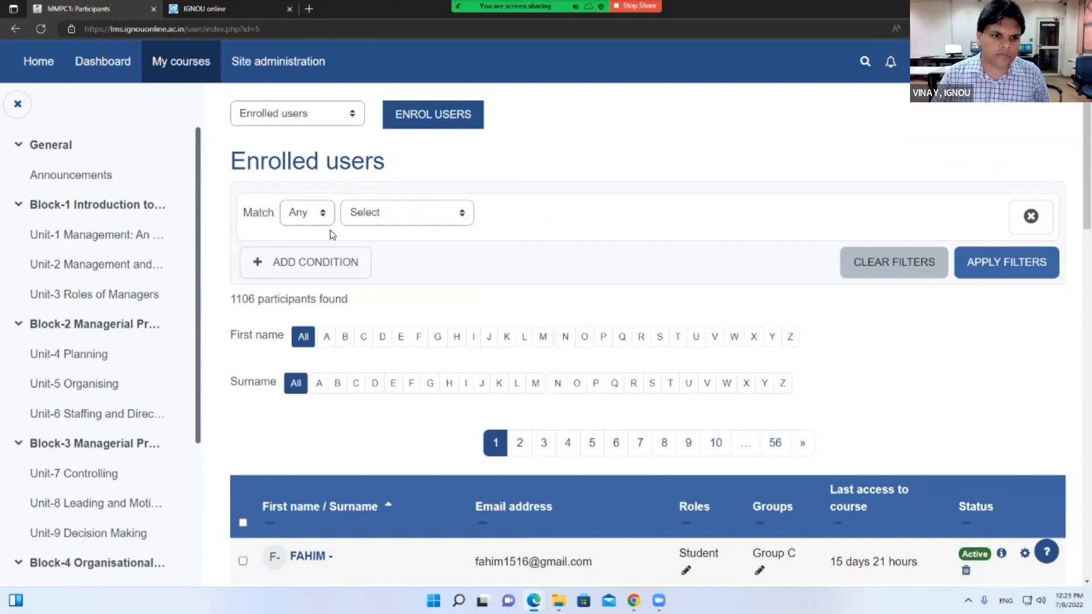
Switch to the course's Groups page, look at Import groups, then return to Groups
{"action": "left_click", "coordinate": [320, 123]}
{"action": "left_click", "coordinate": [292, 194]}
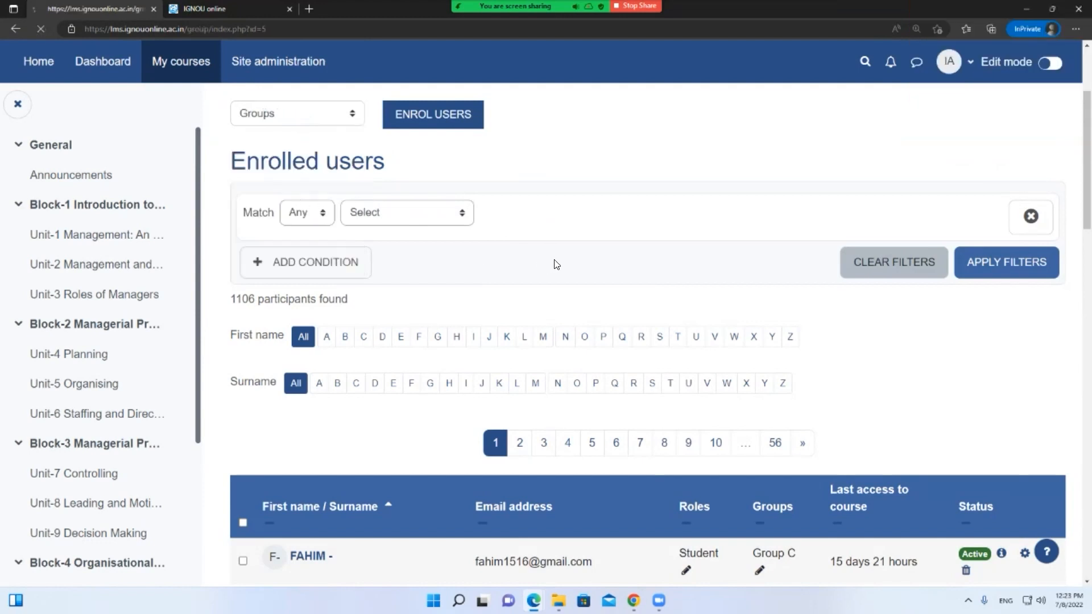
{"action": "scroll", "coordinate": [555, 264], "scroll_direction": "down", "scroll_amount": 5}
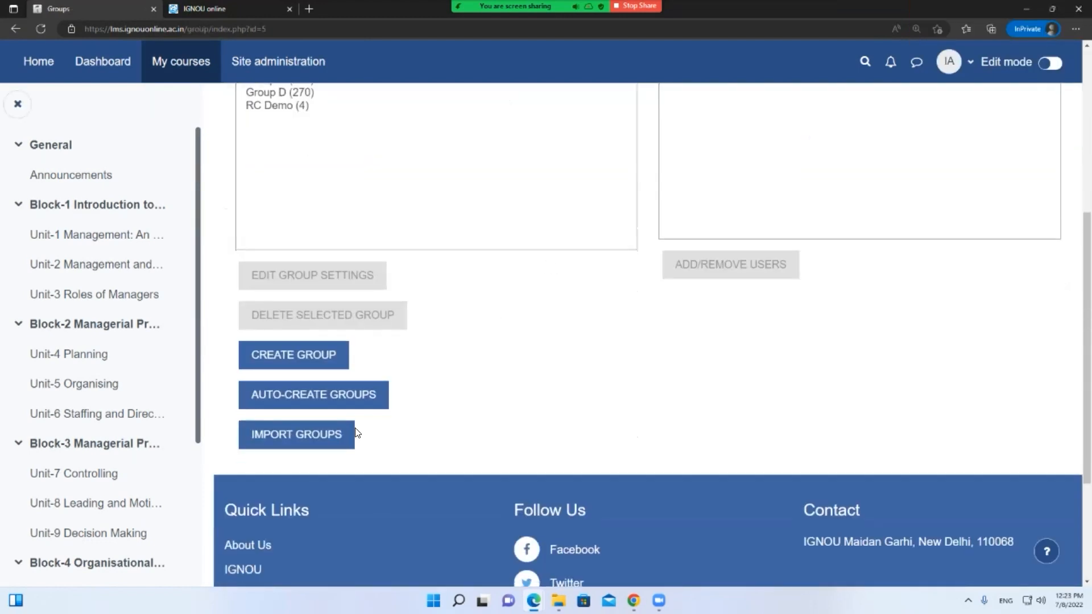
{"action": "left_click", "coordinate": [320, 435]}
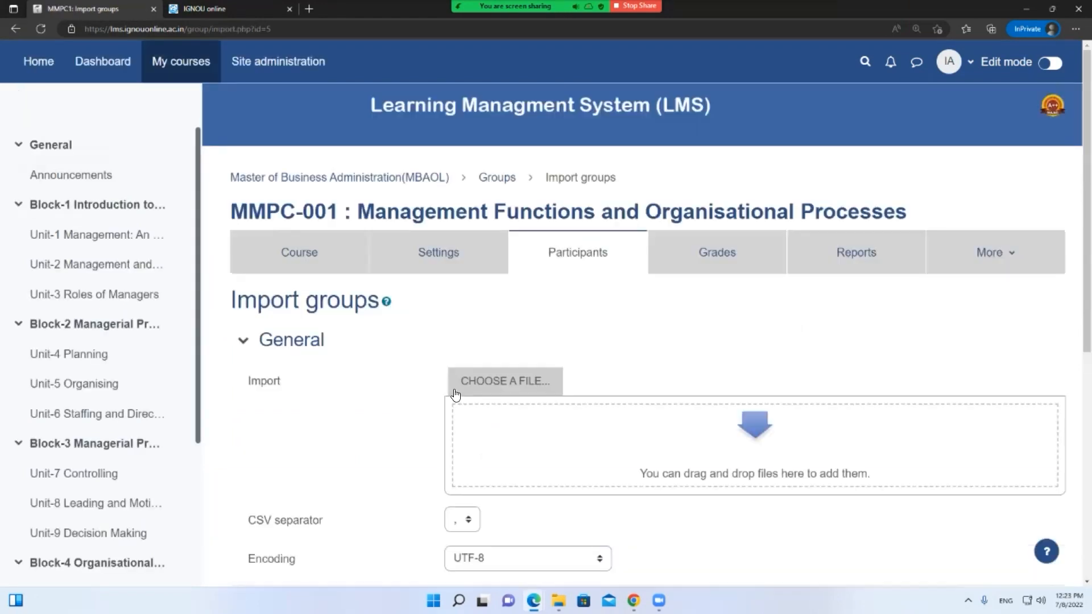
{"action": "scroll", "coordinate": [449, 394], "scroll_direction": "down", "scroll_amount": 4}
{"action": "scroll", "coordinate": [430, 390], "scroll_direction": "up", "scroll_amount": 3}
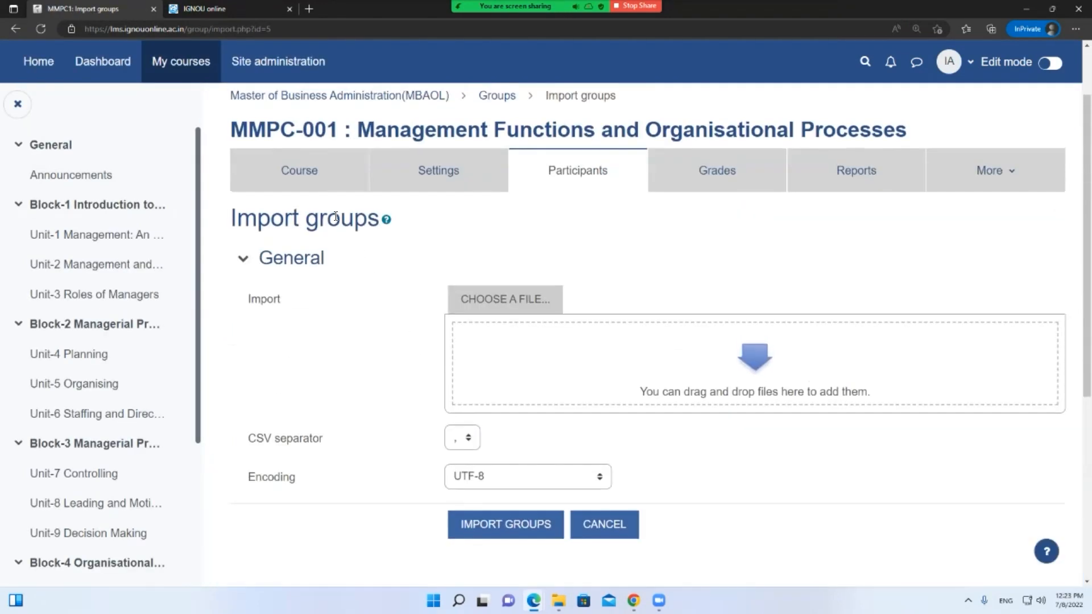
{"action": "right_click", "coordinate": [429, 260]}
{"action": "left_click", "coordinate": [441, 268]}
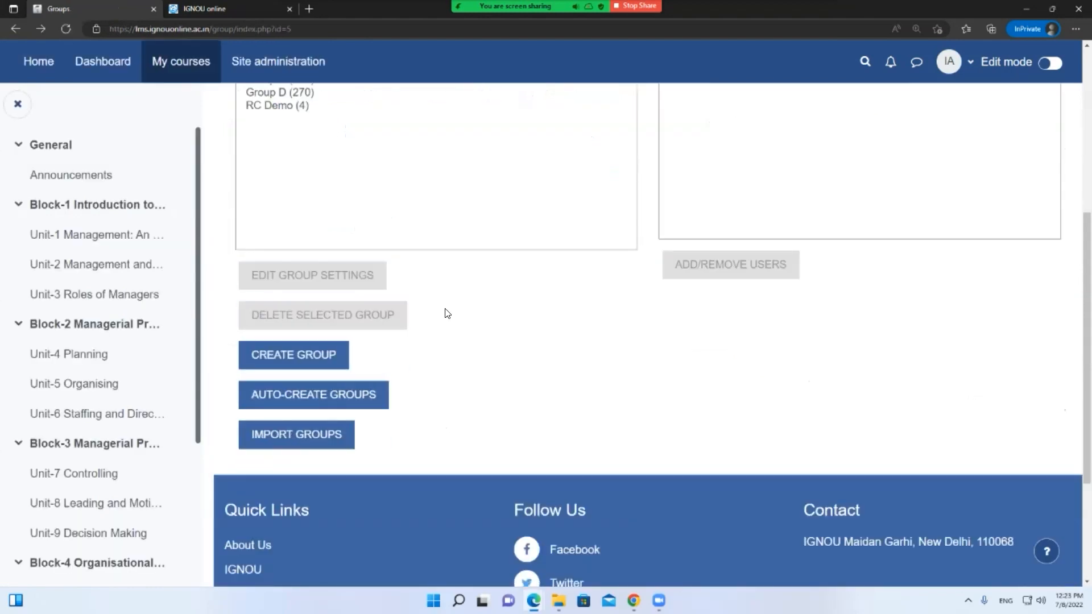
Review Group B's 270 members, then bring up the MMPC-001 grader report
{"action": "scroll", "coordinate": [448, 314], "scroll_direction": "up", "scroll_amount": 3}
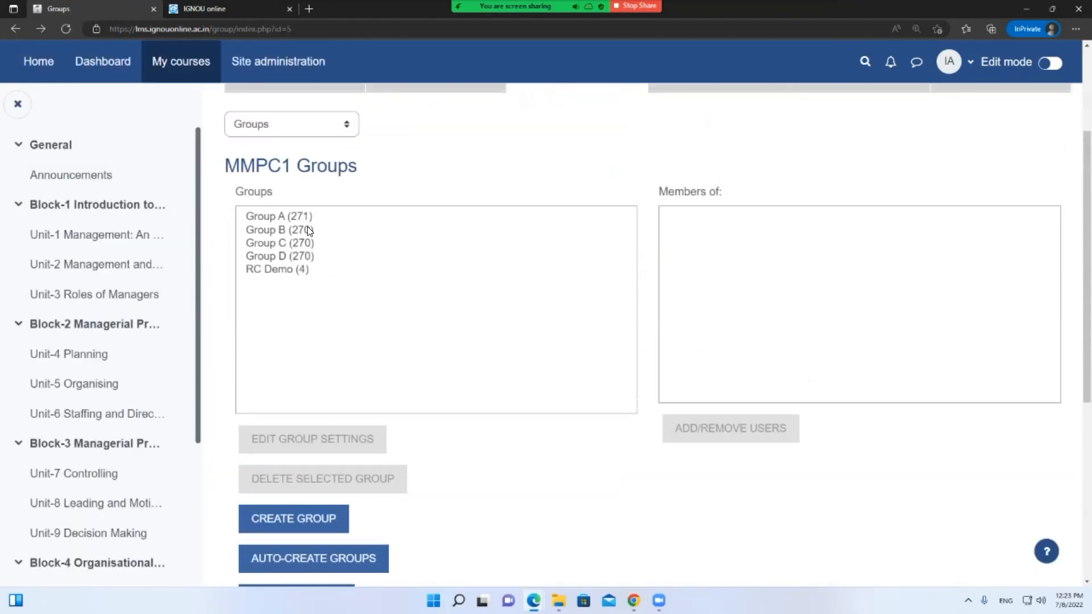
{"action": "left_click", "coordinate": [333, 230]}
{"action": "scroll", "coordinate": [439, 384], "scroll_direction": "down", "scroll_amount": 1}
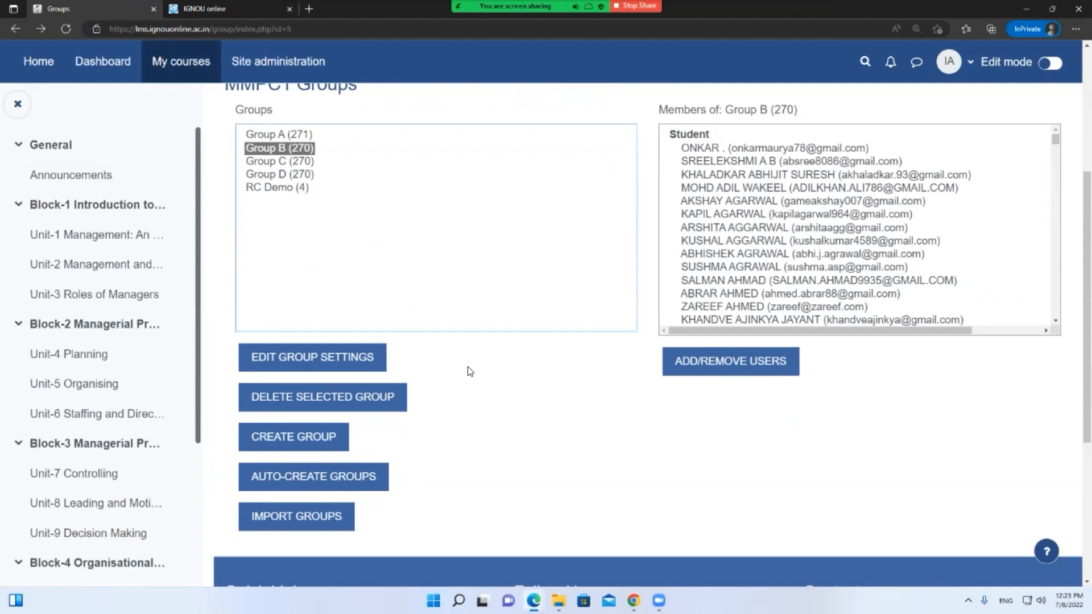
{"action": "scroll", "coordinate": [468, 371], "scroll_direction": "up", "scroll_amount": 4}
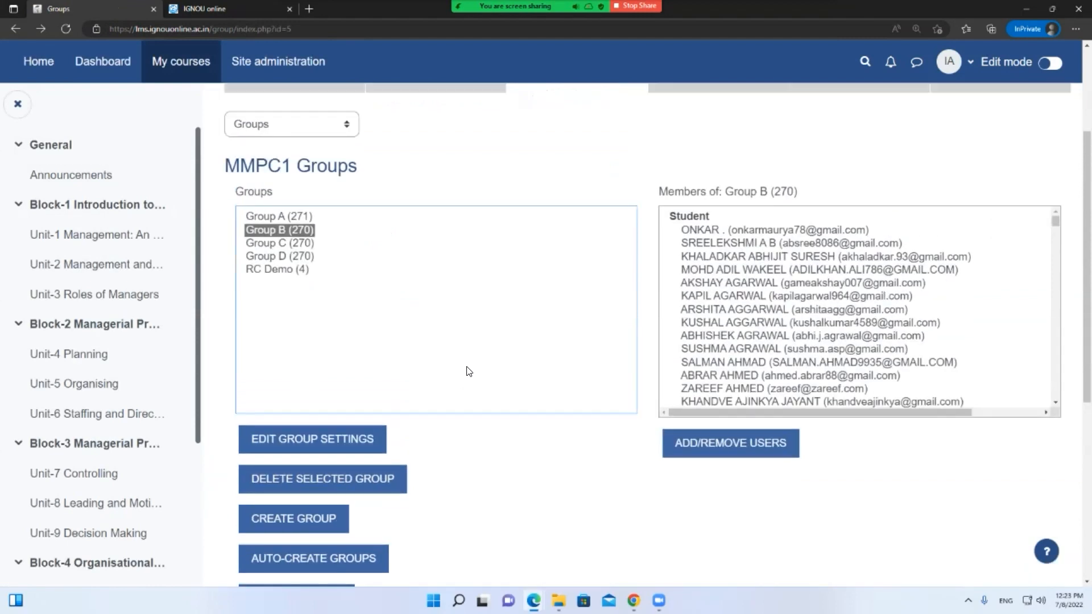
{"action": "left_click", "coordinate": [732, 244]}
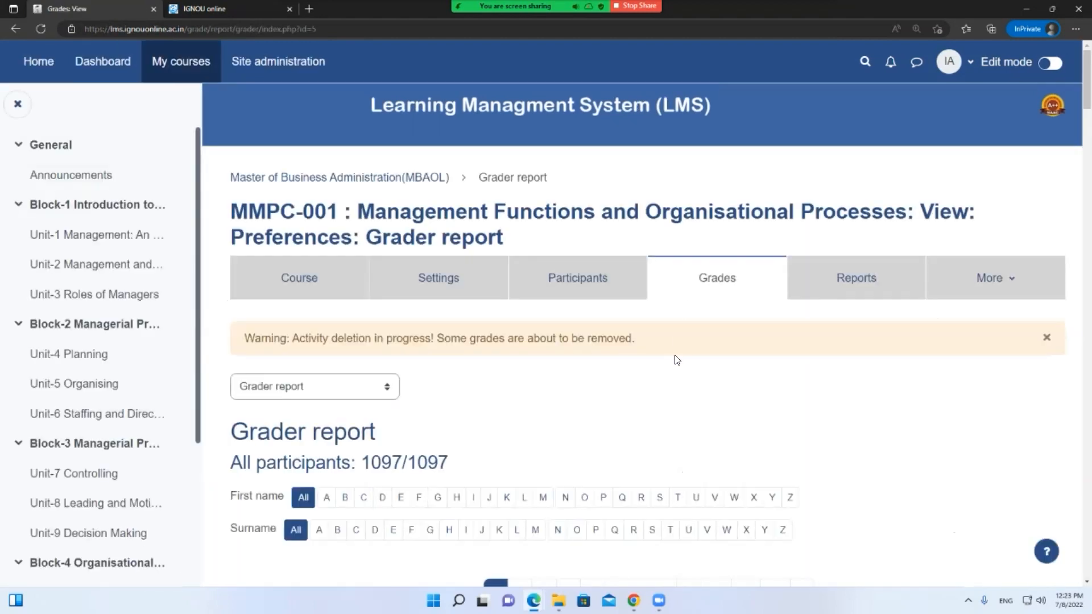
Navigate MBAOL › Semester-1 › MMPC-001 and open the TUTOR MARKED ASSIGNMENT(TMA), due 20 July 2022
{"action": "scroll", "coordinate": [677, 359], "scroll_direction": "down", "scroll_amount": 2}
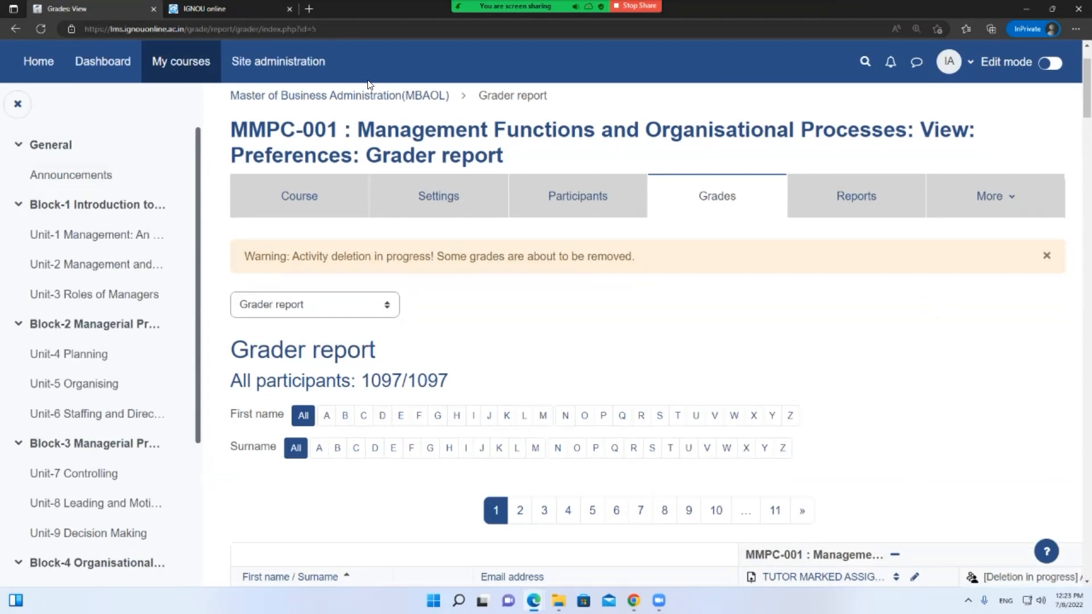
{"action": "left_click", "coordinate": [319, 97]}
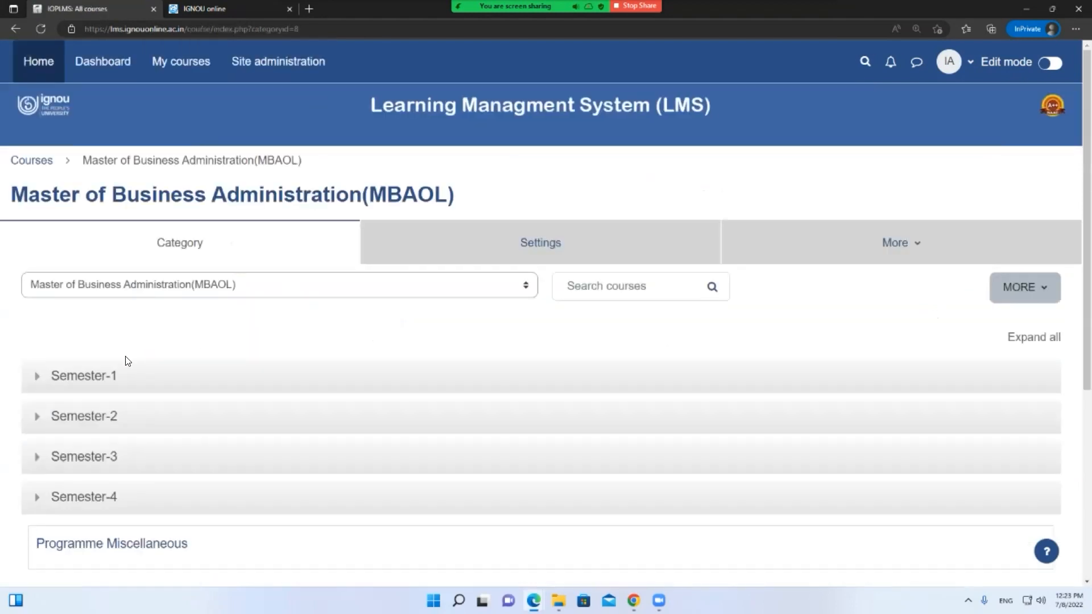
{"action": "left_click", "coordinate": [62, 376]}
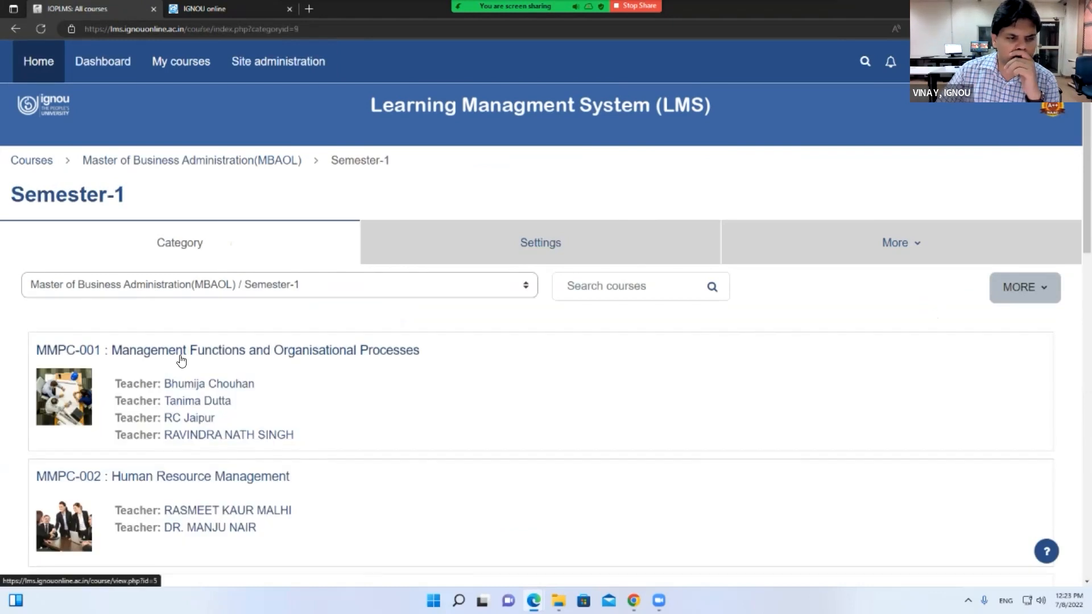
{"action": "left_click", "coordinate": [181, 357]}
{"action": "scroll", "coordinate": [529, 433], "scroll_direction": "down", "scroll_amount": 15}
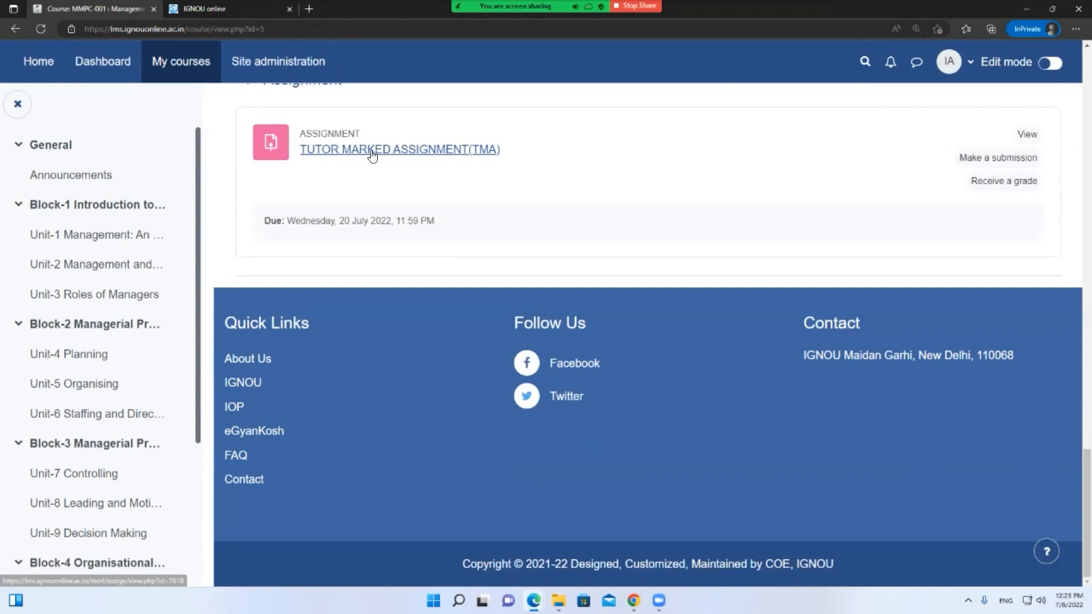
{"action": "left_click", "coordinate": [340, 149]}
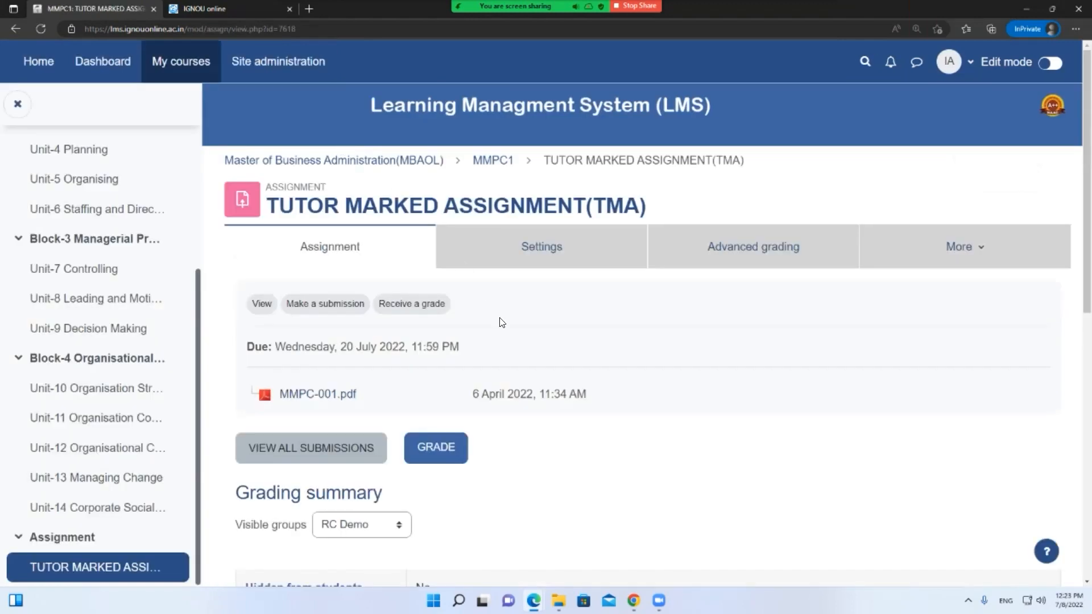
{"action": "scroll", "coordinate": [293, 367], "scroll_direction": "down", "scroll_amount": 1}
Open the list of all TMA submissions and start grading the first submission
{"action": "left_click", "coordinate": [292, 369]}
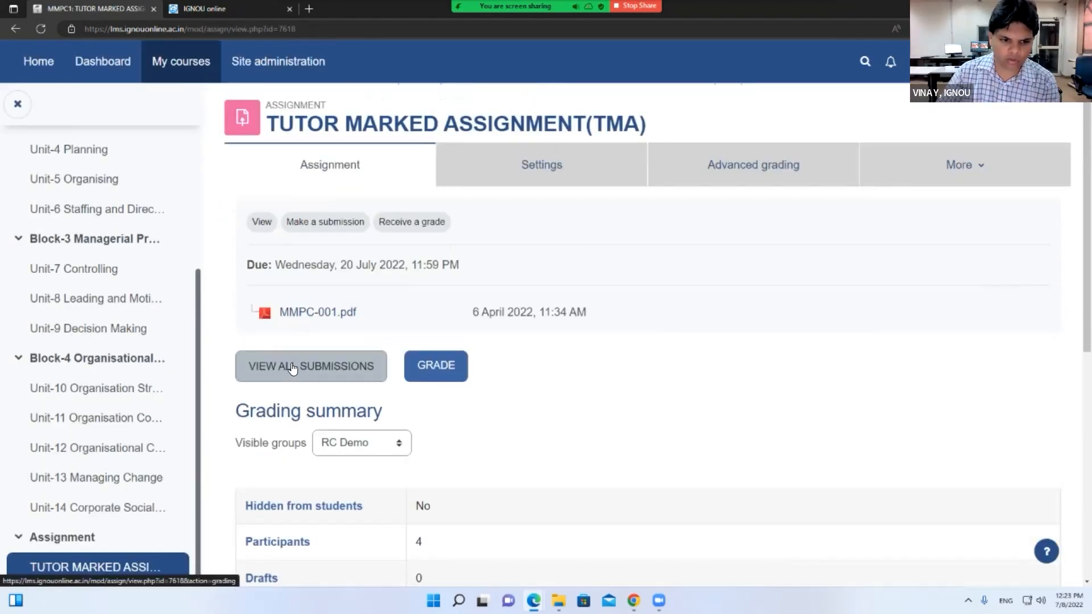
{"action": "scroll", "coordinate": [498, 387], "scroll_direction": "down", "scroll_amount": 3}
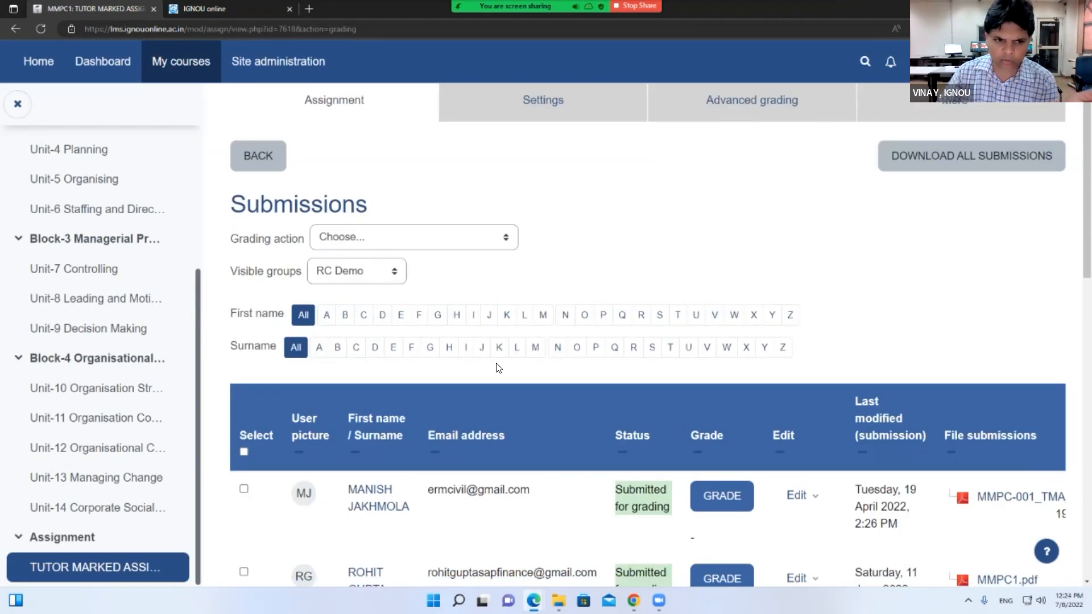
{"action": "left_click", "coordinate": [475, 236]}
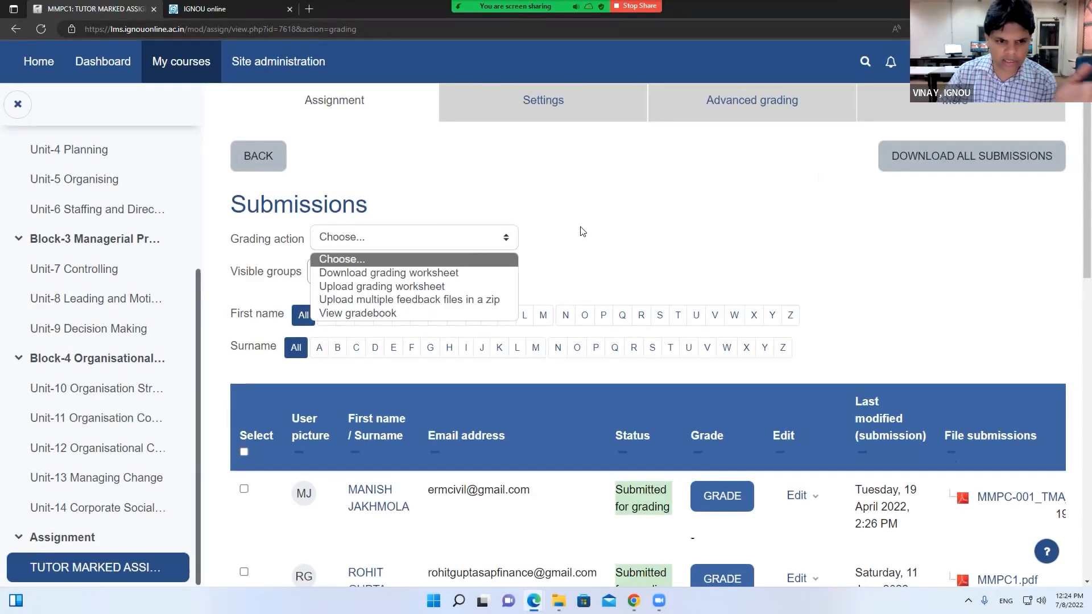
{"action": "left_click", "coordinate": [656, 466]}
{"action": "scroll", "coordinate": [657, 467], "scroll_direction": "down", "scroll_amount": 1}
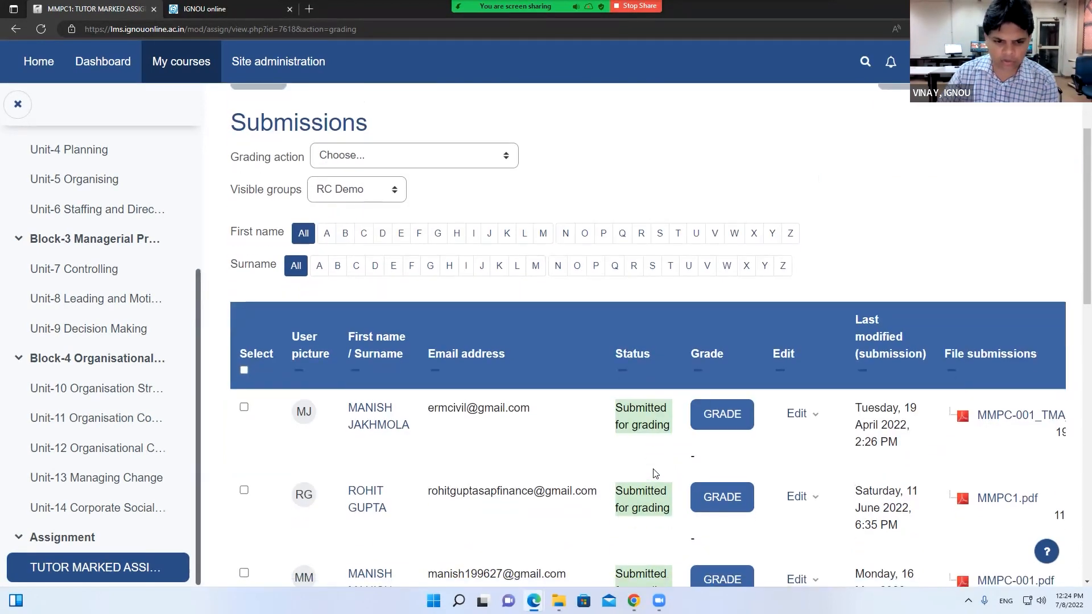
{"action": "left_click", "coordinate": [732, 421]}
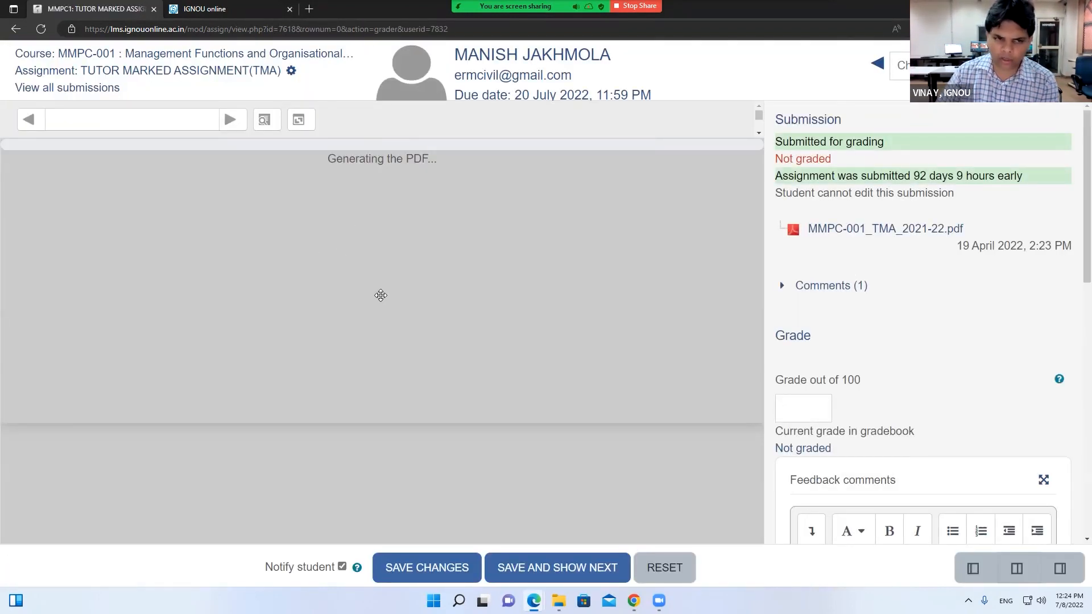
Enter a grade of 80 and page through the submitted PDF to page 4
{"action": "left_click_drag", "start_coordinate": [777, 380], "coordinate": [804, 410]}
{"action": "left_click", "coordinate": [806, 404]}
{"action": "type", "text": "80"}
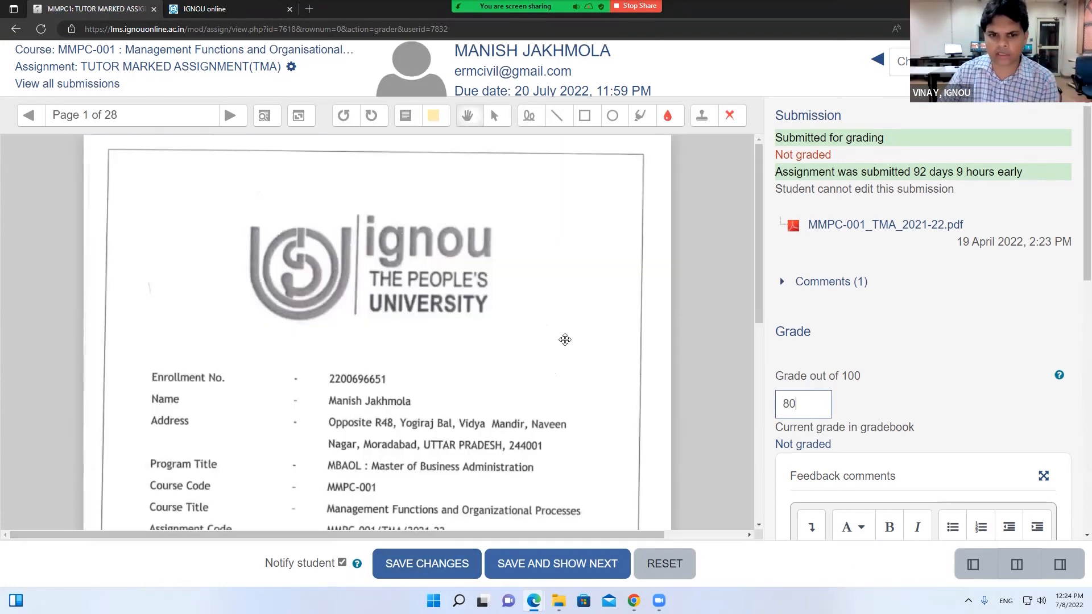
{"action": "left_click", "coordinate": [225, 118]}
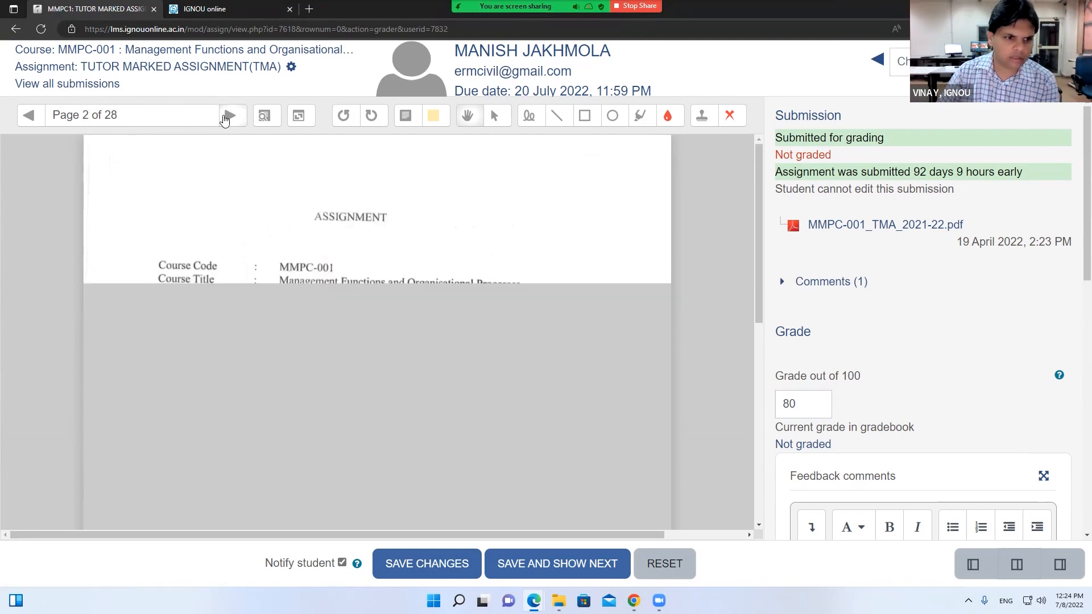
{"action": "left_click", "coordinate": [226, 116]}
{"action": "left_click", "coordinate": [226, 116]}
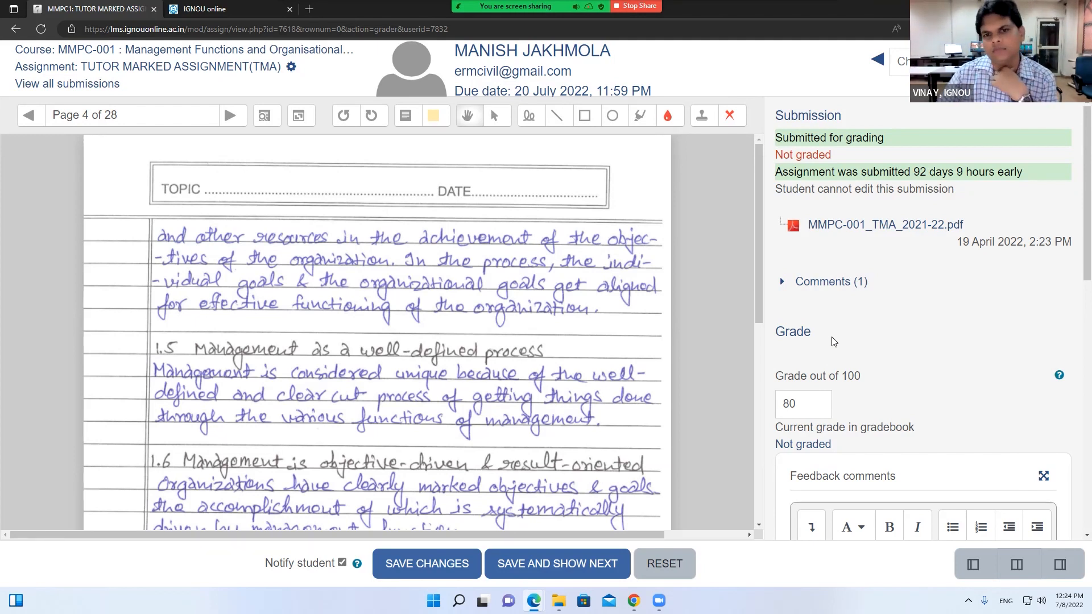
{"action": "scroll", "coordinate": [832, 341], "scroll_direction": "down", "scroll_amount": 5}
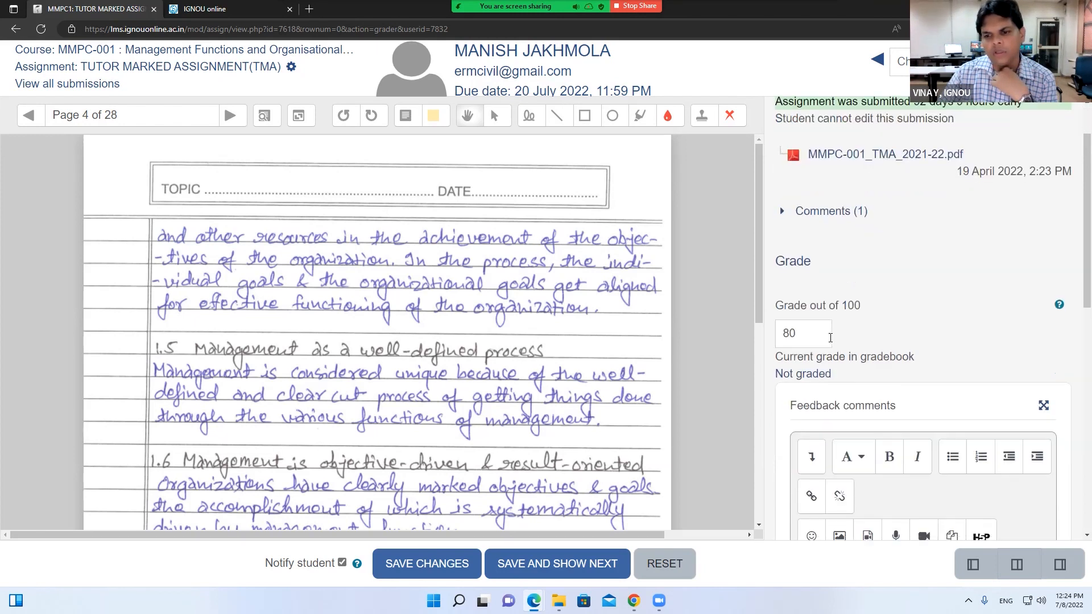
{"action": "scroll", "coordinate": [832, 341], "scroll_direction": "up", "scroll_amount": 3}
{"action": "scroll", "coordinate": [832, 341], "scroll_direction": "up", "scroll_amount": 3}
Search for another student, cancel the switch, and reset the unsaved 80 grade
{"action": "left_click", "coordinate": [935, 61]}
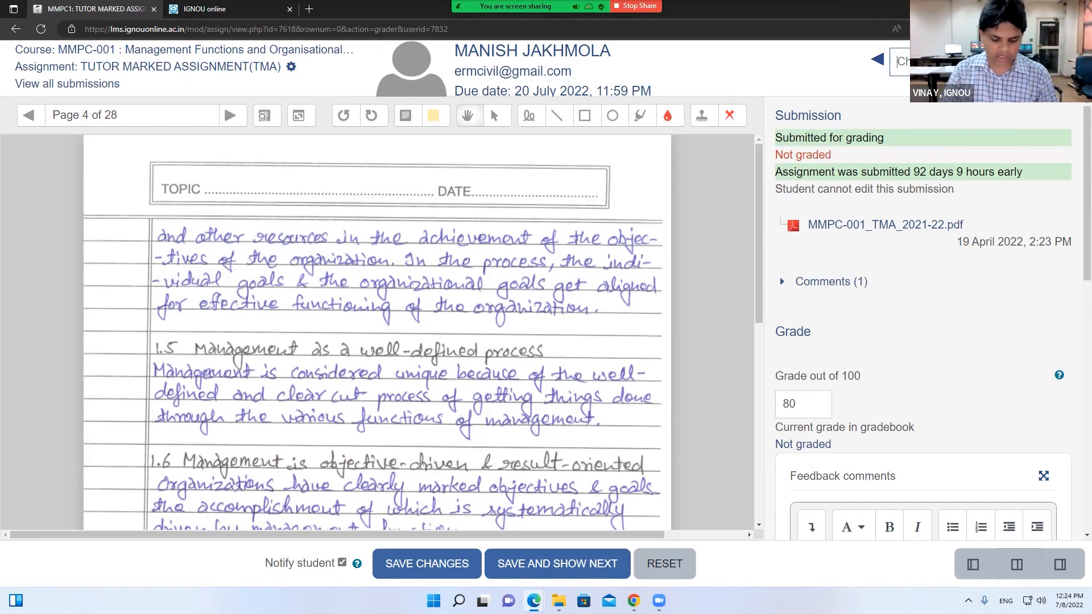
{"action": "type", "text": "o"}
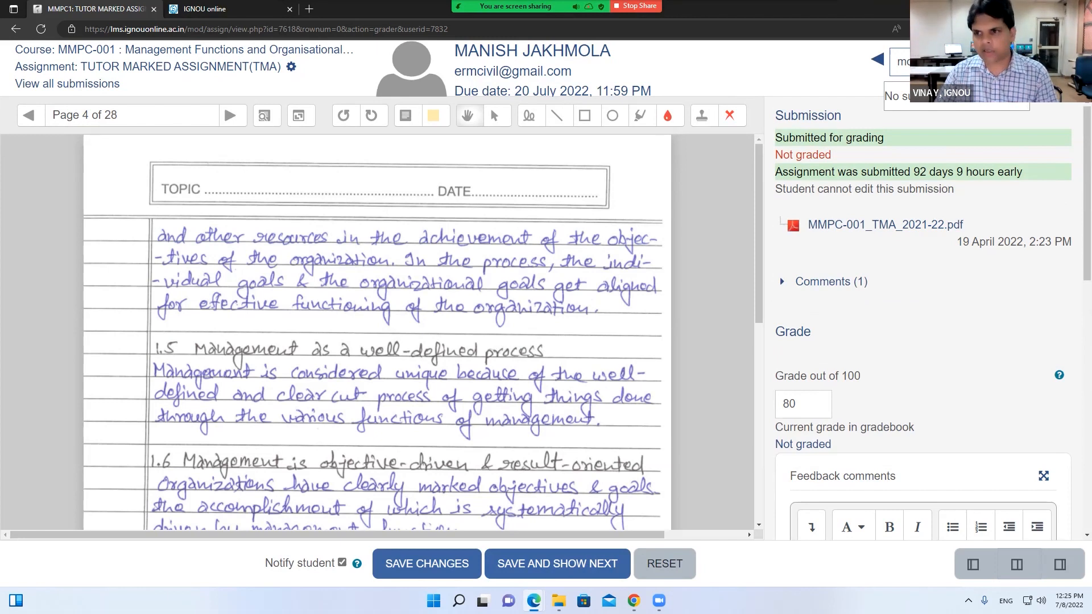
{"action": "type", "text": "m"}
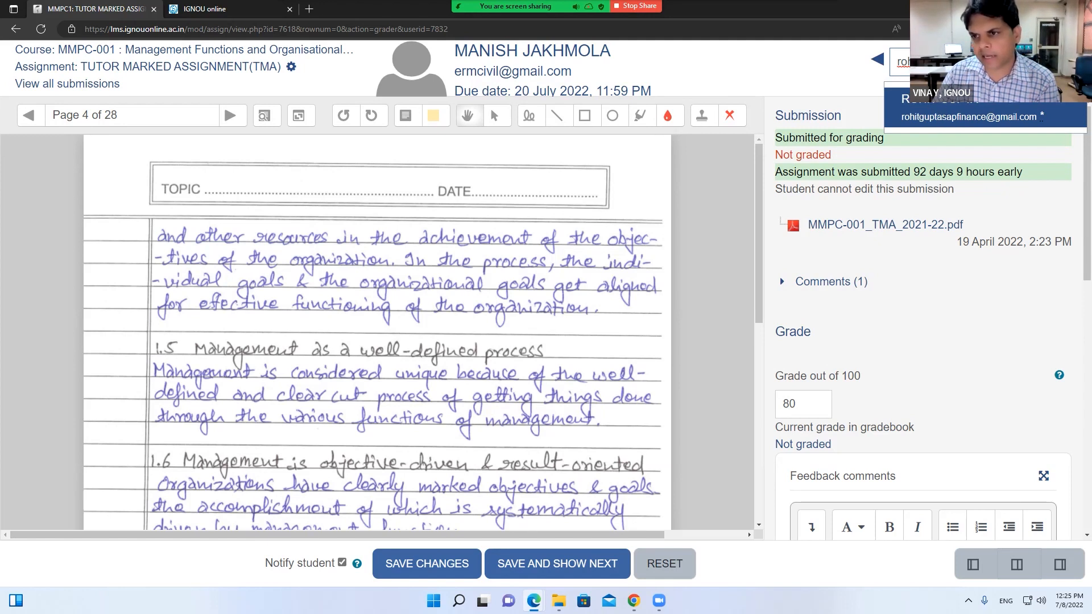
{"action": "left_click", "coordinate": [1037, 120]}
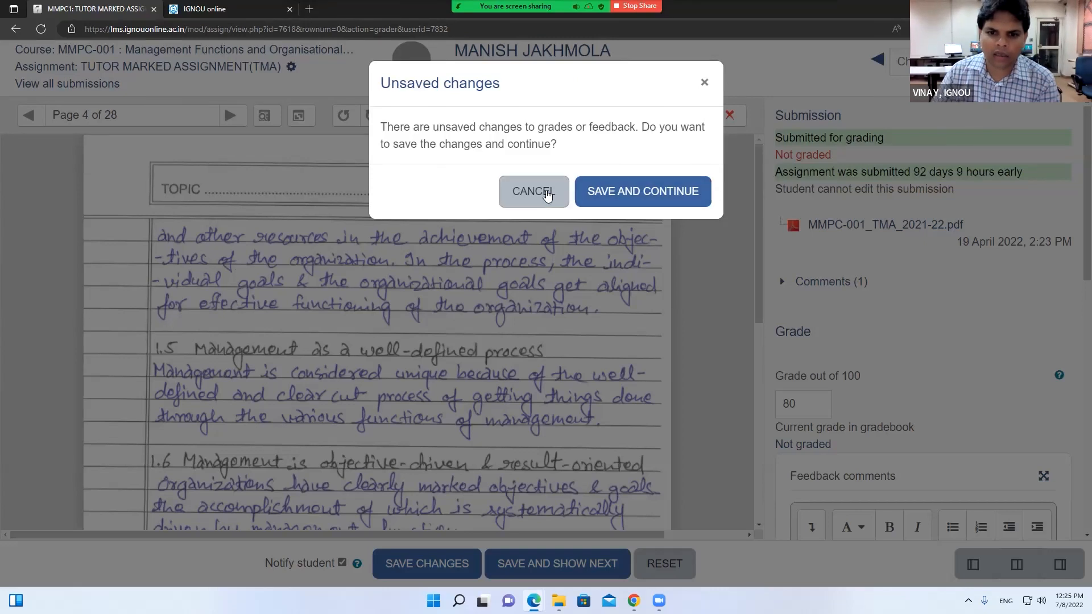
{"action": "left_click", "coordinate": [549, 191]}
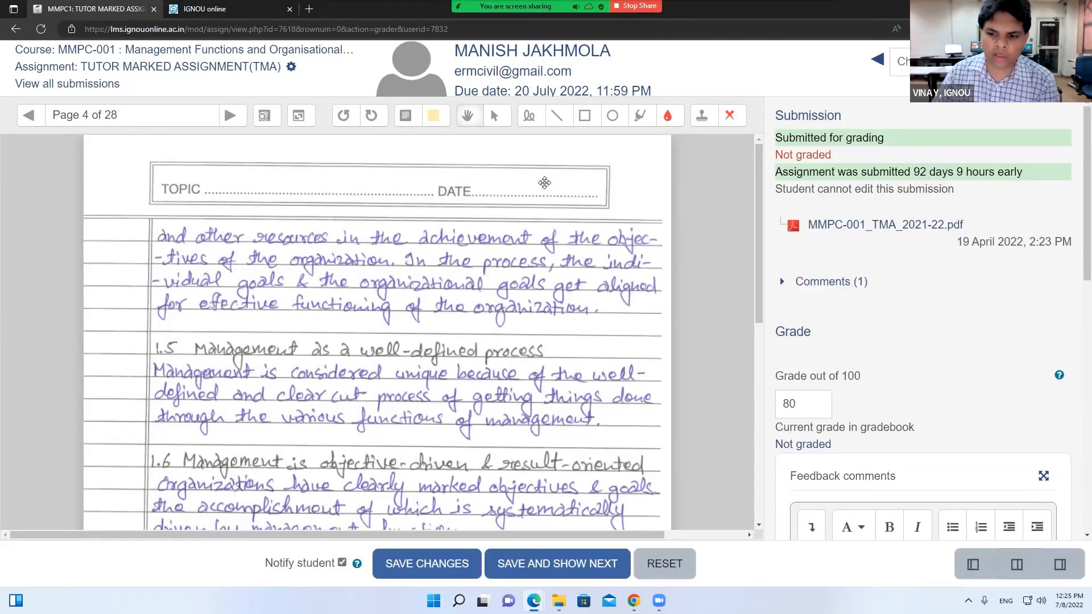
{"action": "left_click", "coordinate": [674, 566]}
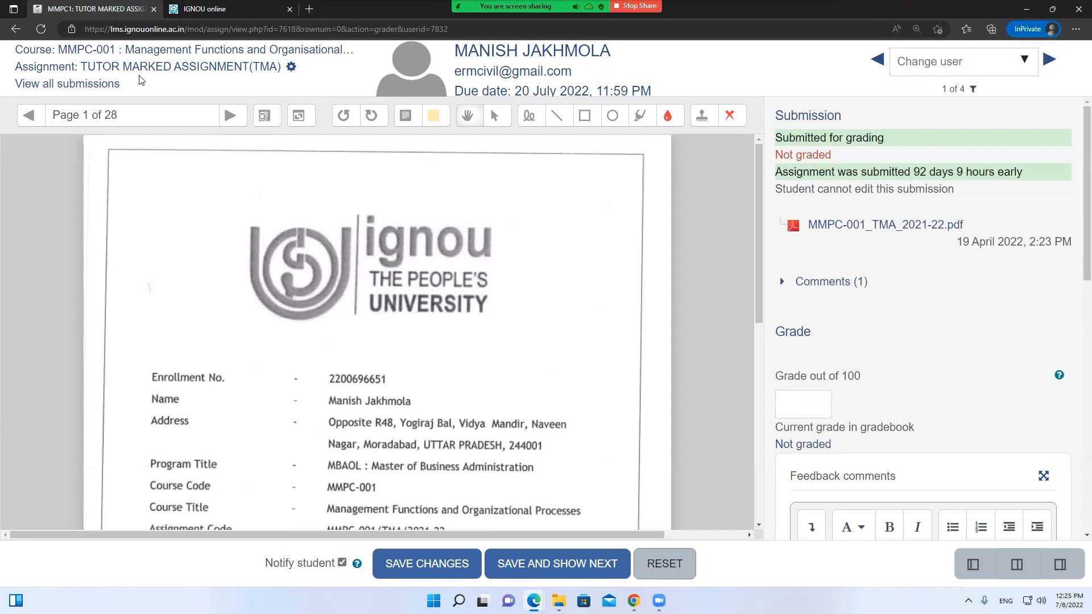
Return to the TMA submissions list and scroll through it
{"action": "left_click", "coordinate": [14, 29]}
{"action": "scroll", "coordinate": [352, 227], "scroll_direction": "up", "scroll_amount": 5}
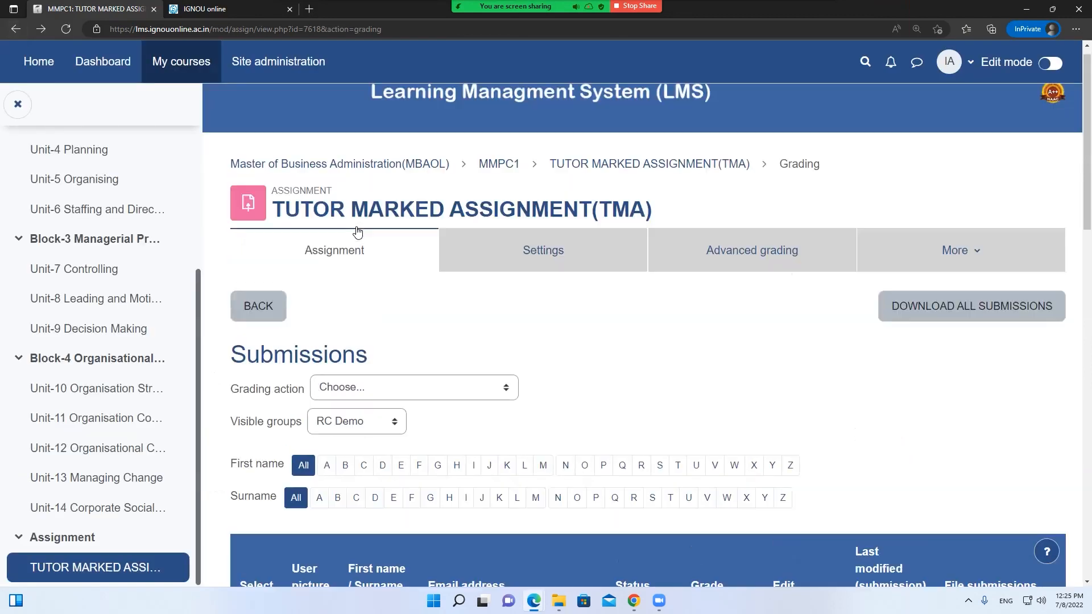
{"action": "left_click_drag", "start_coordinate": [271, 224], "coordinate": [657, 227]}
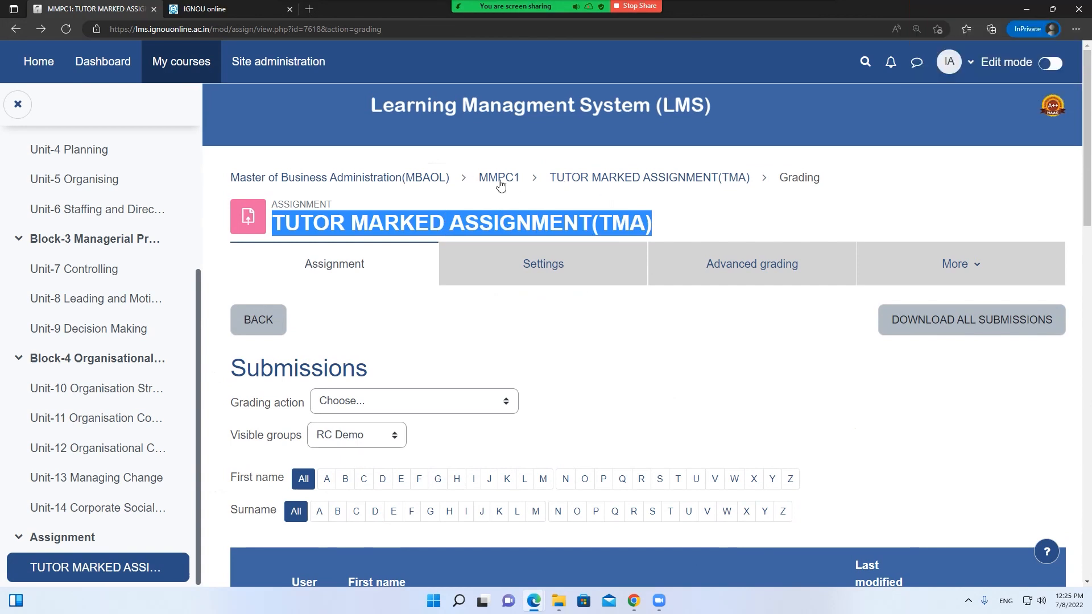
{"action": "left_click", "coordinate": [655, 223]}
{"action": "scroll", "coordinate": [653, 222], "scroll_direction": "down", "scroll_amount": 4}
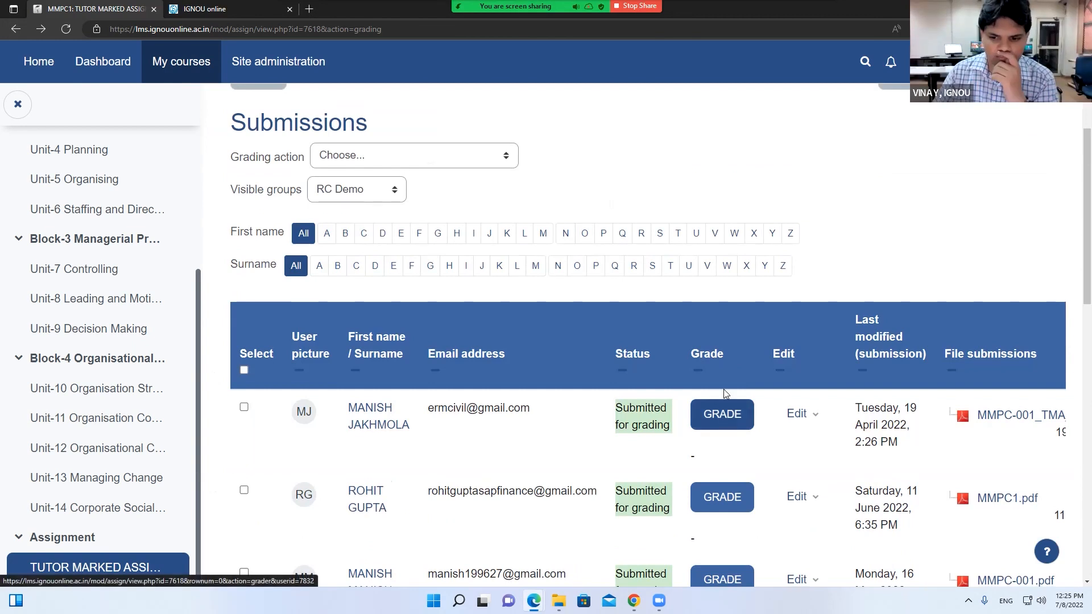
{"action": "scroll", "coordinate": [723, 391], "scroll_direction": "down", "scroll_amount": 5}
{"action": "scroll", "coordinate": [726, 393], "scroll_direction": "up", "scroll_amount": 2}
{"action": "scroll", "coordinate": [725, 394], "scroll_direction": "up", "scroll_amount": 3}
Sort the submissions by Grade, reverse the order, then go to the MBAOL category
{"action": "left_click", "coordinate": [699, 277]}
{"action": "left_click", "coordinate": [707, 210]}
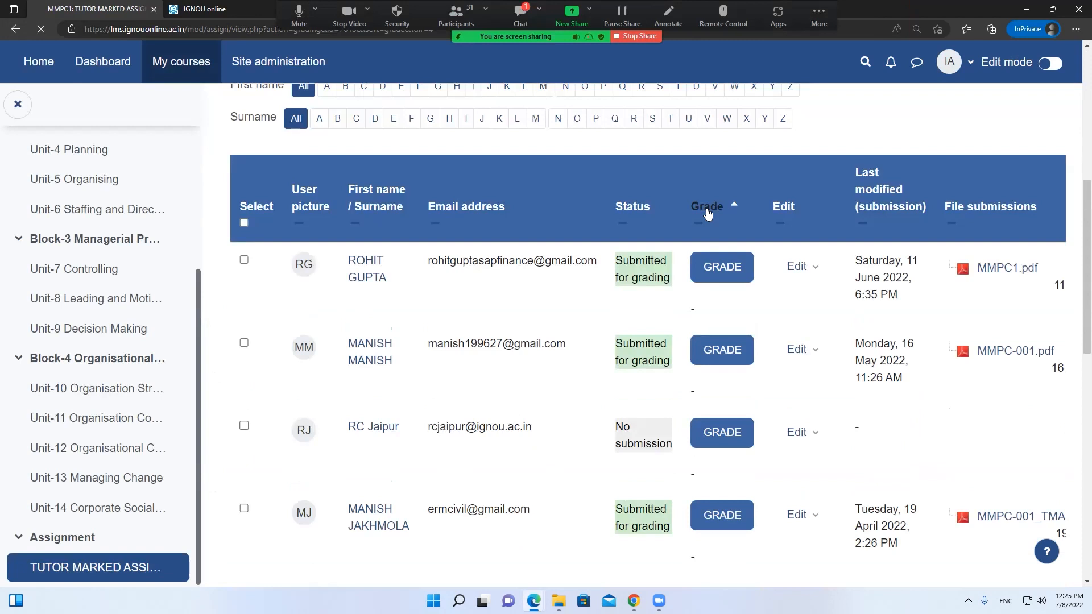
{"action": "scroll", "coordinate": [706, 296], "scroll_direction": "down", "scroll_amount": 8}
{"action": "scroll", "coordinate": [704, 299], "scroll_direction": "up", "scroll_amount": 7}
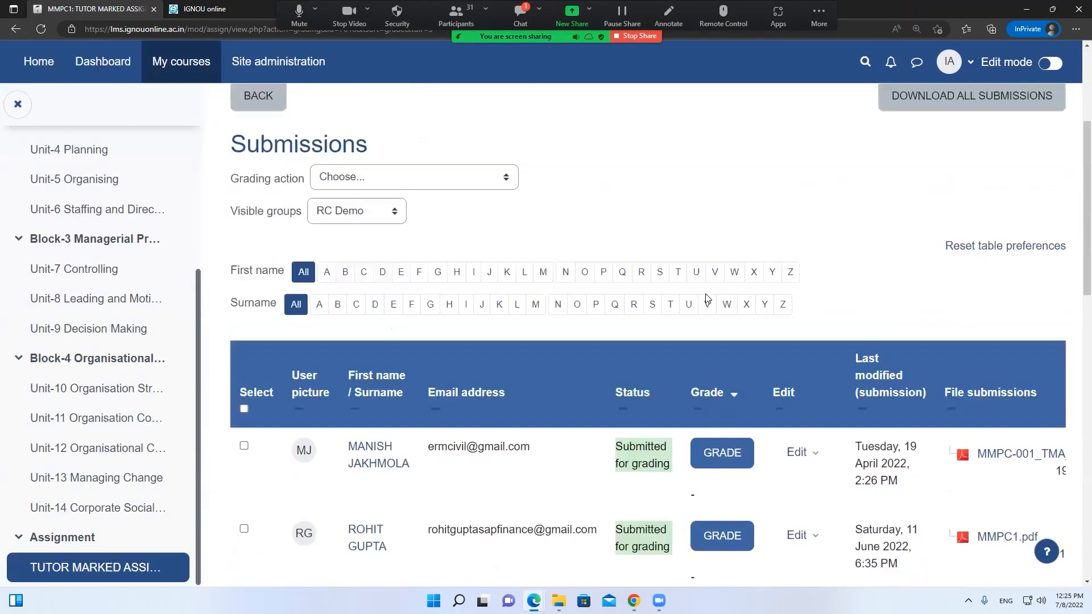
{"action": "left_click", "coordinate": [418, 97]}
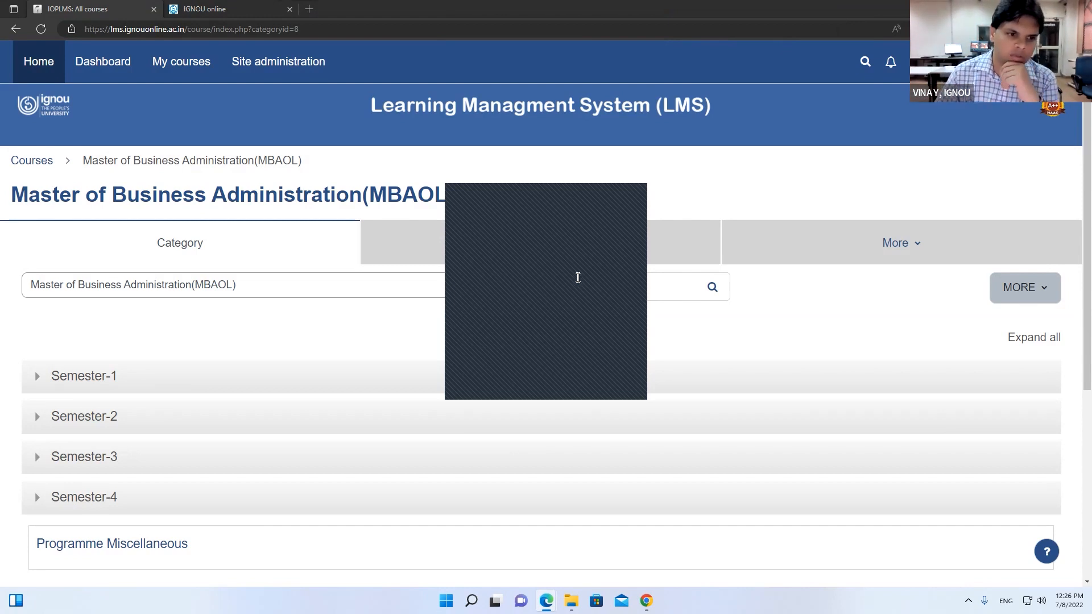
Dismiss the popup on the MBAOL page, open Semester-1, then go to the LMS home page
{"action": "left_click_drag", "start_coordinate": [361, 194], "coordinate": [20, 206]}
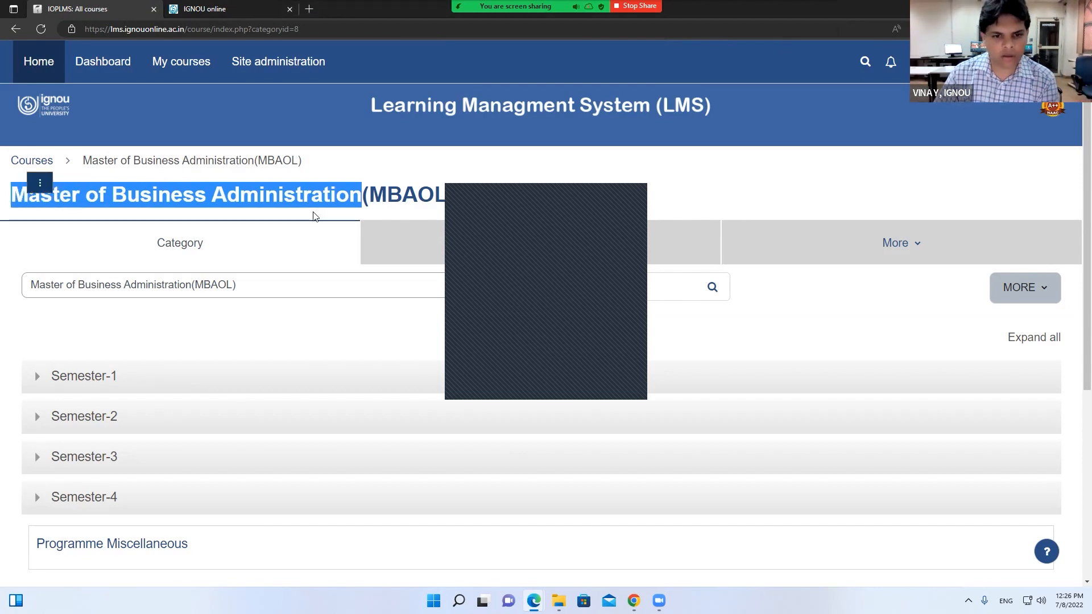
{"action": "left_click", "coordinate": [636, 196]}
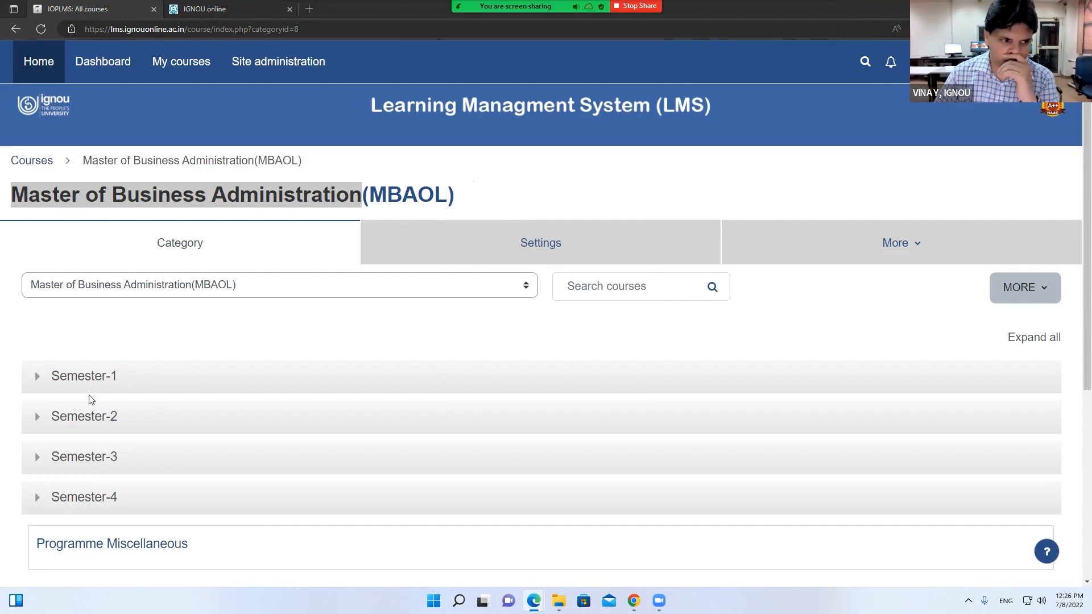
{"action": "left_click", "coordinate": [83, 379]}
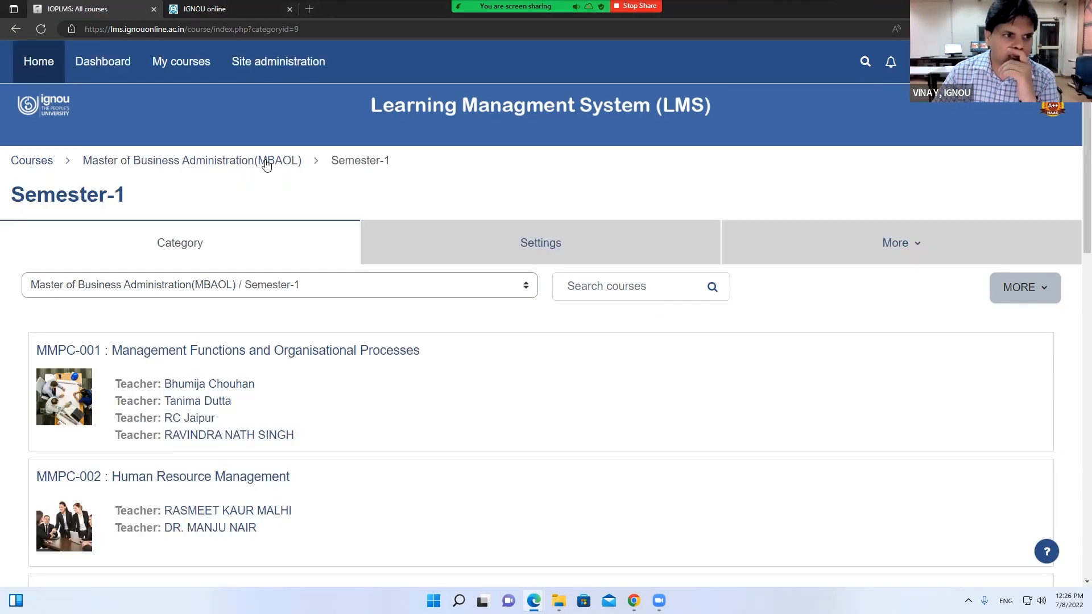
{"action": "left_click", "coordinate": [49, 67]}
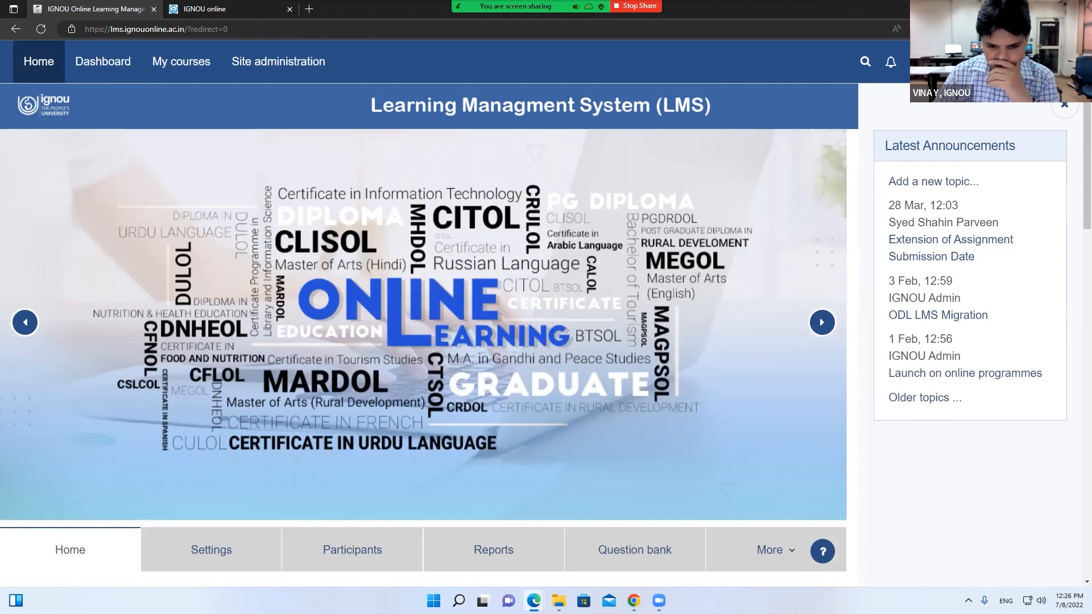
In the Test: Participants window, show the Dashboard with its TMA for June 2022 timeline
{"action": "mouse_move", "coordinate": [533, 601]}
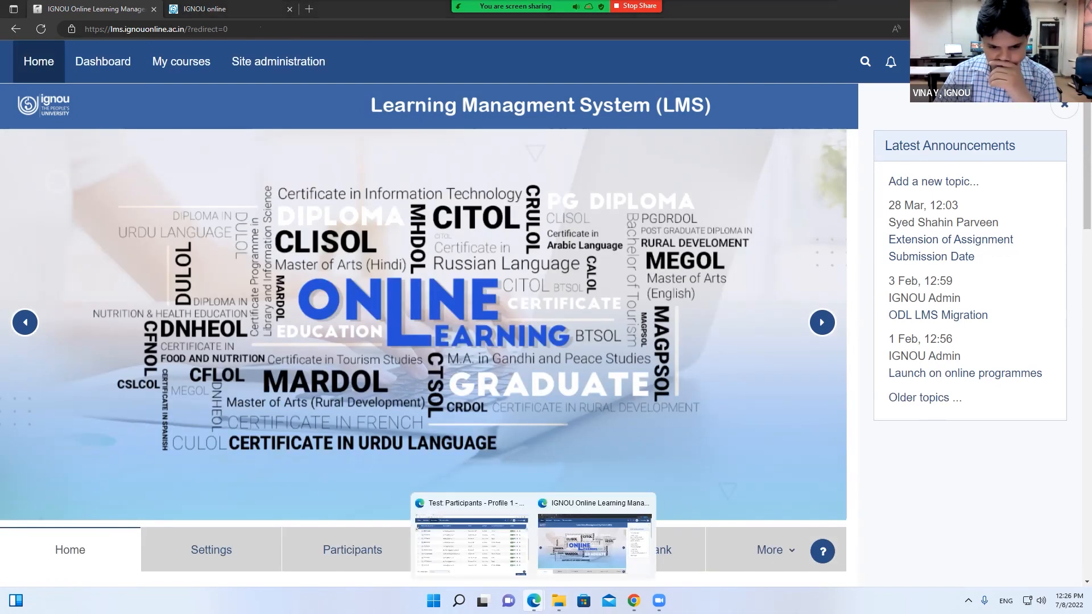
{"action": "left_click", "coordinate": [492, 560]}
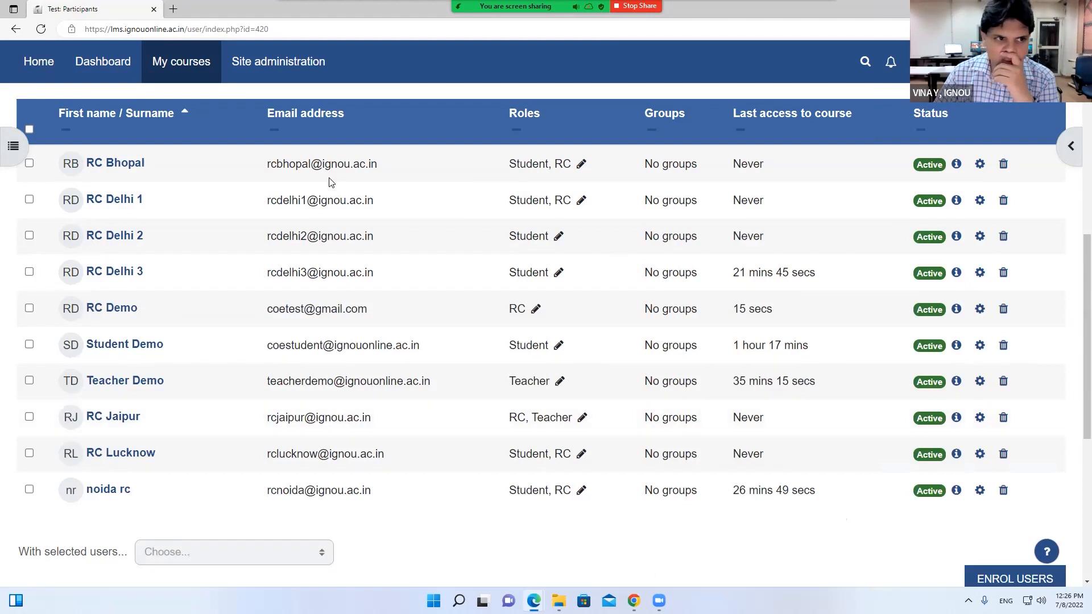
{"action": "scroll", "coordinate": [239, 125], "scroll_direction": "up", "scroll_amount": 9}
{"action": "left_click", "coordinate": [101, 62]}
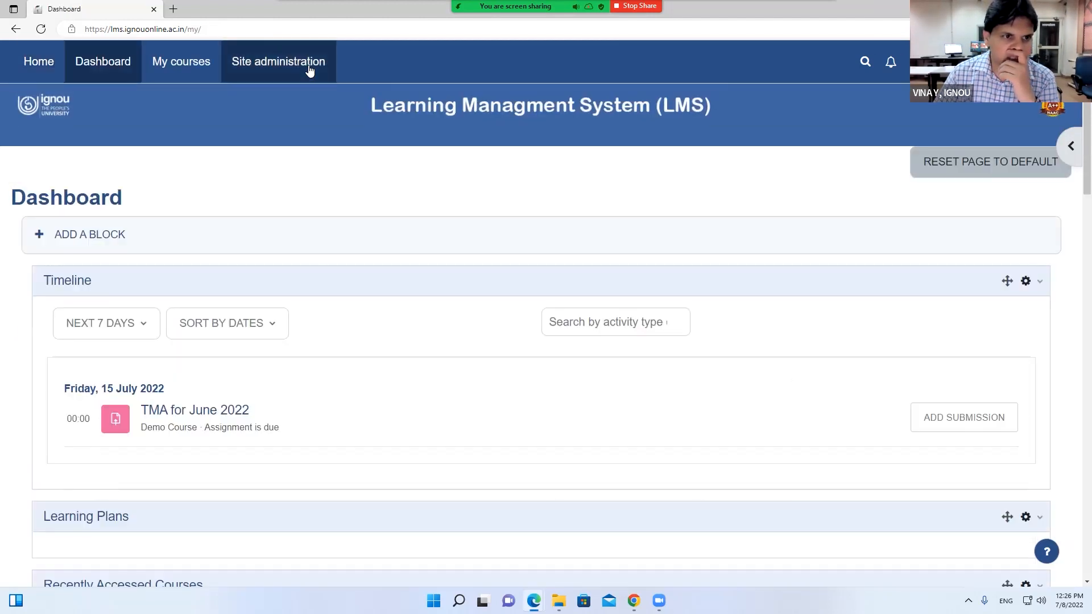
From Site administration › Users › Accounts, open Add a new user and focus the empty Username field
{"action": "left_click", "coordinate": [311, 71]}
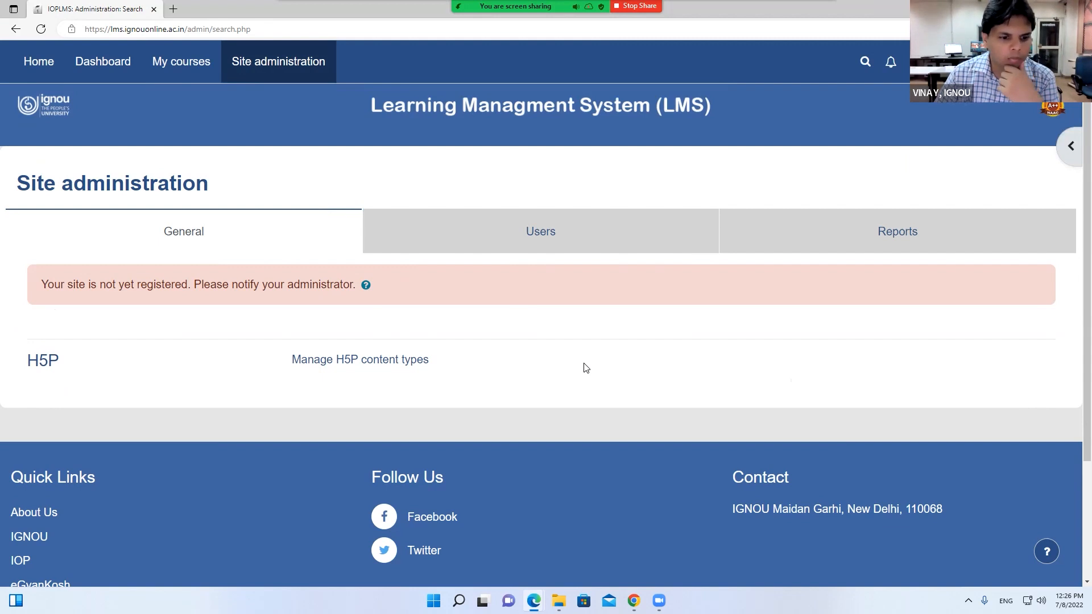
{"action": "left_click", "coordinate": [552, 238]}
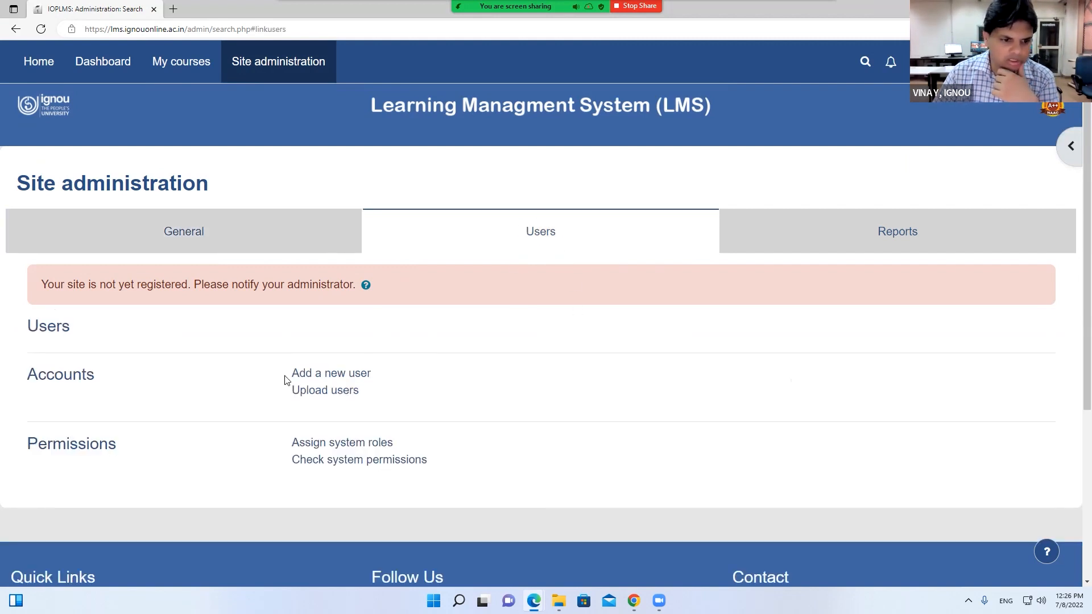
{"action": "mouse_move", "coordinate": [290, 373]}
{"action": "left_mouse_down"}
{"action": "mouse_move", "coordinate": [376, 373]}
{"action": "mouse_move", "coordinate": [278, 392]}
{"action": "left_mouse_up"}
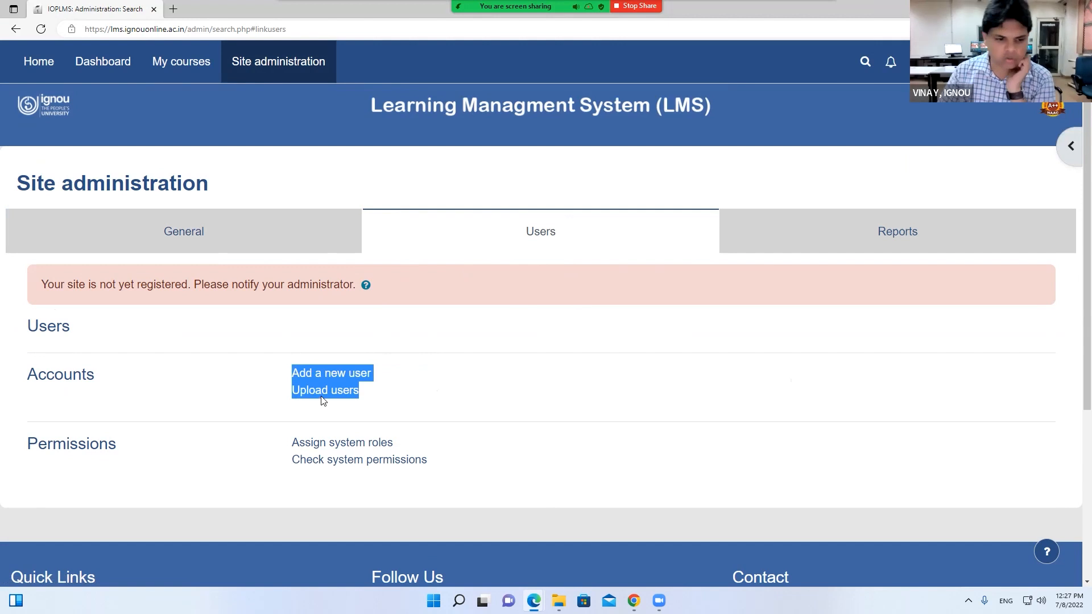
{"action": "left_click", "coordinate": [351, 373]}
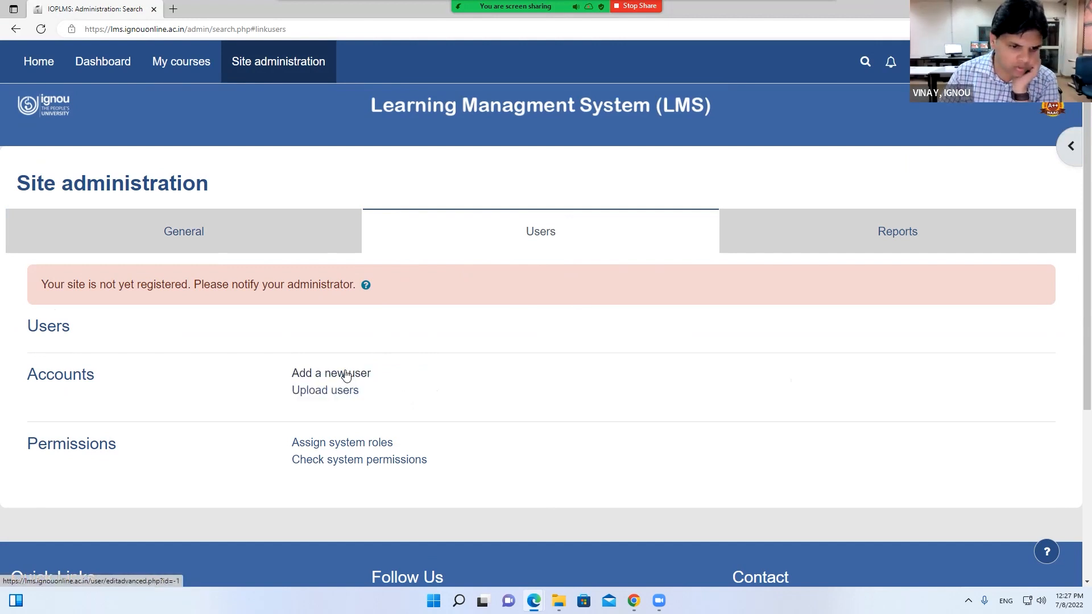
{"action": "scroll", "coordinate": [352, 371], "scroll_direction": "down", "scroll_amount": 2}
{"action": "left_click", "coordinate": [361, 281]}
{"action": "scroll", "coordinate": [450, 298], "scroll_direction": "down", "scroll_amount": 1}
{"action": "scroll", "coordinate": [450, 299], "scroll_direction": "down", "scroll_amount": 2}
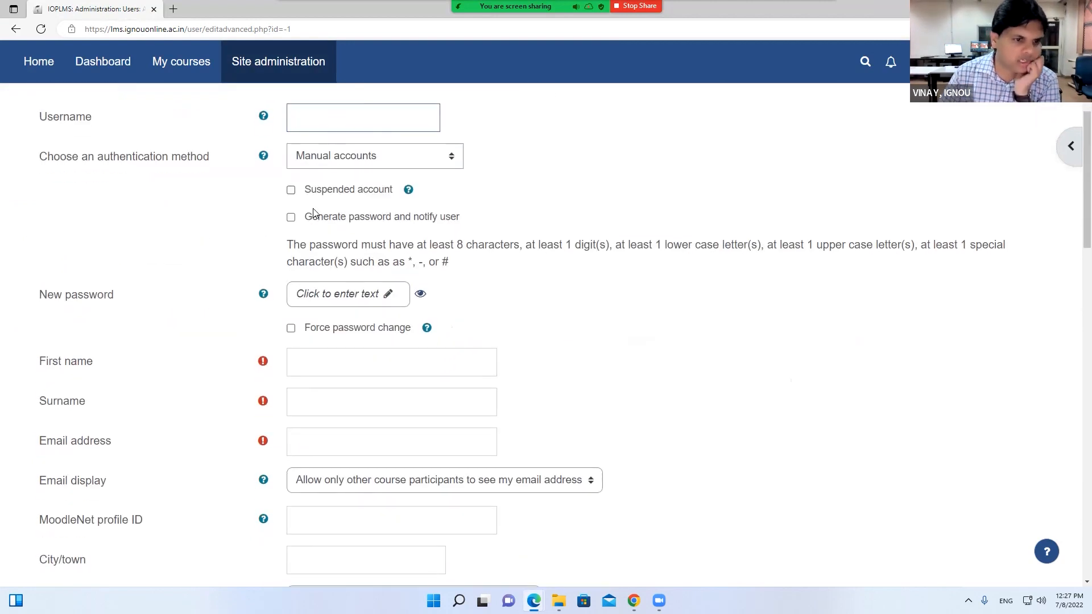
{"action": "left_click", "coordinate": [306, 437]}
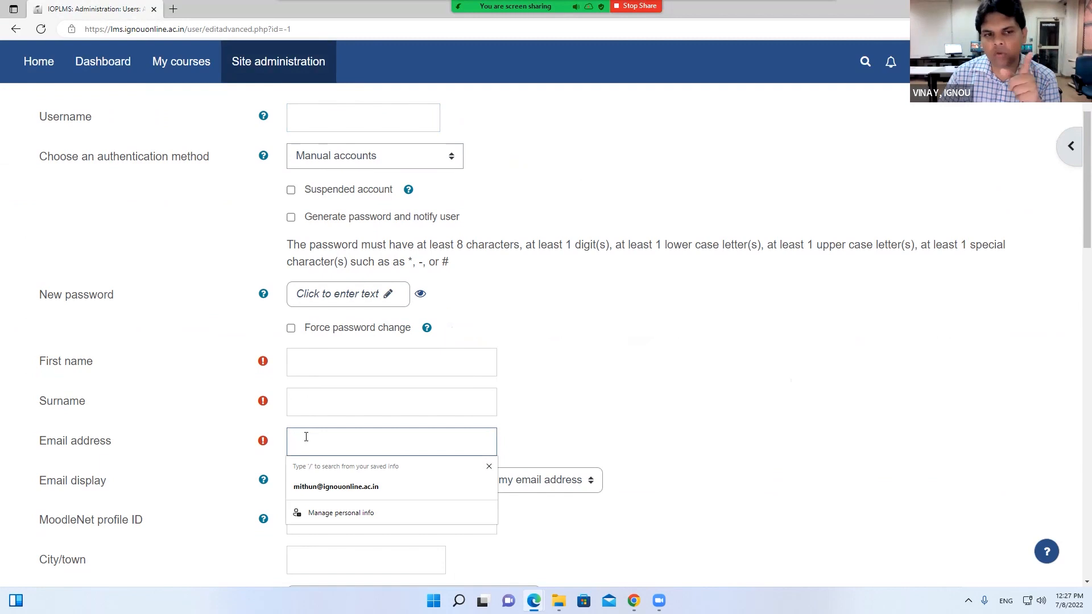
{"action": "left_click", "coordinate": [341, 125]}
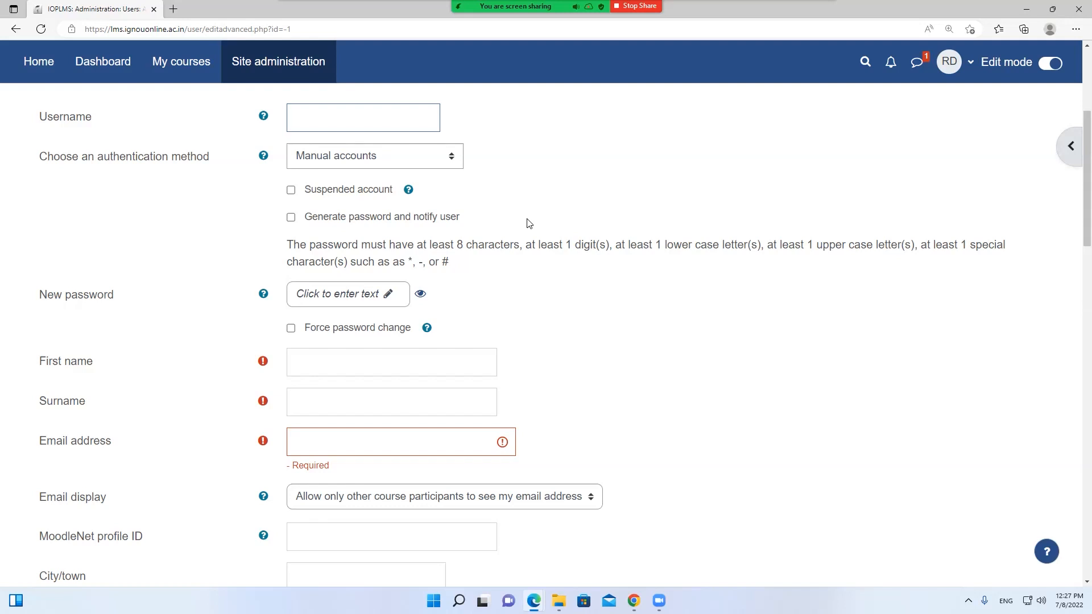
{"action": "scroll", "coordinate": [528, 222], "scroll_direction": "down", "scroll_amount": 3}
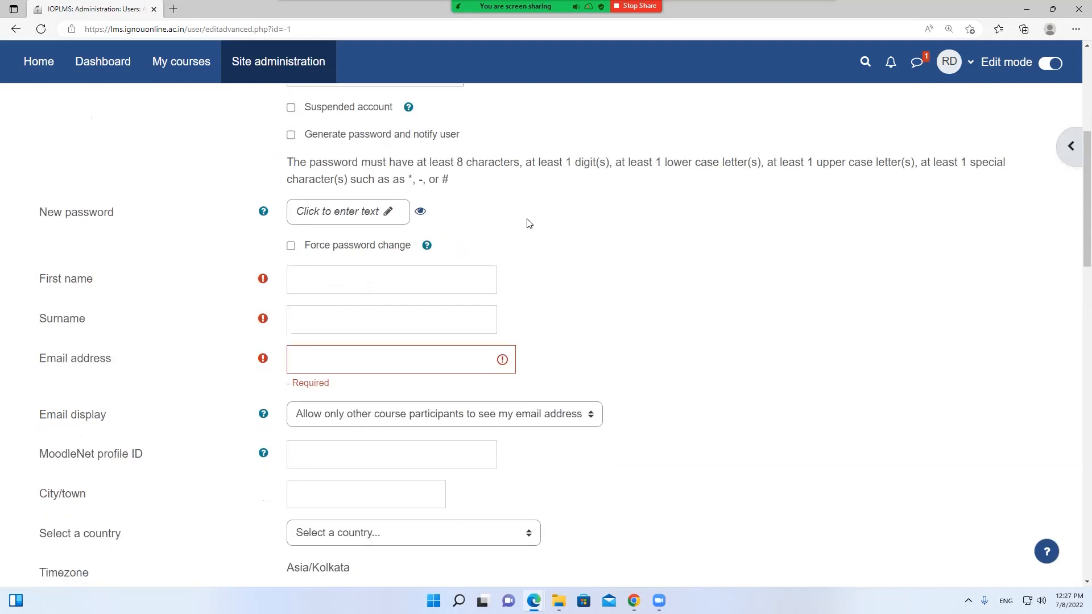
{"action": "scroll", "coordinate": [527, 223], "scroll_direction": "up", "scroll_amount": 6}
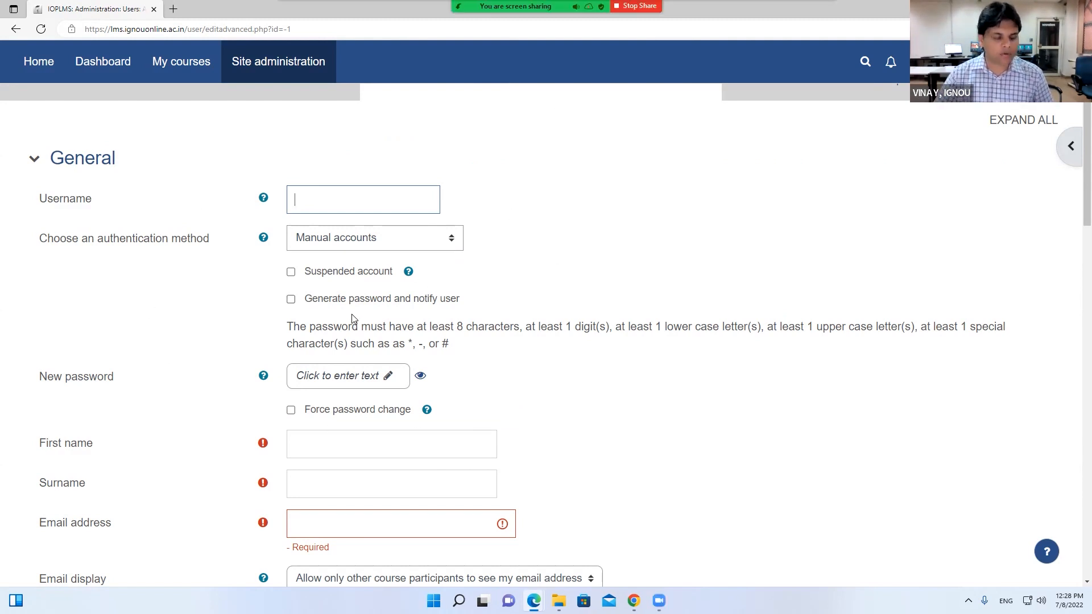
Try submitting the empty form with CREATE USER, then head back to Site administration's General section
{"action": "scroll", "coordinate": [368, 308], "scroll_direction": "down", "scroll_amount": 20}
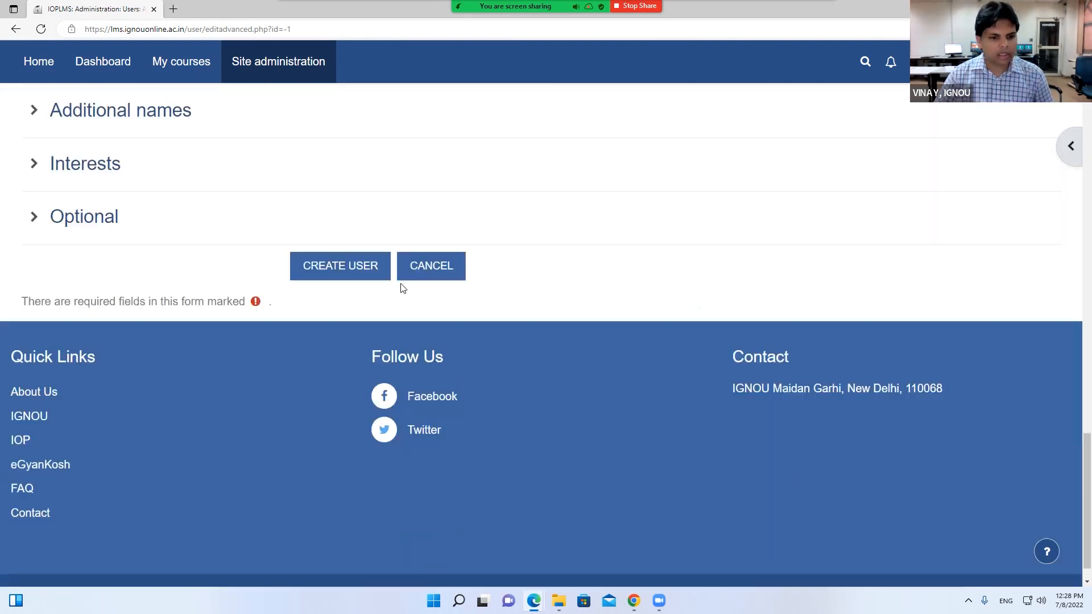
{"action": "left_click", "coordinate": [341, 250]}
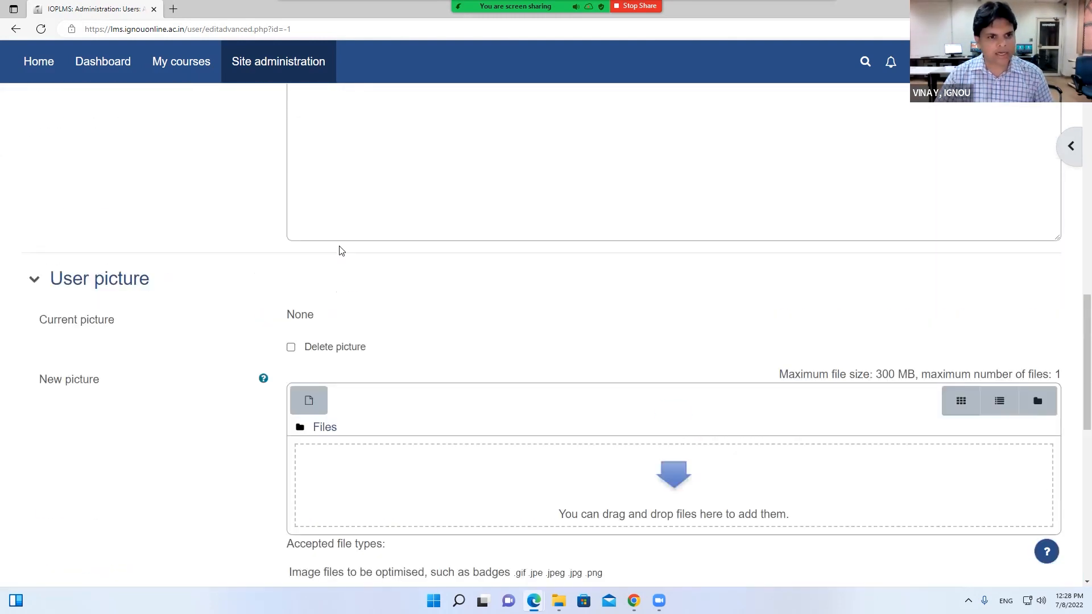
{"action": "scroll", "coordinate": [341, 250], "scroll_direction": "up", "scroll_amount": 3}
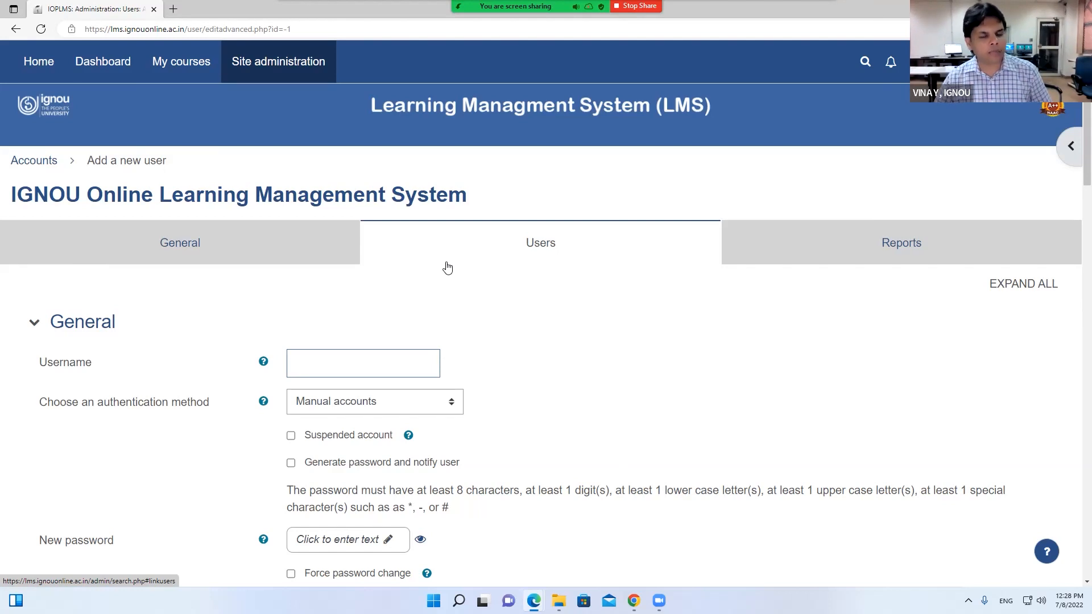
{"action": "left_click", "coordinate": [276, 251]}
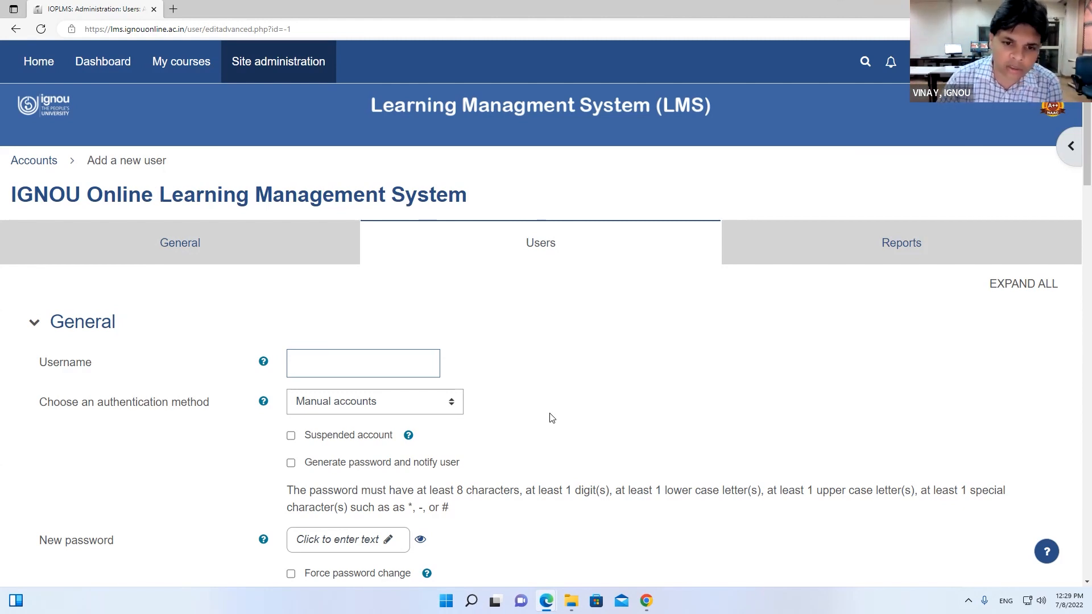
{"action": "left_click", "coordinate": [423, 364]}
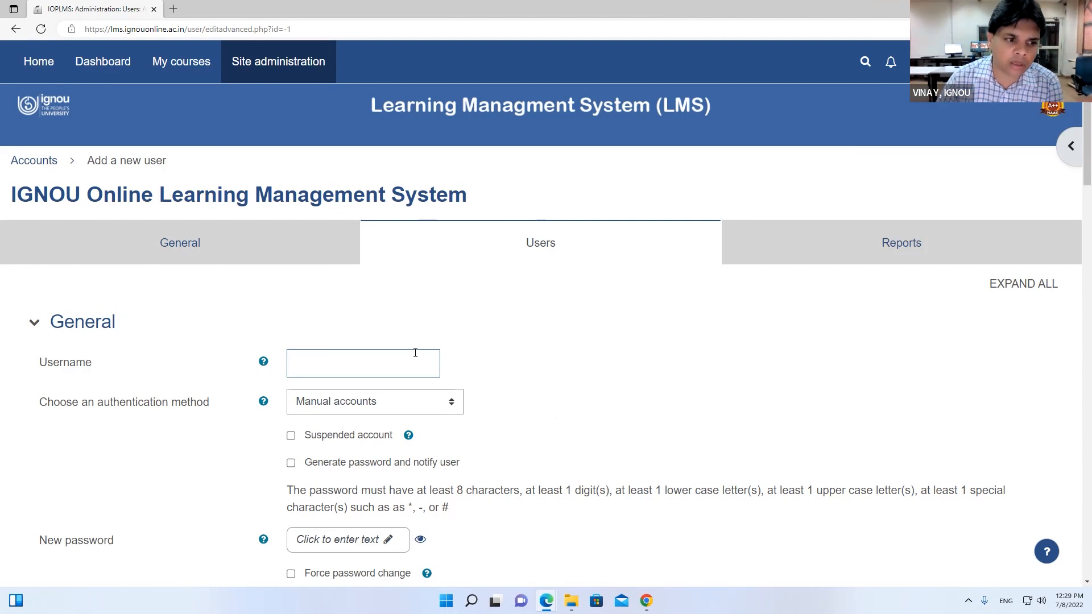
{"action": "left_click", "coordinate": [248, 243]}
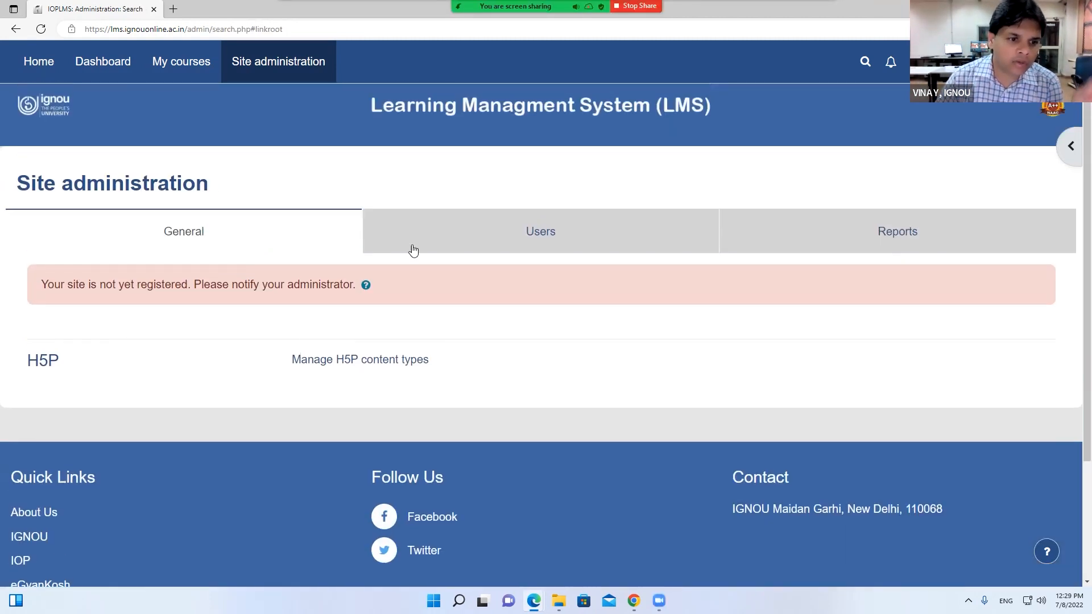
In the other Edge window, browse the full list of 11541 site users
{"action": "mouse_move", "coordinate": [533, 601]}
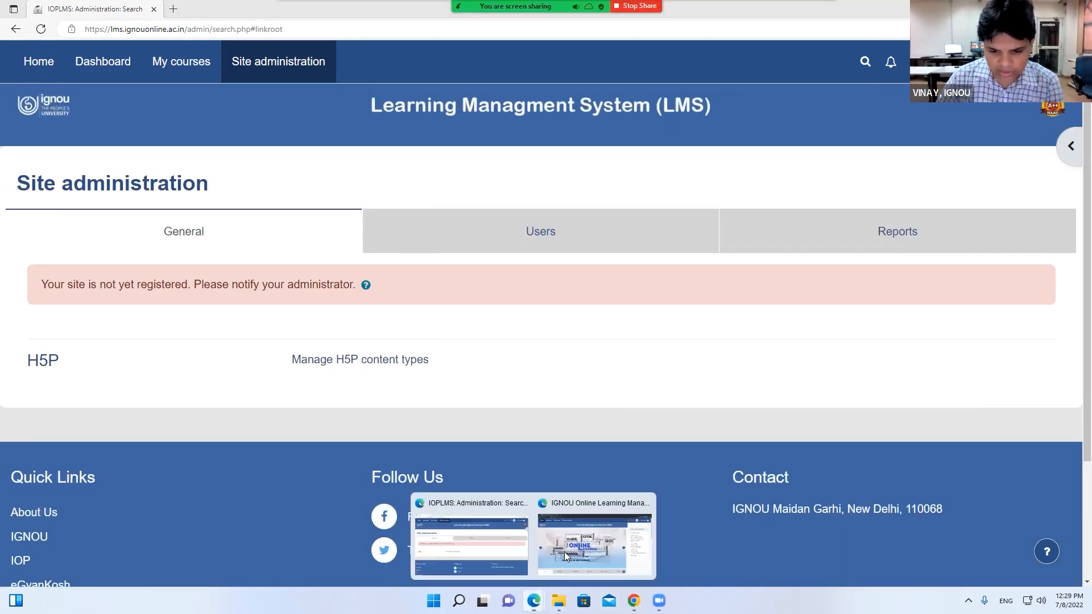
{"action": "left_click", "coordinate": [566, 555]}
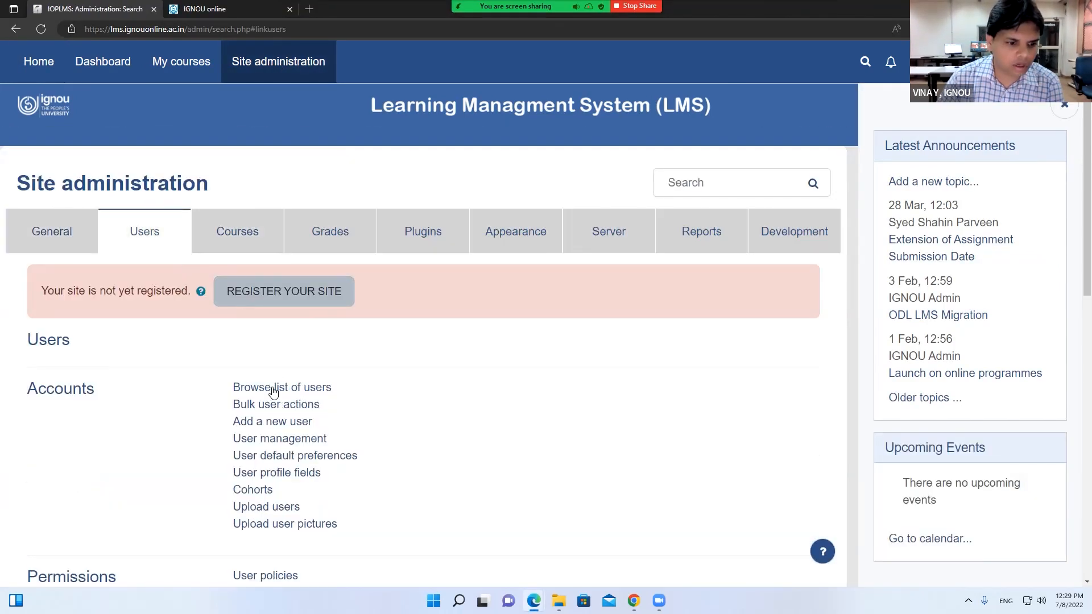
{"action": "left_click", "coordinate": [273, 387]}
{"action": "scroll", "coordinate": [317, 385], "scroll_direction": "down", "scroll_amount": 4}
{"action": "scroll", "coordinate": [317, 385], "scroll_direction": "up", "scroll_amount": 4}
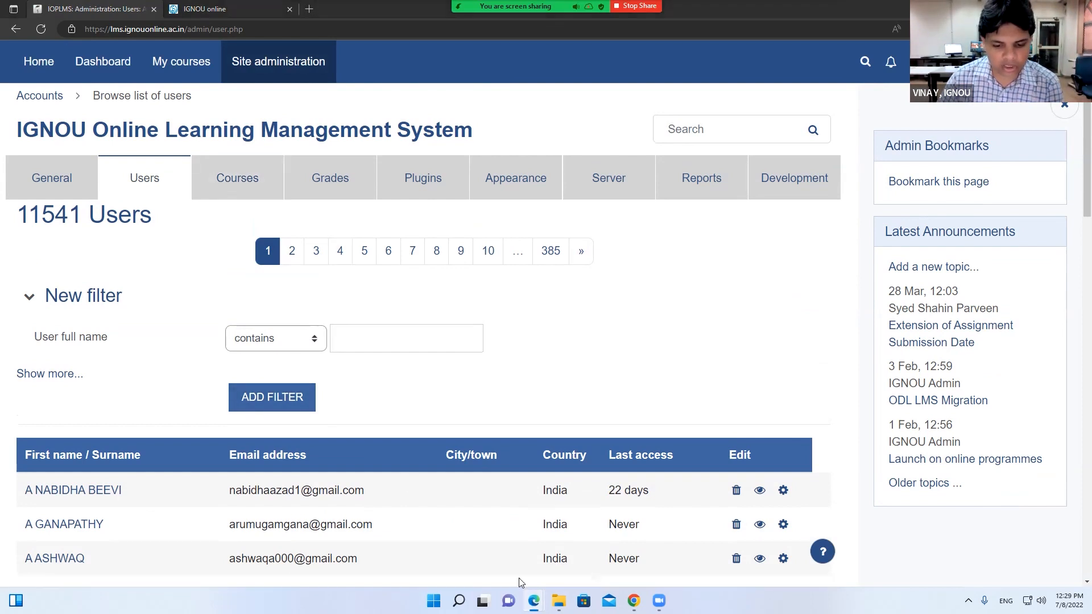
Back in the Site administration window, show My courses, which lists no course cards
{"action": "mouse_move", "coordinate": [532, 599]}
{"action": "left_click", "coordinate": [472, 541]}
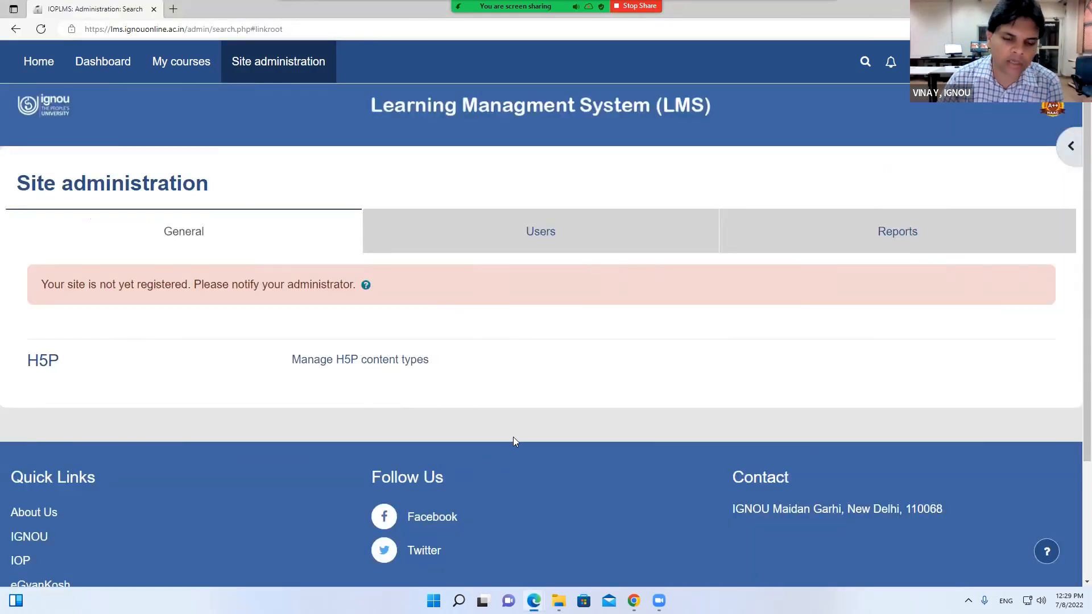
{"action": "left_click", "coordinate": [180, 67]}
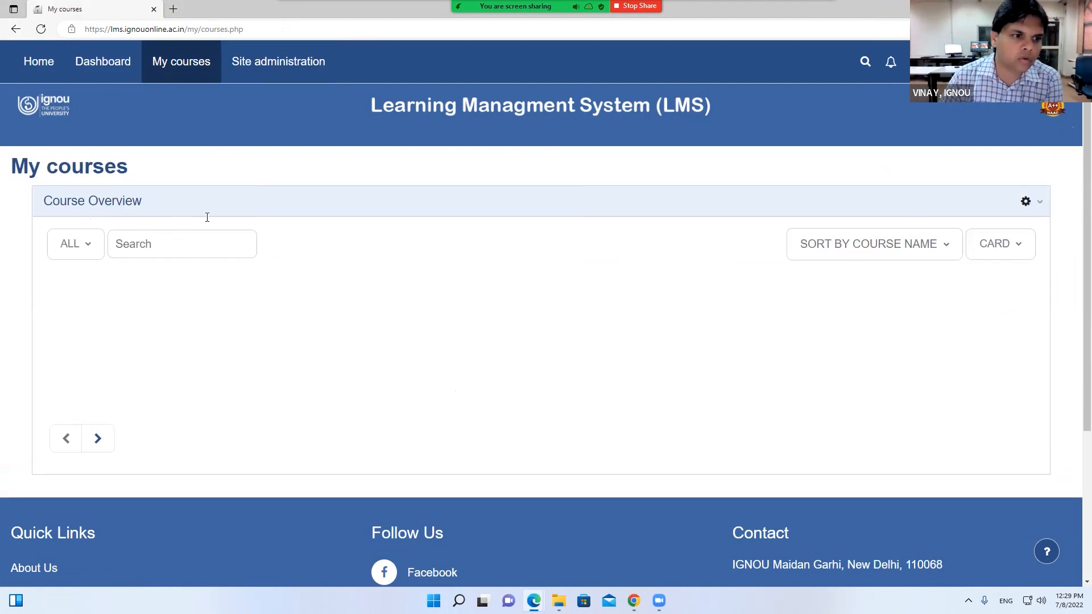
From Demo Course's Participants, start Enrol users and search for and select a user
{"action": "left_click", "coordinate": [98, 554]}
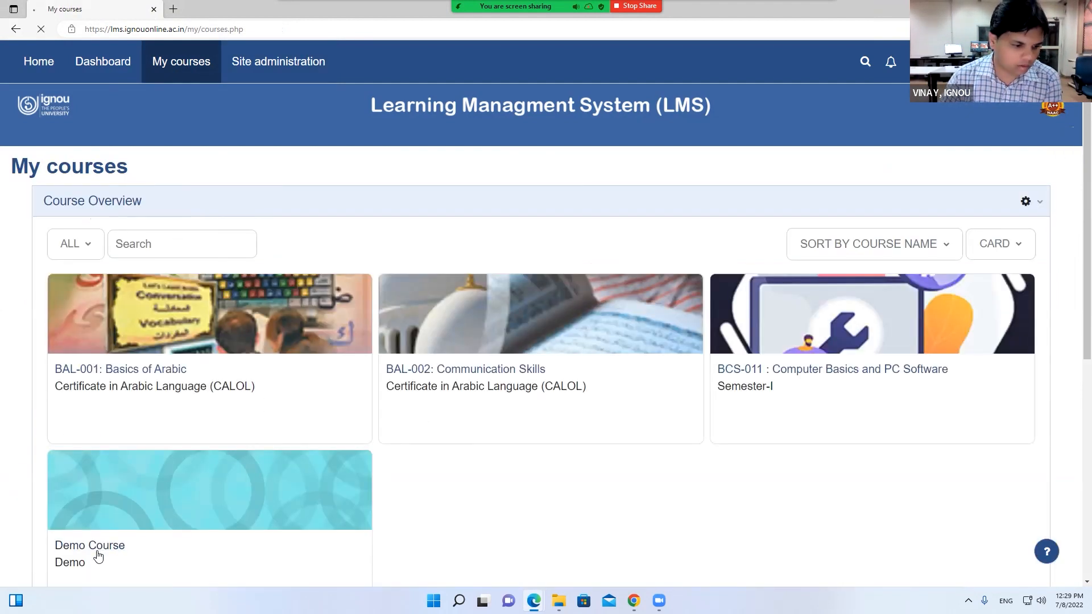
{"action": "left_click", "coordinate": [268, 214]}
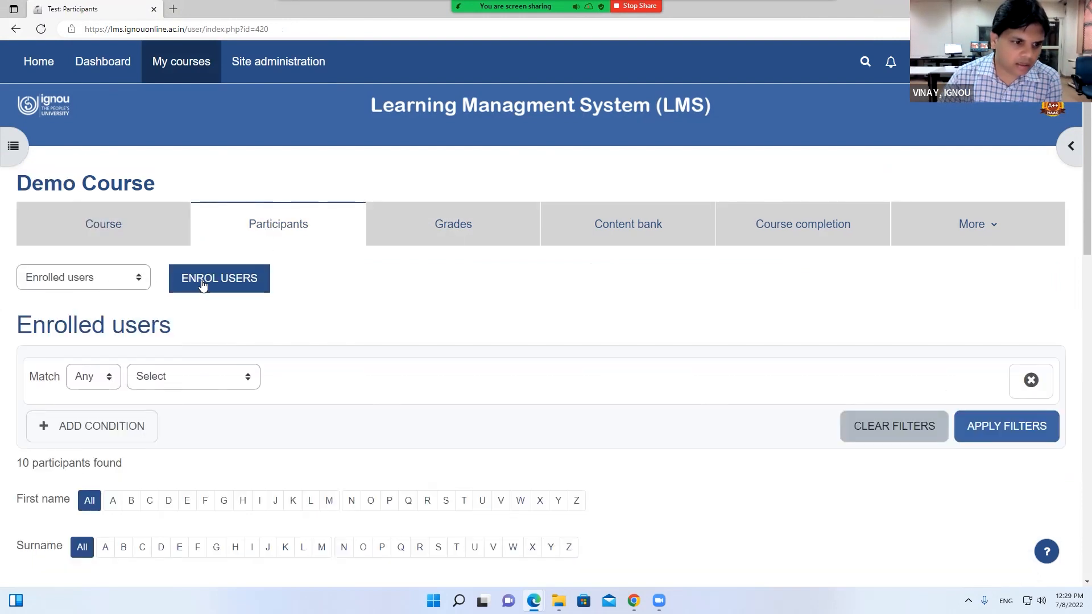
{"action": "left_click", "coordinate": [225, 283]}
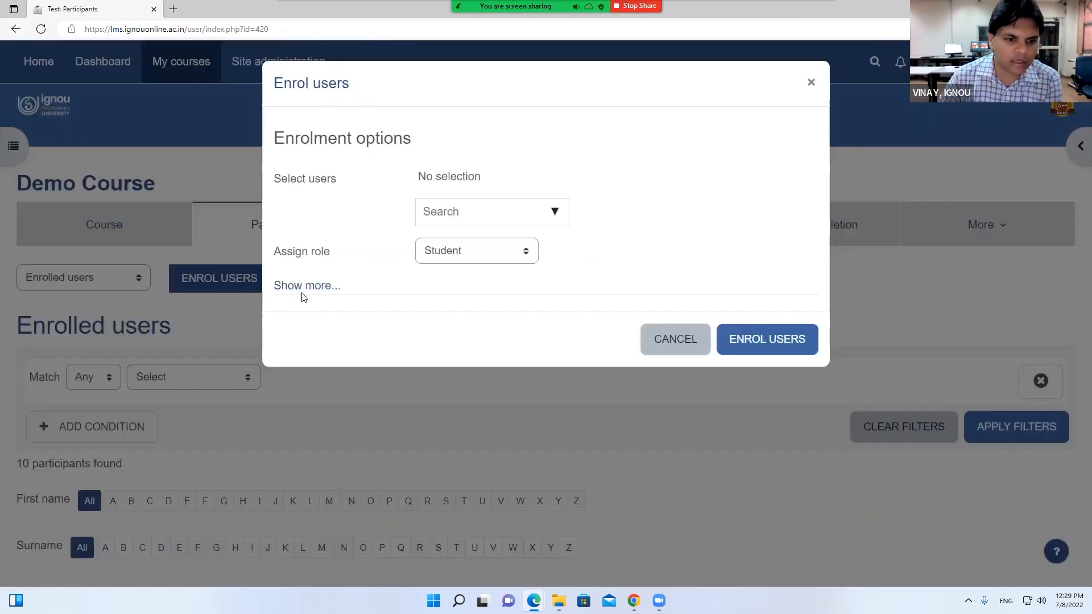
{"action": "left_click", "coordinate": [460, 218]}
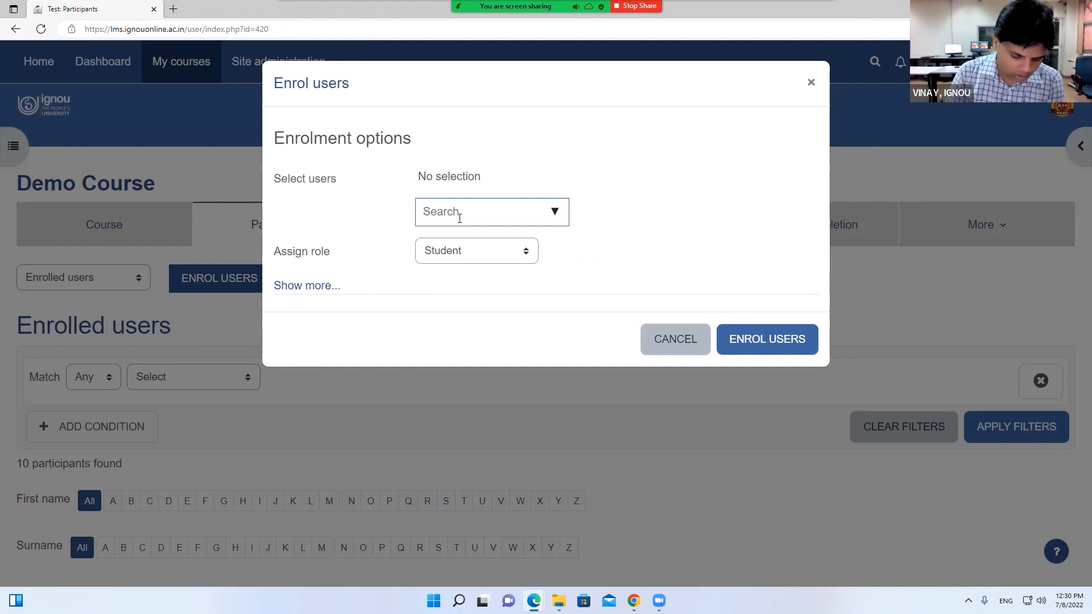
{"action": "type", "text": "jai"}
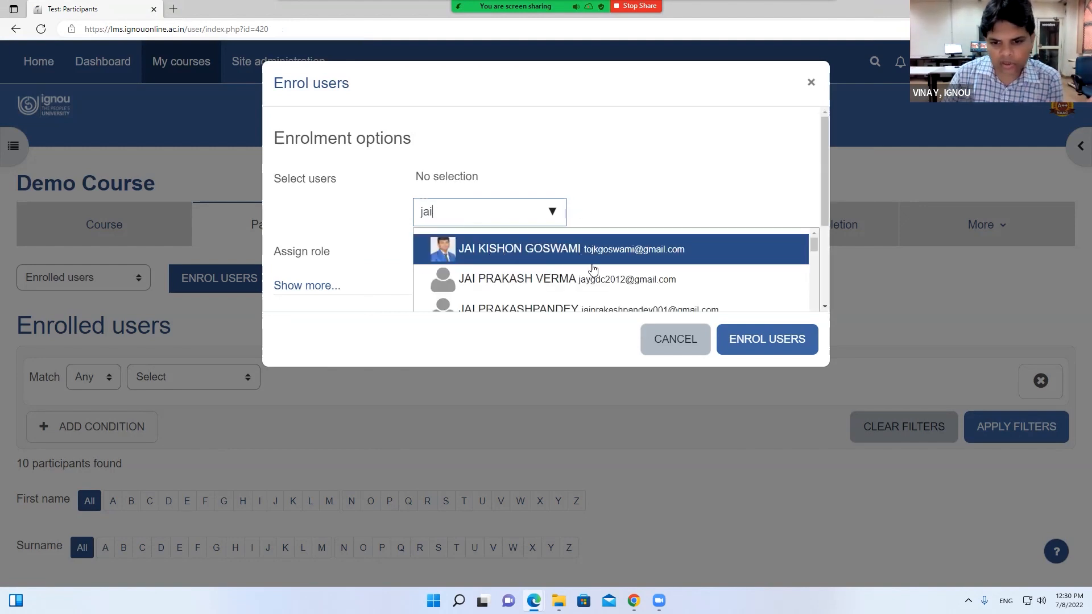
{"action": "left_click", "coordinate": [568, 282]}
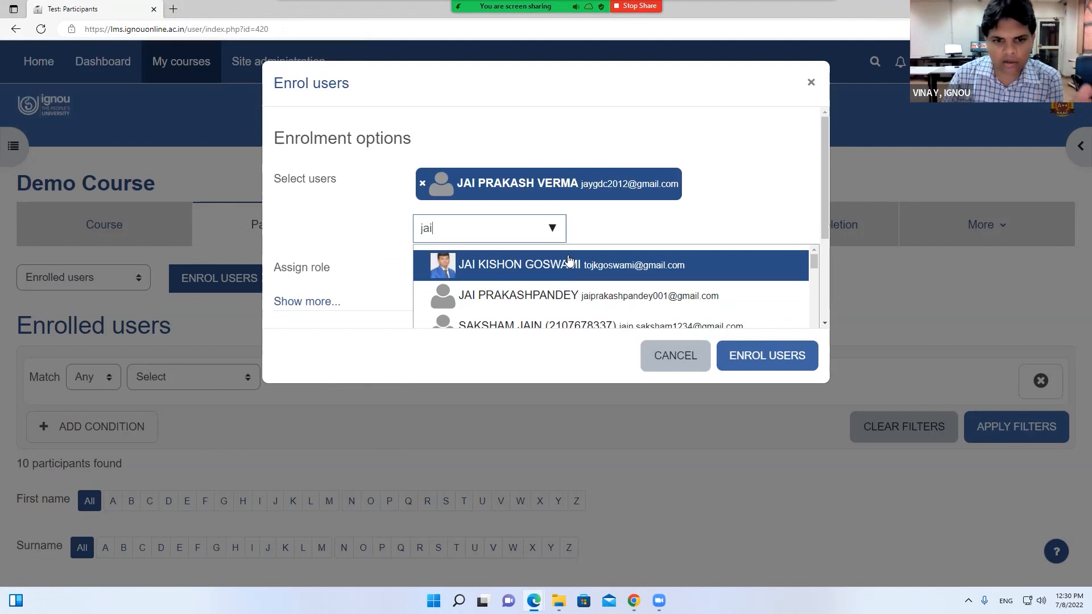
{"action": "left_click", "coordinate": [762, 188]}
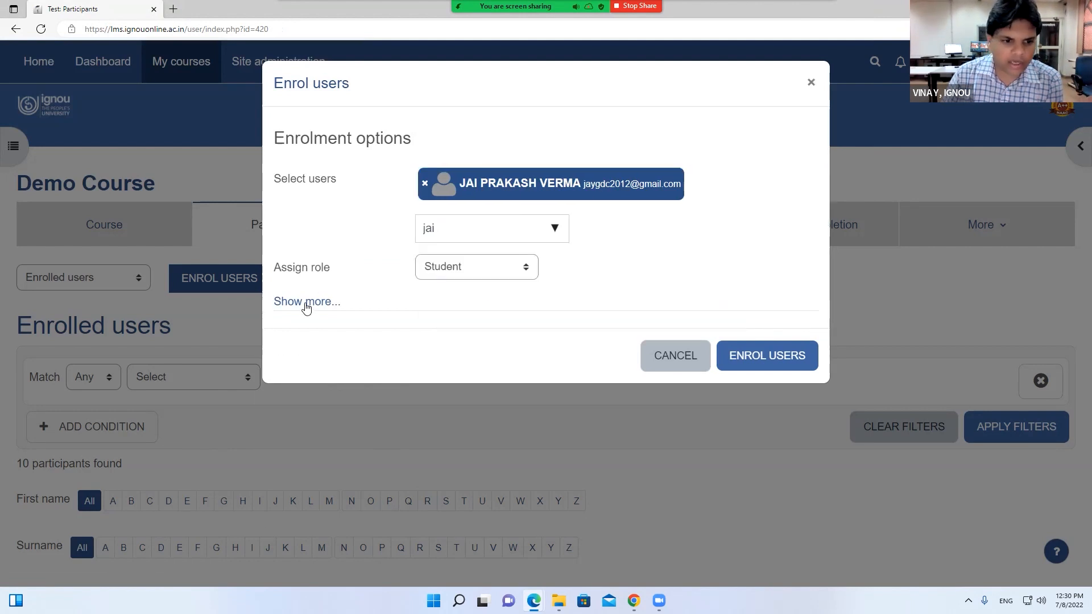
Set role Teacher and enrolment duration 30 days, then cancel without enrolling anyone
{"action": "left_click", "coordinate": [307, 301]}
{"action": "left_click", "coordinate": [455, 267]}
{"action": "left_click", "coordinate": [447, 290]}
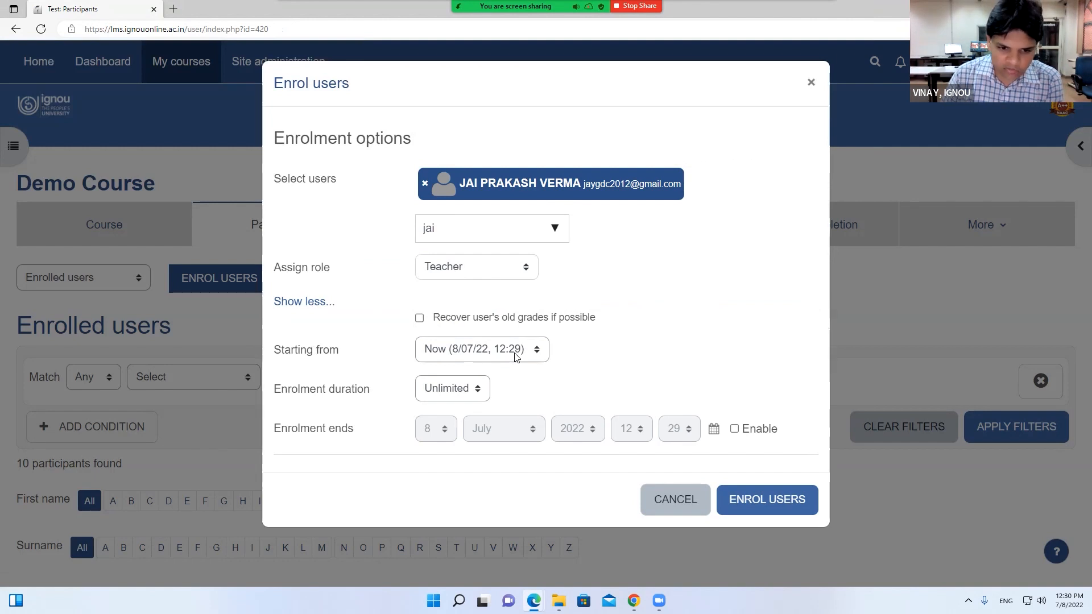
{"action": "left_click", "coordinate": [458, 387]}
{"action": "scroll", "coordinate": [453, 294], "scroll_direction": "down", "scroll_amount": 5}
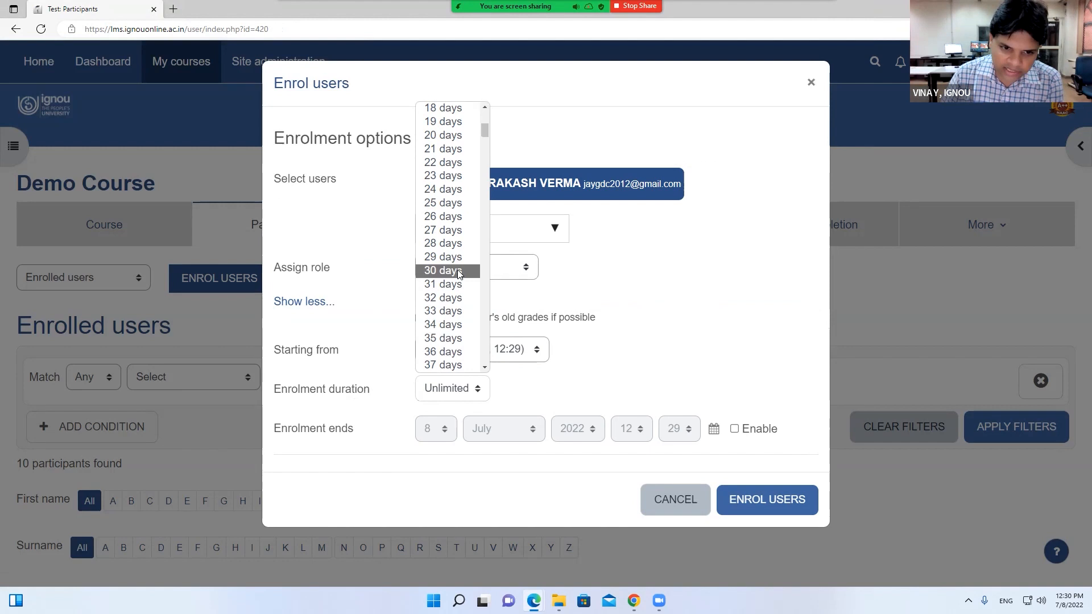
{"action": "left_click", "coordinate": [450, 271]}
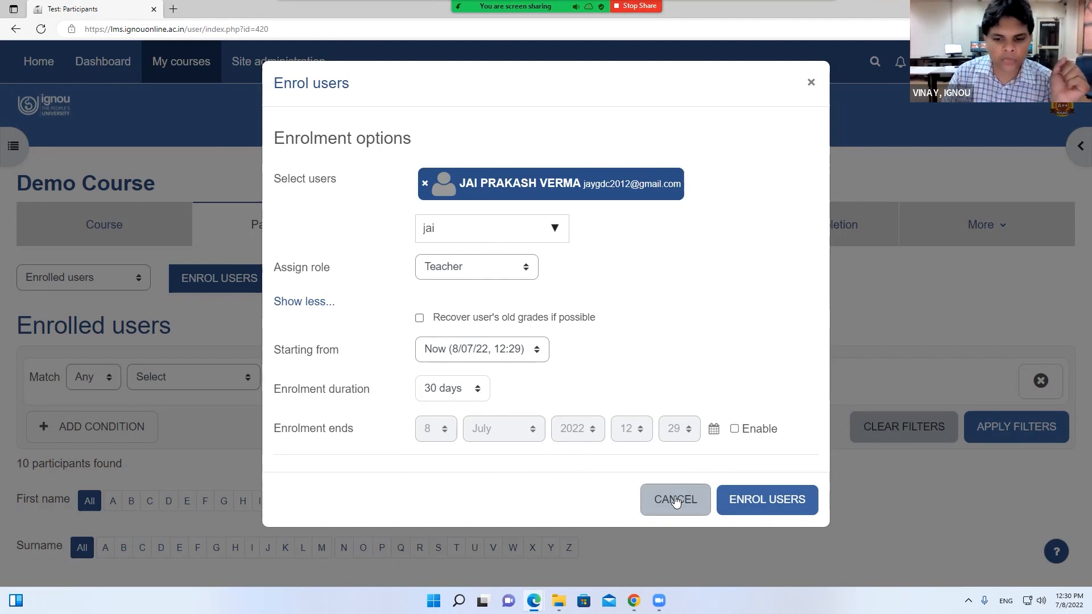
{"action": "left_click", "coordinate": [507, 267]}
{"action": "left_click", "coordinate": [628, 269]}
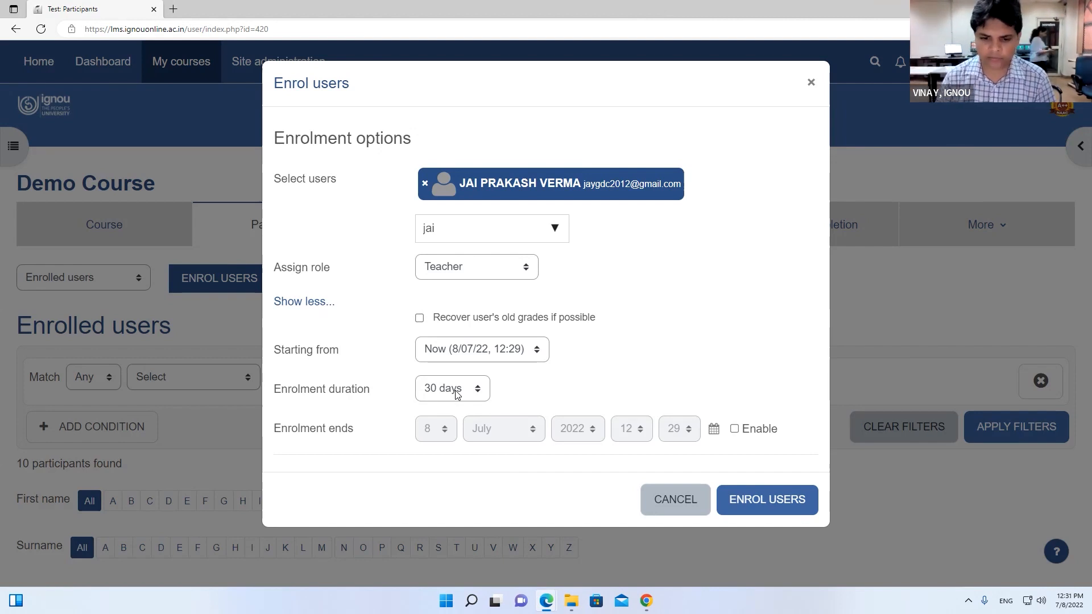
{"action": "left_click", "coordinate": [642, 500]}
{"action": "scroll", "coordinate": [629, 495], "scroll_direction": "down", "scroll_amount": 10}
{"action": "scroll", "coordinate": [902, 409], "scroll_direction": "up", "scroll_amount": 4}
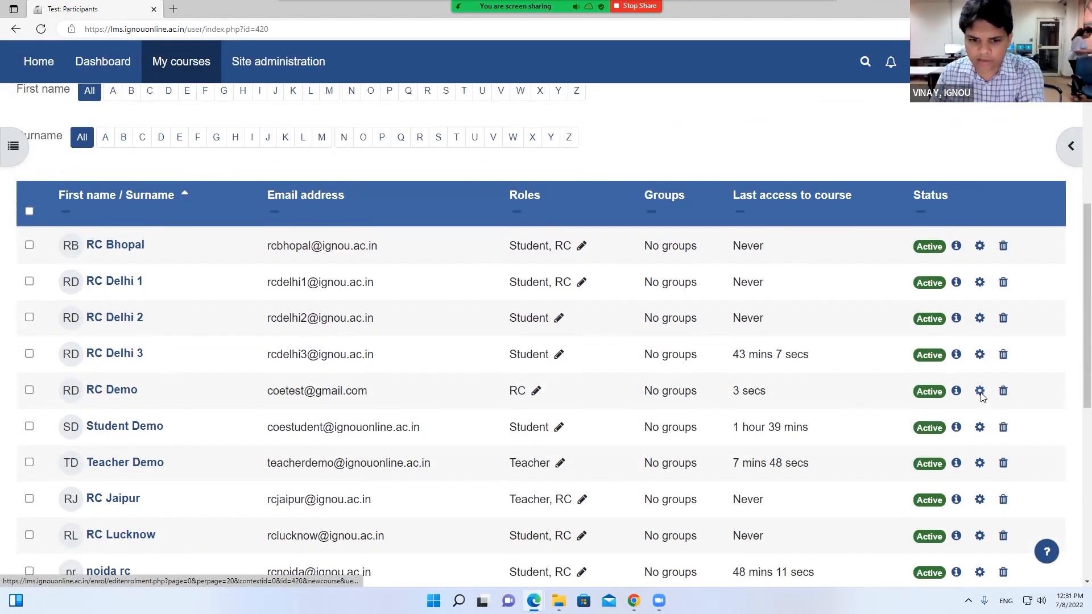
Open RC Demo's enrolment editor, tick Enrolment ends Enable, then cancel without saving
{"action": "left_click", "coordinate": [980, 391]}
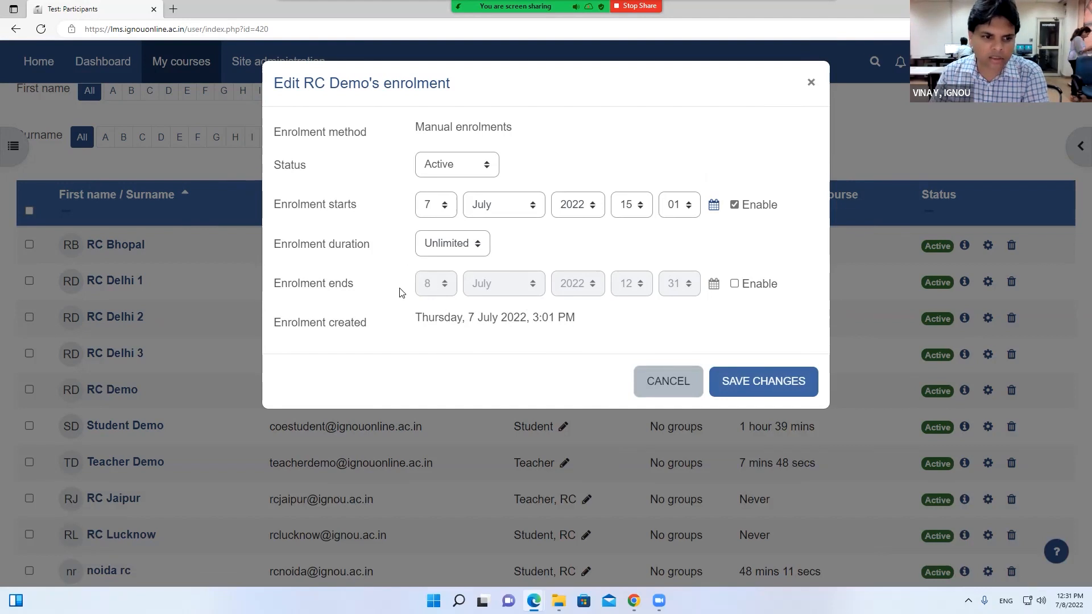
{"action": "left_click", "coordinate": [734, 284]}
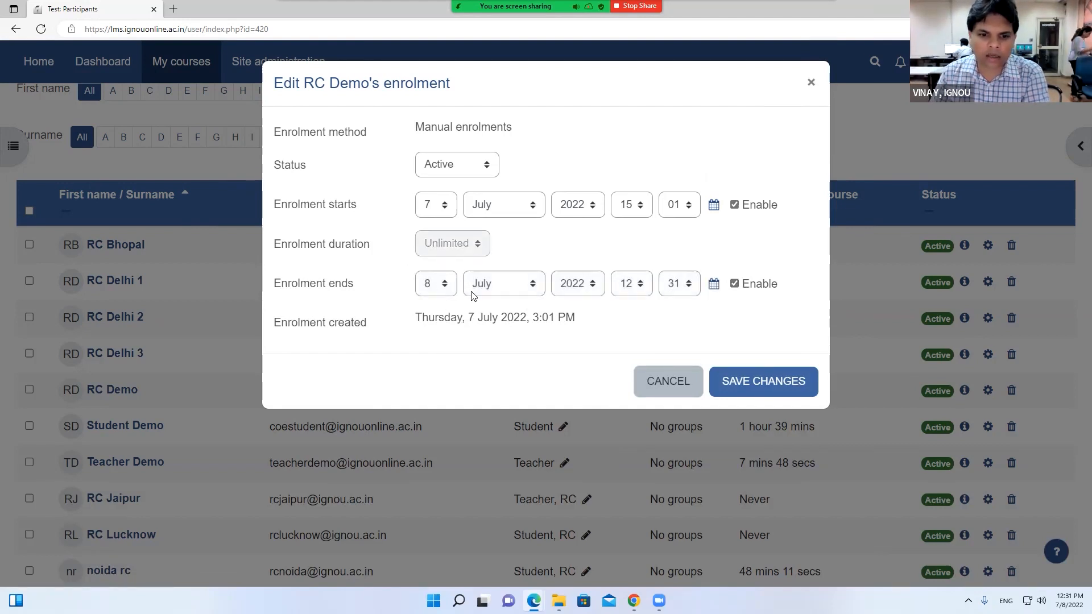
{"action": "left_click", "coordinate": [665, 382]}
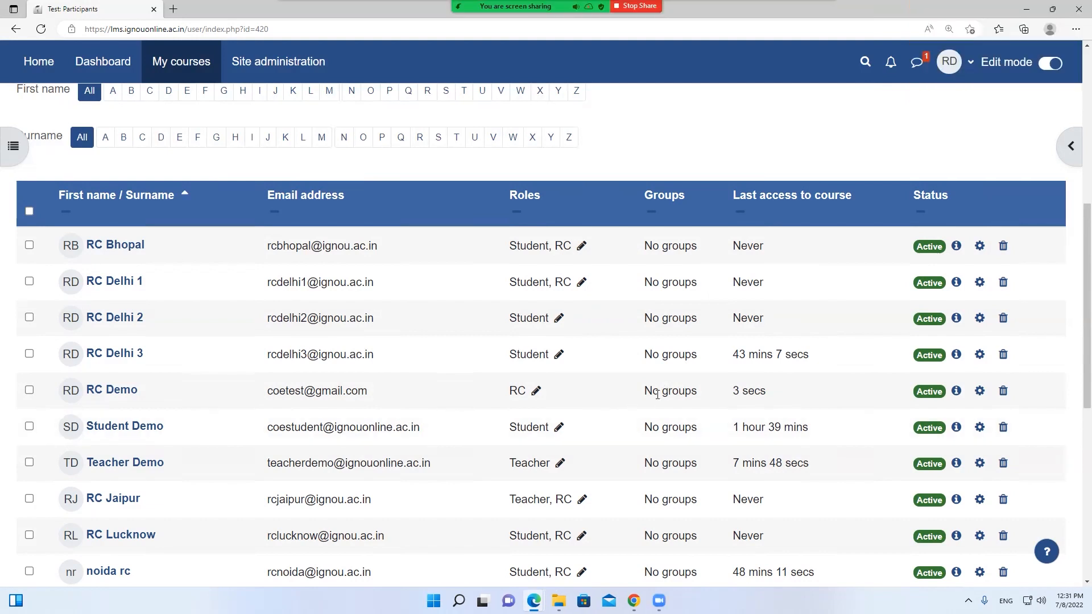
{"action": "scroll", "coordinate": [657, 394], "scroll_direction": "down", "scroll_amount": 3}
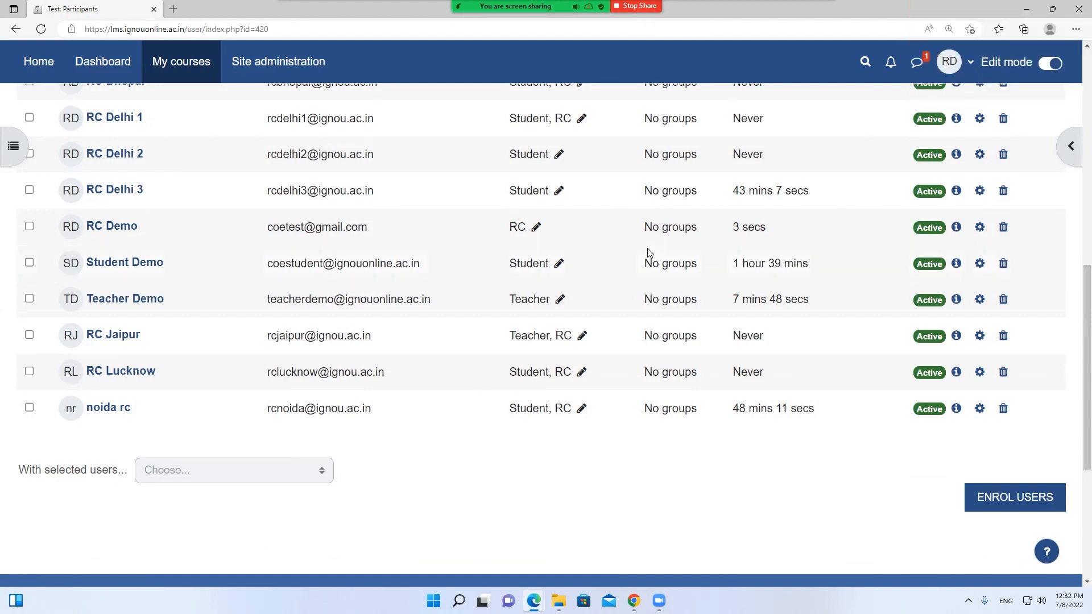
{"action": "scroll", "coordinate": [647, 248], "scroll_direction": "up", "scroll_amount": 3}
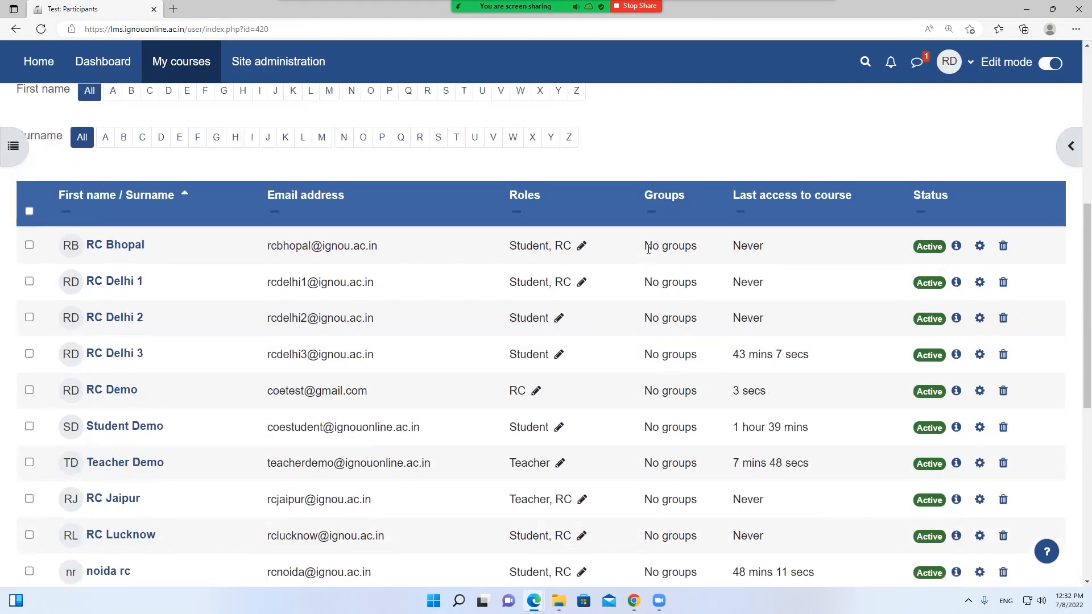
{"action": "scroll", "coordinate": [648, 248], "scroll_direction": "up", "scroll_amount": 6}
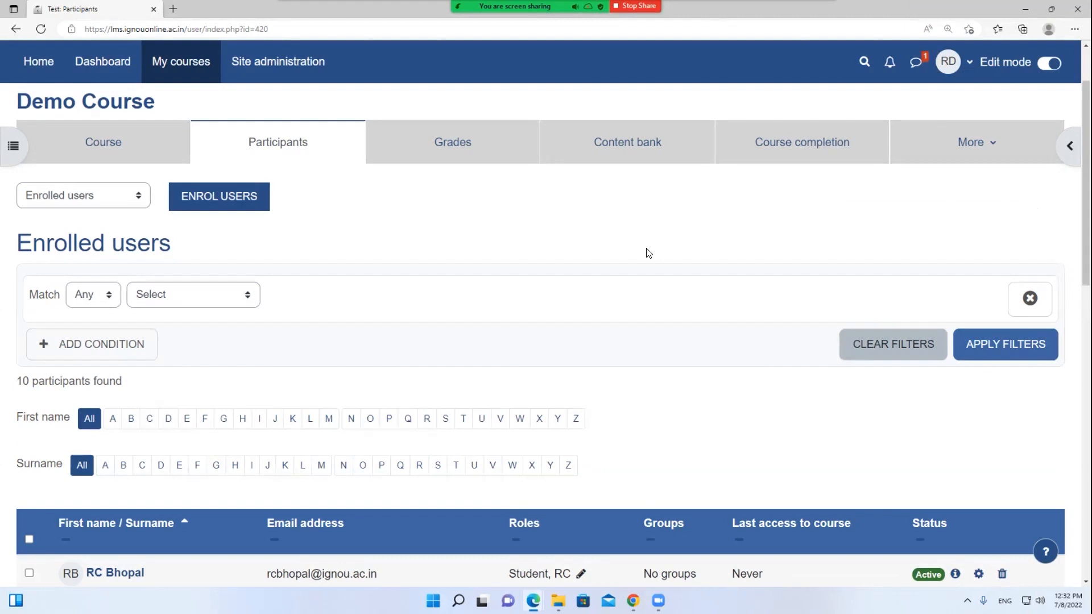
{"action": "left_click", "coordinate": [639, 6]}
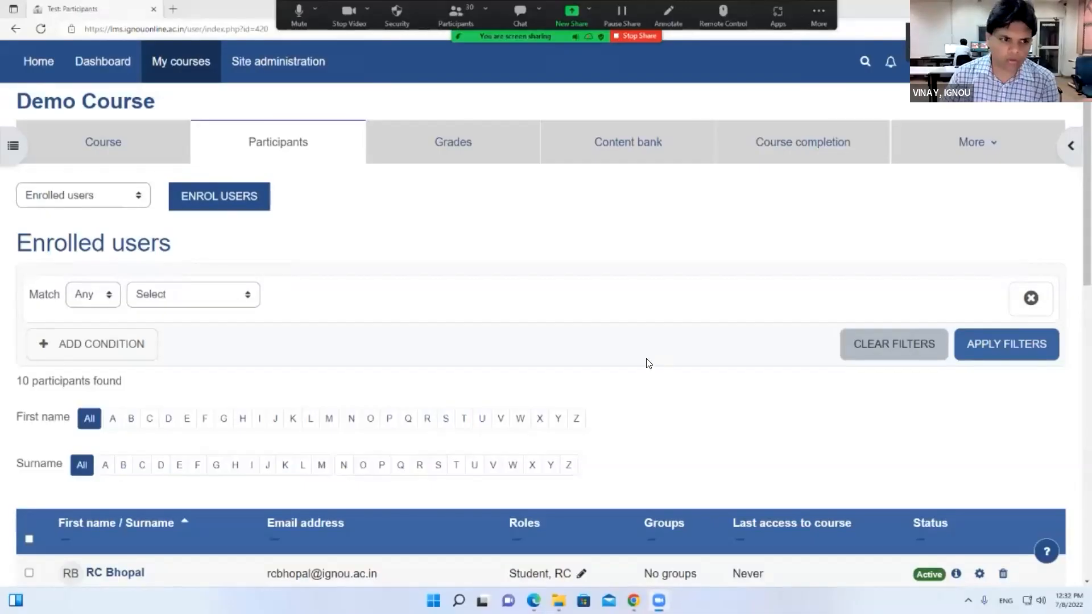
{"action": "scroll", "coordinate": [646, 363], "scroll_direction": "down", "scroll_amount": 5}
{"action": "scroll", "coordinate": [646, 153], "scroll_direction": "up", "scroll_amount": 7}
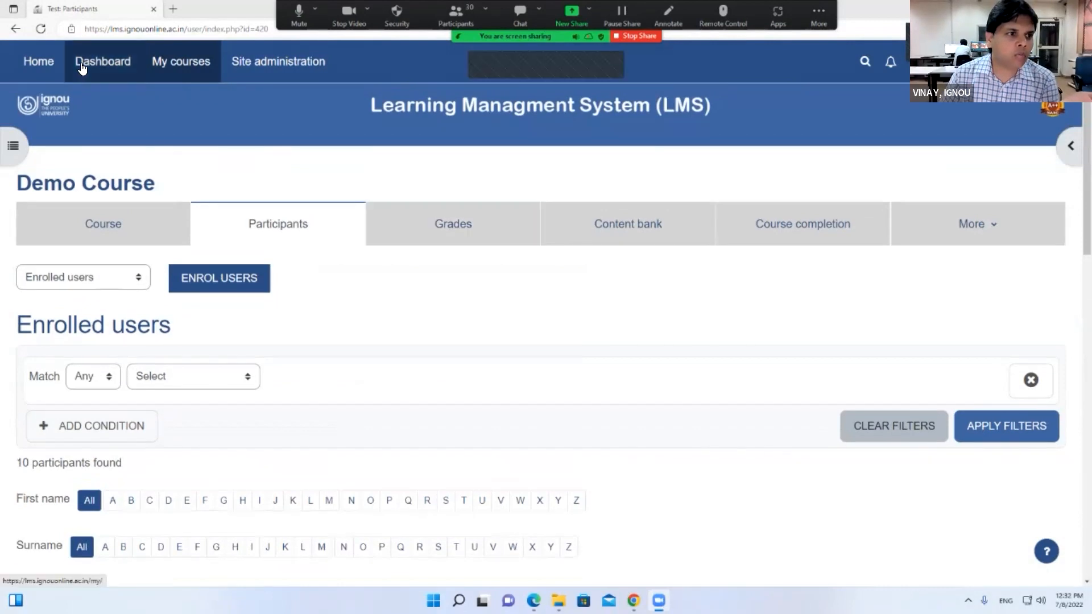
Go to the Dashboard and open the BCS-011 course from Recently Accessed Courses
{"action": "left_click", "coordinate": [83, 67]}
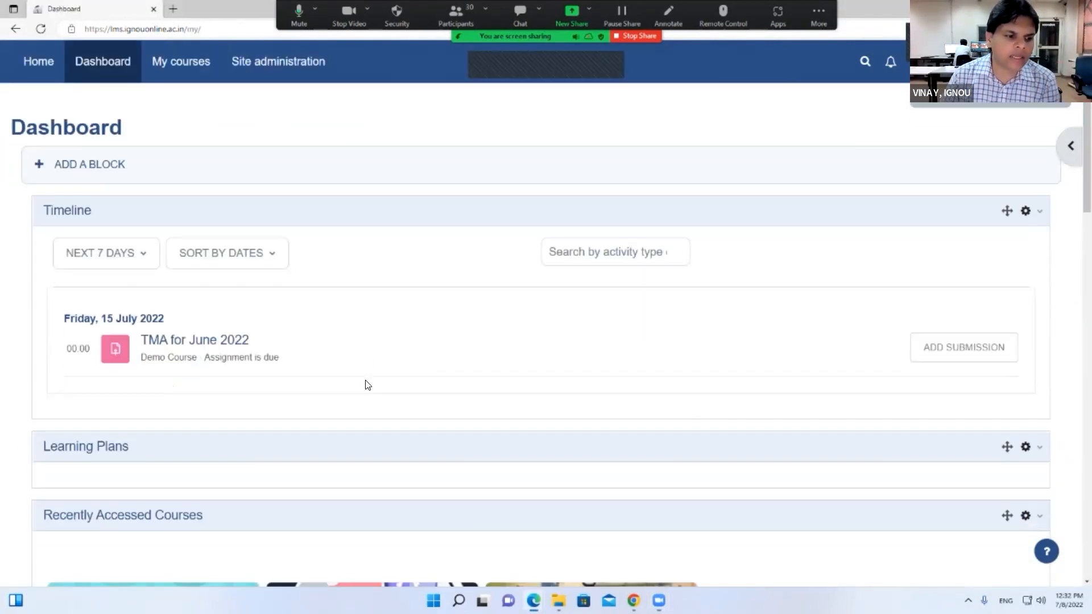
{"action": "scroll", "coordinate": [366, 383], "scroll_direction": "down", "scroll_amount": 6}
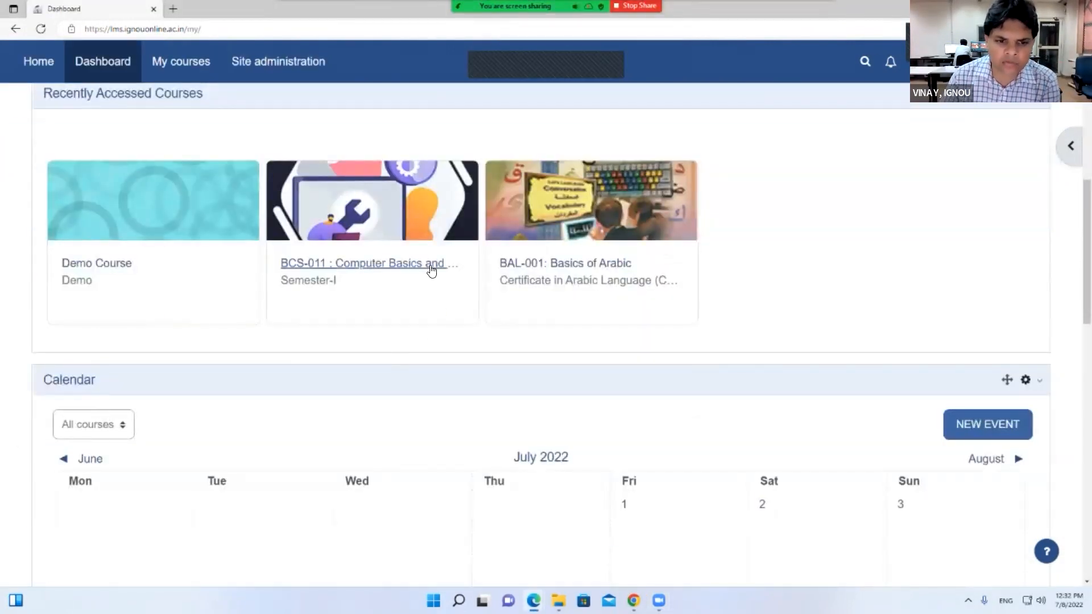
{"action": "left_click", "coordinate": [430, 270]}
{"action": "scroll", "coordinate": [481, 390], "scroll_direction": "down", "scroll_amount": 20}
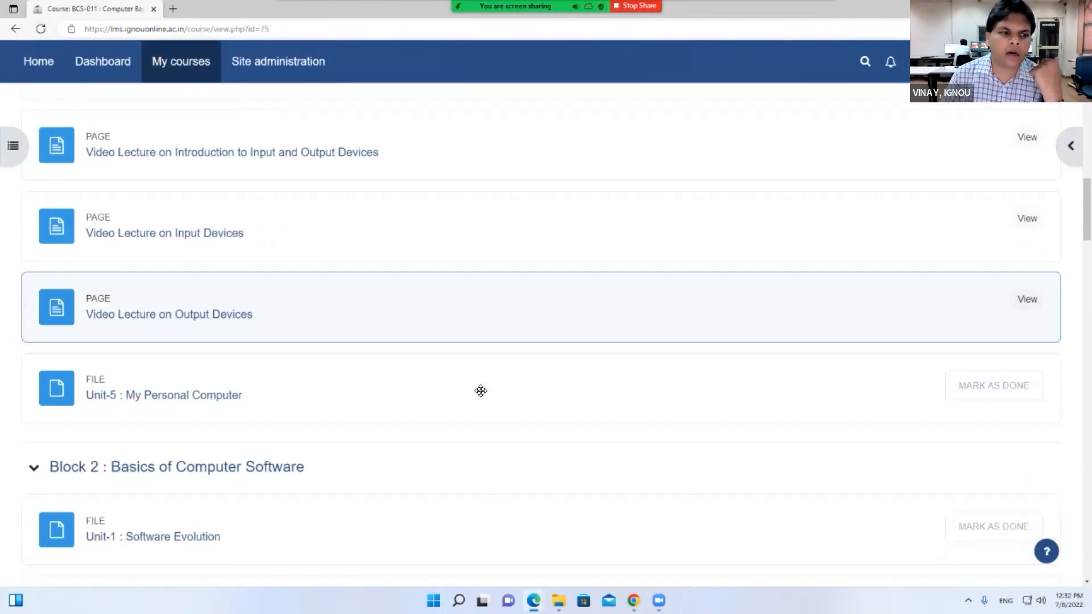
{"action": "scroll", "coordinate": [481, 391], "scroll_direction": "down", "scroll_amount": 1}
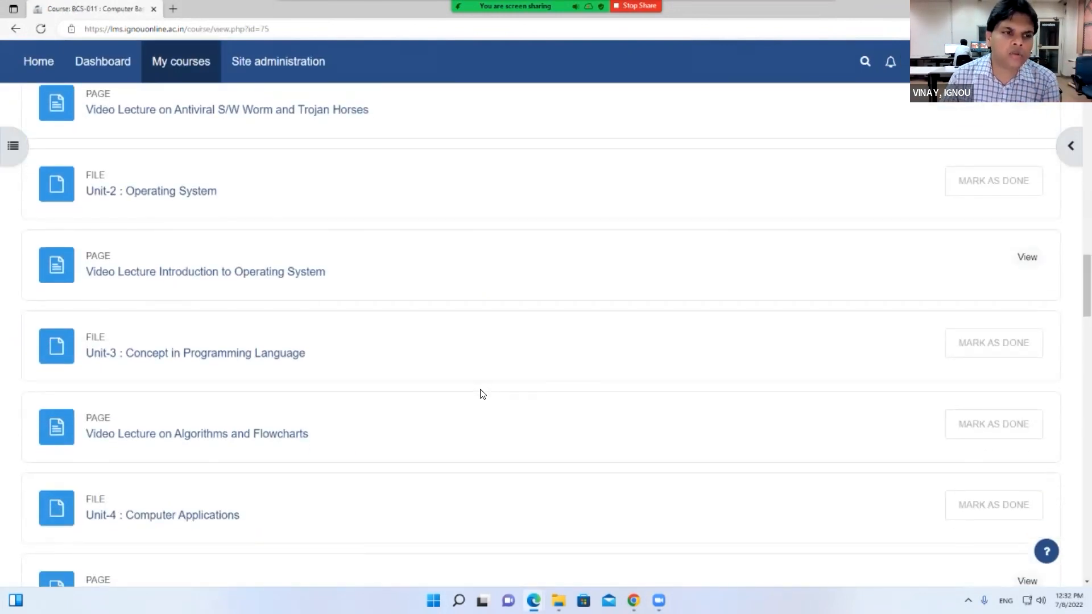
Open the TUTOR MARKED ASSIGNMENT(TMA) activity and view all submissions
{"action": "middle_click", "coordinate": [481, 392]}
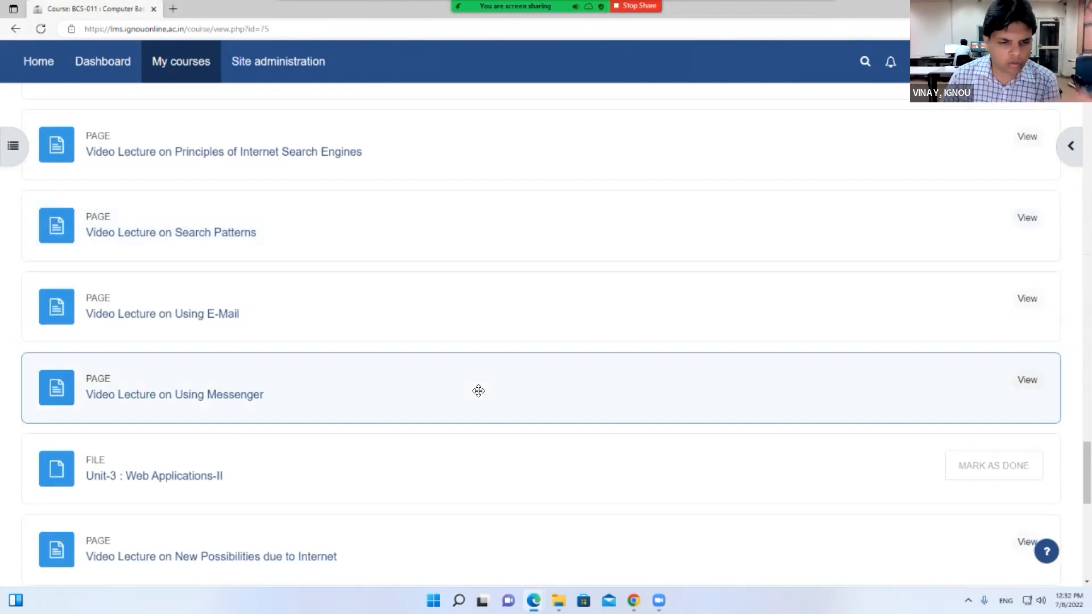
{"action": "scroll", "coordinate": [476, 392], "scroll_direction": "down", "scroll_amount": 10}
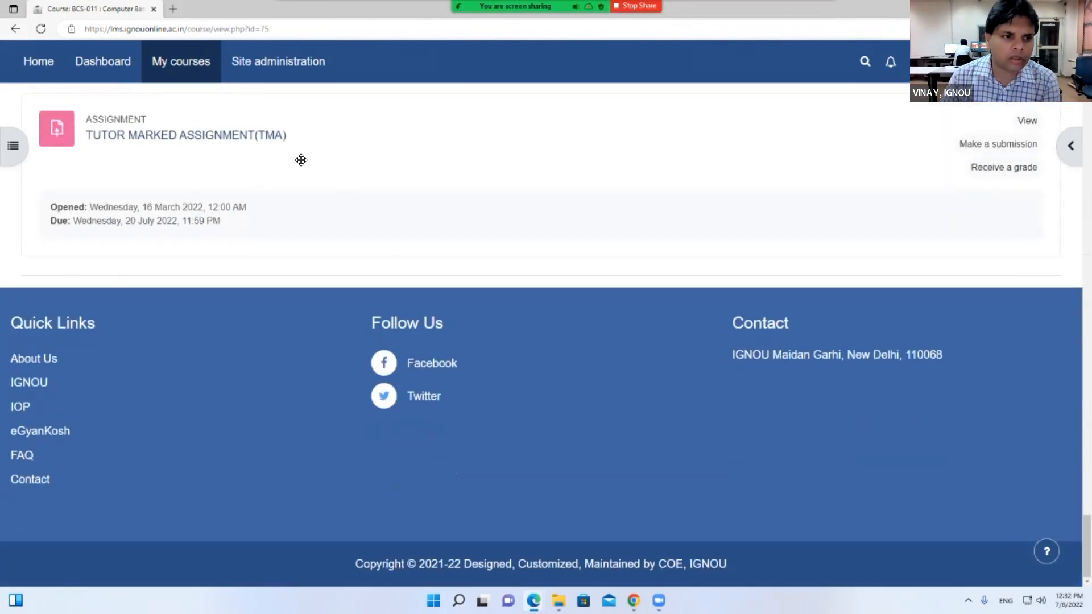
{"action": "left_click", "coordinate": [272, 144]}
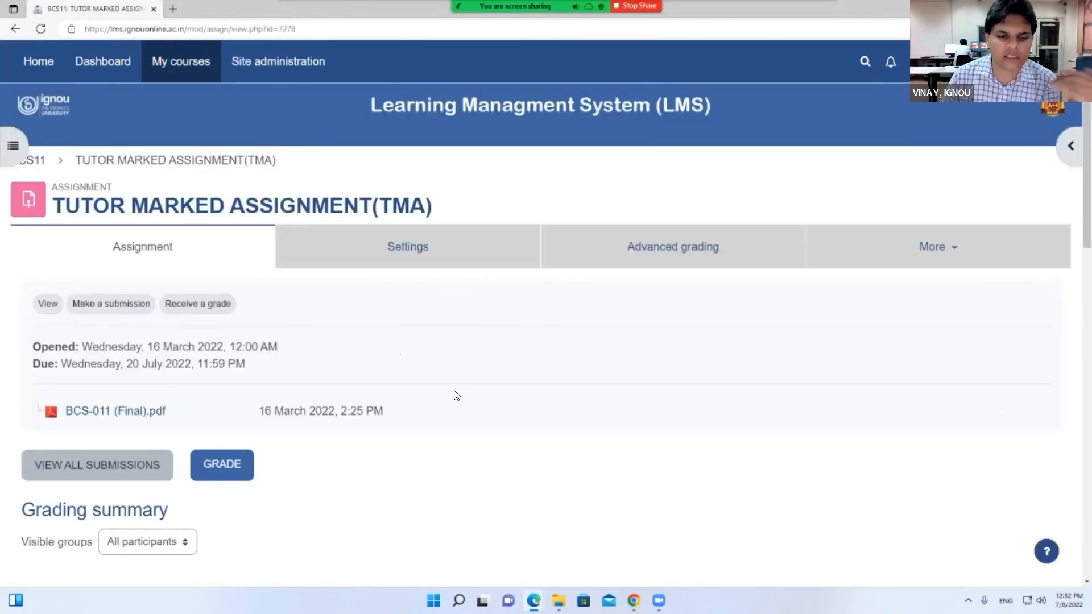
{"action": "scroll", "coordinate": [438, 390], "scroll_direction": "down", "scroll_amount": 3}
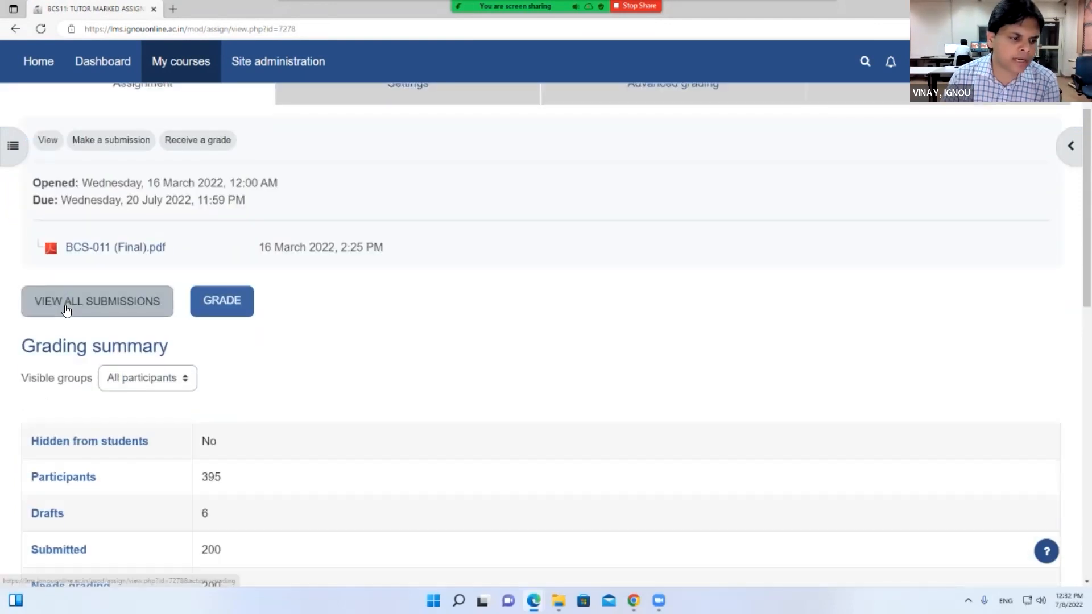
{"action": "left_click", "coordinate": [66, 310]}
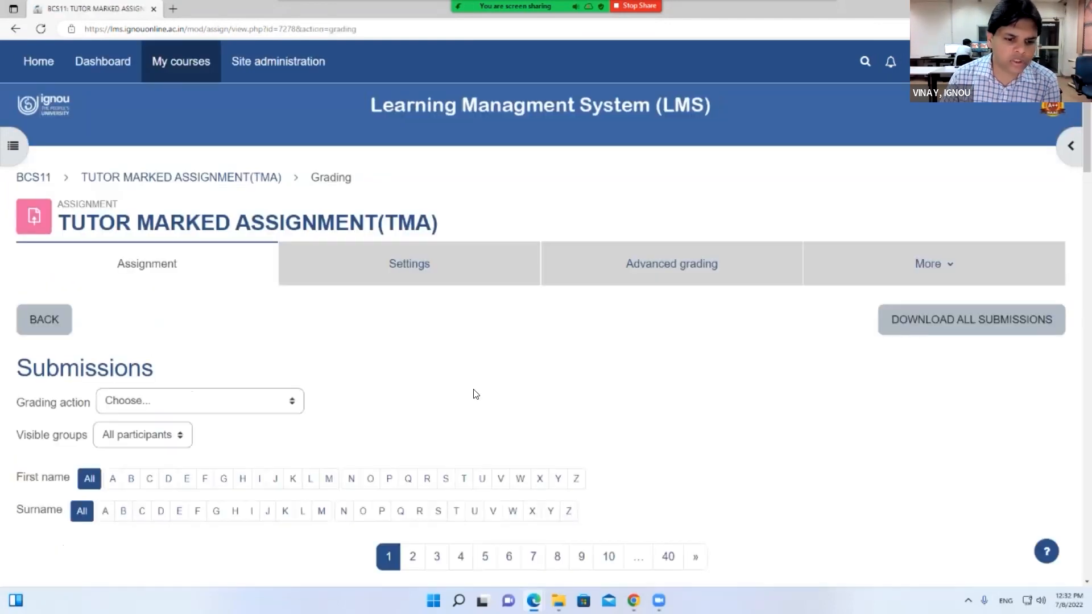
{"action": "scroll", "coordinate": [472, 392], "scroll_direction": "down", "scroll_amount": 10}
From the submitted student's Edit menu, choose Grant extension
{"action": "left_click", "coordinate": [613, 294]}
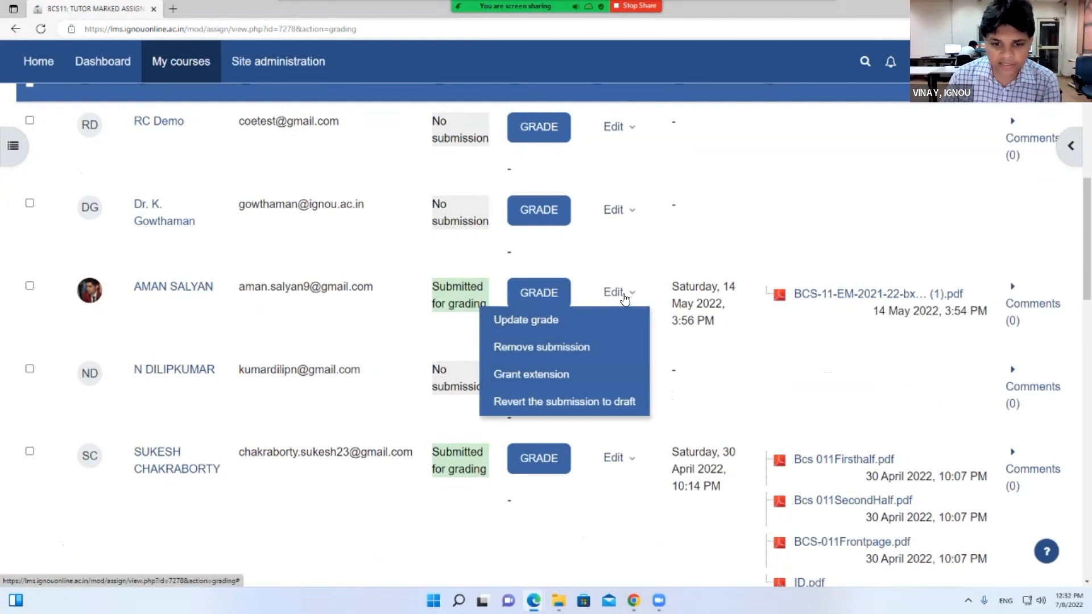
{"action": "left_click", "coordinate": [137, 290]}
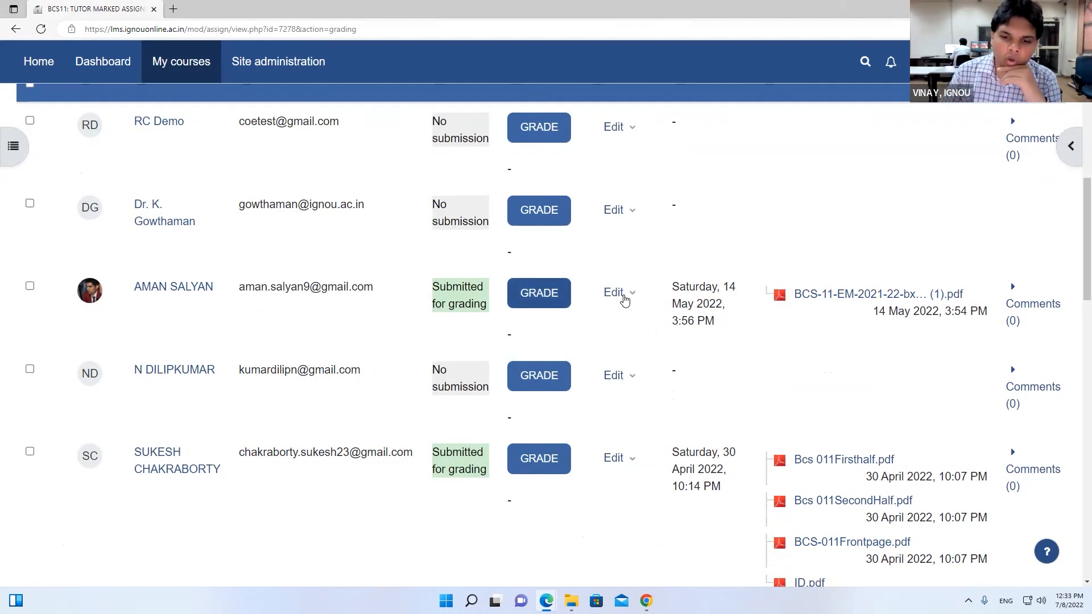
{"action": "left_click", "coordinate": [624, 295]}
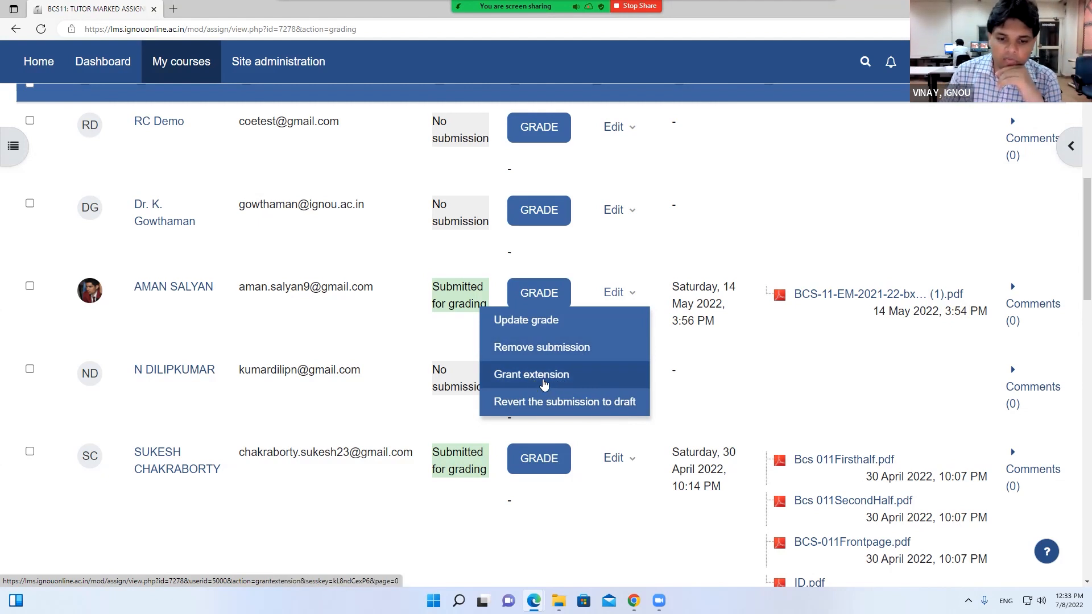
{"action": "left_click", "coordinate": [544, 384]}
Set the extension due date day to 22
{"action": "scroll", "coordinate": [541, 380], "scroll_direction": "down", "scroll_amount": 5}
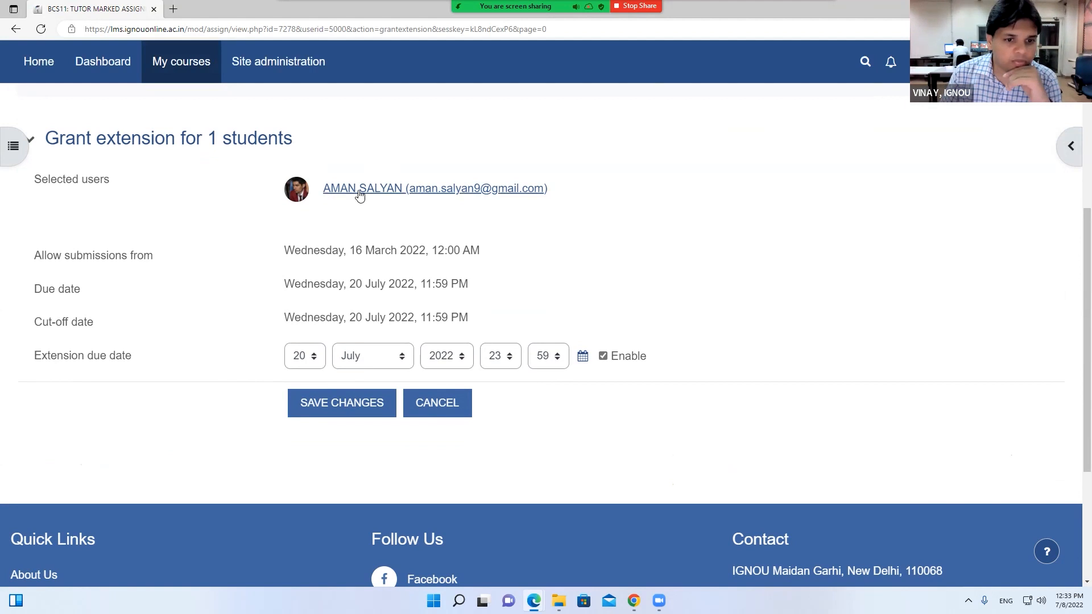
{"action": "left_click", "coordinate": [316, 357]}
{"action": "scroll", "coordinate": [308, 324], "scroll_direction": "down", "scroll_amount": 1}
{"action": "left_click", "coordinate": [308, 325]}
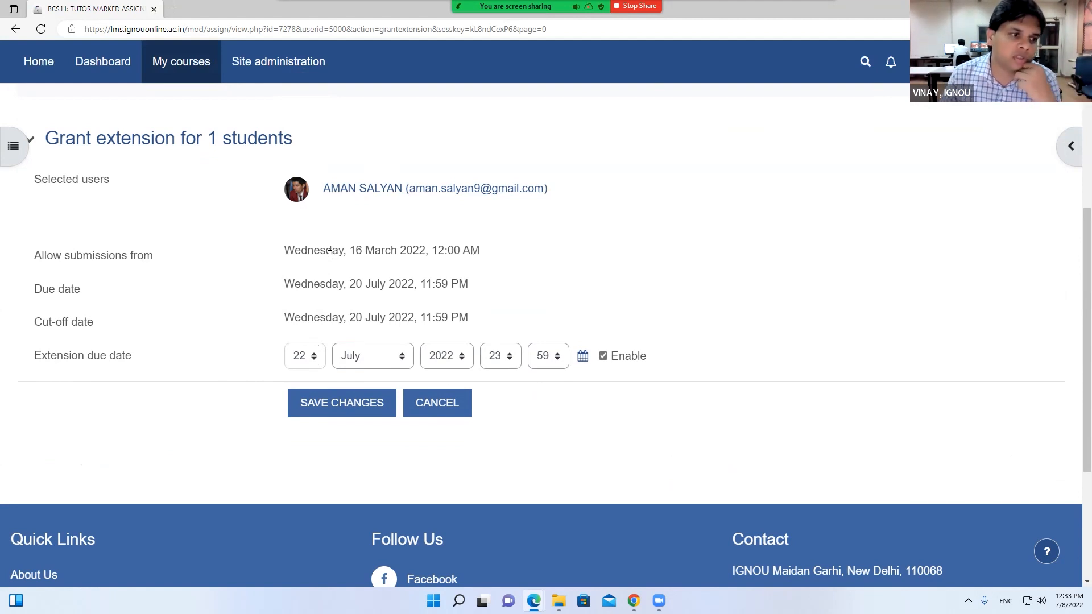
Go back via the page's Back option and leave the form unsaved
{"action": "right_click", "coordinate": [591, 215]}
{"action": "left_click", "coordinate": [610, 222]}
{"action": "left_click", "coordinate": [597, 91]}
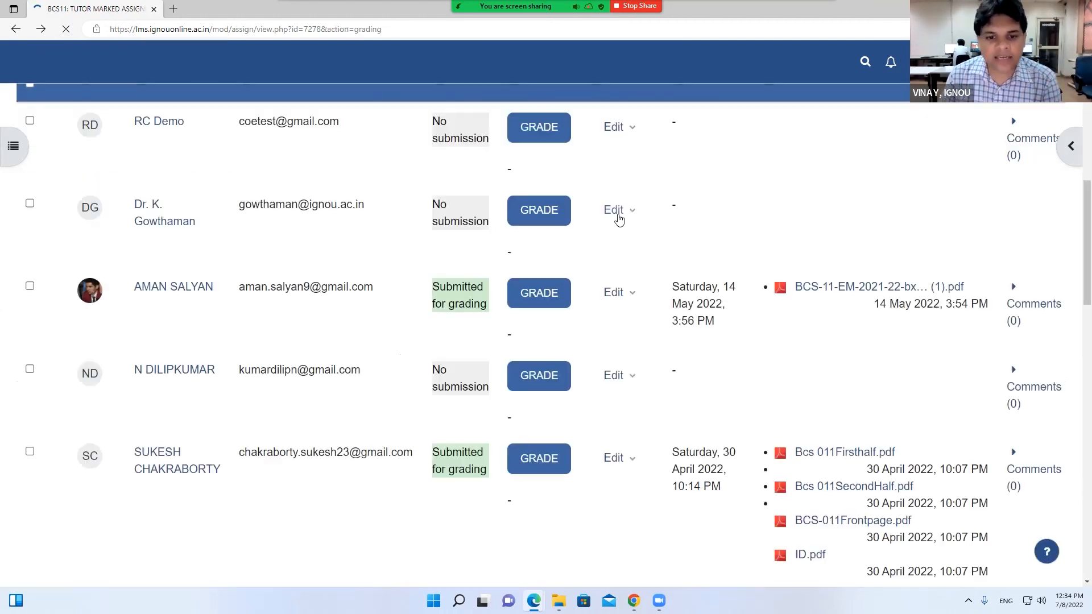
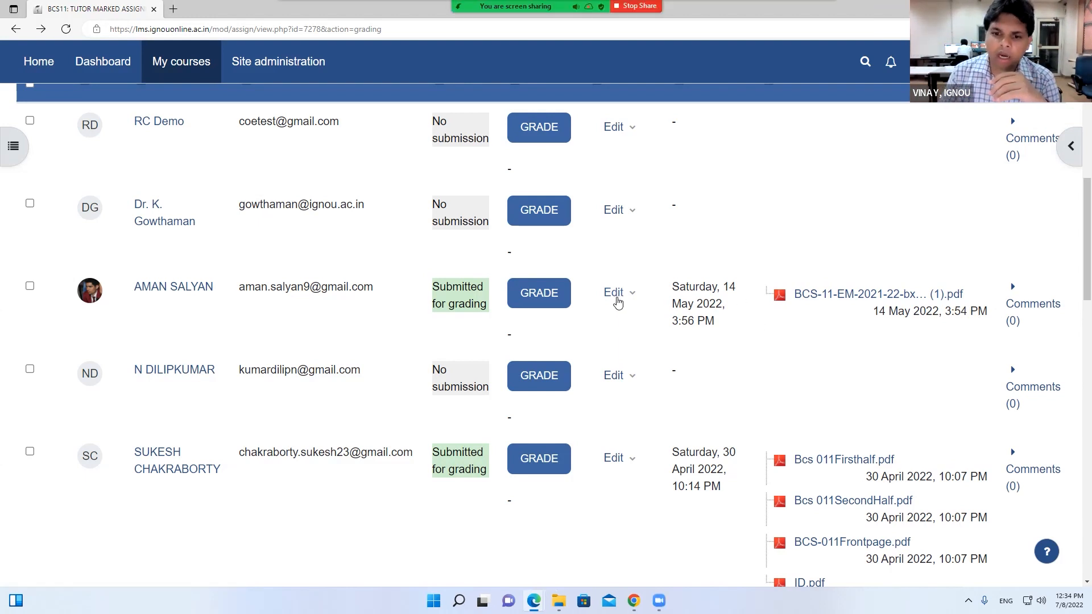
Open a student's Edit actions in the BCS11 grading table, then go to the Dashboard
{"action": "left_click", "coordinate": [617, 301]}
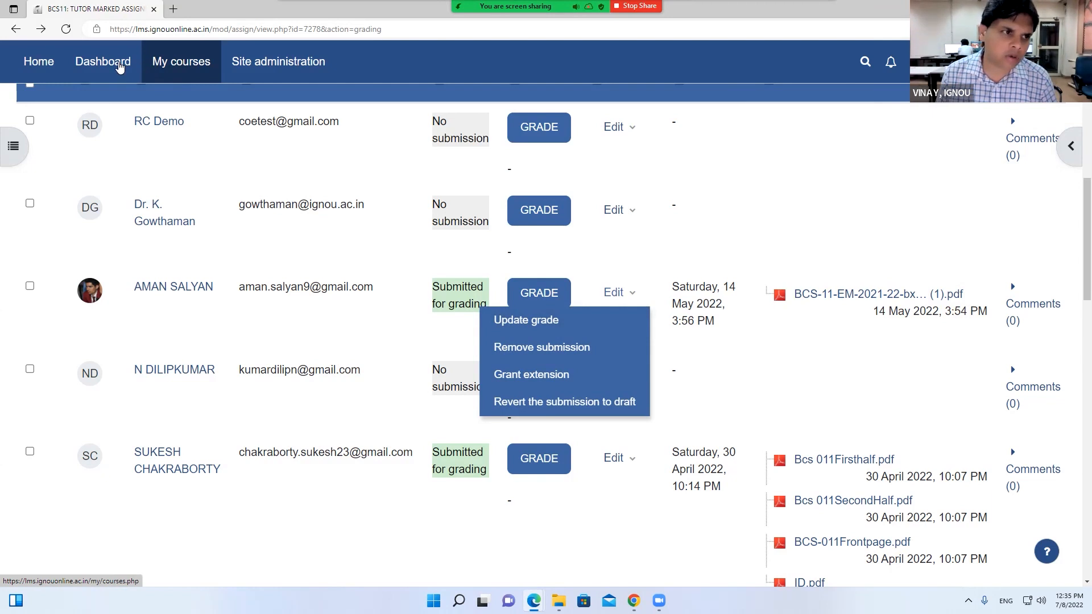
{"action": "left_click", "coordinate": [108, 62]}
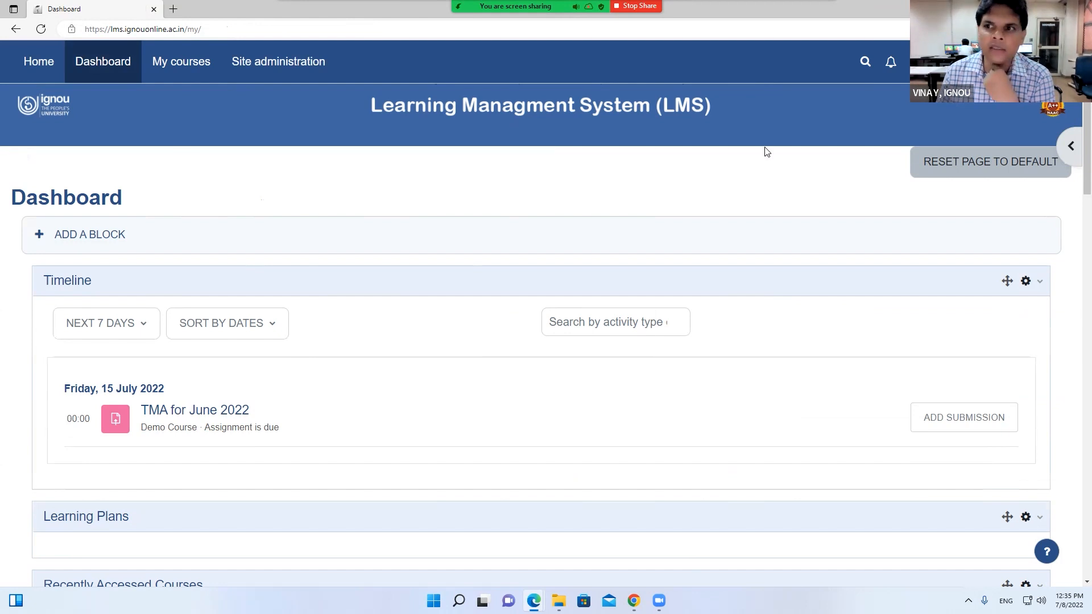
Glance at the messaging panel, then open TMA for June 2022 and go to Demo Course
{"action": "left_click", "coordinate": [909, 67]}
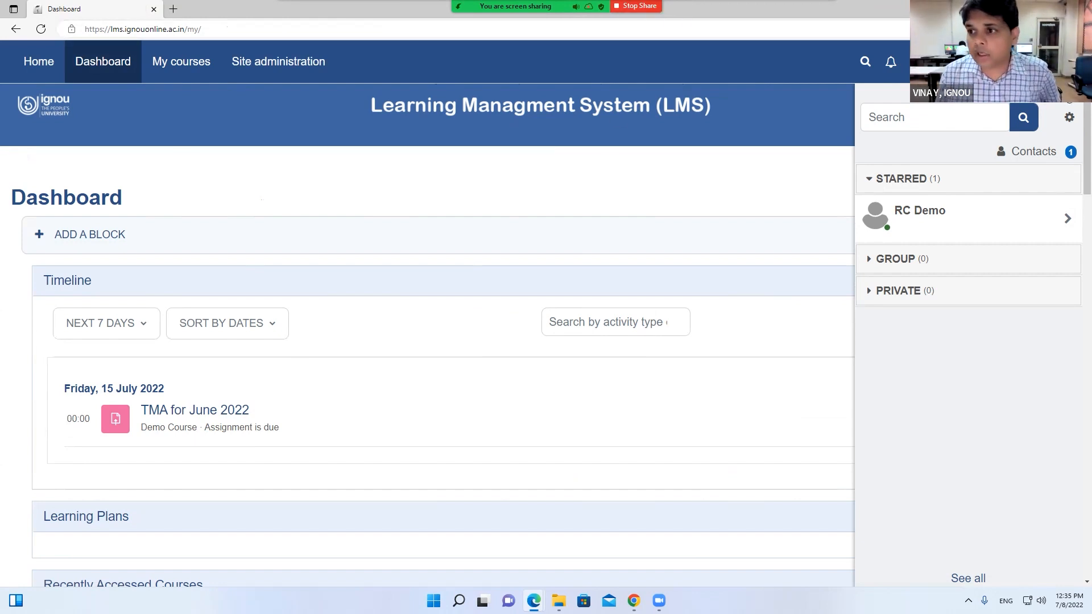
{"action": "left_click", "coordinate": [1069, 97]}
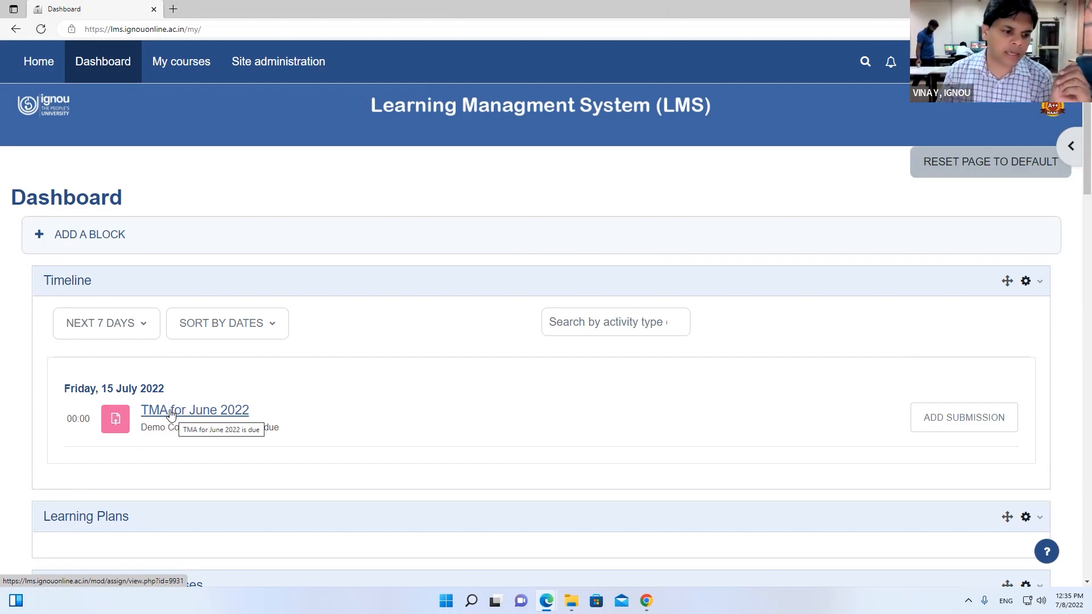
{"action": "left_click", "coordinate": [170, 414]}
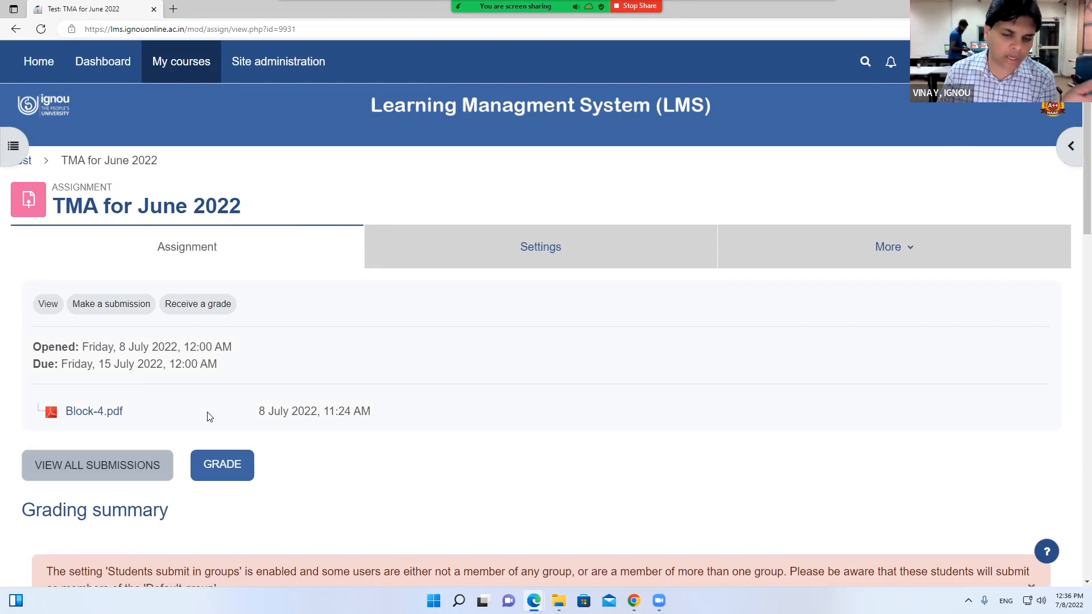
{"action": "scroll", "coordinate": [207, 417], "scroll_direction": "down", "scroll_amount": 3}
{"action": "scroll", "coordinate": [171, 334], "scroll_direction": "up", "scroll_amount": 3}
{"action": "left_click", "coordinate": [29, 164]}
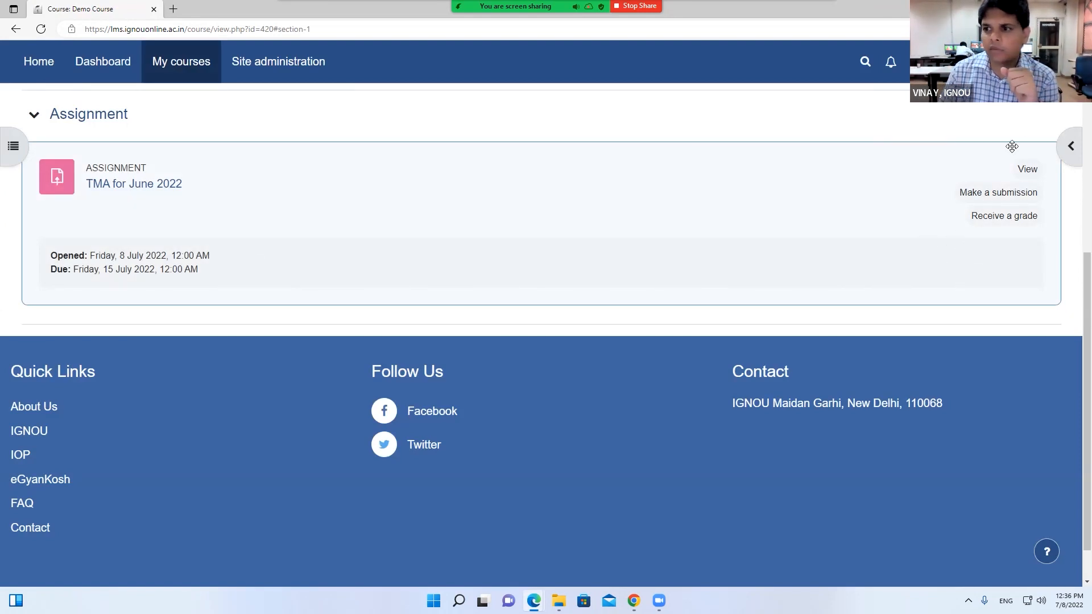
Switch to the Chrome window showing Demo Course and turn editing mode off
{"action": "scroll", "coordinate": [761, 300], "scroll_direction": "up", "scroll_amount": 6}
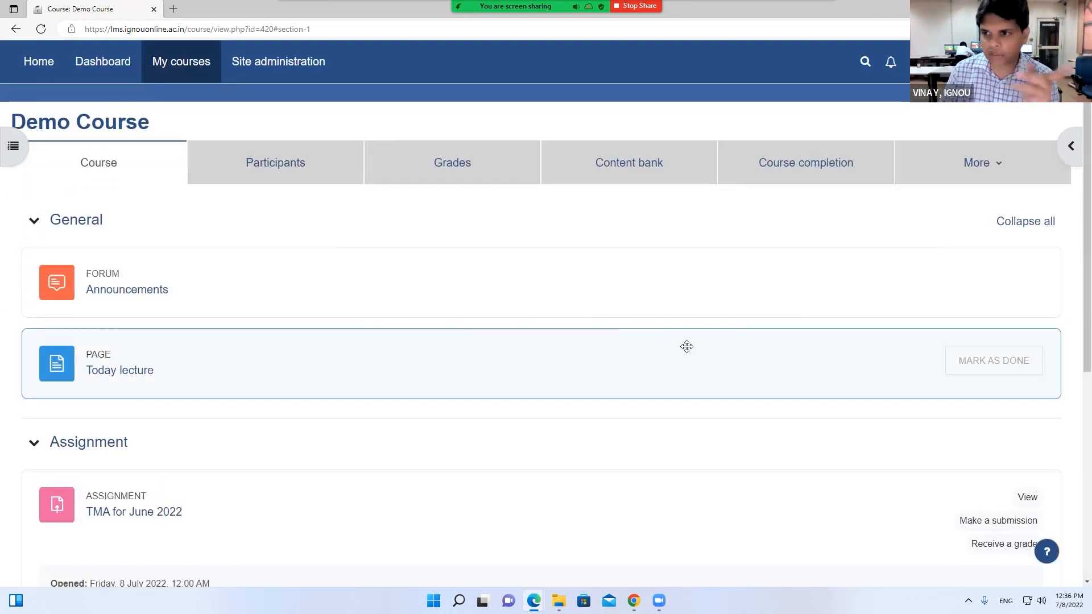
{"action": "left_click", "coordinate": [633, 601]}
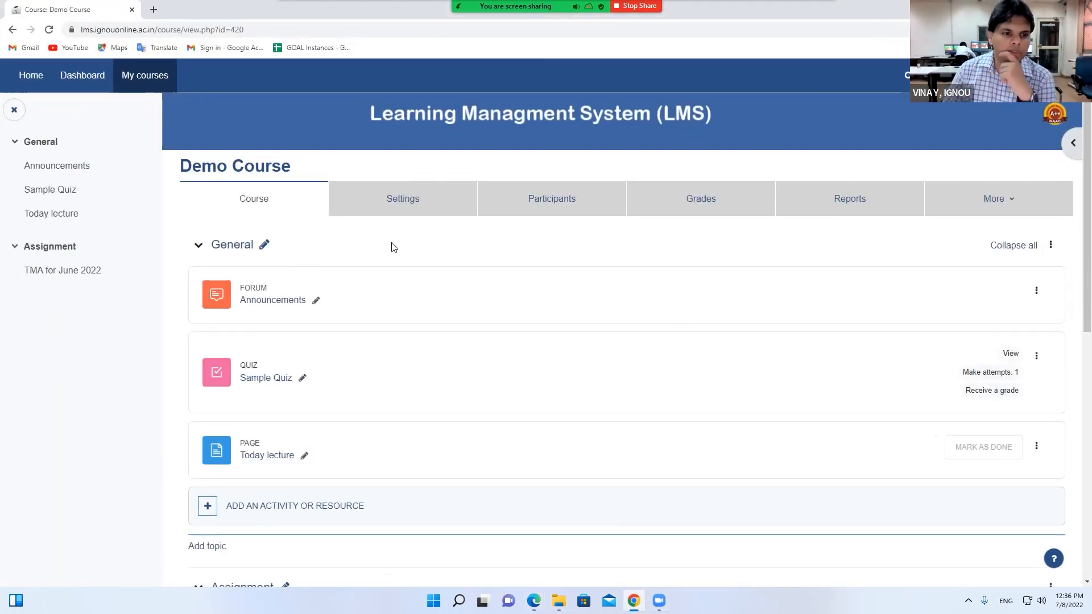
{"action": "scroll", "coordinate": [456, 463], "scroll_direction": "down", "scroll_amount": 2}
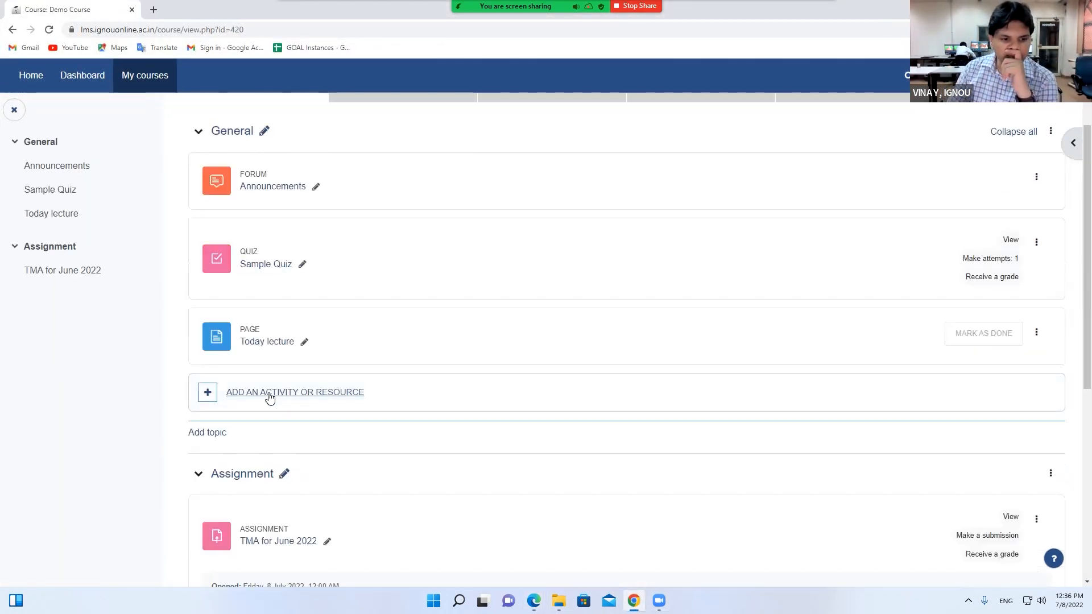
{"action": "left_click", "coordinate": [1061, 75]}
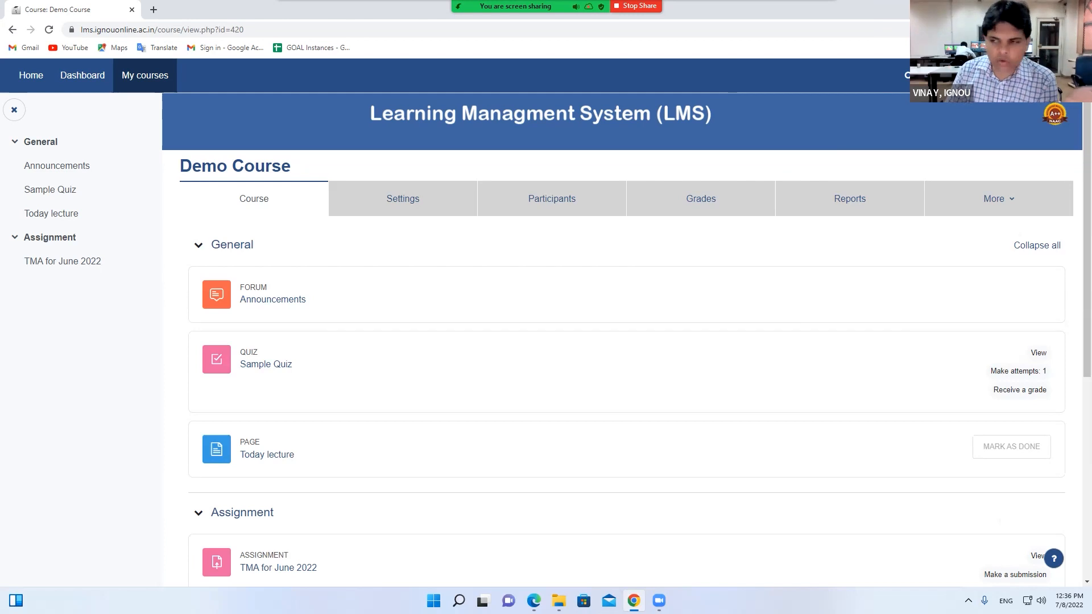
Turn editing back on and add an Attendance activity named 'Attendance for July 2022 Session'
{"action": "left_click", "coordinate": [1062, 75]}
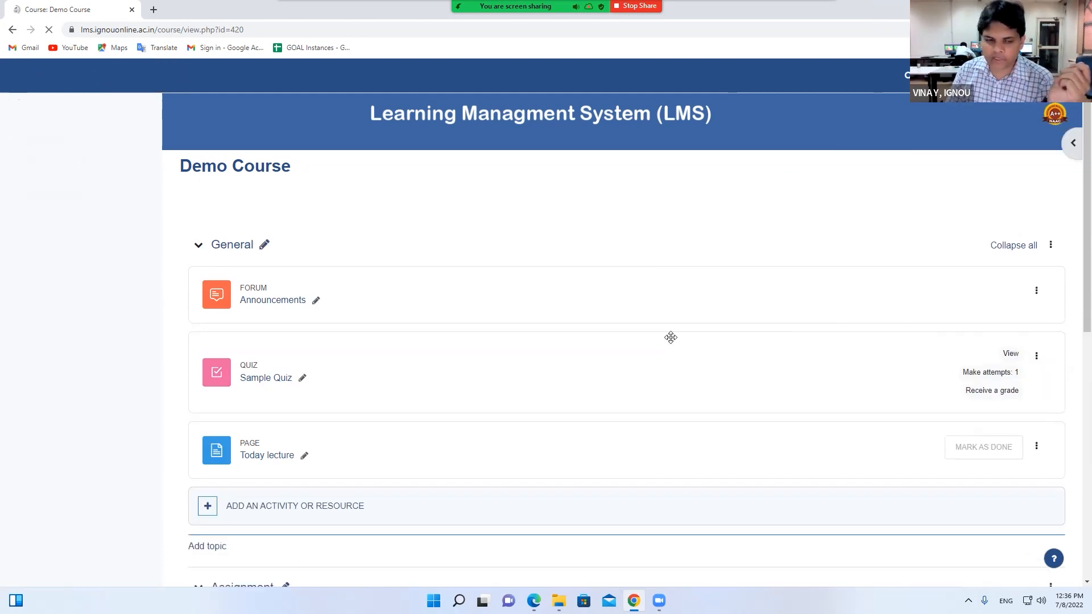
{"action": "left_click", "coordinate": [257, 505]}
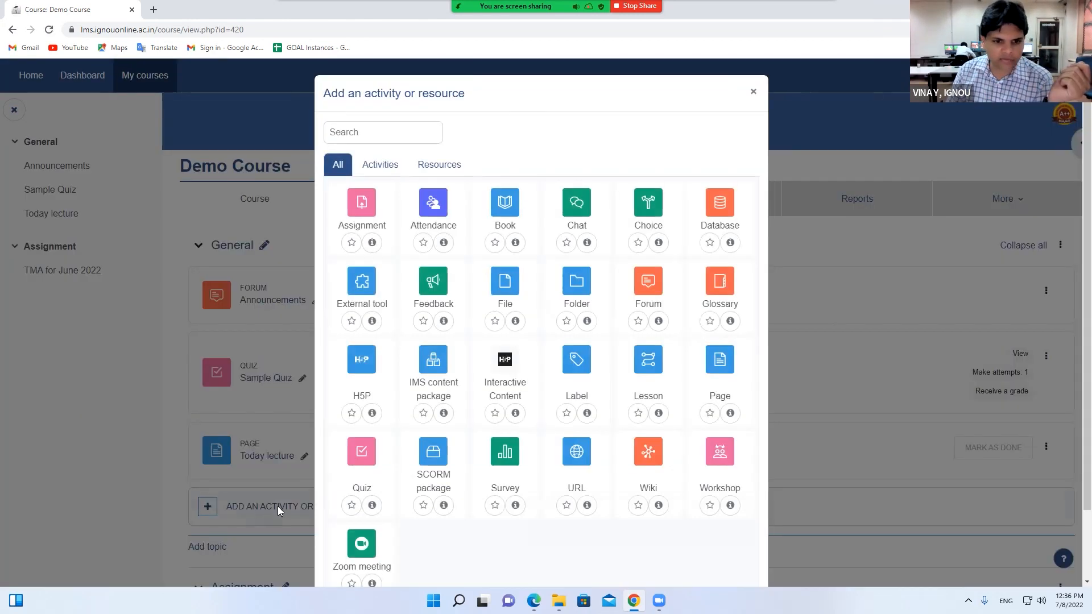
{"action": "left_click", "coordinate": [430, 219]}
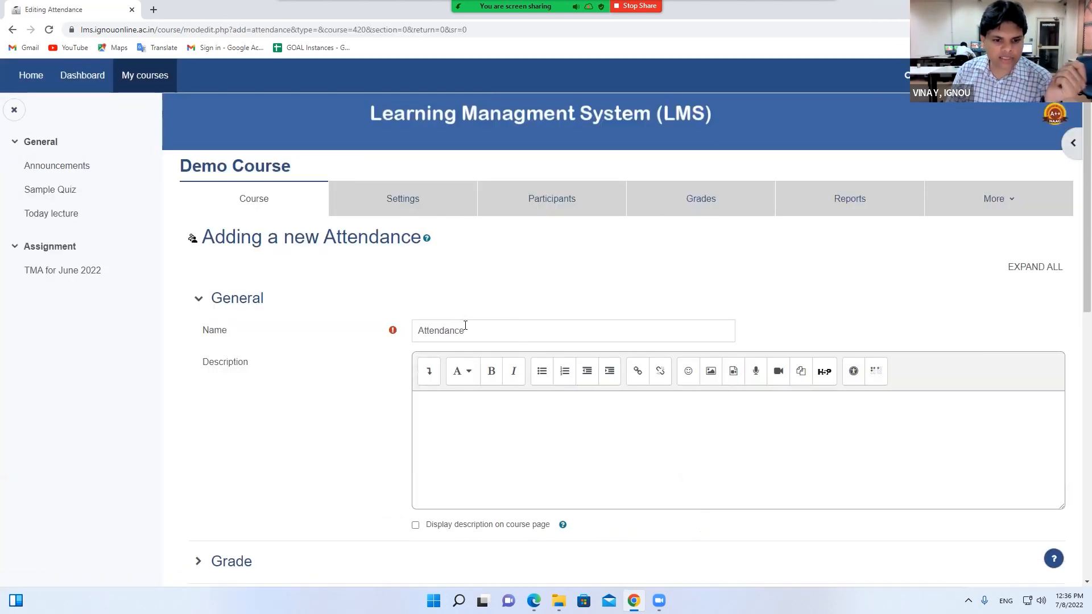
{"action": "left_click", "coordinate": [535, 339]}
{"action": "type", "text": "for Ju"}
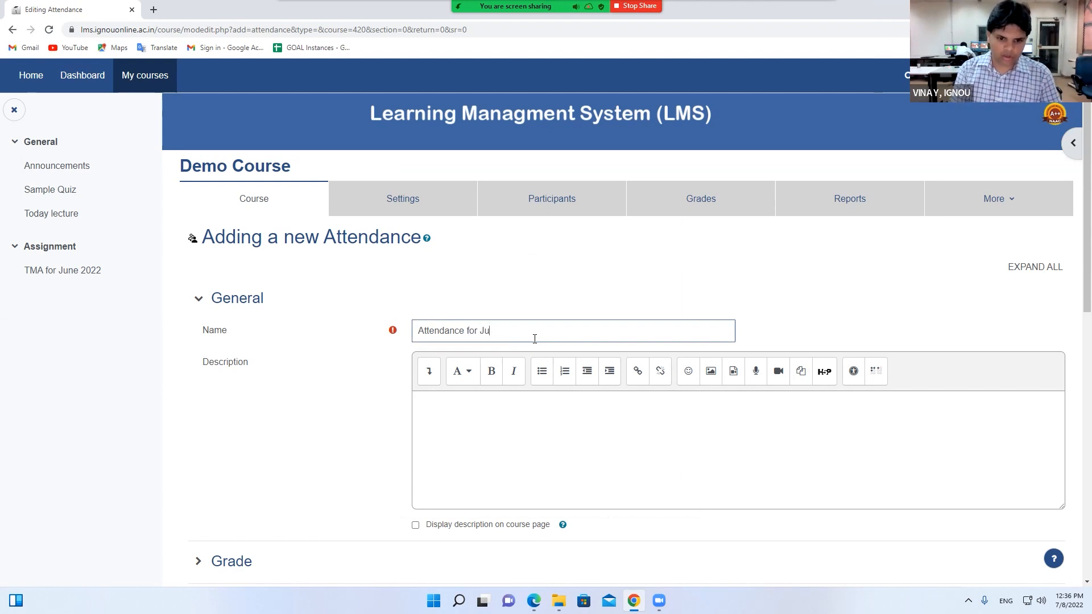
{"action": "type", "text": "ly 2022 Session"}
Set the attendance maximum grade to 10, then save and display it
{"action": "scroll", "coordinate": [546, 407], "scroll_direction": "down", "scroll_amount": 4}
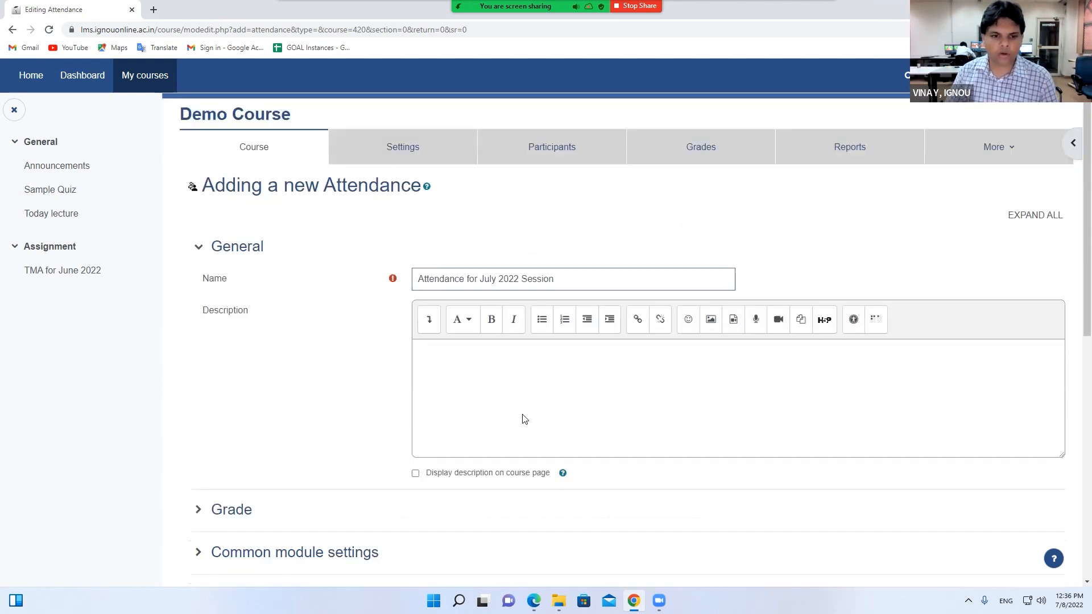
{"action": "left_click", "coordinate": [457, 239]}
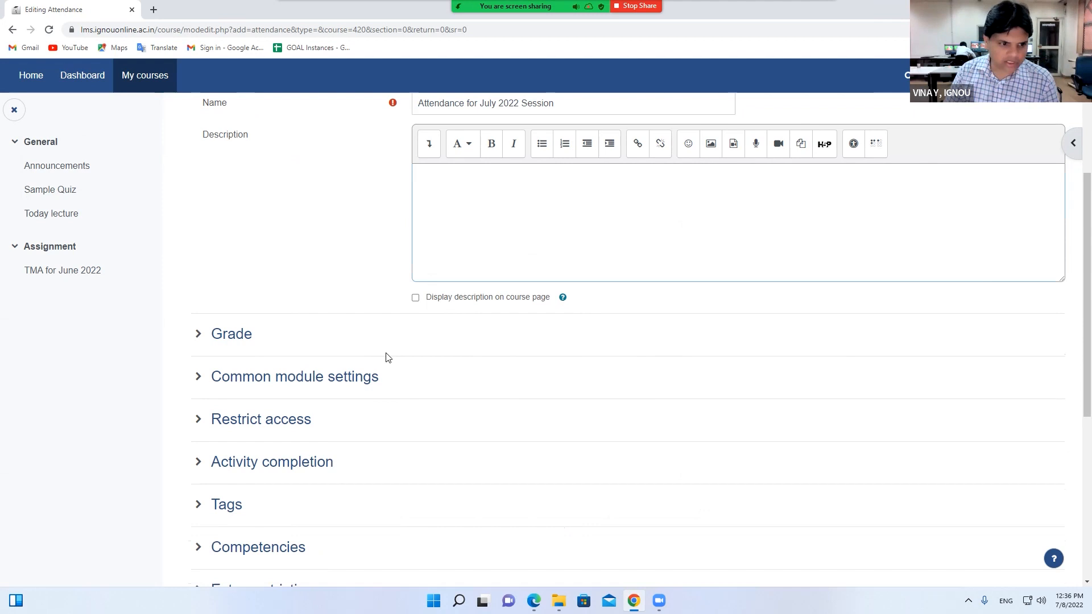
{"action": "scroll", "coordinate": [318, 341], "scroll_direction": "down", "scroll_amount": 1}
{"action": "left_click", "coordinate": [214, 278]}
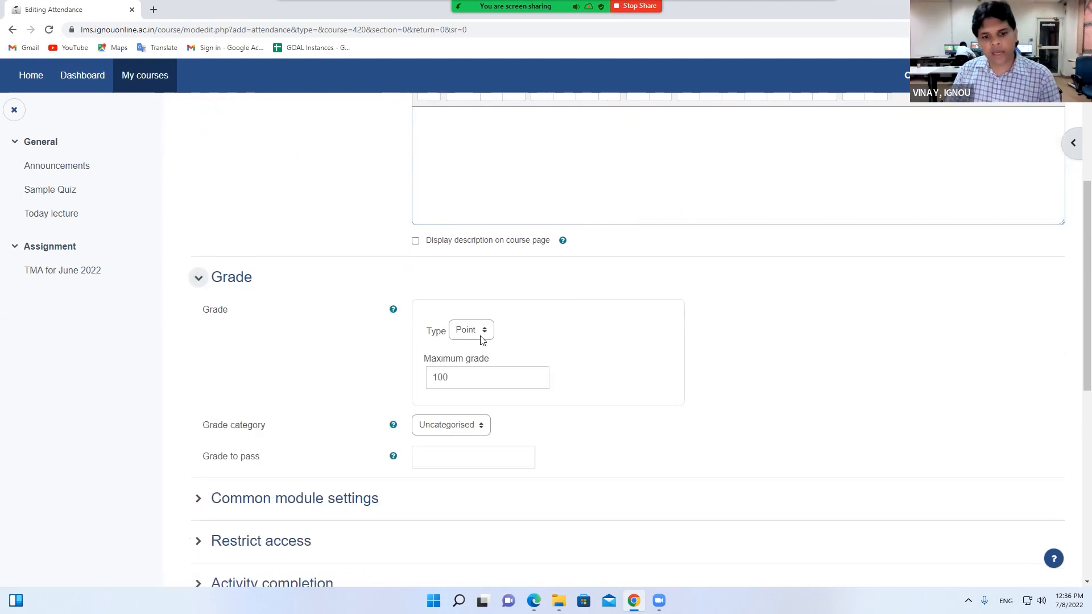
{"action": "left_click_drag", "start_coordinate": [465, 380], "coordinate": [417, 385]}
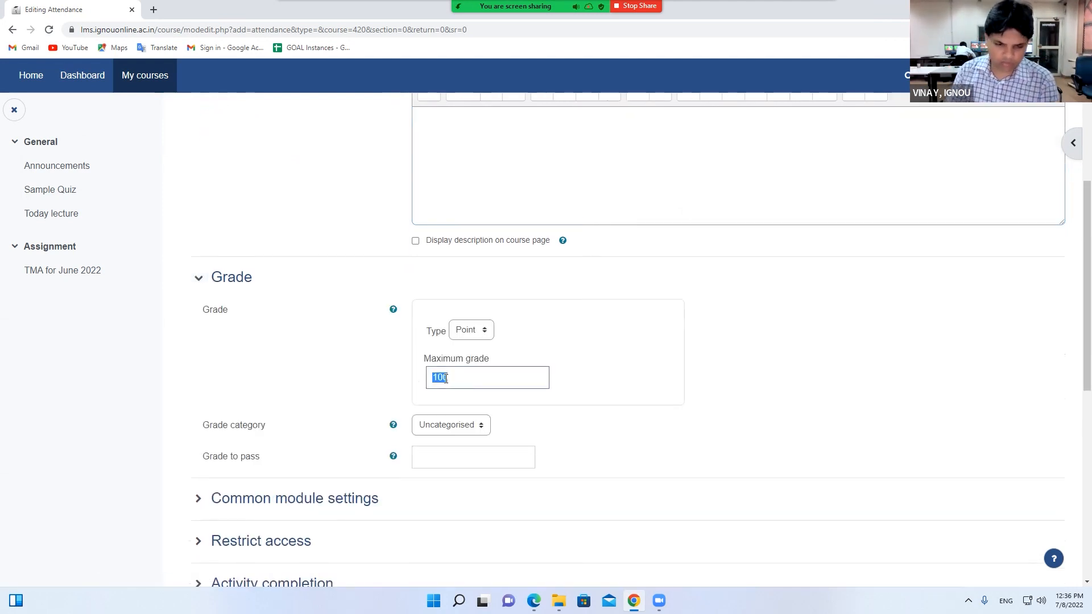
{"action": "type", "text": "1"}
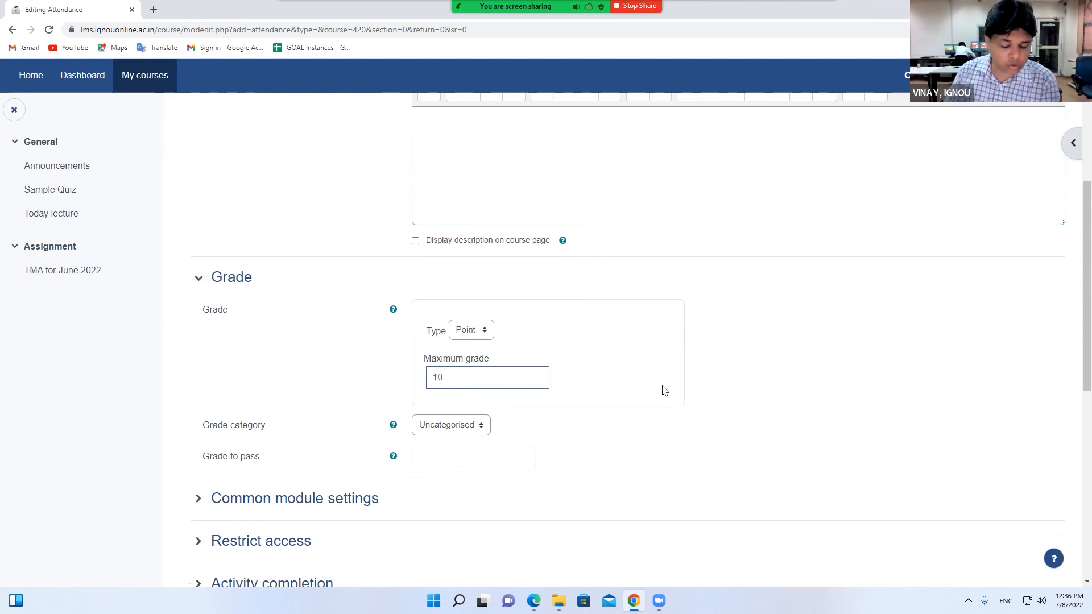
{"action": "scroll", "coordinate": [637, 445], "scroll_direction": "down", "scroll_amount": 5}
{"action": "left_click", "coordinate": [602, 434]}
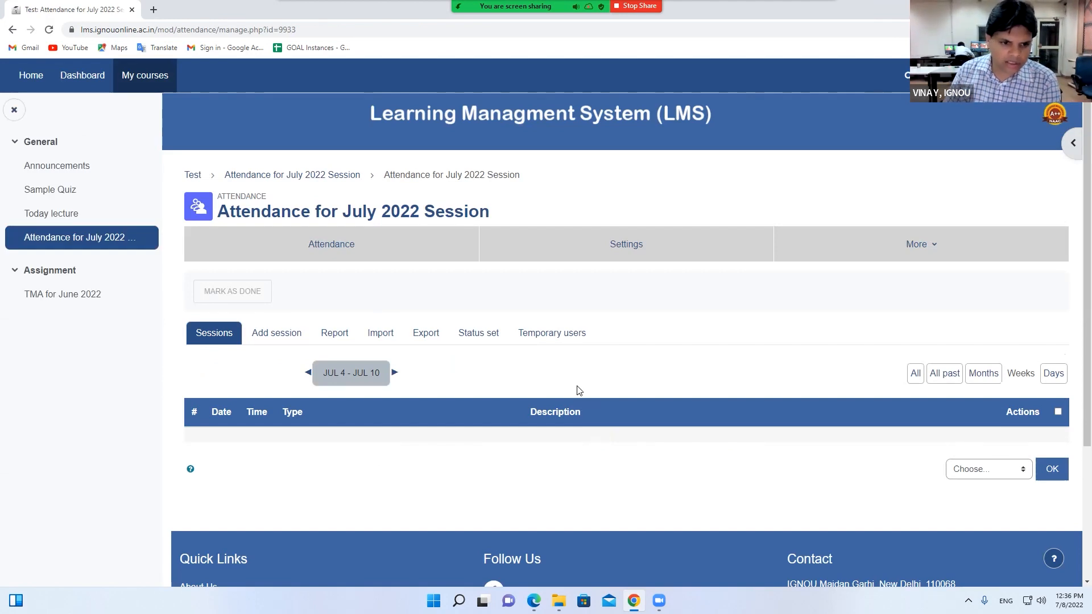
Open the Add session form and expand its Multiple sessions and Student recording sections
{"action": "left_click", "coordinate": [271, 338]}
{"action": "scroll", "coordinate": [406, 393], "scroll_direction": "down", "scroll_amount": 3}
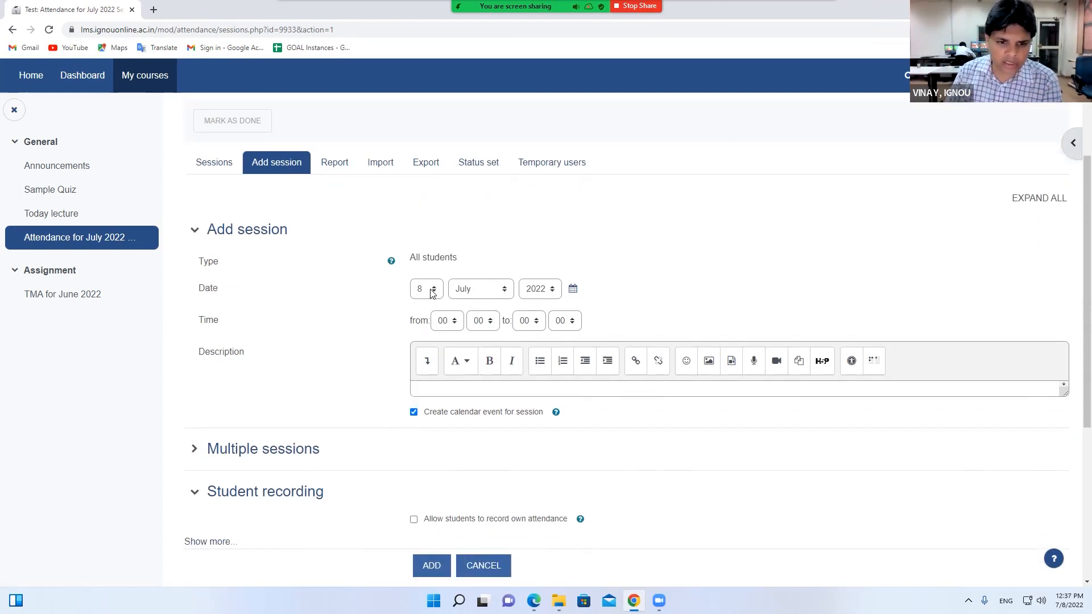
{"action": "left_click", "coordinate": [237, 461]}
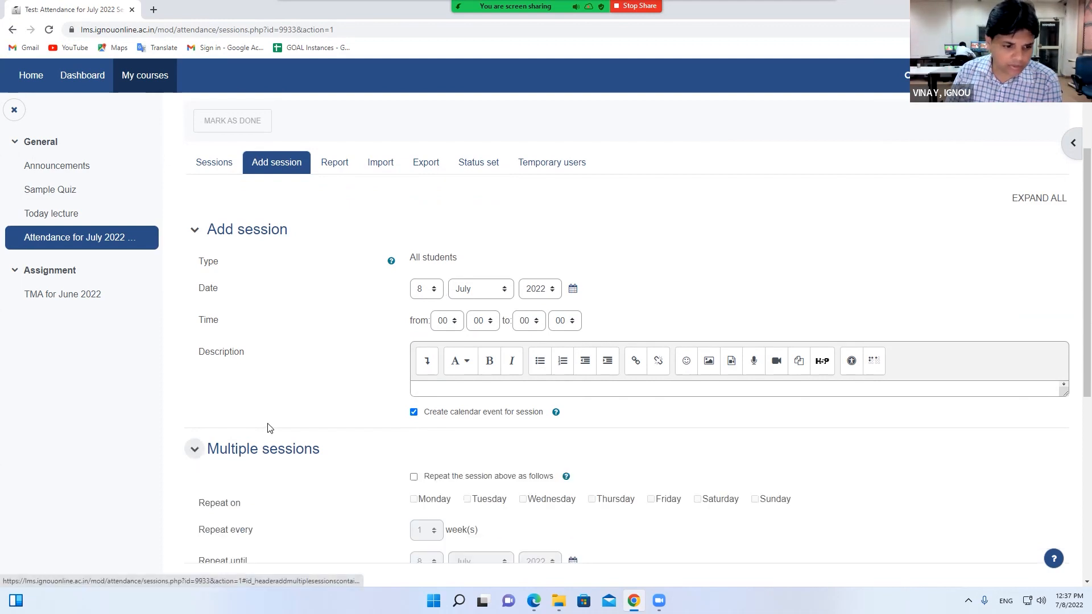
{"action": "scroll", "coordinate": [263, 512], "scroll_direction": "down", "scroll_amount": 2}
{"action": "left_click", "coordinate": [265, 498]}
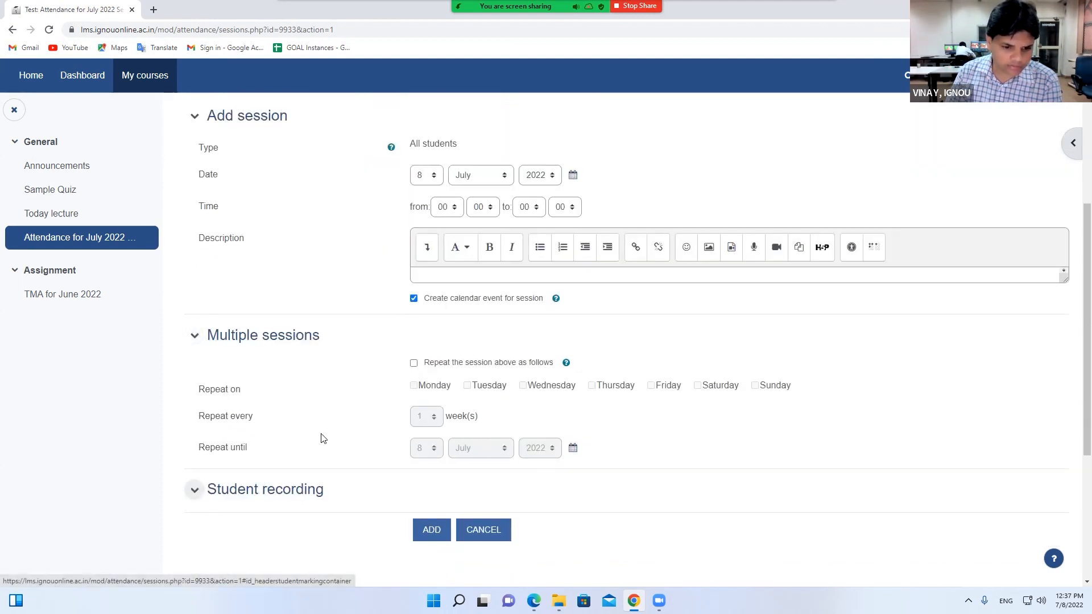
{"action": "scroll", "coordinate": [320, 441], "scroll_direction": "down", "scroll_amount": 1}
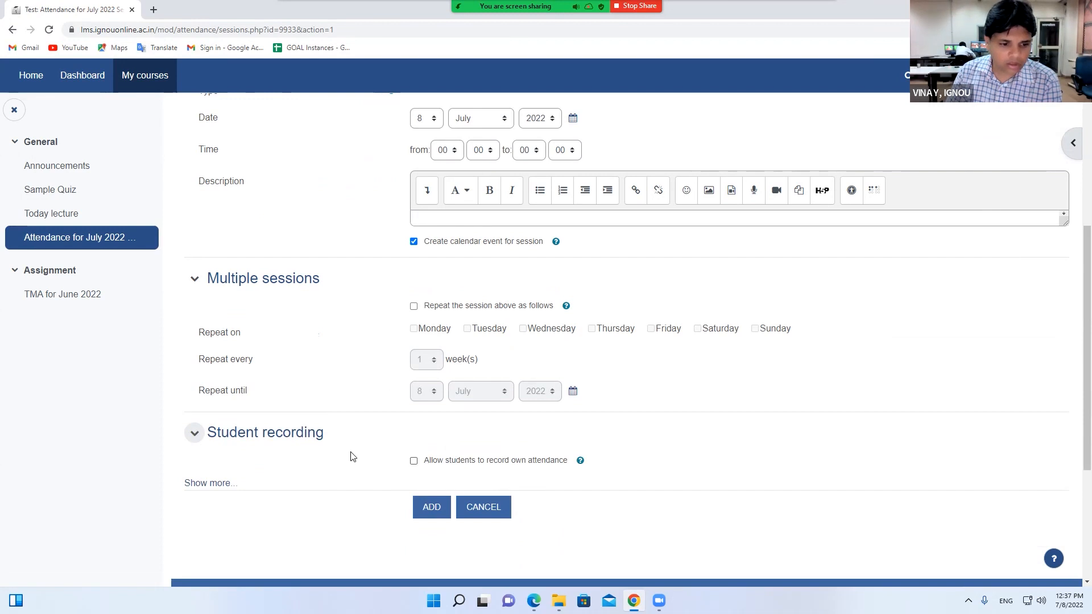
{"action": "scroll", "coordinate": [350, 455], "scroll_direction": "up", "scroll_amount": 1}
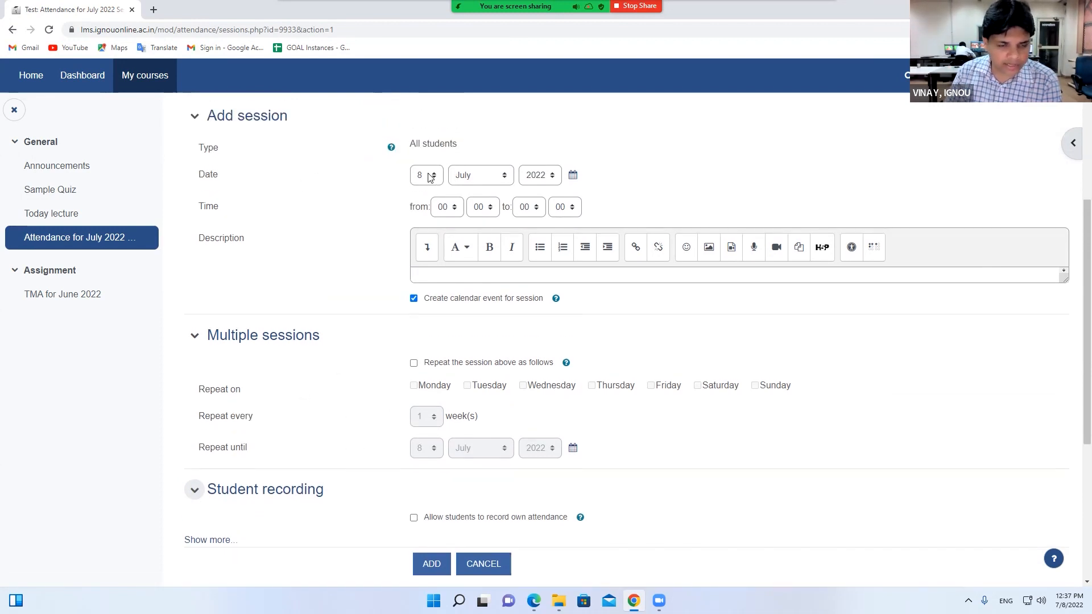
Set the session time to 11:00–12:00
{"action": "left_click", "coordinate": [442, 210]}
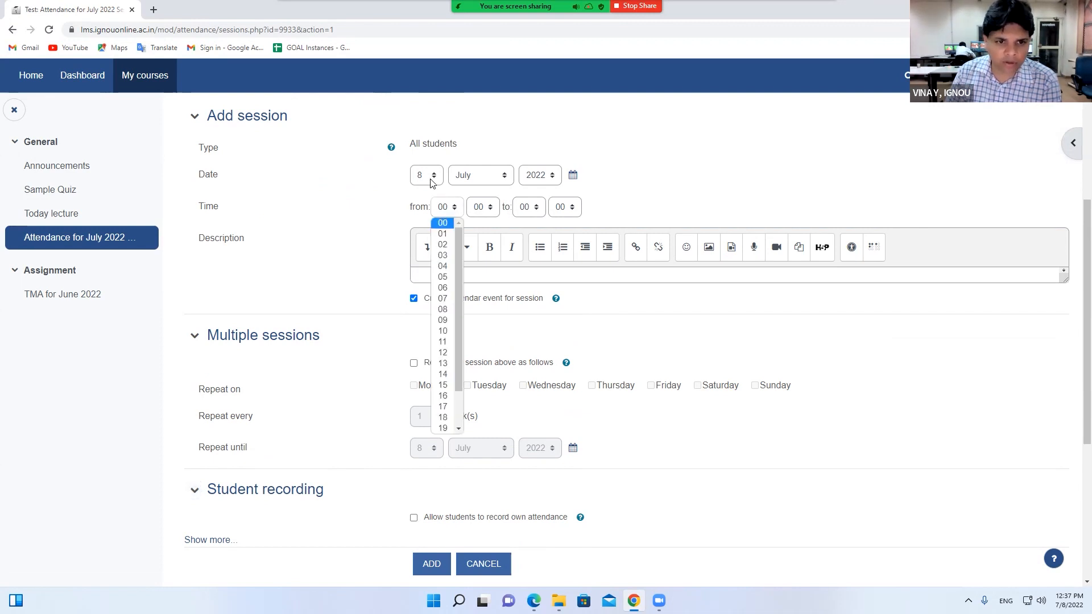
{"action": "left_click", "coordinate": [447, 208]}
{"action": "left_click", "coordinate": [446, 208]}
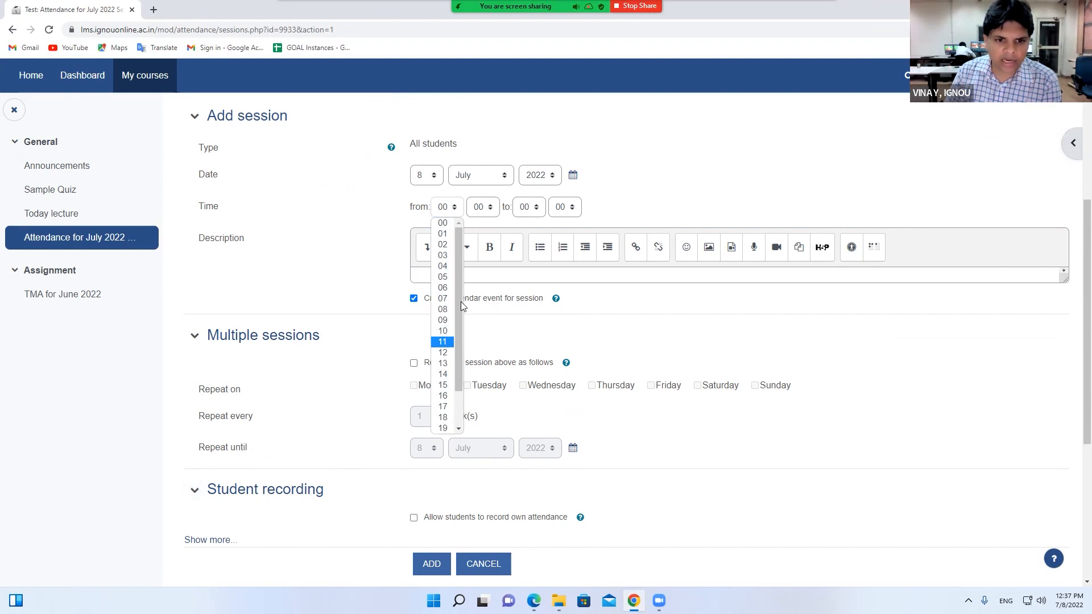
{"action": "left_click", "coordinate": [443, 341]}
{"action": "left_click", "coordinate": [526, 211]}
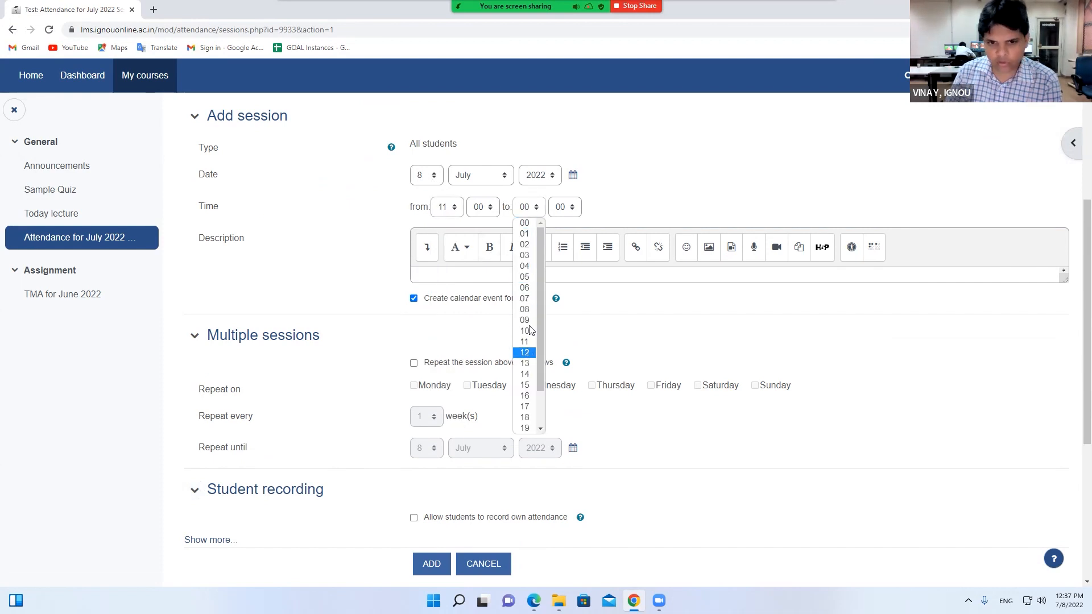
{"action": "left_click", "coordinate": [524, 352]}
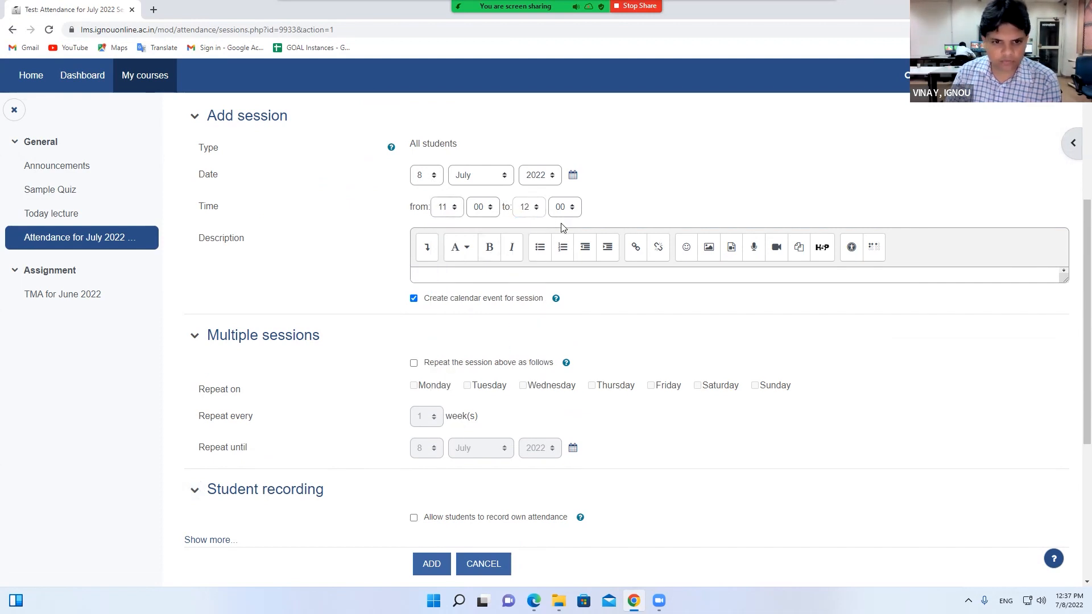
Set the session date to 11 July 2022, checking today's date on the calendar
{"action": "left_click", "coordinate": [426, 178]}
{"action": "left_click", "coordinate": [426, 180]}
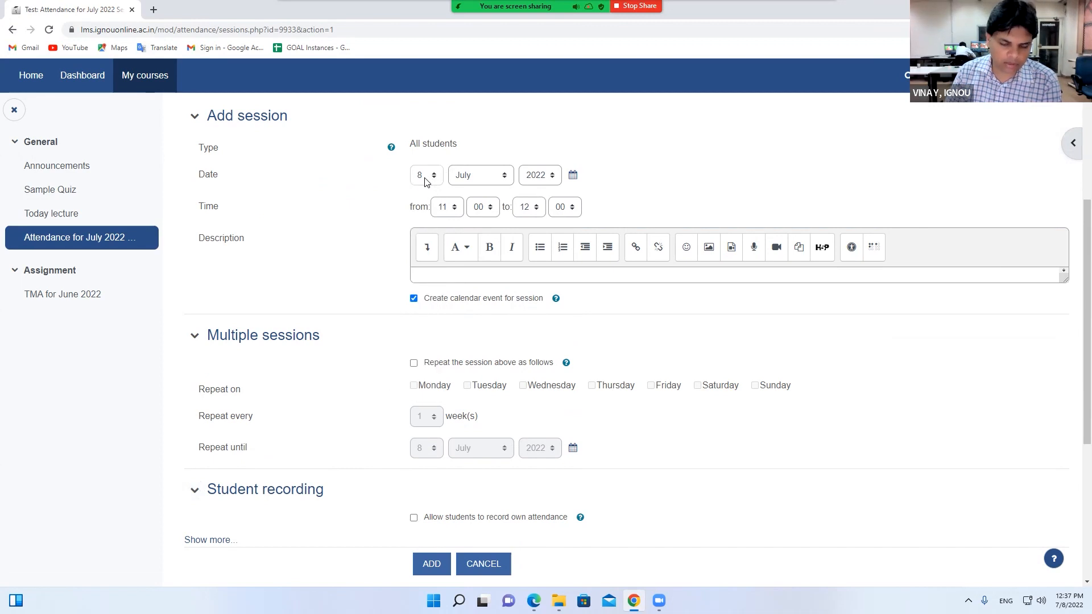
{"action": "left_click", "coordinate": [426, 179]}
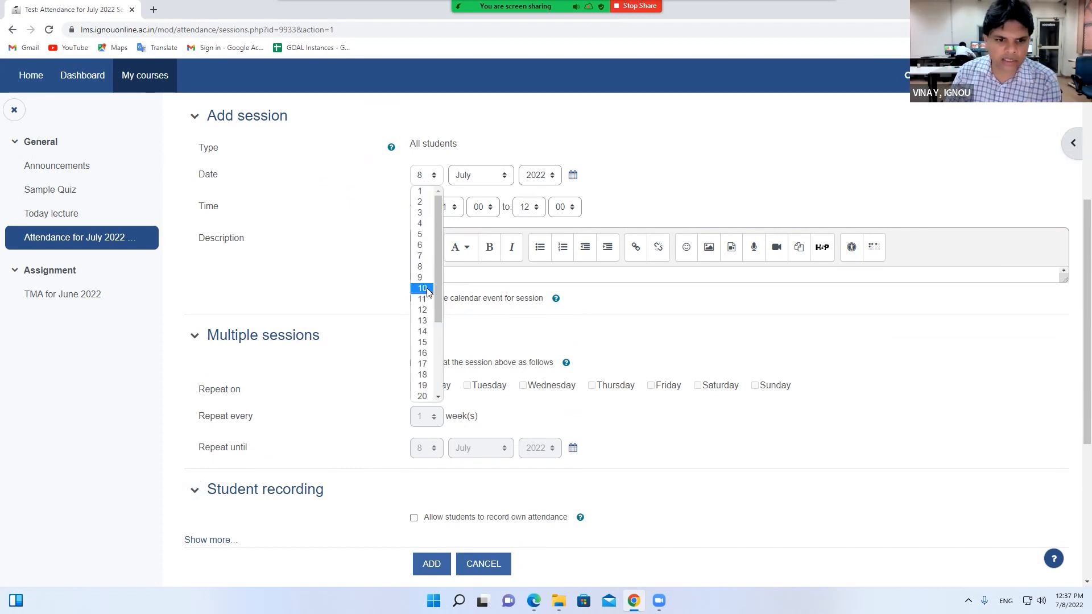
{"action": "left_click", "coordinate": [433, 289]}
{"action": "left_click", "coordinate": [426, 178]}
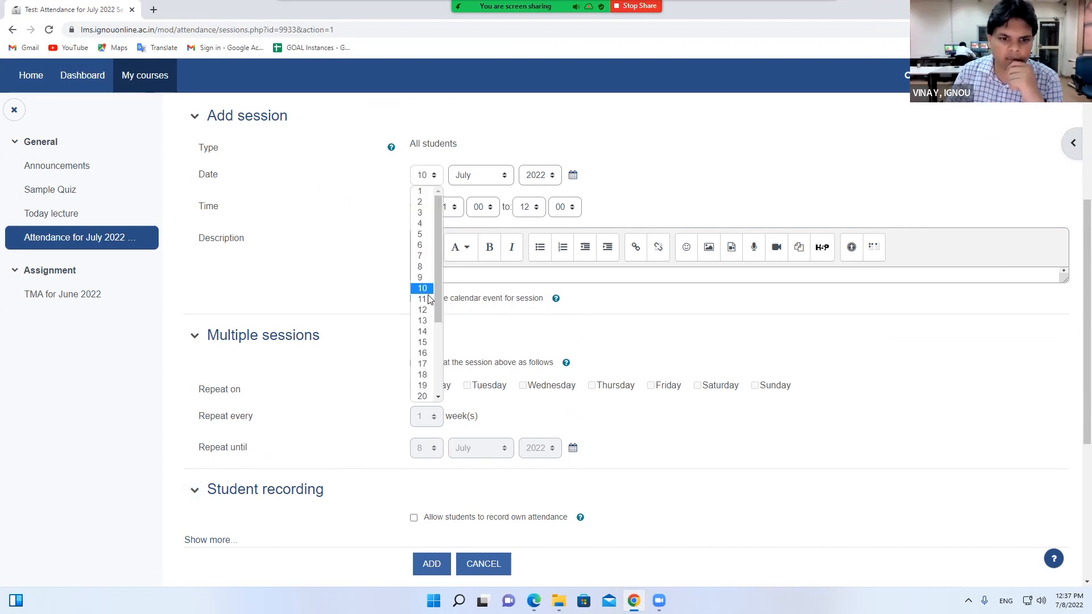
{"action": "left_click", "coordinate": [428, 301]}
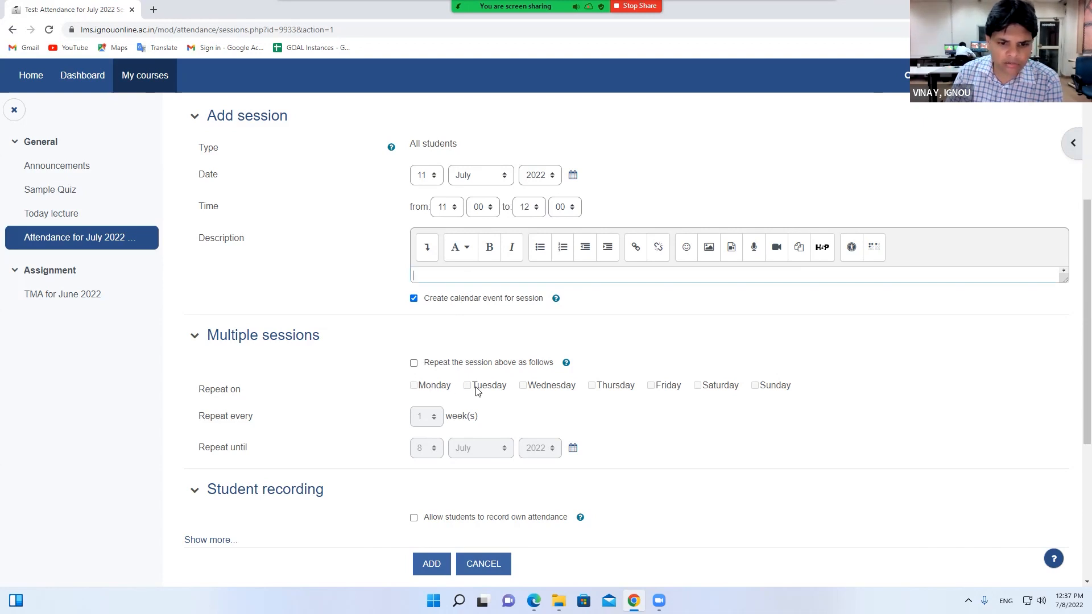
{"action": "left_click", "coordinate": [1069, 601]}
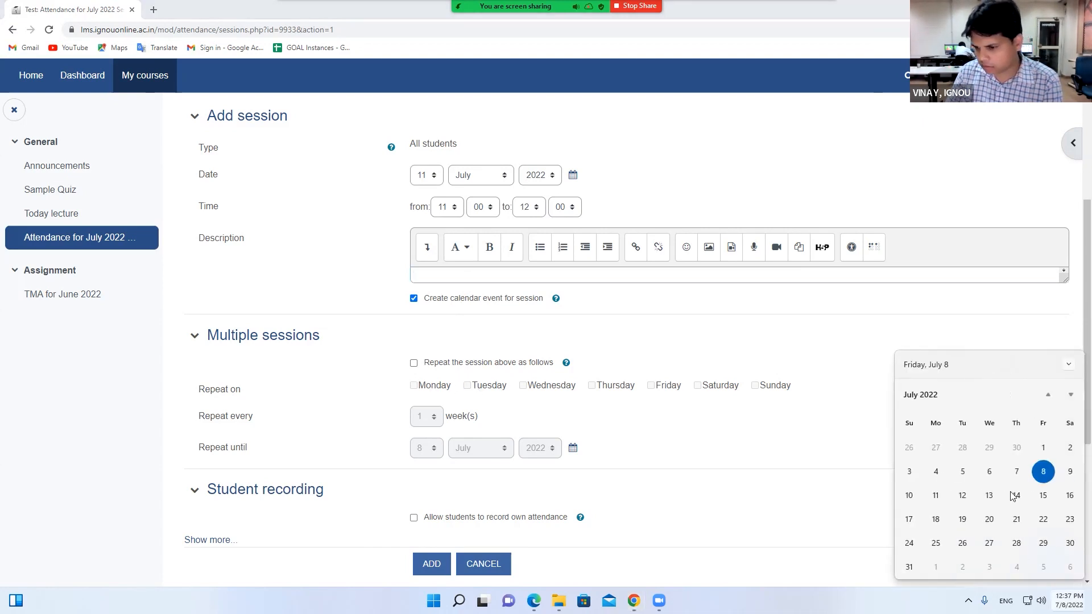
{"action": "left_click", "coordinate": [422, 384]}
Turn on repeating the session on Monday, Wednesday, Friday and Sunday
{"action": "left_click", "coordinate": [414, 363]}
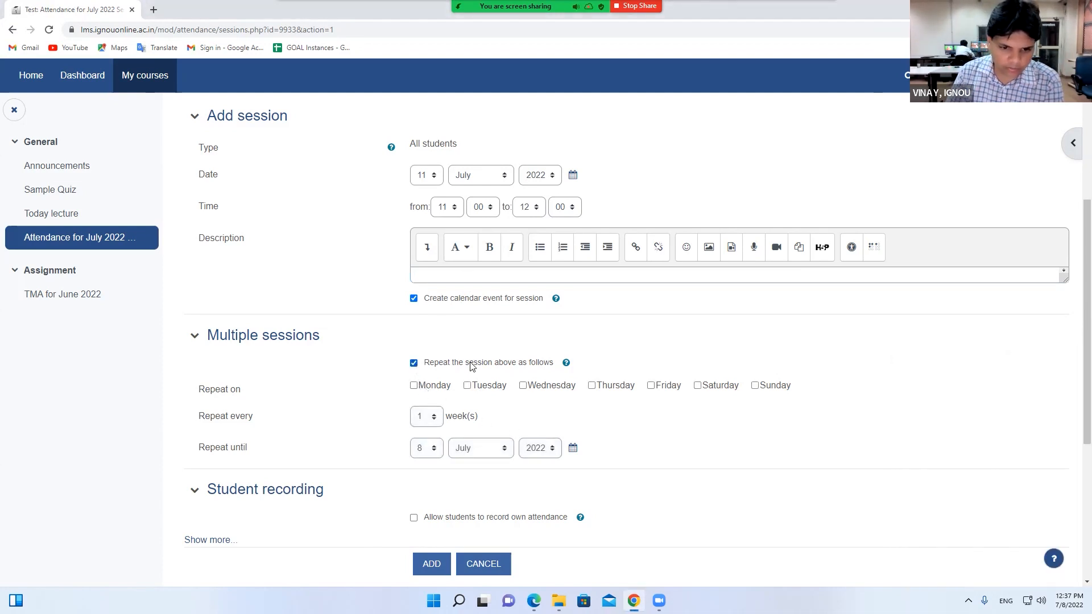
{"action": "left_click", "coordinate": [414, 386]}
{"action": "left_click", "coordinate": [523, 386]}
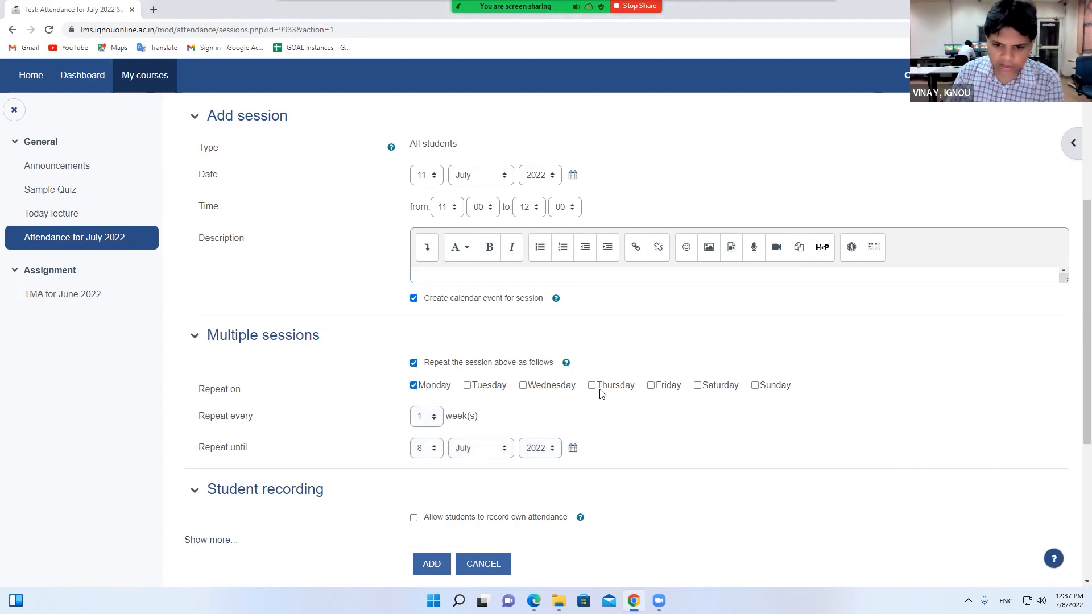
{"action": "left_click", "coordinate": [651, 387]}
{"action": "left_click", "coordinate": [757, 387]}
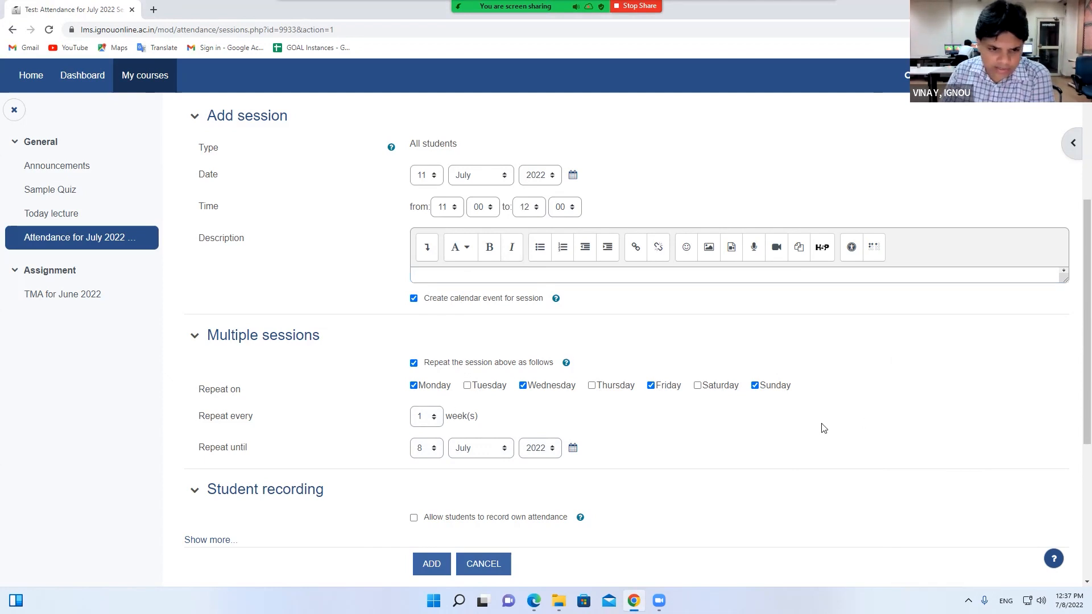
Set Repeat until to 31 August 2022
{"action": "left_click", "coordinate": [421, 450]}
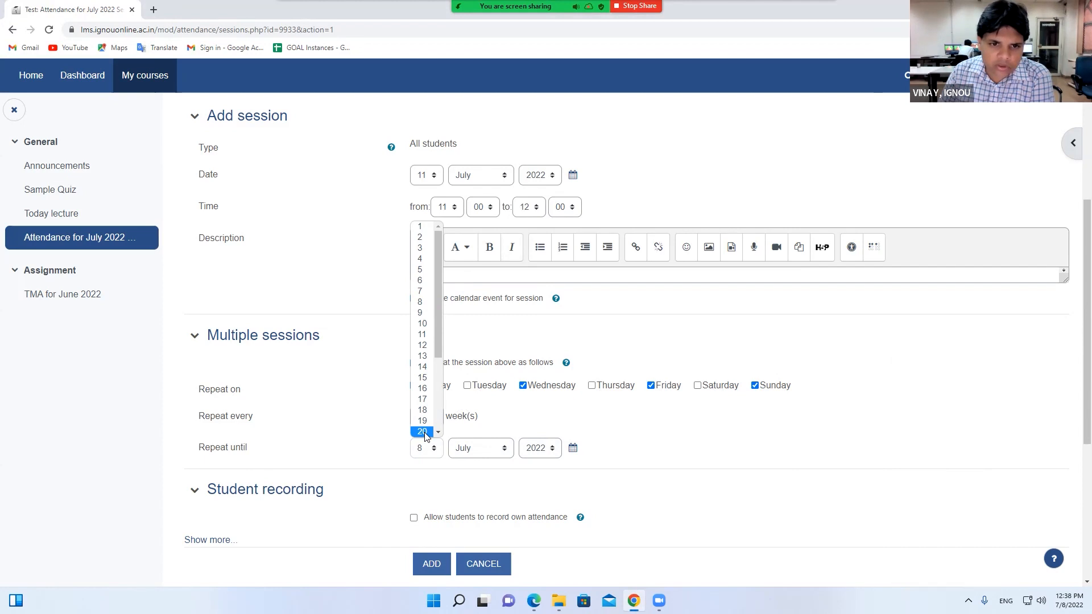
{"action": "scroll", "coordinate": [425, 436], "scroll_direction": "down", "scroll_amount": 3}
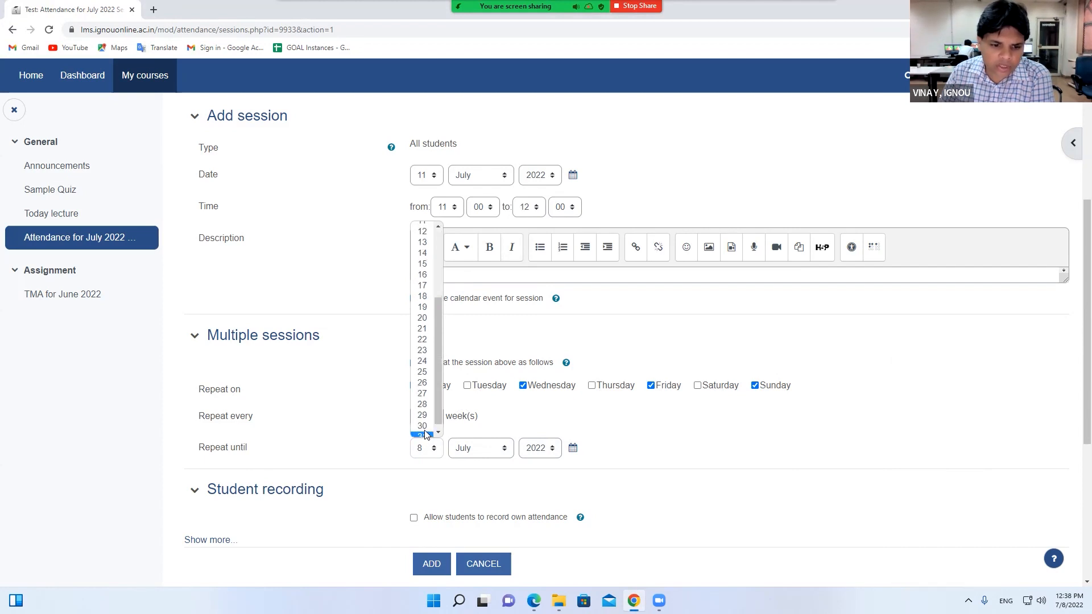
{"action": "left_click", "coordinate": [424, 431]}
{"action": "left_click", "coordinate": [467, 450]}
{"action": "left_click", "coordinate": [483, 389]}
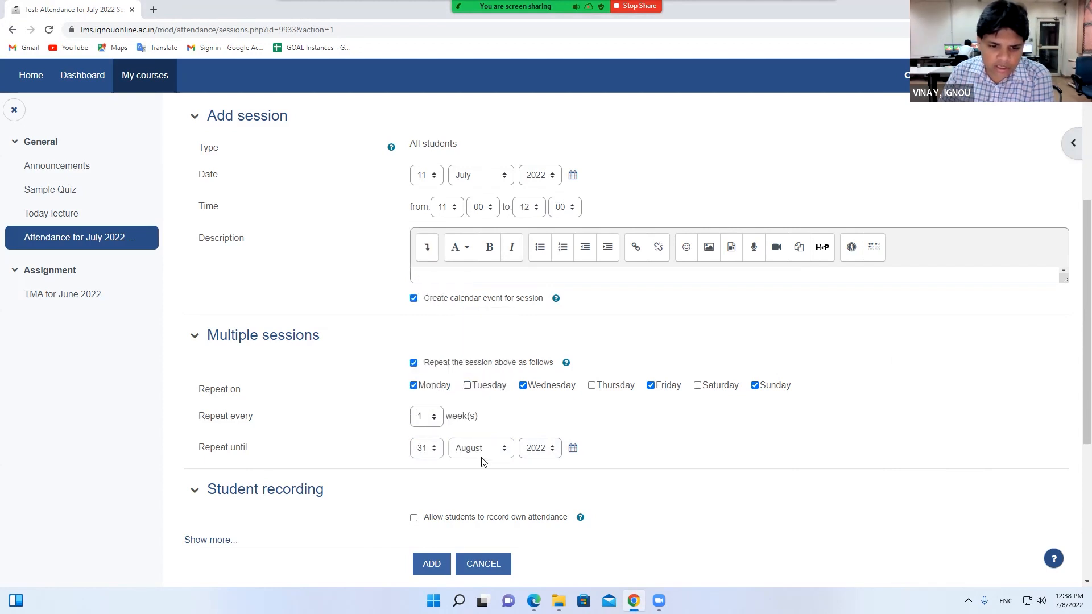
{"action": "left_click", "coordinate": [468, 453]}
{"action": "left_click", "coordinate": [431, 452]}
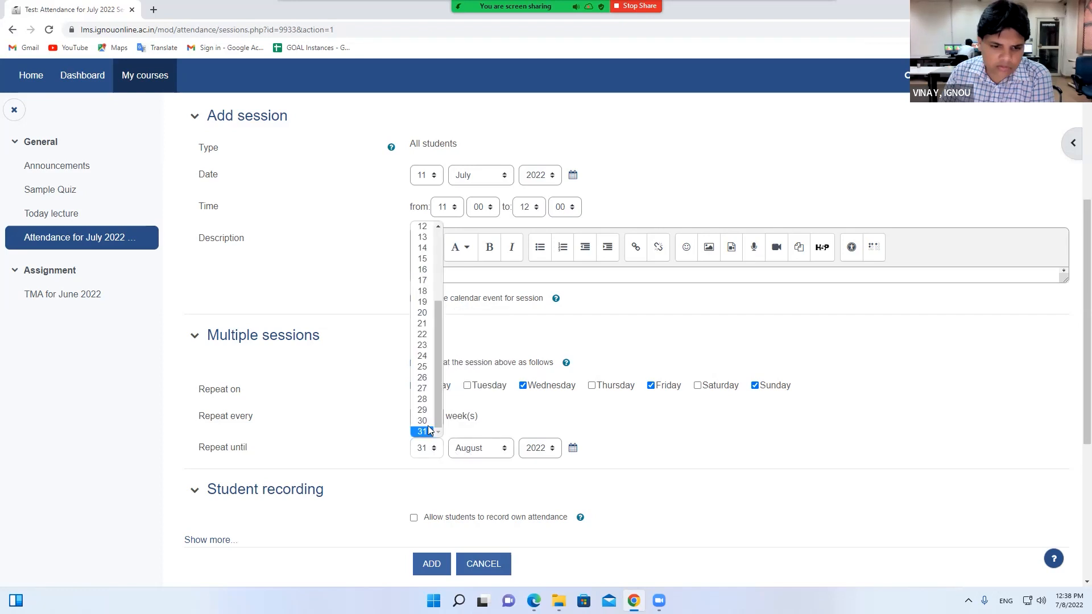
{"action": "left_click", "coordinate": [426, 431]}
{"action": "scroll", "coordinate": [583, 434], "scroll_direction": "down", "scroll_amount": 1}
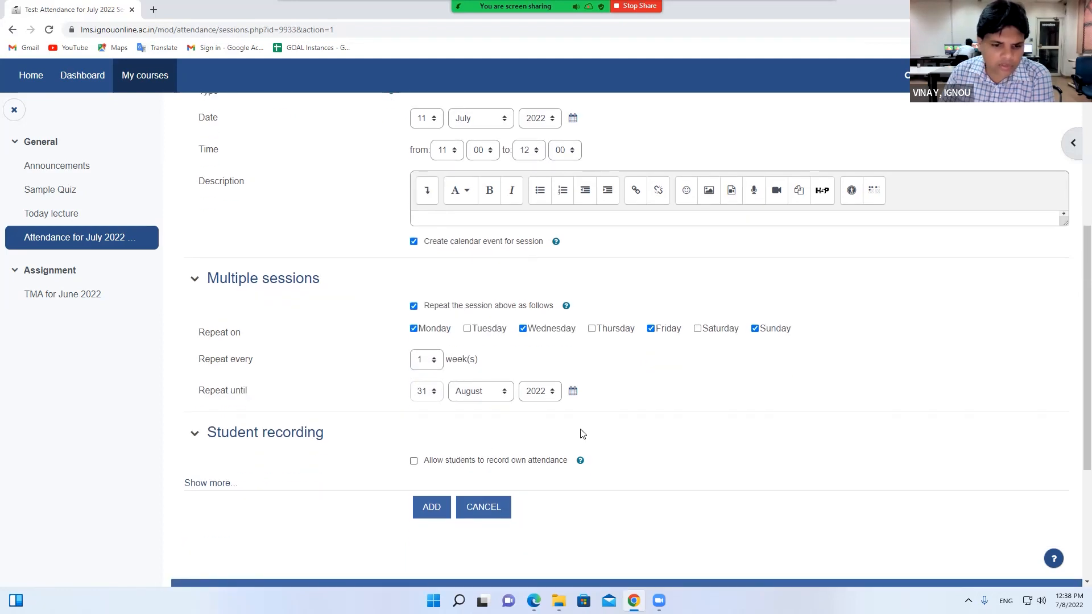
Allow students to record their own attendance and review the 11:00–12:00 time range
{"action": "left_click", "coordinate": [414, 462]}
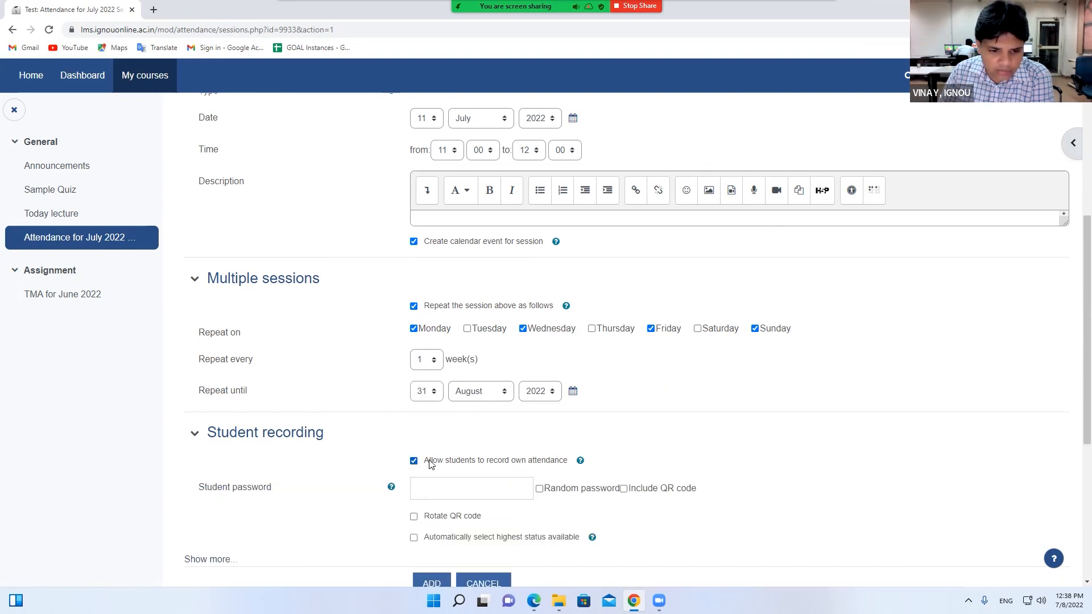
{"action": "left_click_drag", "start_coordinate": [430, 464], "coordinate": [572, 466]}
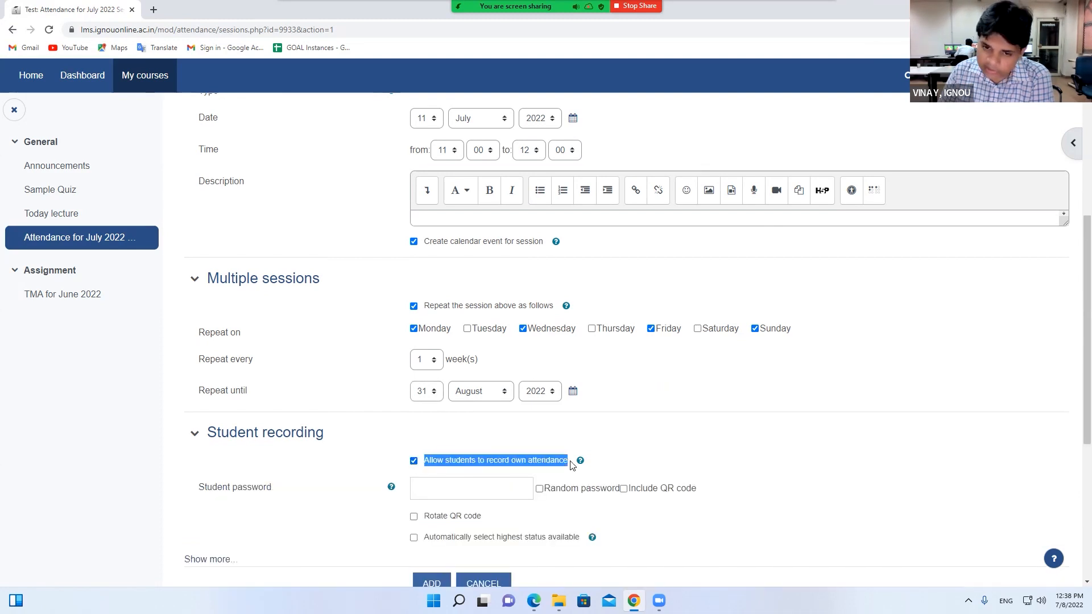
{"action": "scroll", "coordinate": [632, 364], "scroll_direction": "up", "scroll_amount": 3}
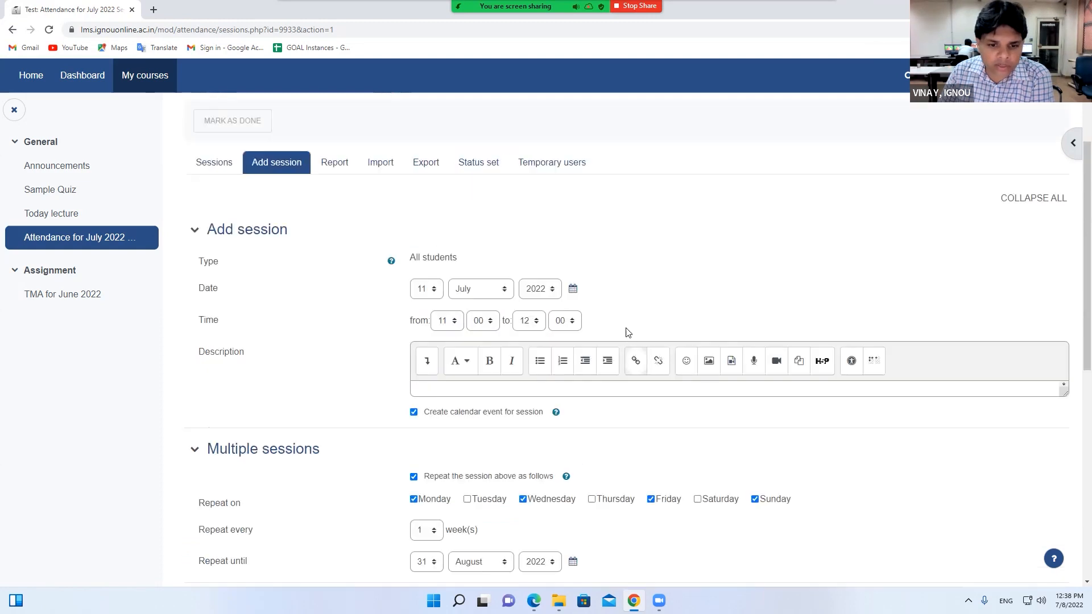
{"action": "left_click_drag", "start_coordinate": [593, 320], "coordinate": [434, 322]}
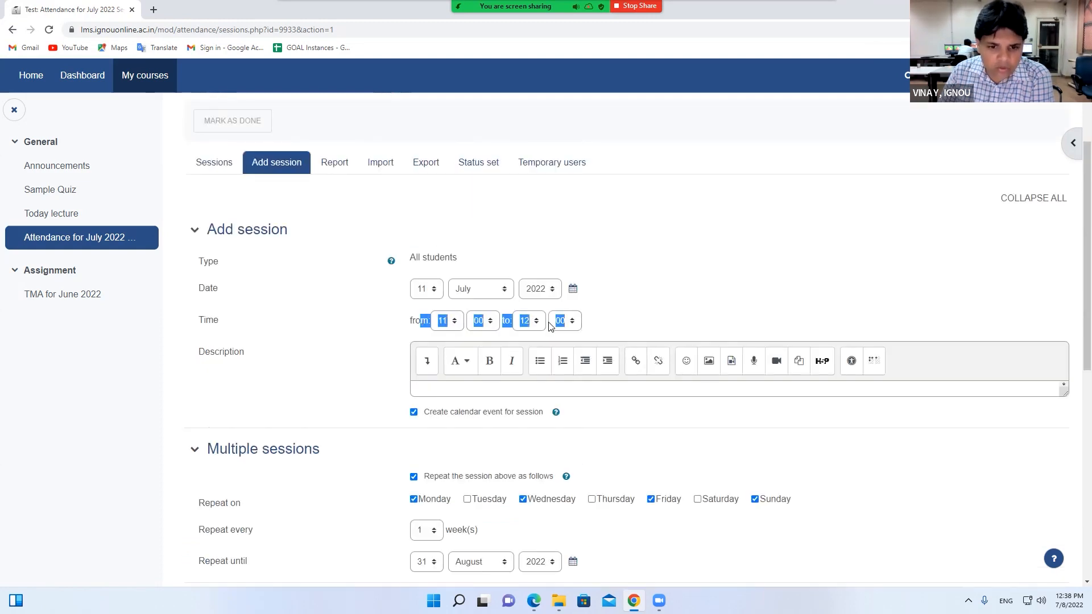
{"action": "scroll", "coordinate": [625, 309], "scroll_direction": "down", "scroll_amount": 2}
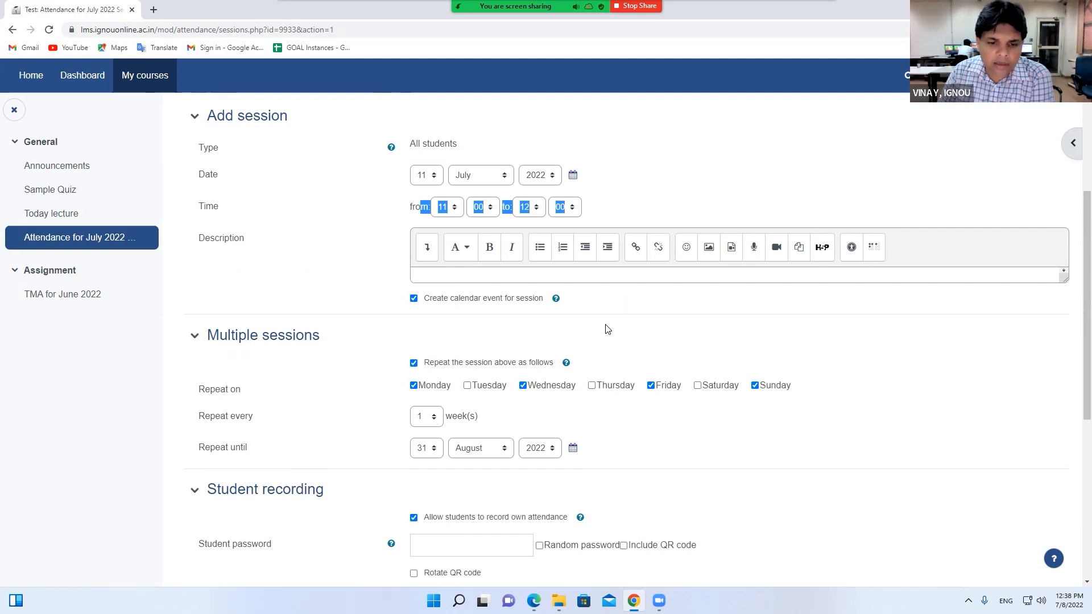
{"action": "scroll", "coordinate": [608, 330], "scroll_direction": "down", "scroll_amount": 3}
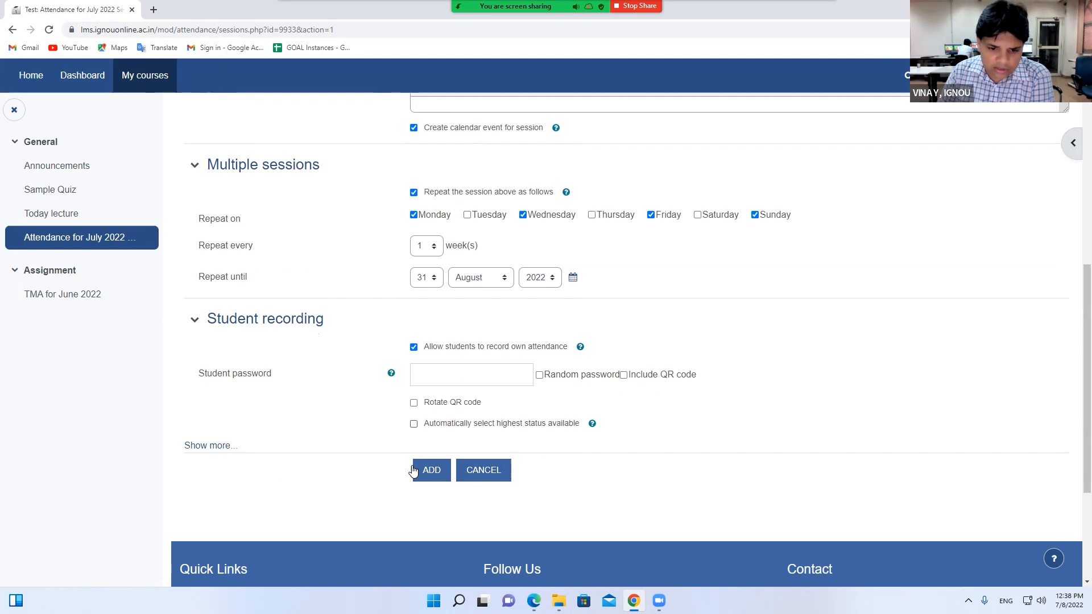
Add the repeating sessions and review the 30 generated 11AM–12PM sessions from Mon 11 Jul 2022
{"action": "left_click", "coordinate": [430, 472]}
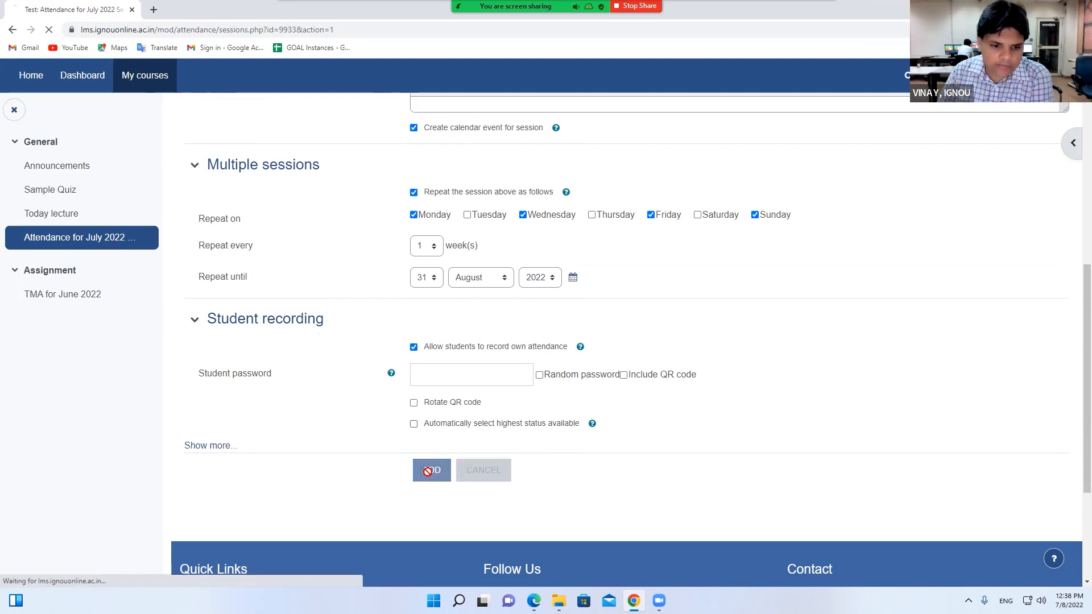
{"action": "scroll", "coordinate": [439, 358], "scroll_direction": "down", "scroll_amount": 3}
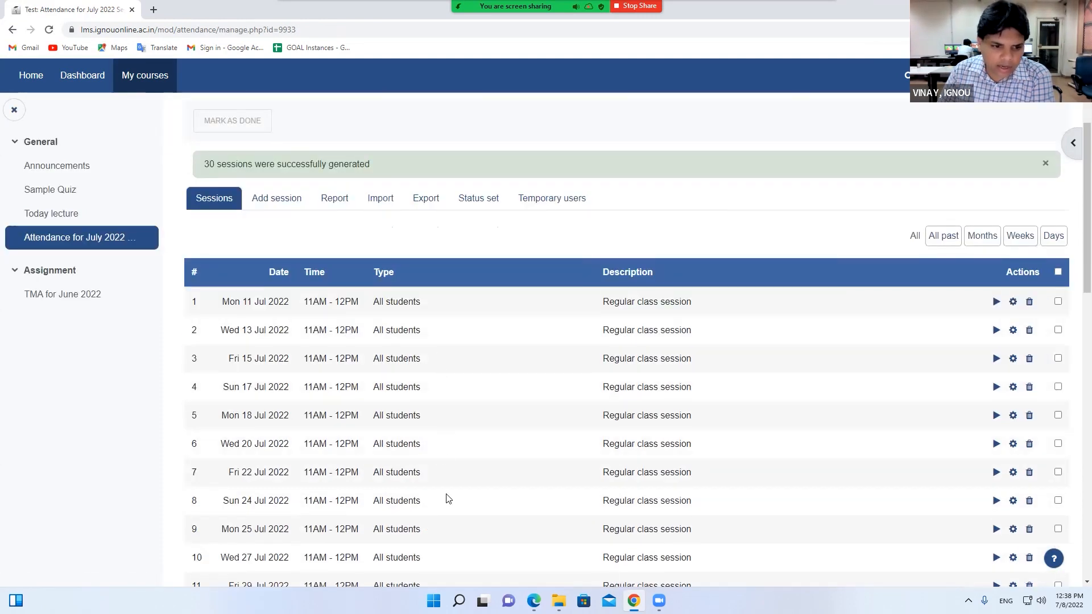
{"action": "scroll", "coordinate": [447, 497], "scroll_direction": "down", "scroll_amount": 3}
{"action": "scroll", "coordinate": [447, 498], "scroll_direction": "down", "scroll_amount": 10}
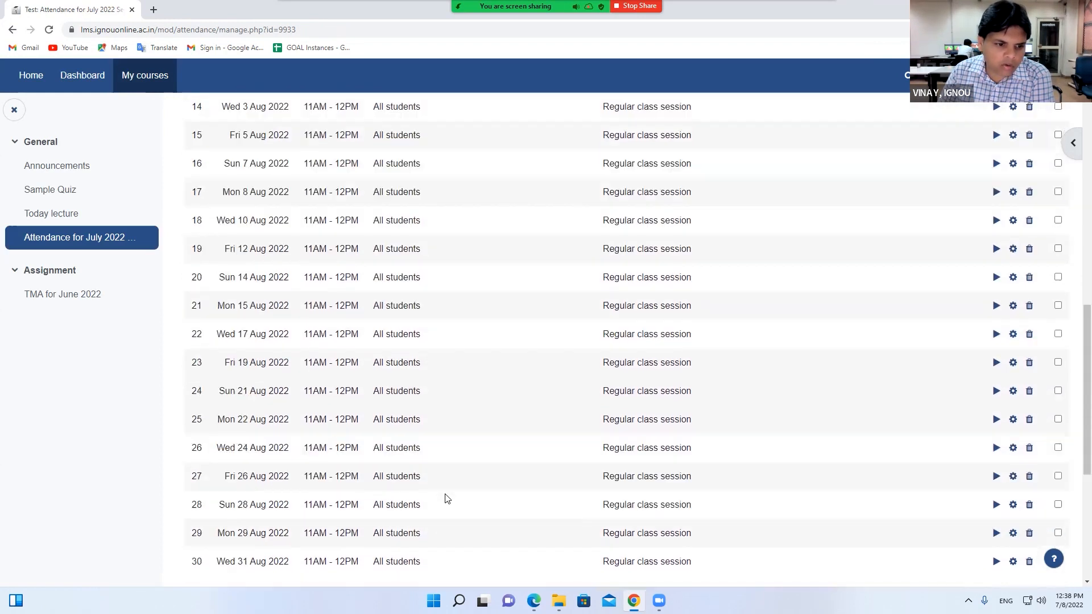
{"action": "scroll", "coordinate": [447, 498], "scroll_direction": "up", "scroll_amount": 8}
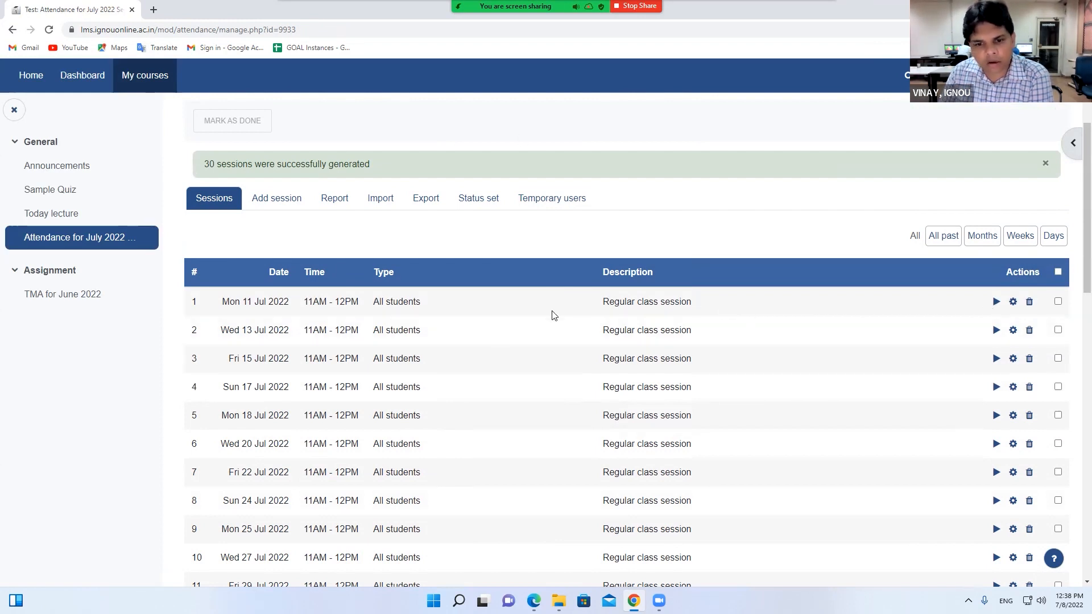
{"action": "left_click_drag", "start_coordinate": [359, 303], "coordinate": [306, 301]}
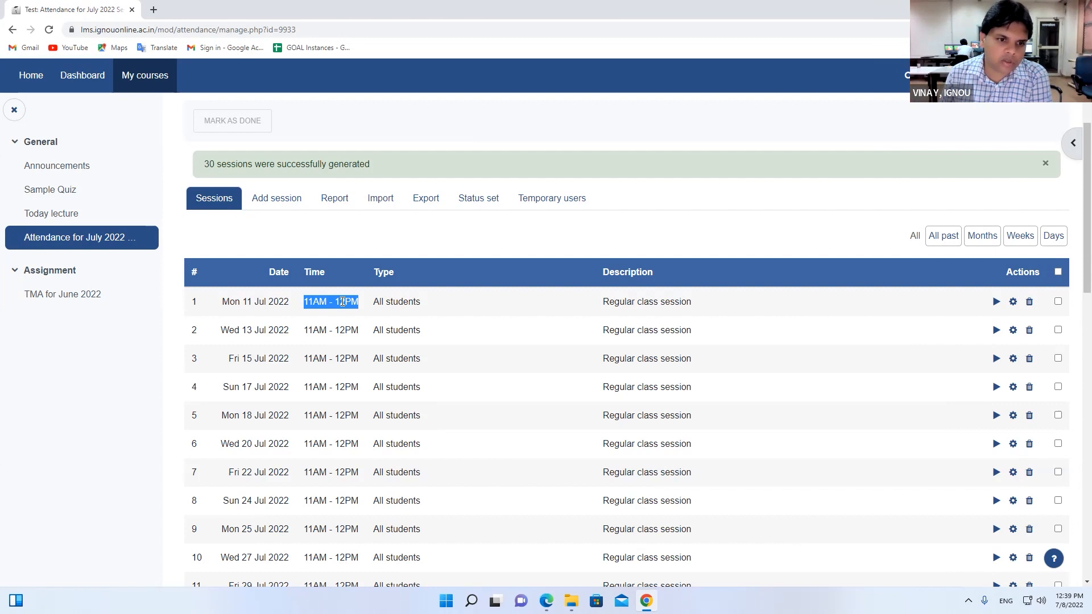
Open and scroll through the attendance report for Attendance for July 2022 Session
{"action": "left_click", "coordinate": [334, 199]}
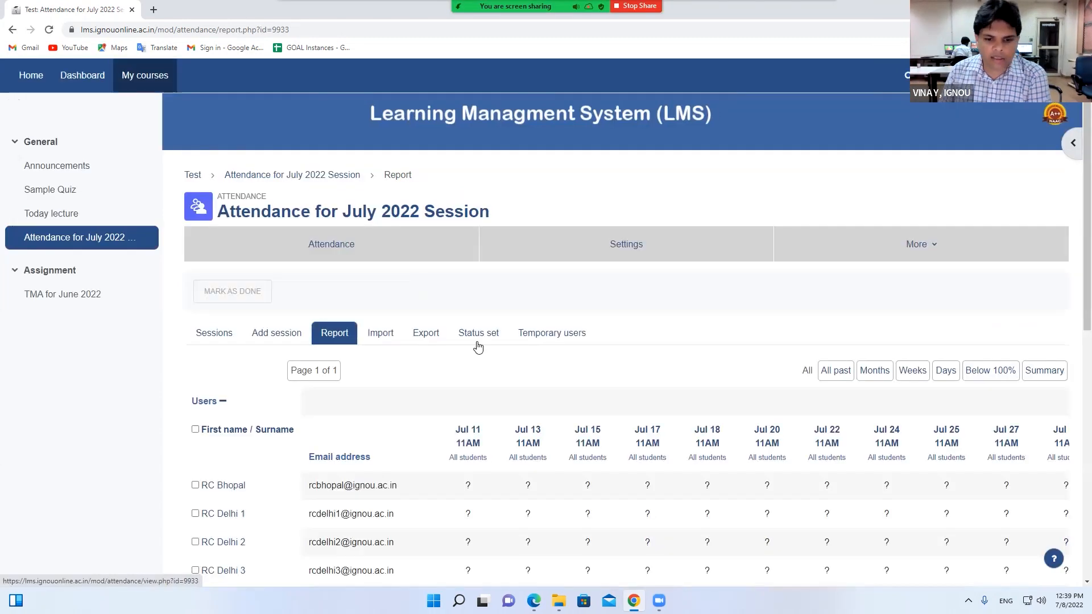
{"action": "scroll", "coordinate": [478, 352], "scroll_direction": "down", "scroll_amount": 4}
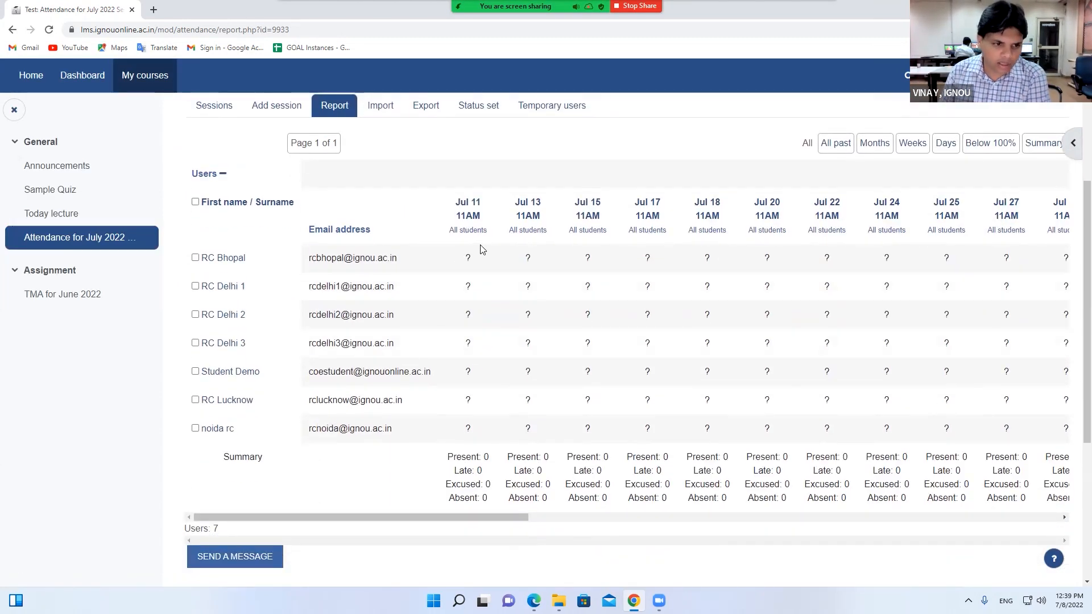
{"action": "scroll", "coordinate": [367, 226], "scroll_direction": "up", "scroll_amount": 3}
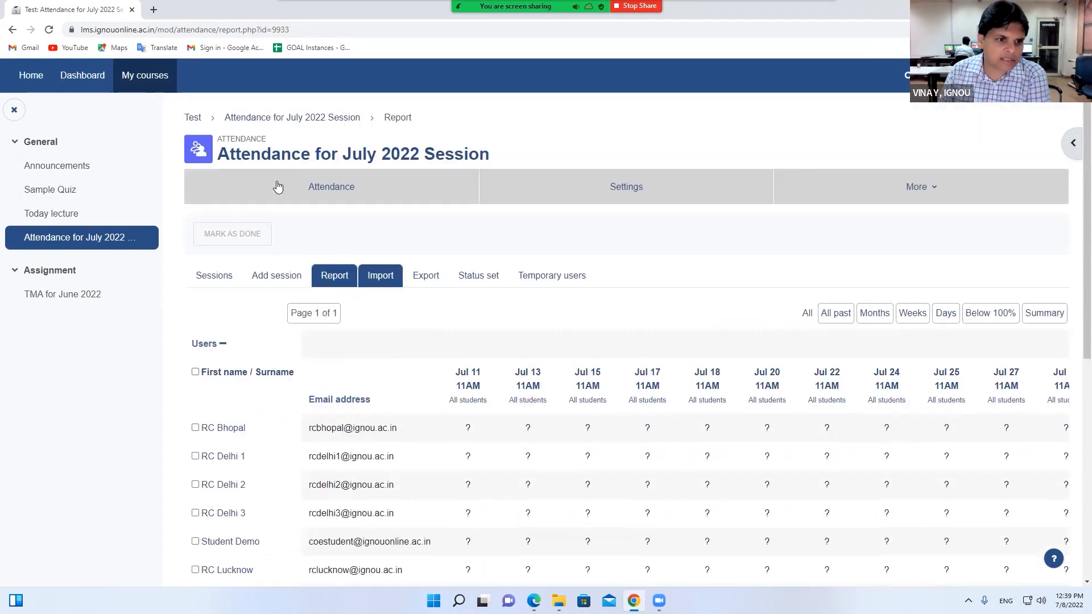
{"action": "scroll", "coordinate": [426, 307], "scroll_direction": "down", "scroll_amount": 3}
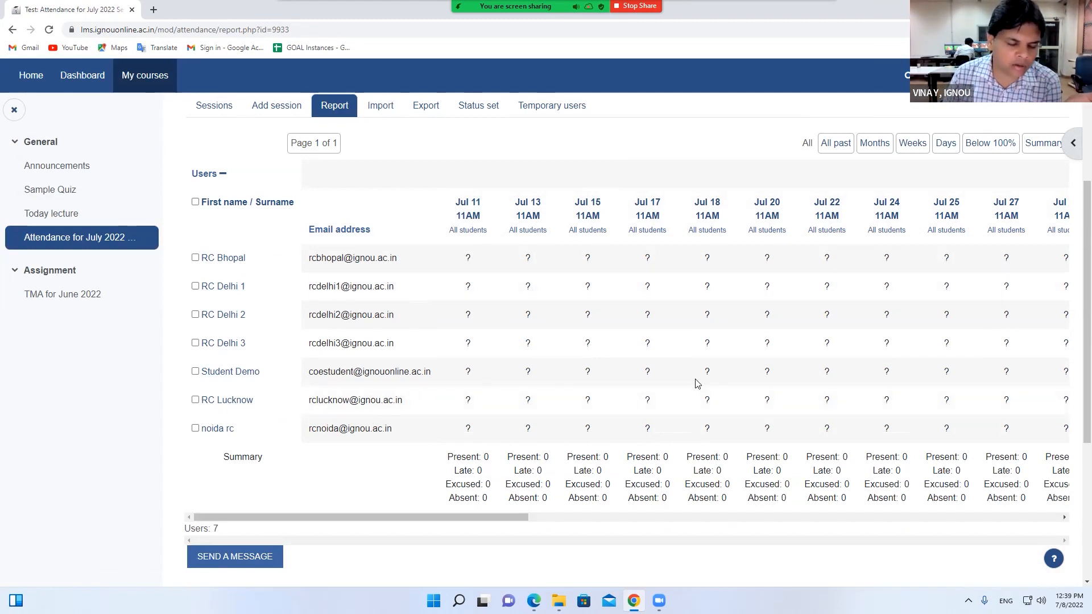
{"action": "scroll", "coordinate": [697, 384], "scroll_direction": "up", "scroll_amount": 1}
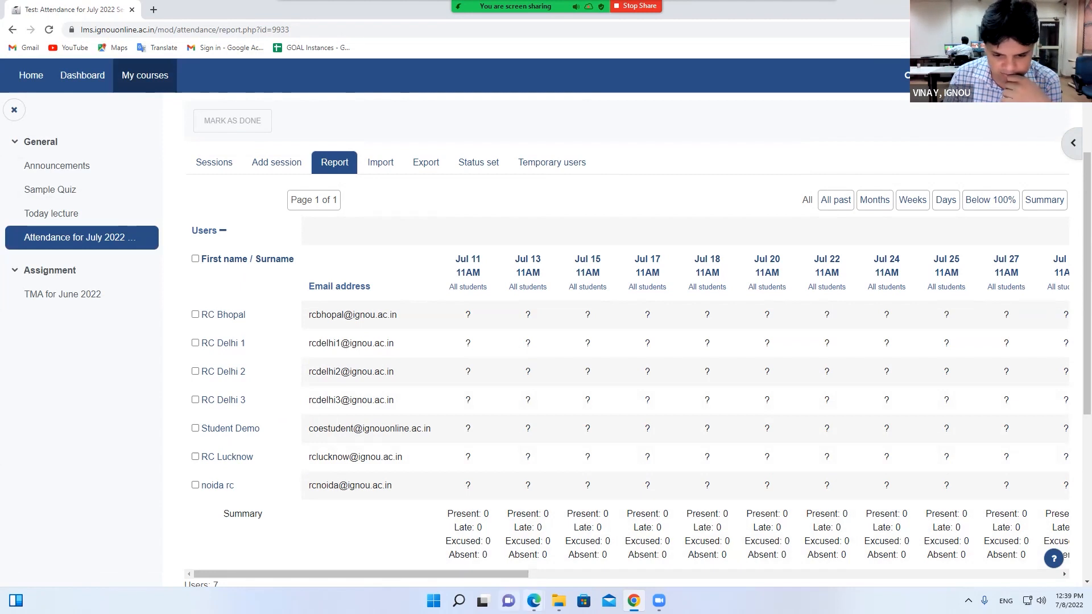
{"action": "mouse_move", "coordinate": [533, 600]}
{"action": "scroll", "coordinate": [424, 378], "scroll_direction": "up", "scroll_amount": 3}
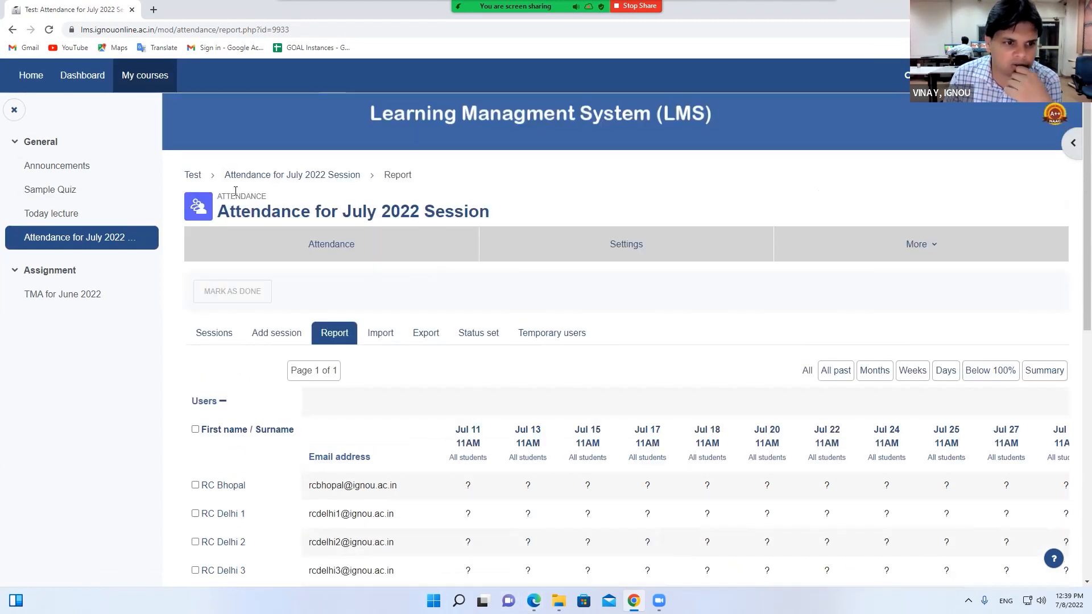
Go to the attendance sessions list and open the Add session form
{"action": "left_click", "coordinate": [325, 177]}
{"action": "scroll", "coordinate": [330, 295], "scroll_direction": "down", "scroll_amount": 1}
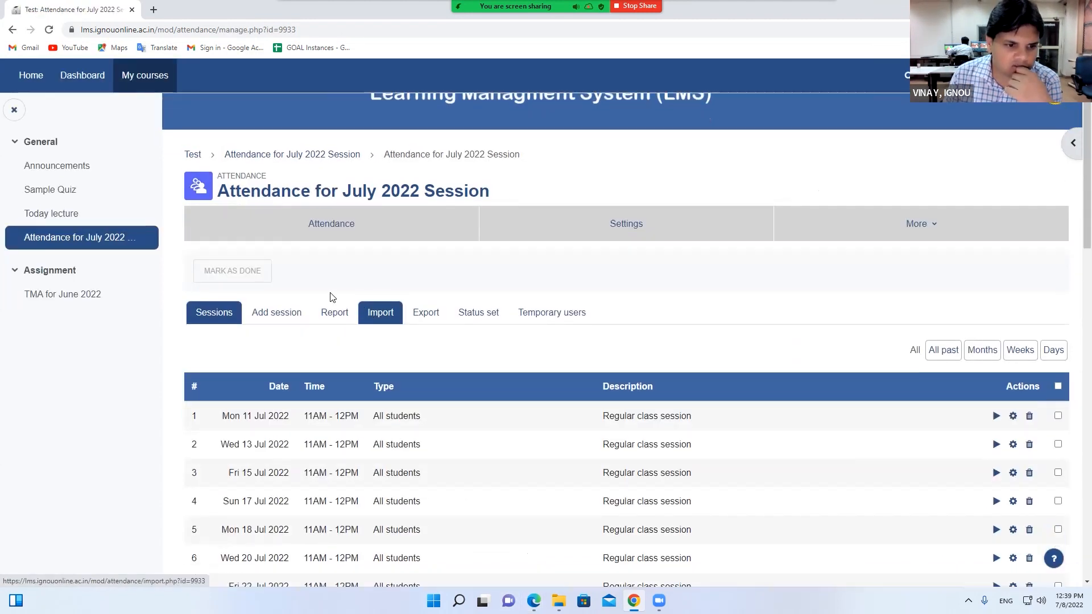
{"action": "left_click", "coordinate": [275, 278]}
{"action": "scroll", "coordinate": [398, 364], "scroll_direction": "down", "scroll_amount": 2}
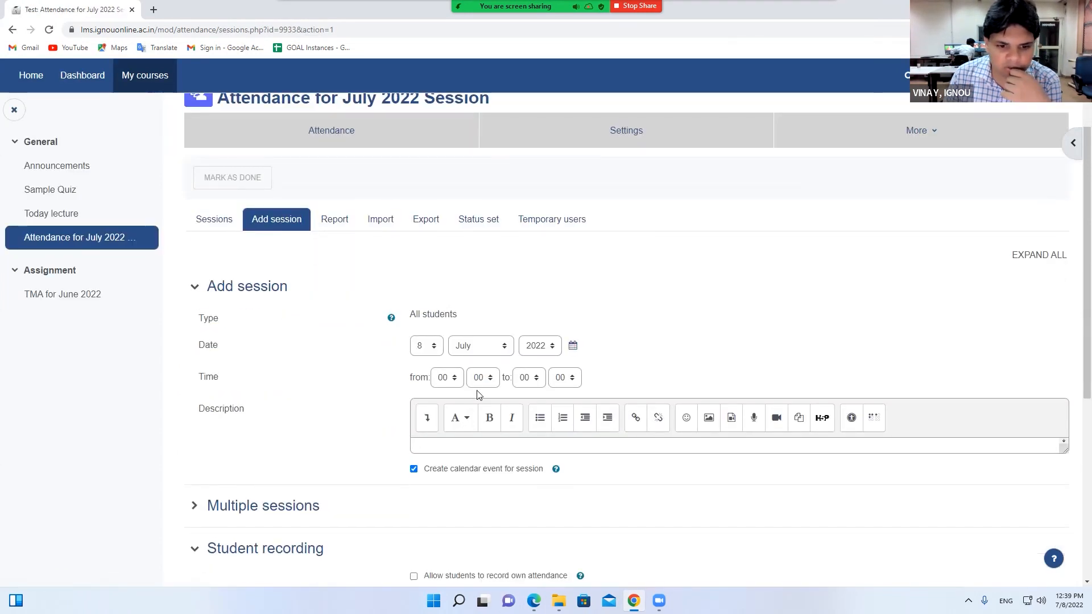
Set the 8 July 2022 session time to 12:00–13:00
{"action": "left_click", "coordinate": [441, 378]}
{"action": "left_click", "coordinate": [442, 285]}
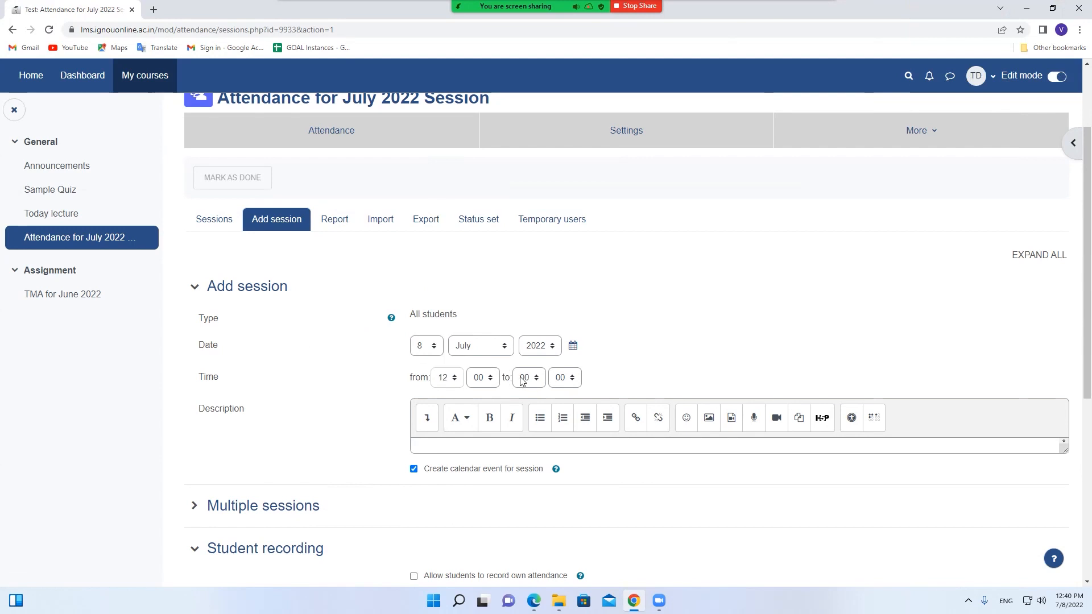
{"action": "left_click", "coordinate": [526, 378]}
{"action": "left_click", "coordinate": [524, 298]}
Enable Allow students to record own attendance for this single session
{"action": "scroll", "coordinate": [507, 453], "scroll_direction": "down", "scroll_amount": 4}
{"action": "left_click", "coordinate": [200, 282]}
{"action": "left_click", "coordinate": [200, 282]}
{"action": "left_click", "coordinate": [225, 333]}
{"action": "left_click", "coordinate": [227, 334]}
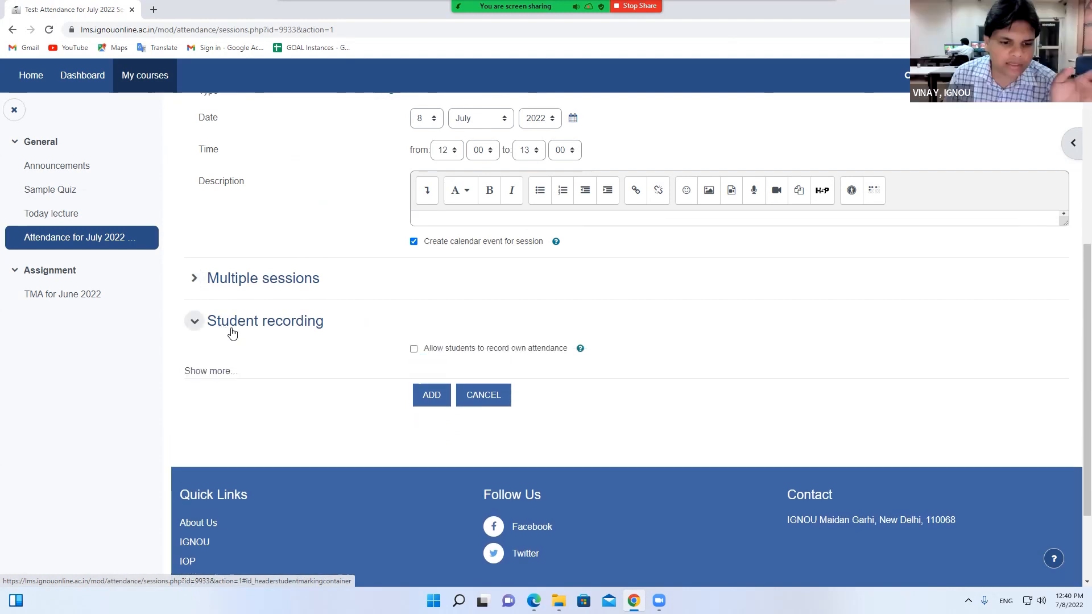
{"action": "left_click", "coordinate": [413, 349]}
{"action": "scroll", "coordinate": [414, 354], "scroll_direction": "up", "scroll_amount": 2}
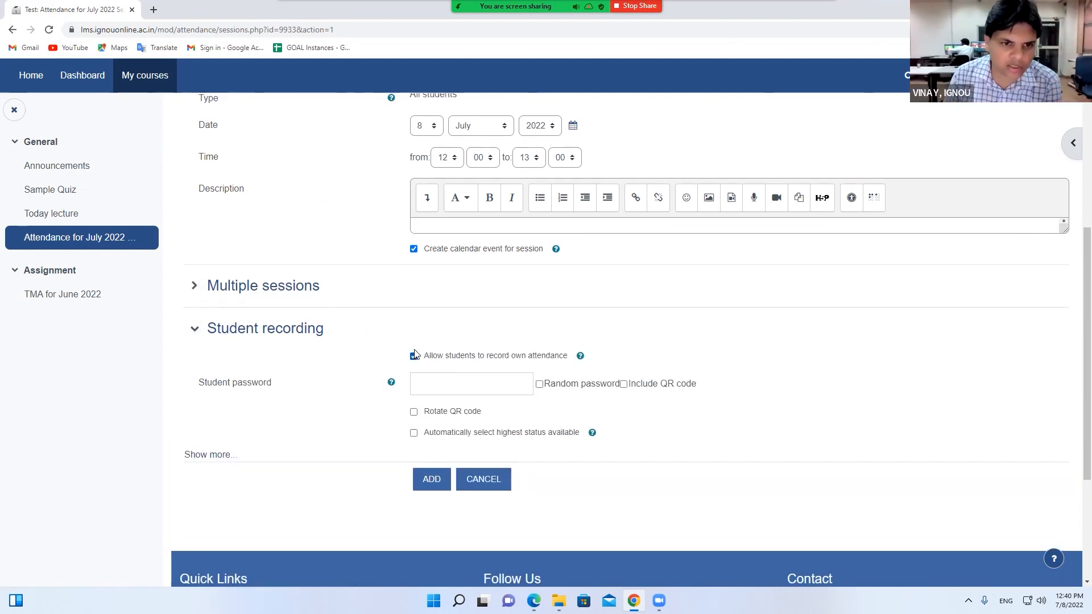
{"action": "scroll", "coordinate": [415, 354], "scroll_direction": "up", "scroll_amount": 1}
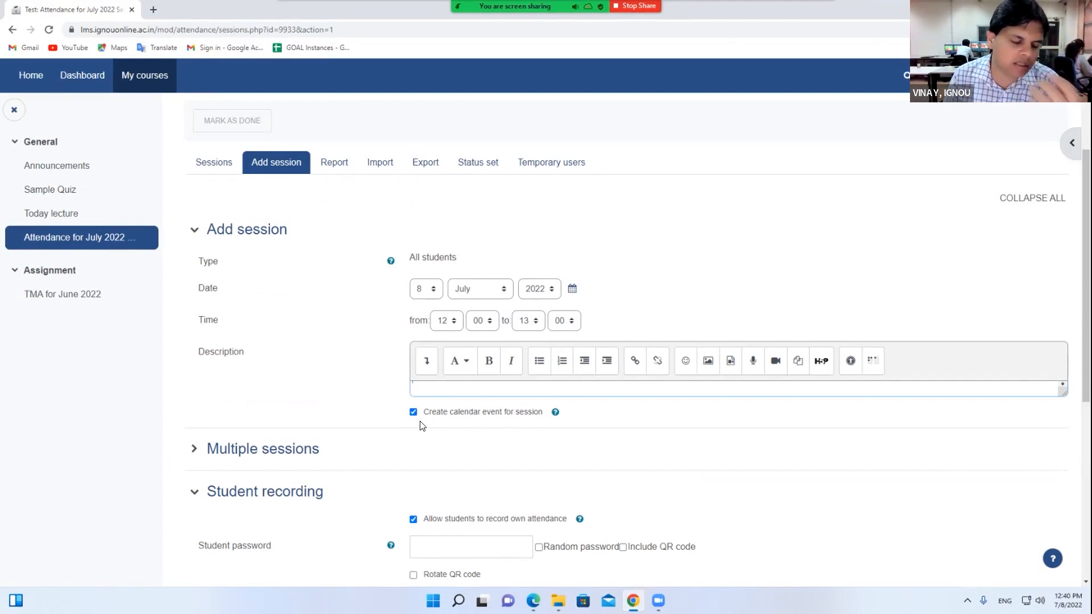
Add the Fri 8 Jul 12PM–1PM session, then bring the admin Users window forward
{"action": "scroll", "coordinate": [422, 426], "scroll_direction": "down", "scroll_amount": 2}
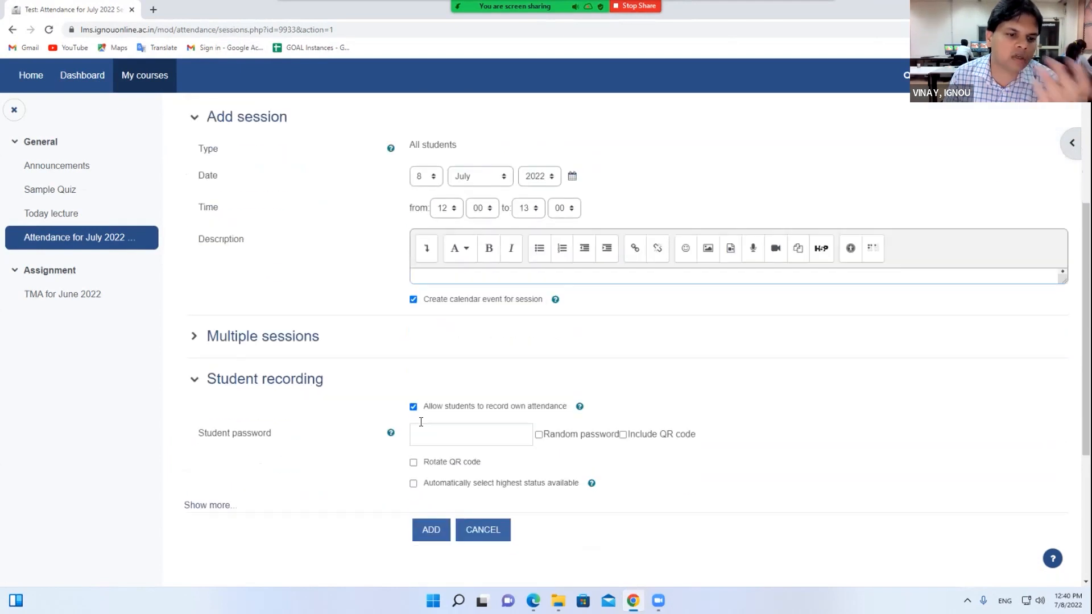
{"action": "left_click", "coordinate": [296, 336]}
{"action": "left_click", "coordinate": [297, 336]}
{"action": "scroll", "coordinate": [357, 381], "scroll_direction": "down", "scroll_amount": 2}
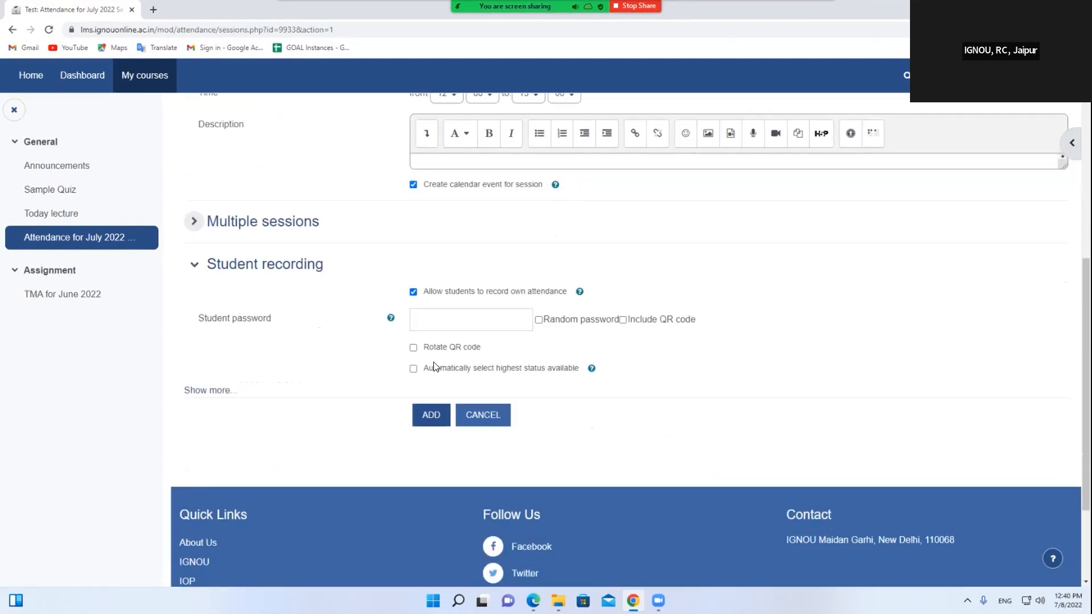
{"action": "left_click", "coordinate": [438, 413]}
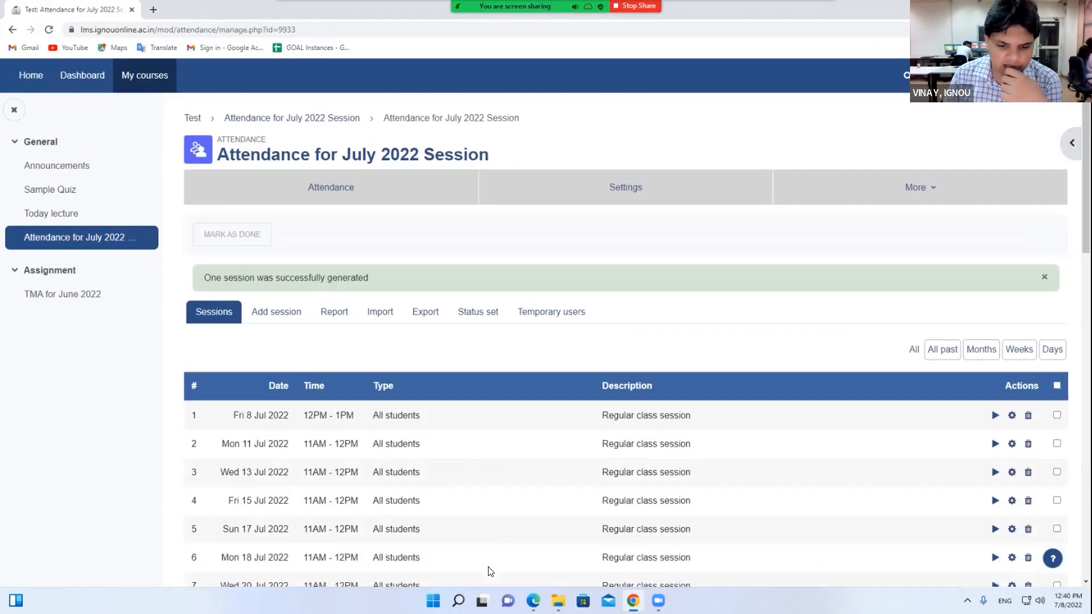
{"action": "mouse_move", "coordinate": [533, 600]}
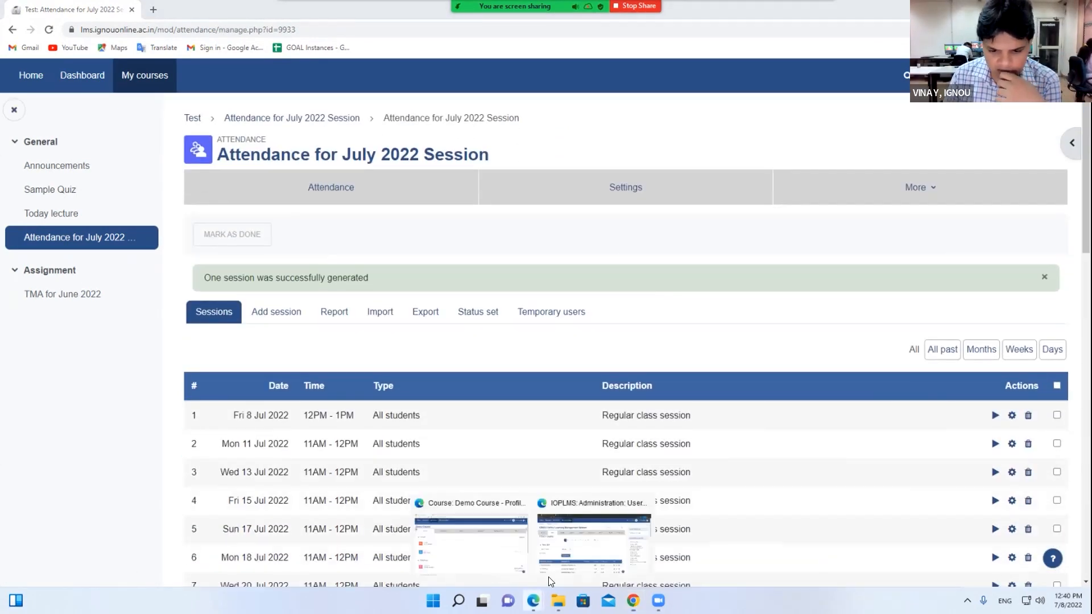
{"action": "left_click", "coordinate": [574, 555]}
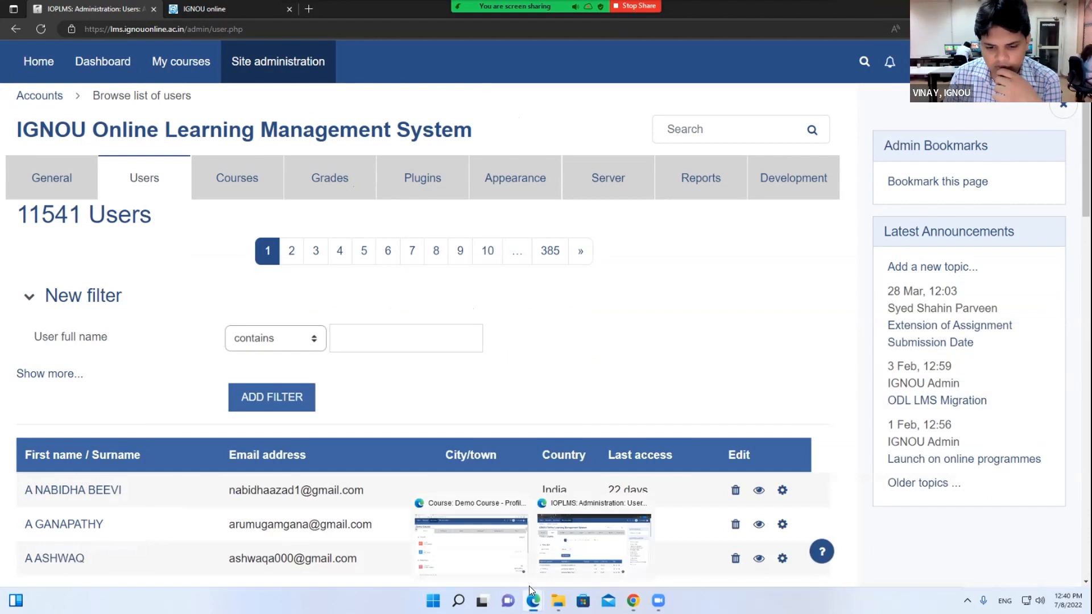
Reload the Demo Course window, visit its Dashboard, and return to the attendance sessions page
{"action": "left_click", "coordinate": [473, 540]}
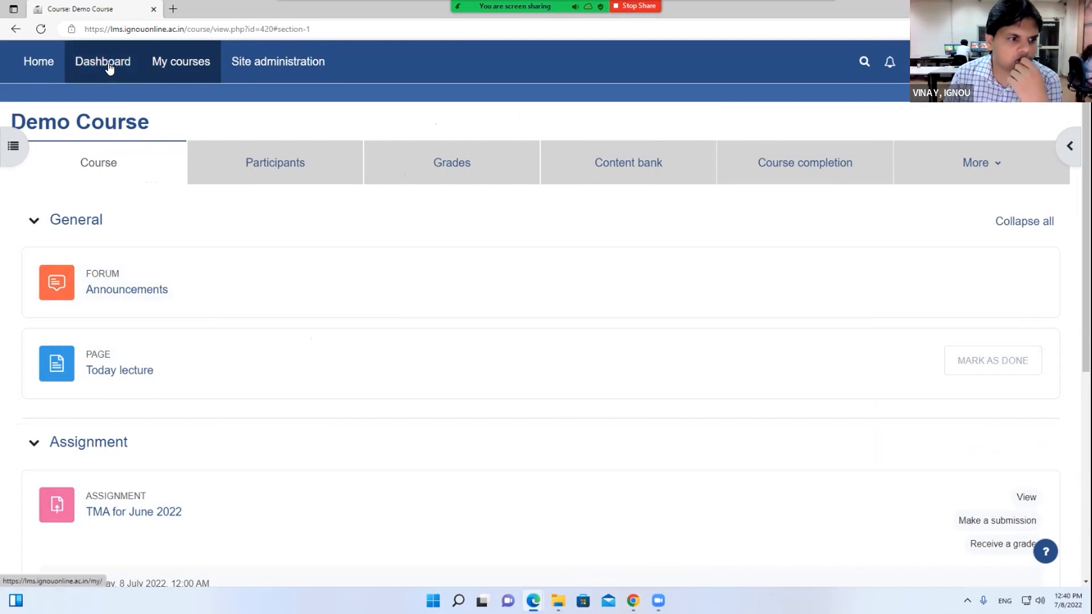
{"action": "right_click", "coordinate": [172, 226]}
{"action": "left_click", "coordinate": [206, 273]}
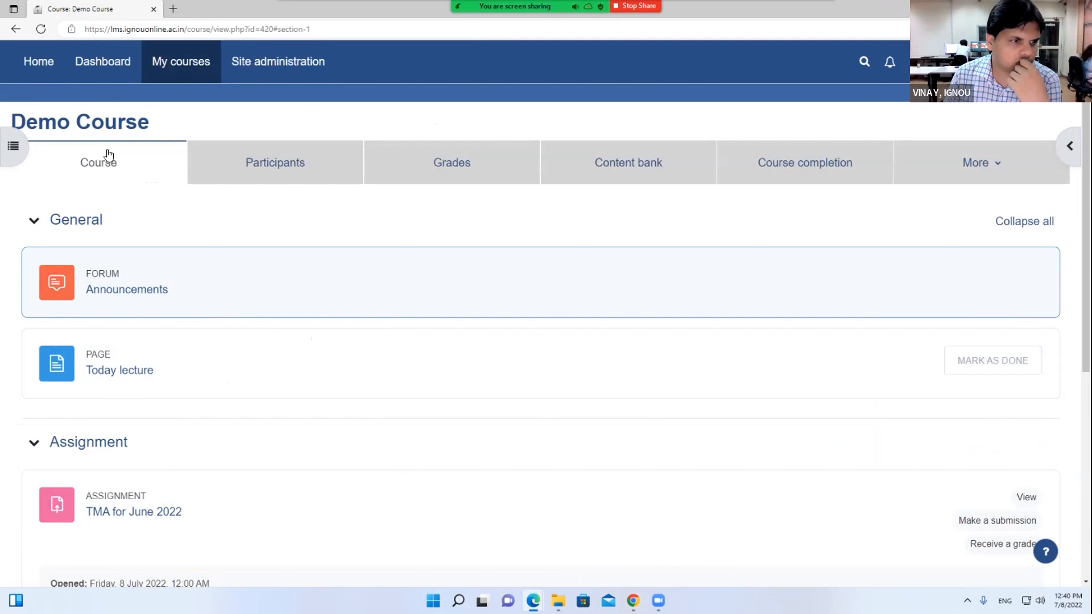
{"action": "left_click", "coordinate": [100, 65]}
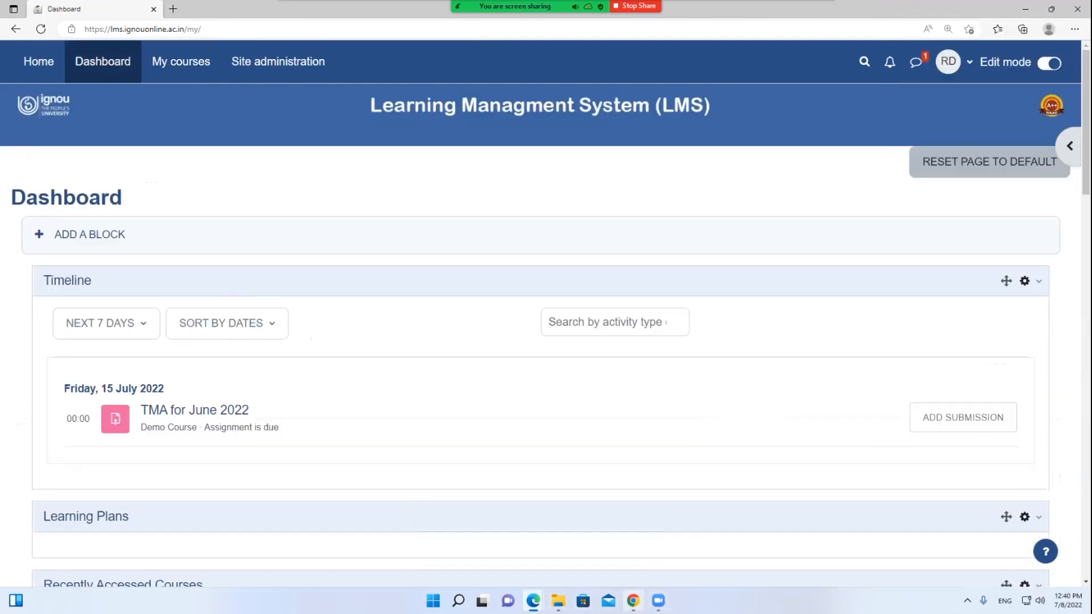
{"action": "left_click", "coordinate": [633, 601]}
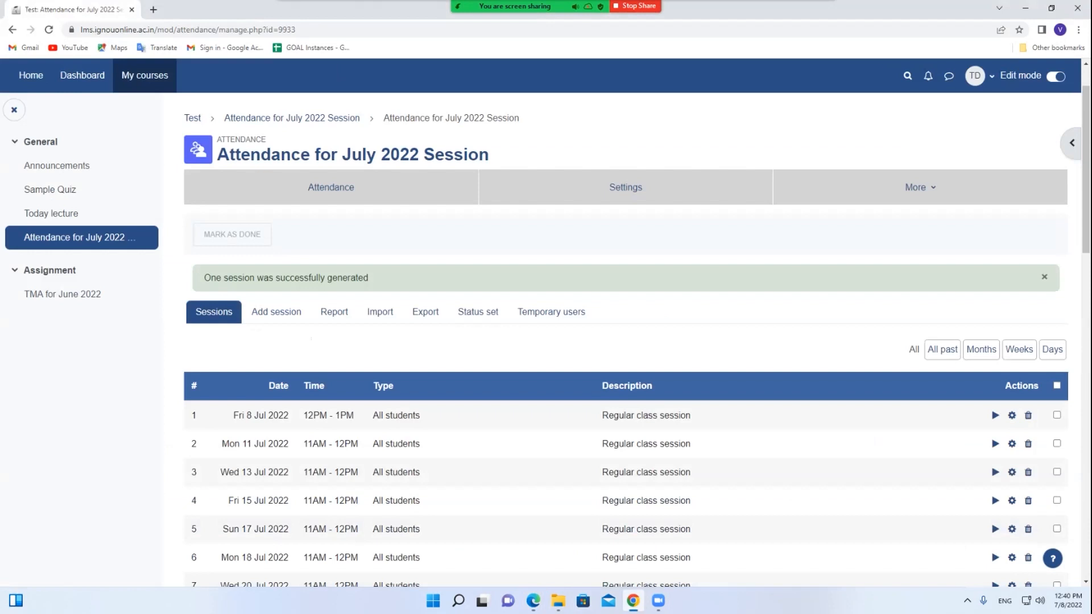
From the Edge Dashboard, go through My courses into Demo Course and open Participants
{"action": "mouse_move", "coordinate": [533, 600]}
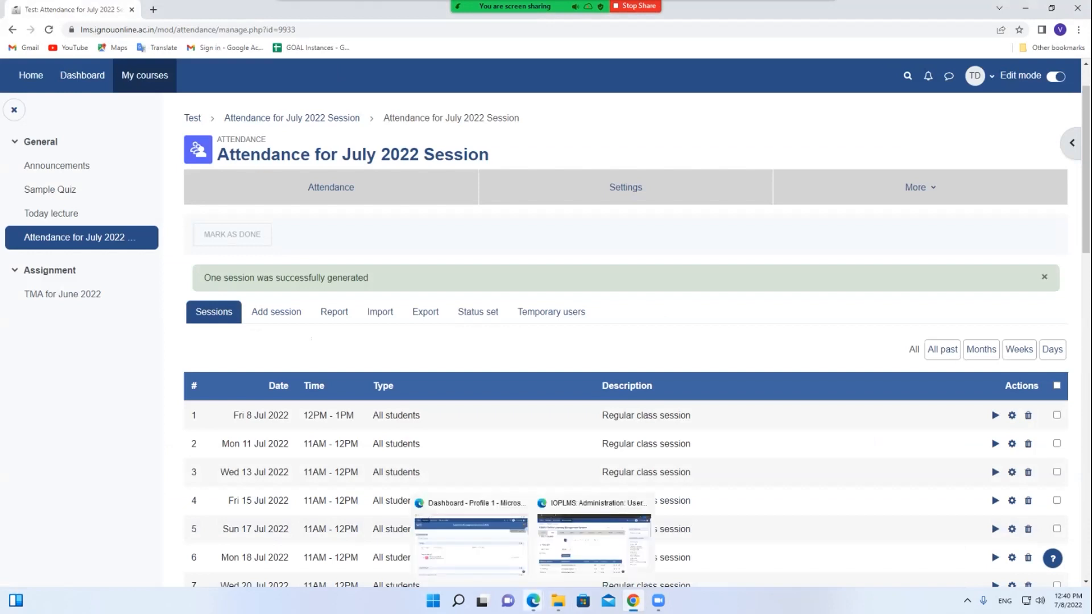
{"action": "left_click", "coordinate": [492, 535]}
{"action": "scroll", "coordinate": [342, 385], "scroll_direction": "down", "scroll_amount": 1}
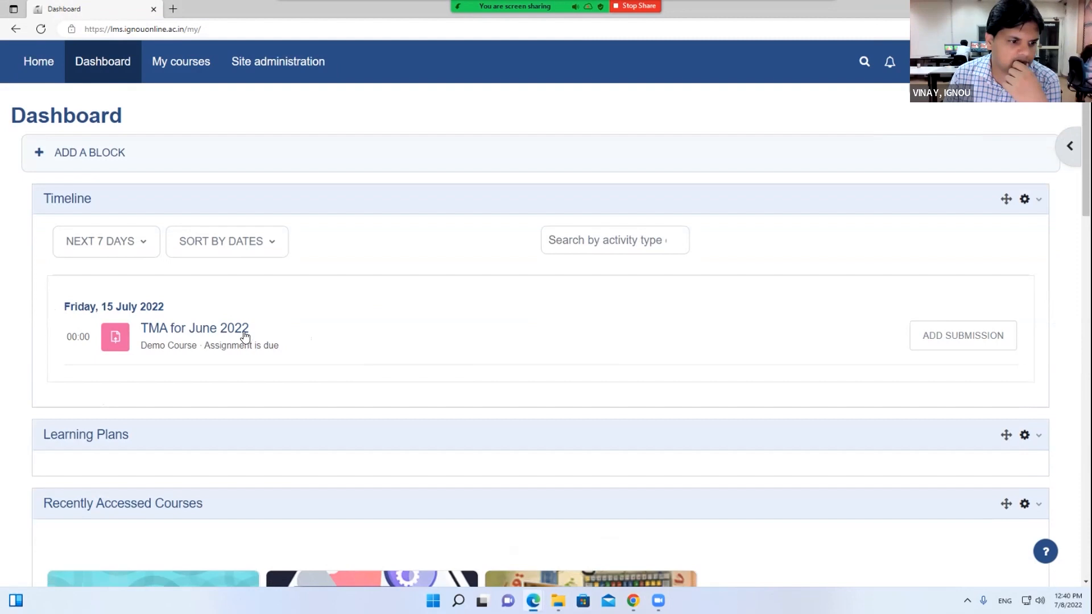
{"action": "left_click", "coordinate": [179, 72]}
{"action": "scroll", "coordinate": [182, 377], "scroll_direction": "down", "scroll_amount": 2}
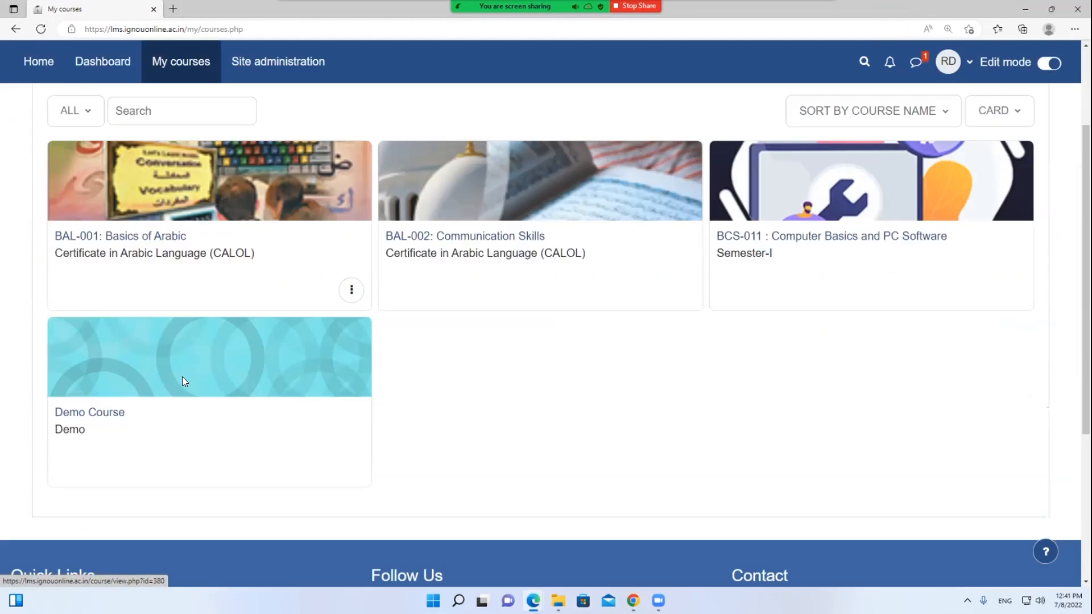
{"action": "left_click", "coordinate": [104, 382]}
{"action": "scroll", "coordinate": [147, 378], "scroll_direction": "down", "scroll_amount": 3}
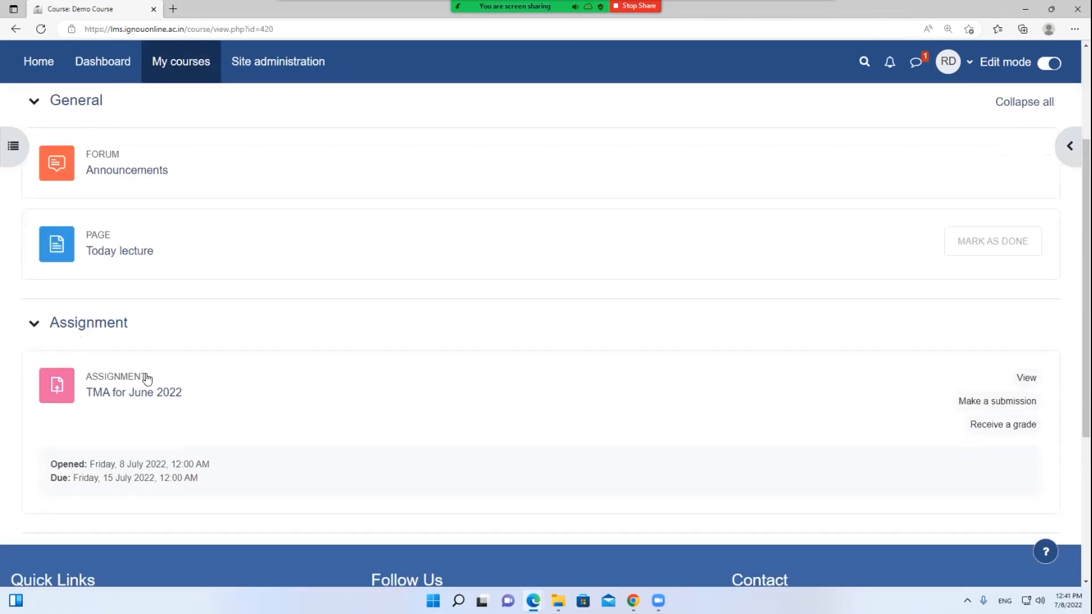
{"action": "scroll", "coordinate": [147, 378], "scroll_direction": "up", "scroll_amount": 3}
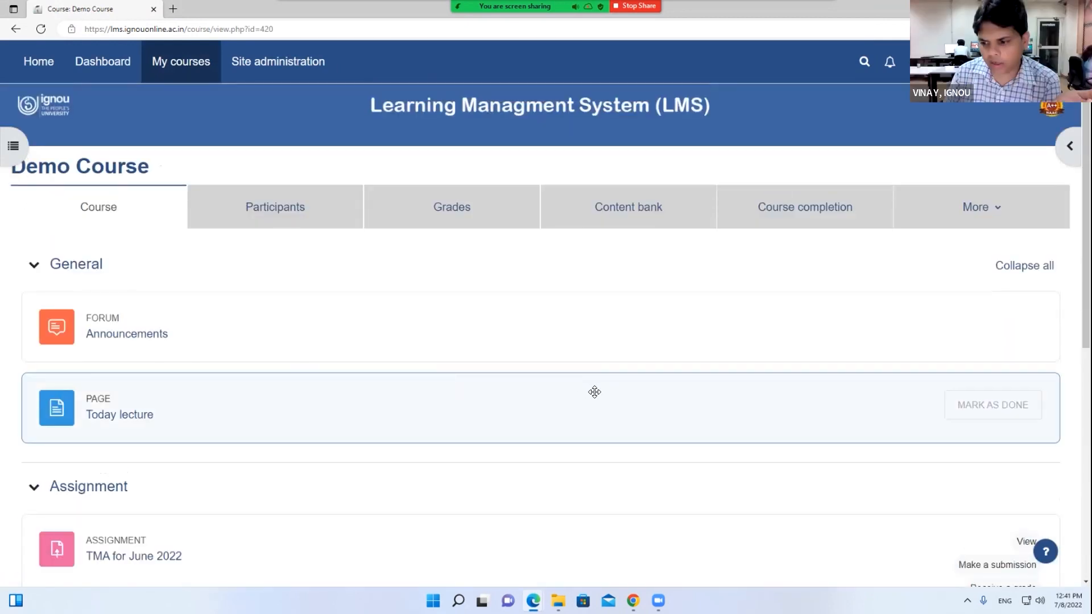
{"action": "scroll", "coordinate": [595, 390], "scroll_direction": "down", "scroll_amount": 2}
{"action": "scroll", "coordinate": [598, 396], "scroll_direction": "up", "scroll_amount": 2}
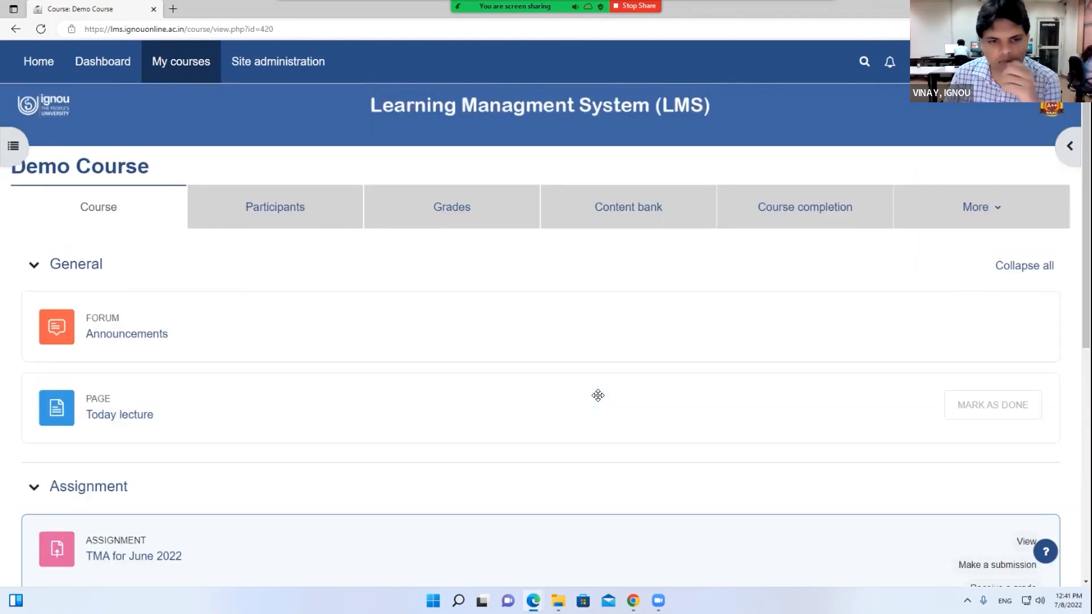
{"action": "left_click", "coordinate": [279, 227]}
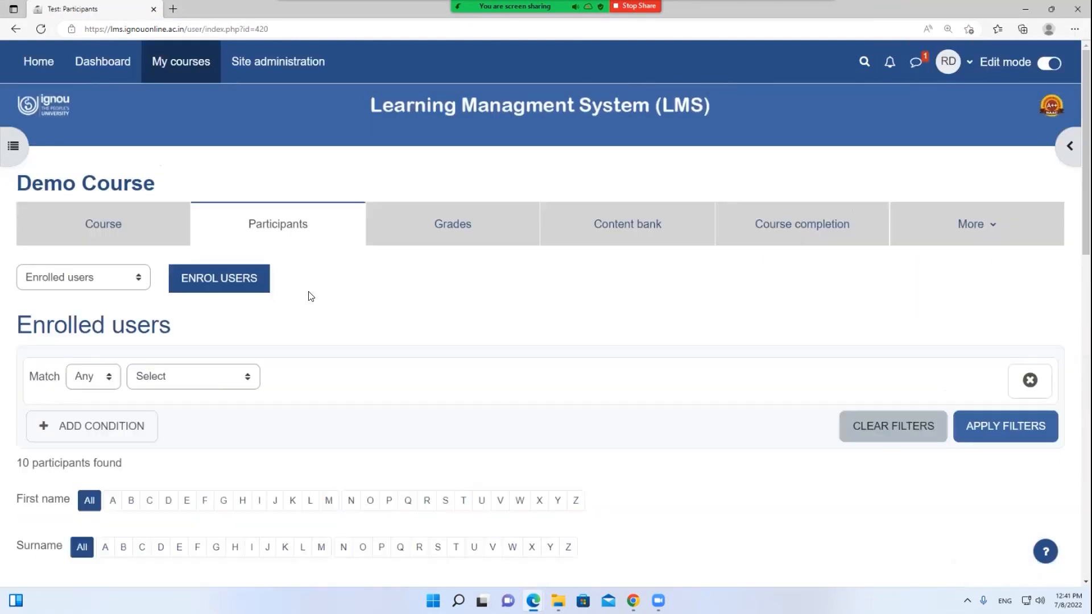
Scroll the 10 enrolled participants, check the filter and participant-page menus, then return to Demo Course
{"action": "scroll", "coordinate": [369, 416], "scroll_direction": "down", "scroll_amount": 1}
{"action": "scroll", "coordinate": [369, 415], "scroll_direction": "down", "scroll_amount": 4}
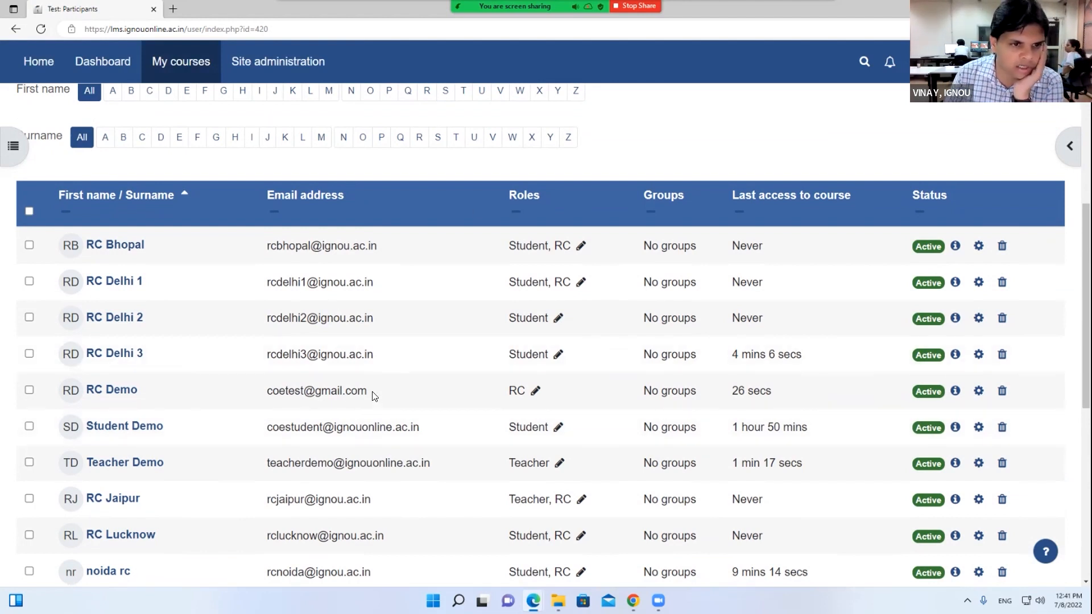
{"action": "scroll", "coordinate": [372, 396], "scroll_direction": "up", "scroll_amount": 4}
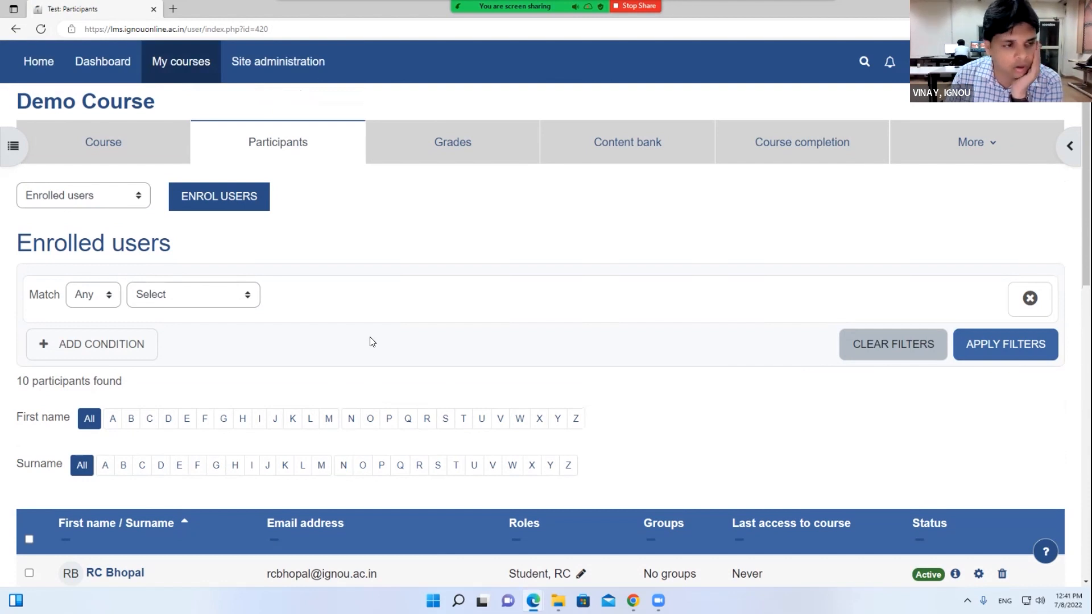
{"action": "left_click", "coordinate": [224, 294]}
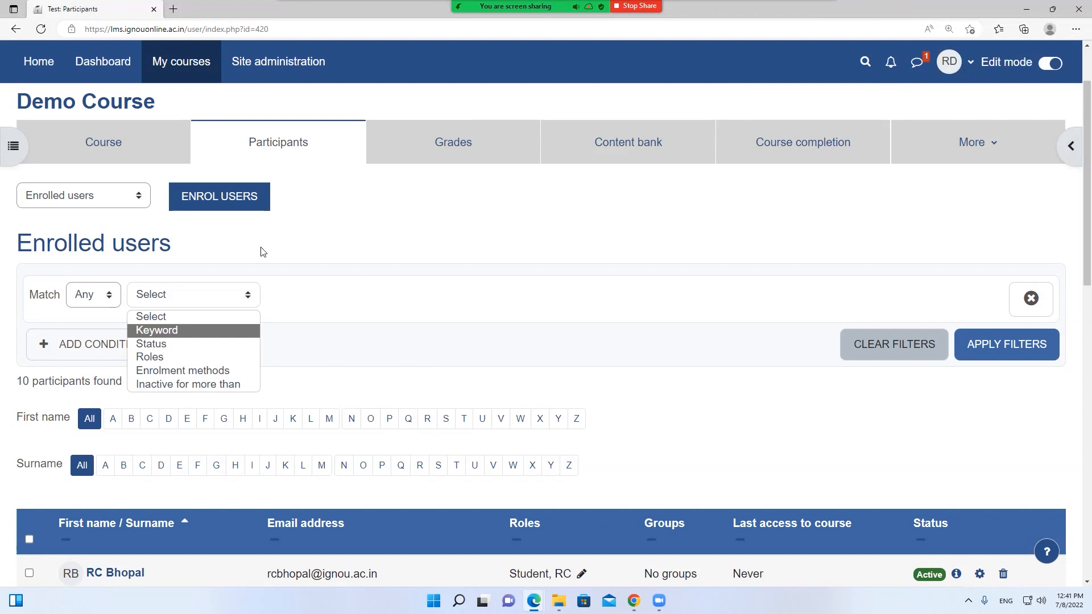
{"action": "left_click", "coordinate": [80, 205]}
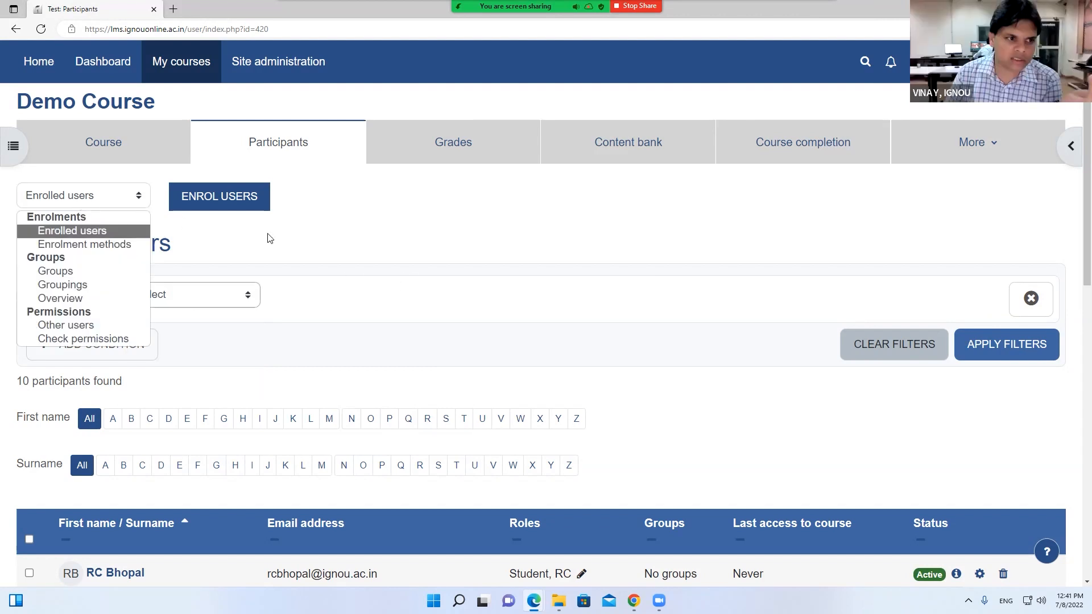
{"action": "left_click", "coordinate": [104, 142]}
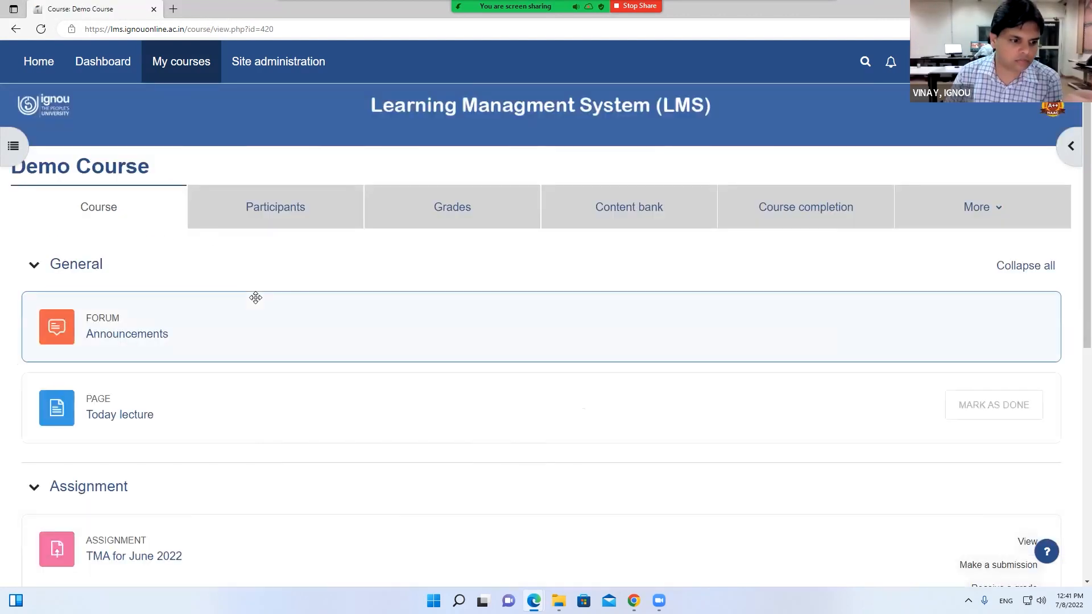
Switch between browser windows and go to the course holding the attendance activity
{"action": "scroll", "coordinate": [256, 298], "scroll_direction": "down", "scroll_amount": 3}
{"action": "scroll", "coordinate": [254, 297], "scroll_direction": "up", "scroll_amount": 3}
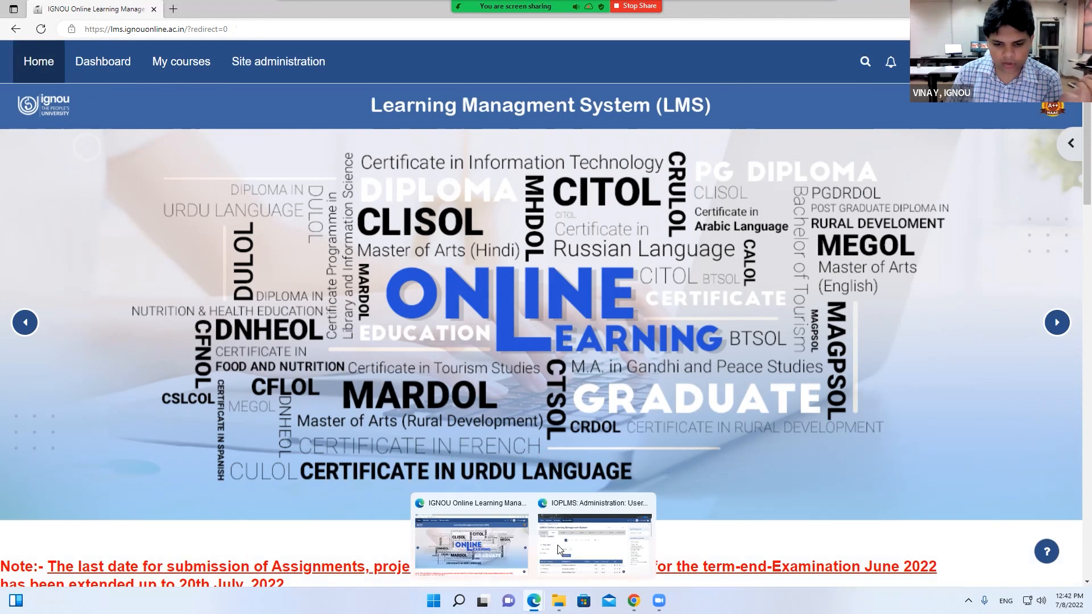
{"action": "left_click", "coordinate": [561, 544]}
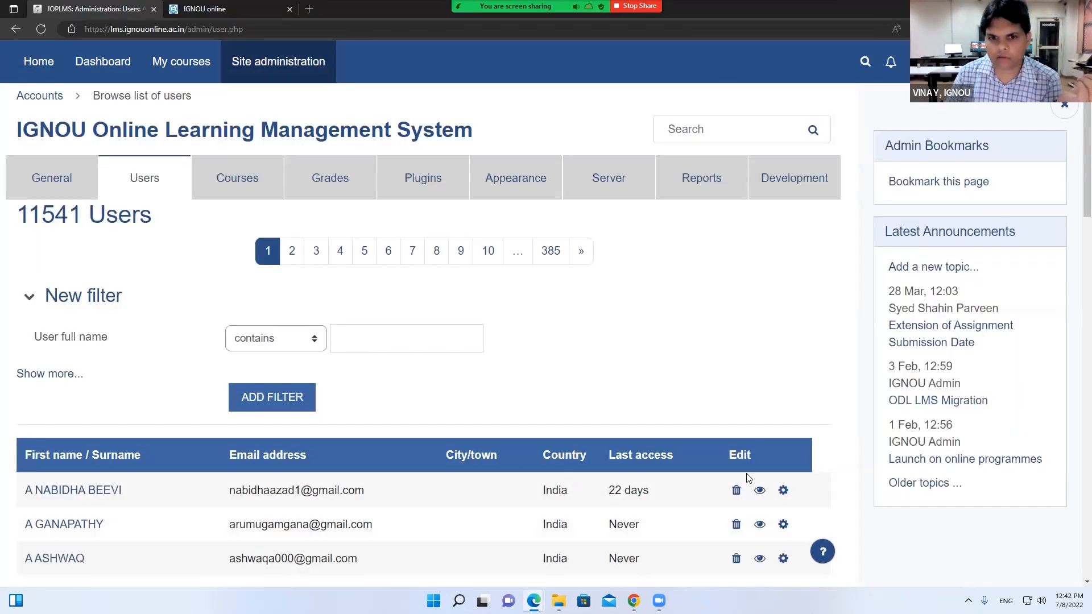
{"action": "left_click", "coordinate": [634, 601]}
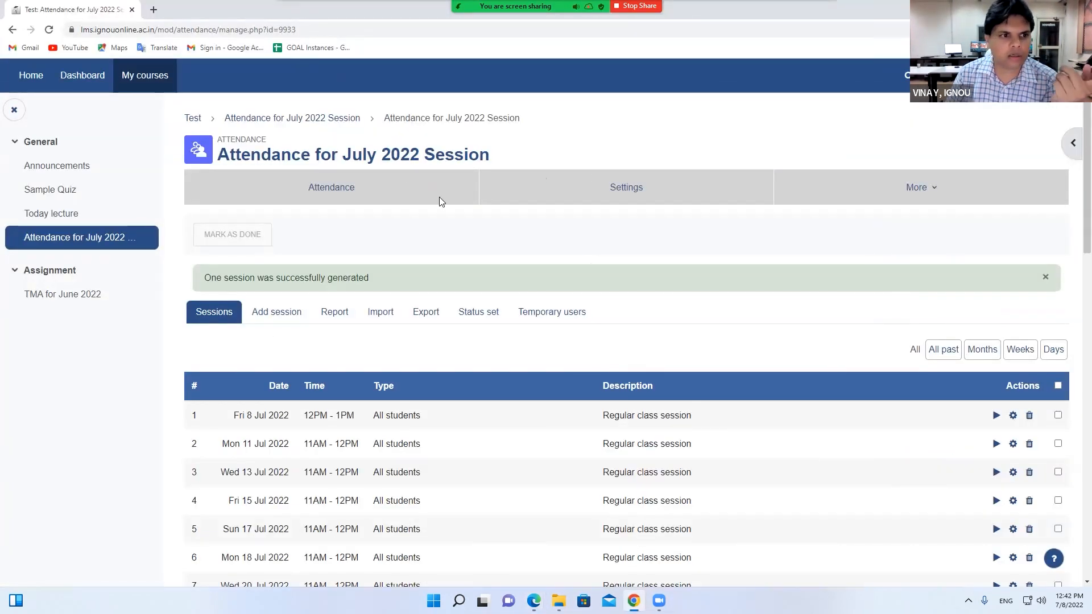
{"action": "left_click", "coordinate": [193, 118]}
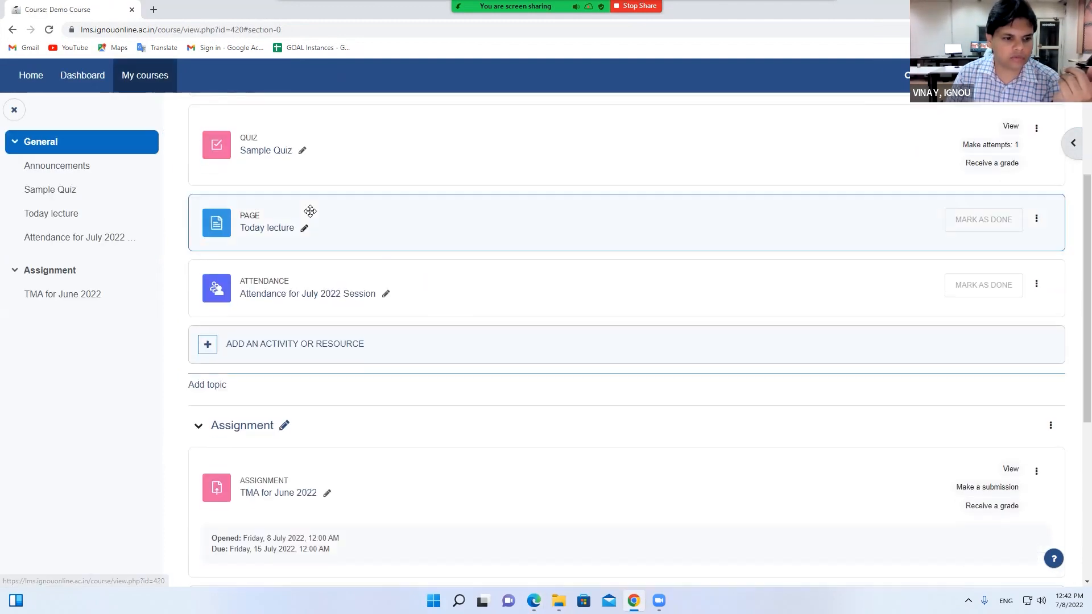
{"action": "scroll", "coordinate": [285, 293], "scroll_direction": "up", "scroll_amount": 4}
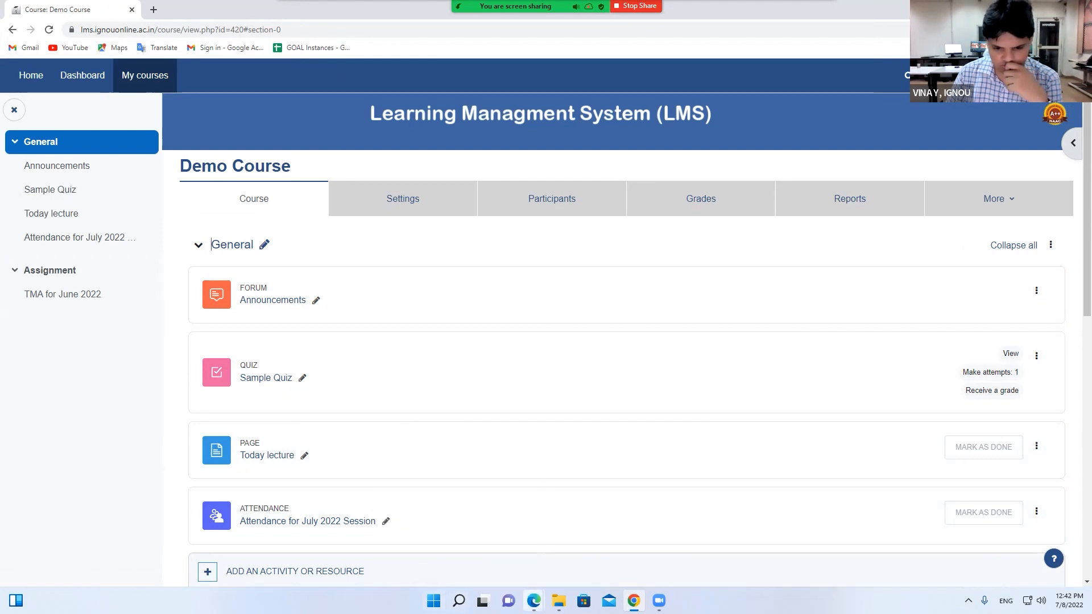
Open Demo Course via My courses in the other LMS window, then return to the editing window
{"action": "mouse_move", "coordinate": [534, 600]}
{"action": "left_click", "coordinate": [476, 543]}
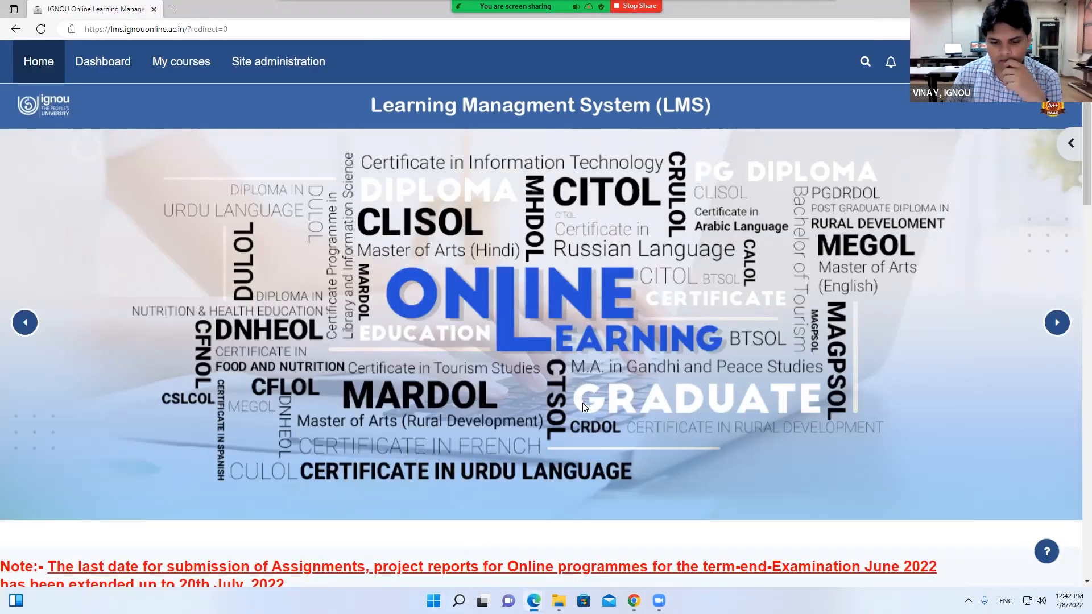
{"action": "left_click", "coordinate": [116, 68]}
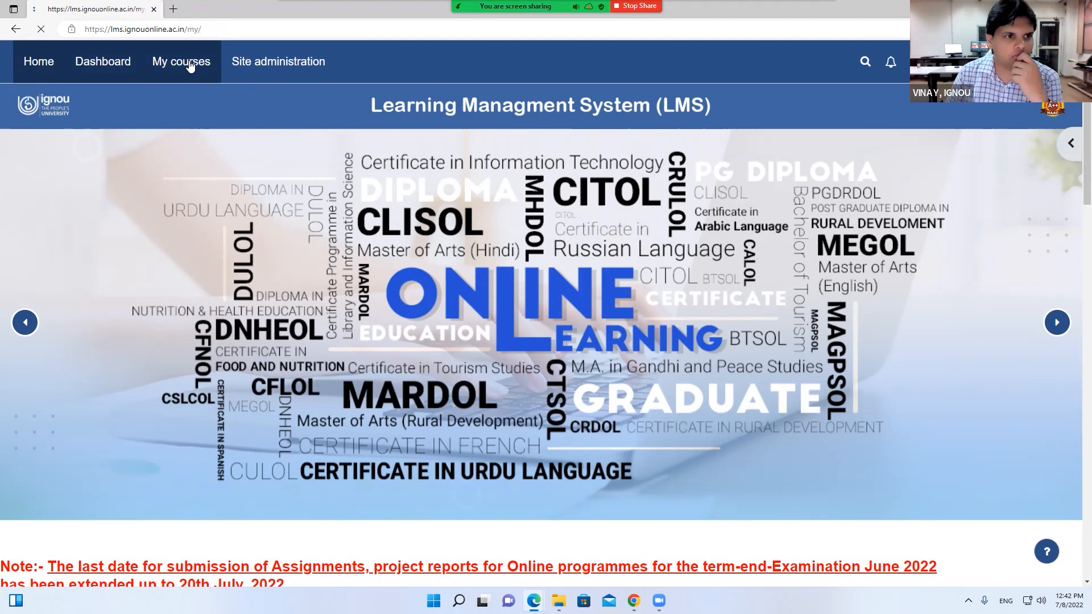
{"action": "left_click", "coordinate": [191, 66]}
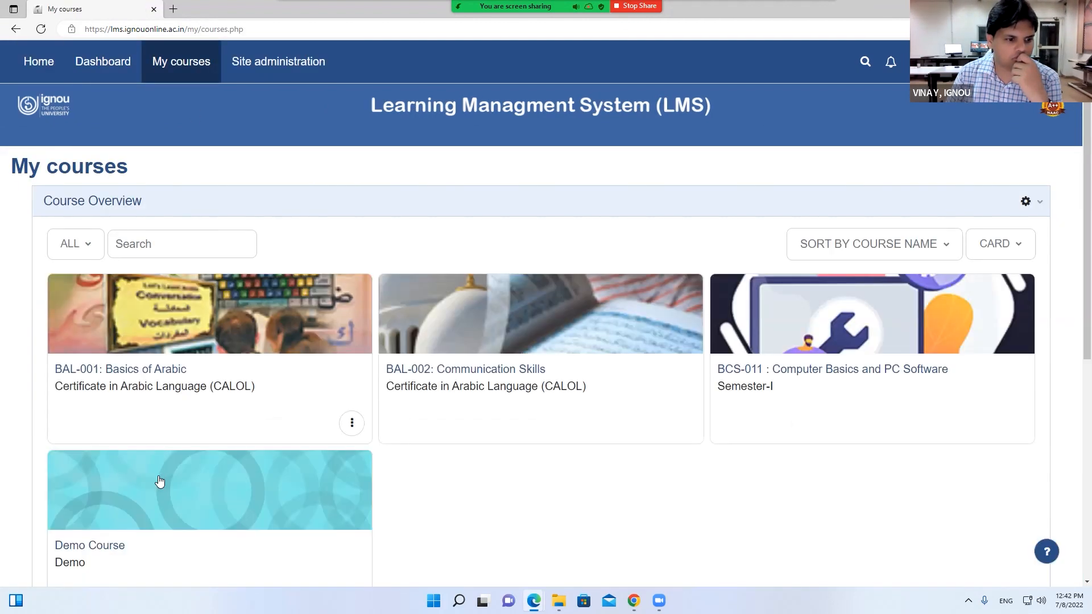
{"action": "left_click", "coordinate": [159, 480]}
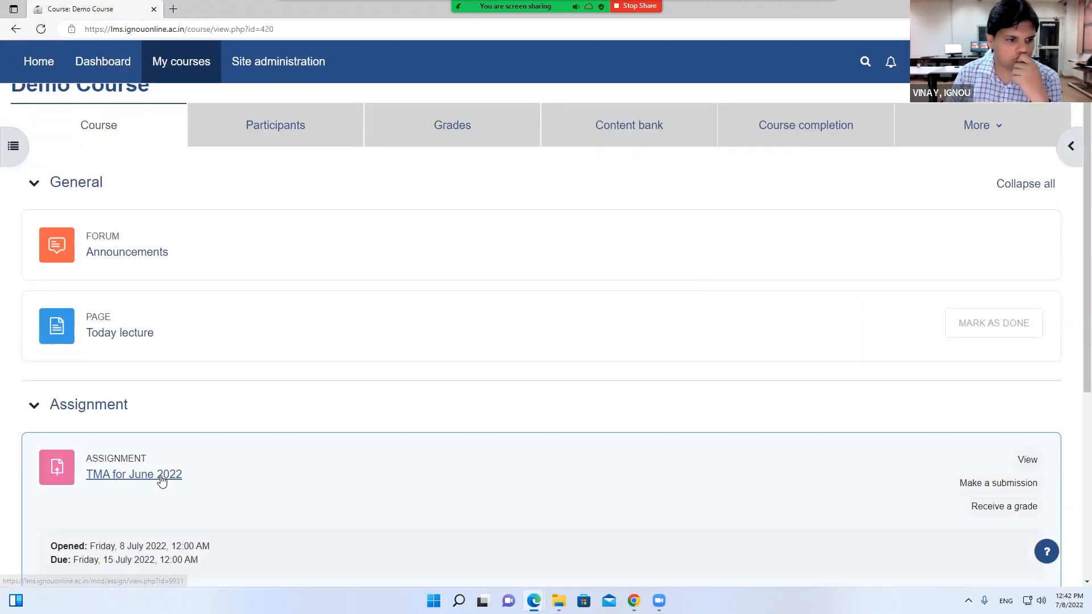
{"action": "scroll", "coordinate": [161, 479], "scroll_direction": "down", "scroll_amount": 2}
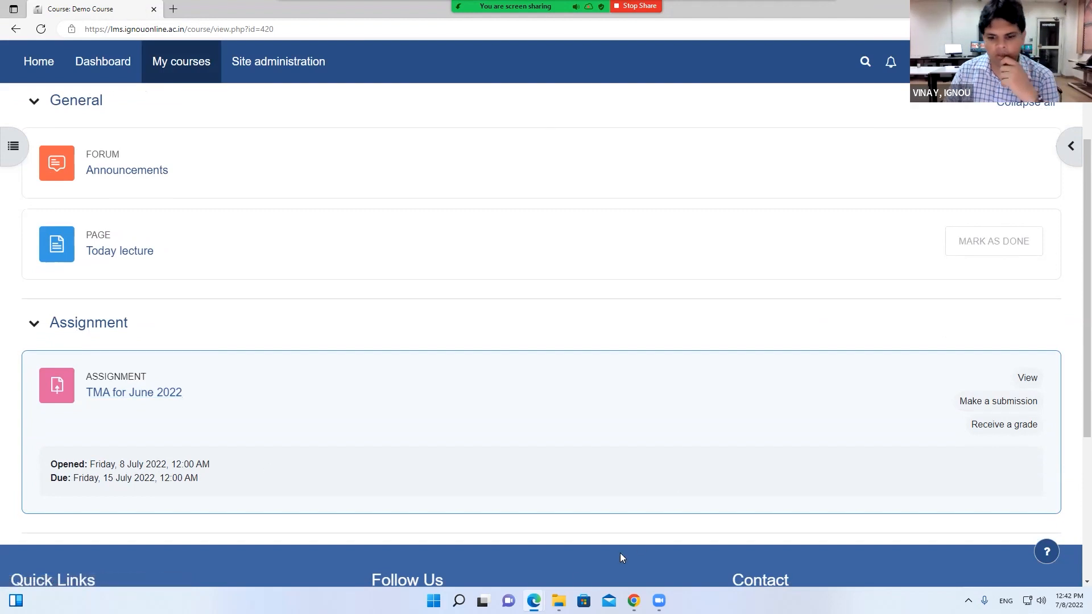
{"action": "left_click", "coordinate": [633, 601]}
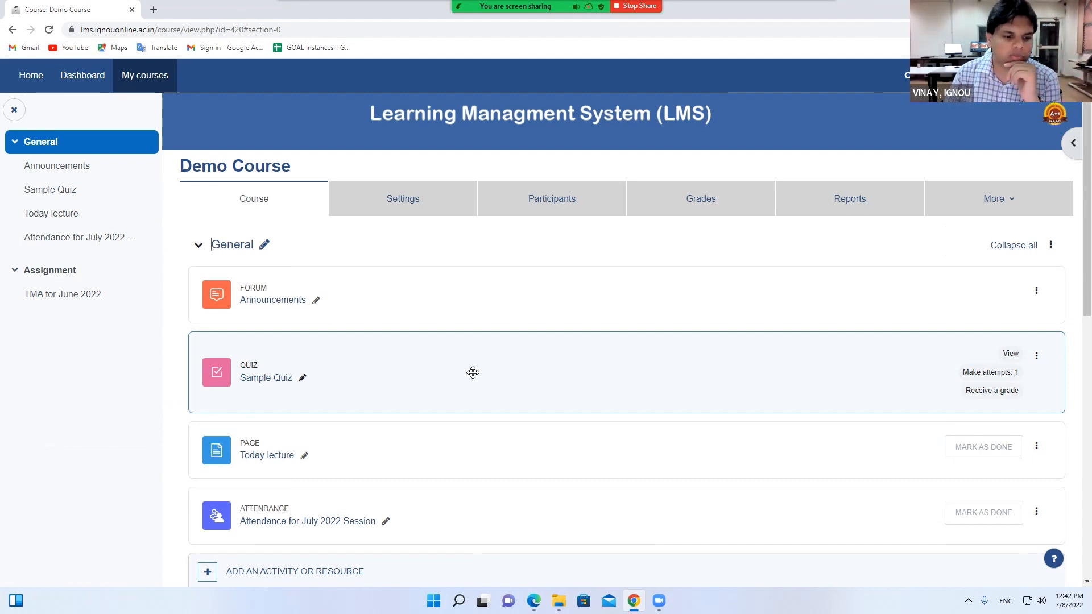
{"action": "scroll", "coordinate": [472, 371], "scroll_direction": "down", "scroll_amount": 1}
Pick Page in the activity chooser and start filling in the new page's Name
{"action": "left_click", "coordinate": [289, 515]}
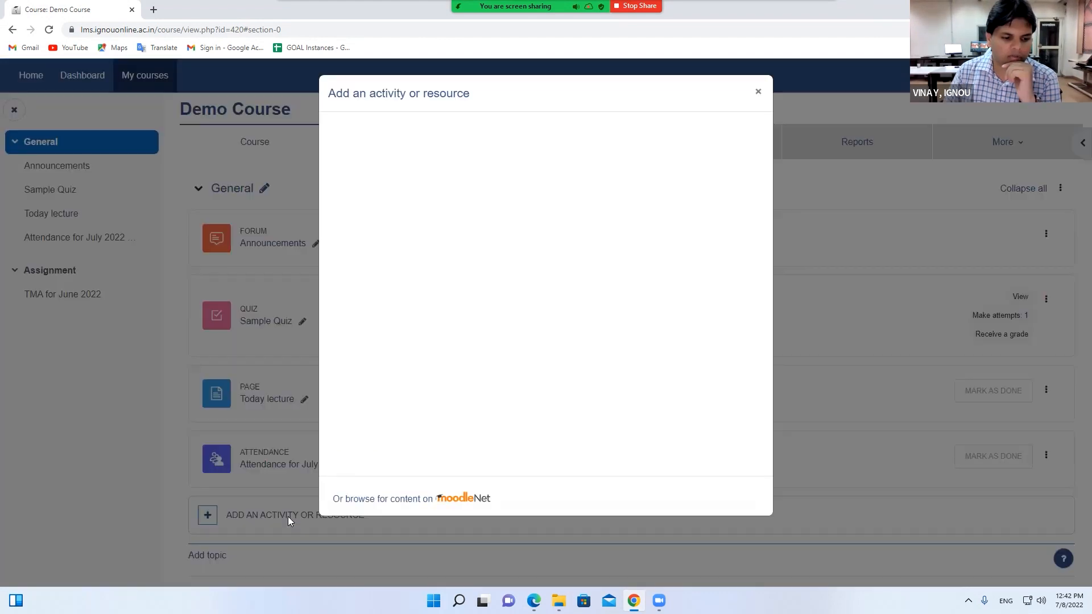
{"action": "scroll", "coordinate": [654, 375], "scroll_direction": "down", "scroll_amount": 1}
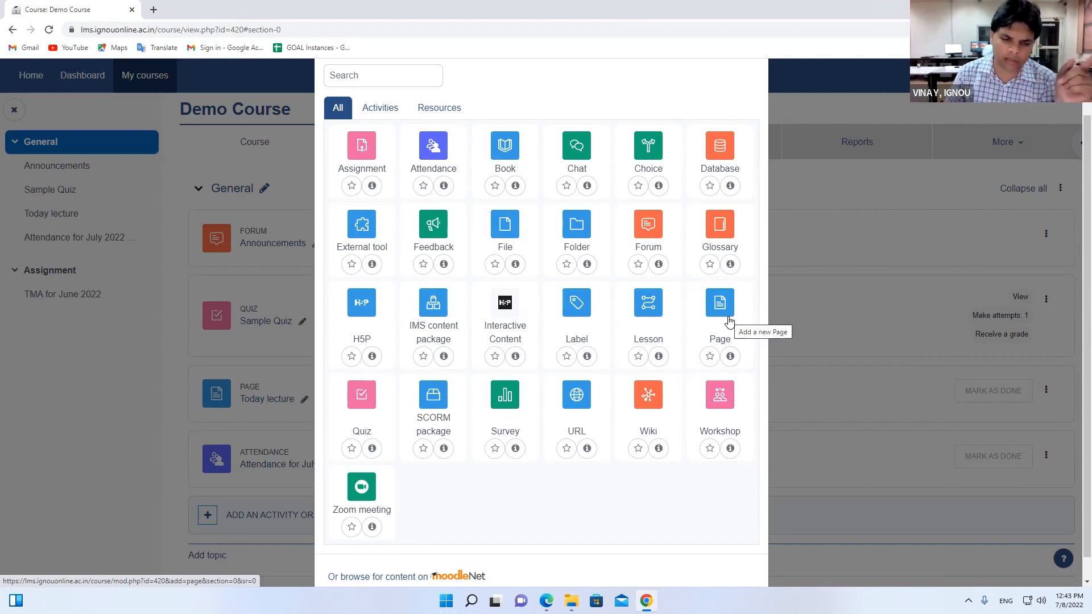
{"action": "left_click", "coordinate": [730, 322]}
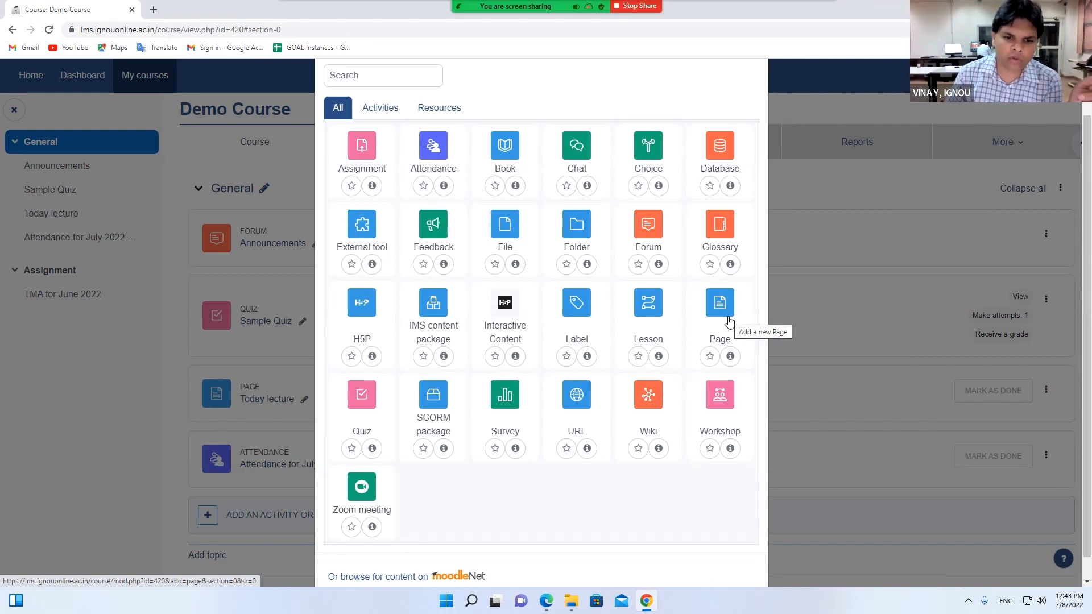
{"action": "left_click", "coordinate": [448, 333]}
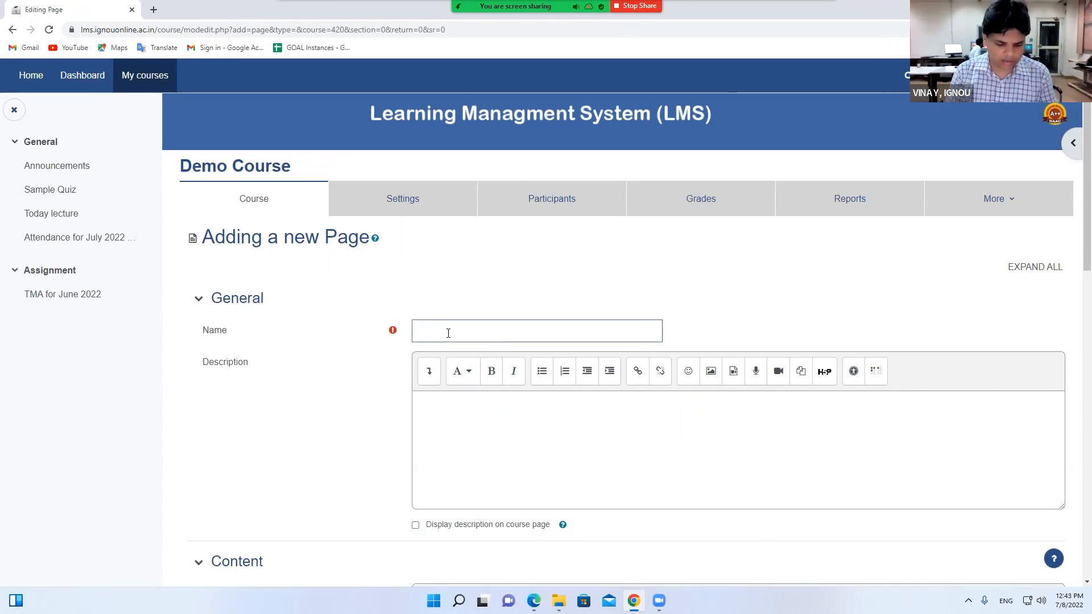
Enter 'Lecture of the date 08th July 2022' as the page name, fixing the typo
{"action": "type", "text": "Lecture of the datye"}
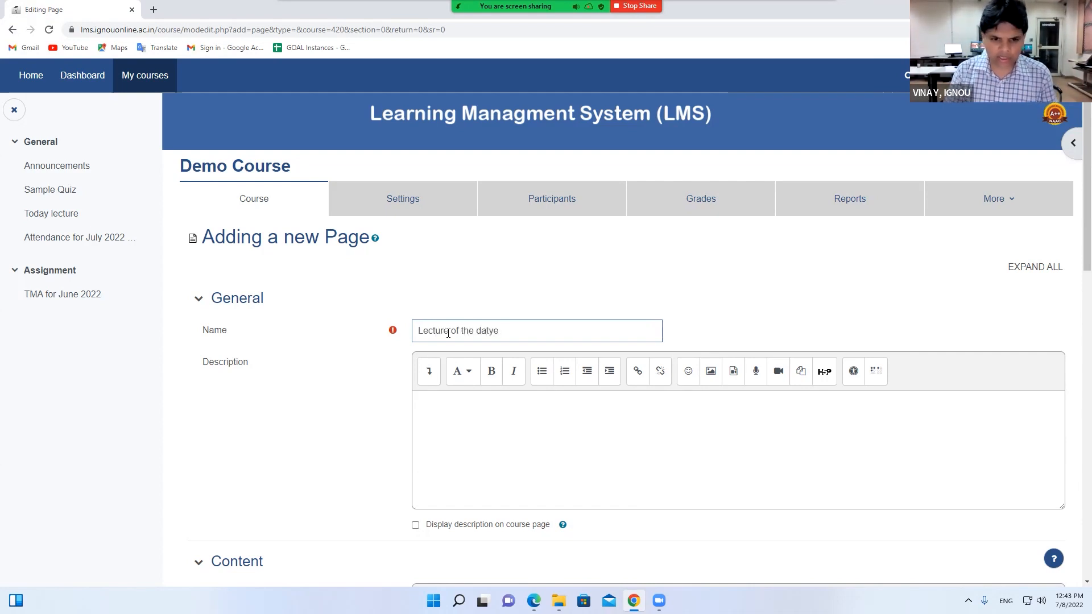
{"action": "key", "text": "BackSpace"}
{"action": "key", "text": "BackSpace"}
{"action": "type", "text": "e"}
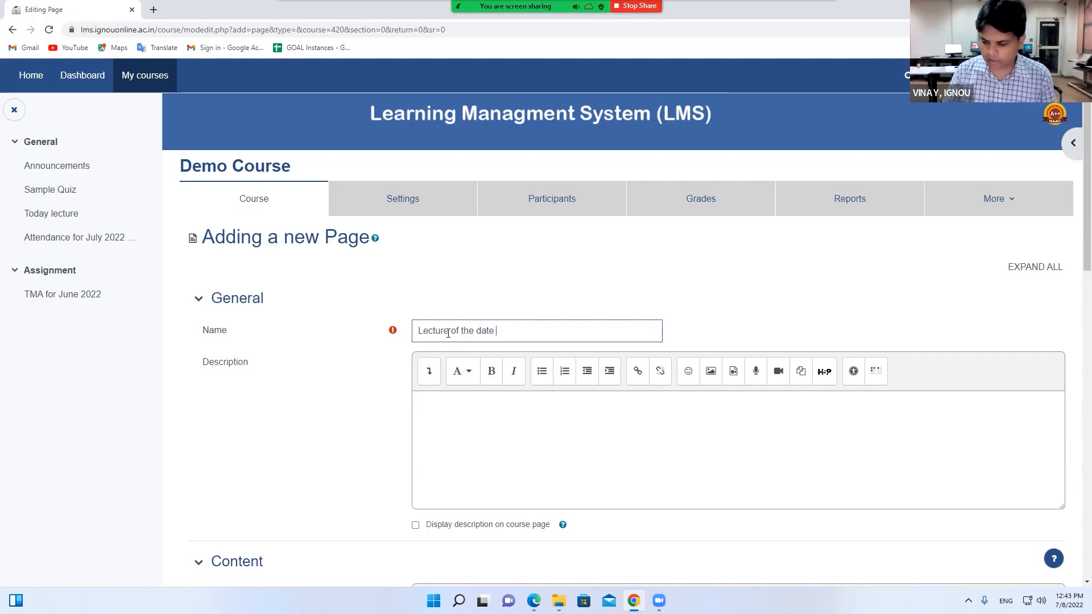
{"action": "type", "text": " 08th July 2022"}
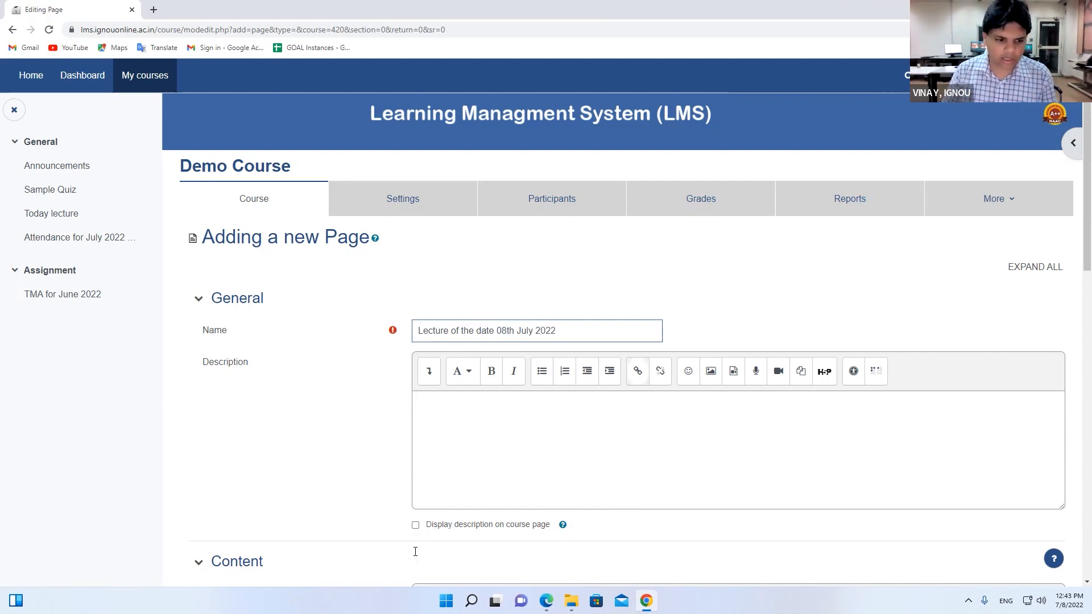
{"action": "scroll", "coordinate": [415, 550], "scroll_direction": "down", "scroll_amount": 3}
{"action": "left_click", "coordinate": [427, 472]}
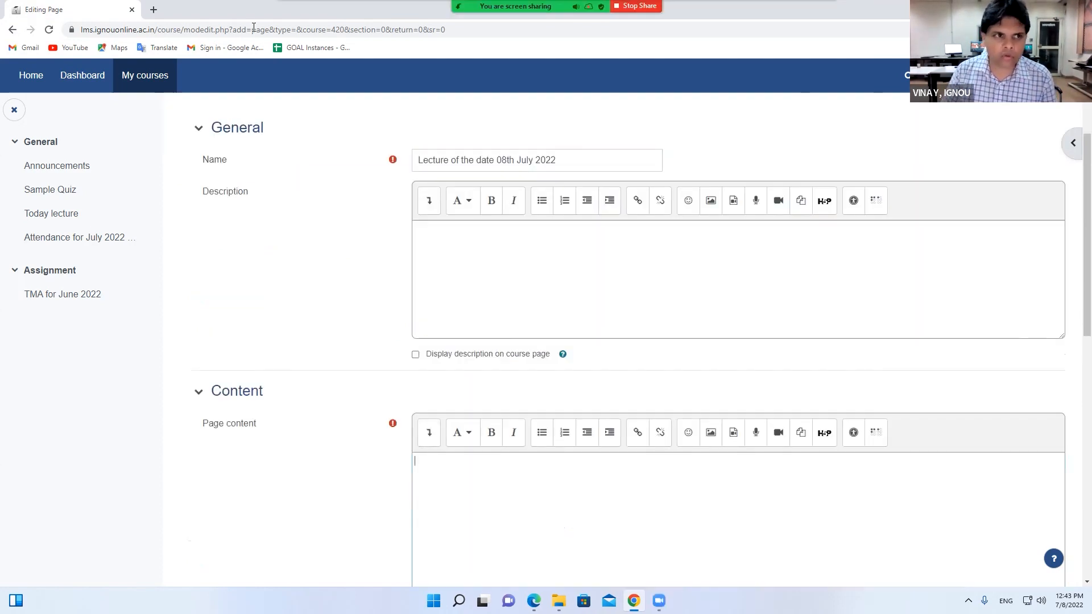
Open the Taarak Mehta Ka Ooltah Chashmah episode on YouTube in a new tab, skipping the ad
{"action": "left_click", "coordinate": [154, 12]}
{"action": "type", "text": "you"}
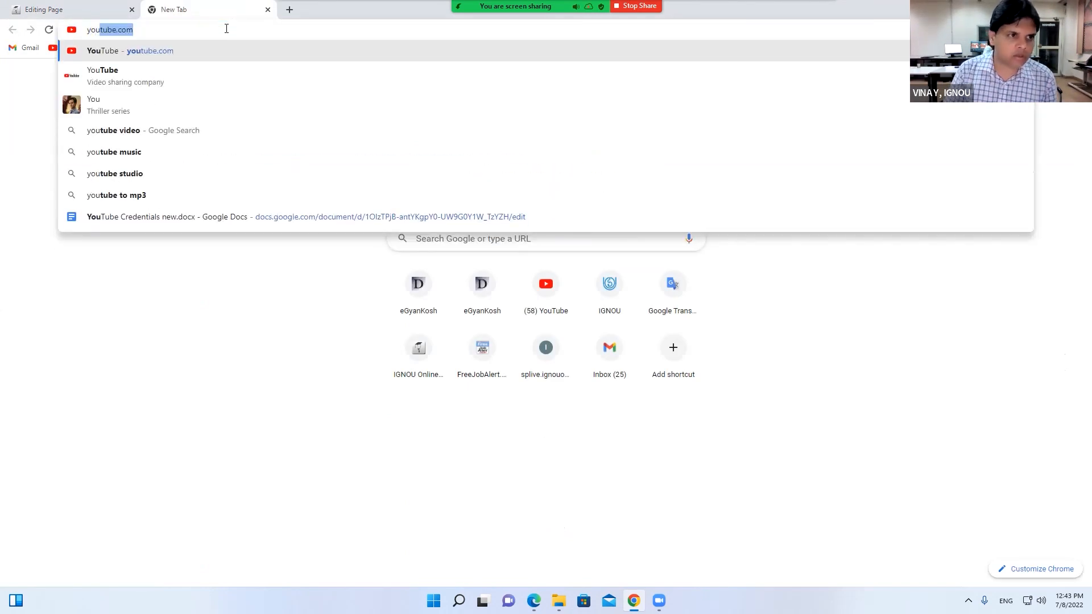
{"action": "key", "text": "Return"}
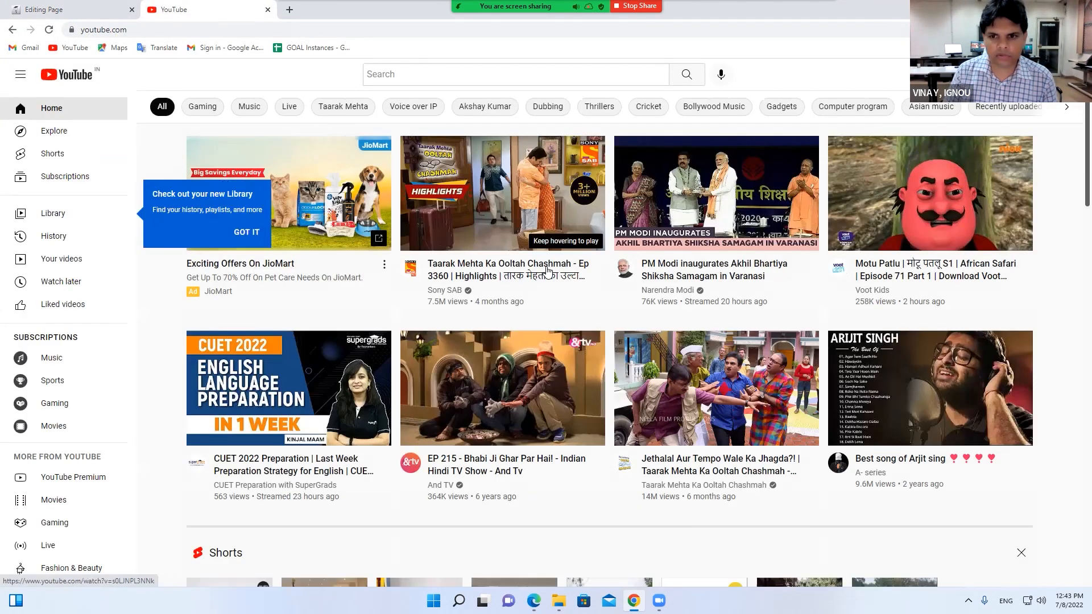
{"action": "left_click", "coordinate": [545, 276]}
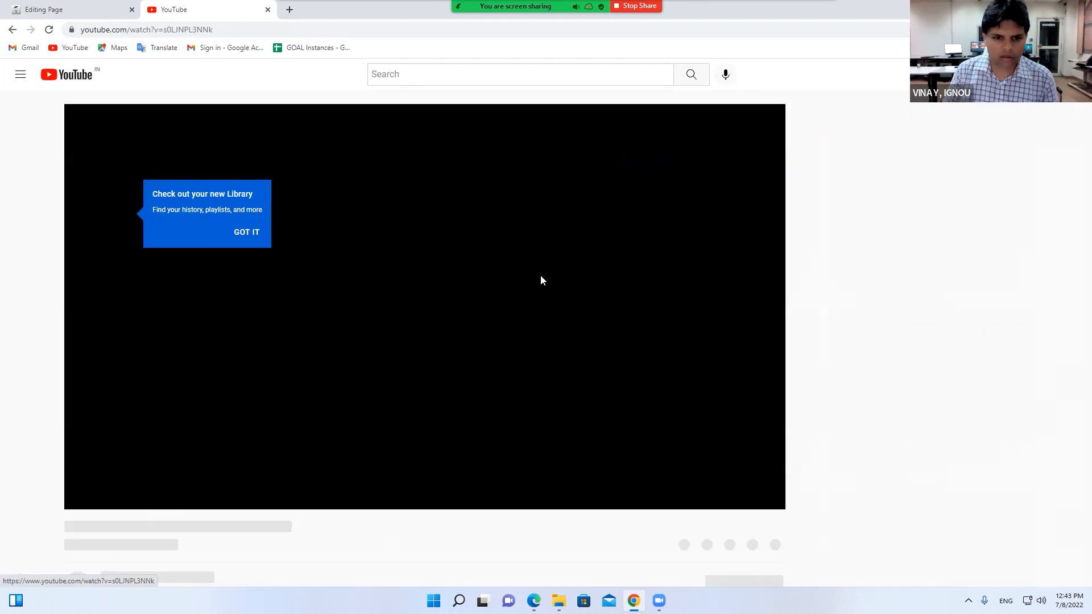
{"action": "left_click", "coordinate": [738, 458]}
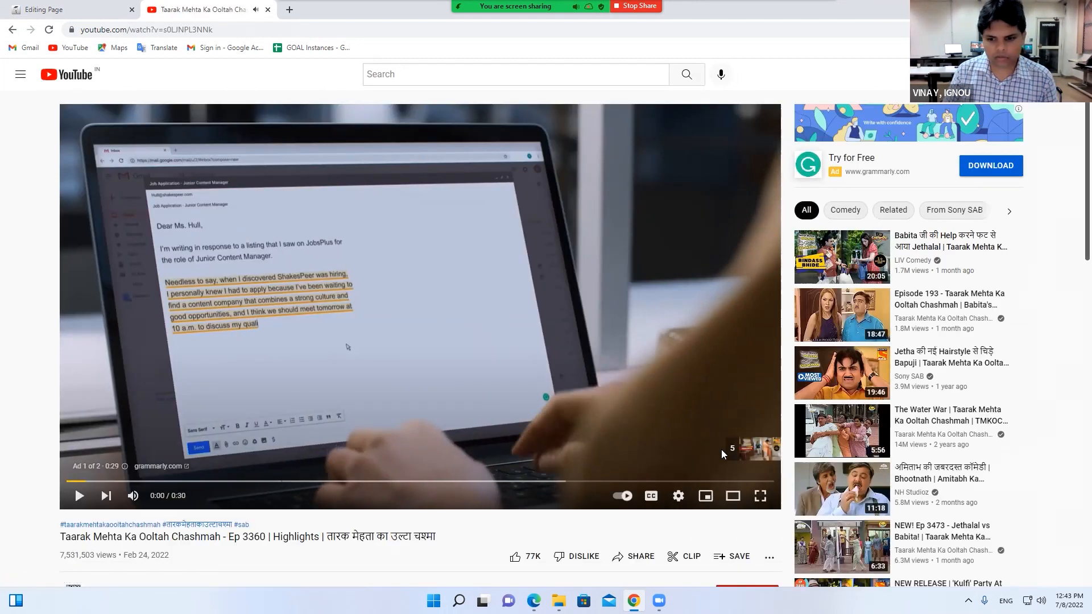
{"action": "left_click", "coordinate": [370, 424]}
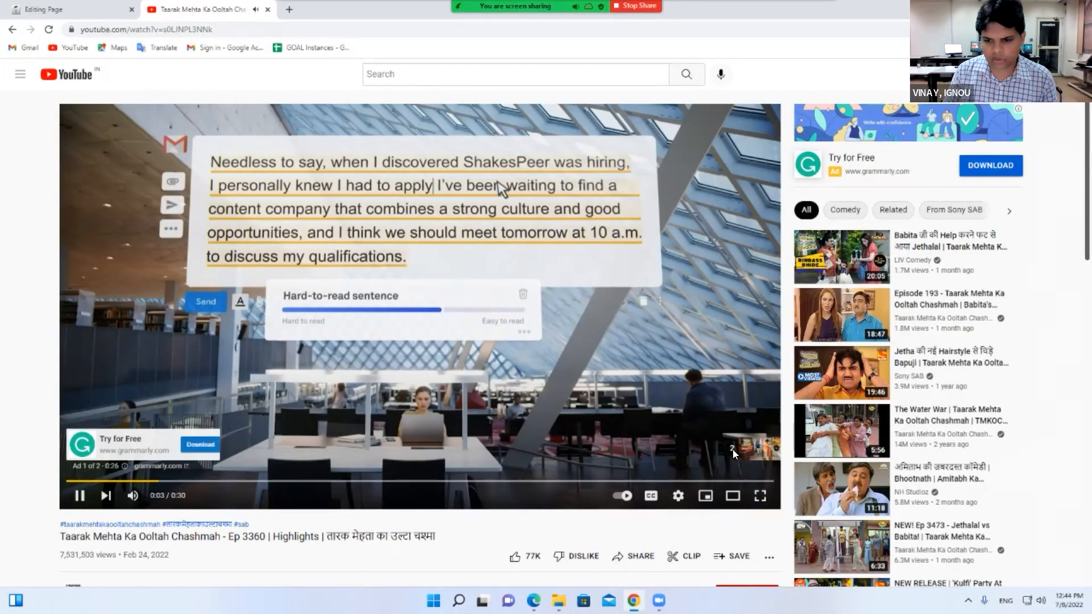
{"action": "left_click", "coordinate": [742, 448]}
{"action": "left_click", "coordinate": [365, 424]}
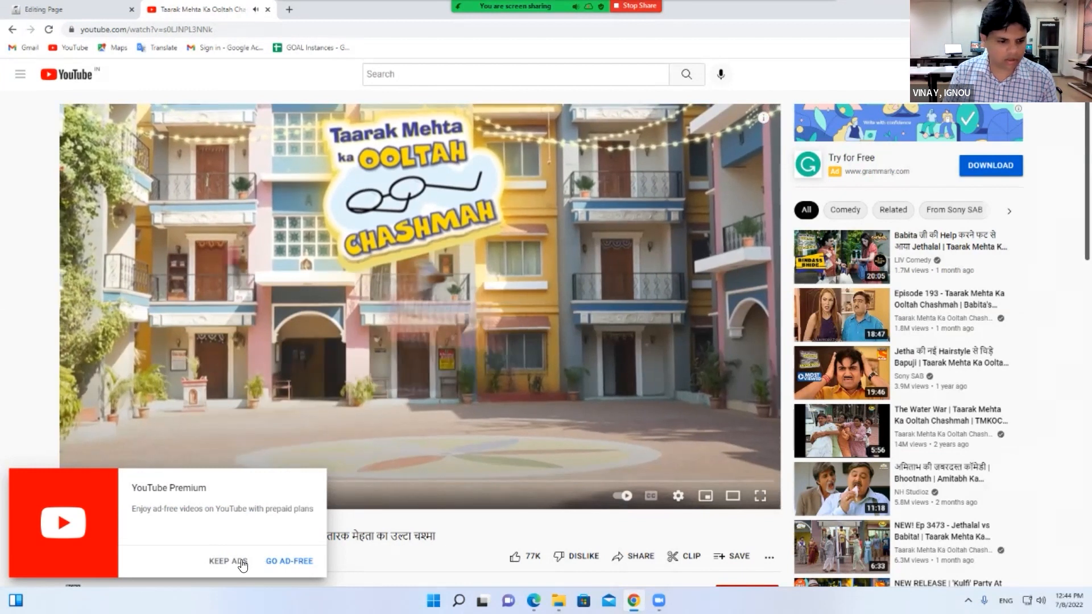
Select the video's iframe code from Share > Embed and go back to the Moodle tab
{"action": "scroll", "coordinate": [582, 374], "scroll_direction": "down", "scroll_amount": 4}
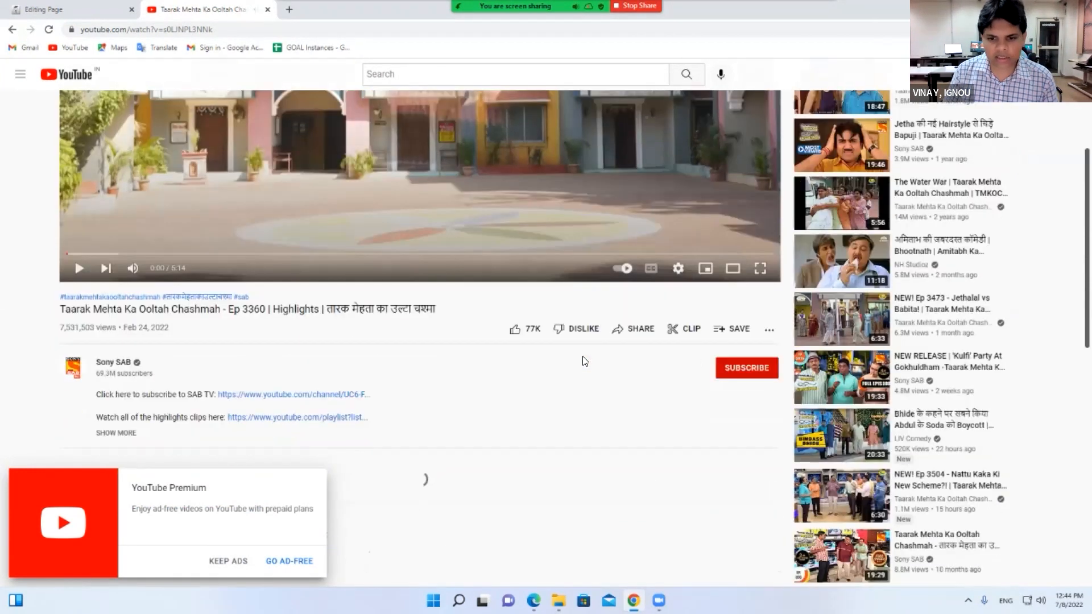
{"action": "scroll", "coordinate": [582, 373], "scroll_direction": "down", "scroll_amount": 1}
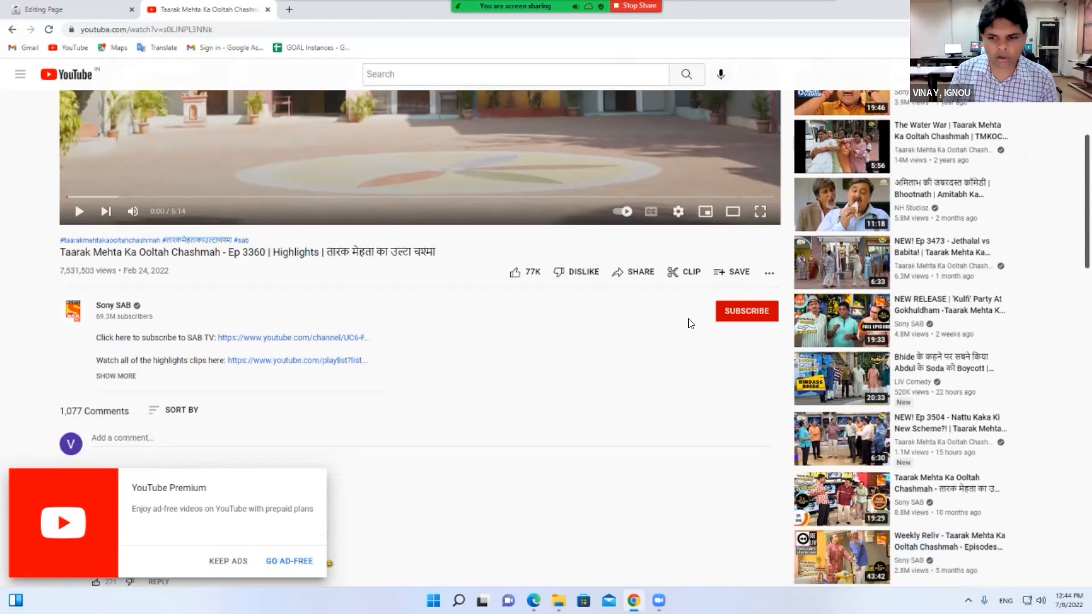
{"action": "left_click", "coordinate": [646, 278]}
{"action": "left_click", "coordinate": [432, 285]}
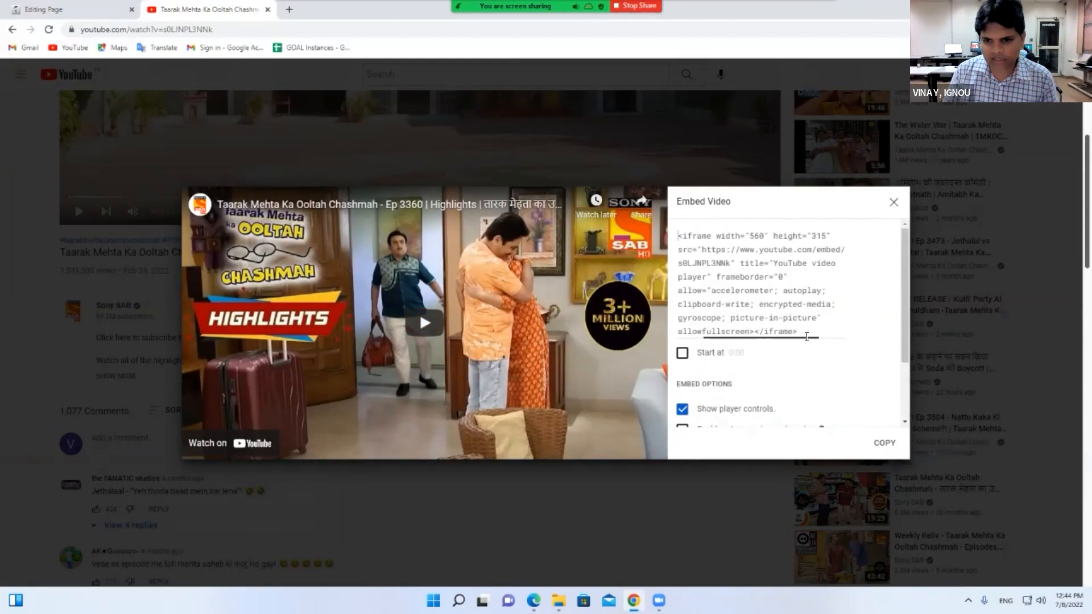
{"action": "left_click_drag", "start_coordinate": [678, 235], "coordinate": [827, 361]}
{"action": "key", "text": "ctrl+c"}
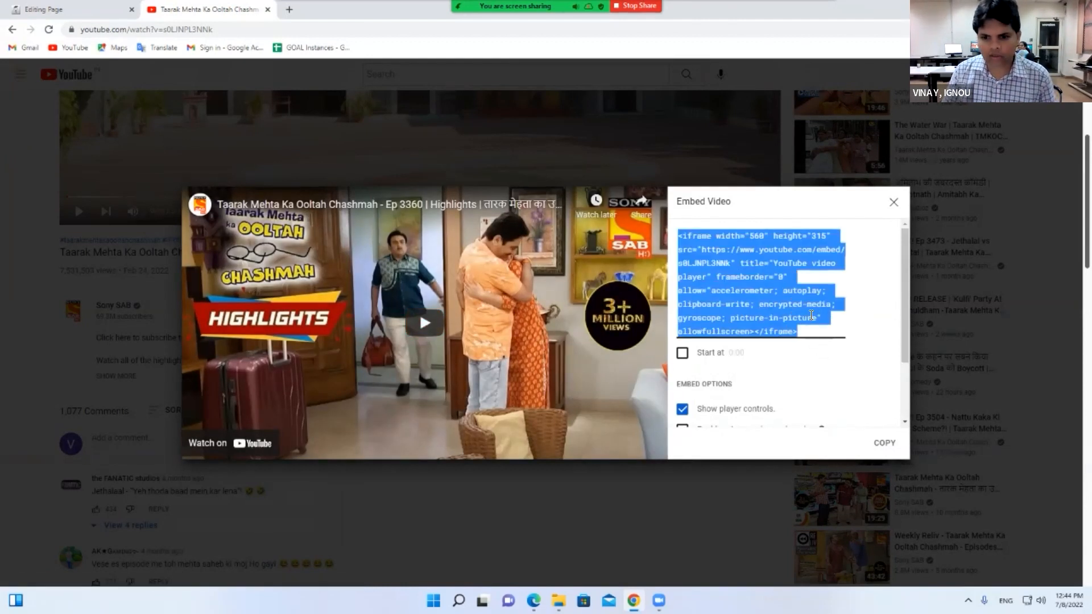
{"action": "left_click", "coordinate": [82, 8]}
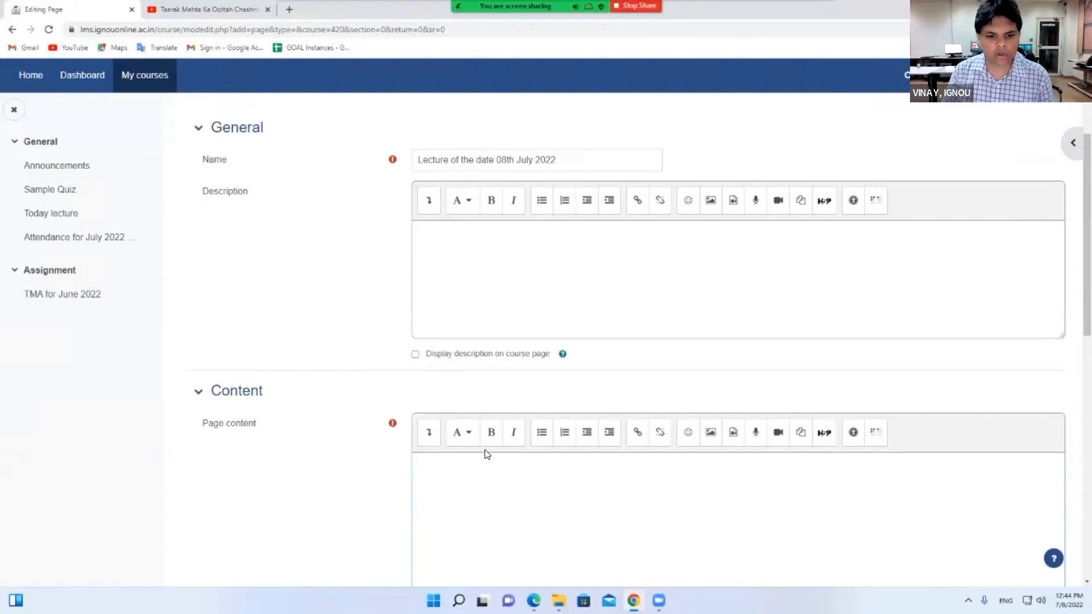
Paste the YouTube iframe embed code into the page content through HTML source view
{"action": "scroll", "coordinate": [428, 438], "scroll_direction": "down", "scroll_amount": 5}
{"action": "scroll", "coordinate": [433, 286], "scroll_direction": "up", "scroll_amount": 2}
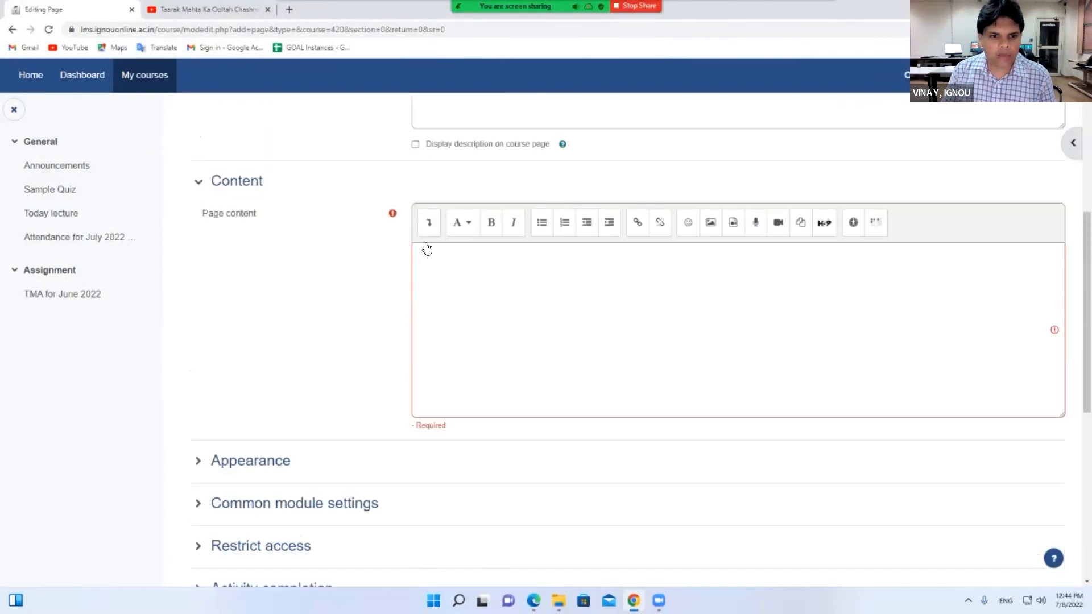
{"action": "left_click", "coordinate": [435, 237]}
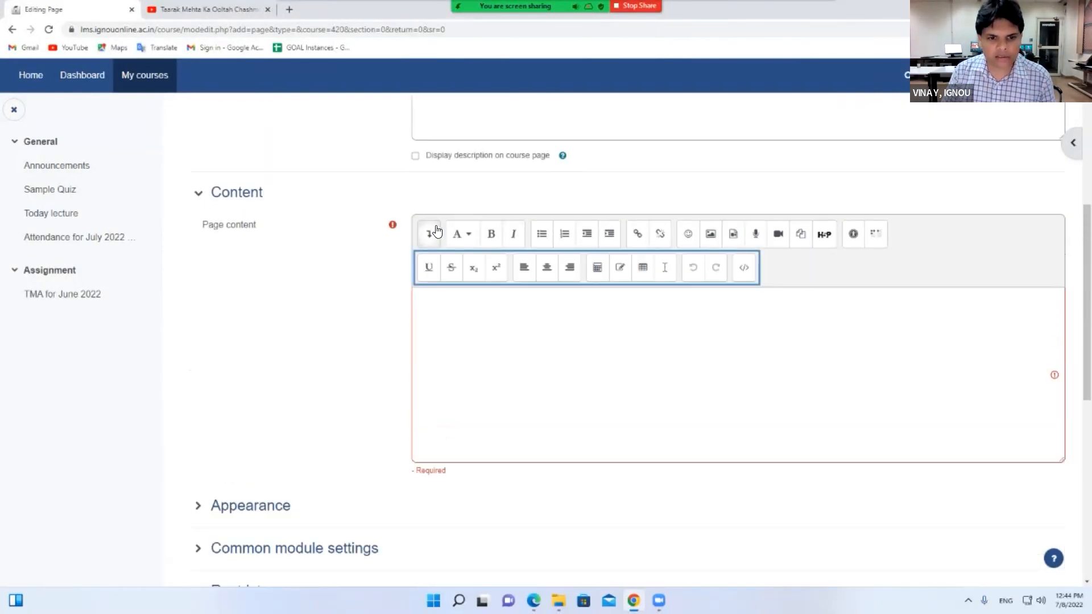
{"action": "left_click", "coordinate": [745, 270]}
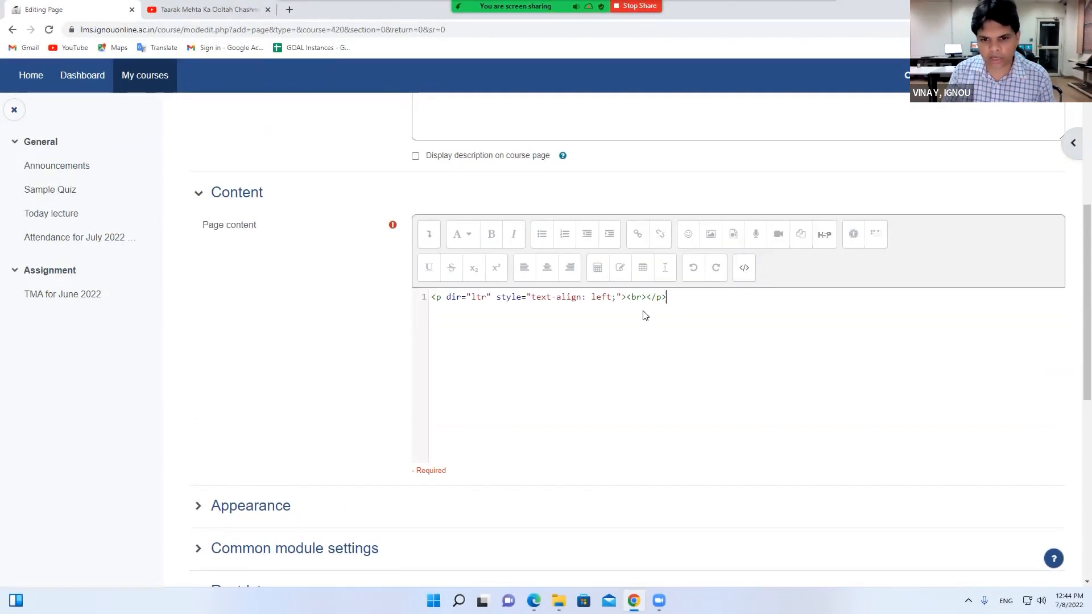
{"action": "left_click_drag", "start_coordinate": [627, 296], "coordinate": [643, 296]}
{"action": "key", "text": "Return"}
{"action": "key", "text": "Return"}
{"action": "key", "text": "ctrl+a"}
{"action": "key", "text": "ctrl+v"}
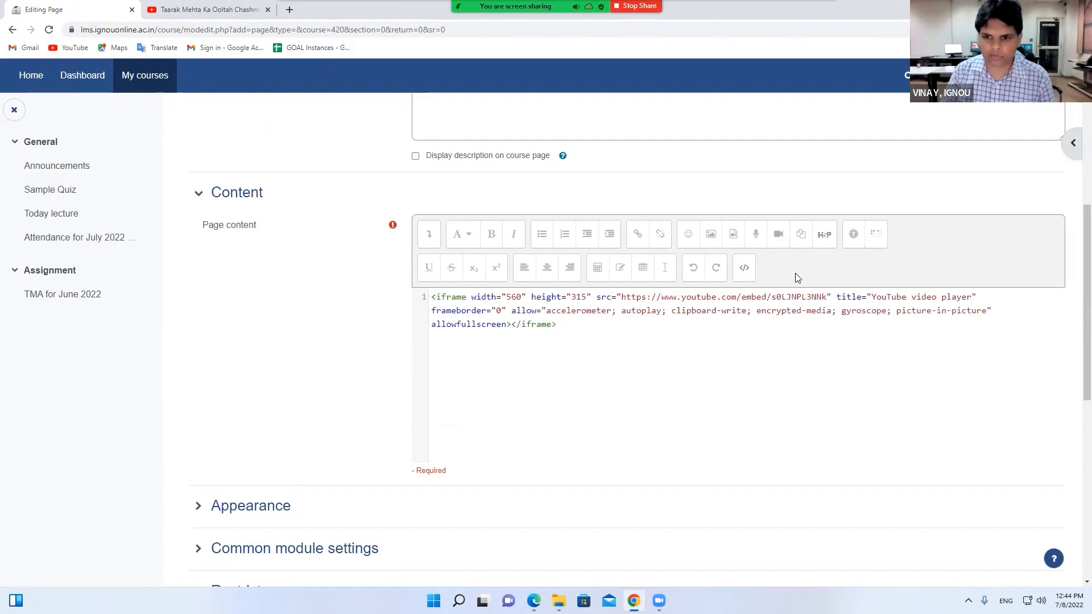
{"action": "left_click", "coordinate": [744, 267]}
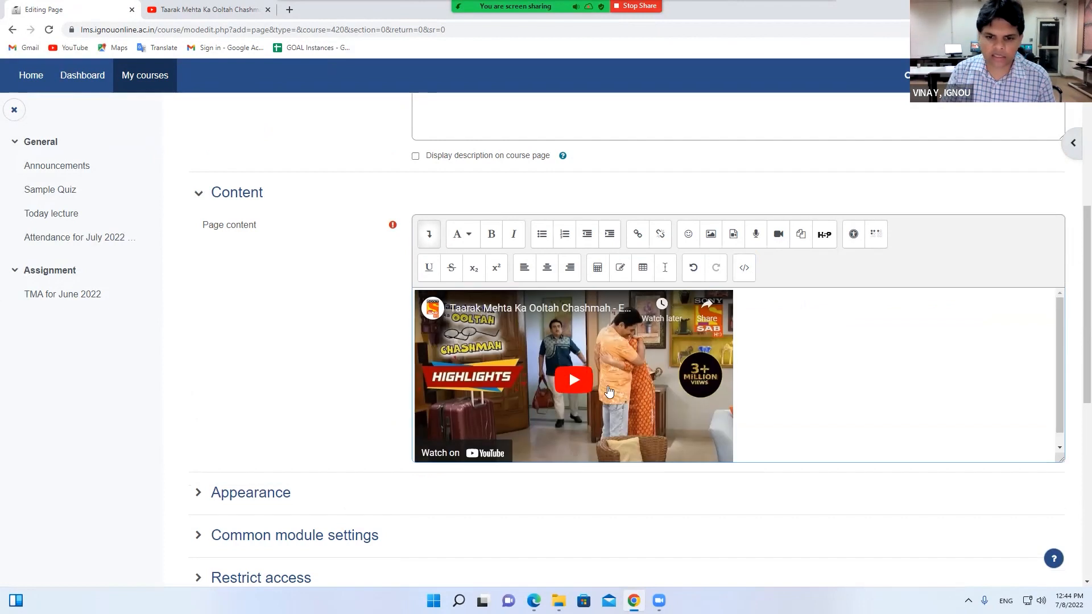
Save the lecture page and display it
{"action": "scroll", "coordinate": [622, 393], "scroll_direction": "down", "scroll_amount": 1}
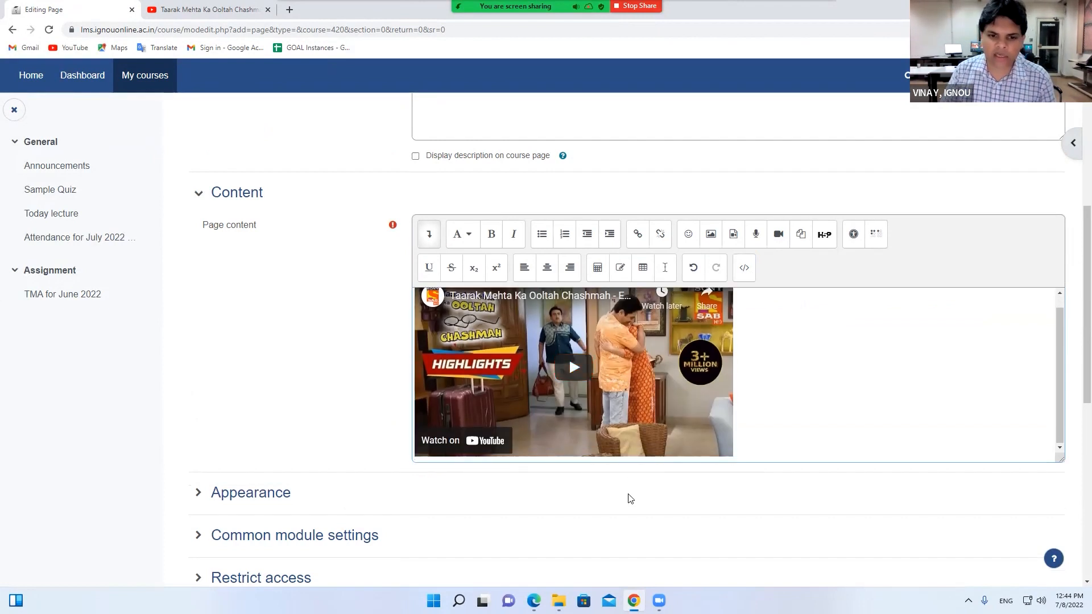
{"action": "scroll", "coordinate": [629, 499], "scroll_direction": "down", "scroll_amount": 3}
{"action": "scroll", "coordinate": [630, 500], "scroll_direction": "down", "scroll_amount": 1}
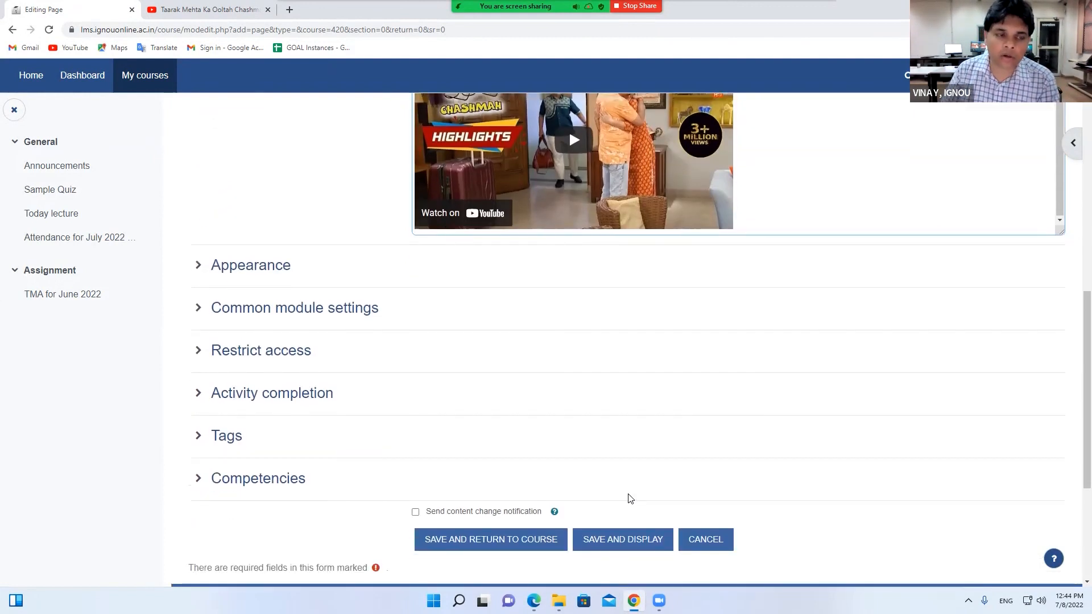
{"action": "scroll", "coordinate": [629, 499], "scroll_direction": "up", "scroll_amount": 1}
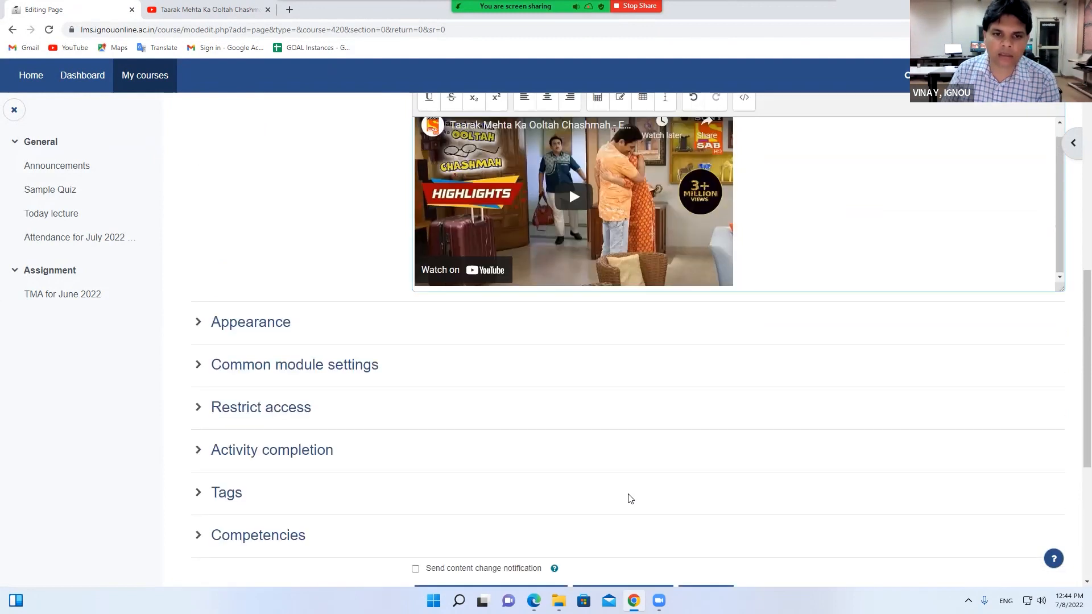
{"action": "scroll", "coordinate": [629, 513], "scroll_direction": "down", "scroll_amount": 3}
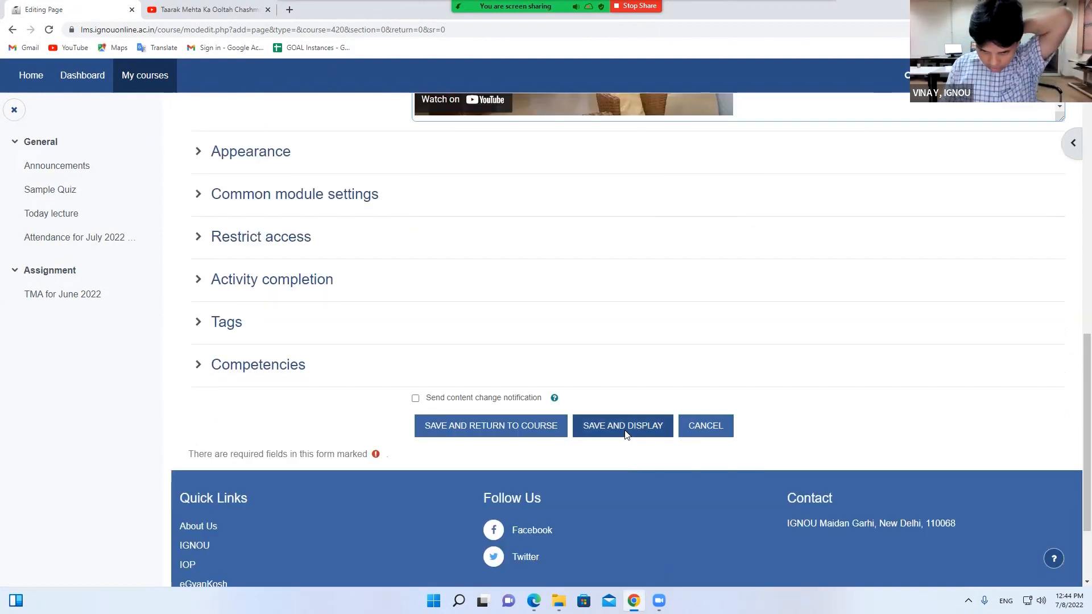
{"action": "left_click", "coordinate": [624, 428]}
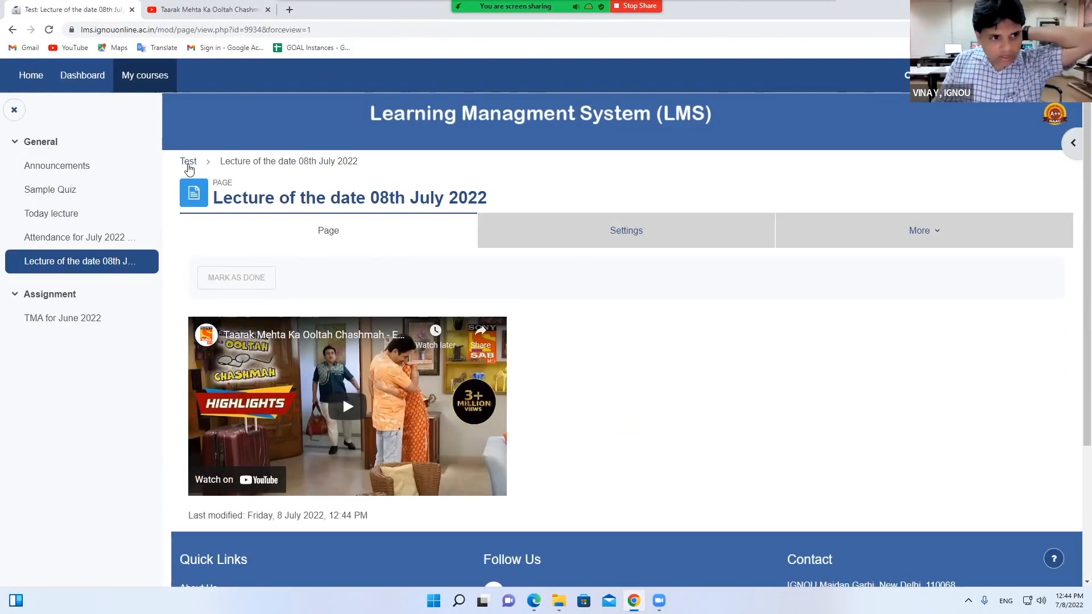
View the new 'Lecture of the date 08th July 2022' page from Demo Course, then return
{"action": "left_click", "coordinate": [188, 161]}
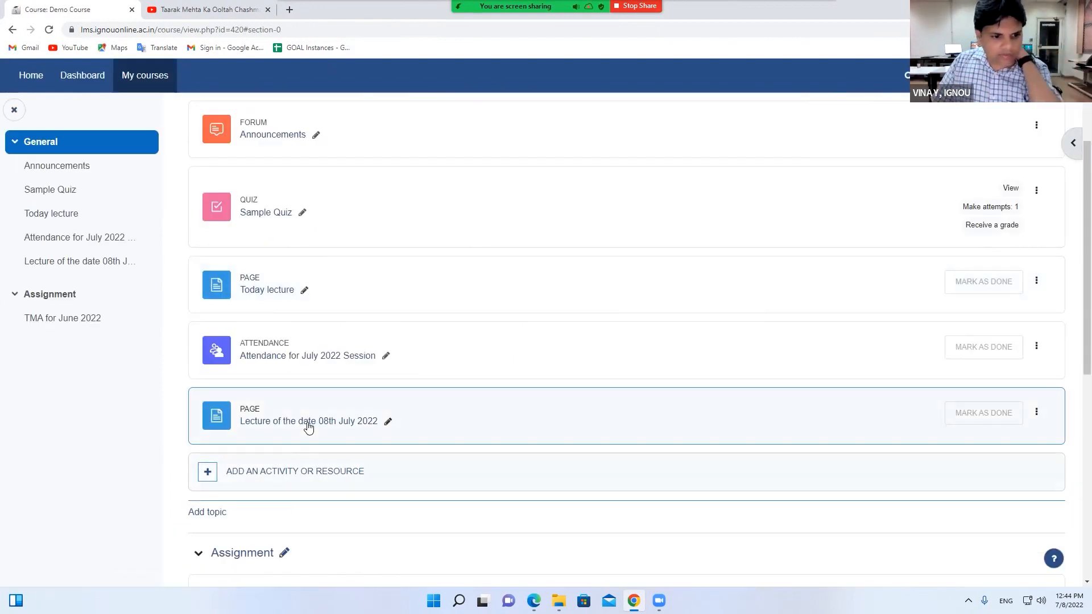
{"action": "left_click", "coordinate": [308, 421]}
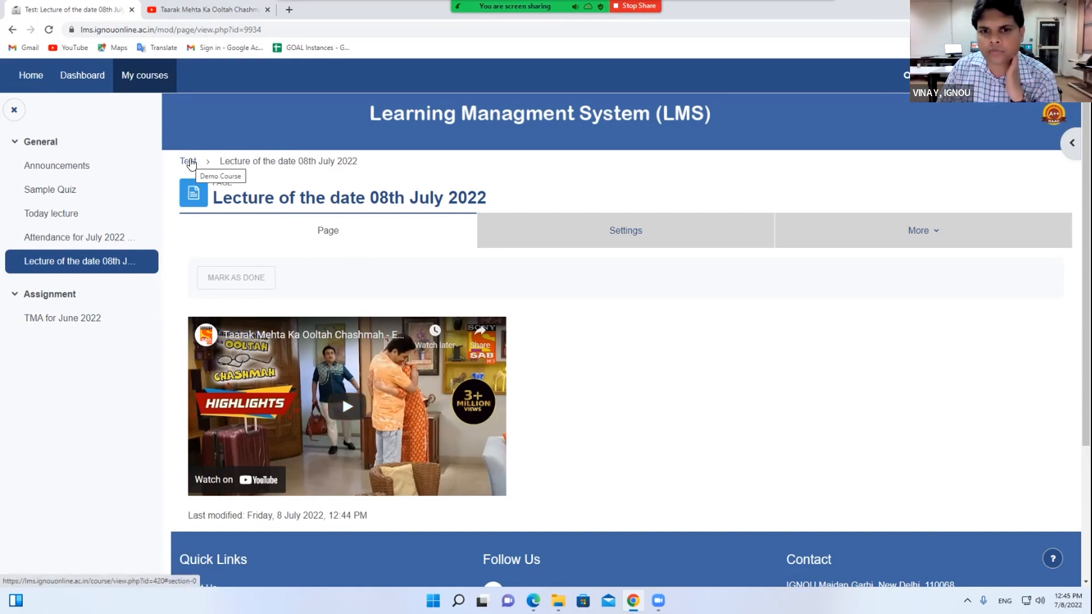
{"action": "left_click", "coordinate": [191, 164]}
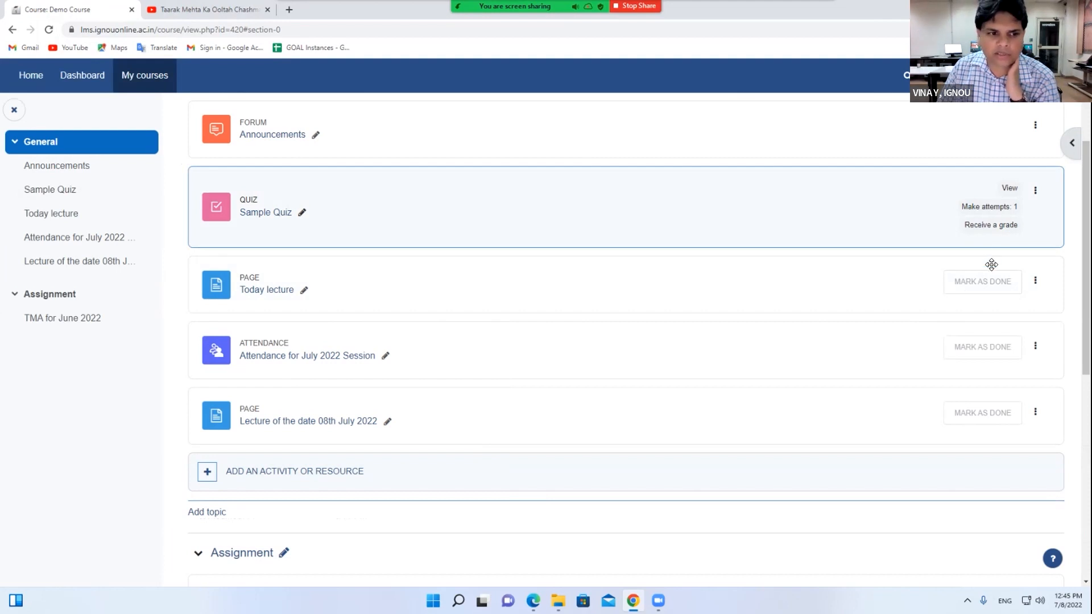
Open the Attendance for July 2022 Session activity, return, and show Sample Quiz's actions
{"action": "left_click", "coordinate": [277, 356]}
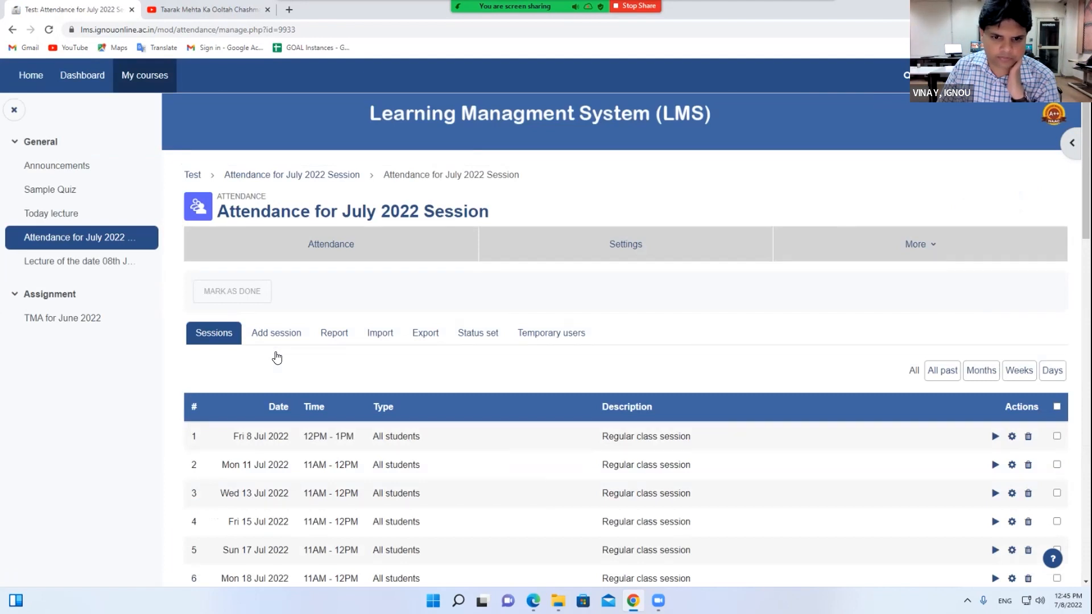
{"action": "left_click", "coordinate": [192, 175]}
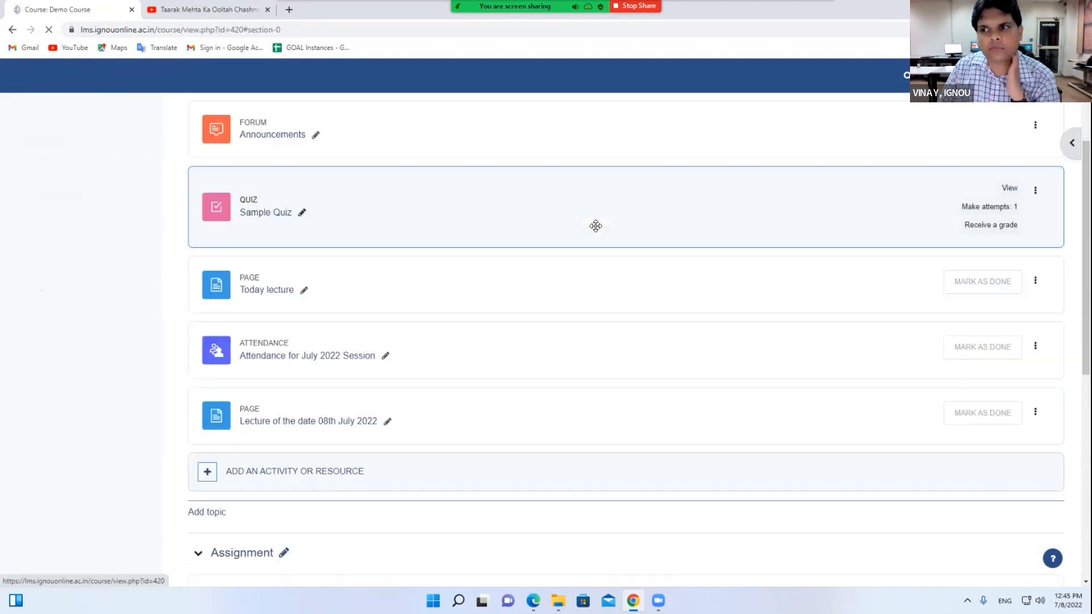
{"action": "left_click", "coordinate": [1038, 192]}
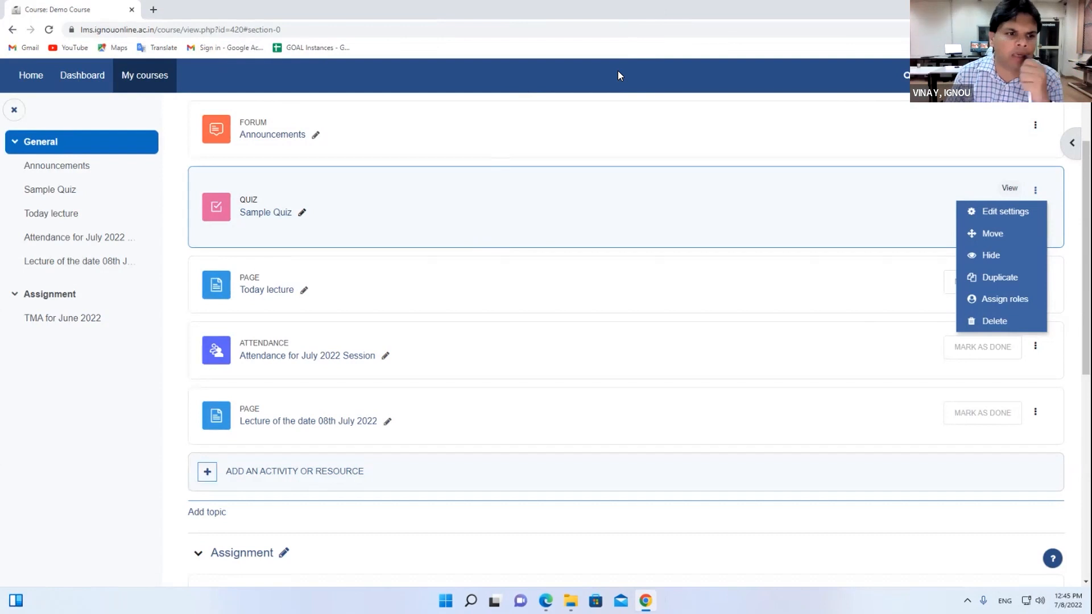
Browse the activity and resource chooser, close it, and go to the Dashboard
{"action": "left_click", "coordinate": [279, 478]}
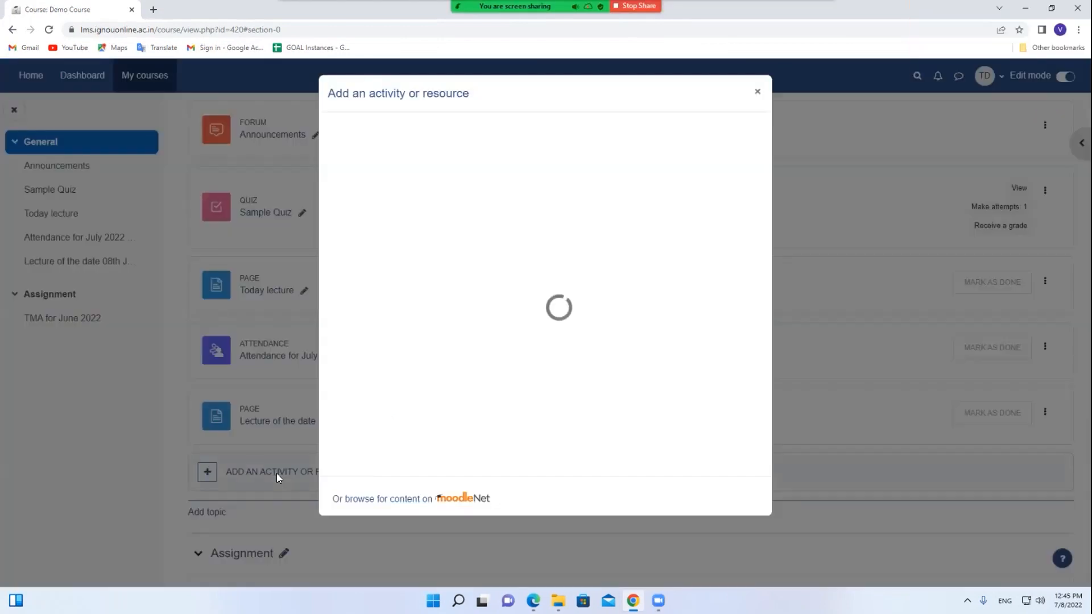
{"action": "scroll", "coordinate": [405, 410], "scroll_direction": "down", "scroll_amount": 1}
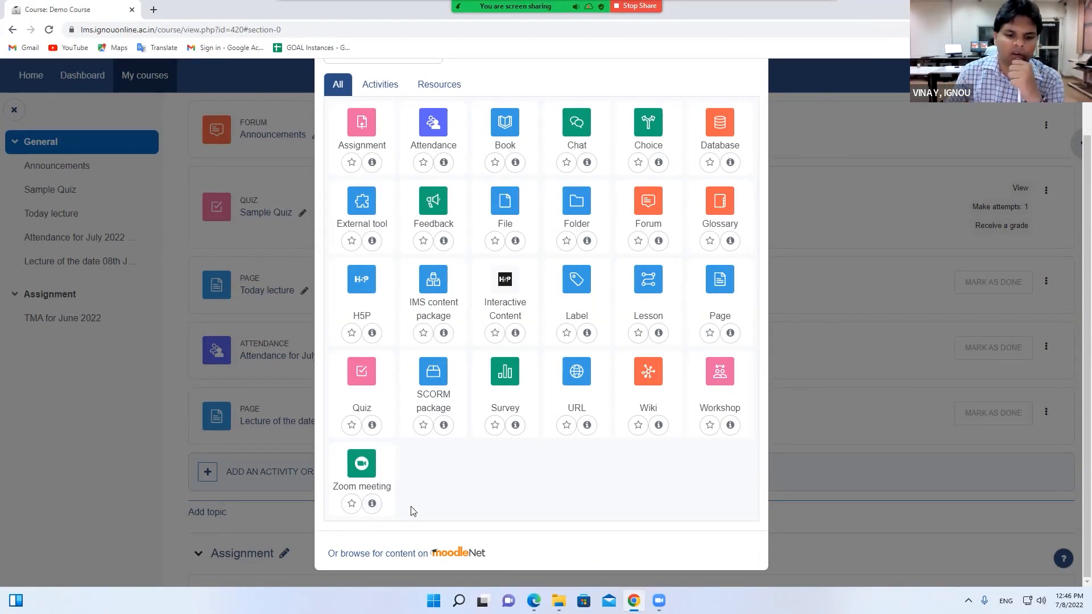
{"action": "scroll", "coordinate": [413, 511], "scroll_direction": "up", "scroll_amount": 3}
{"action": "left_click", "coordinate": [750, 94]}
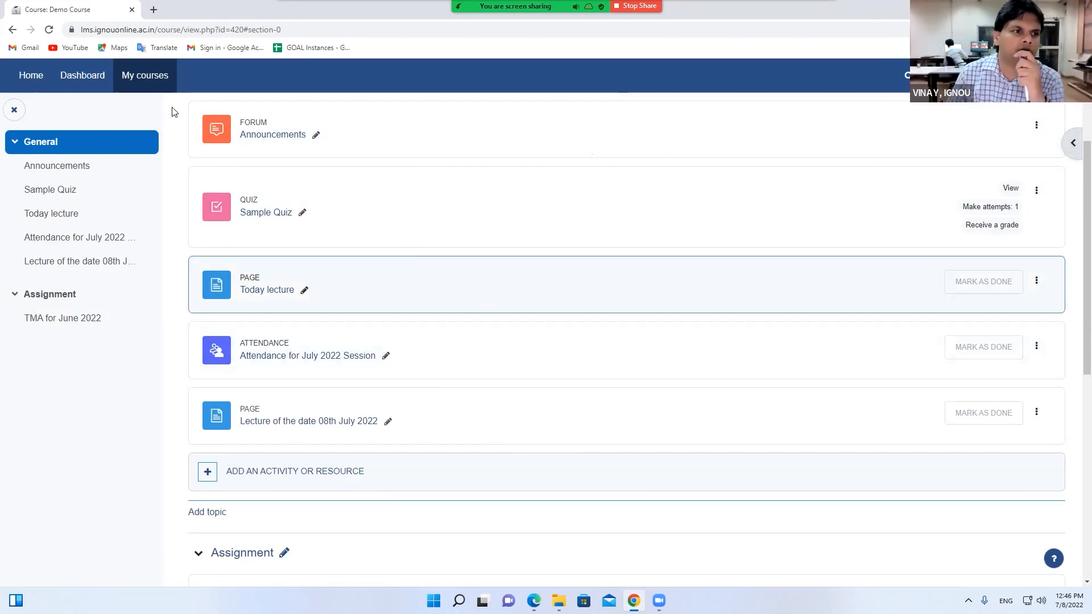
{"action": "left_click", "coordinate": [84, 77]}
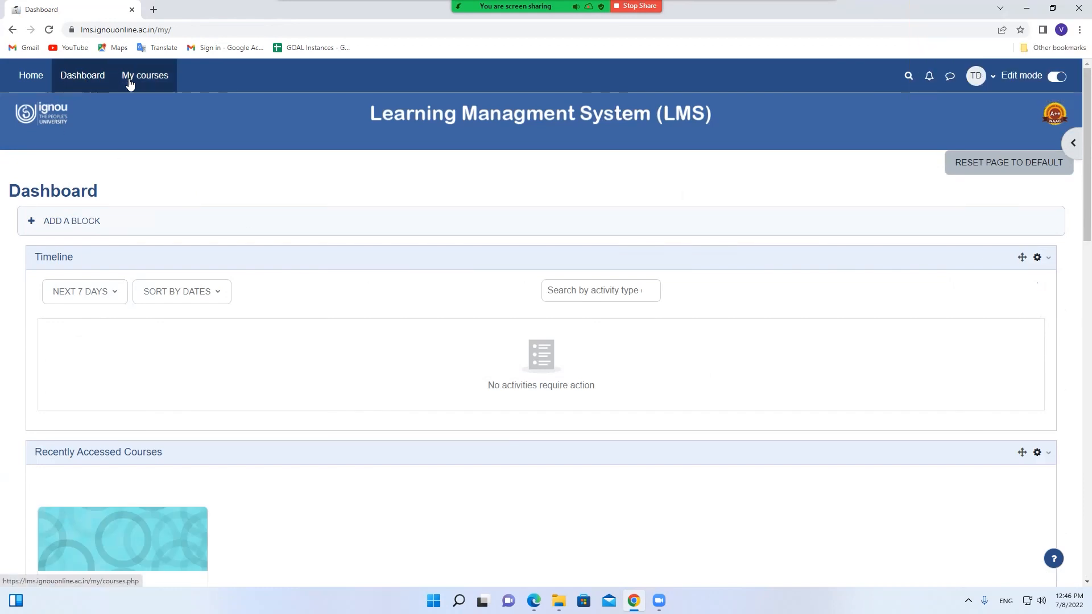
Open the Dashboard blocks drawer with Private Files, Learning Plans, Online Users and Latest Badges
{"action": "left_click", "coordinate": [1072, 143]}
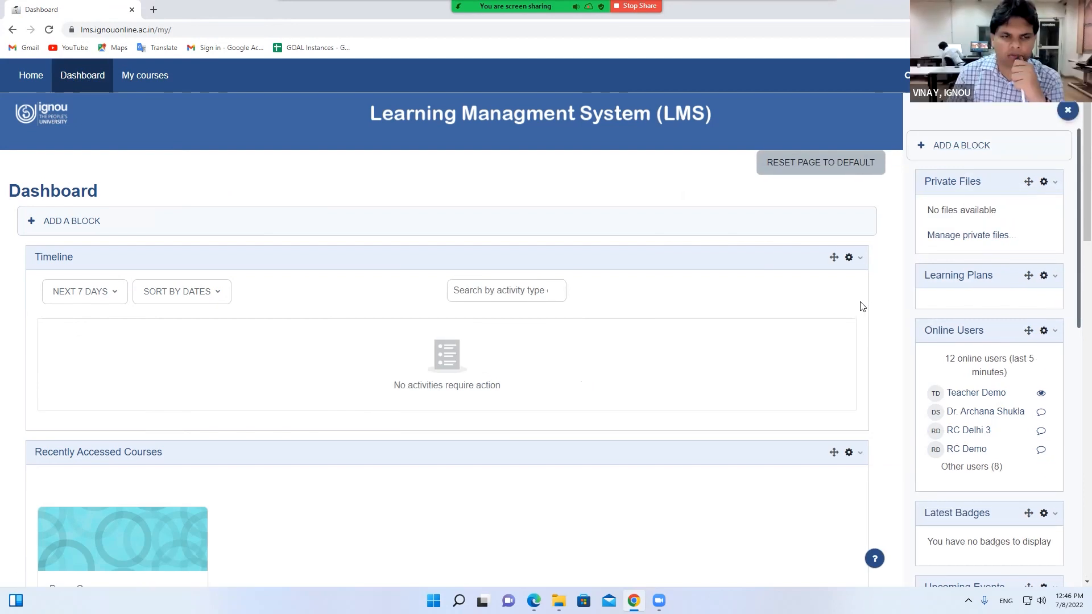
{"action": "scroll", "coordinate": [861, 306], "scroll_direction": "down", "scroll_amount": 1}
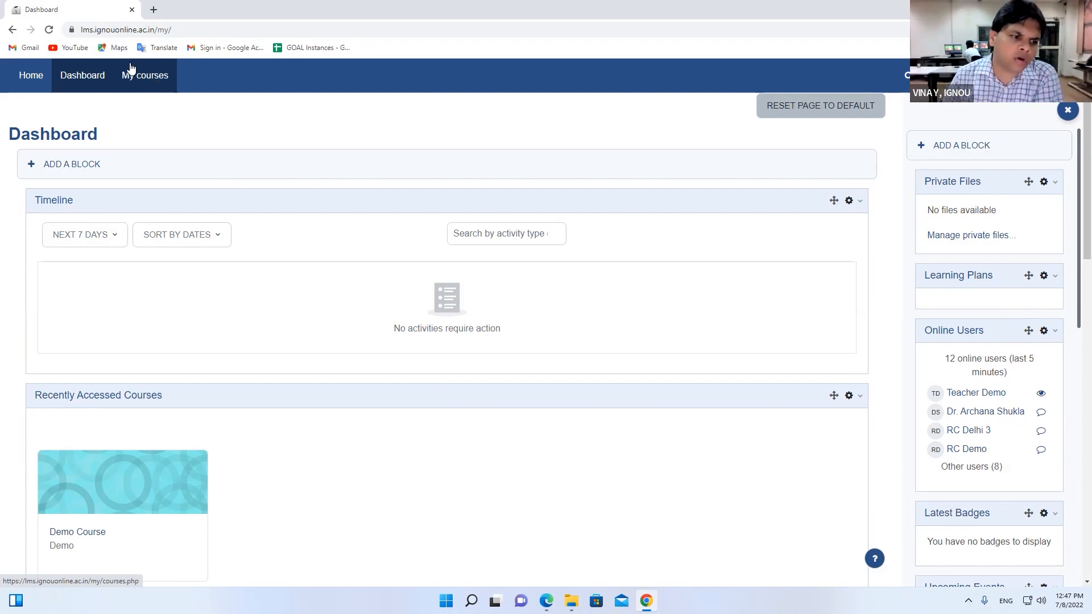
In Demo Course, read the URL resource's description in the activity chooser
{"action": "left_click", "coordinate": [82, 538]}
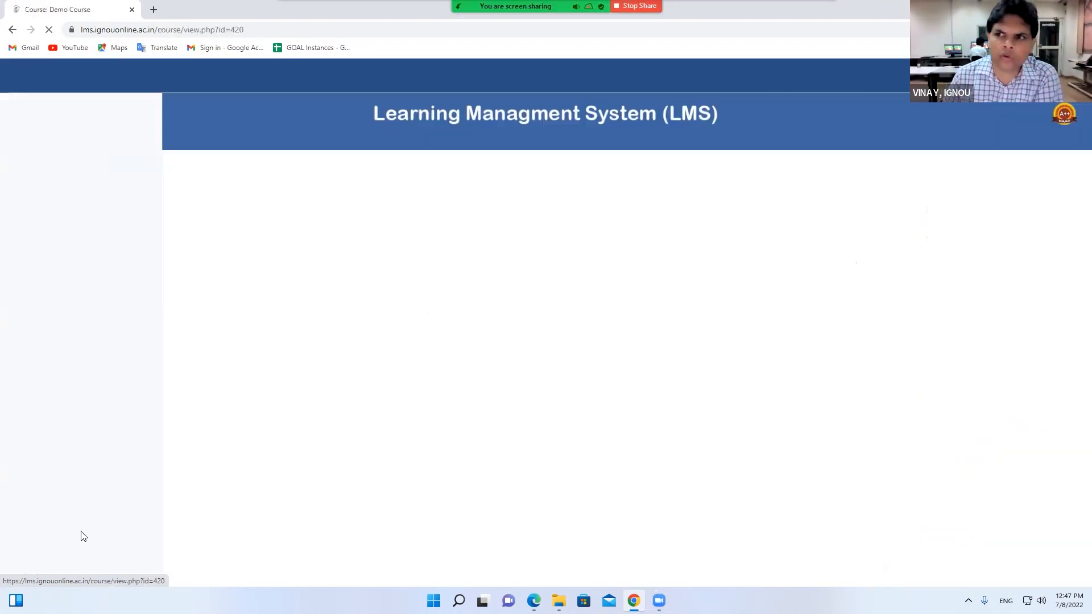
{"action": "scroll", "coordinate": [430, 353], "scroll_direction": "down", "scroll_amount": 5}
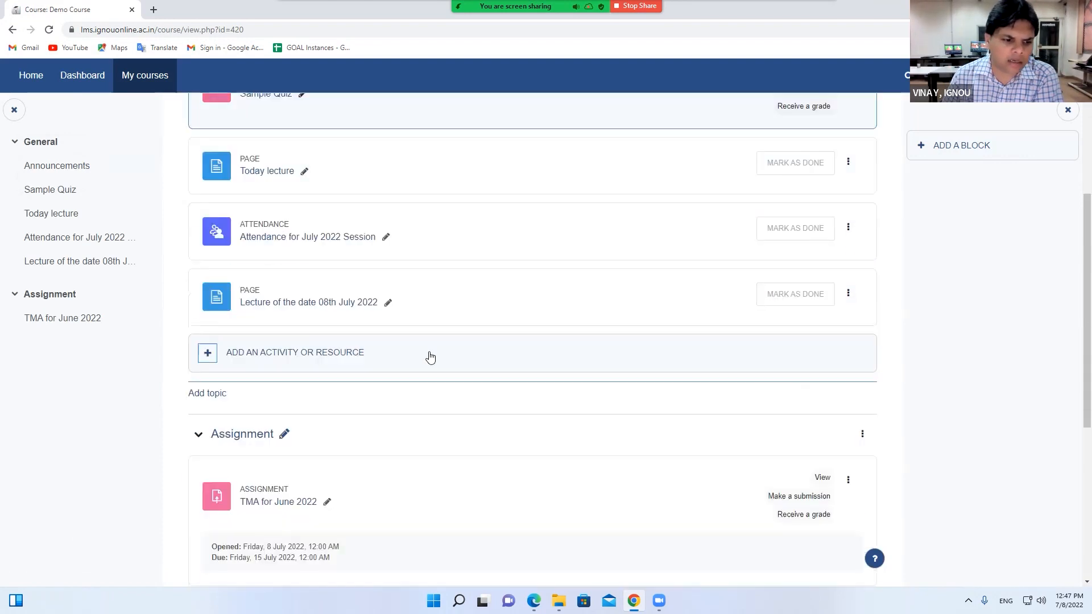
{"action": "left_click", "coordinate": [257, 354]}
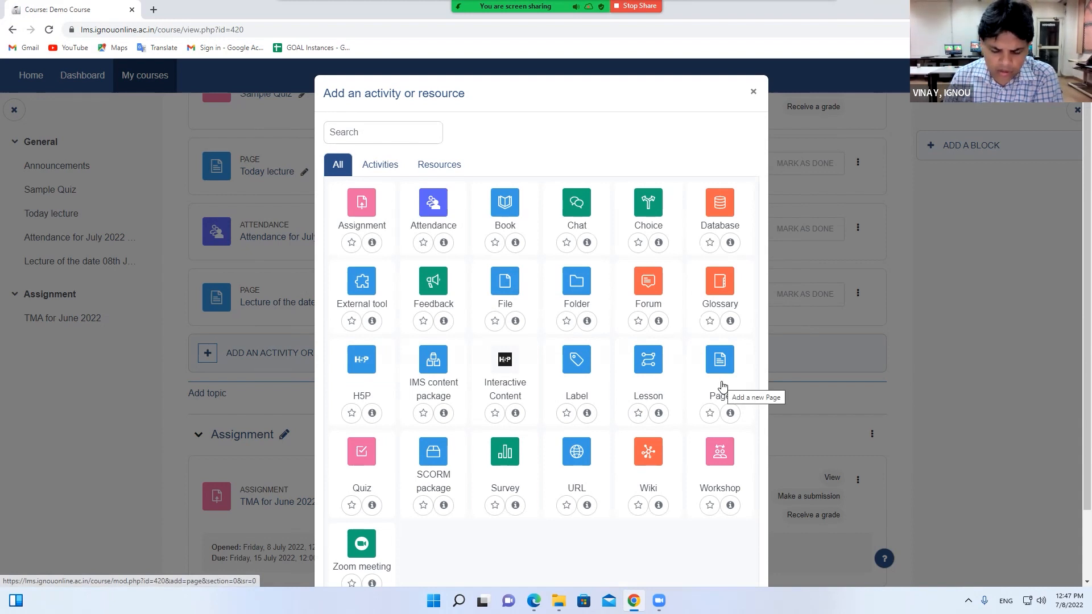
{"action": "left_click", "coordinate": [587, 506]}
{"action": "mouse_move", "coordinate": [337, 164]}
{"action": "left_mouse_down"}
{"action": "mouse_move", "coordinate": [549, 267]}
{"action": "mouse_move", "coordinate": [741, 279]}
{"action": "mouse_move", "coordinate": [334, 168]}
{"action": "left_mouse_up"}
{"action": "left_click", "coordinate": [734, 281]}
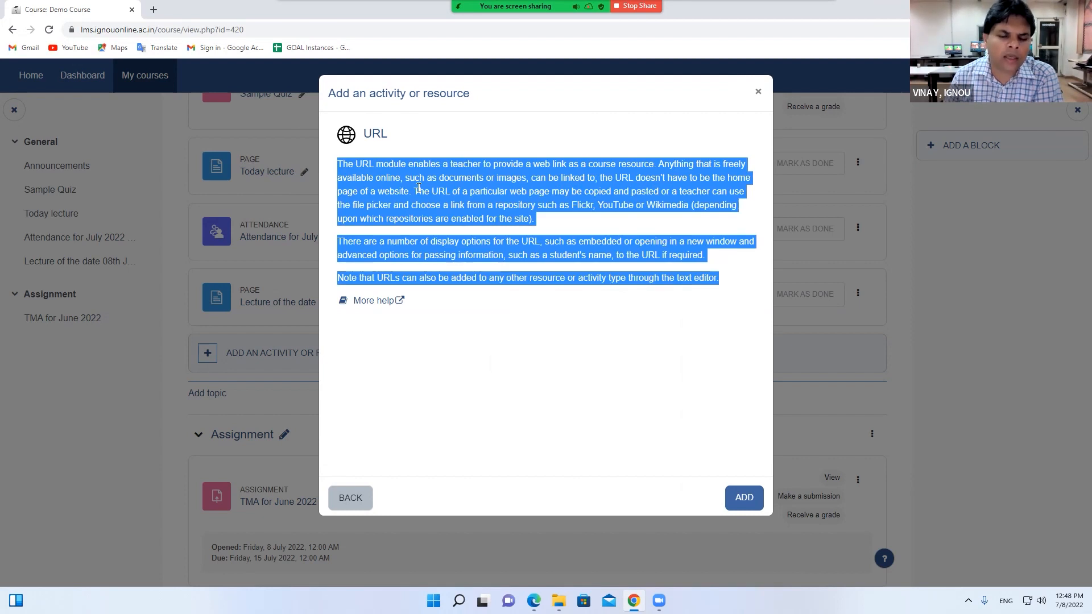
{"action": "left_click", "coordinate": [760, 93]}
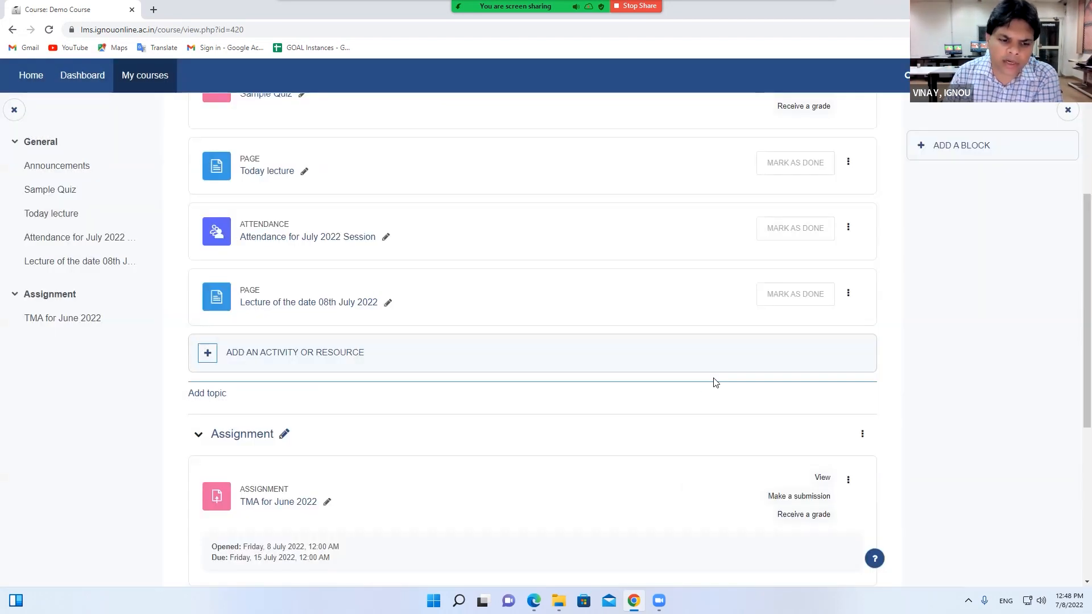
Reopen the chooser, list only the Resources types, then close it
{"action": "left_click", "coordinate": [357, 353]}
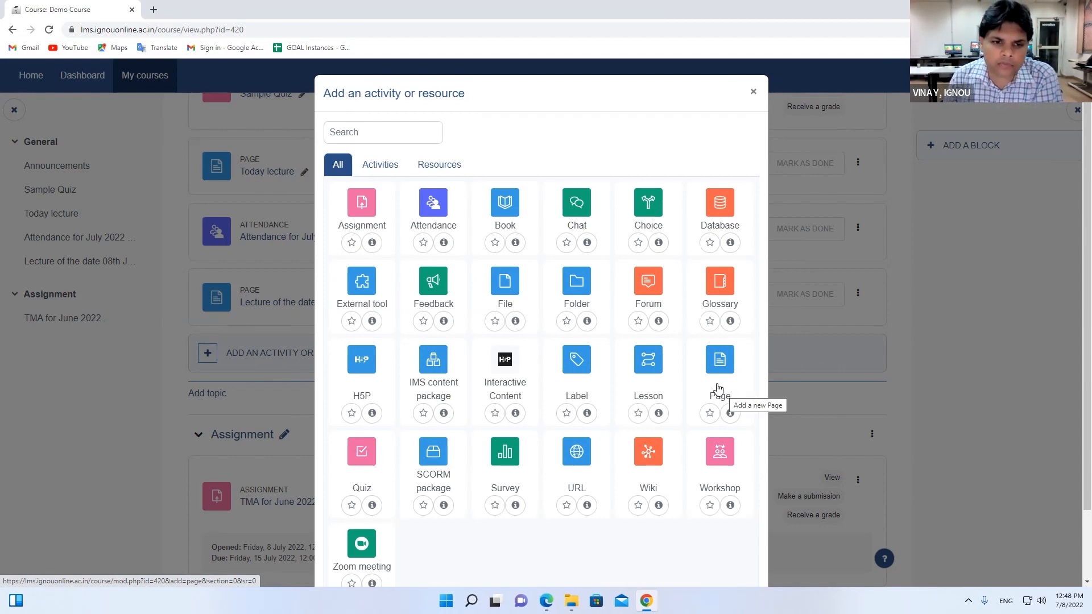
{"action": "left_click", "coordinate": [455, 171]}
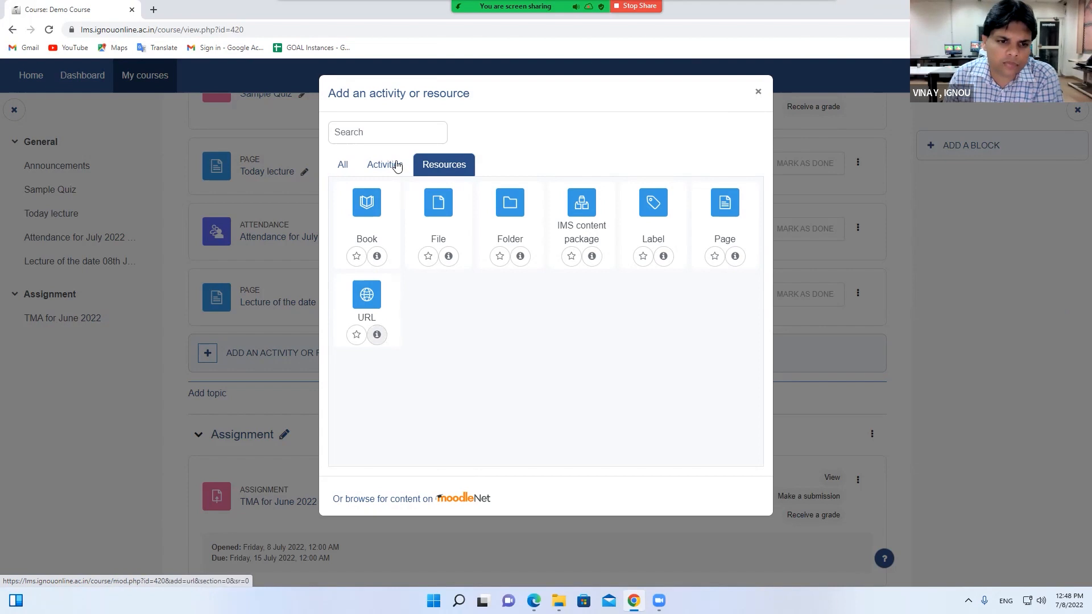
{"action": "left_click", "coordinate": [759, 94]}
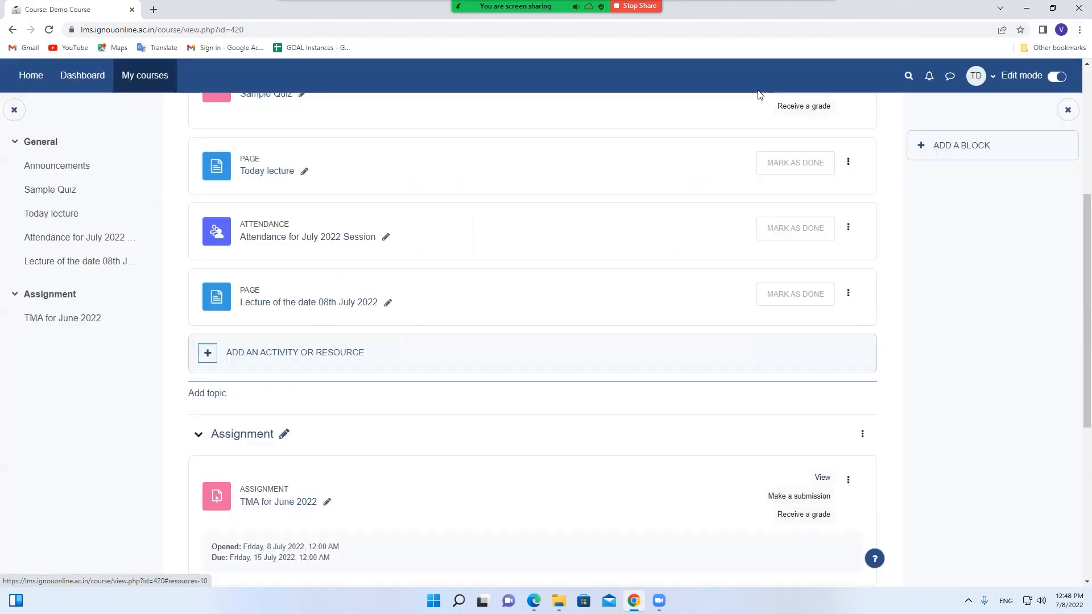
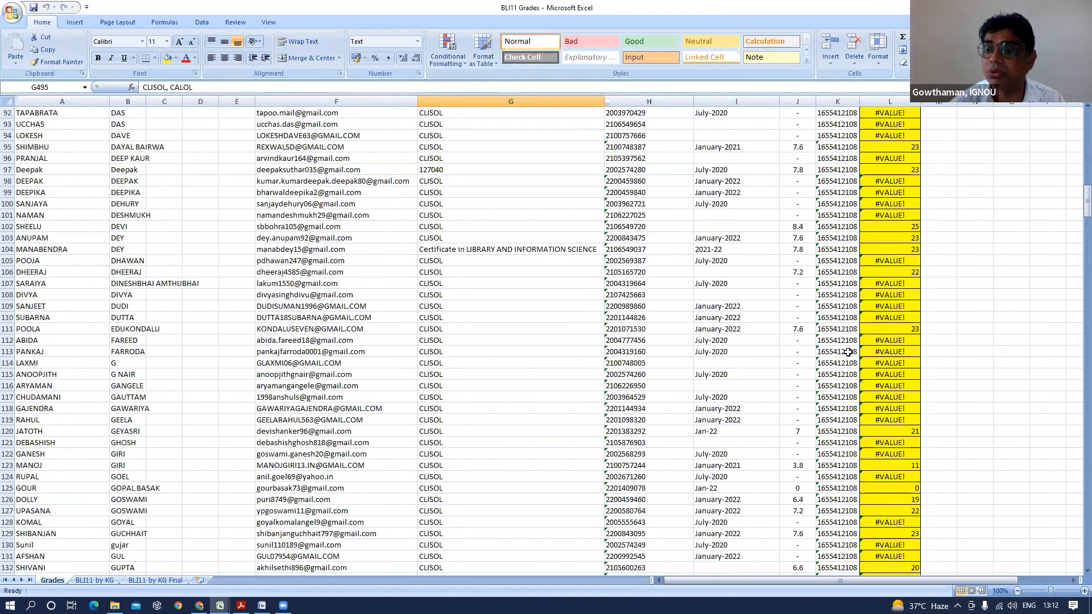
{"action": "scroll", "coordinate": [852, 357], "scroll_direction": "up", "scroll_amount": 20}
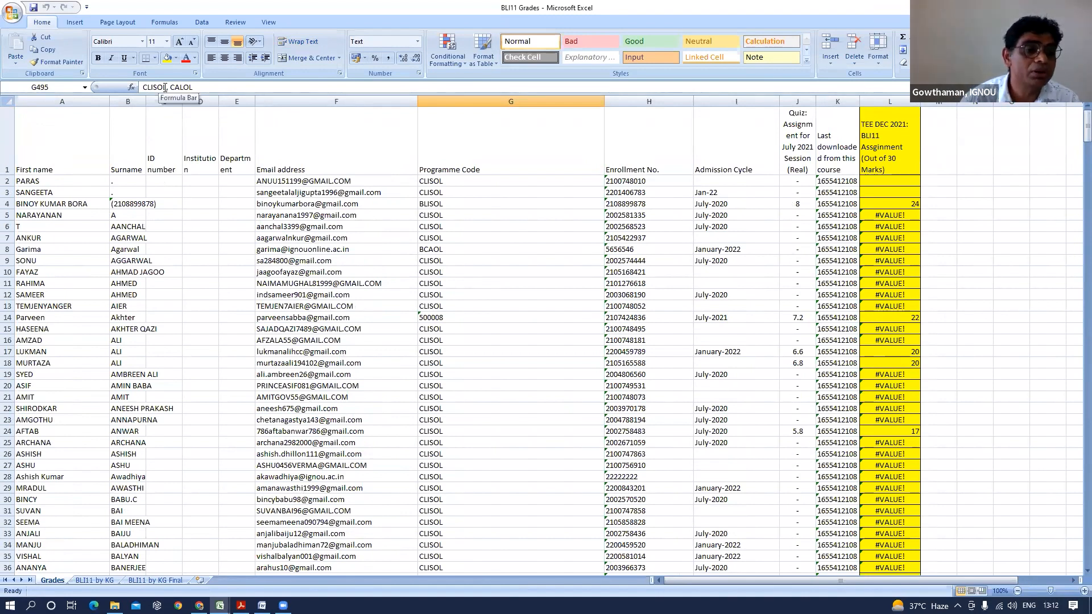
{"action": "left_click", "coordinate": [165, 87]}
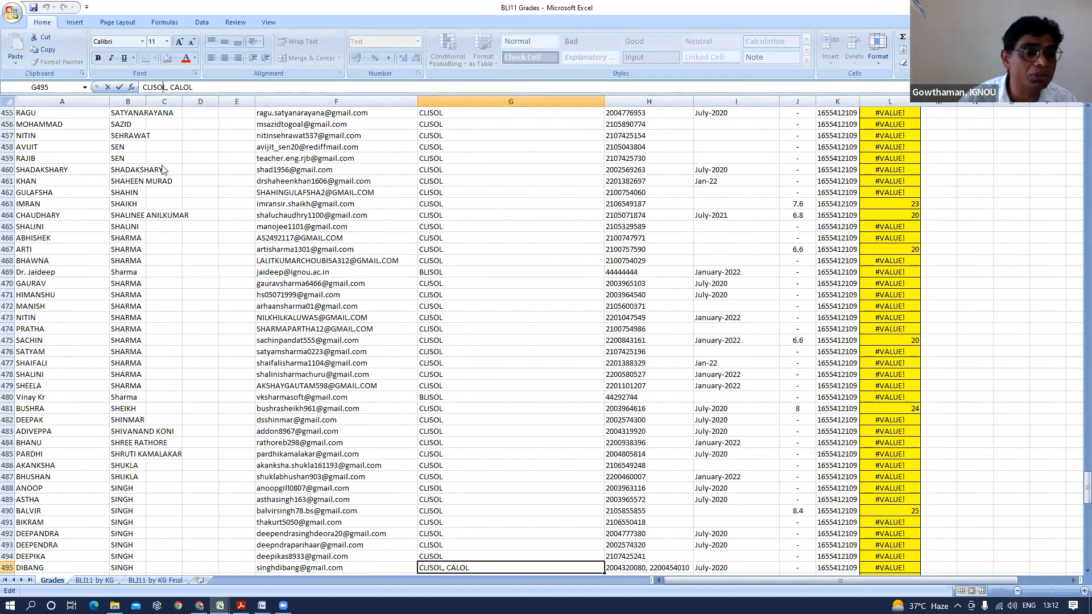
{"action": "scroll", "coordinate": [143, 128], "scroll_direction": "up", "scroll_amount": 4}
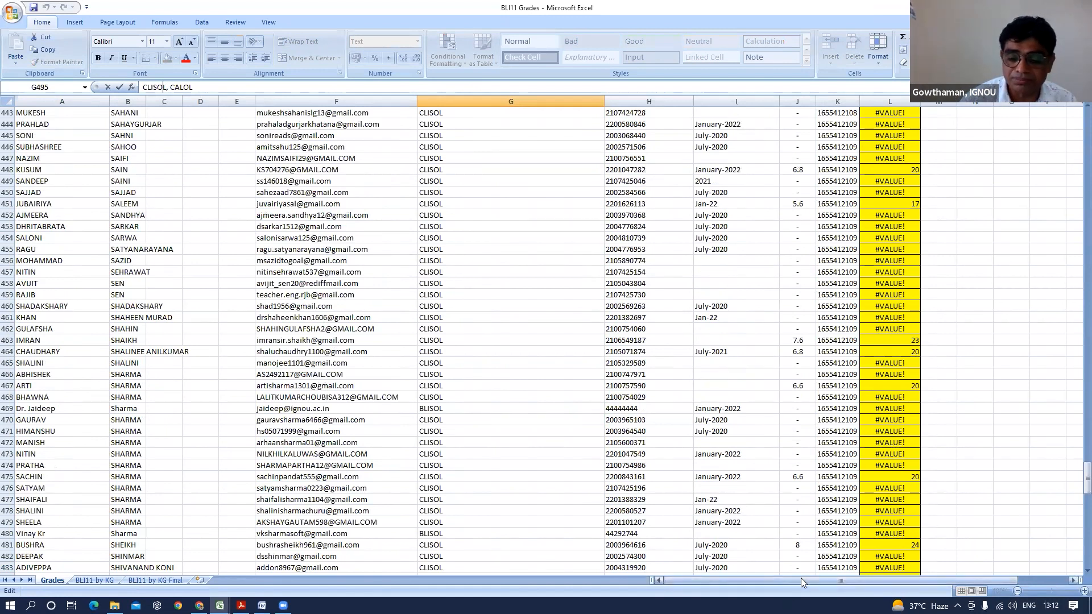
{"action": "left_click", "coordinate": [131, 204]}
{"action": "left_click", "coordinate": [56, 204]}
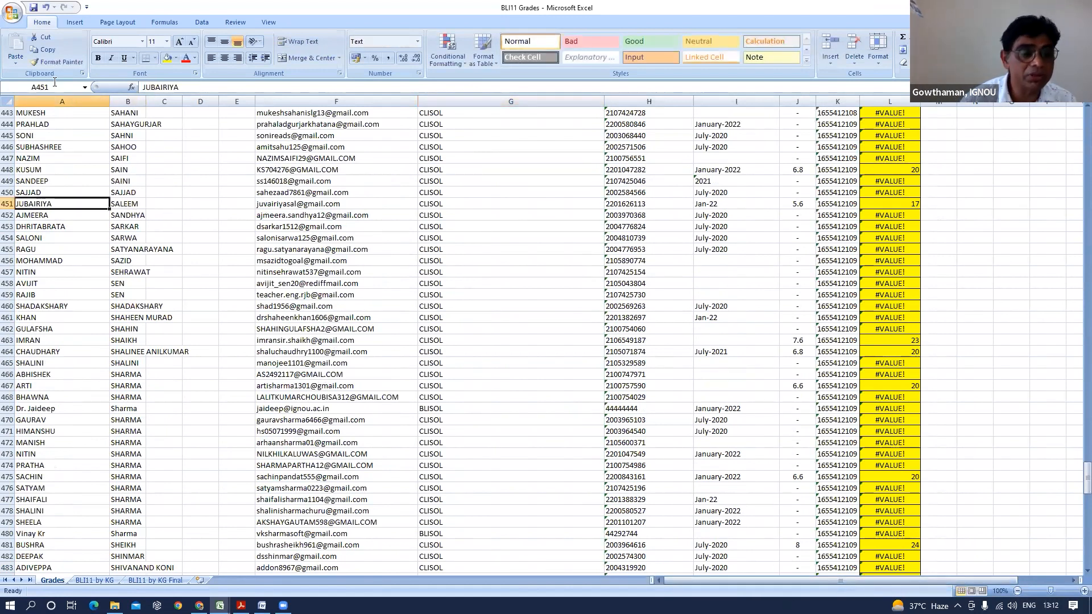
{"action": "key", "text": "Up"}
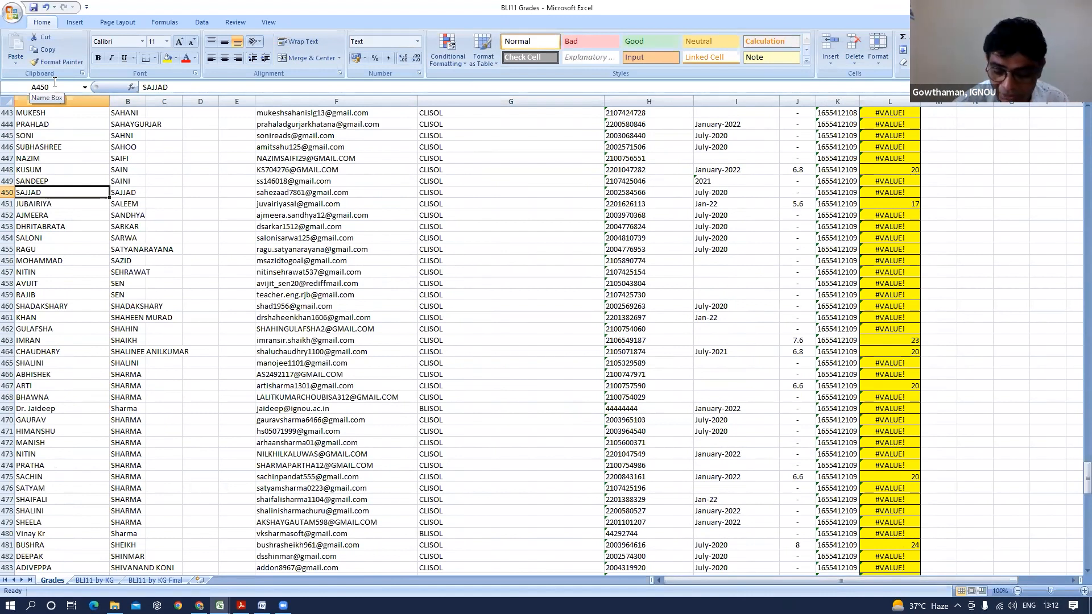
{"action": "key", "text": "ctrl+Home"}
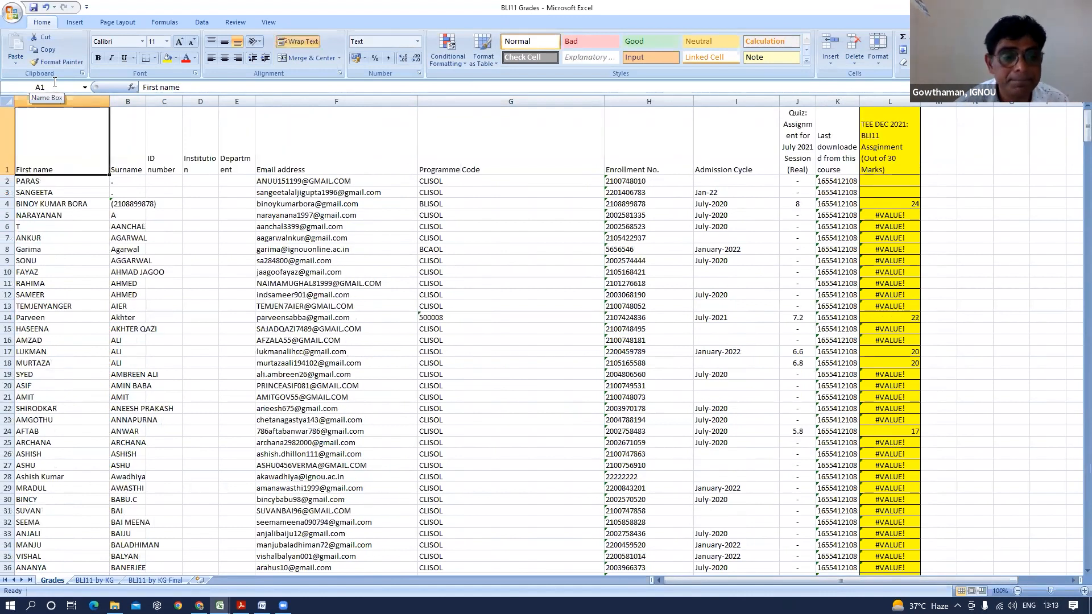
{"action": "left_click", "coordinate": [9, 127]}
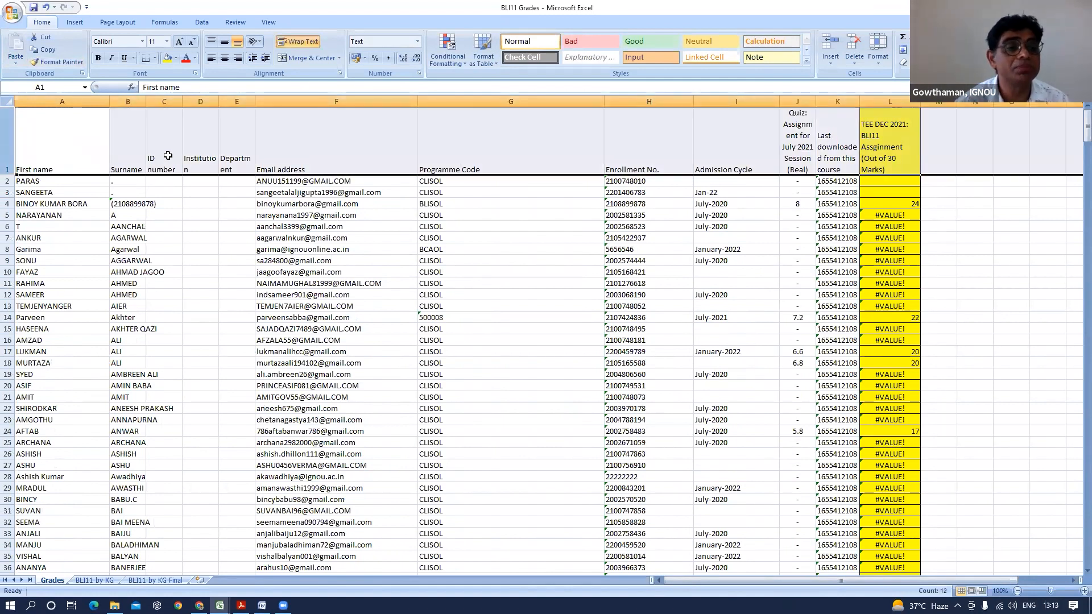
{"action": "left_click_drag", "start_coordinate": [1050, 591], "coordinate": [1056, 592]}
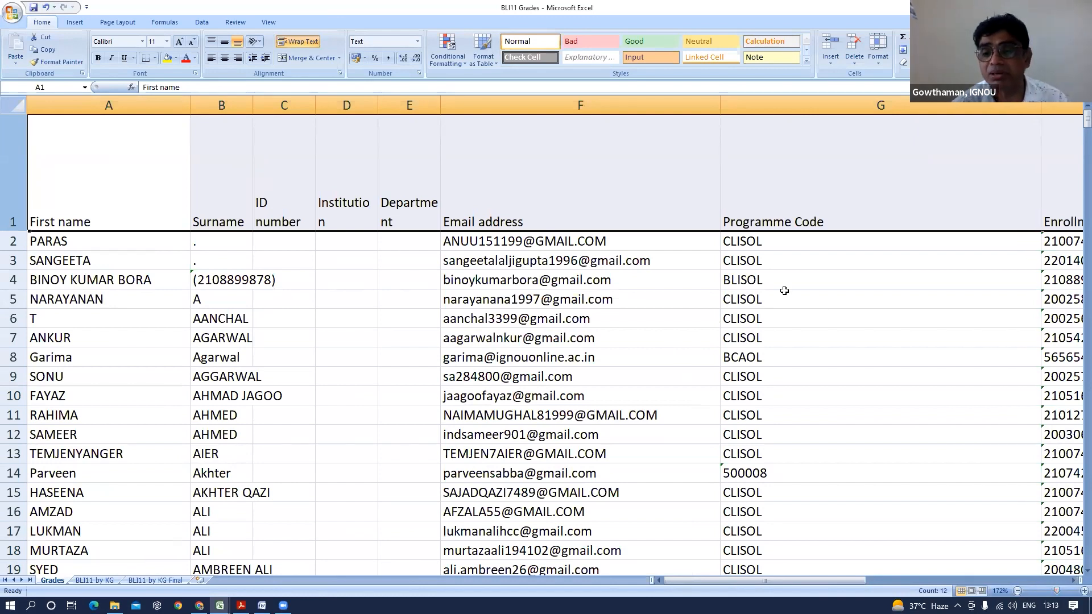
{"action": "left_click", "coordinate": [755, 224]}
{"action": "left_click", "coordinate": [751, 301]}
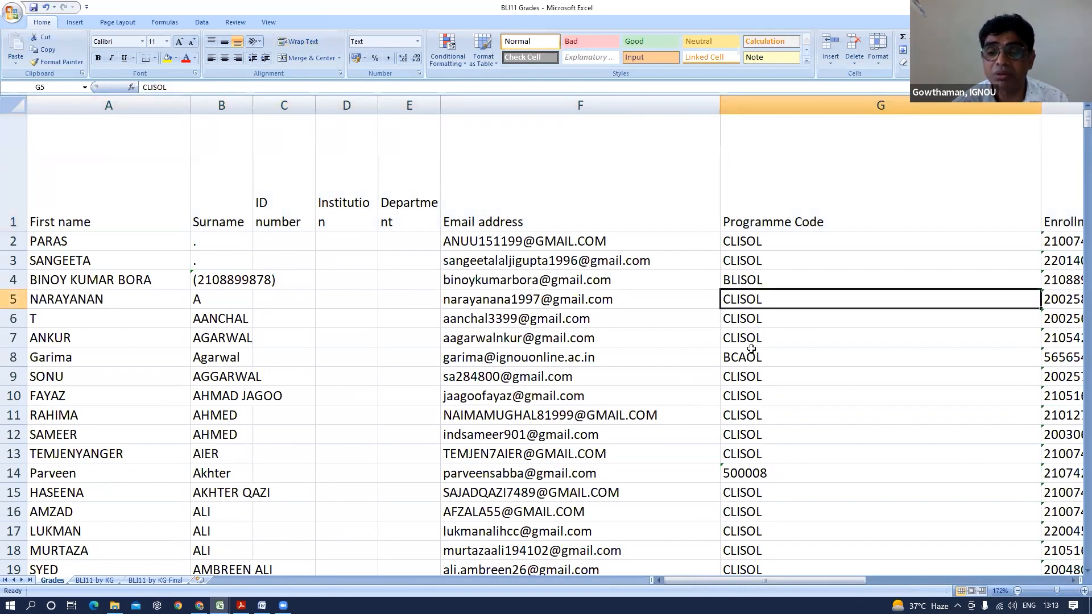
{"action": "left_click", "coordinate": [744, 243]}
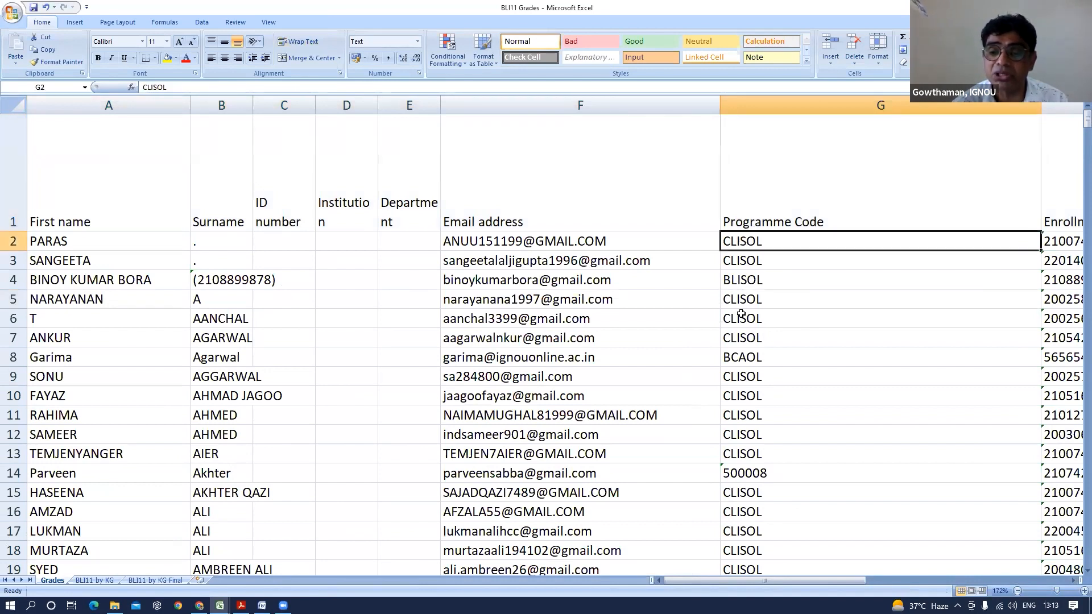
{"action": "left_click", "coordinate": [747, 357]}
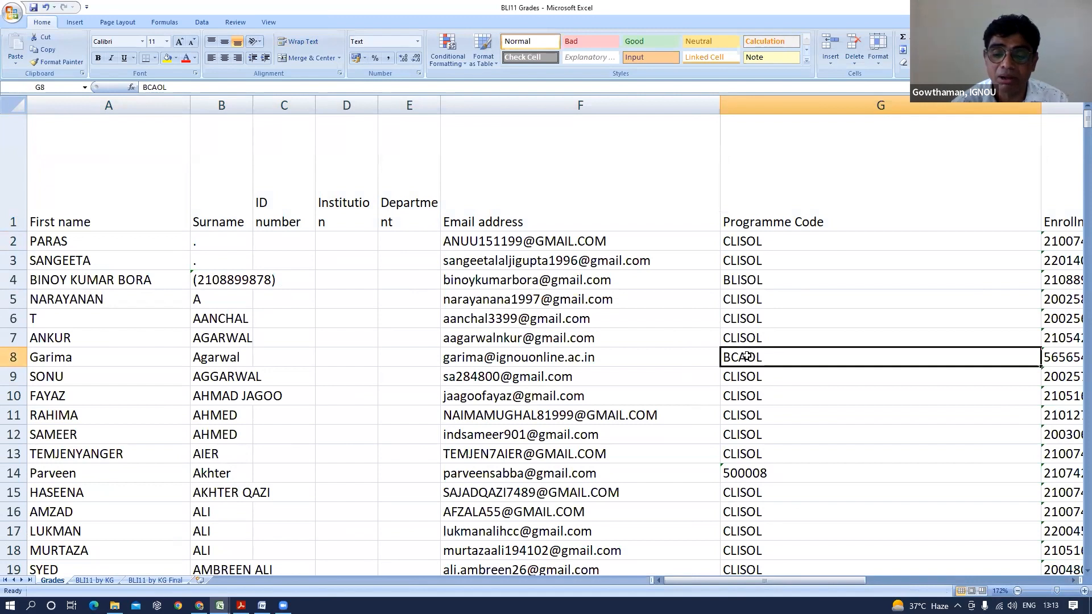
{"action": "scroll", "coordinate": [747, 358], "scroll_direction": "down", "scroll_amount": 11}
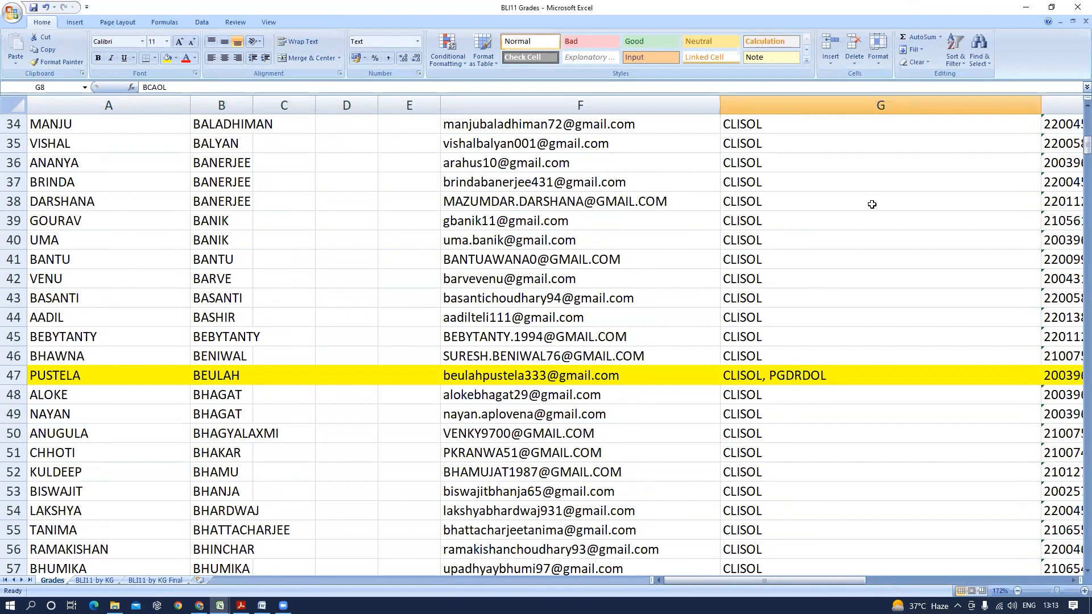
{"action": "left_click", "coordinate": [739, 376]}
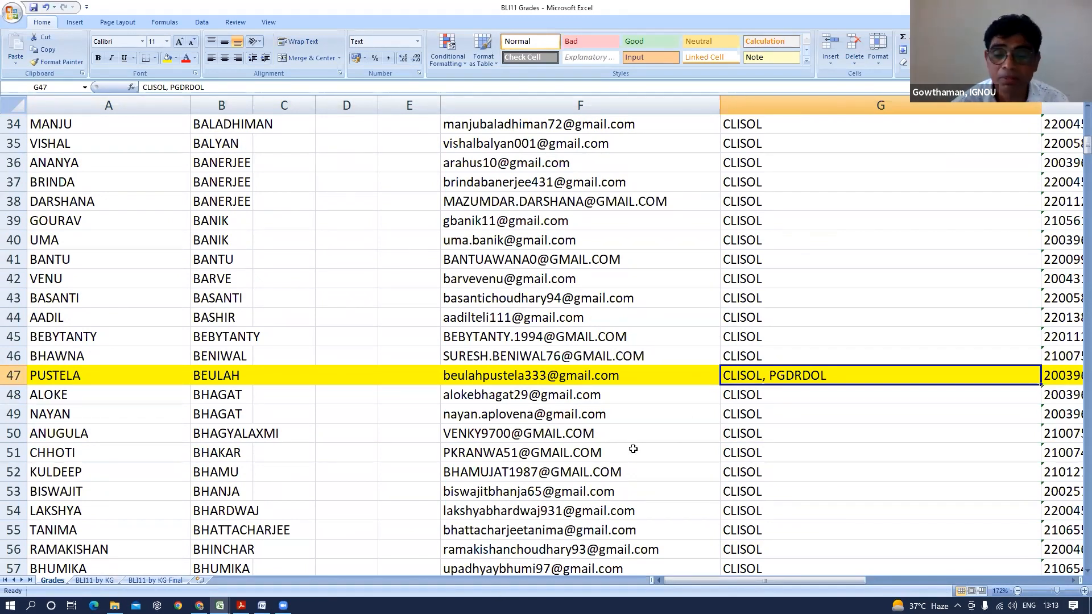
{"action": "left_click_drag", "start_coordinate": [799, 581], "coordinate": [960, 575]}
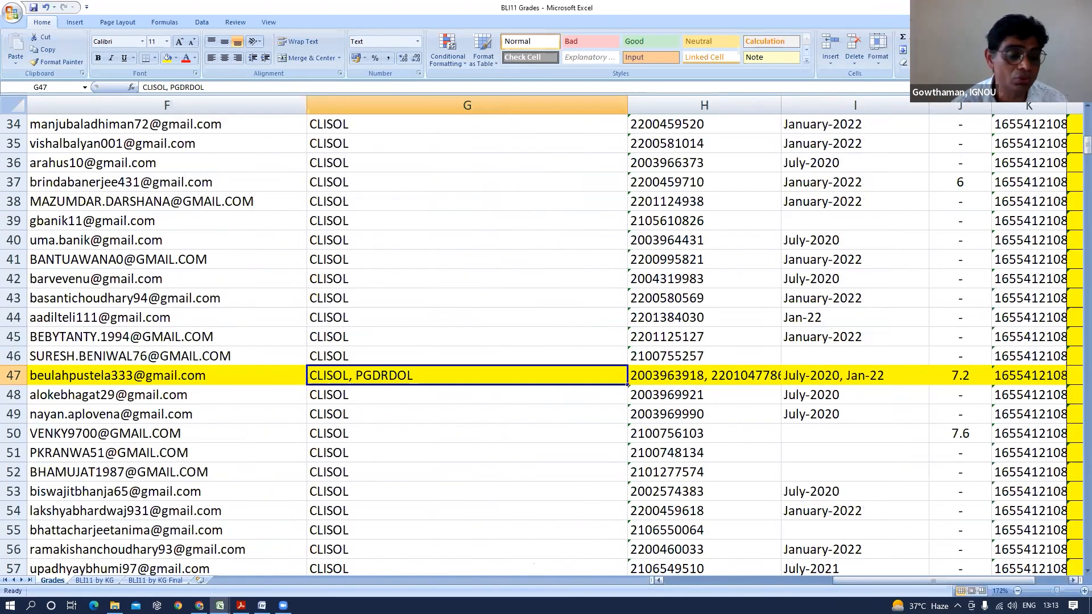
Review the TEE-Session (Dec-2021) and quiz marks columns and the =H2/10*30 formula, then go to BLI11 by KG Final
{"action": "left_click", "coordinate": [95, 581]}
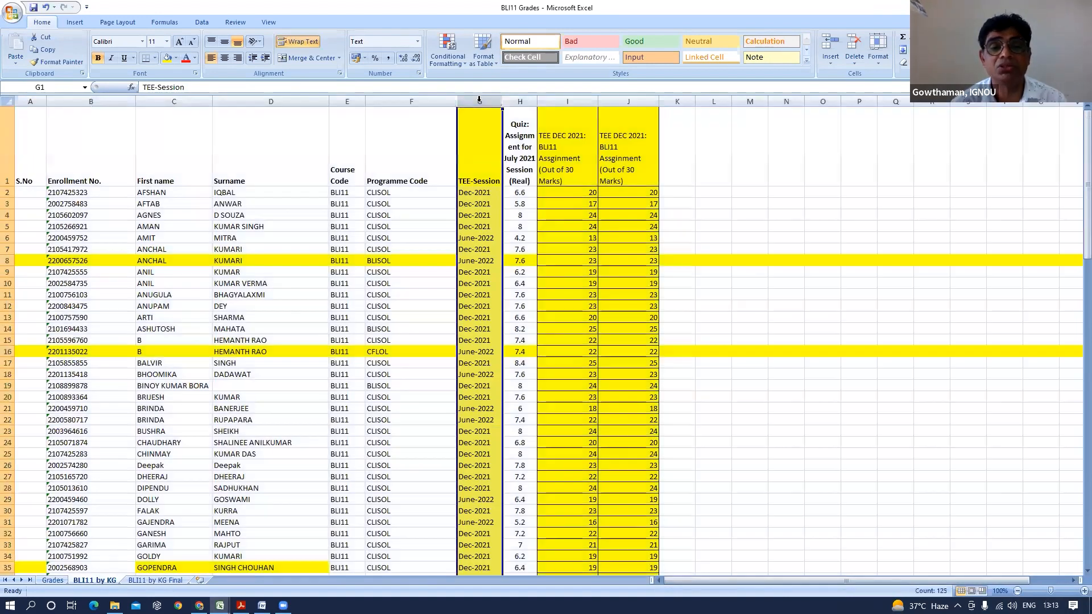
{"action": "left_click", "coordinate": [478, 103]}
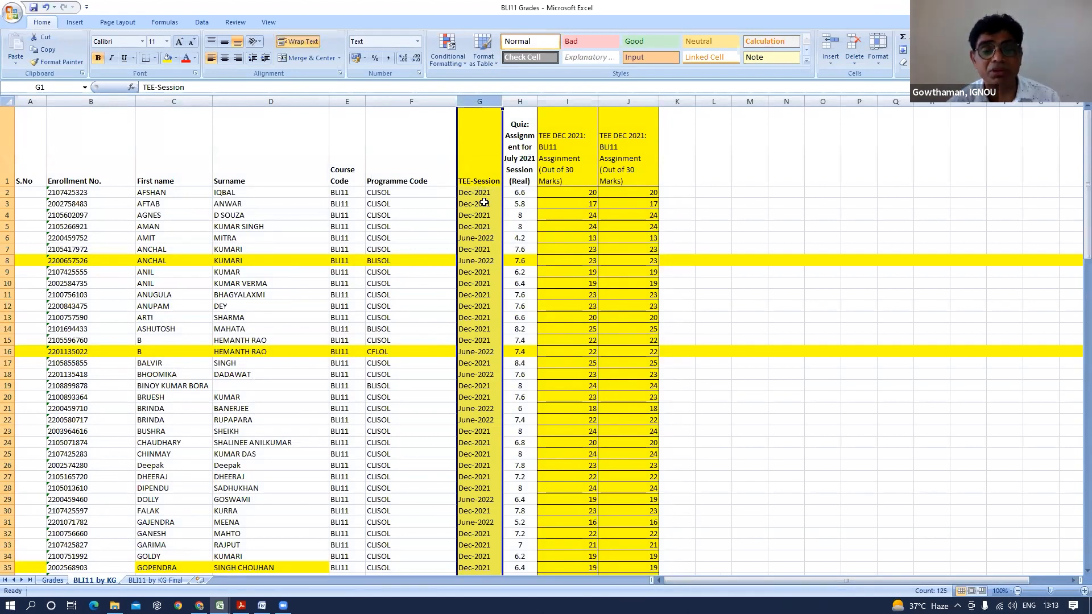
{"action": "left_click", "coordinate": [75, 191]}
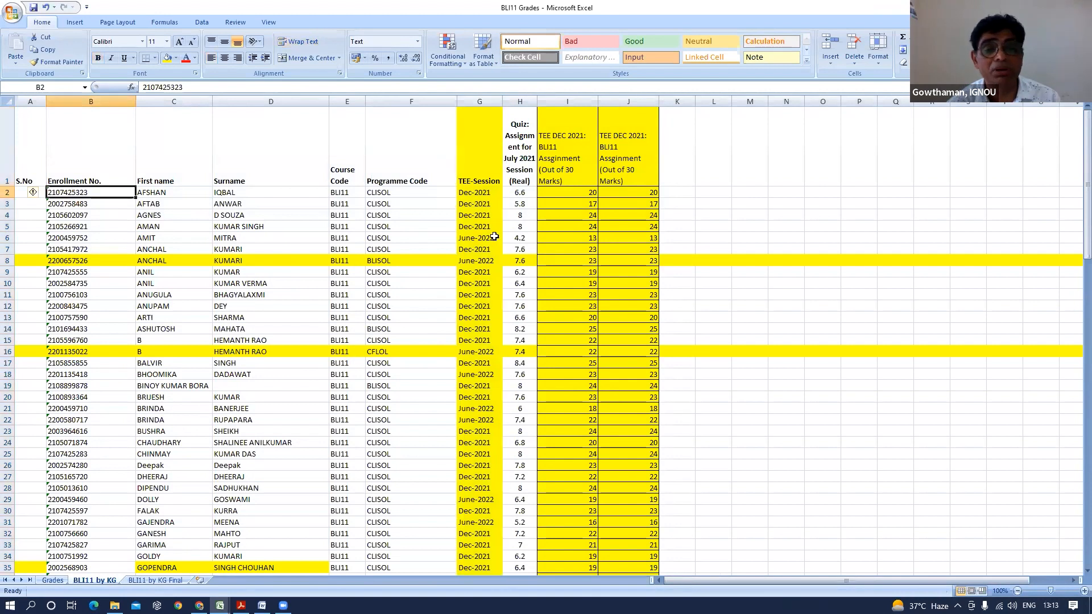
{"action": "left_click", "coordinate": [482, 193]}
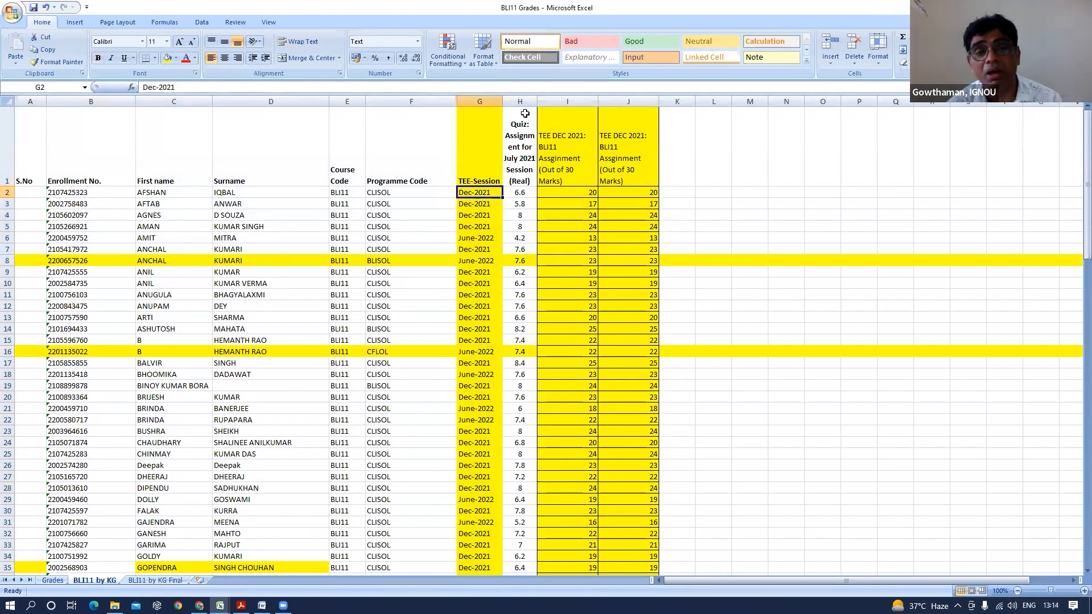
{"action": "left_click", "coordinate": [521, 94]}
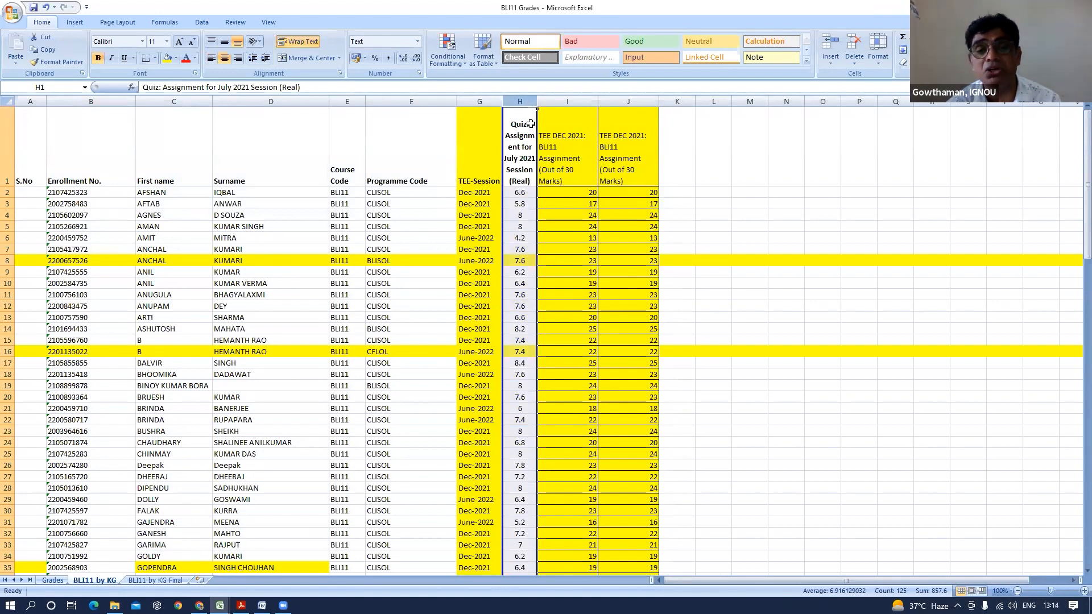
{"action": "left_click", "coordinate": [567, 170]}
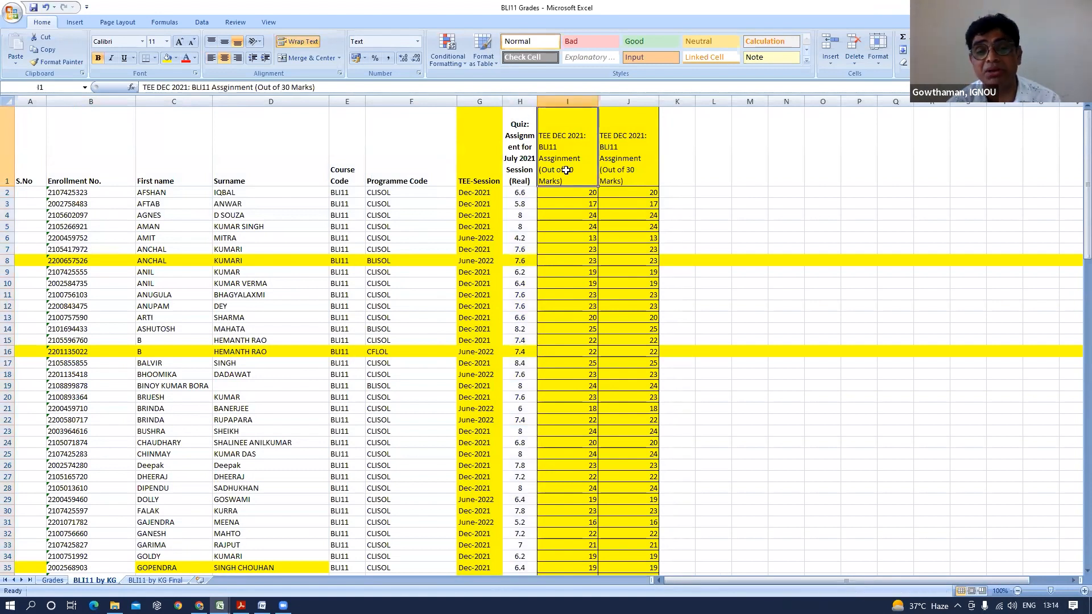
{"action": "left_click", "coordinate": [563, 195]}
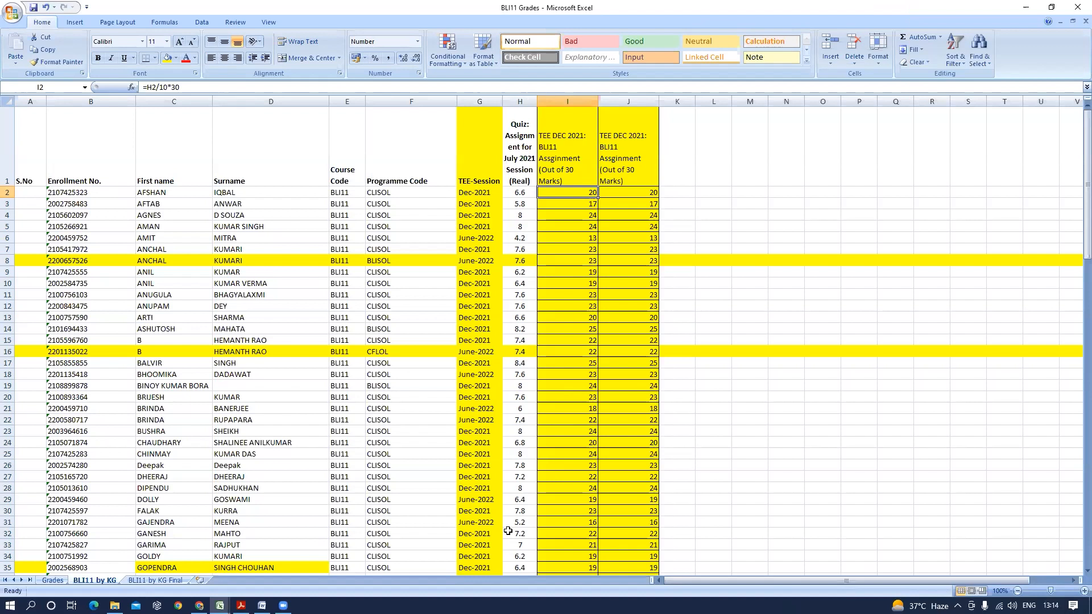
{"action": "left_click", "coordinate": [177, 580]}
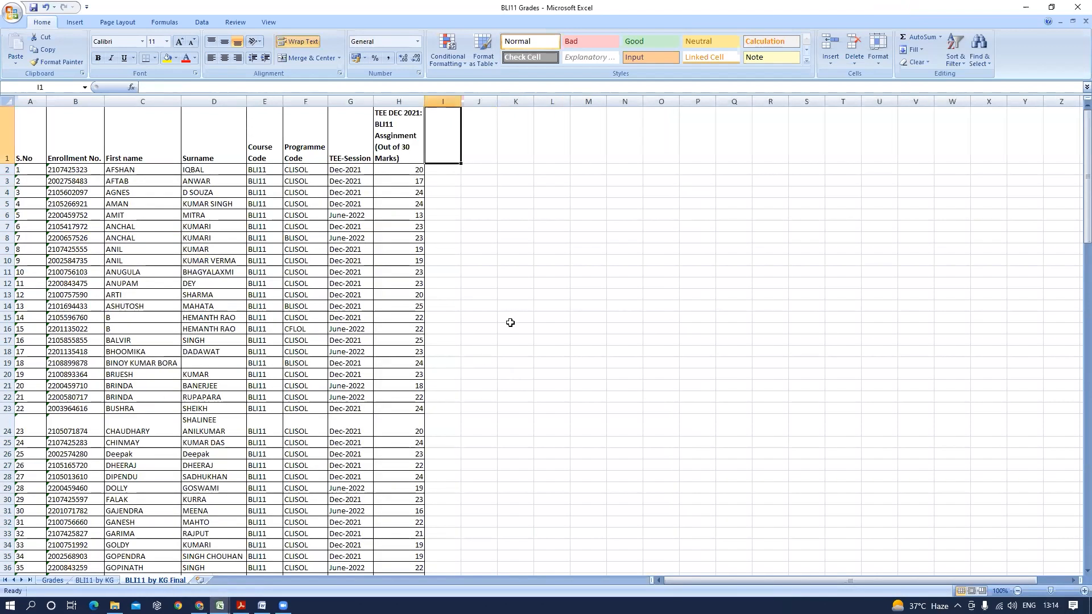
{"action": "left_click", "coordinate": [102, 581]}
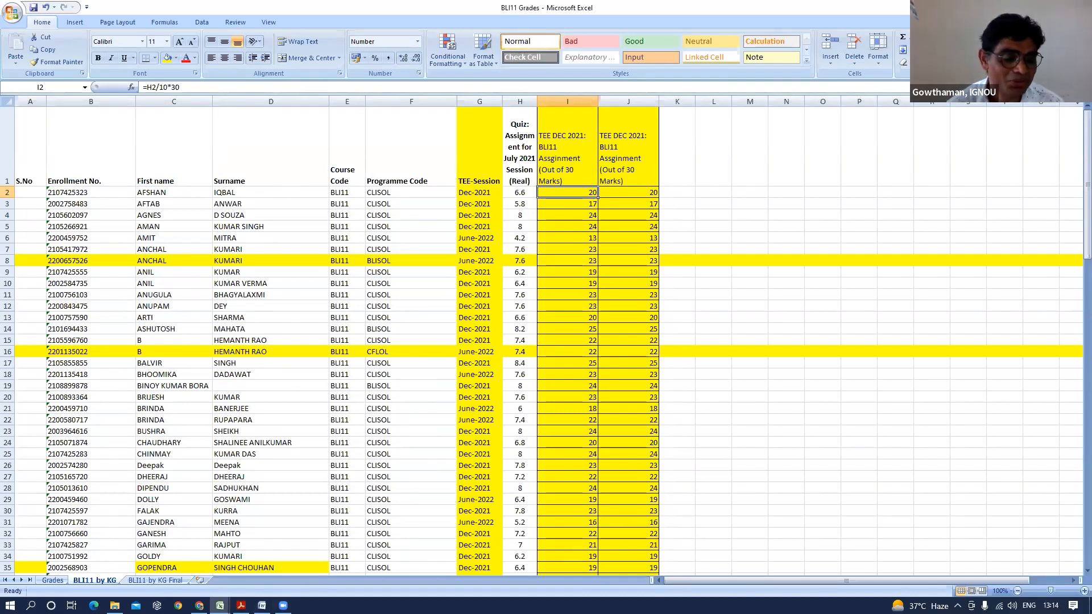
{"action": "left_click", "coordinate": [167, 586]}
{"action": "left_click_drag", "start_coordinate": [36, 137], "coordinate": [404, 137]}
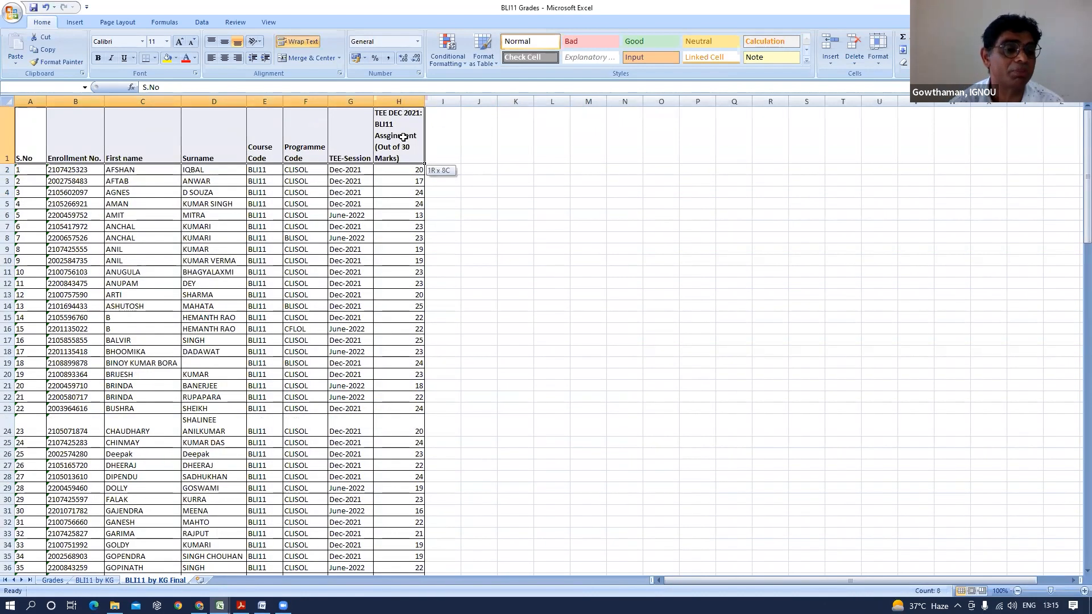
{"action": "left_click", "coordinate": [267, 278]}
{"action": "scroll", "coordinate": [382, 224], "scroll_direction": "down", "scroll_amount": 10}
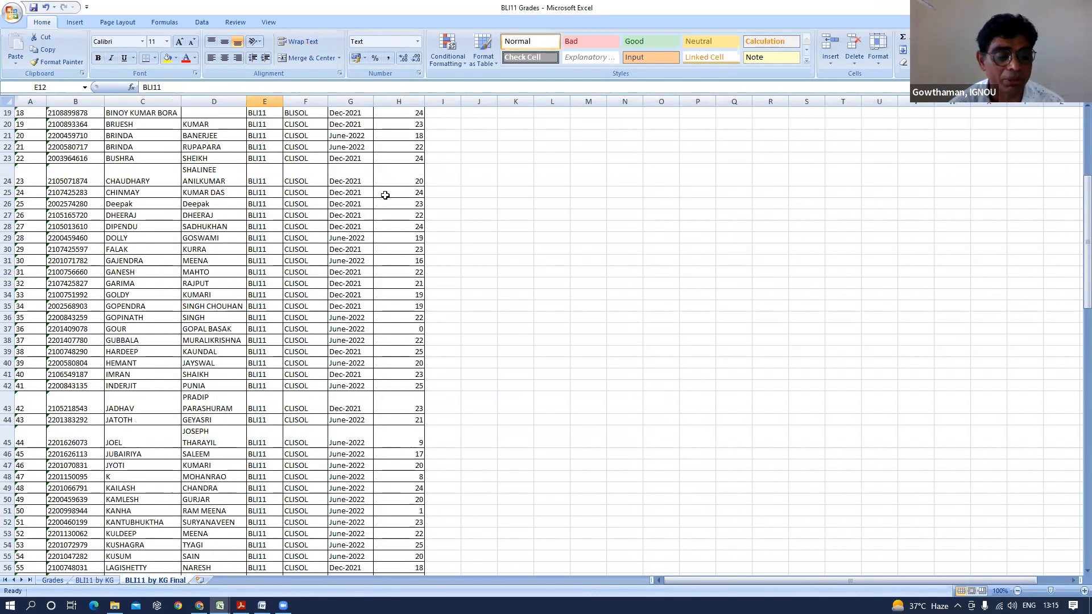
{"action": "scroll", "coordinate": [313, 215], "scroll_direction": "down", "scroll_amount": 14}
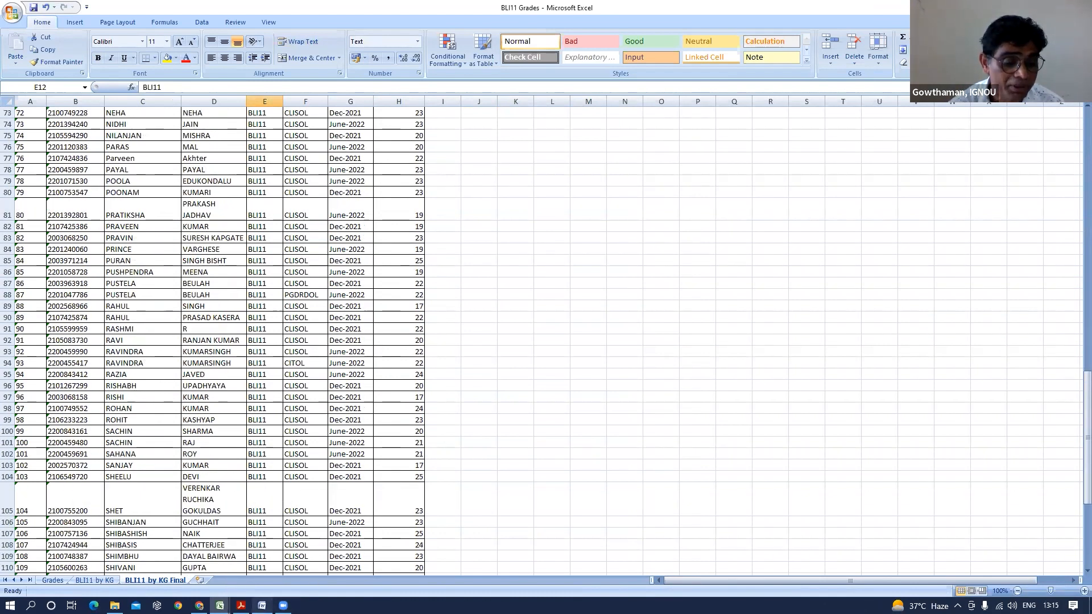
{"action": "mouse_move", "coordinate": [262, 606]}
{"action": "left_click", "coordinate": [266, 563]}
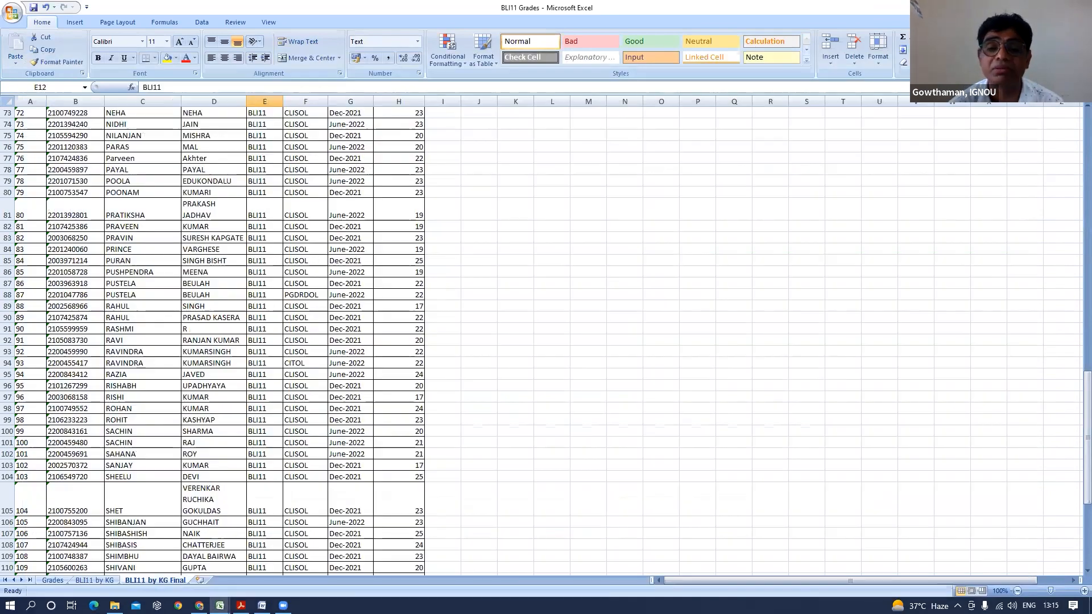
{"action": "key", "text": "super+d"}
{"action": "double_click", "coordinate": [714, 163]}
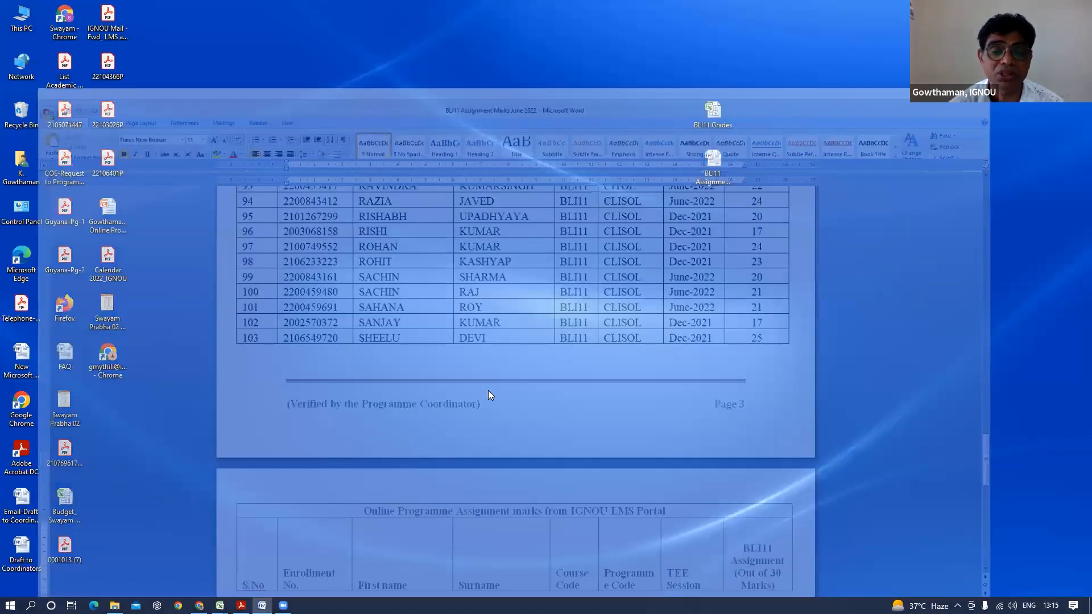
{"action": "scroll", "coordinate": [621, 261], "scroll_direction": "down", "scroll_amount": 5}
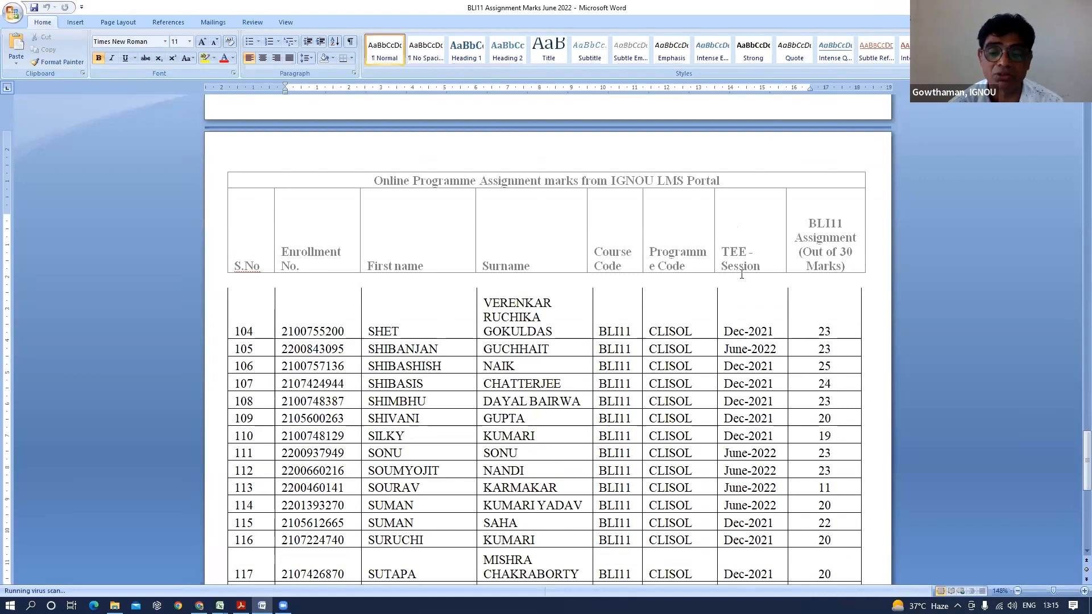
{"action": "scroll", "coordinate": [740, 273], "scroll_direction": "down", "scroll_amount": 8}
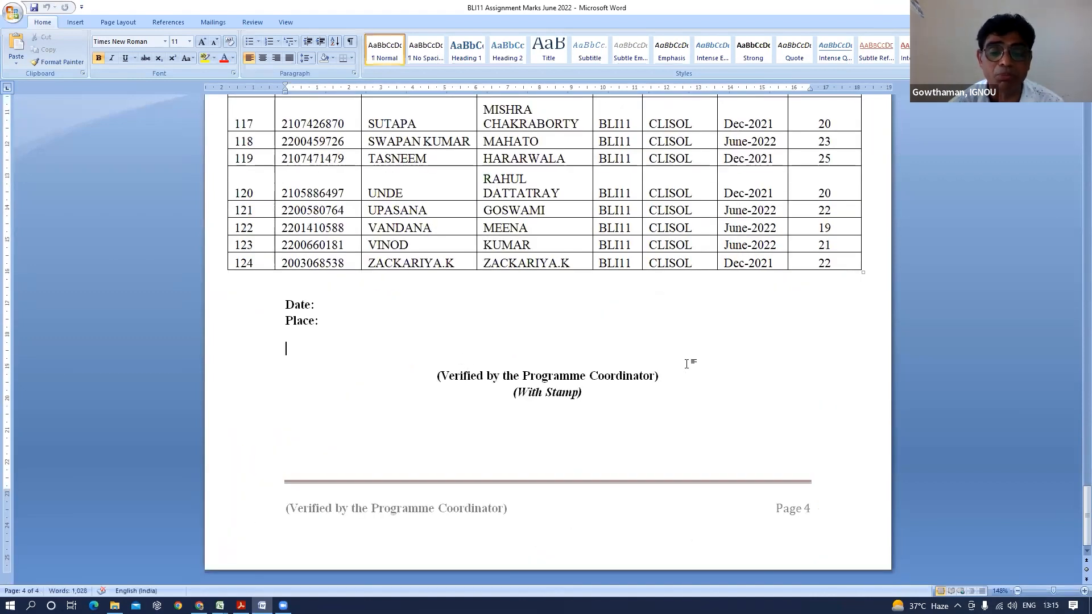
{"action": "scroll", "coordinate": [658, 379], "scroll_direction": "up", "scroll_amount": 5}
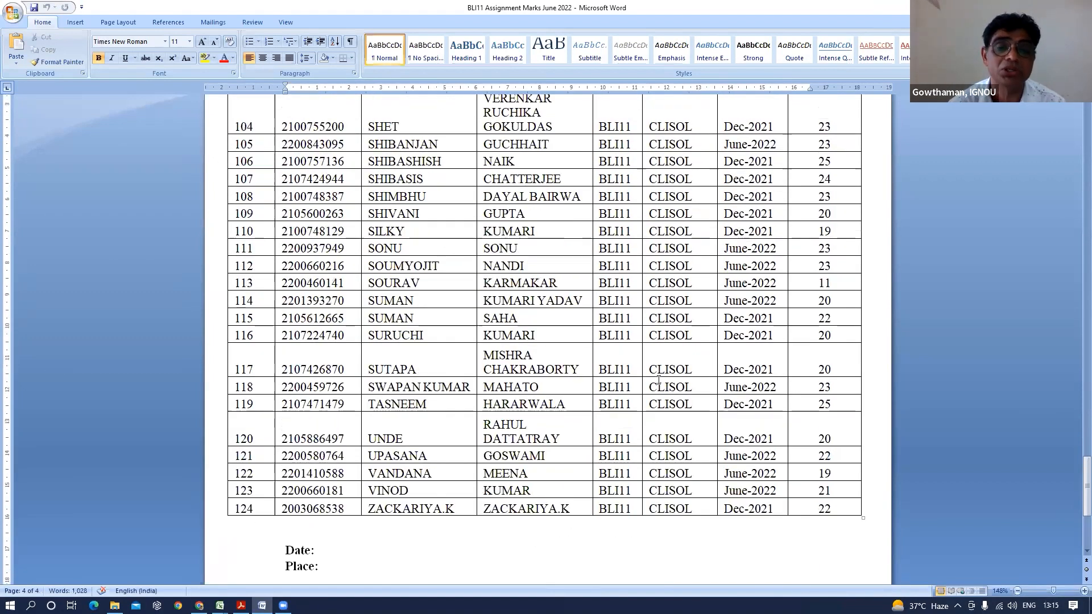
{"action": "scroll", "coordinate": [658, 380], "scroll_direction": "down", "scroll_amount": 3}
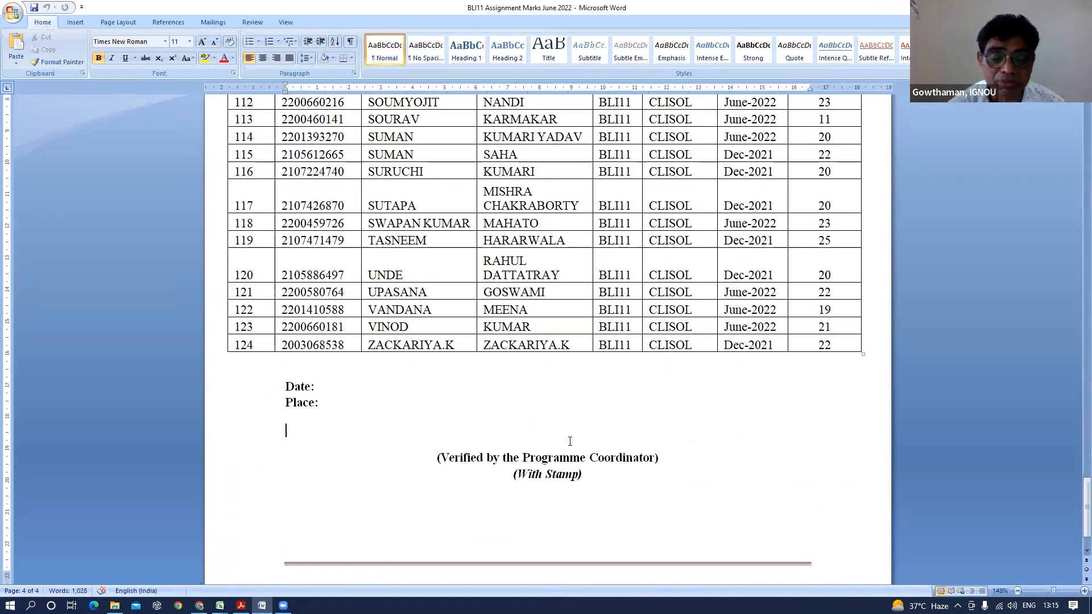
{"action": "left_click_drag", "start_coordinate": [465, 457], "coordinate": [649, 450]}
{"action": "left_click", "coordinate": [635, 415]}
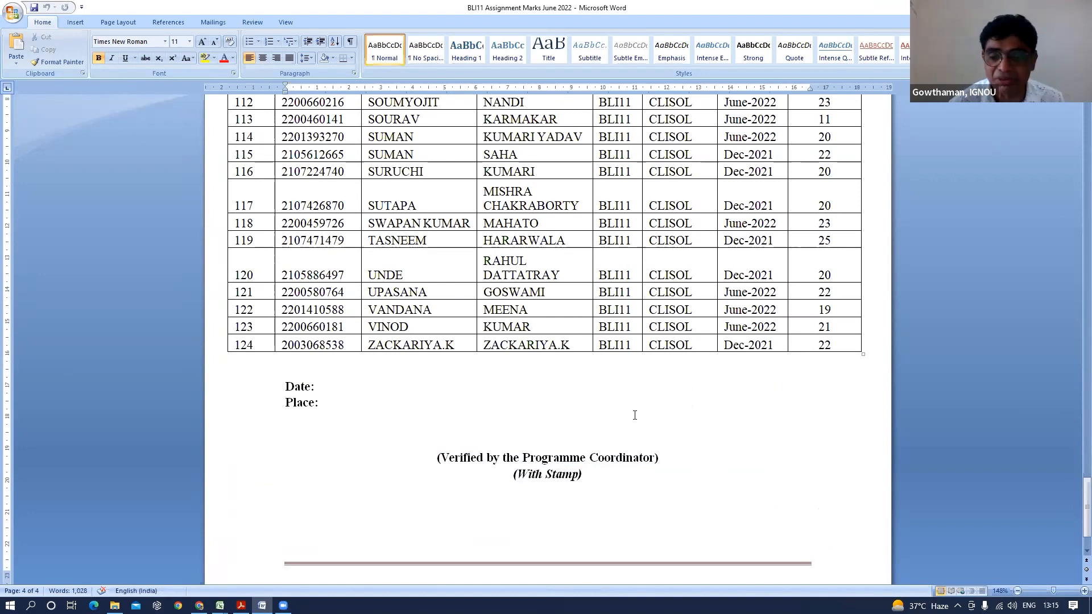
{"action": "scroll", "coordinate": [643, 409], "scroll_direction": "up", "scroll_amount": 12}
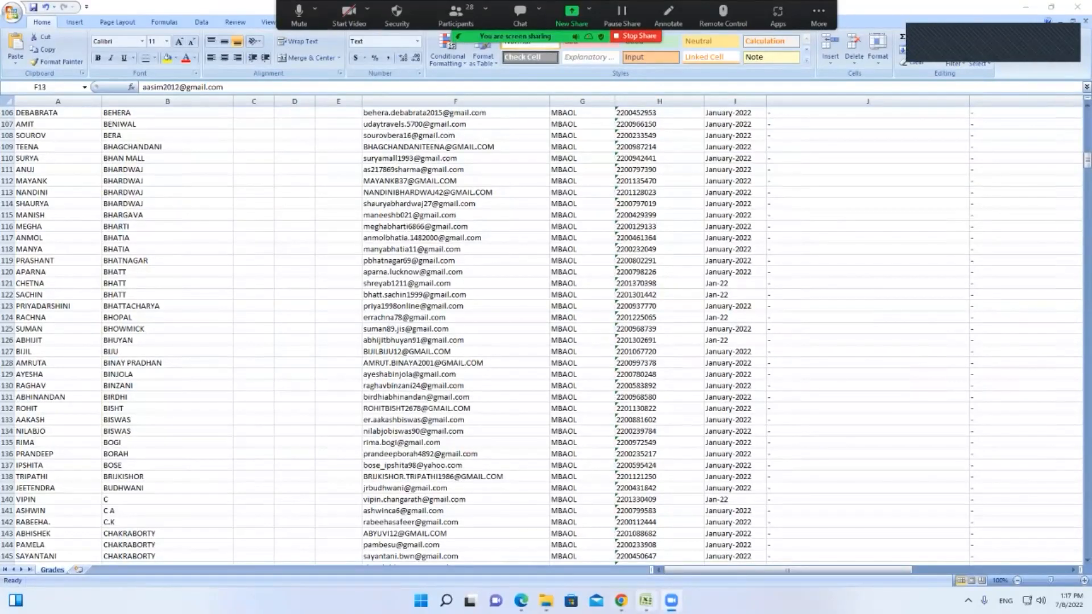
Bring up the Demo Course's enrolled participants list in the LMS
{"action": "left_click", "coordinate": [621, 601]}
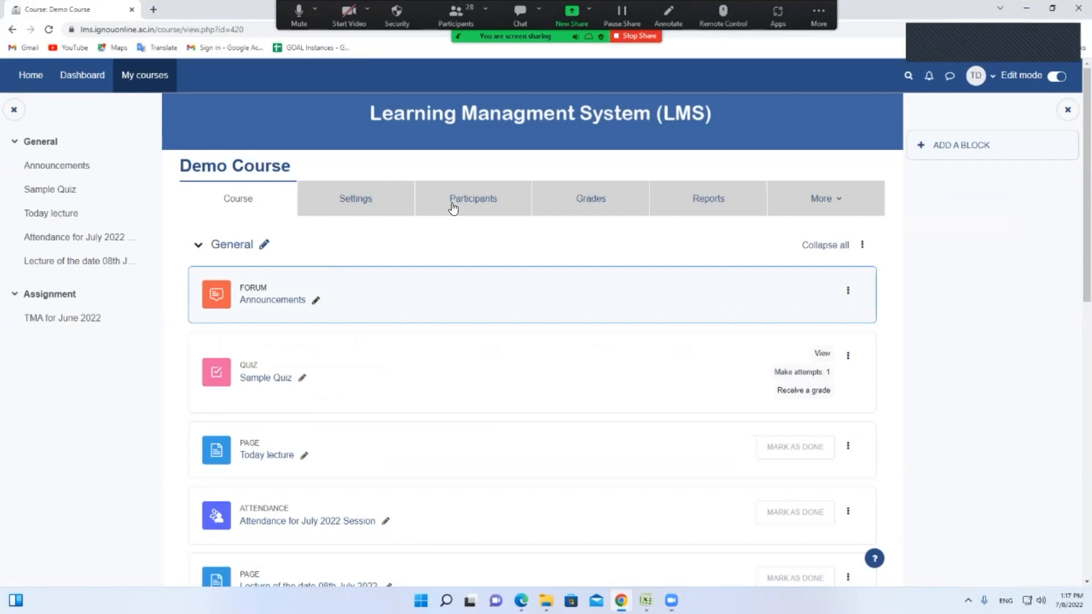
{"action": "left_click", "coordinate": [453, 208]}
{"action": "scroll", "coordinate": [472, 301], "scroll_direction": "down", "scroll_amount": 2}
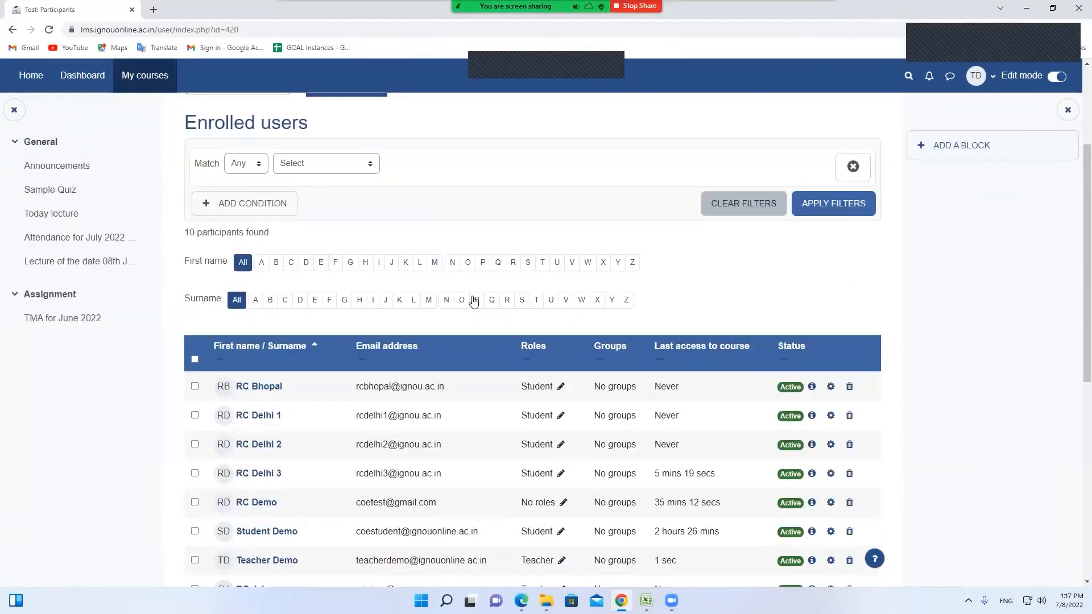
{"action": "scroll", "coordinate": [472, 296], "scroll_direction": "up", "scroll_amount": 3}
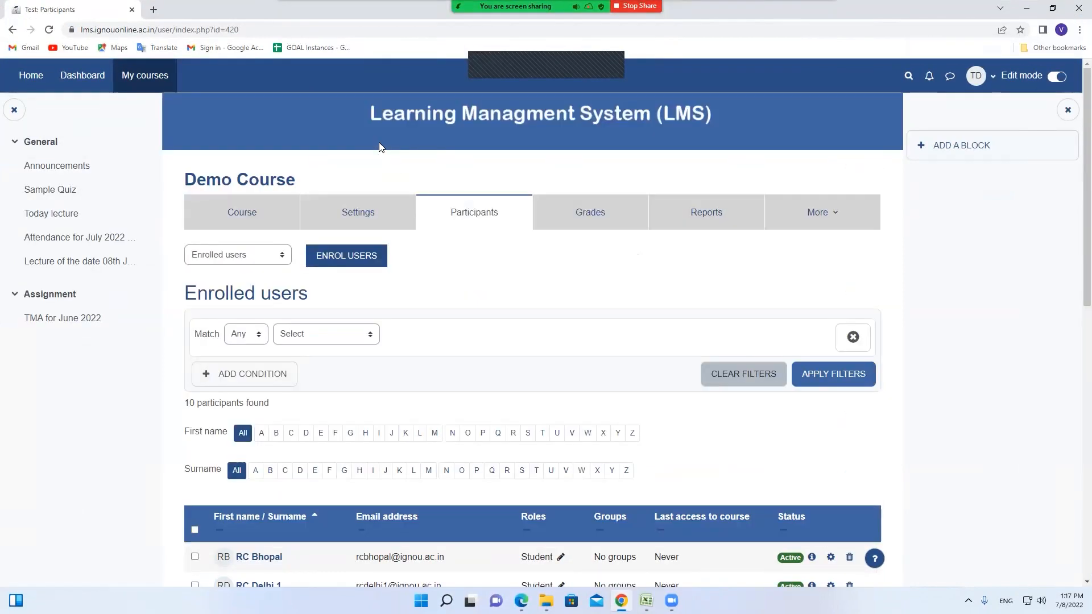
Return to the LMS dashboard, then switch to the MMPC-001 grade export window
{"action": "left_click", "coordinate": [76, 80]}
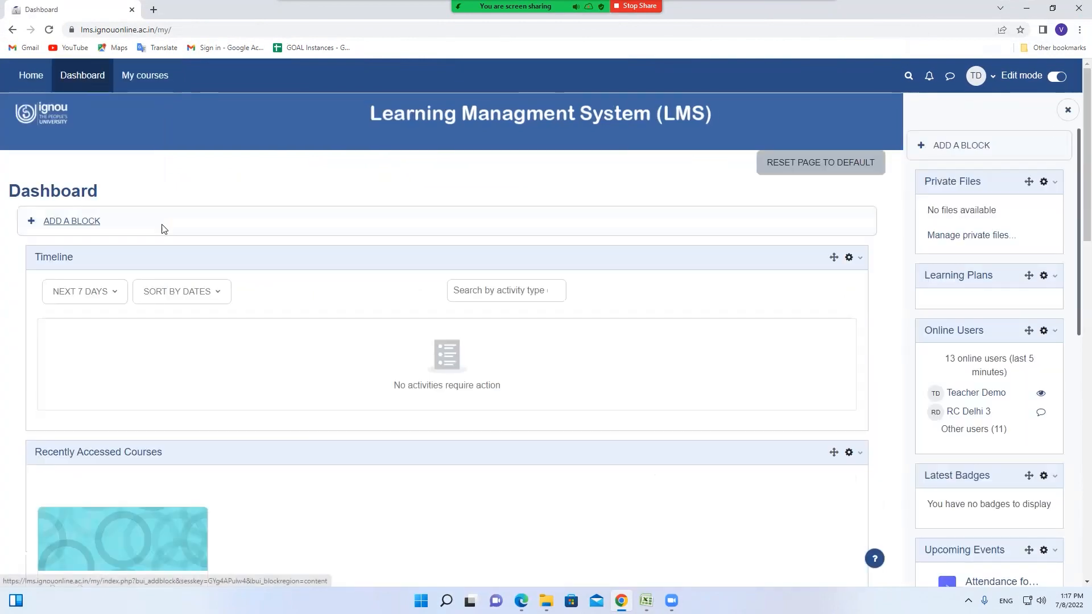
{"action": "scroll", "coordinate": [162, 229], "scroll_direction": "down", "scroll_amount": 5}
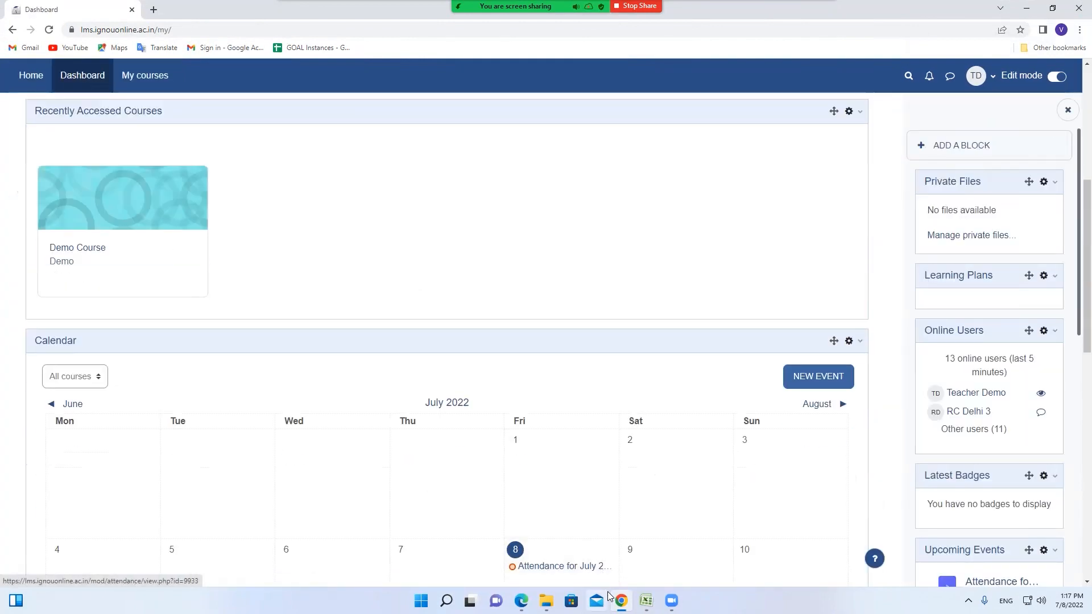
{"action": "left_click", "coordinate": [521, 601]}
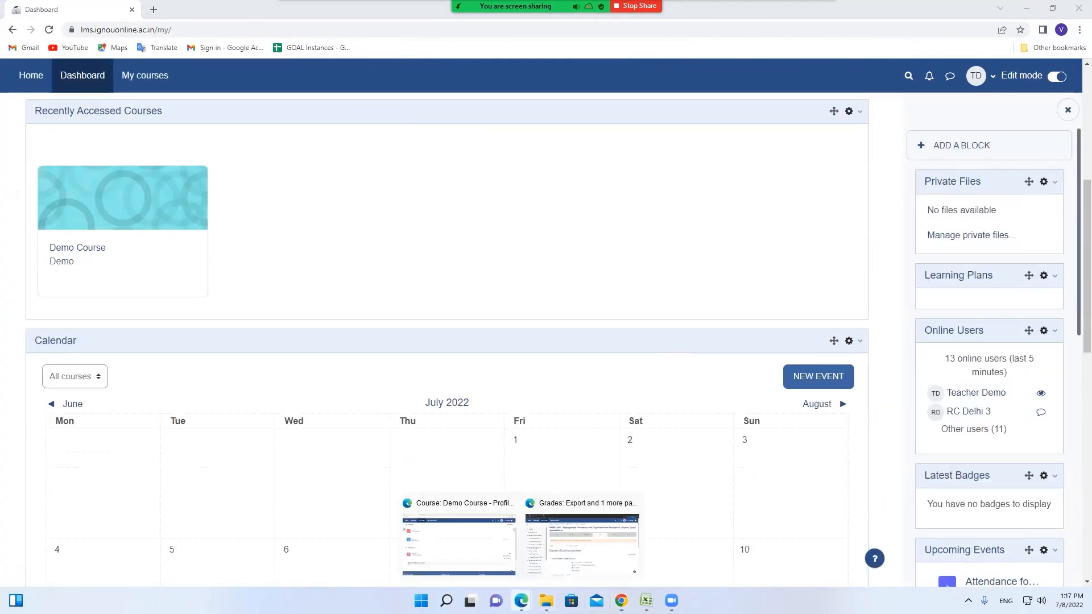
{"action": "left_click", "coordinate": [546, 555]}
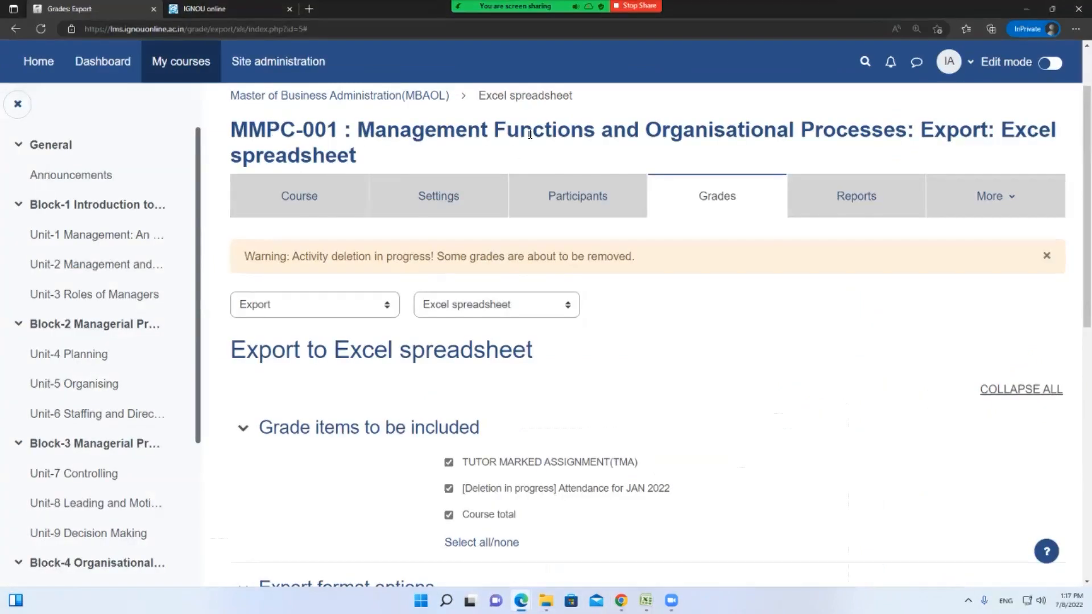
Show MMPC-001 participants with a Keyword filter condition and first name initial C
{"action": "left_click", "coordinate": [546, 205]}
{"action": "scroll", "coordinate": [557, 312], "scroll_direction": "down", "scroll_amount": 7}
{"action": "scroll", "coordinate": [555, 312], "scroll_direction": "up", "scroll_amount": 7}
{"action": "left_click", "coordinate": [422, 375]}
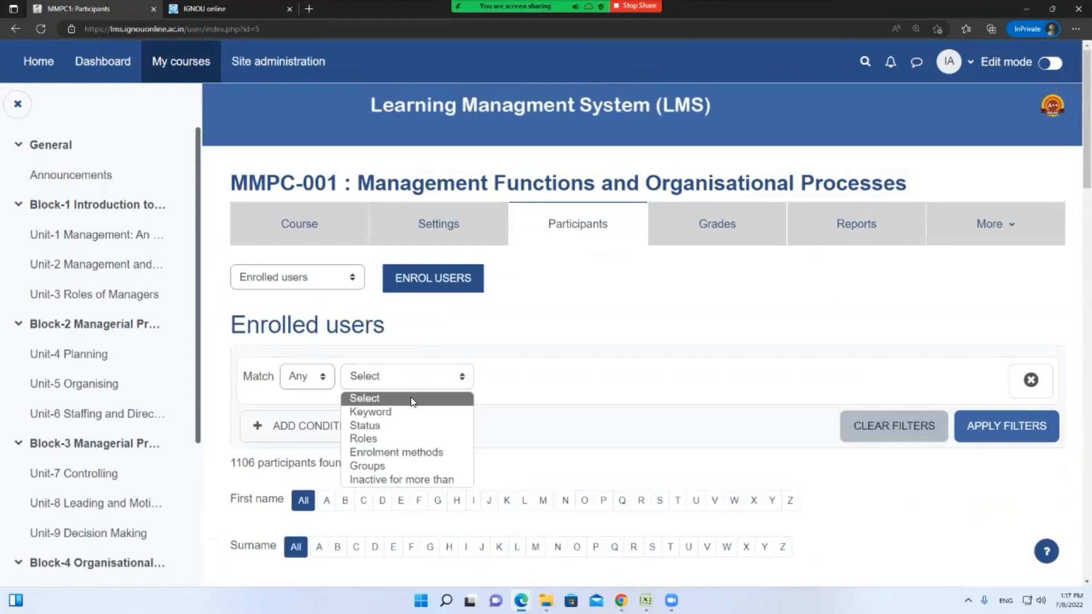
{"action": "left_click", "coordinate": [407, 411]}
{"action": "scroll", "coordinate": [327, 259], "scroll_direction": "down", "scroll_amount": 4}
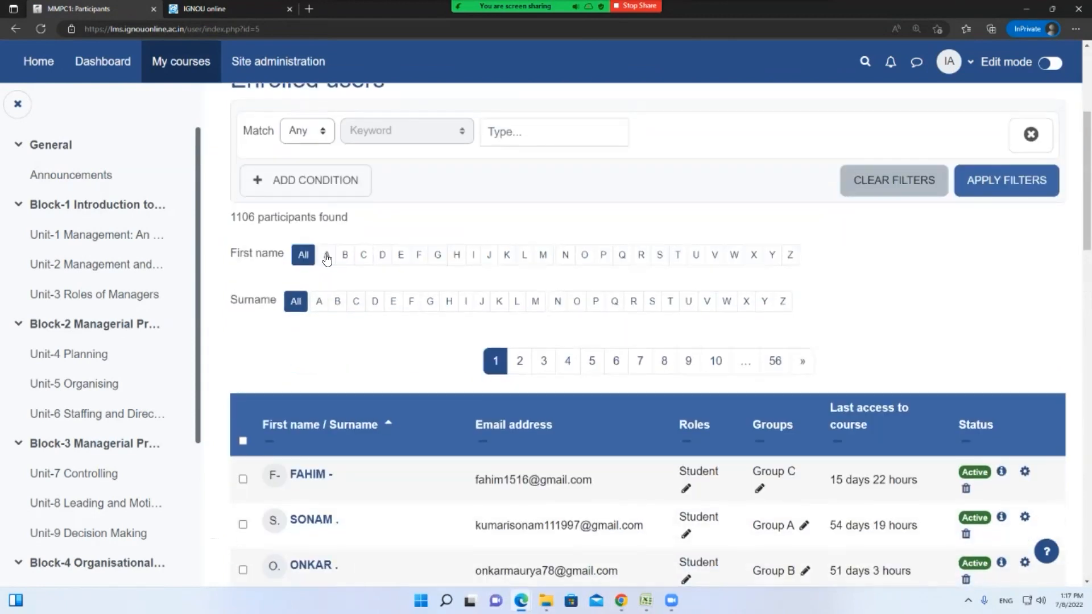
{"action": "left_click", "coordinate": [364, 256]}
Try surname initials F and A, settle on B, and open the second listed student's profile
{"action": "scroll", "coordinate": [386, 264], "scroll_direction": "down", "scroll_amount": 1}
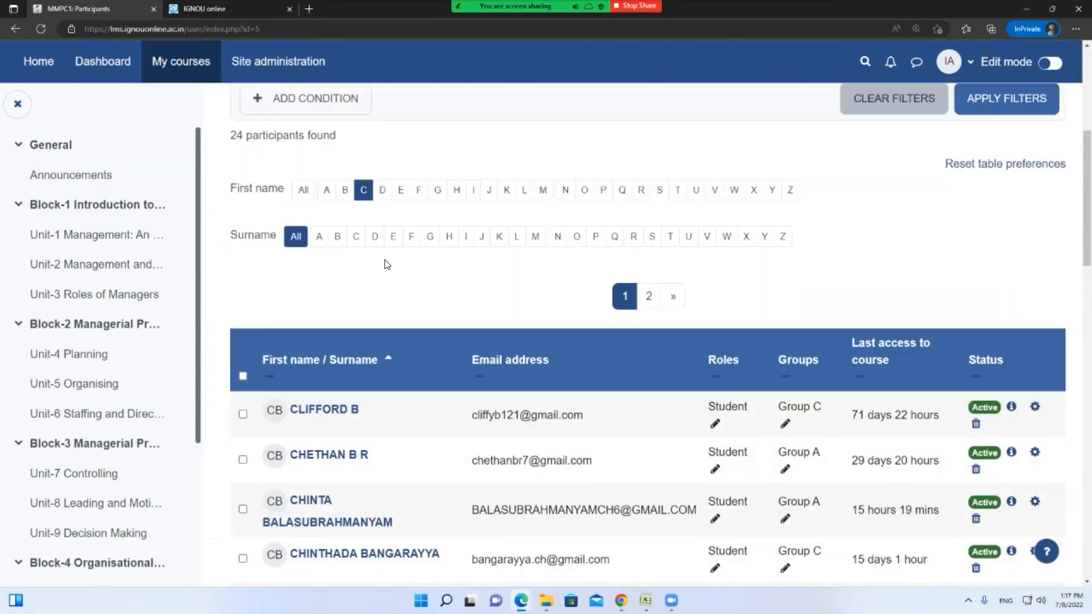
{"action": "left_click", "coordinate": [411, 238]}
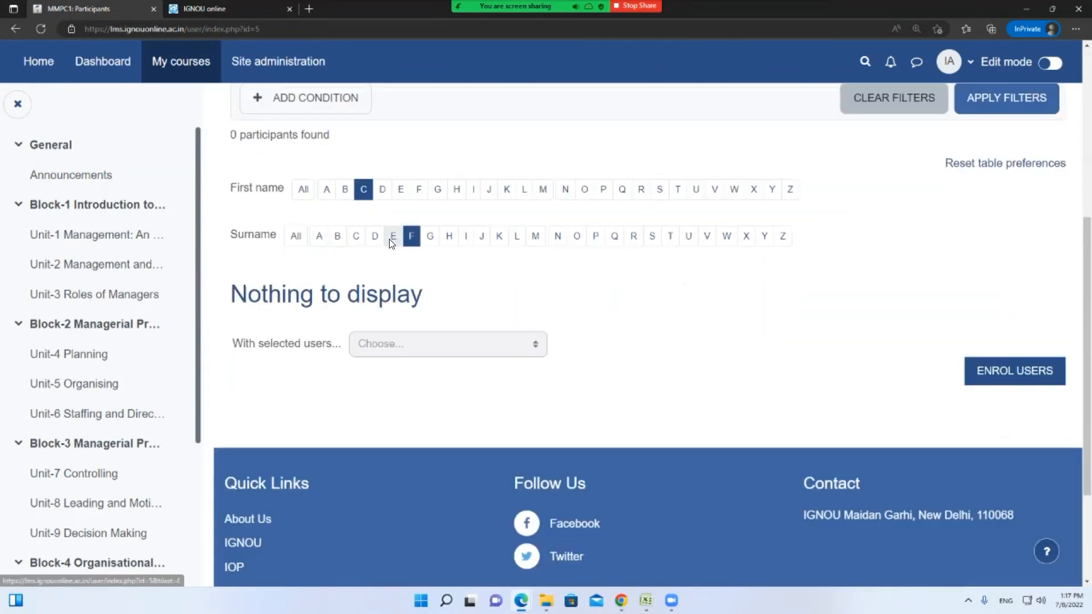
{"action": "left_click", "coordinate": [319, 238]}
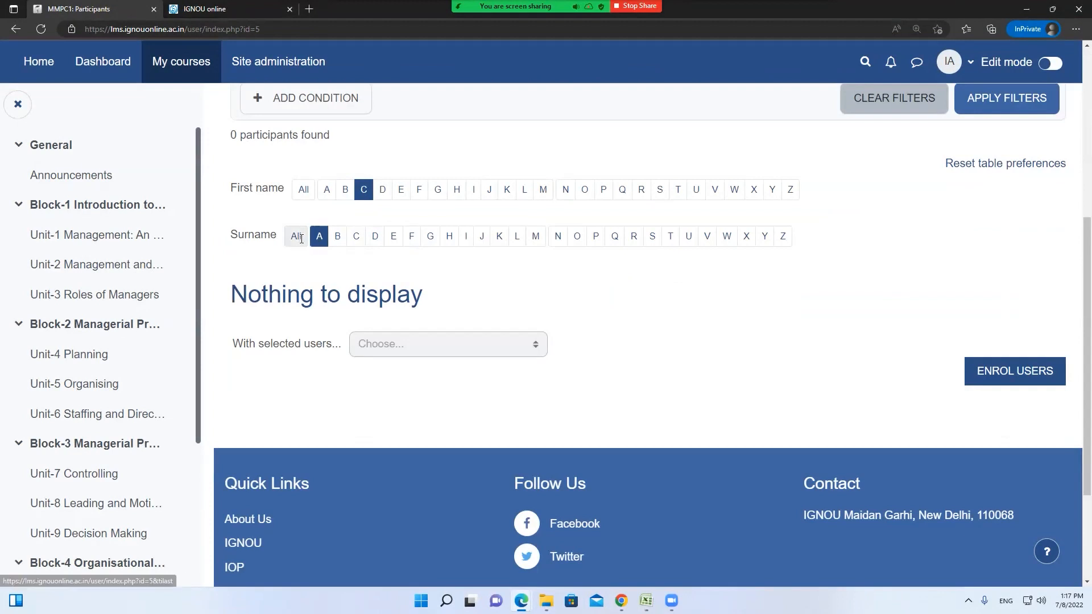
{"action": "left_click", "coordinate": [301, 239]}
{"action": "scroll", "coordinate": [342, 262], "scroll_direction": "down", "scroll_amount": 2}
{"action": "scroll", "coordinate": [398, 187], "scroll_direction": "up", "scroll_amount": 1}
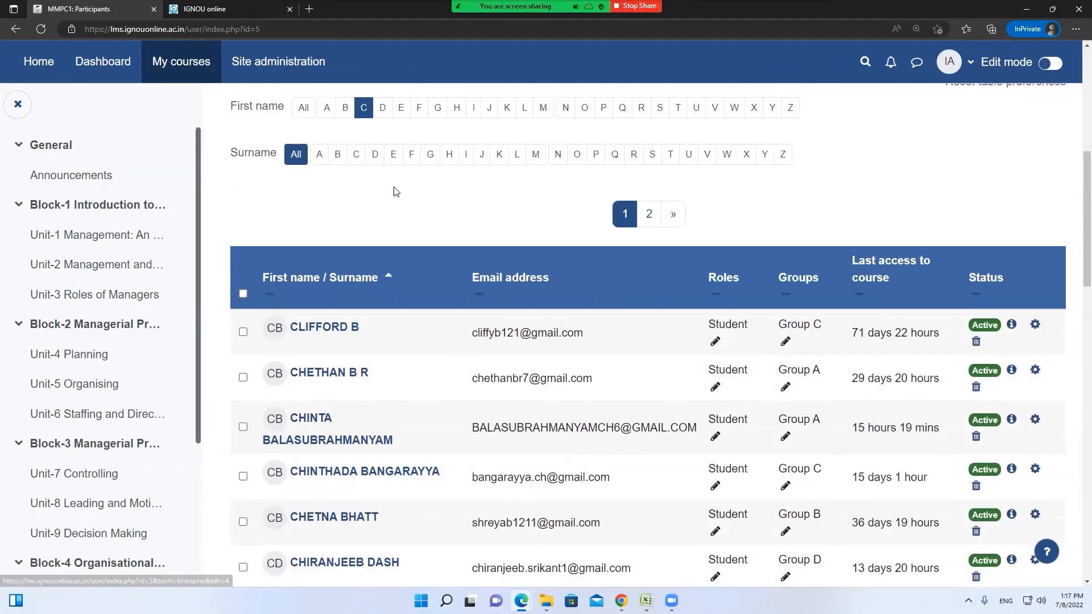
{"action": "left_click", "coordinate": [338, 157]}
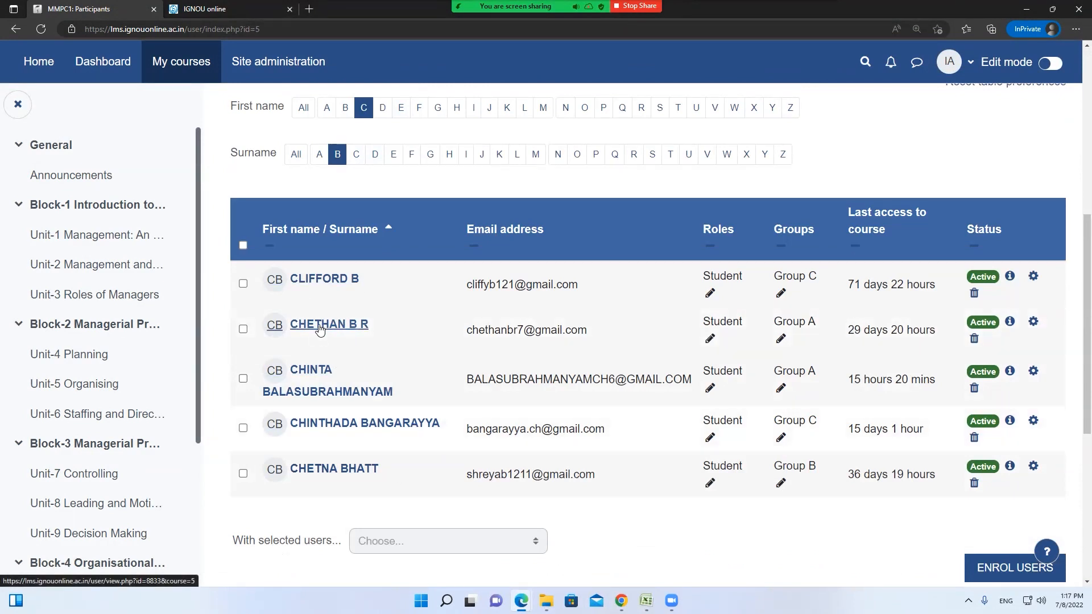
{"action": "left_click", "coordinate": [349, 330]}
{"action": "scroll", "coordinate": [404, 361], "scroll_direction": "down", "scroll_amount": 2}
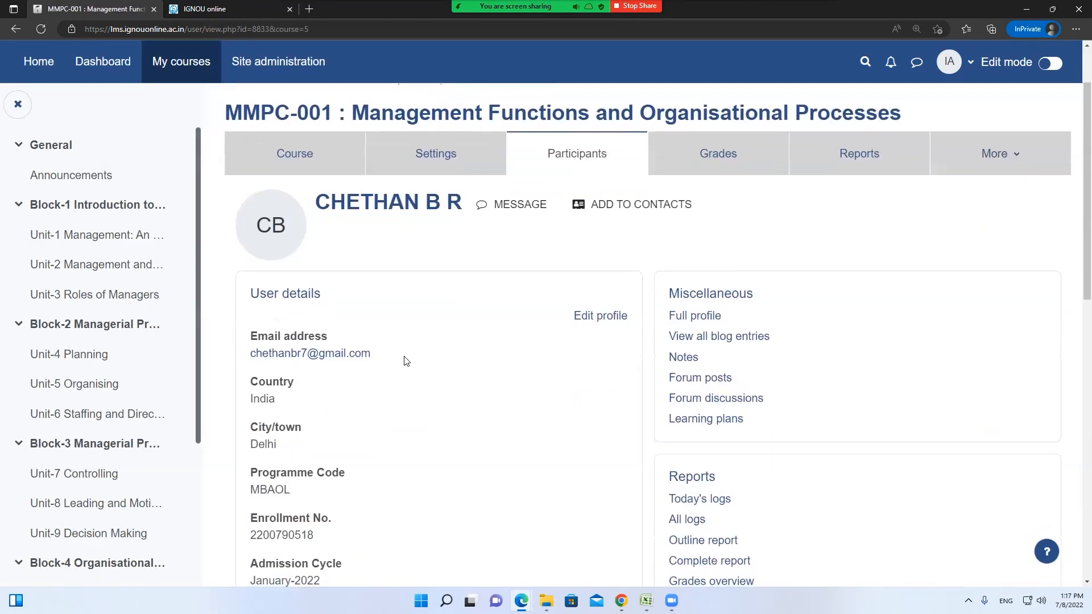
Open the student's All logs report for MMPC1 with its hits chart
{"action": "scroll", "coordinate": [405, 361], "scroll_direction": "down", "scroll_amount": 1}
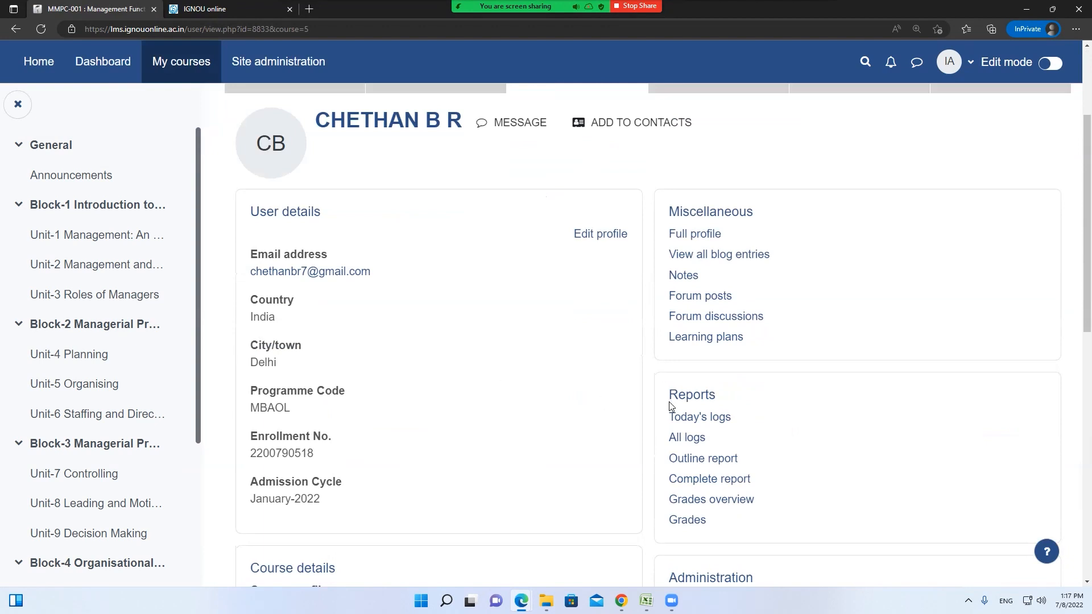
{"action": "left_click_drag", "start_coordinate": [671, 392], "coordinate": [754, 446]}
{"action": "left_click", "coordinate": [696, 441]}
{"action": "scroll", "coordinate": [601, 409], "scroll_direction": "down", "scroll_amount": 15}
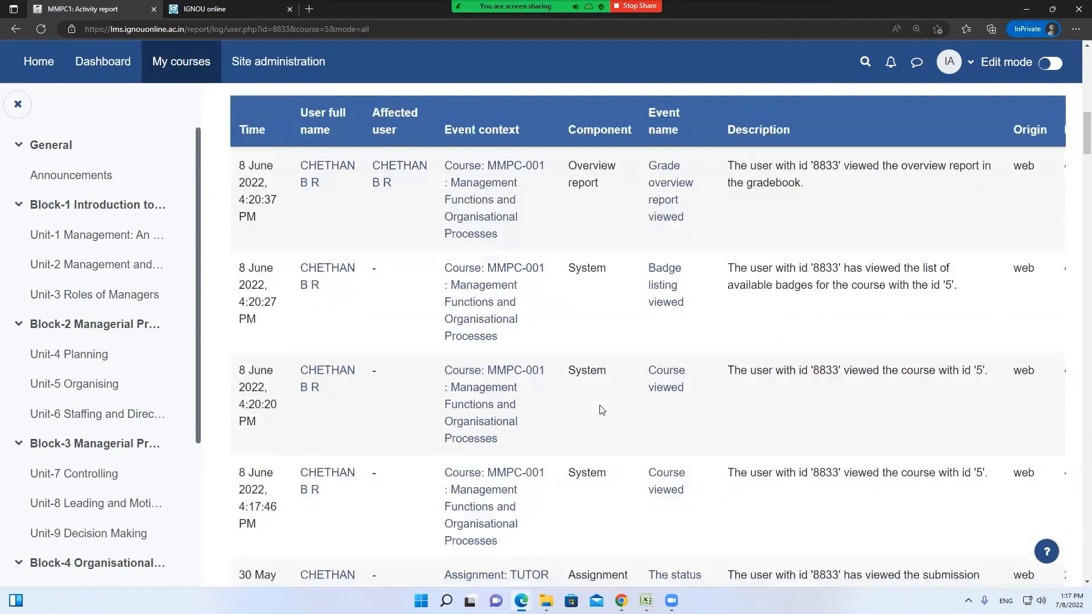
{"action": "scroll", "coordinate": [602, 409], "scroll_direction": "up", "scroll_amount": 3}
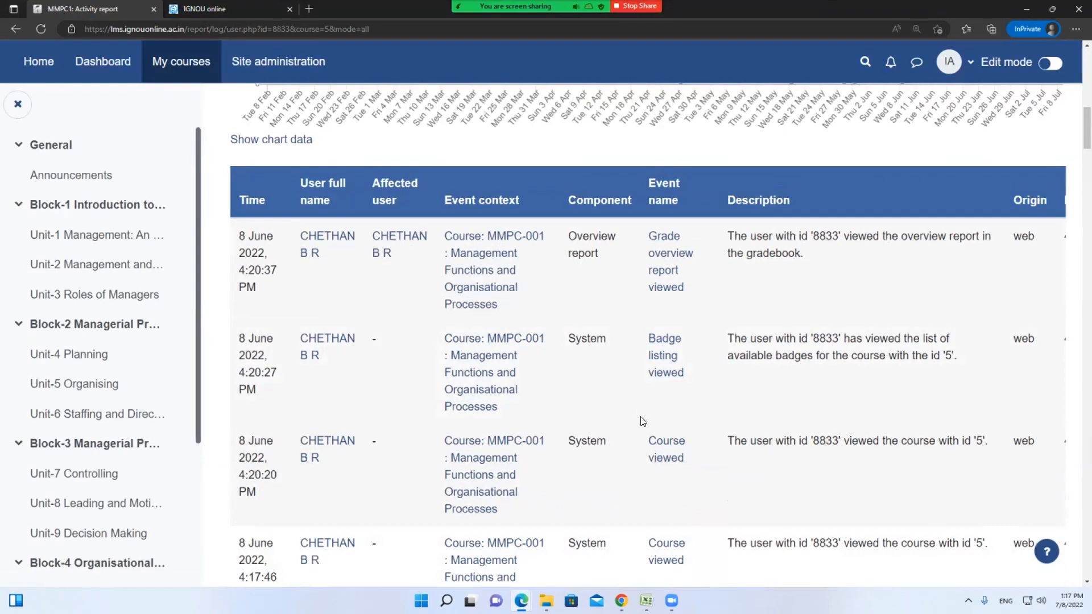
{"action": "scroll", "coordinate": [642, 421], "scroll_direction": "down", "scroll_amount": 2}
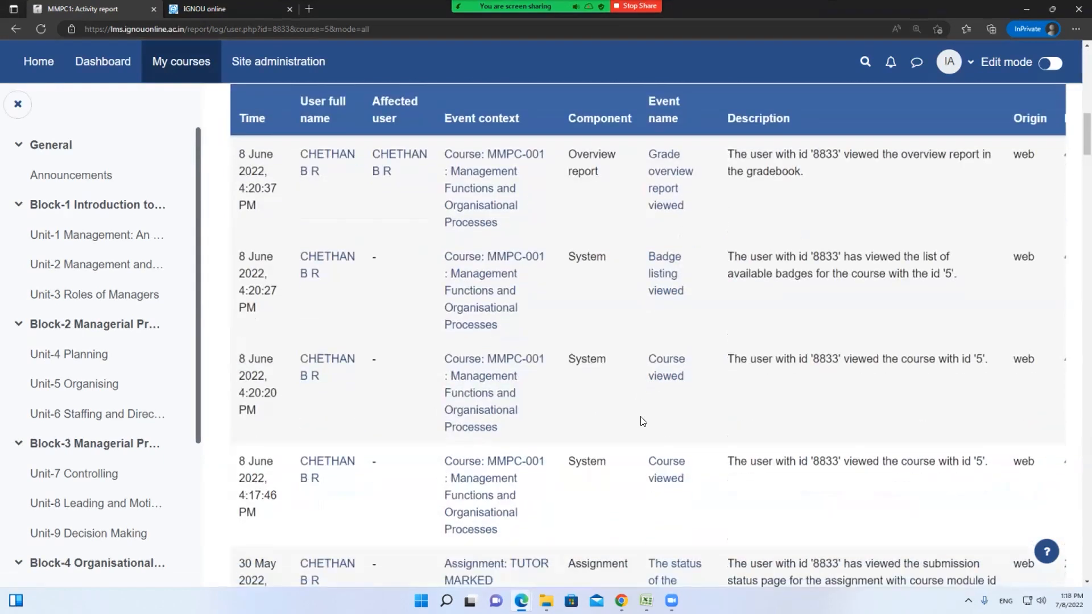
Scroll through the course and TMA assignment view entries, then open the course Settings
{"action": "scroll", "coordinate": [638, 404], "scroll_direction": "down", "scroll_amount": 2}
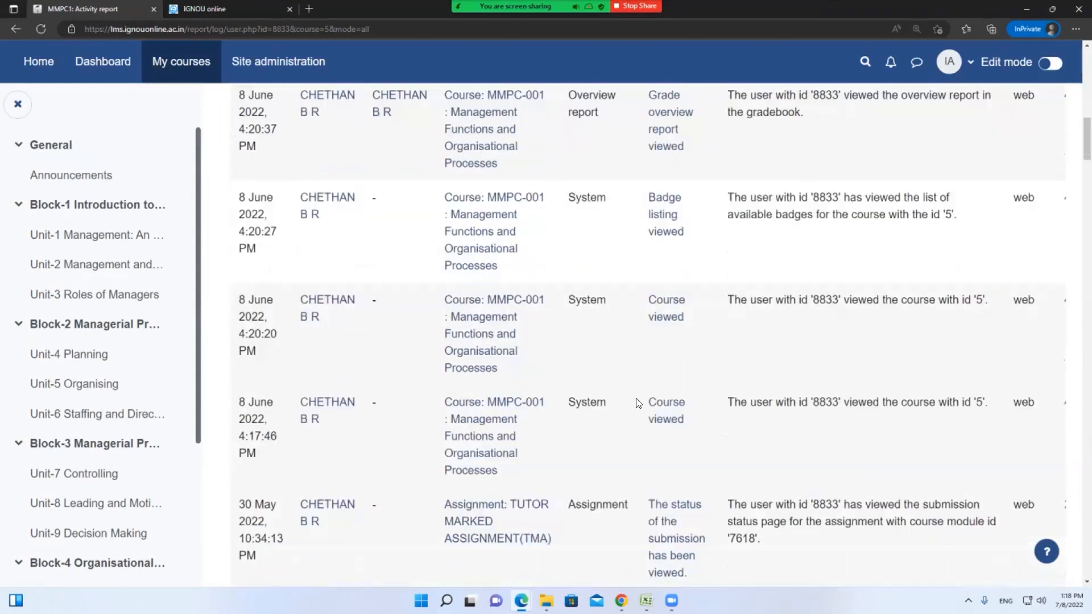
{"action": "scroll", "coordinate": [639, 406], "scroll_direction": "down", "scroll_amount": 2}
{"action": "scroll", "coordinate": [489, 485], "scroll_direction": "up", "scroll_amount": 2}
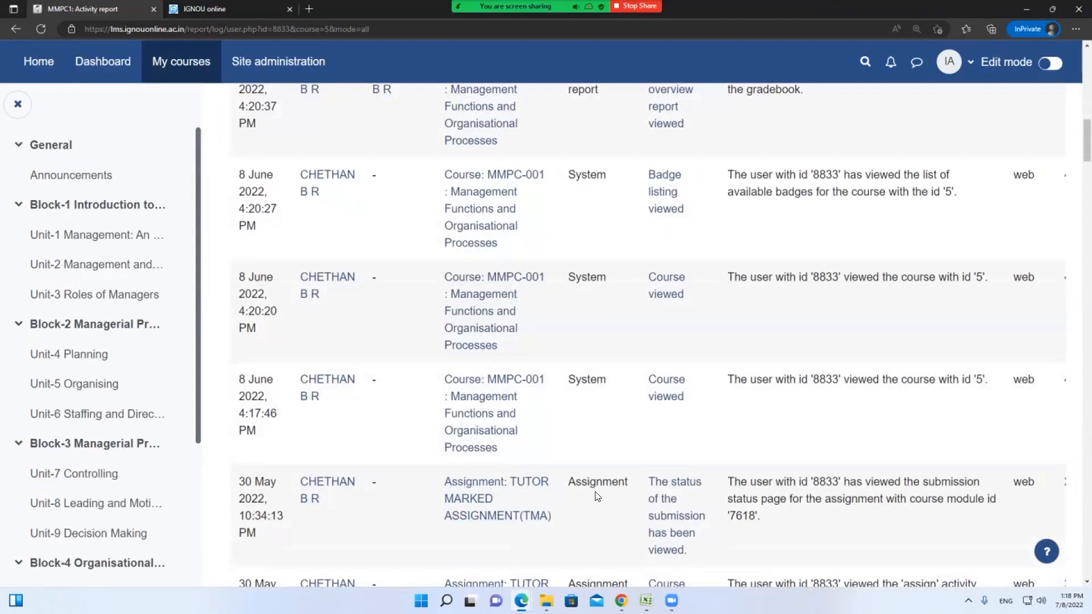
{"action": "scroll", "coordinate": [597, 493], "scroll_direction": "down", "scroll_amount": 2}
{"action": "scroll", "coordinate": [597, 493], "scroll_direction": "down", "scroll_amount": 5}
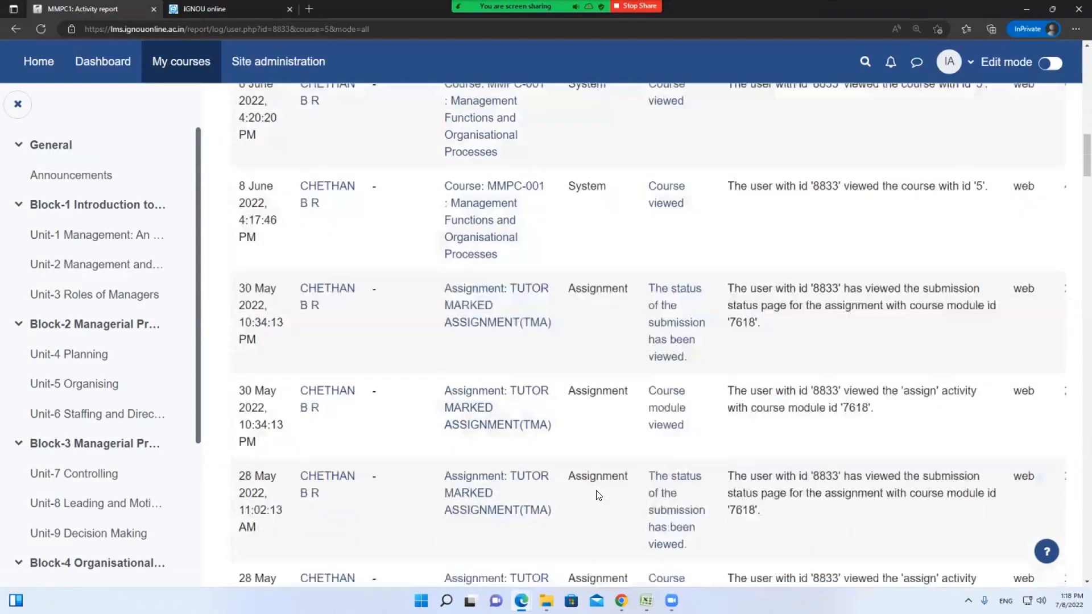
{"action": "scroll", "coordinate": [597, 496], "scroll_direction": "up", "scroll_amount": 13}
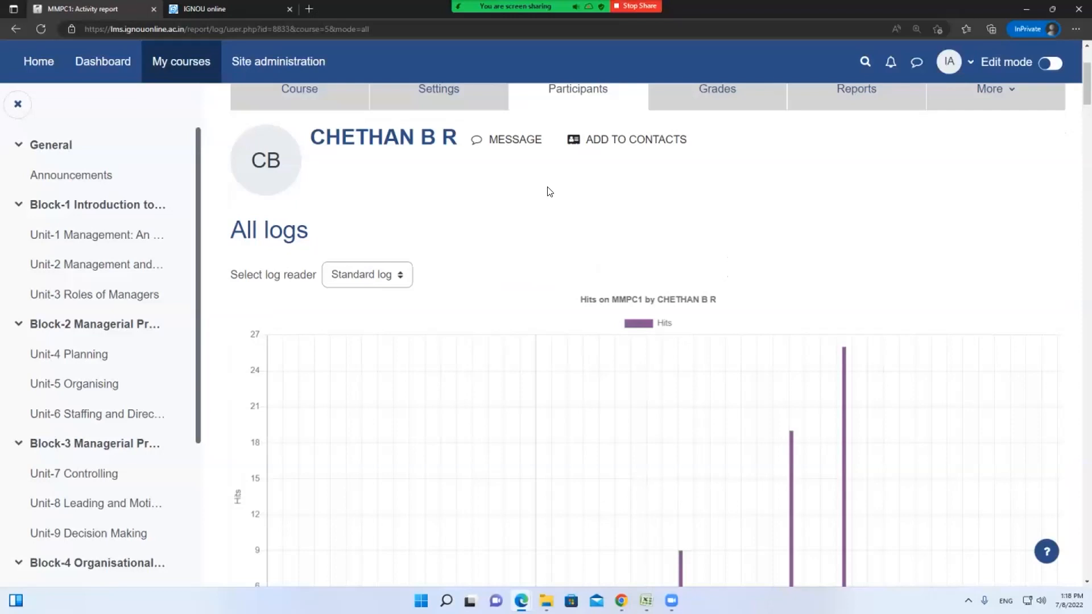
{"action": "left_click", "coordinate": [434, 85]}
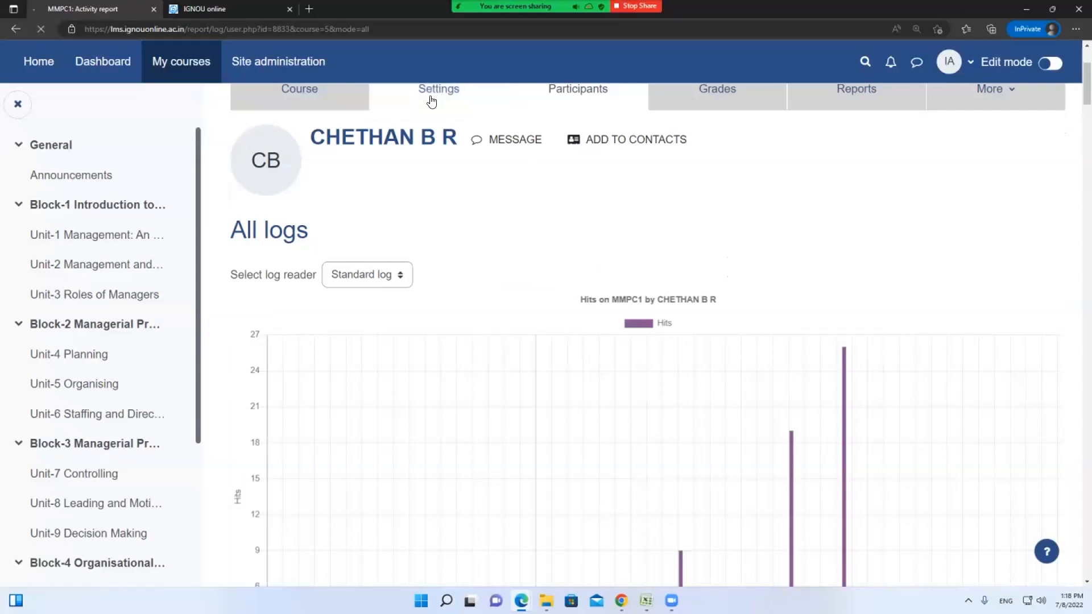